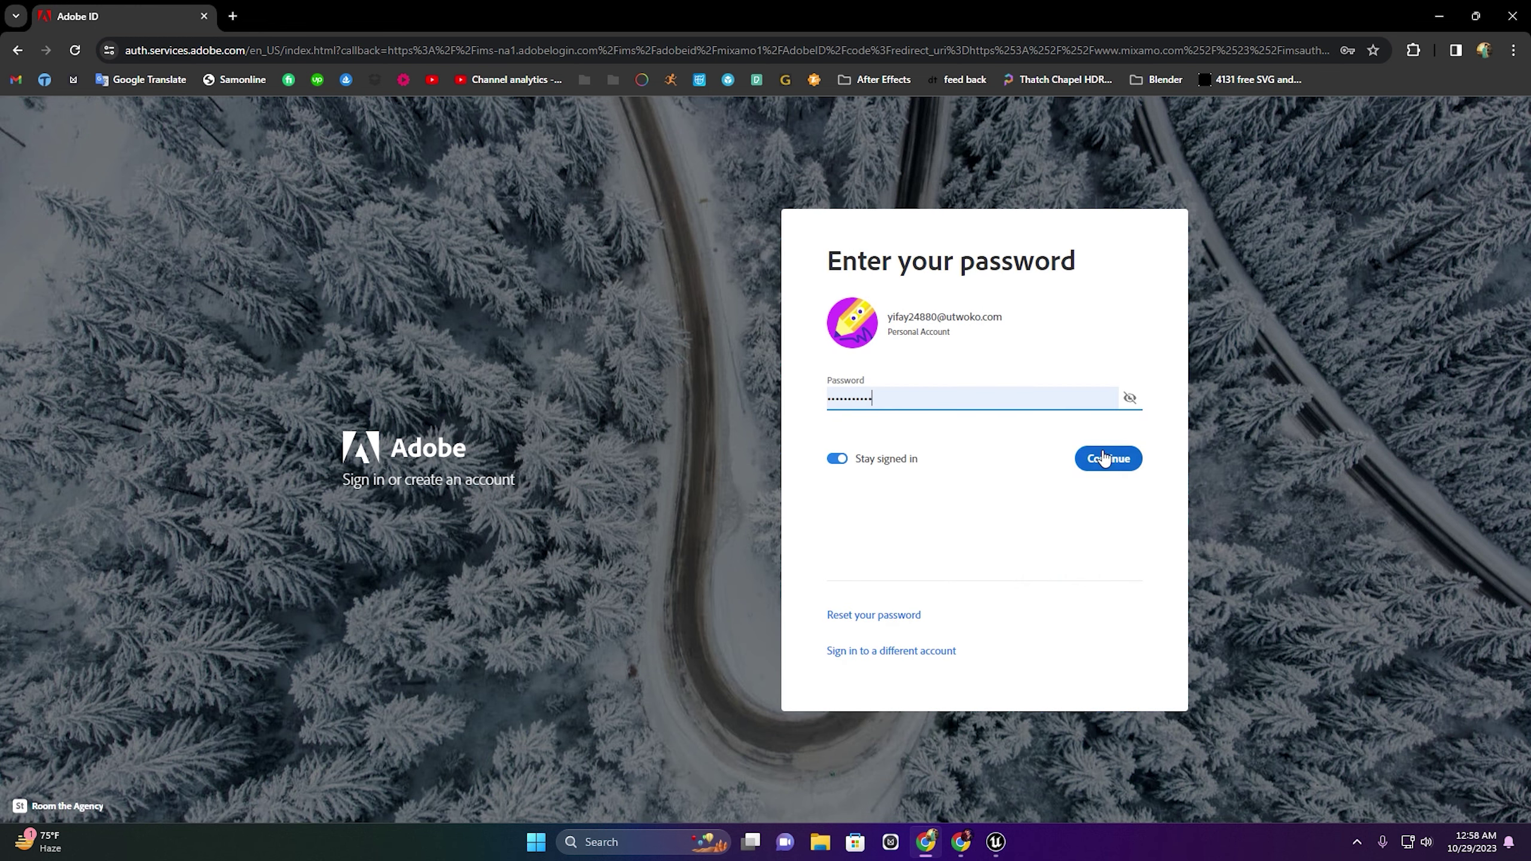
# Sign in to Adobe ID with the saved password and decline adding a mobile phone number.
pyautogui.click(1112, 459)
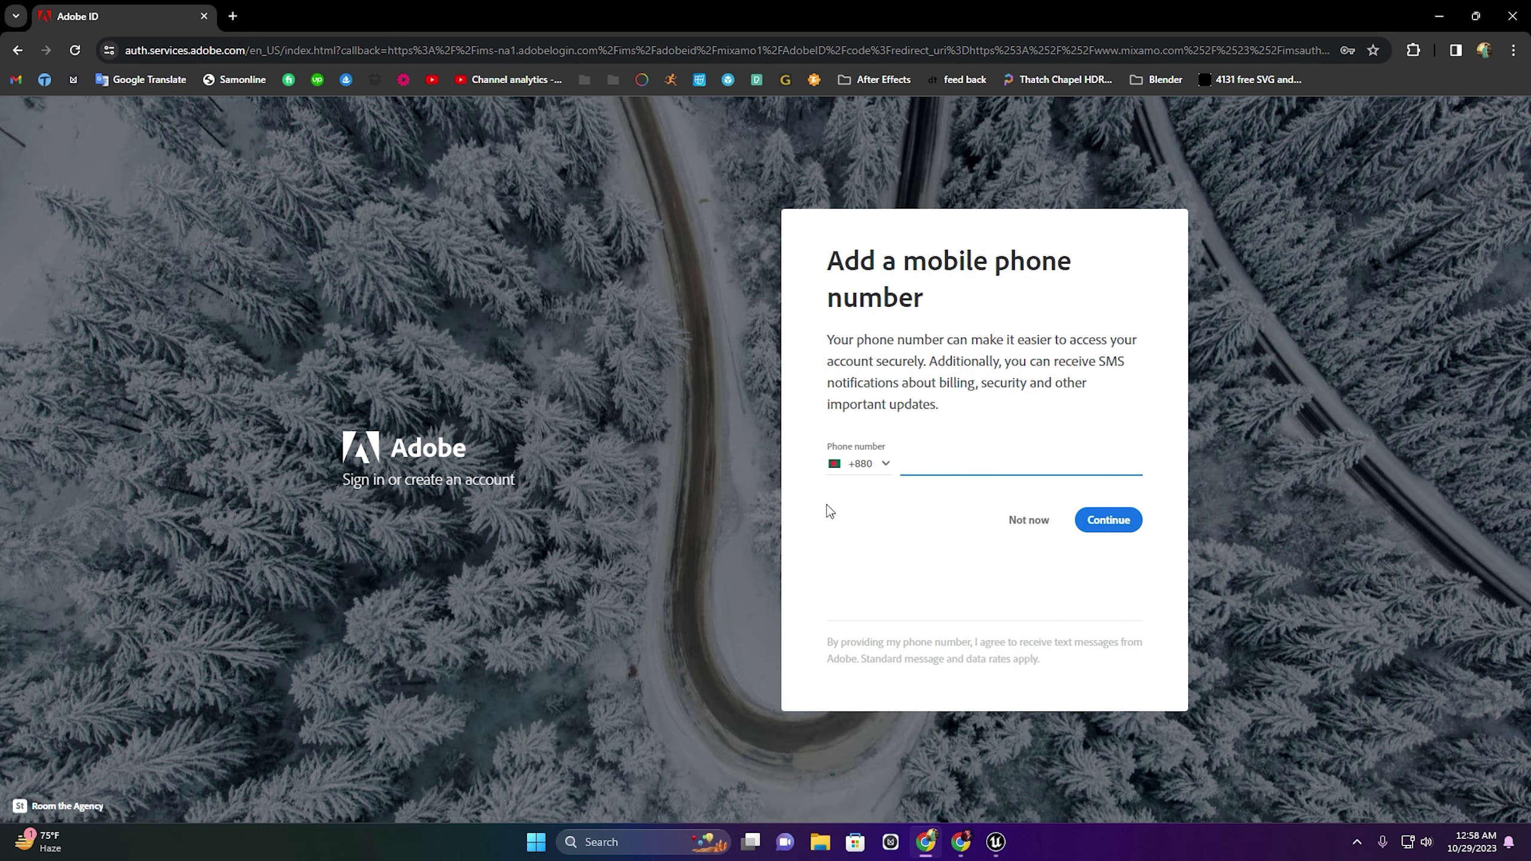
pyautogui.click(1025, 521)
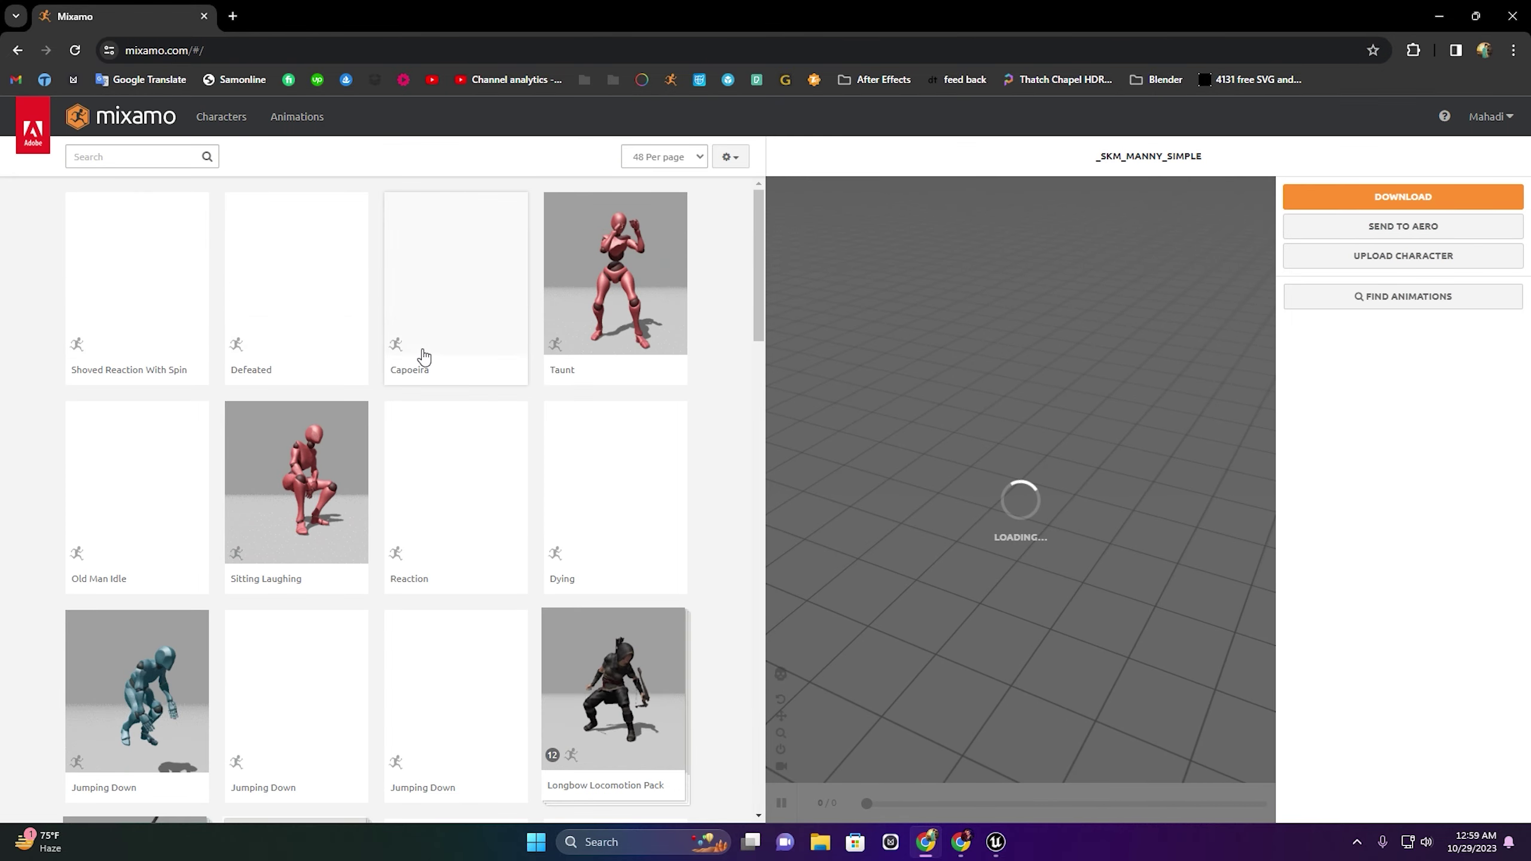
# Browse the Characters tab to find Paladin W/Prop J Nordstrom.
pyautogui.click(233, 121)
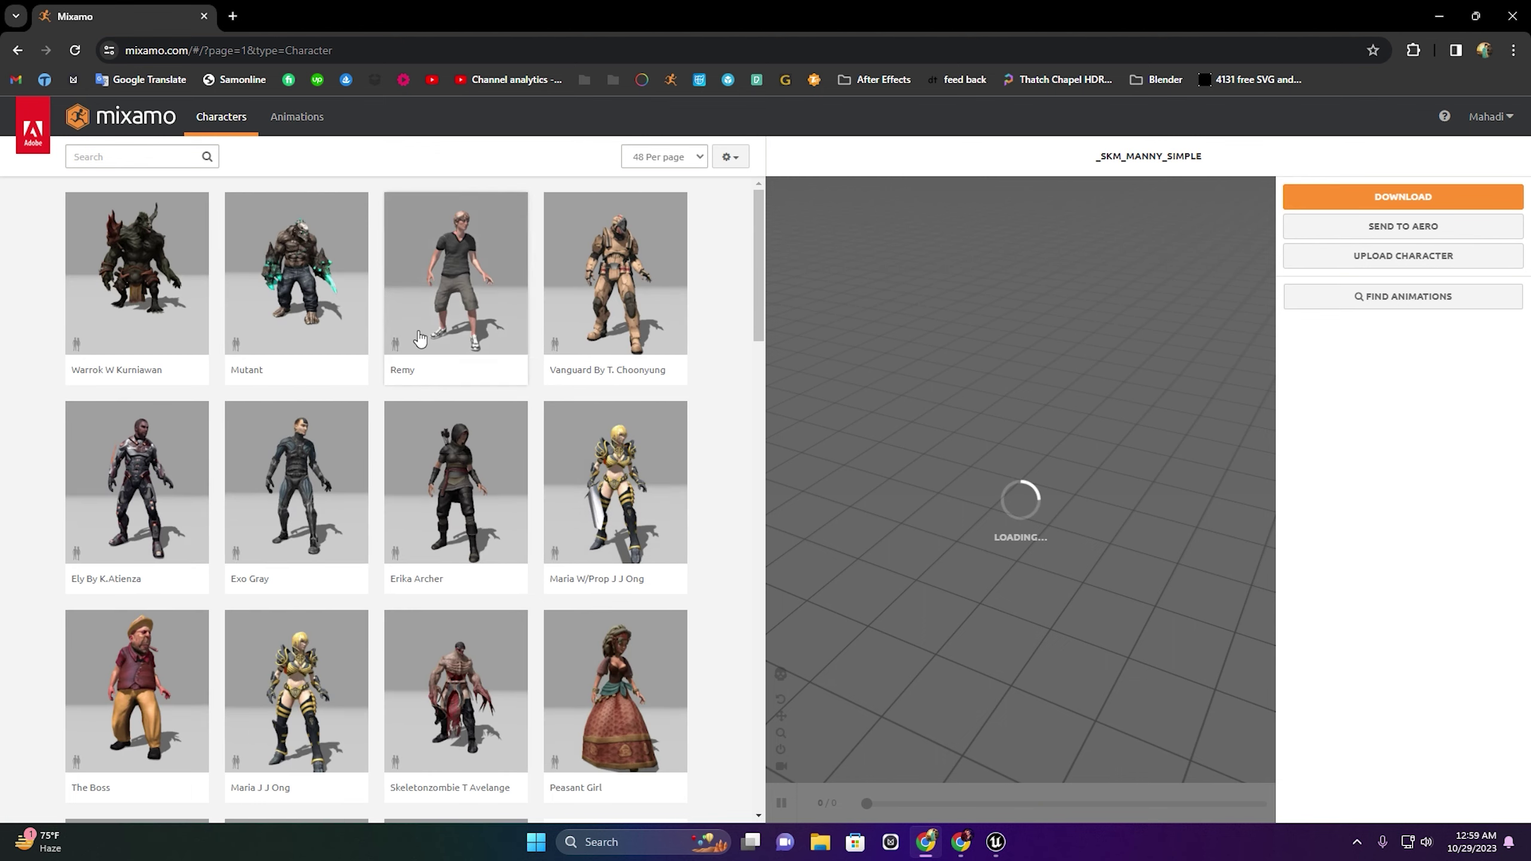
pyautogui.scroll(-5, 458, 393)
pyautogui.scroll(-6, 482, 424)
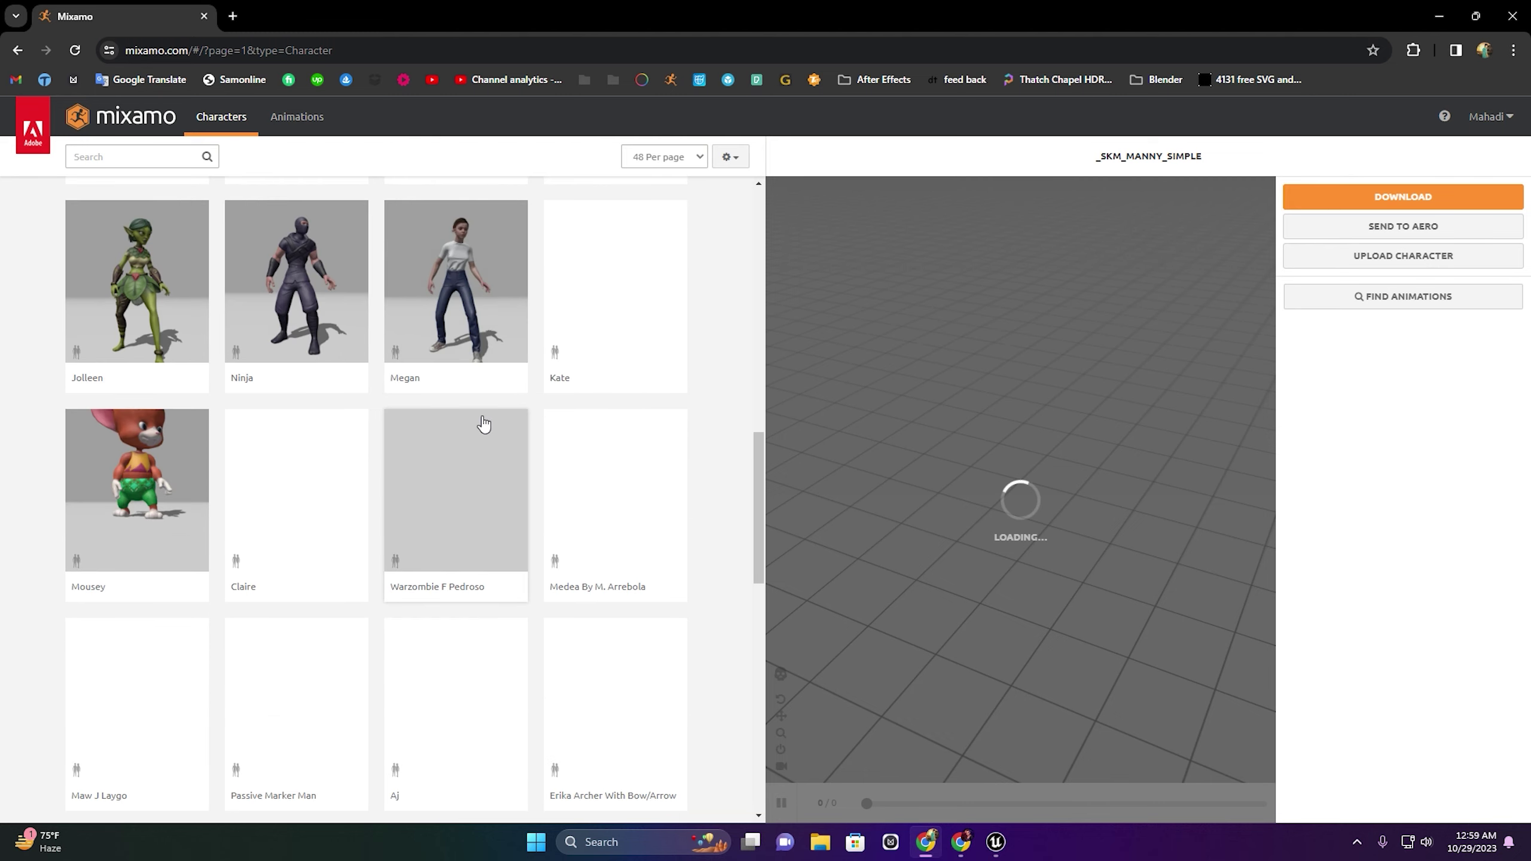
pyautogui.scroll(-4, 485, 422)
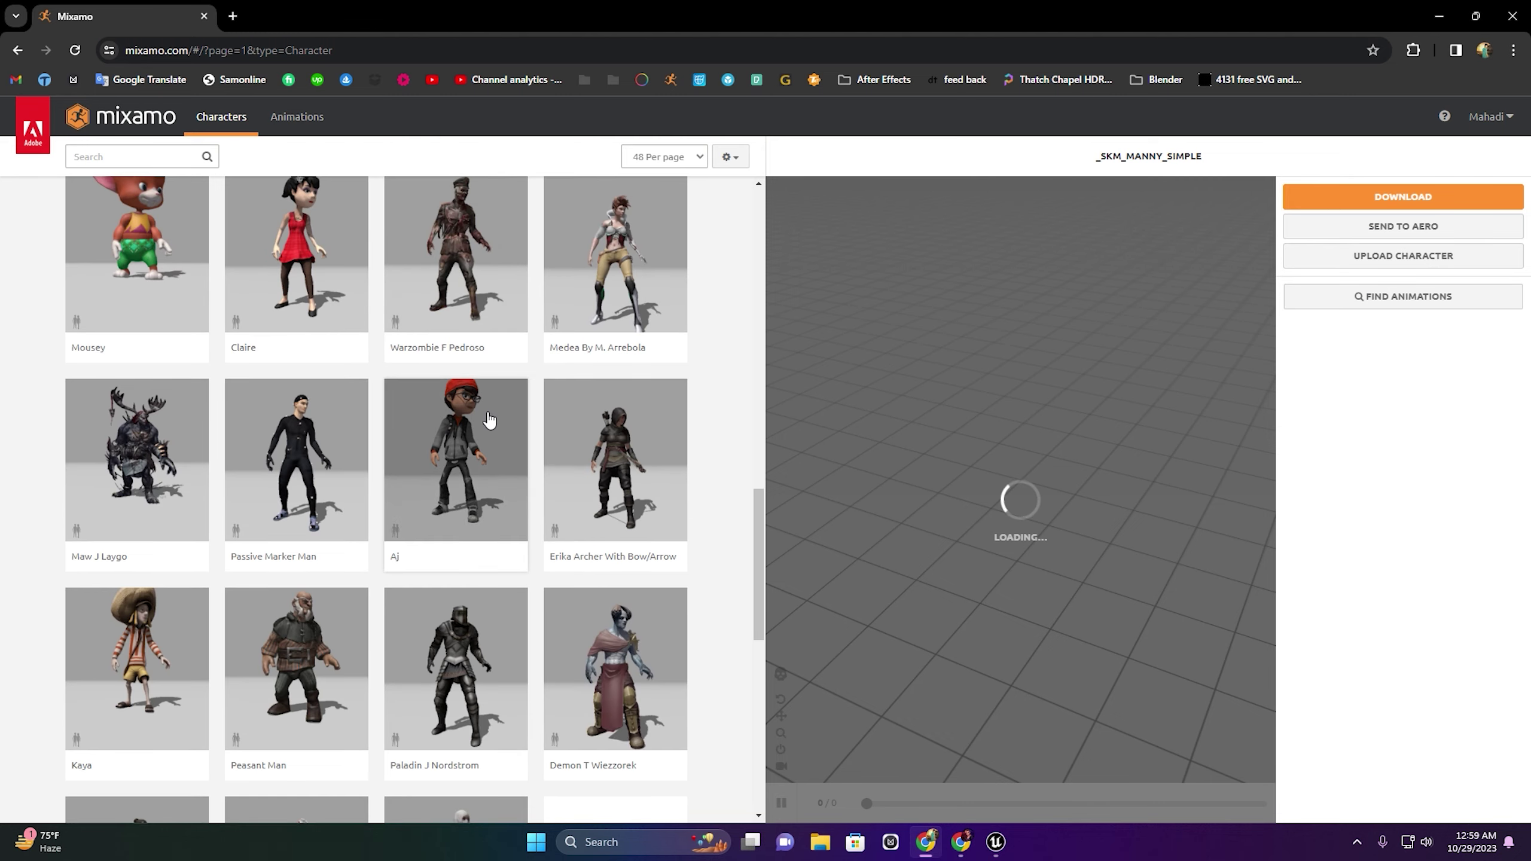
pyautogui.scroll(-3, 494, 422)
pyautogui.scroll(3, 342, 525)
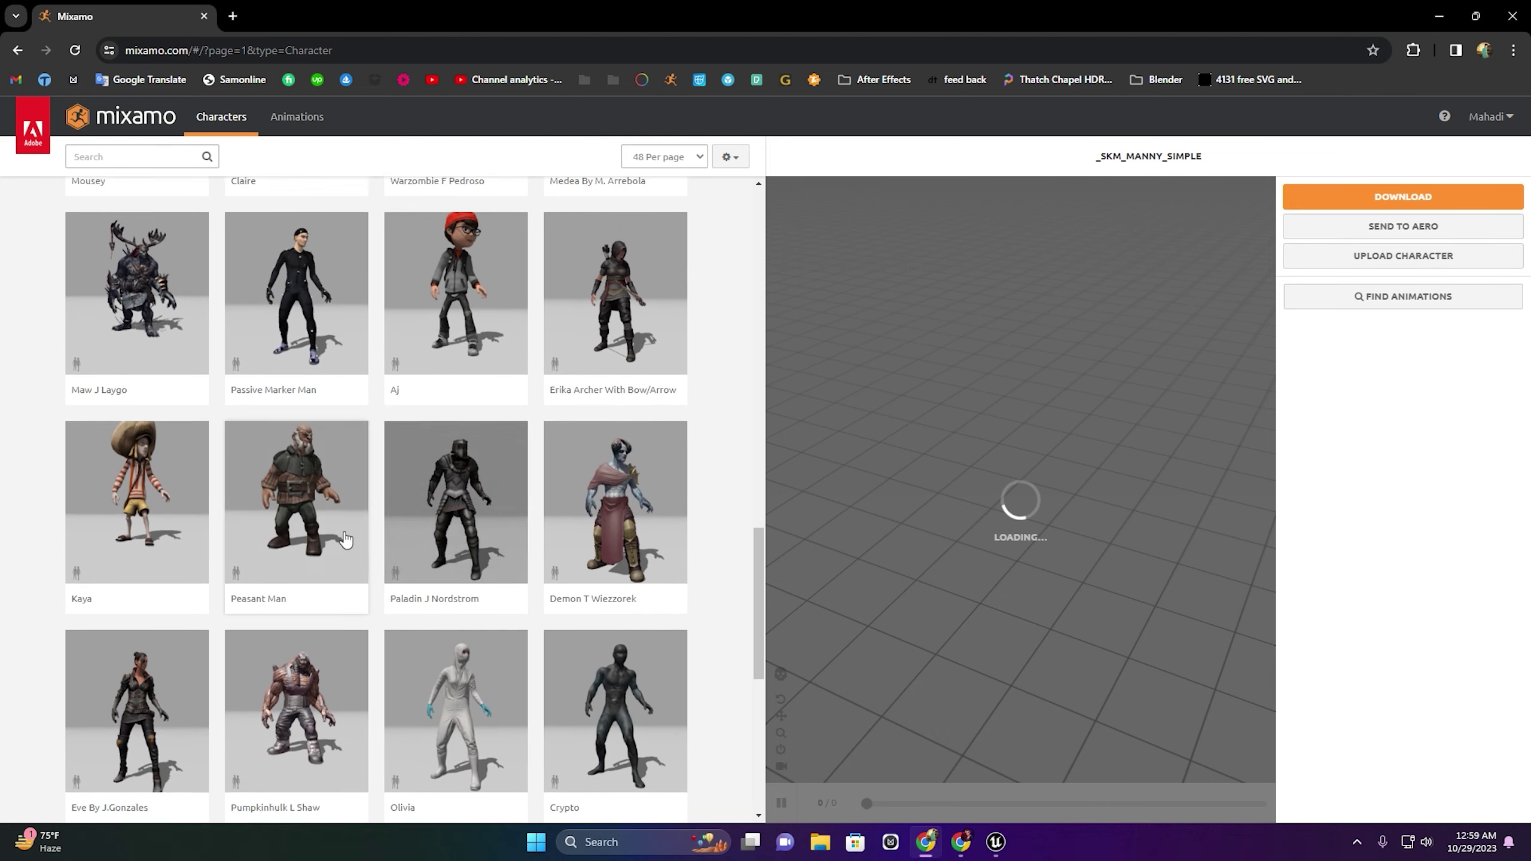
pyautogui.scroll(-9, 314, 536)
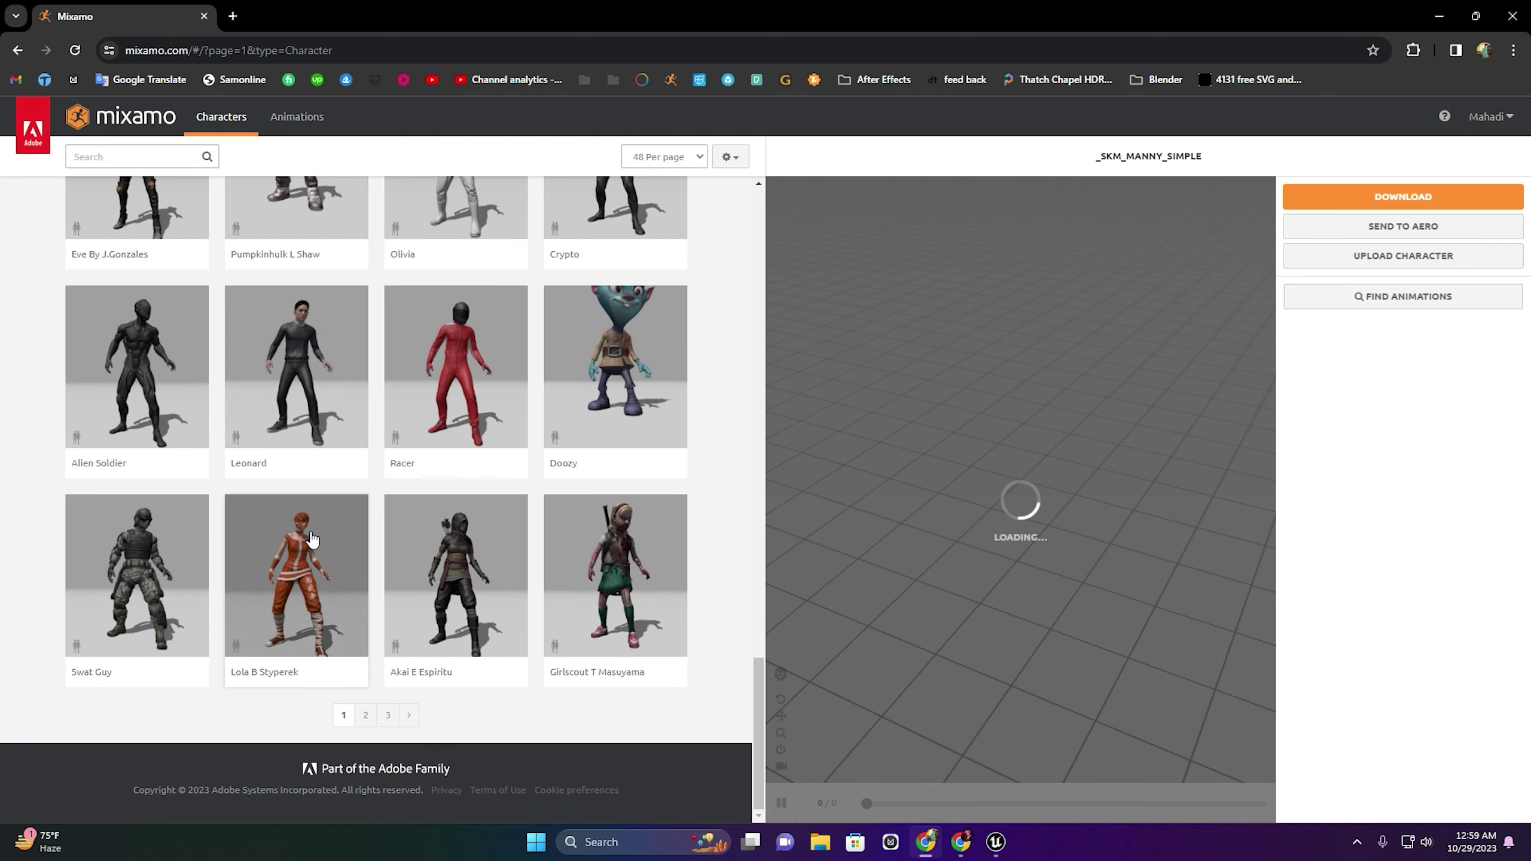
pyautogui.scroll(6, 310, 542)
pyautogui.scroll(5, 315, 542)
pyautogui.scroll(4, 319, 541)
pyautogui.scroll(2, 321, 541)
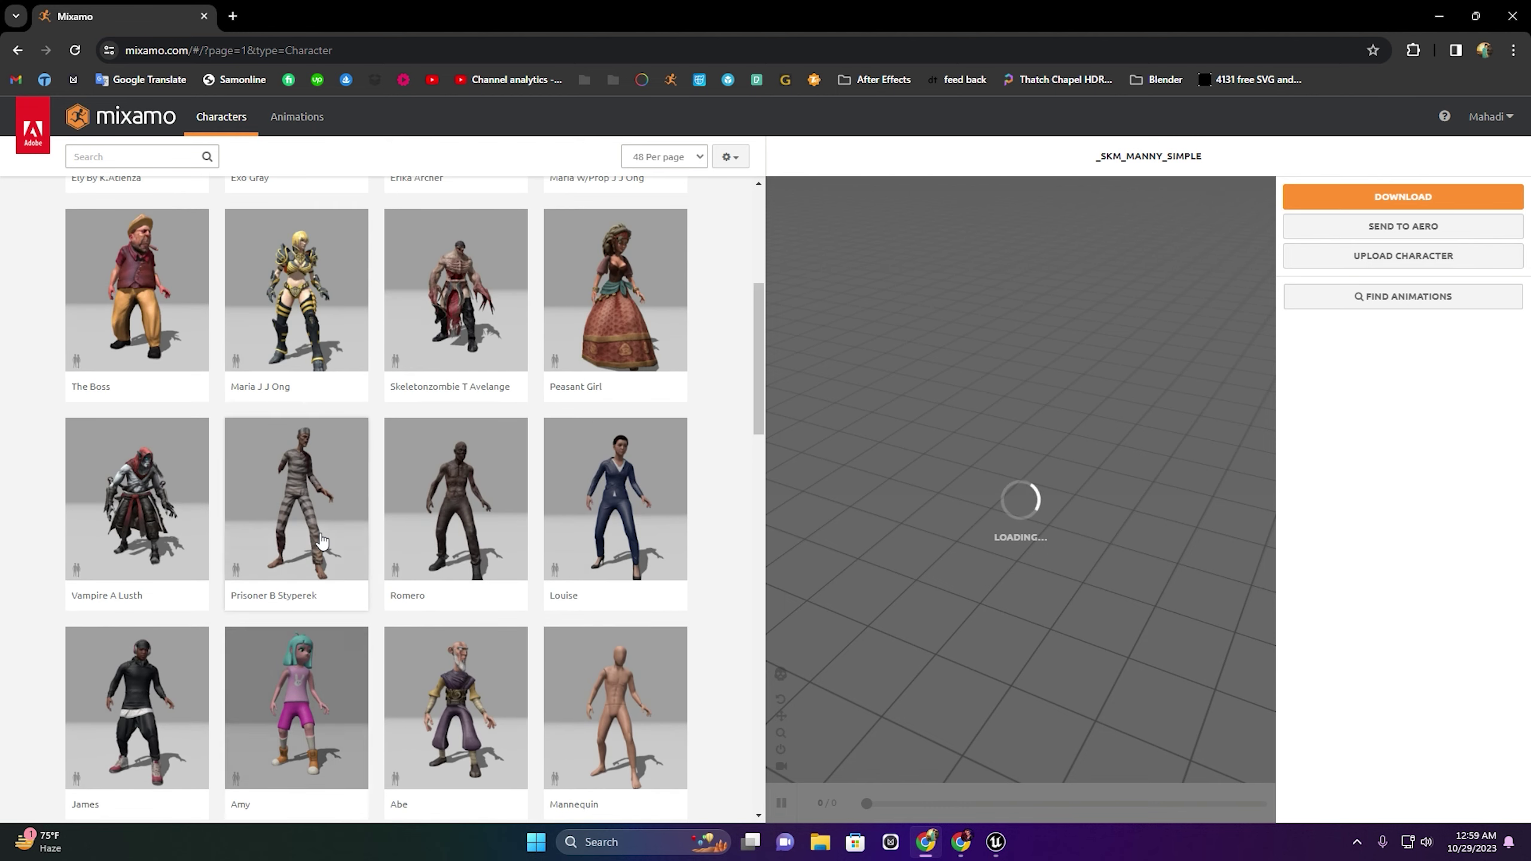
pyautogui.scroll(6, 321, 540)
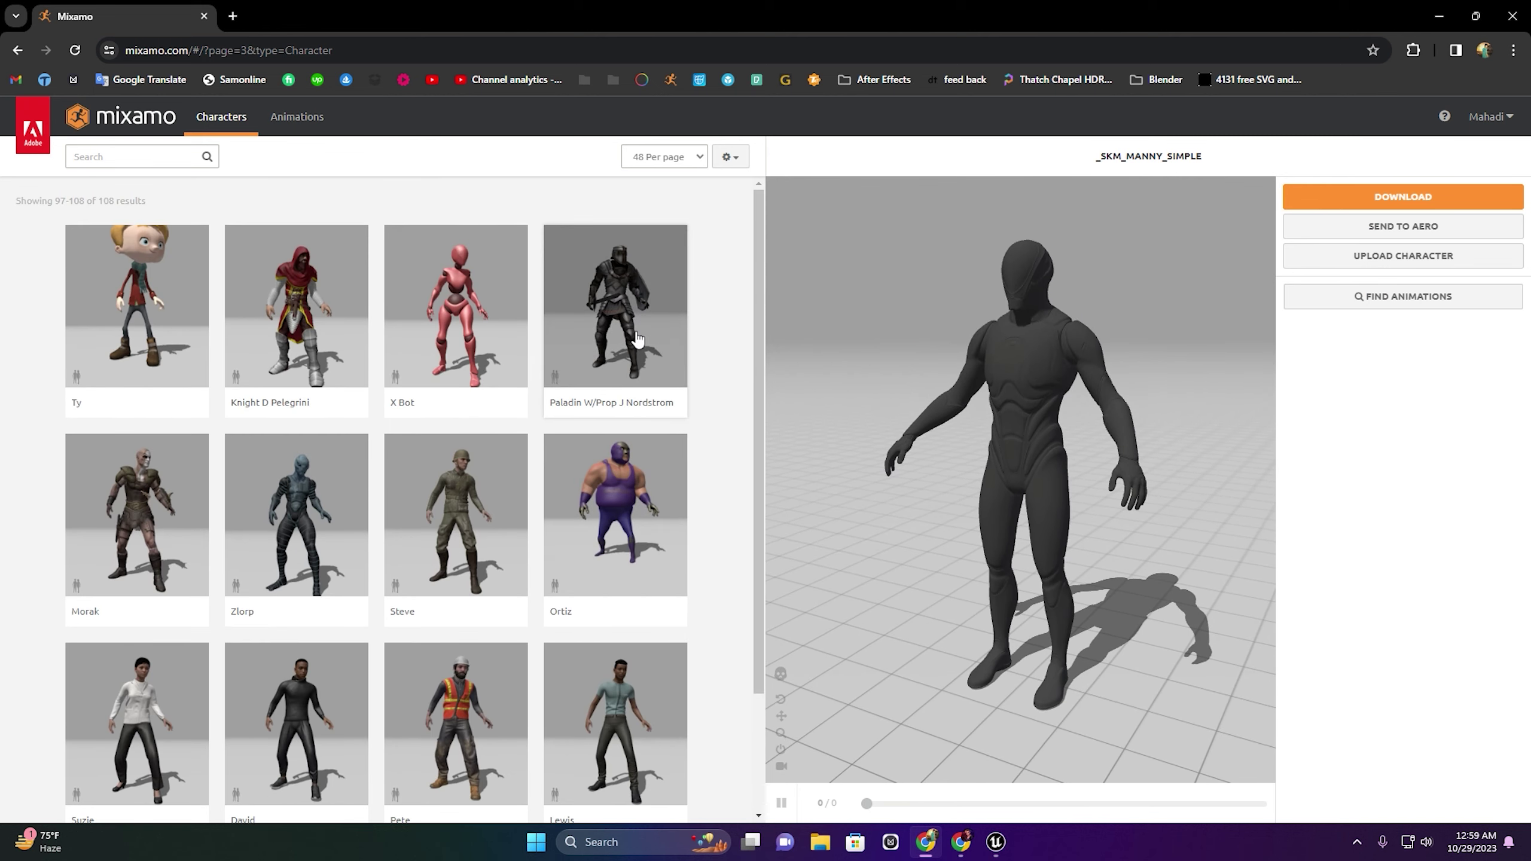
# Select Paladin W/Prop J Nordstrom and confirm replacing the current character.
pyautogui.click(622, 341)
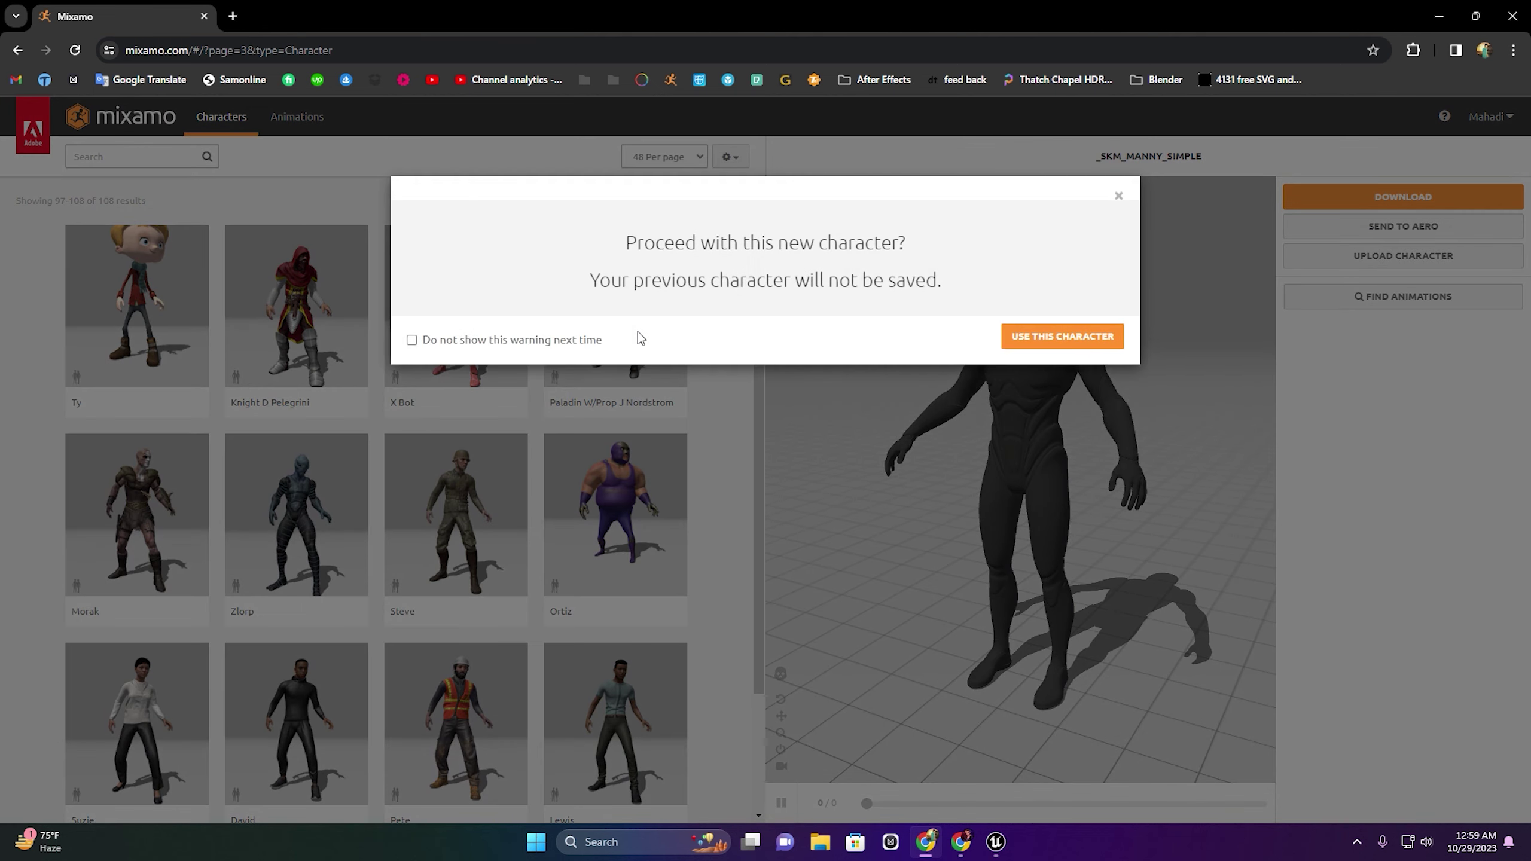
pyautogui.click(1025, 336)
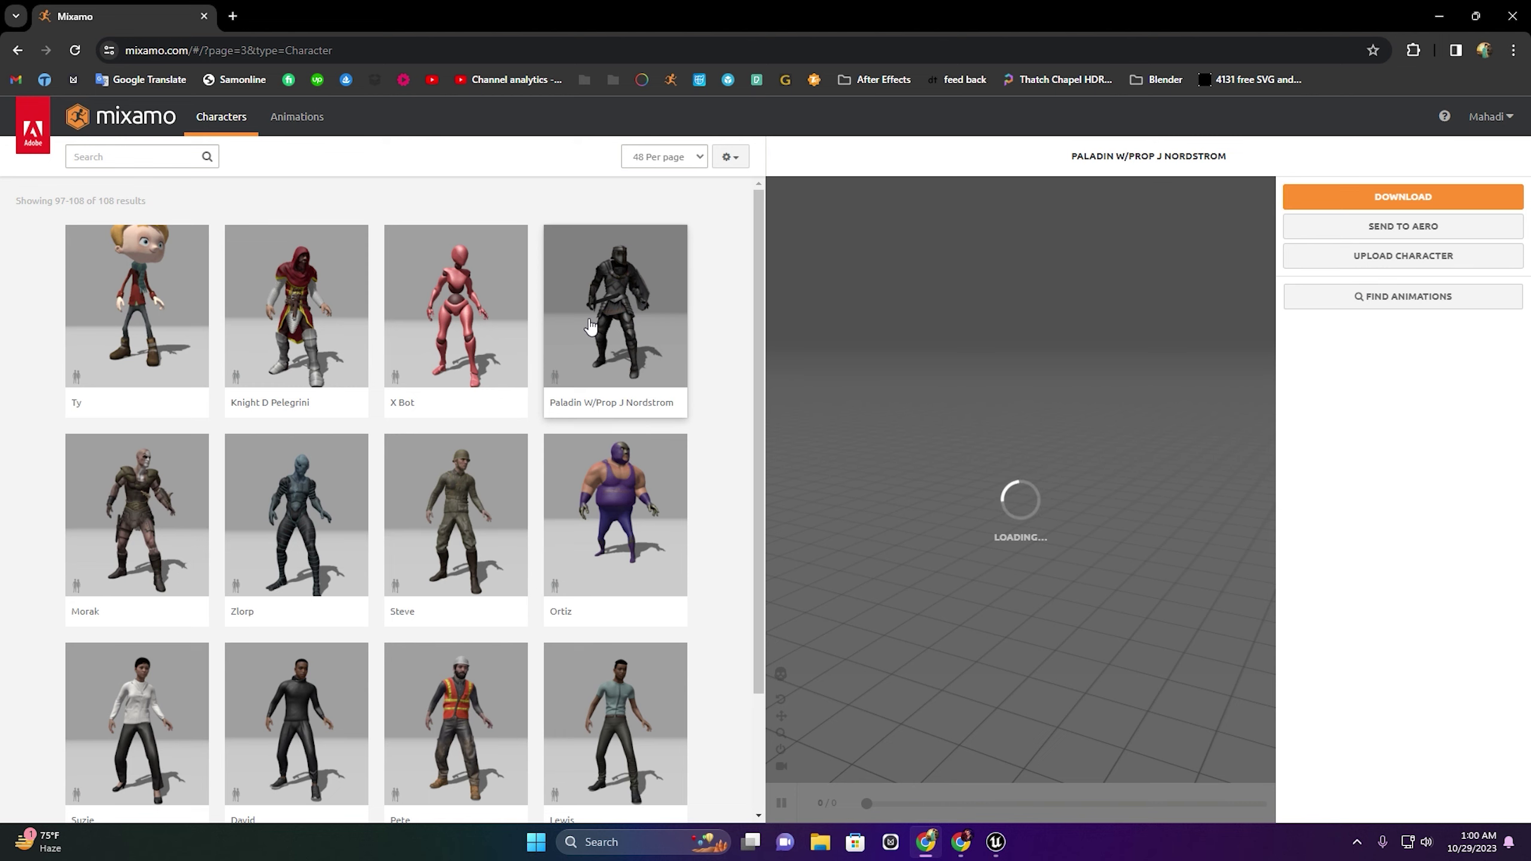
pyautogui.scroll(-3, 594, 332)
pyautogui.scroll(3, 596, 335)
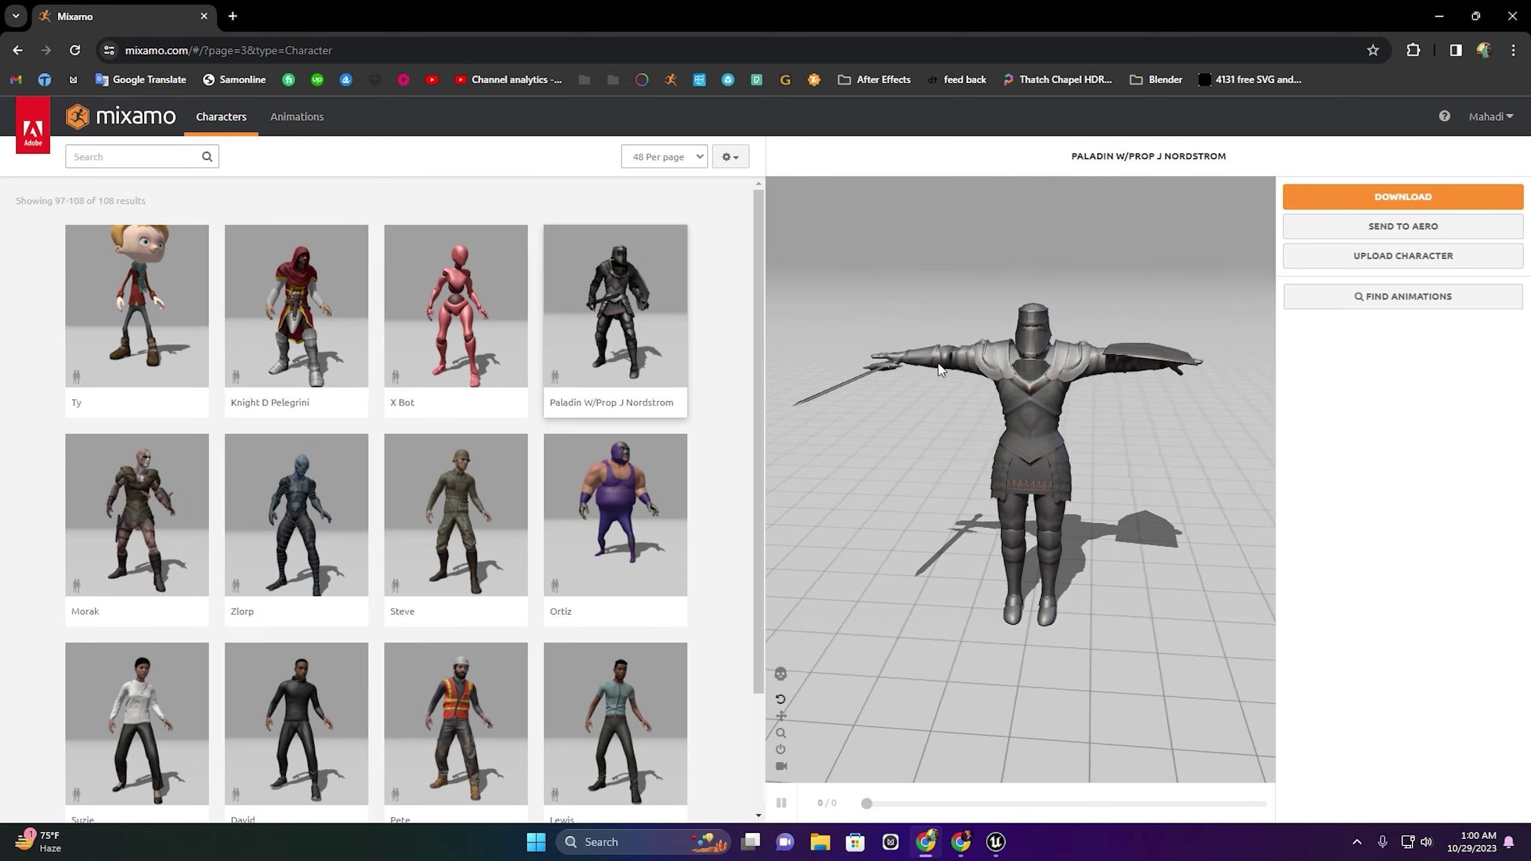
# Inspect the Paladin in the viewer and review the download settings without downloading.
pyautogui.moveTo(821, 349)
pyautogui.mouseDown()
pyautogui.moveTo(827, 409)
pyautogui.moveTo(964, 420)
pyautogui.moveTo(1064, 370)
pyautogui.mouseUp()
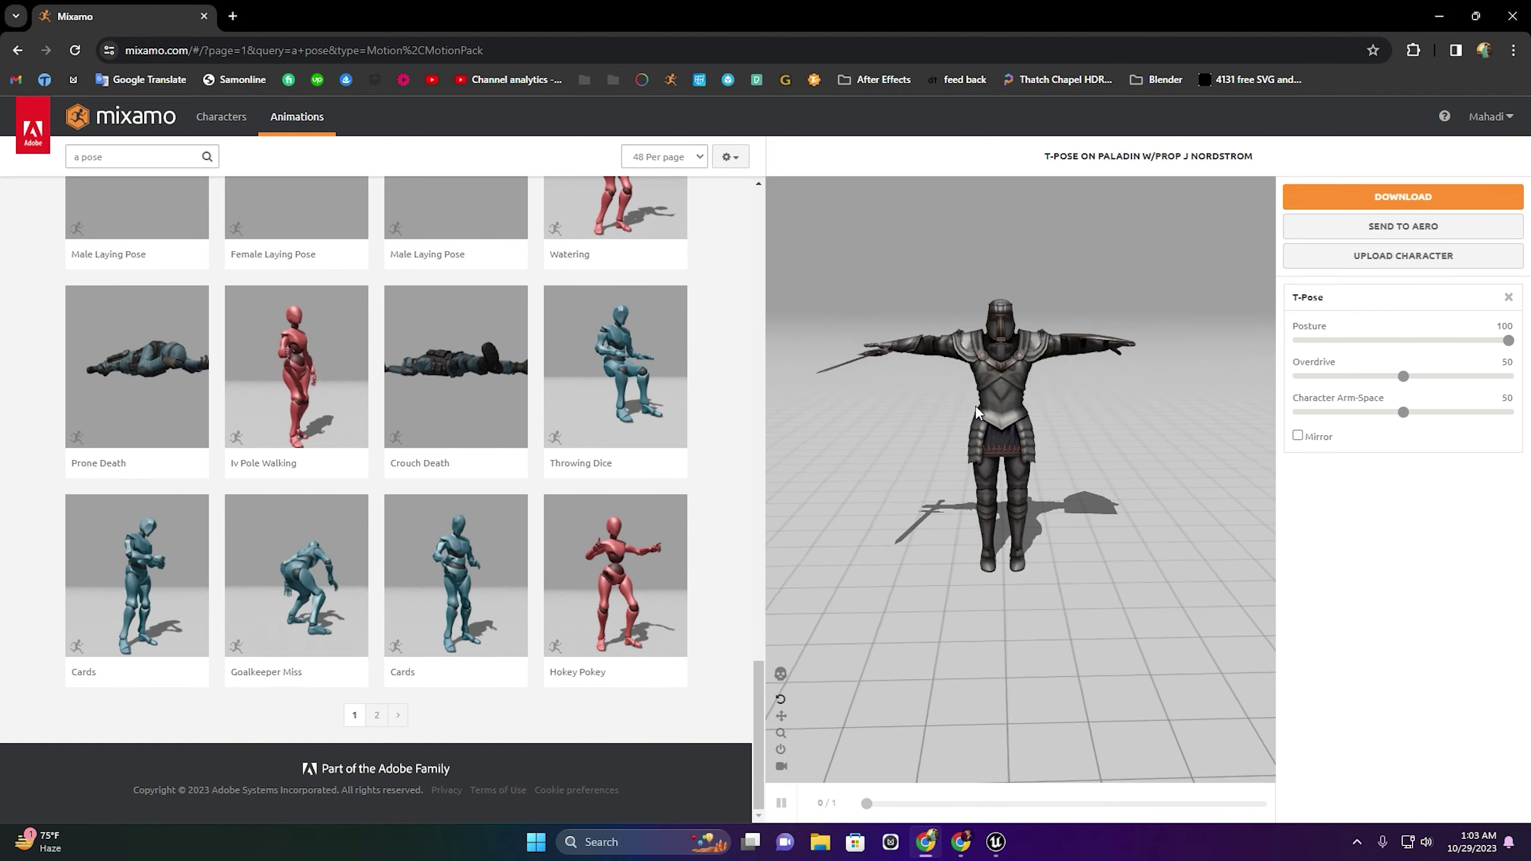
pyautogui.moveTo(956, 395); pyautogui.dragTo(943, 414)
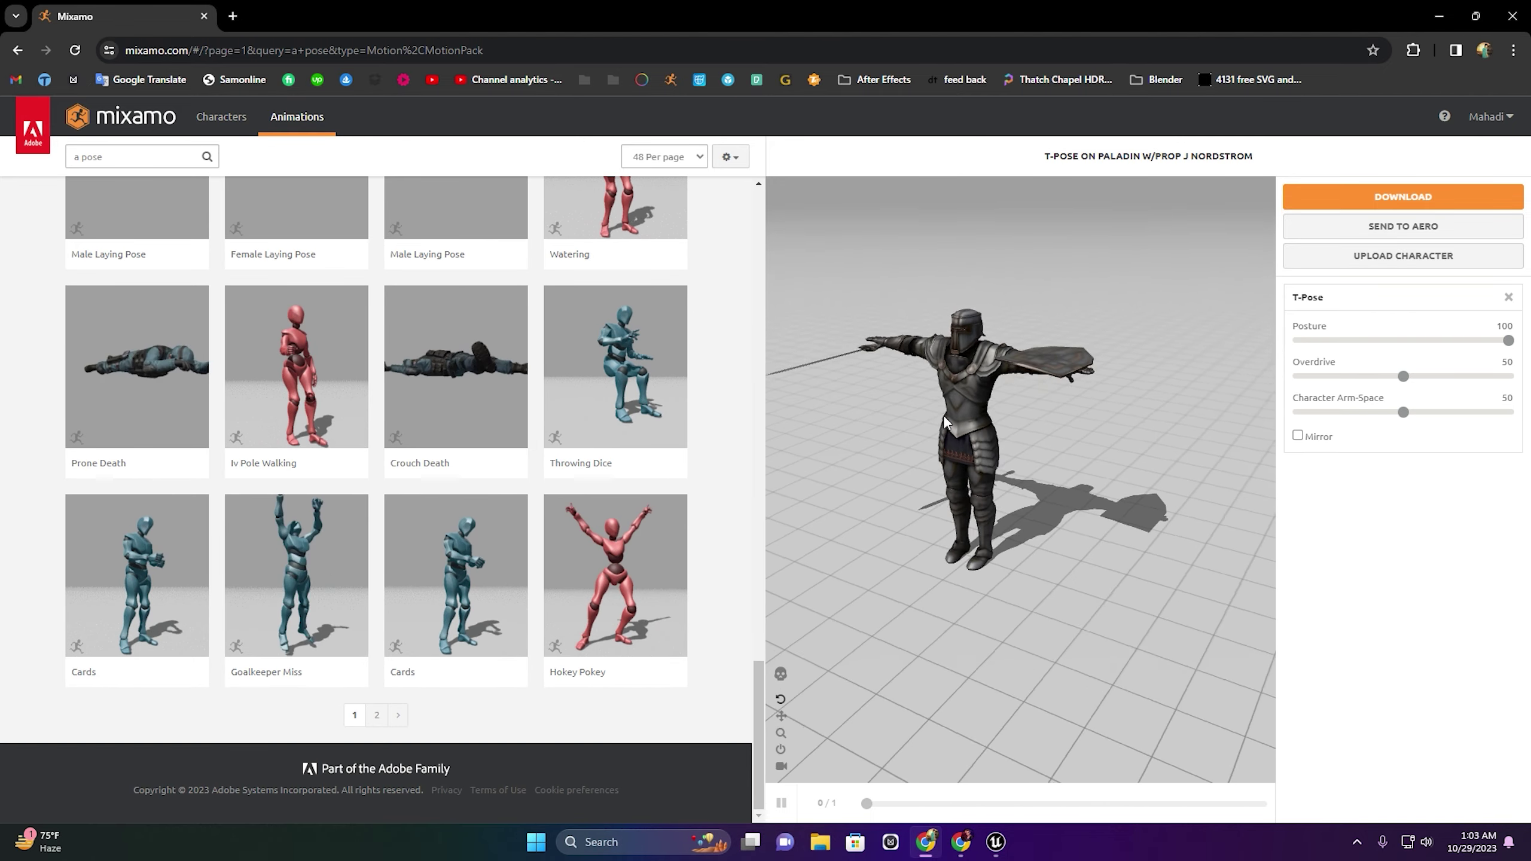
pyautogui.click(1423, 204)
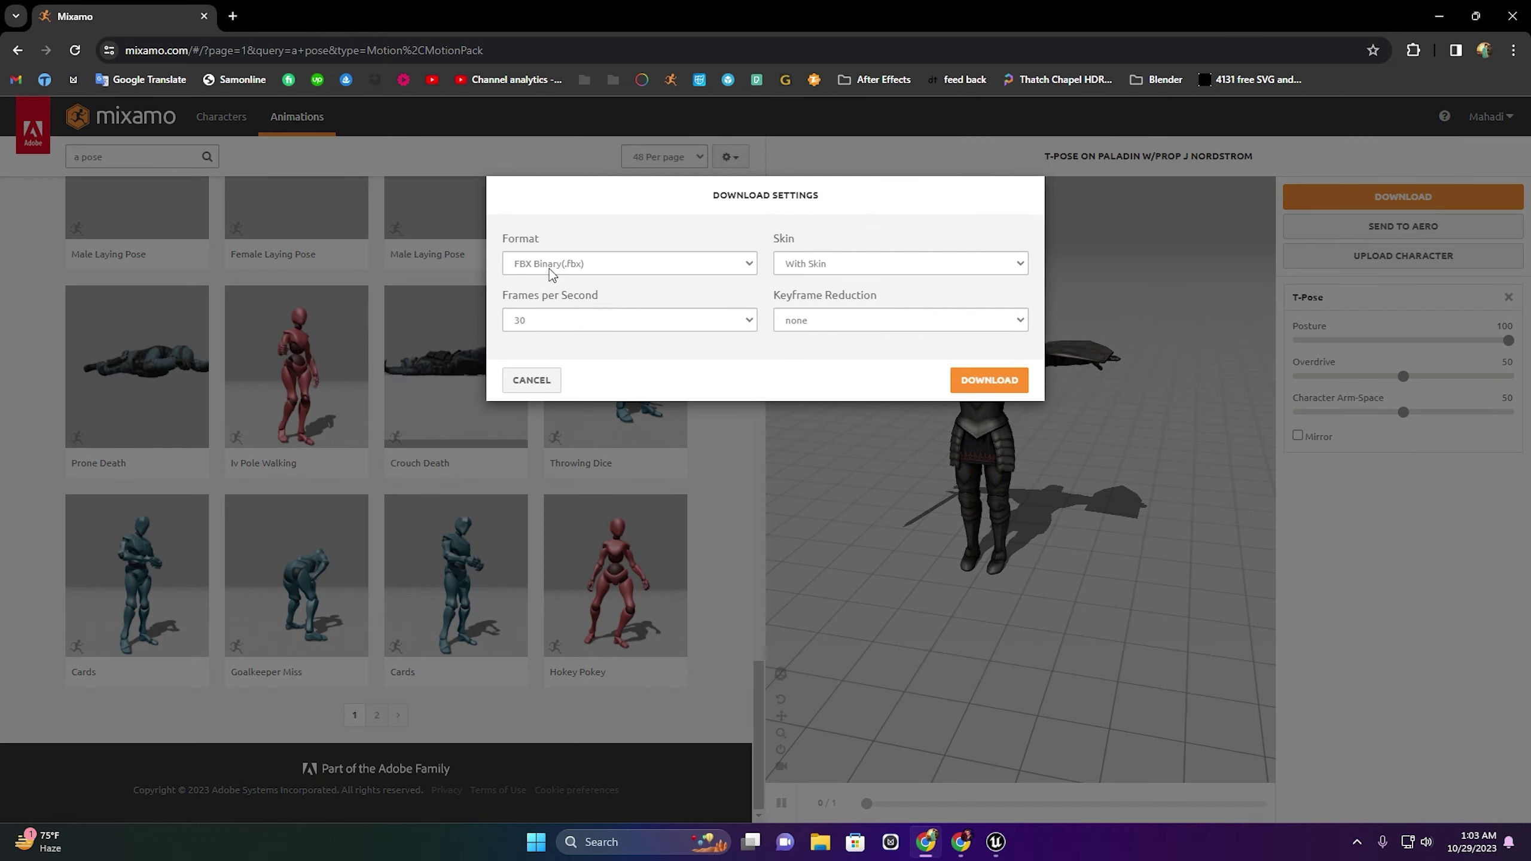
pyautogui.click(783, 422)
pyautogui.scroll(15, 392, 458)
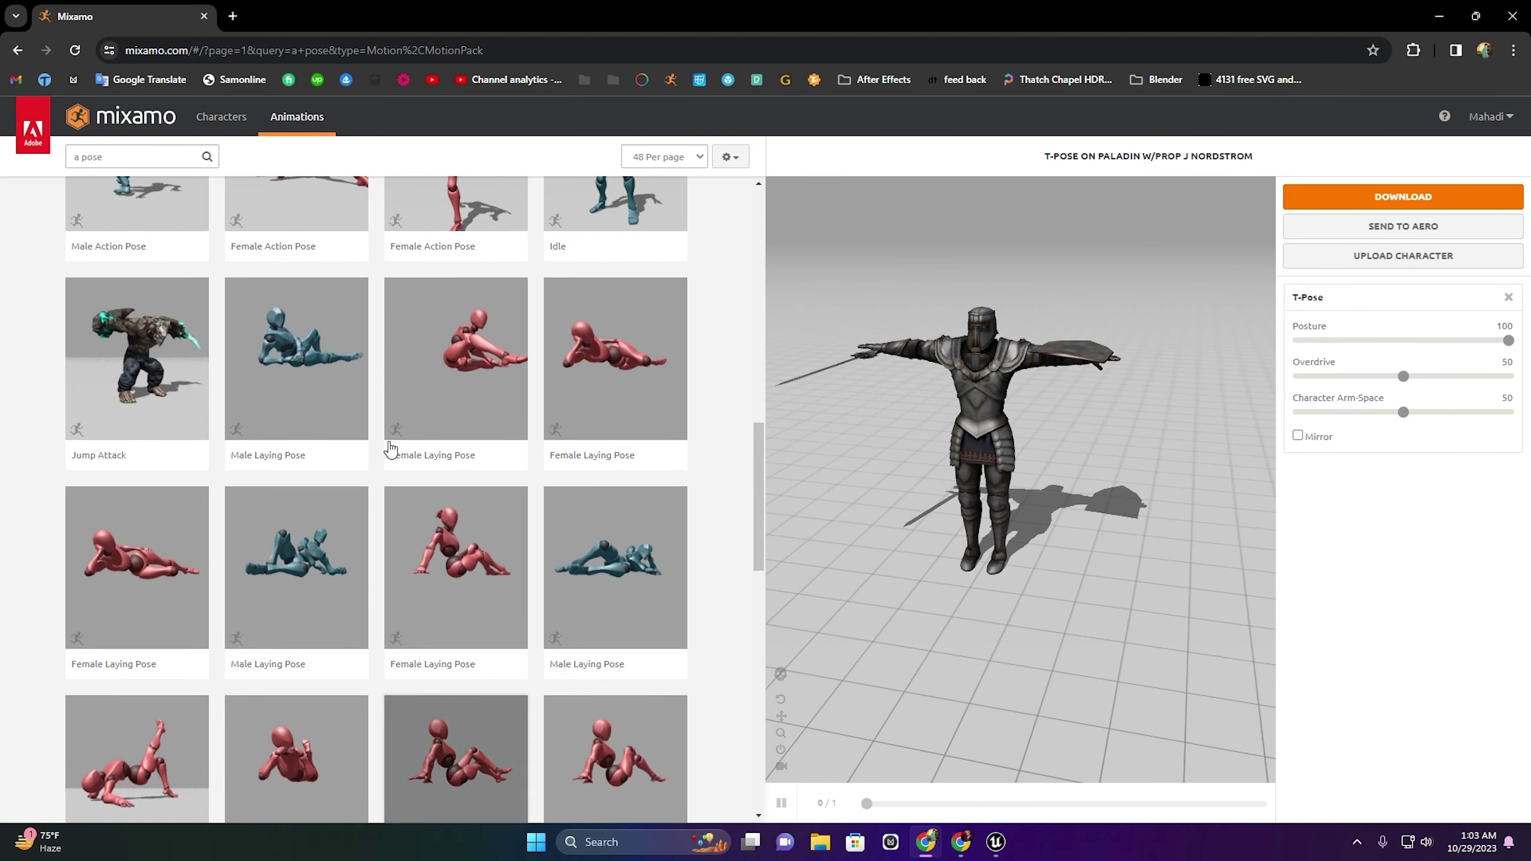
pyautogui.scroll(1, 384, 438)
# Search animations for 'pose', preview Bboy Pose To Idle, then apply T-Pose.
pyautogui.click(78, 157)
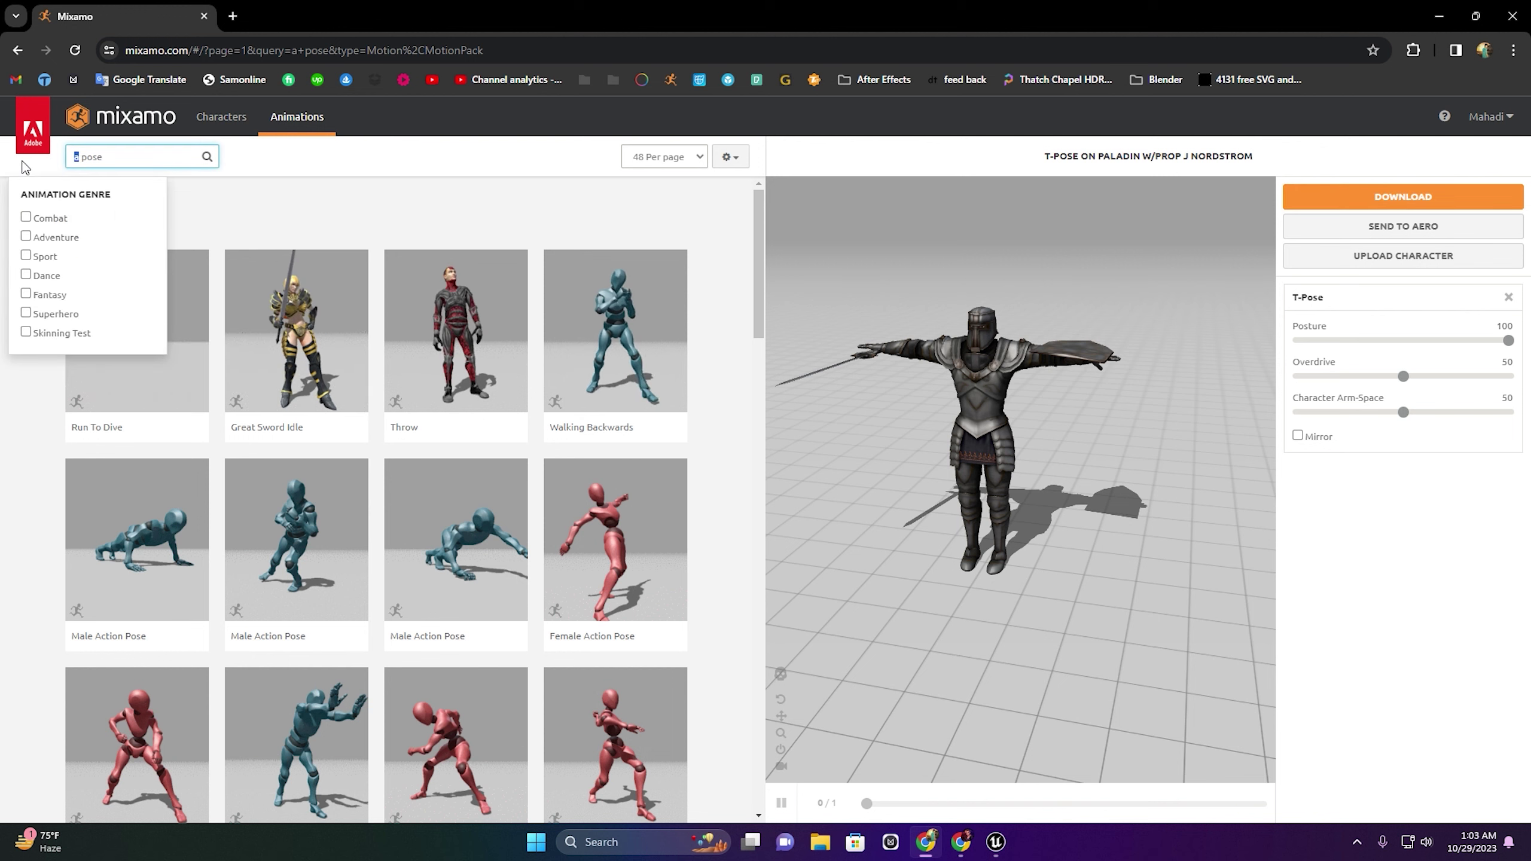
pyautogui.press('Return')
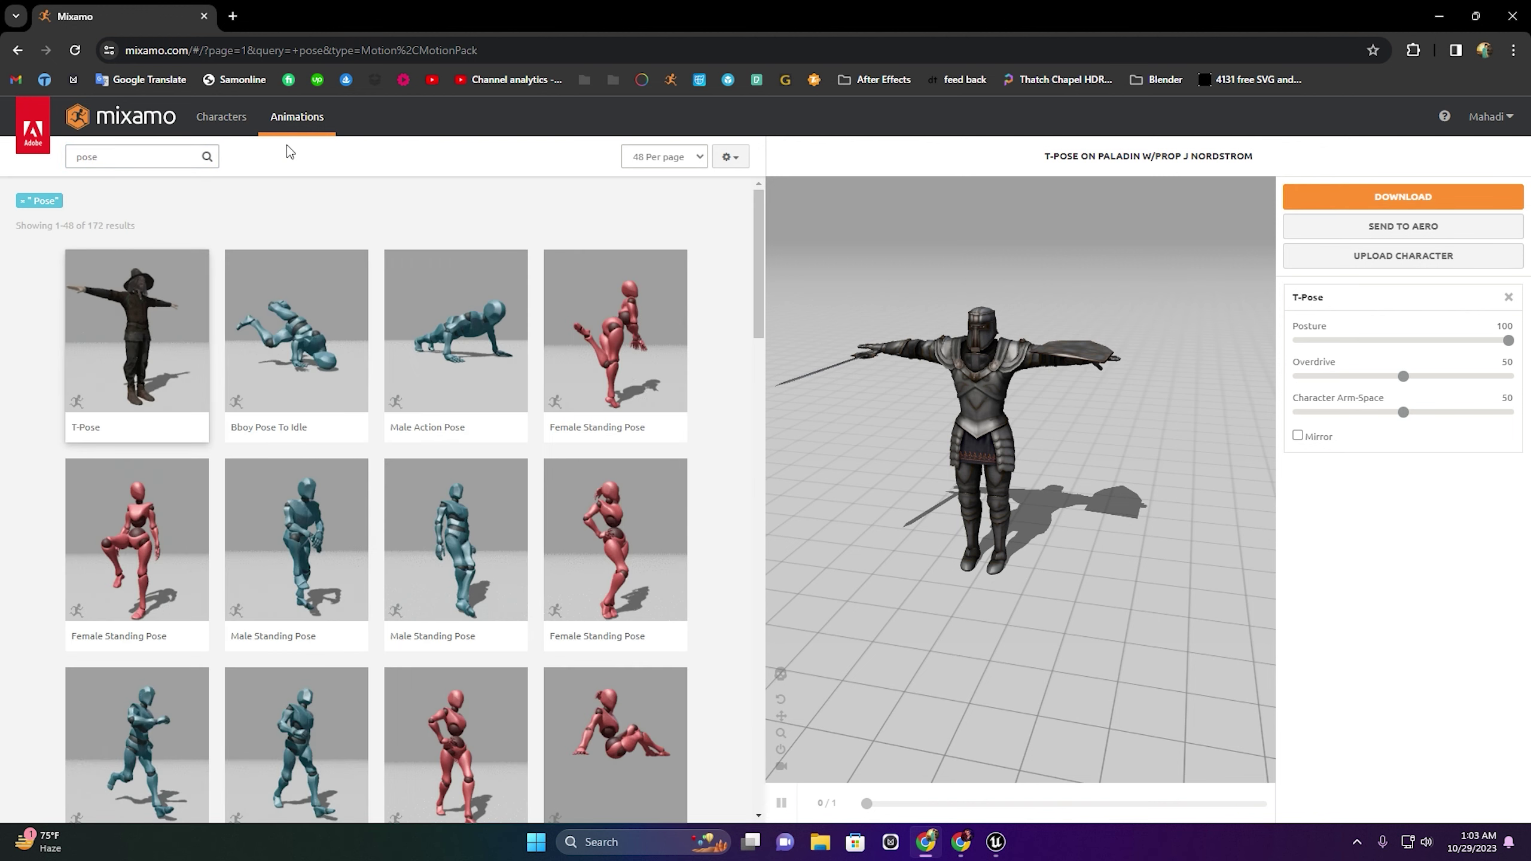
pyautogui.click(143, 333)
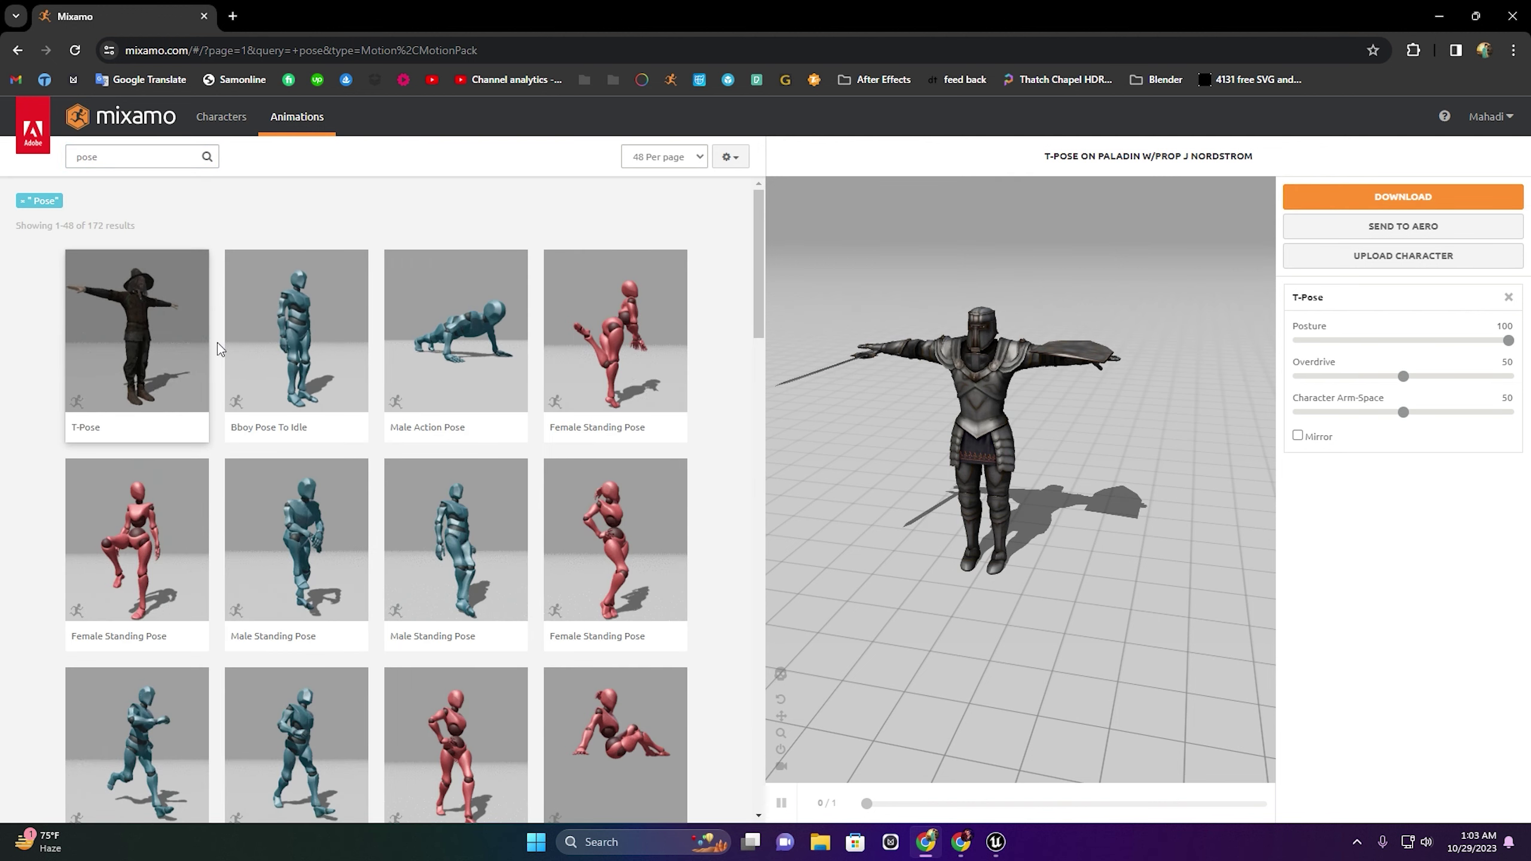
pyautogui.click(330, 340)
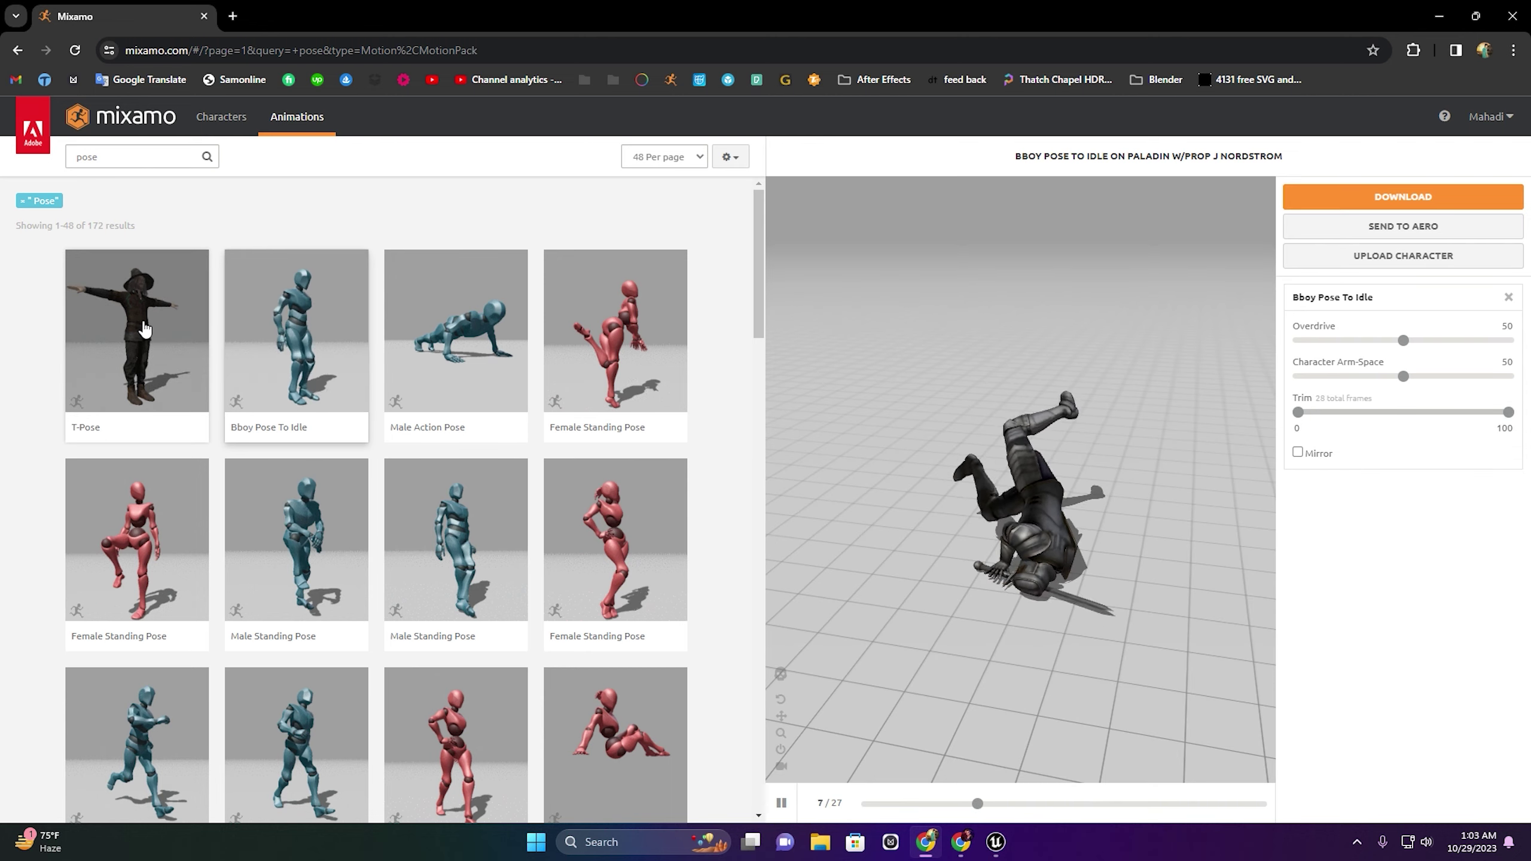
pyautogui.click(120, 327)
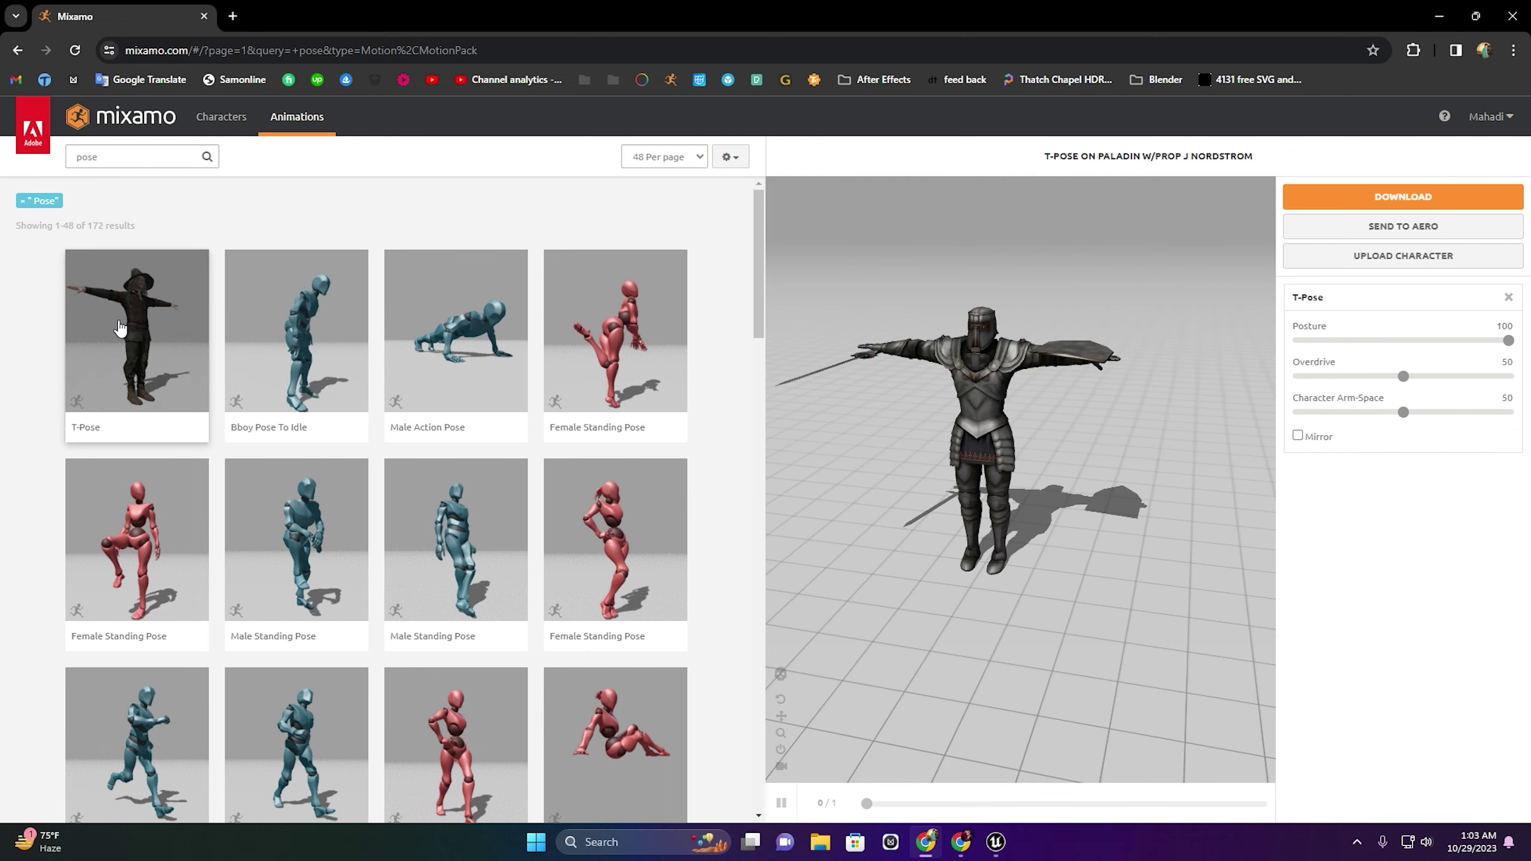
# Download T-Pose as FBX Binary with skin at 30 fps.
pyautogui.click(1462, 202)
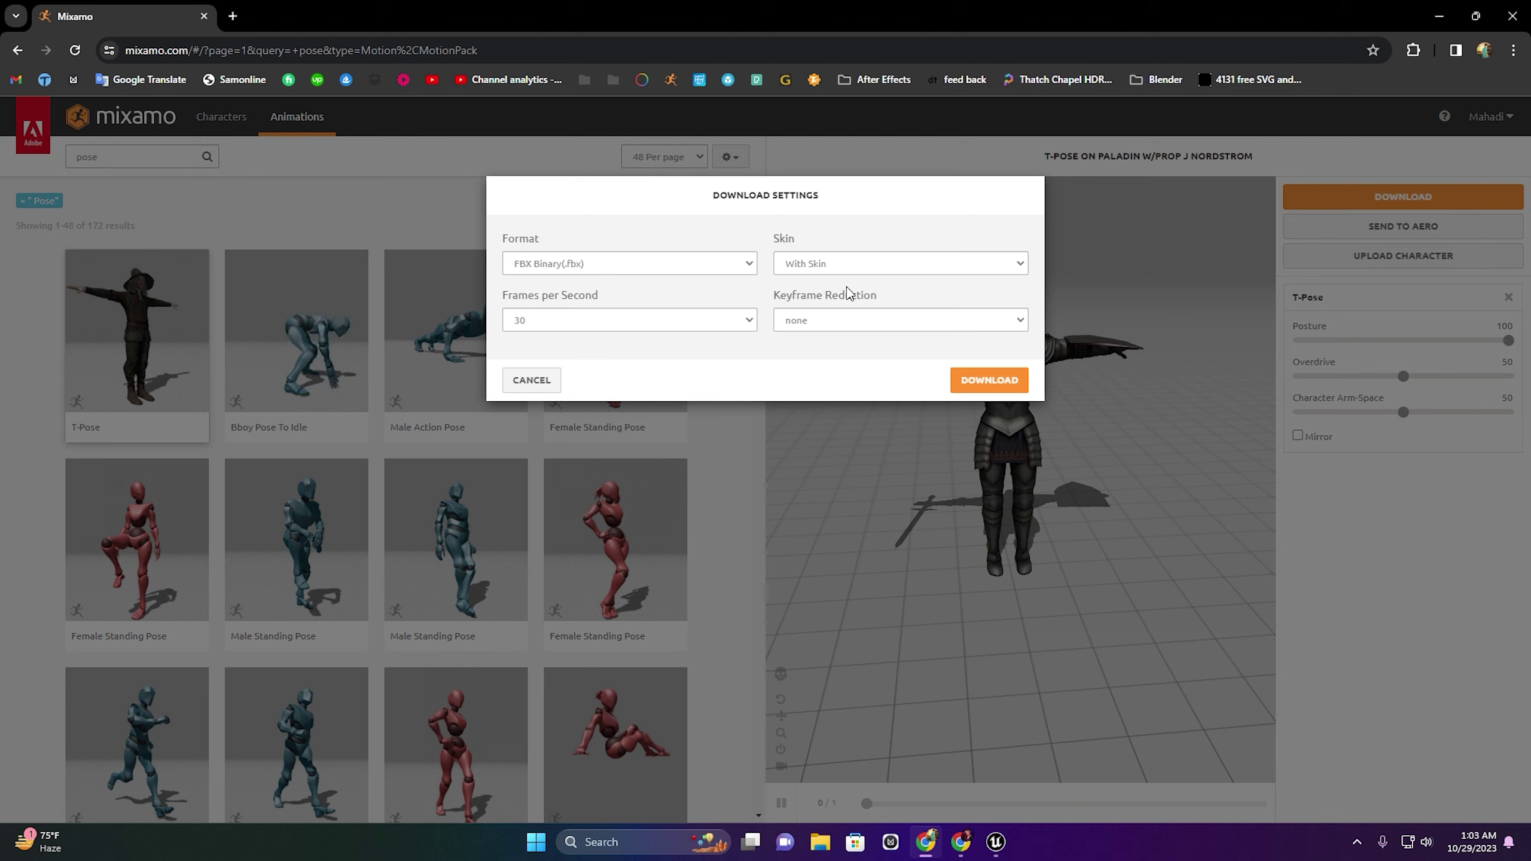
pyautogui.click(819, 276)
pyautogui.click(814, 274)
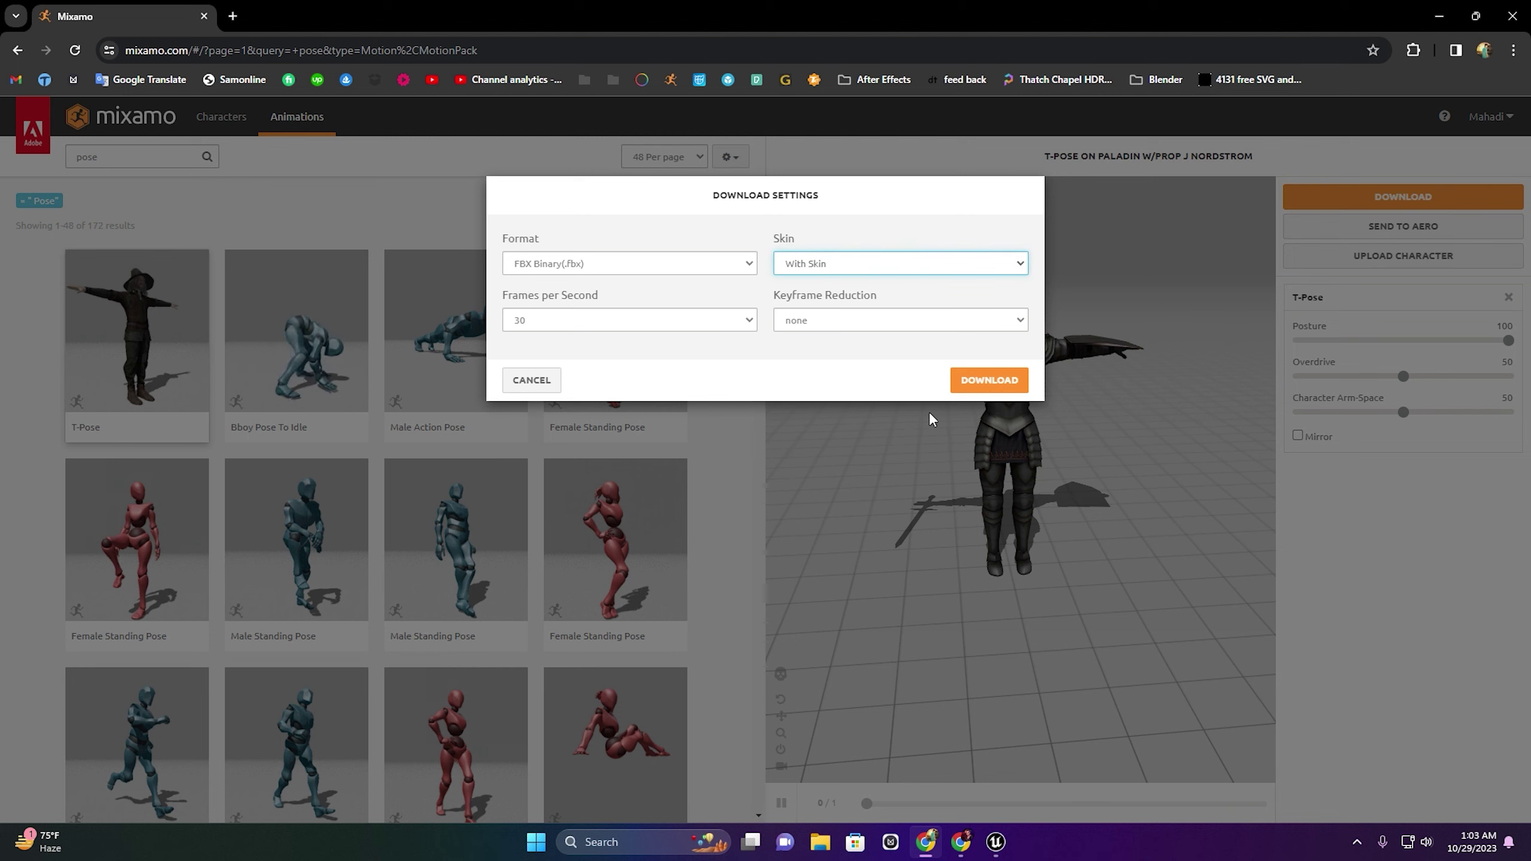
pyautogui.click(991, 381)
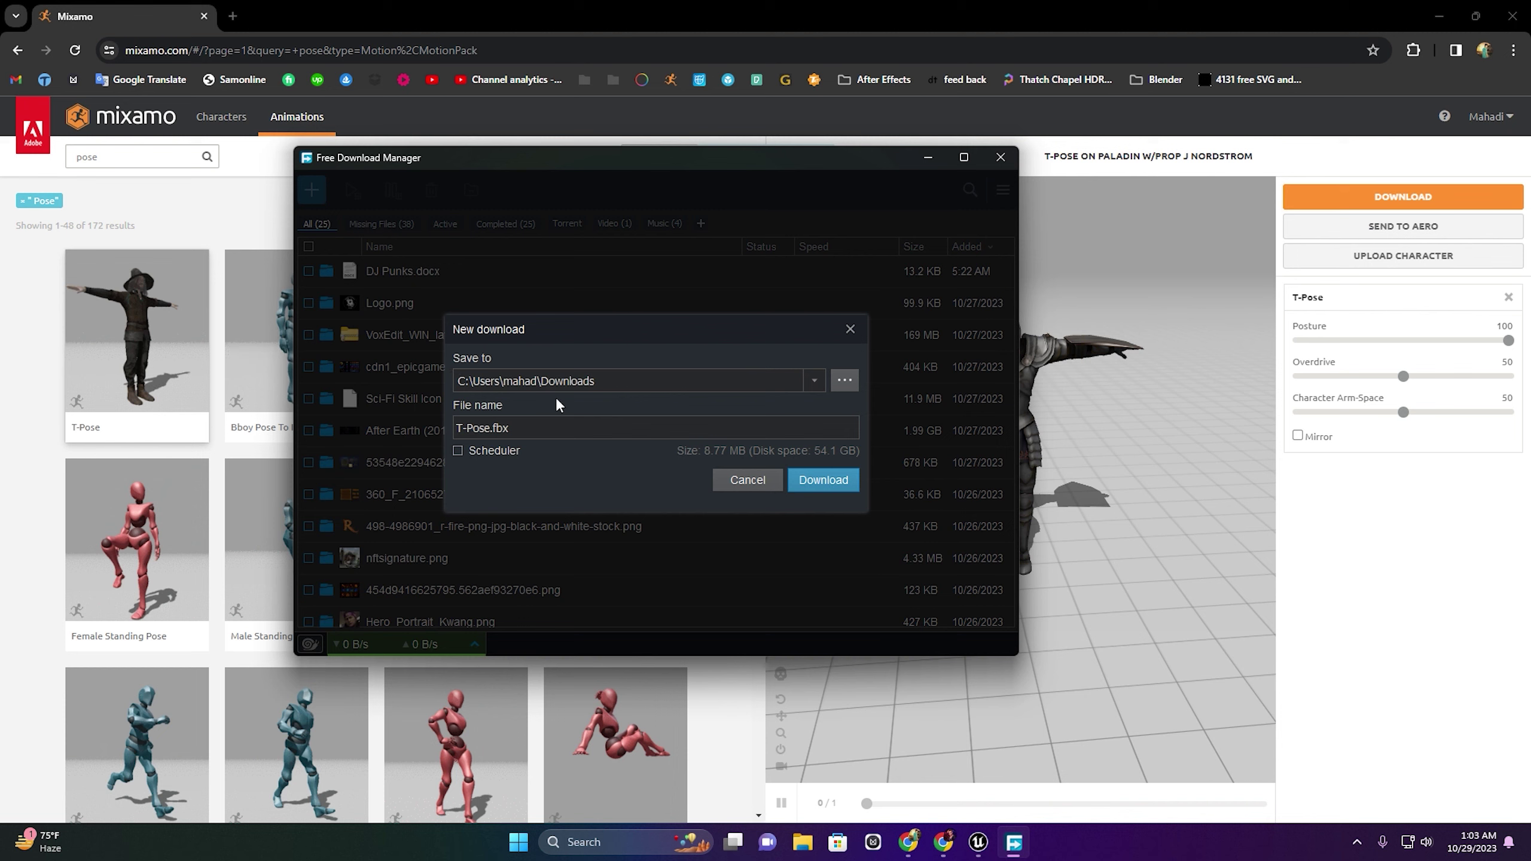
# Confirm the New download dialog, keeping the Downloads path and T-Pose.fbx name.
pyautogui.click(824, 481)
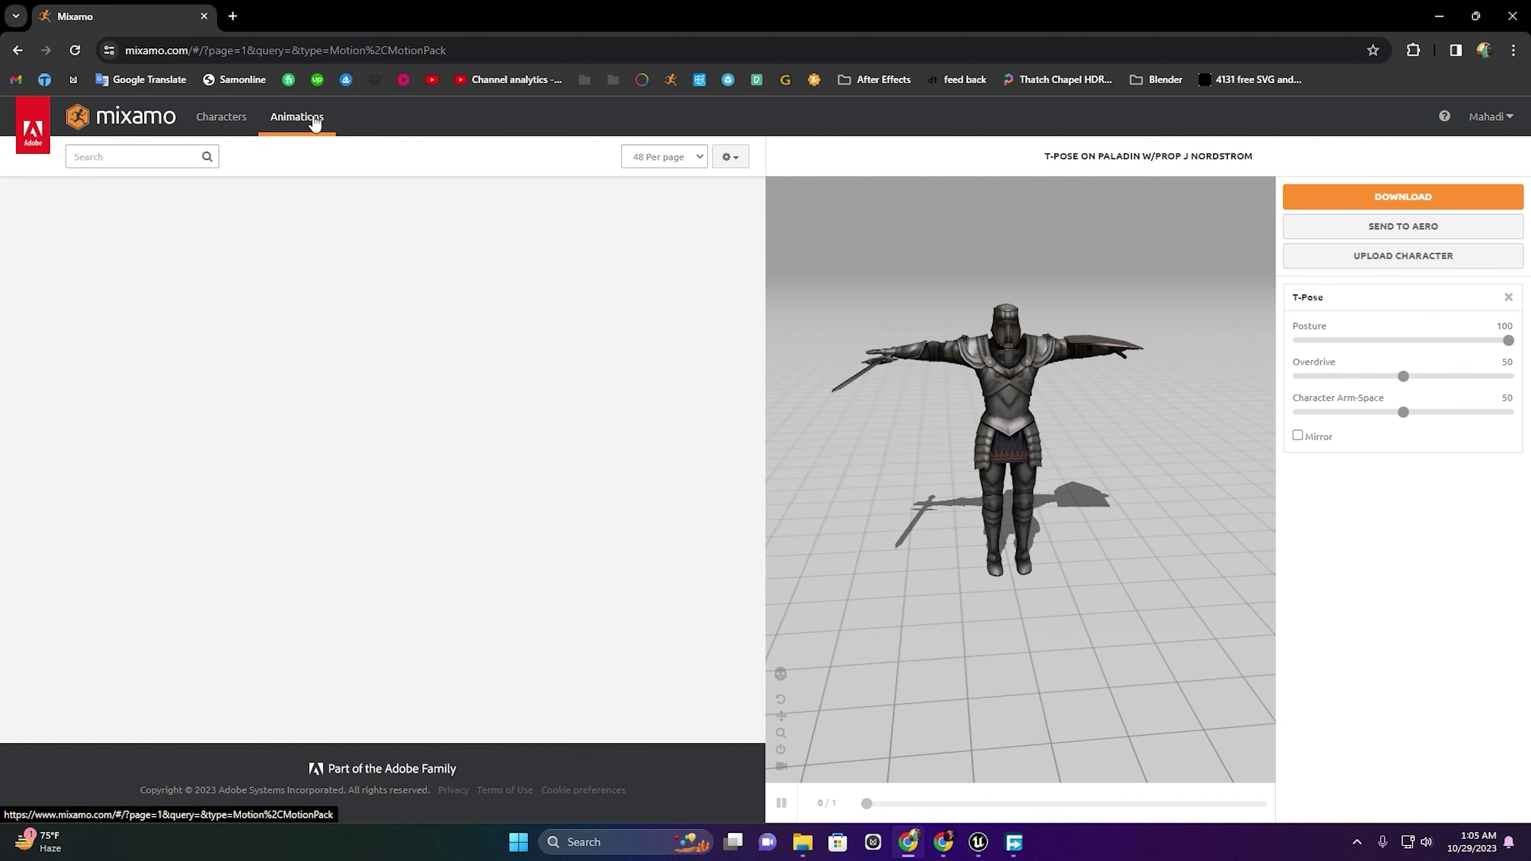
# Return to the full animation library and apply the Sword And Shield Pack.
pyautogui.click(314, 121)
pyautogui.scroll(-5, 681, 385)
pyautogui.scroll(-5, 676, 382)
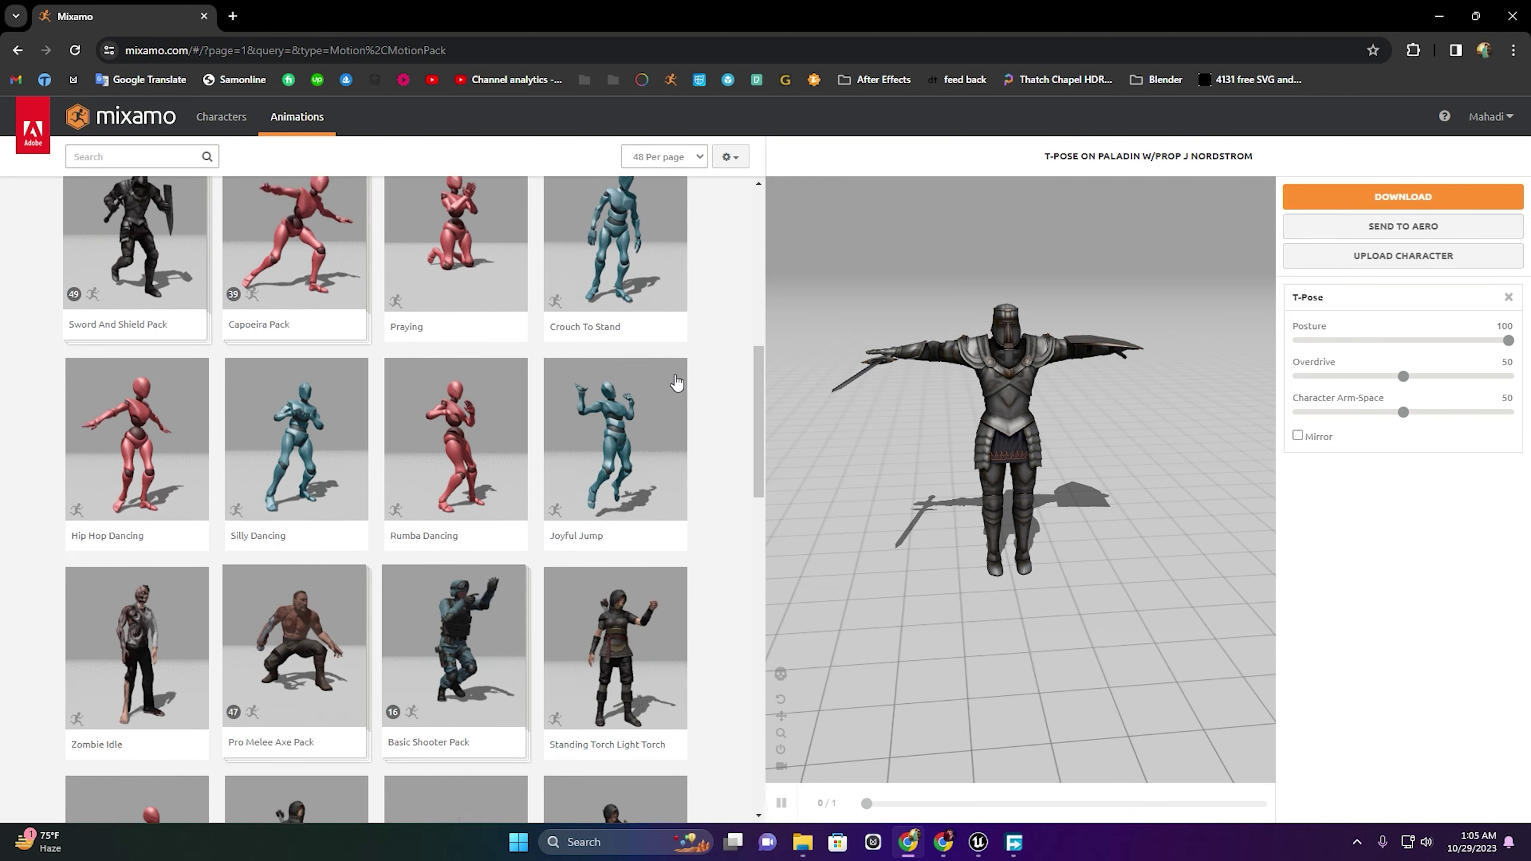
pyautogui.scroll(3, 676, 383)
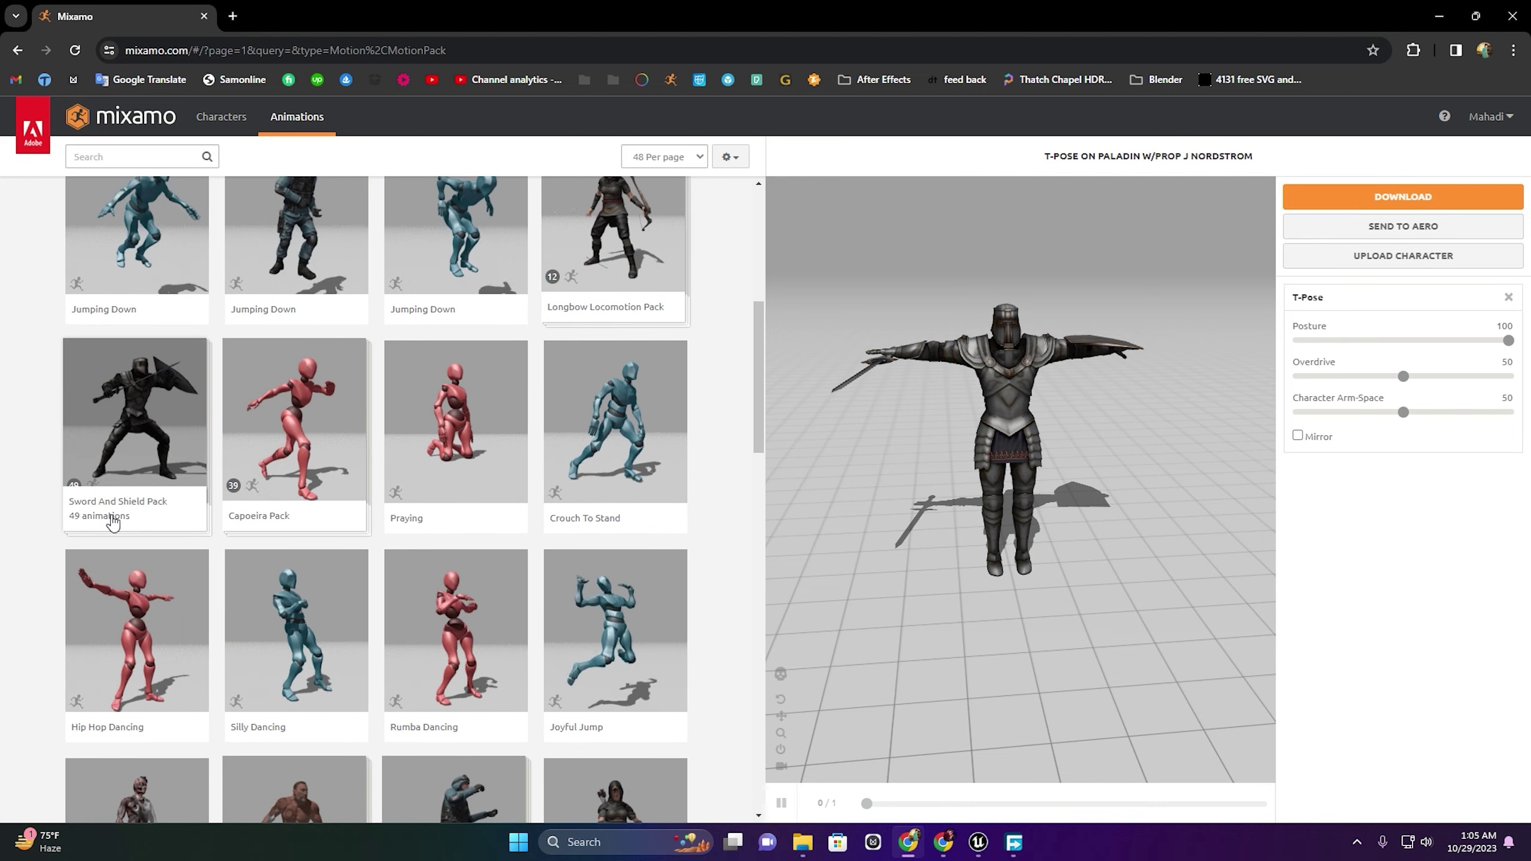
pyautogui.click(123, 416)
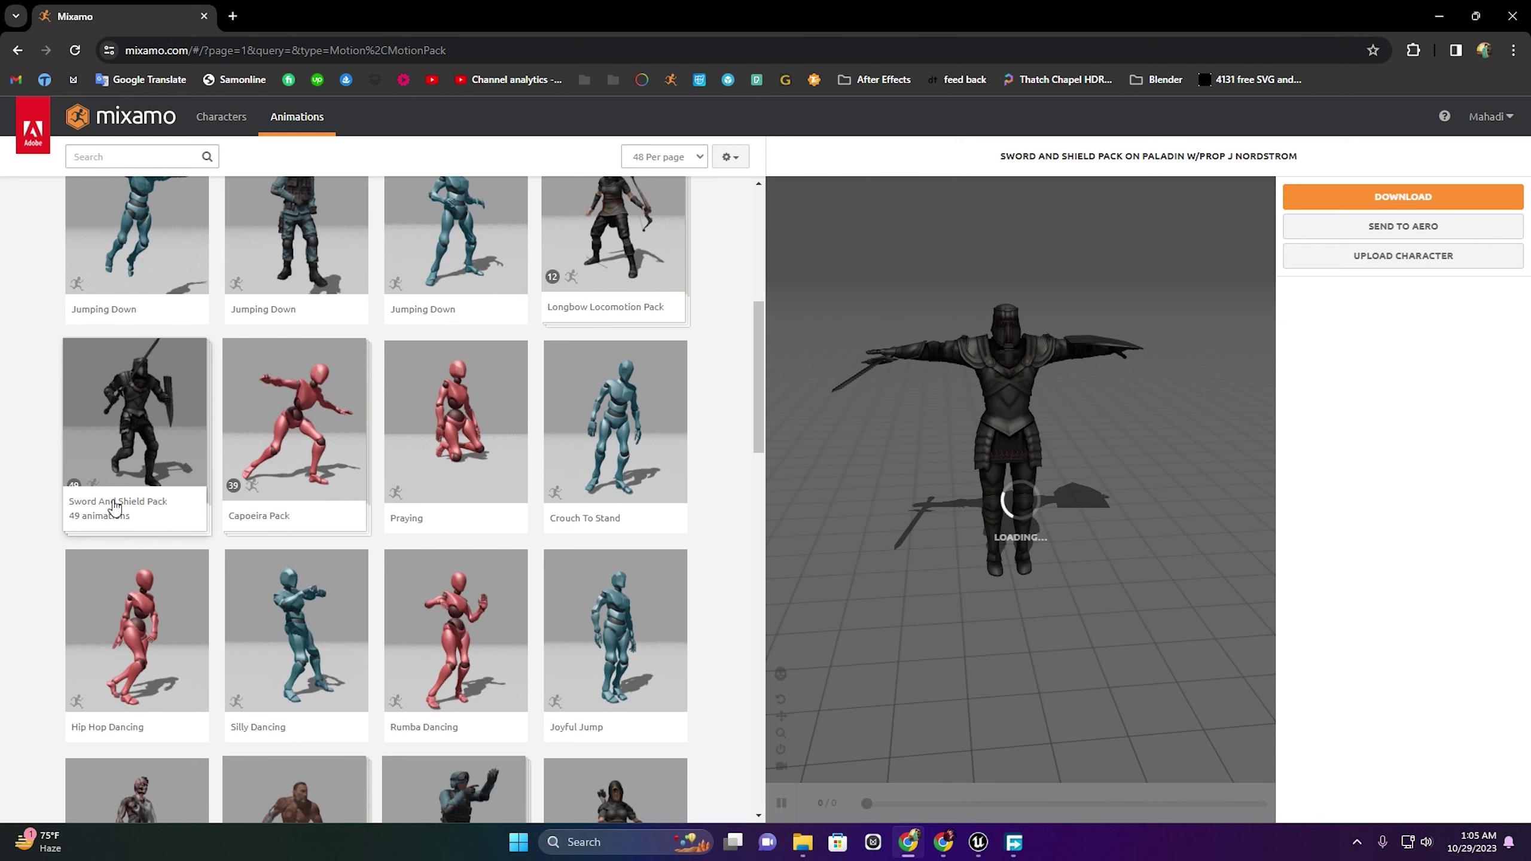
# Search animations for 'shild' and preview Sword And Shield Impact.
pyautogui.click(153, 161)
pyautogui.write('sword and')
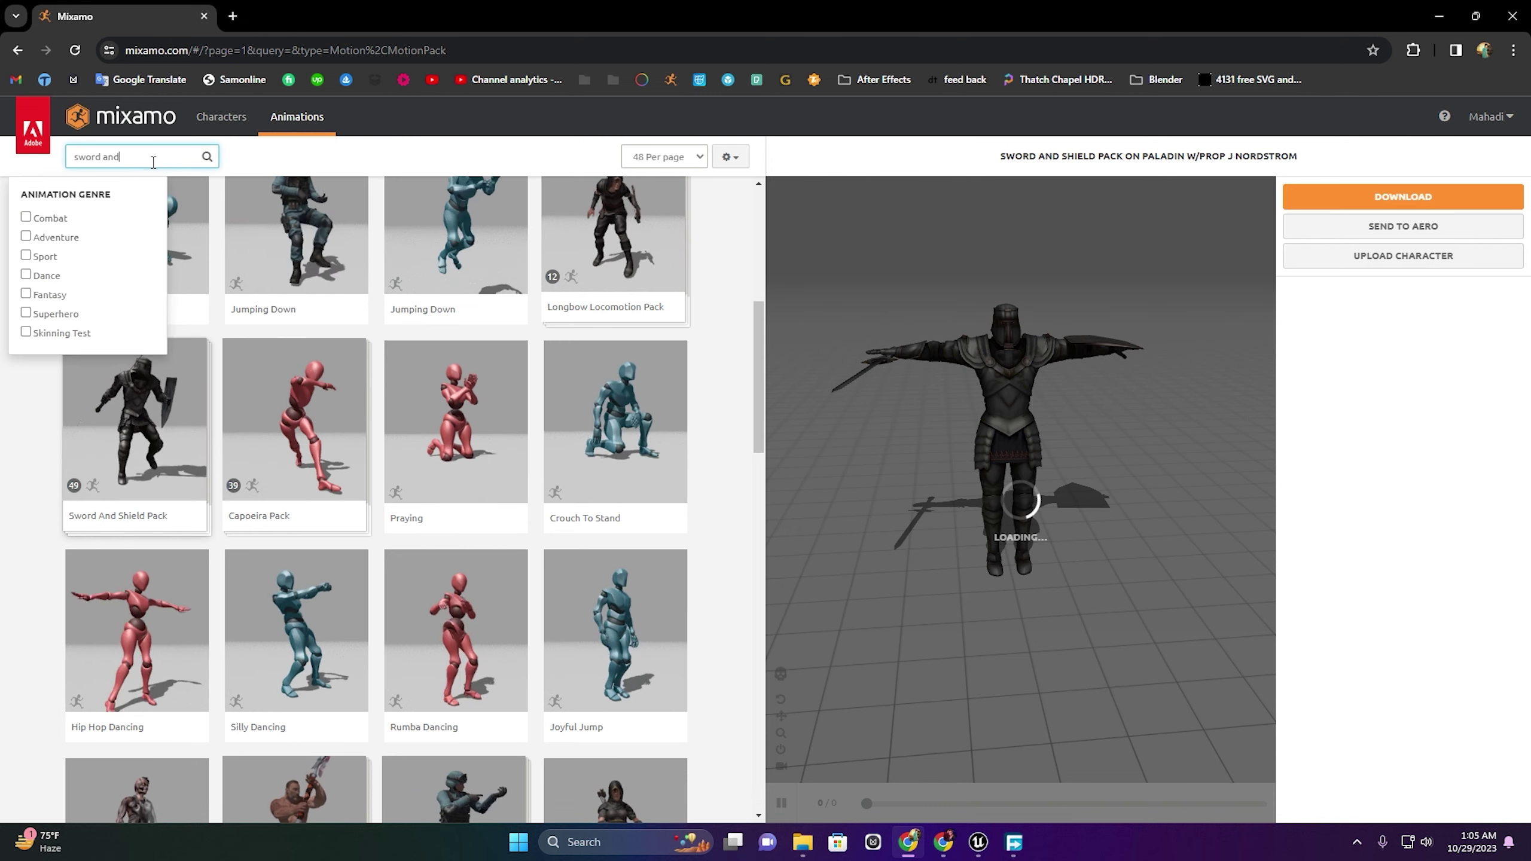
pyautogui.write('shild')
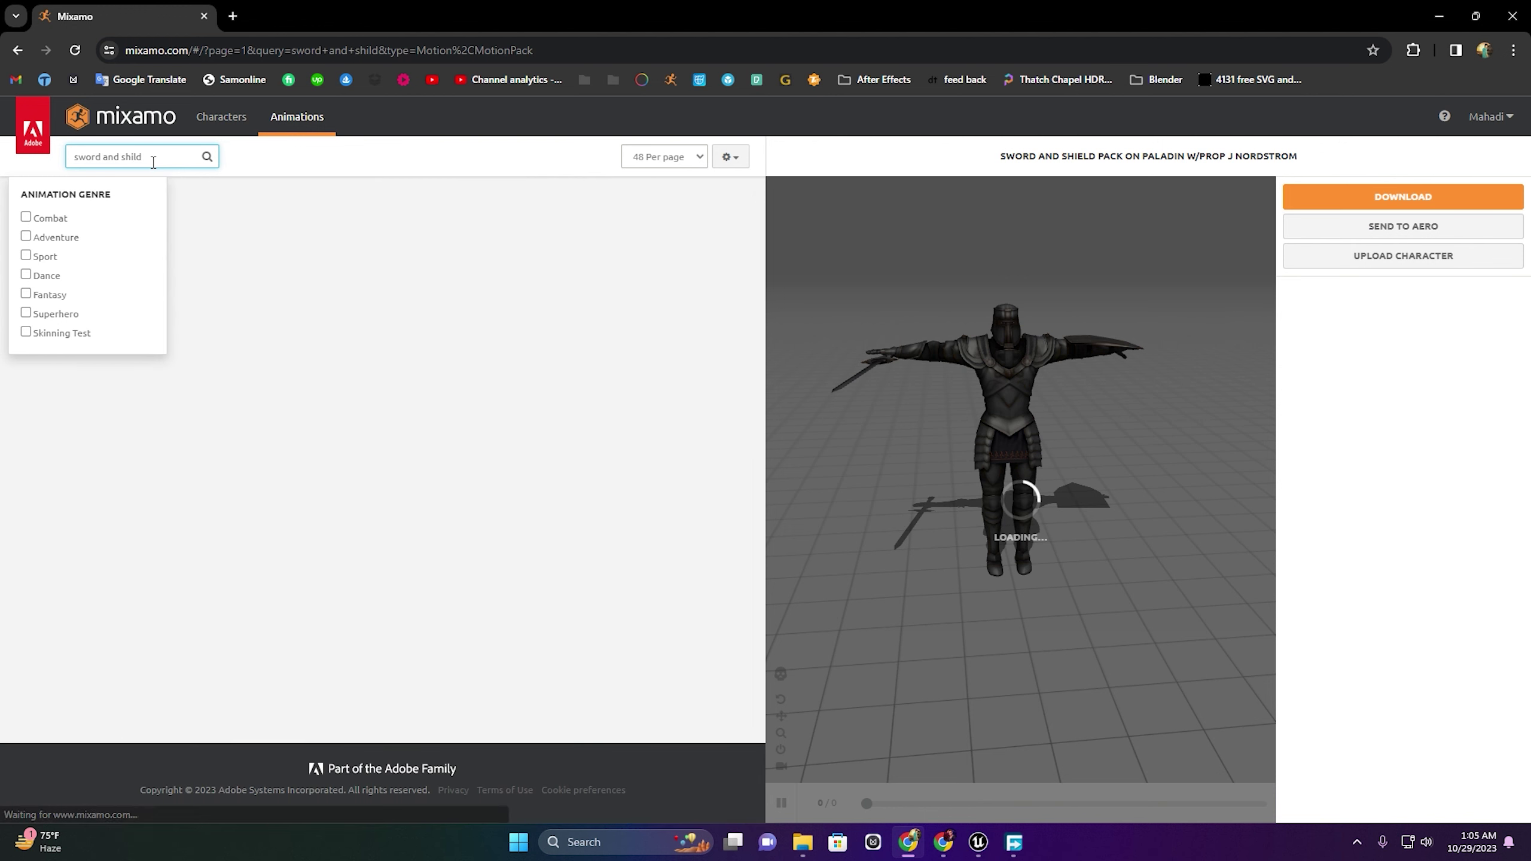
pyautogui.click(301, 162)
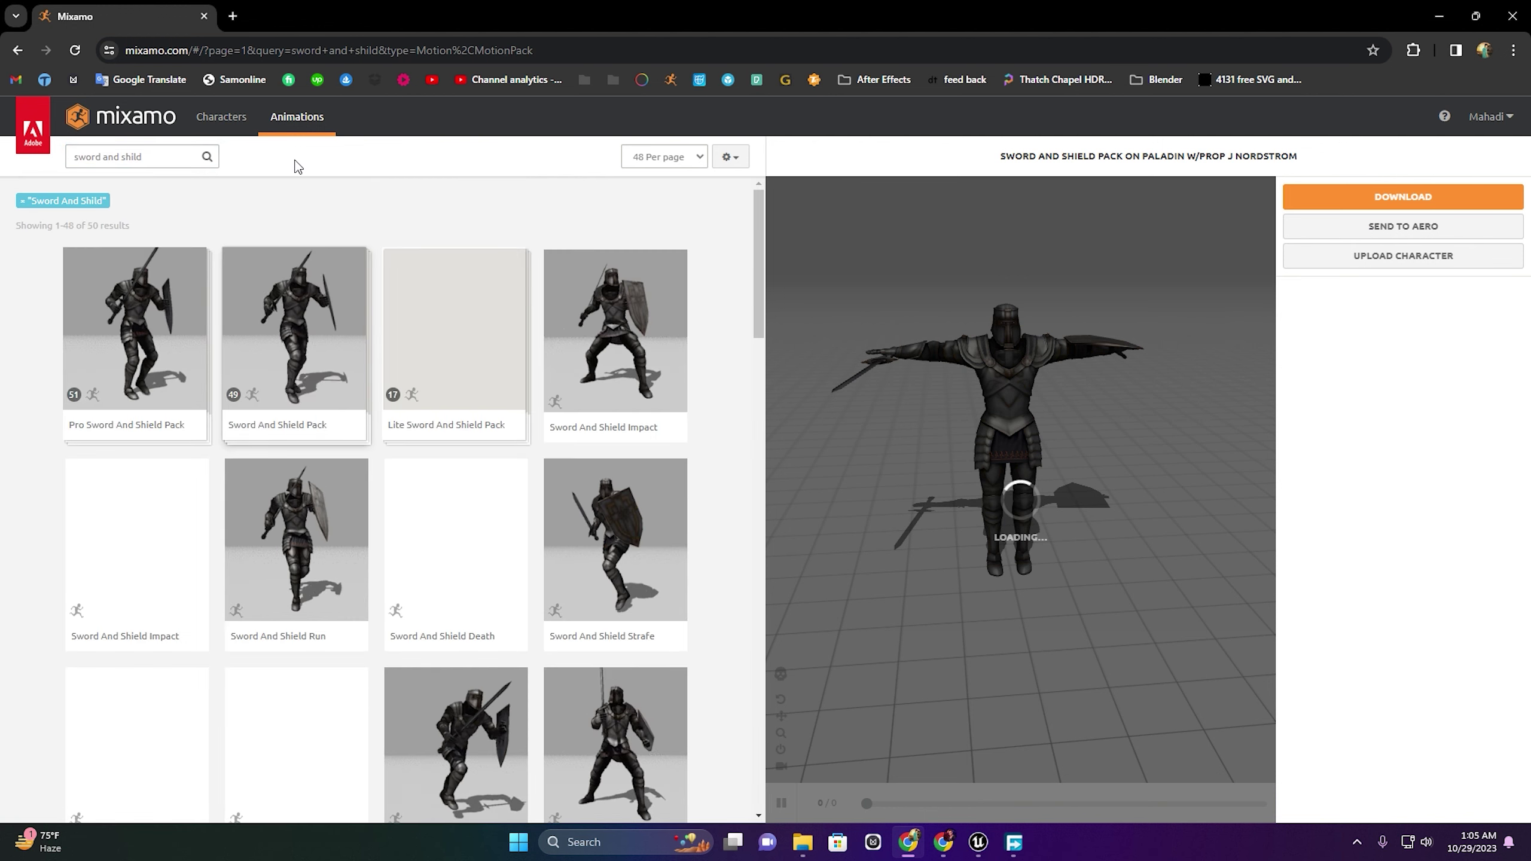
pyautogui.click(597, 349)
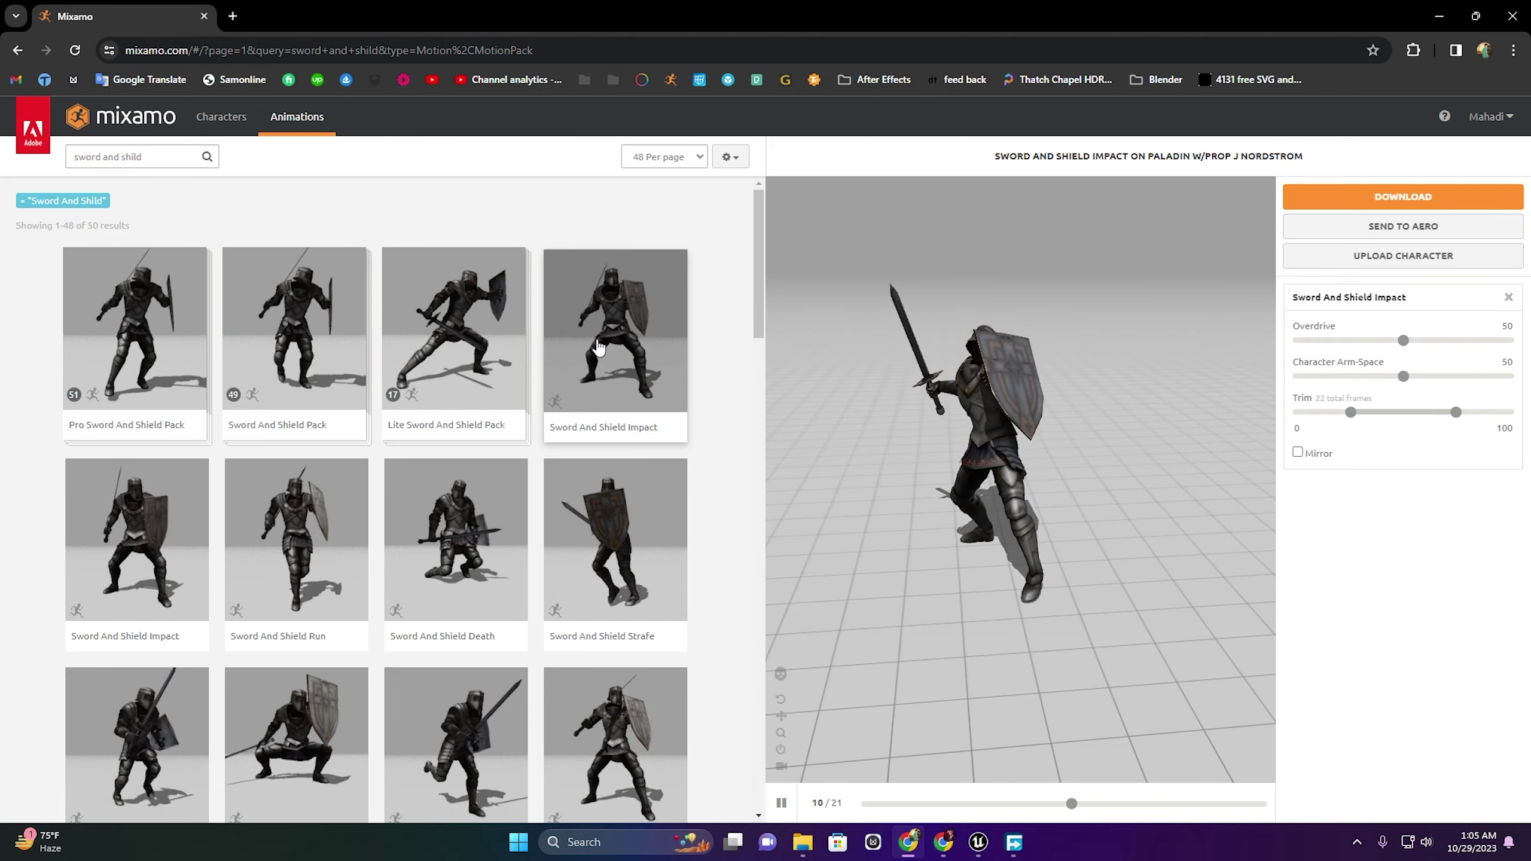
# Scroll through the sword and shield results, check page 2, and return to page 1.
pyautogui.scroll(-5, 582, 577)
pyautogui.scroll(-4, 572, 555)
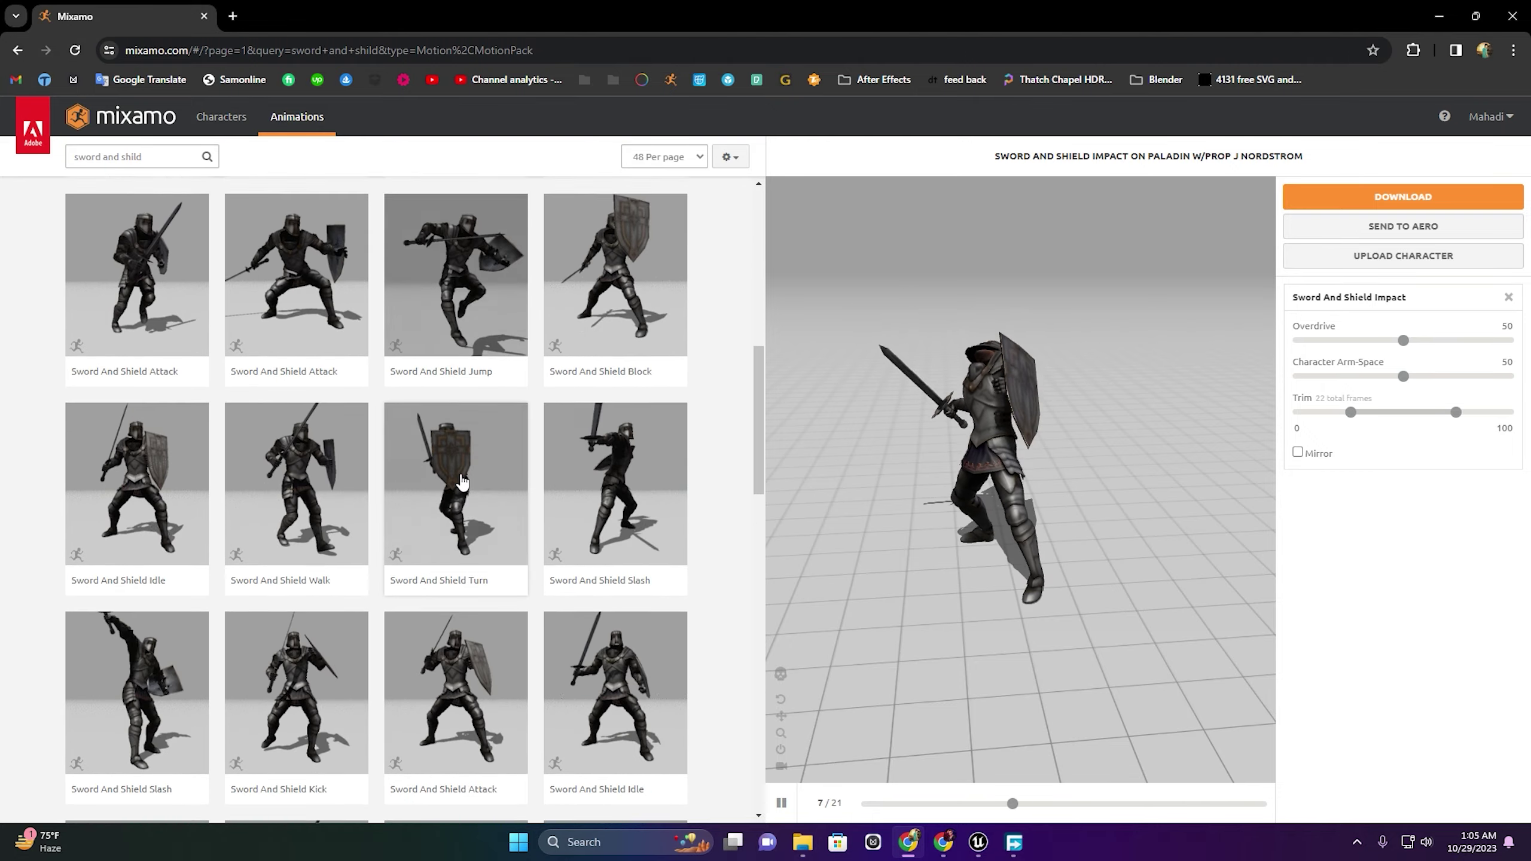
pyautogui.scroll(-4, 542, 470)
pyautogui.scroll(-3, 513, 489)
pyautogui.scroll(-5, 524, 489)
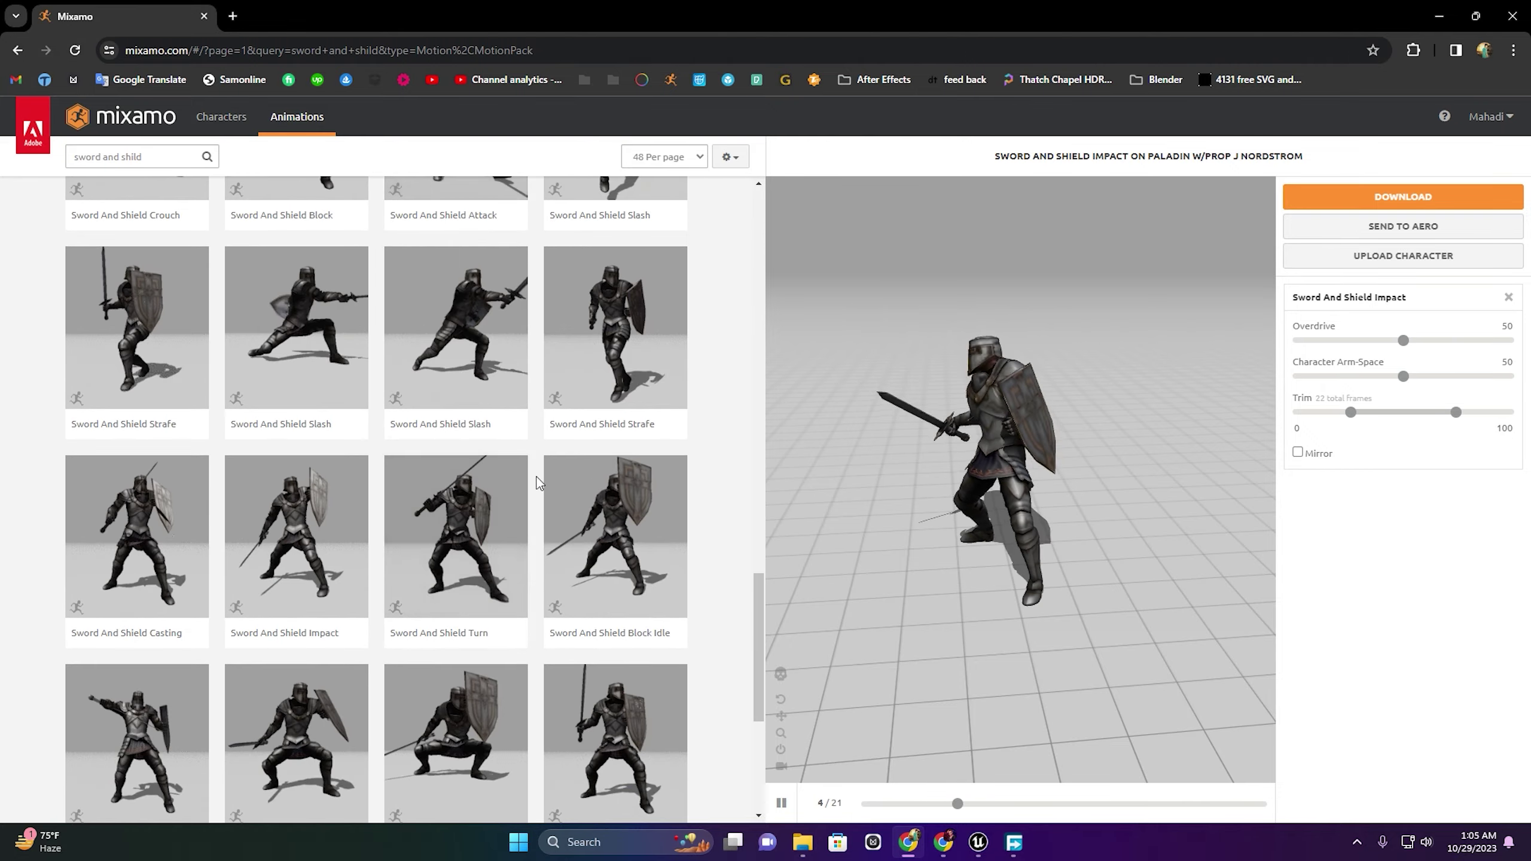
pyautogui.scroll(-5, 545, 483)
pyautogui.click(381, 714)
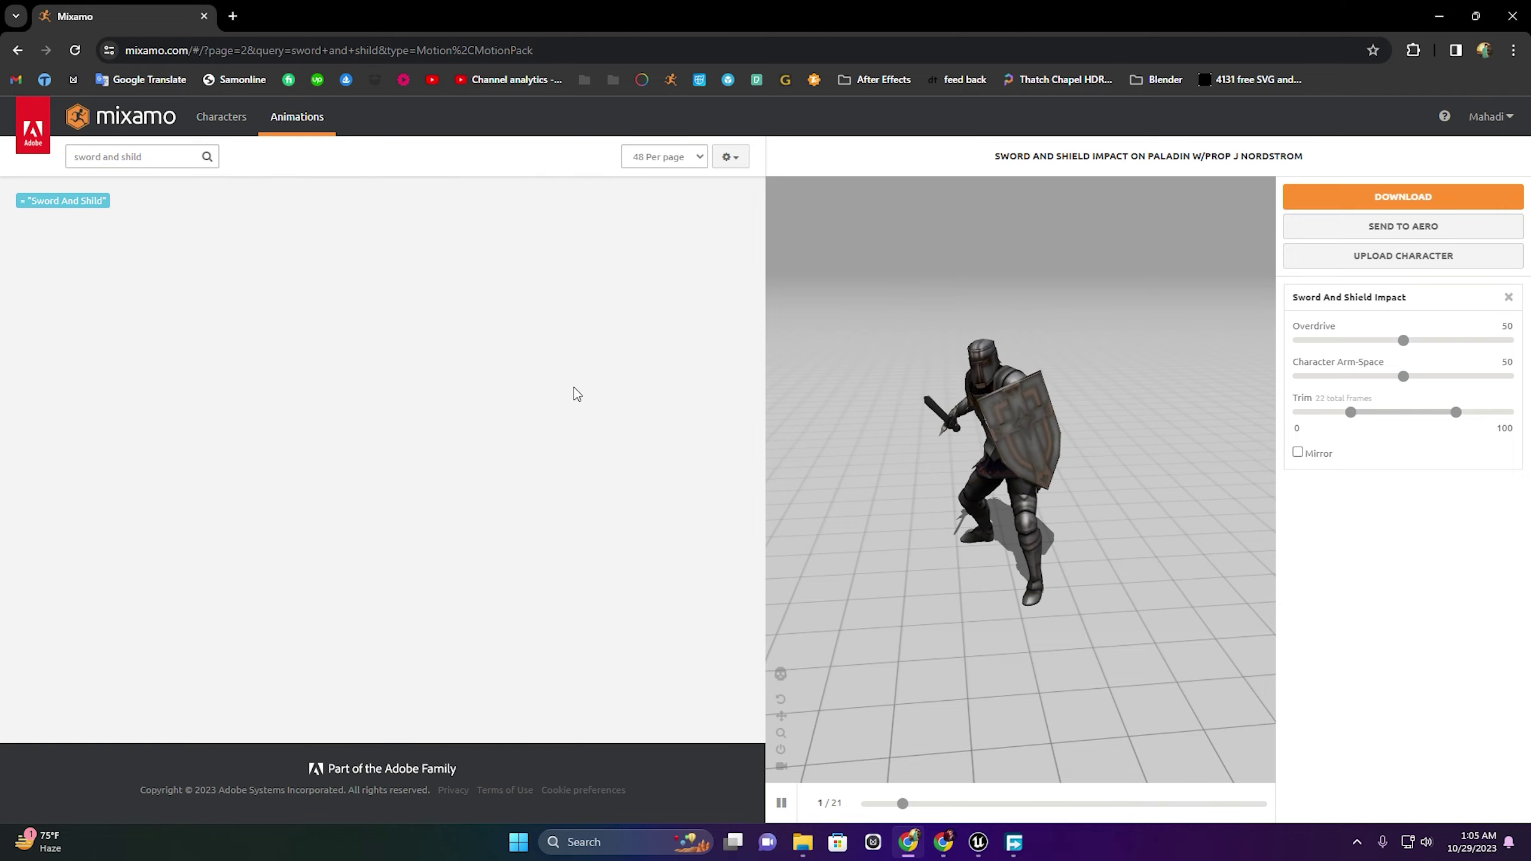
pyautogui.click(381, 470)
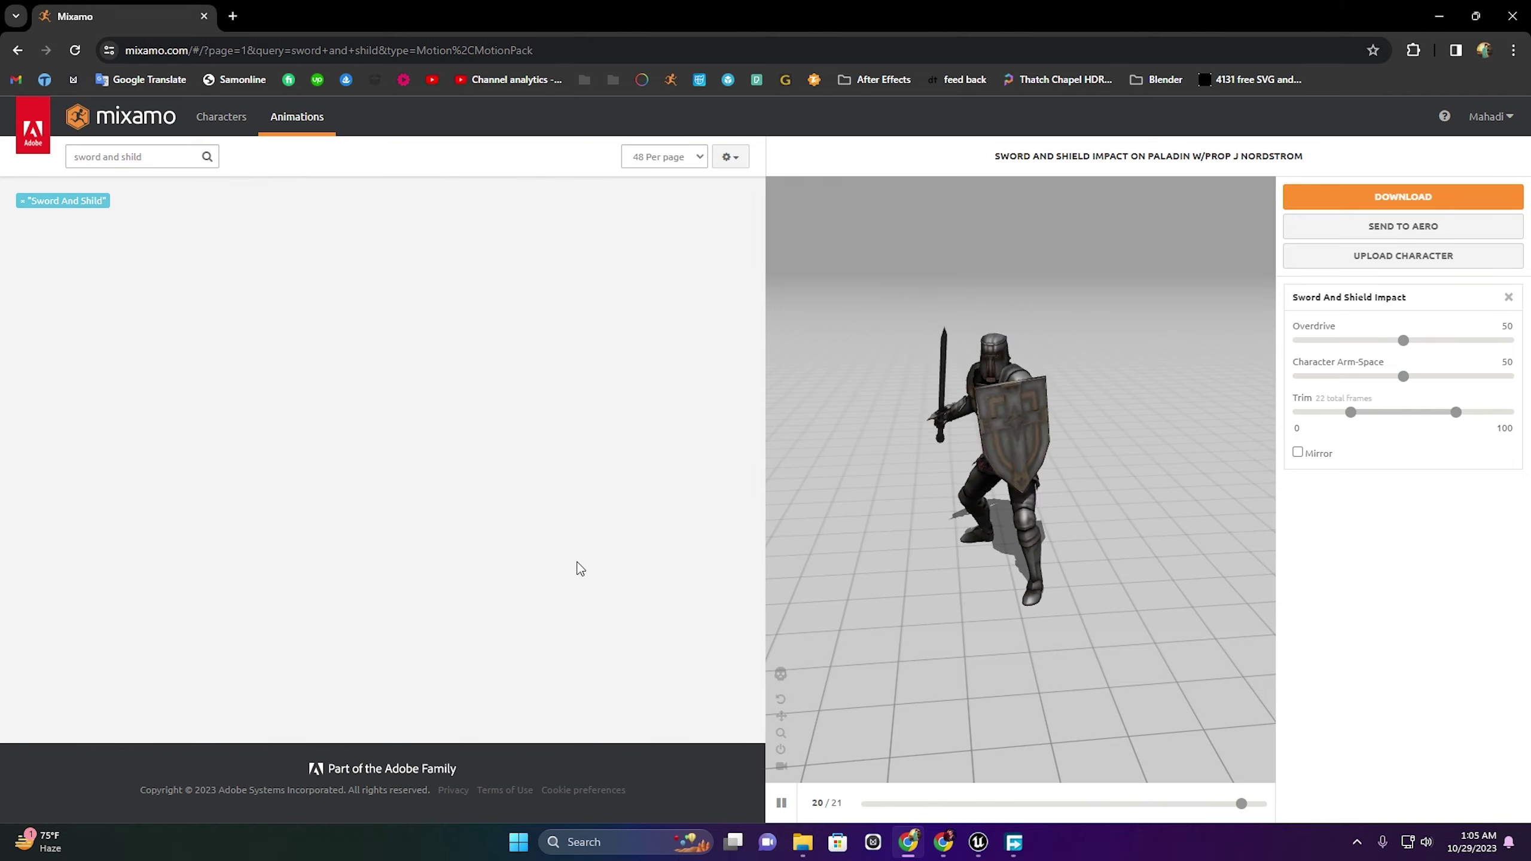
# Scroll down the results and preview Sword And Shield Idle.
pyautogui.scroll(-10, 491, 663)
pyautogui.scroll(-4, 491, 664)
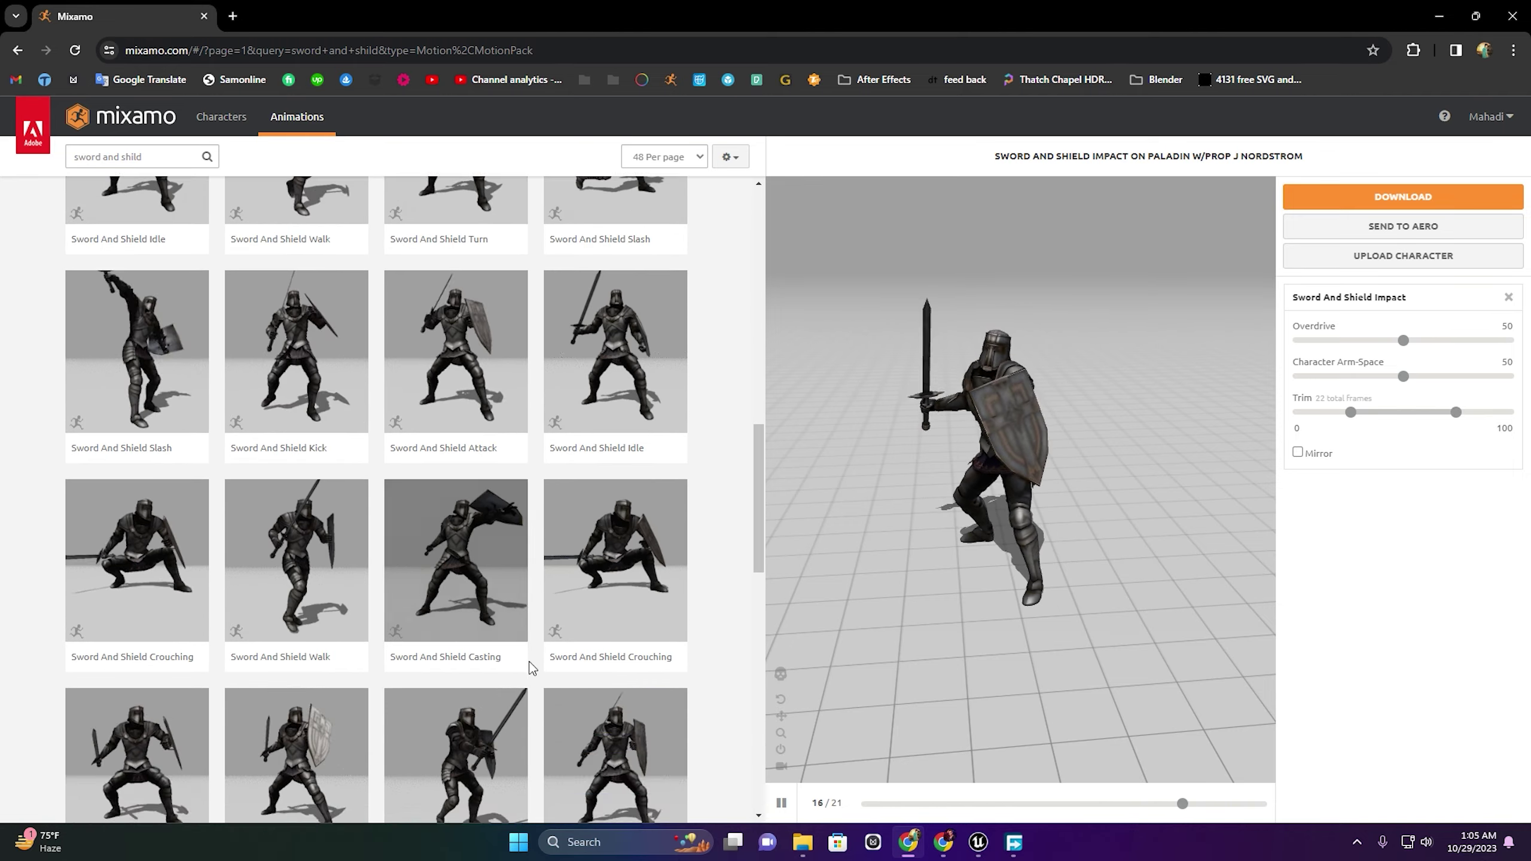
pyautogui.scroll(-2, 512, 660)
pyautogui.scroll(-2, 535, 655)
pyautogui.scroll(-2, 539, 661)
pyautogui.scroll(8, 538, 661)
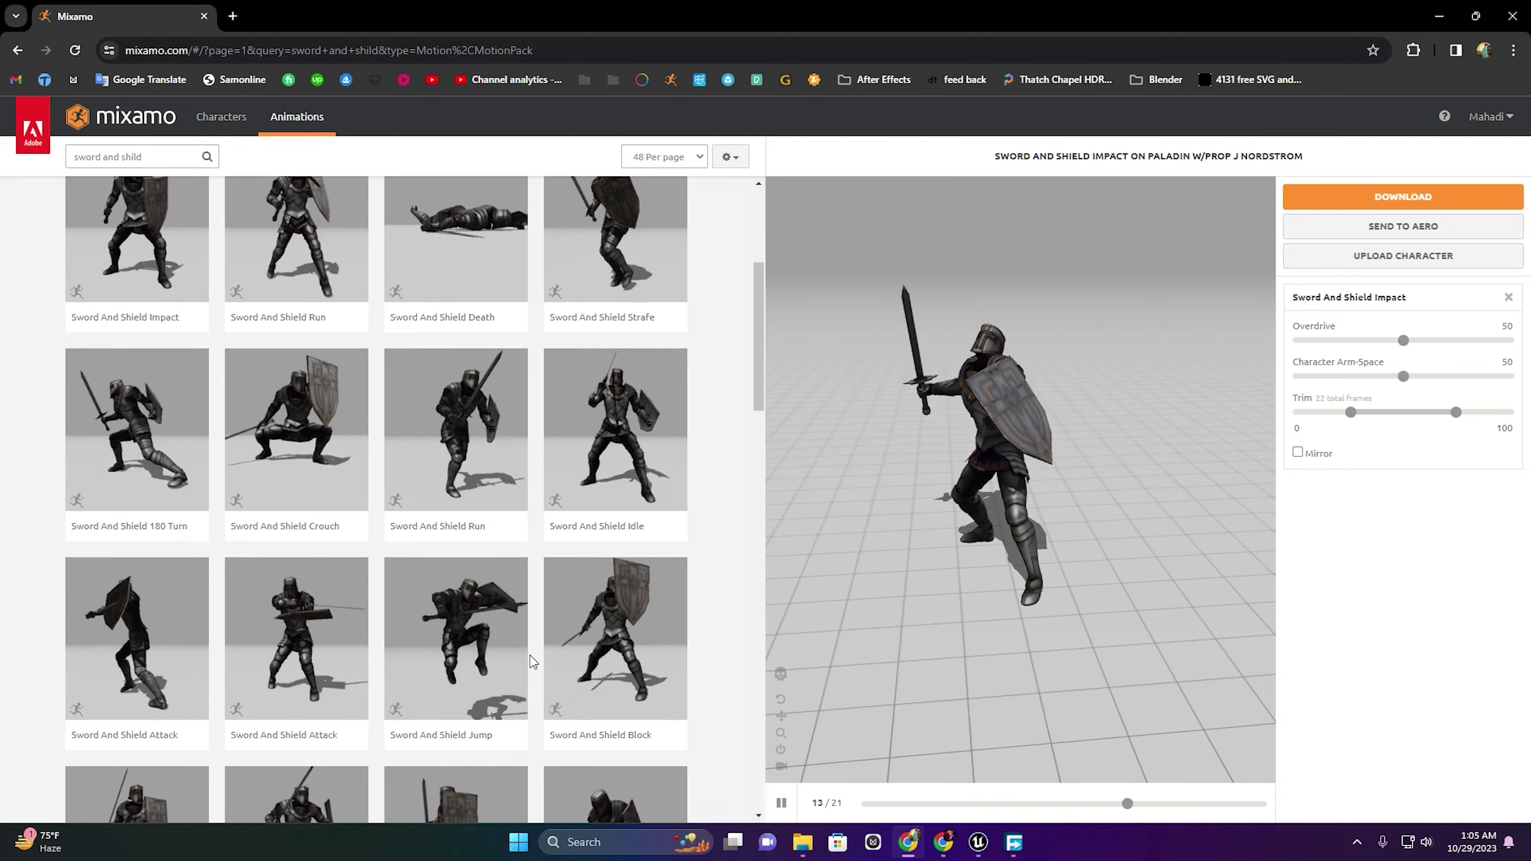
pyautogui.scroll(8, 530, 655)
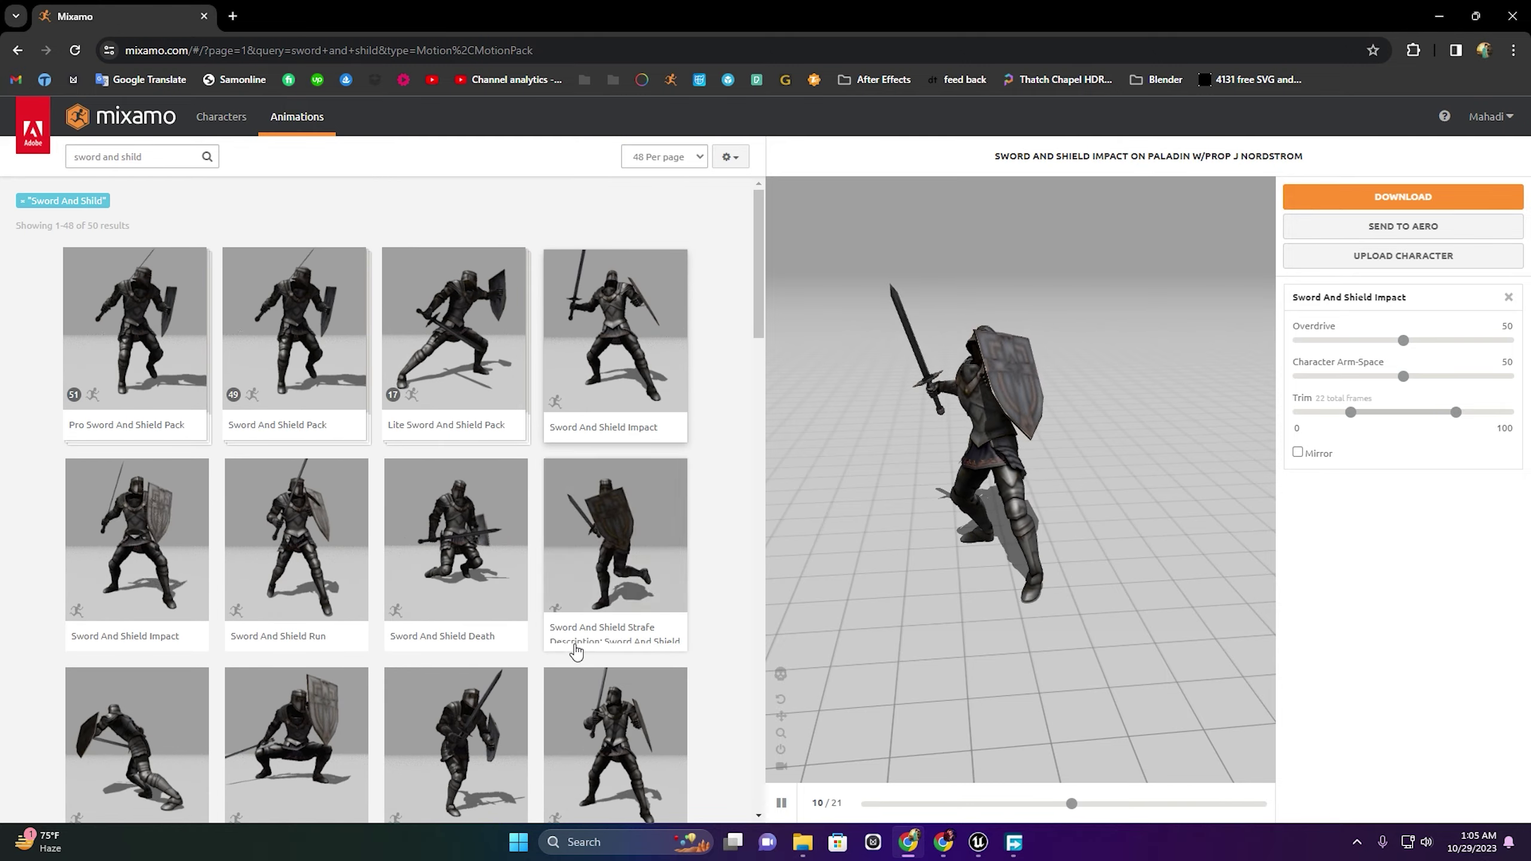
pyautogui.scroll(-2, 730, 512)
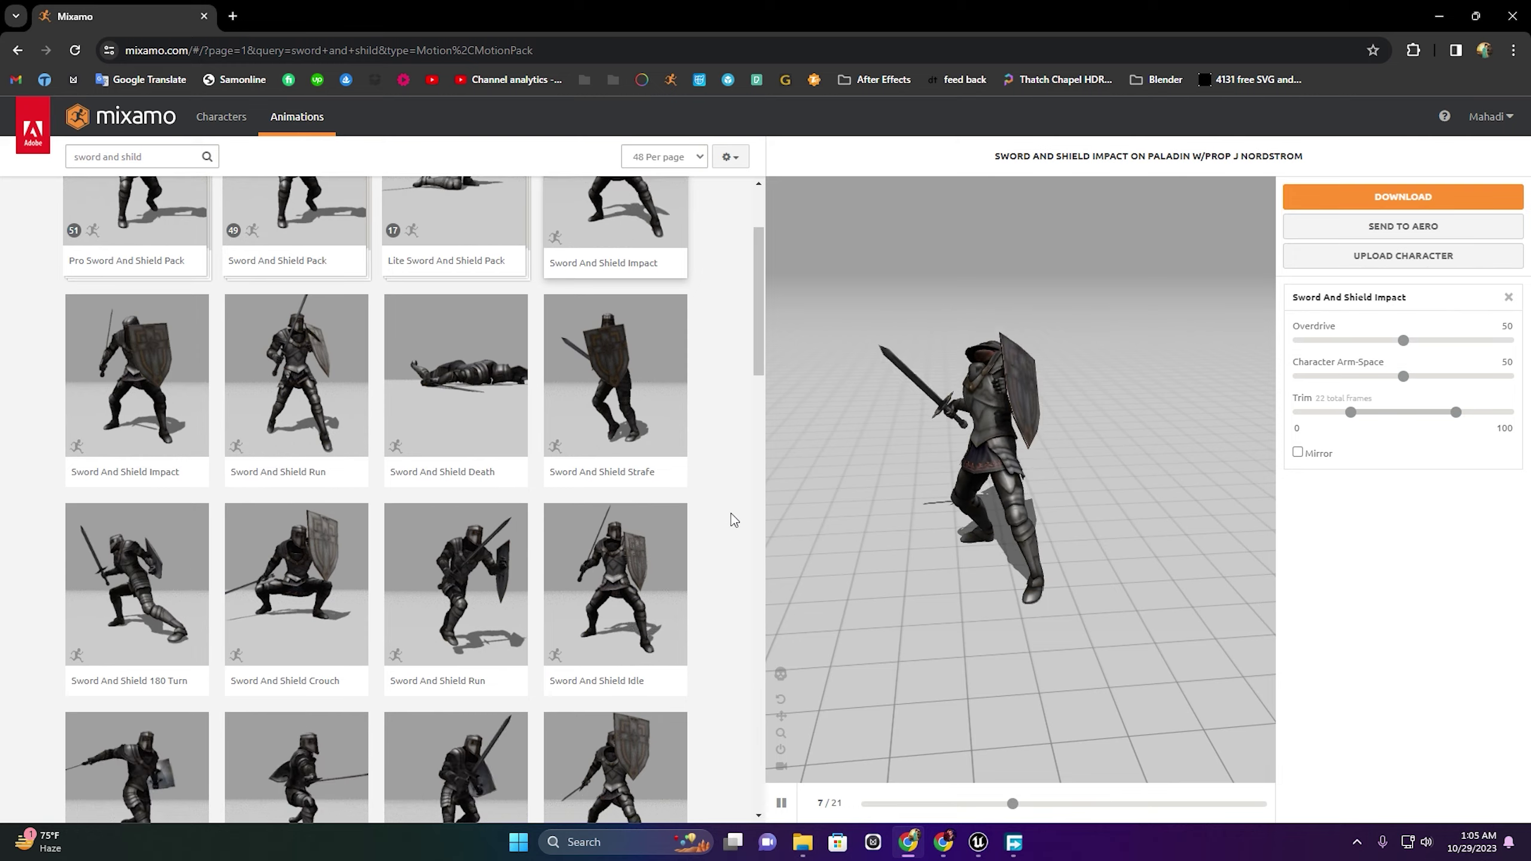
pyautogui.scroll(-2, 731, 513)
pyautogui.scroll(-2, 730, 514)
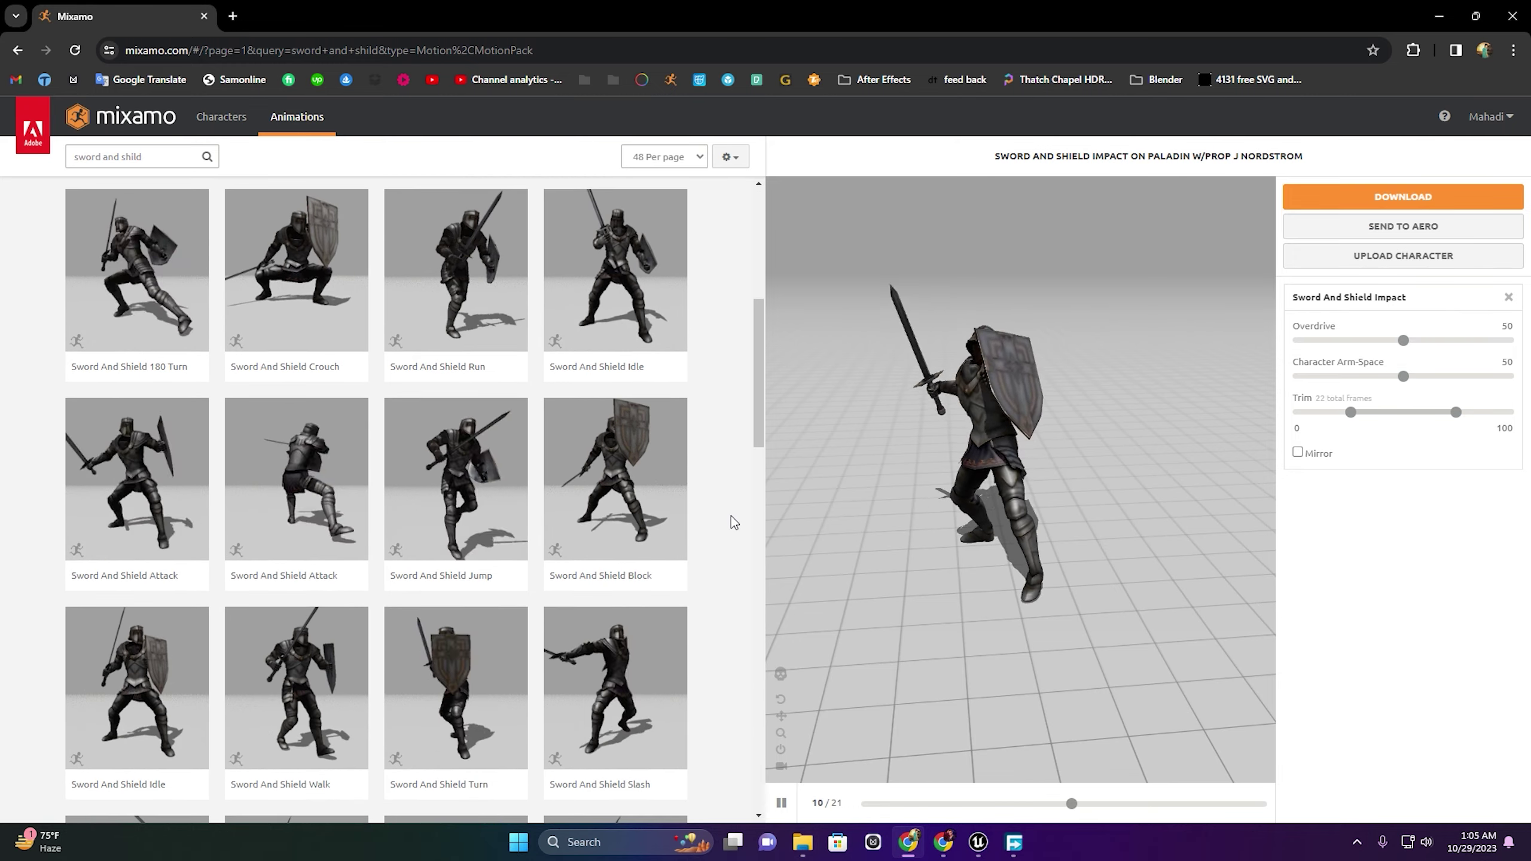
pyautogui.click(655, 321)
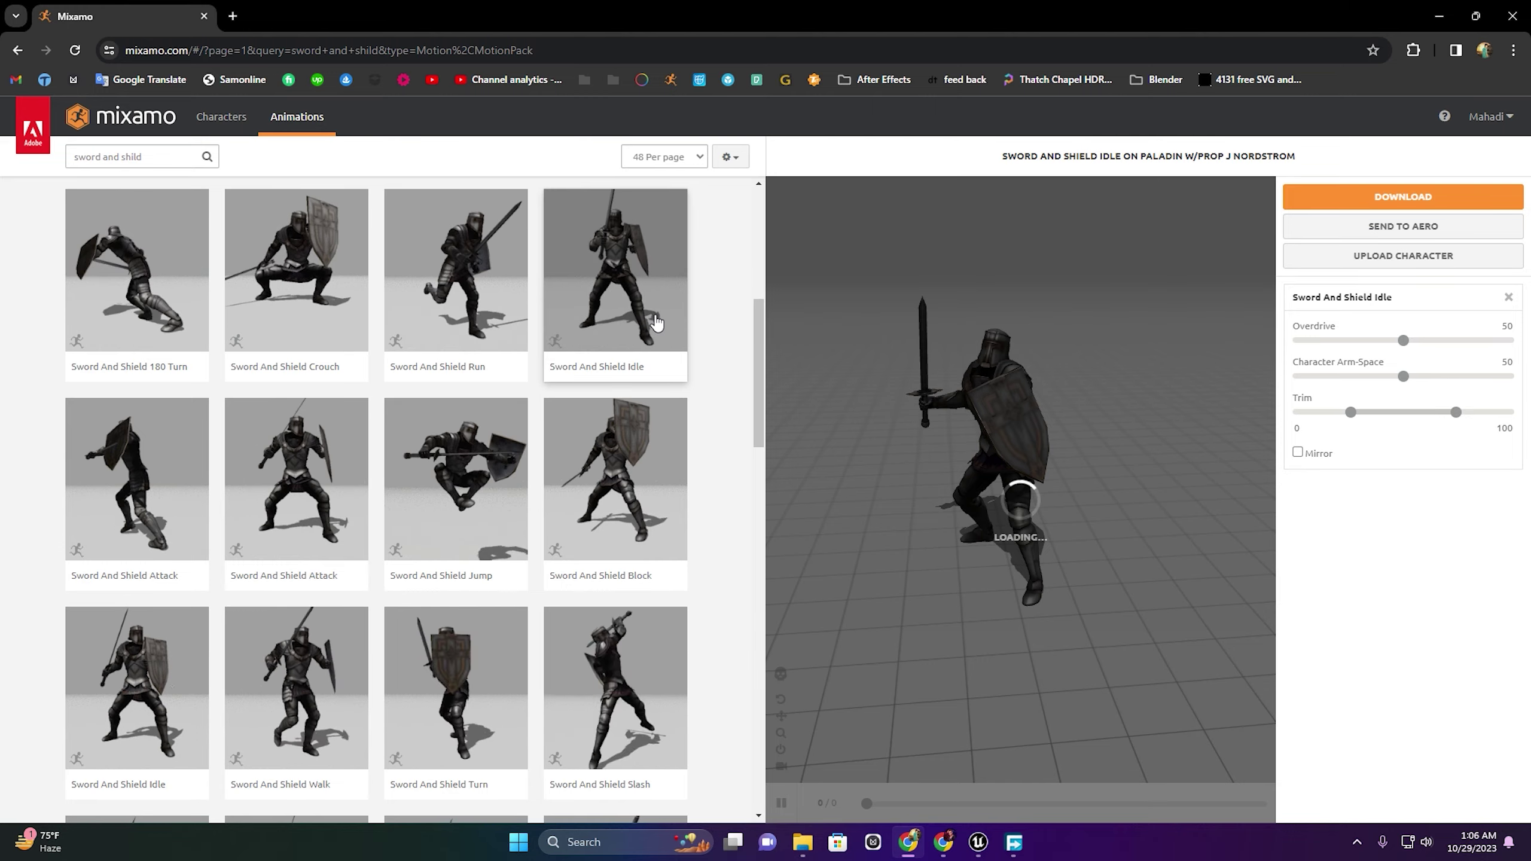
# Compare other Sword And Shield Idle variants and load the later one.
pyautogui.scroll(-1, 657, 323)
pyautogui.scroll(-1, 655, 316)
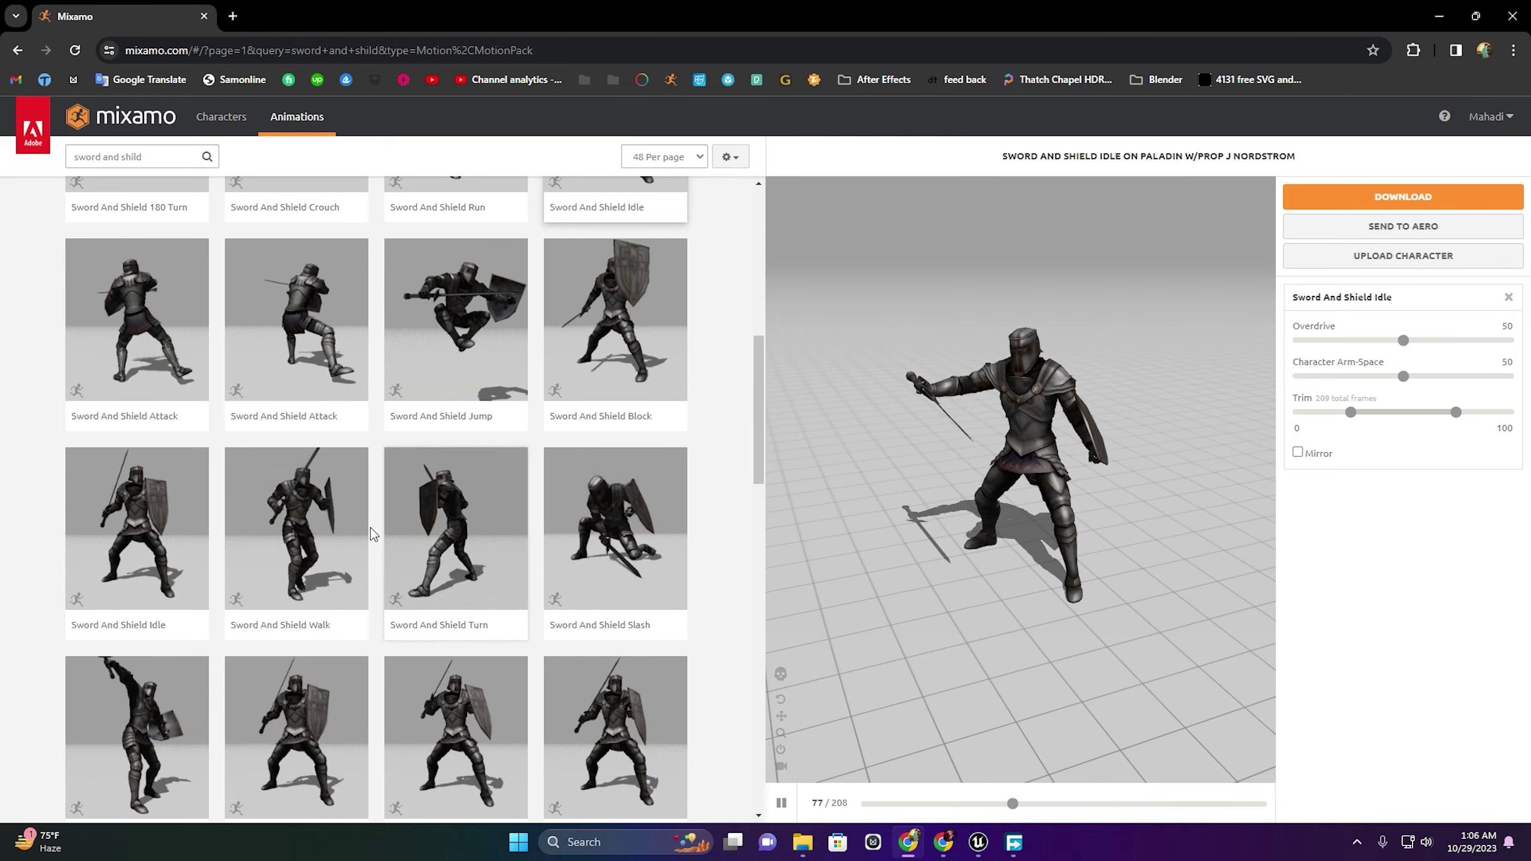
pyautogui.click(137, 528)
pyautogui.scroll(-3, 254, 543)
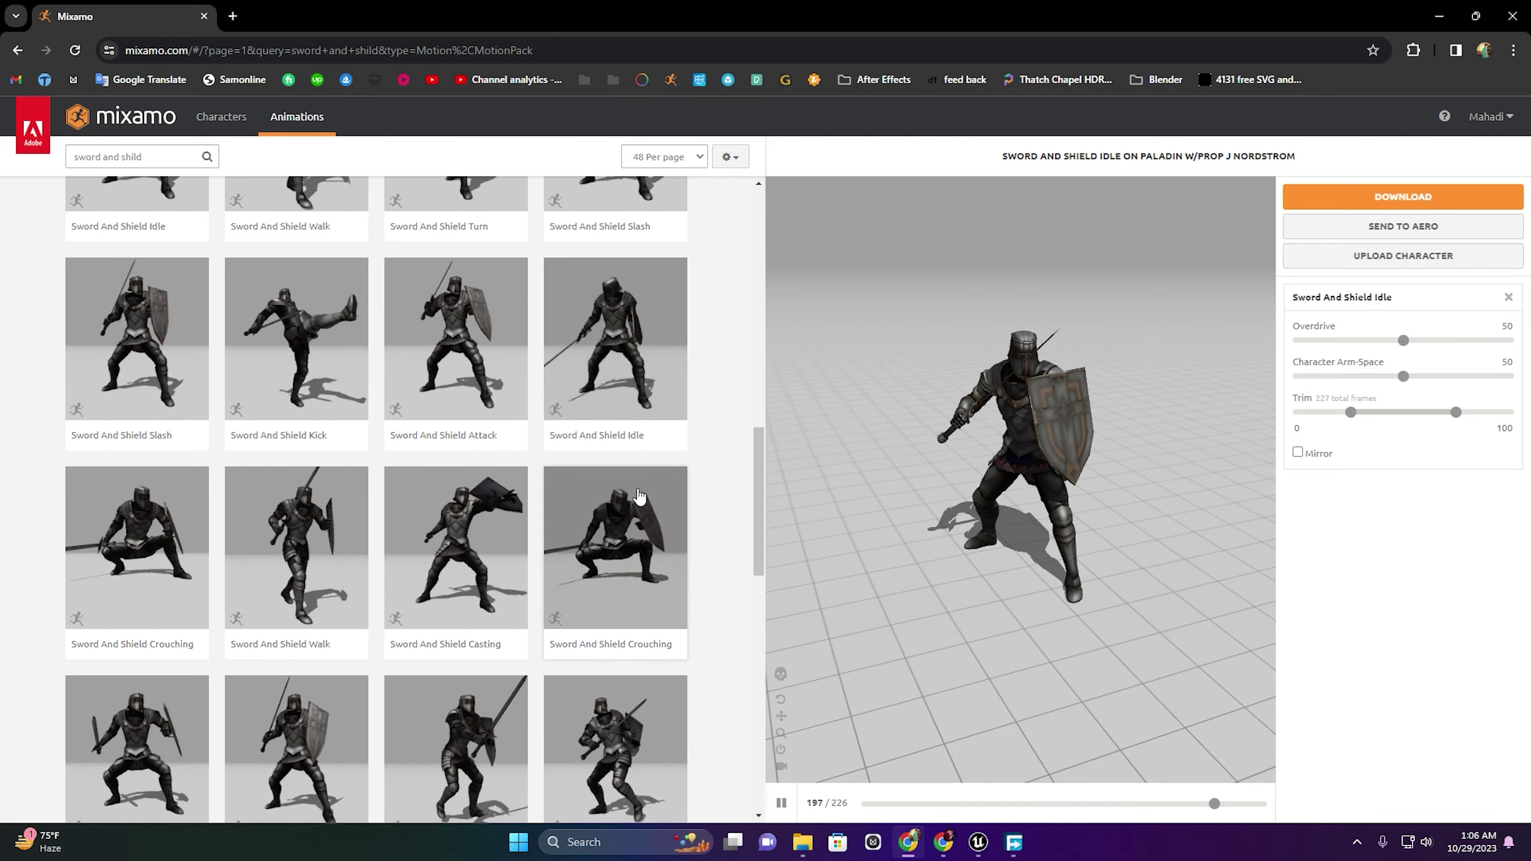
pyautogui.scroll(1, 648, 519)
pyautogui.click(649, 540)
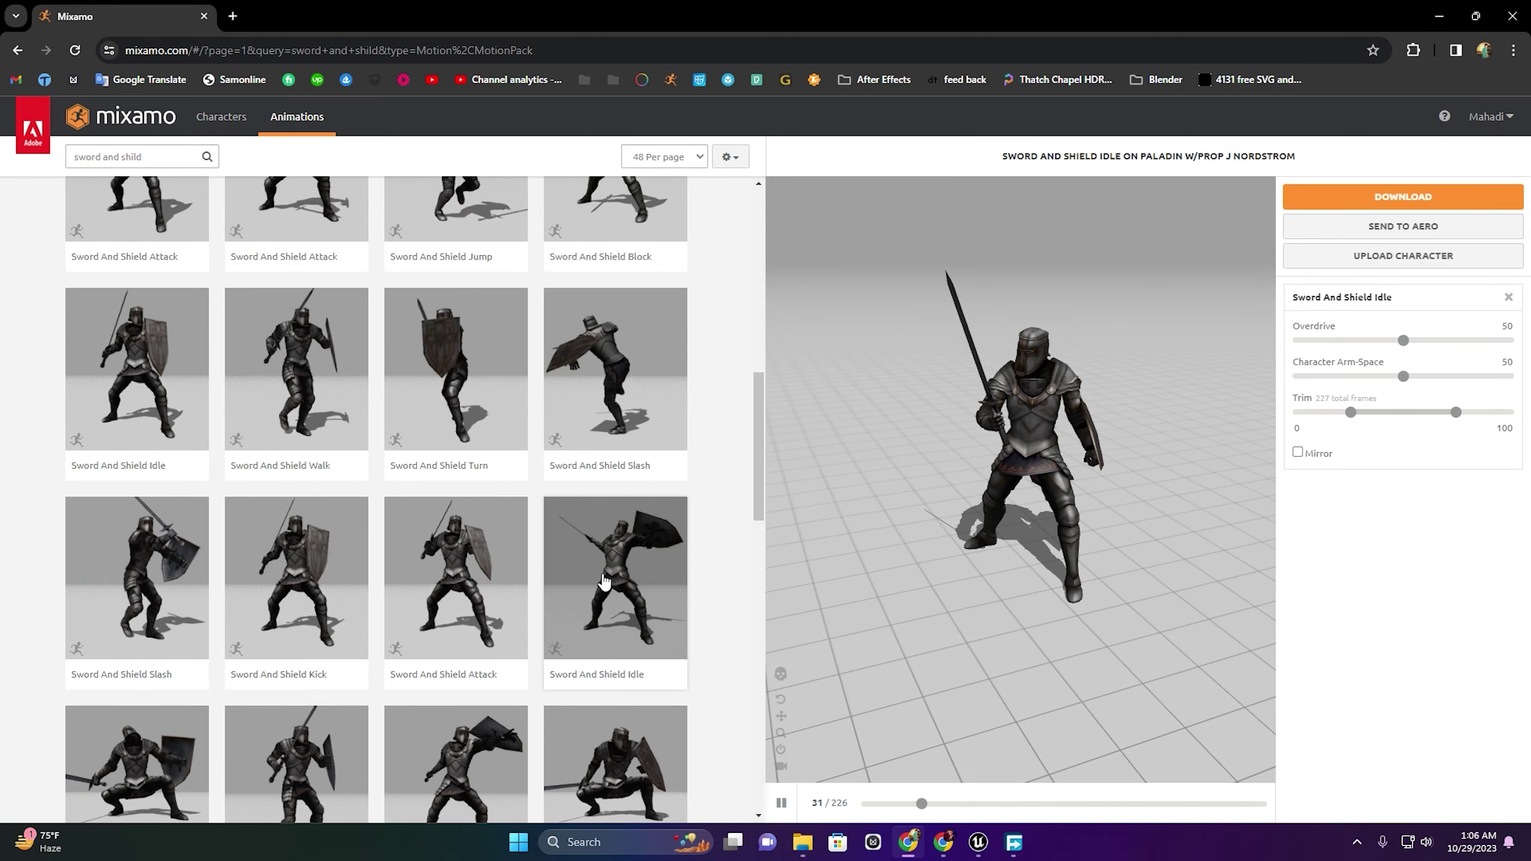
pyautogui.click(602, 580)
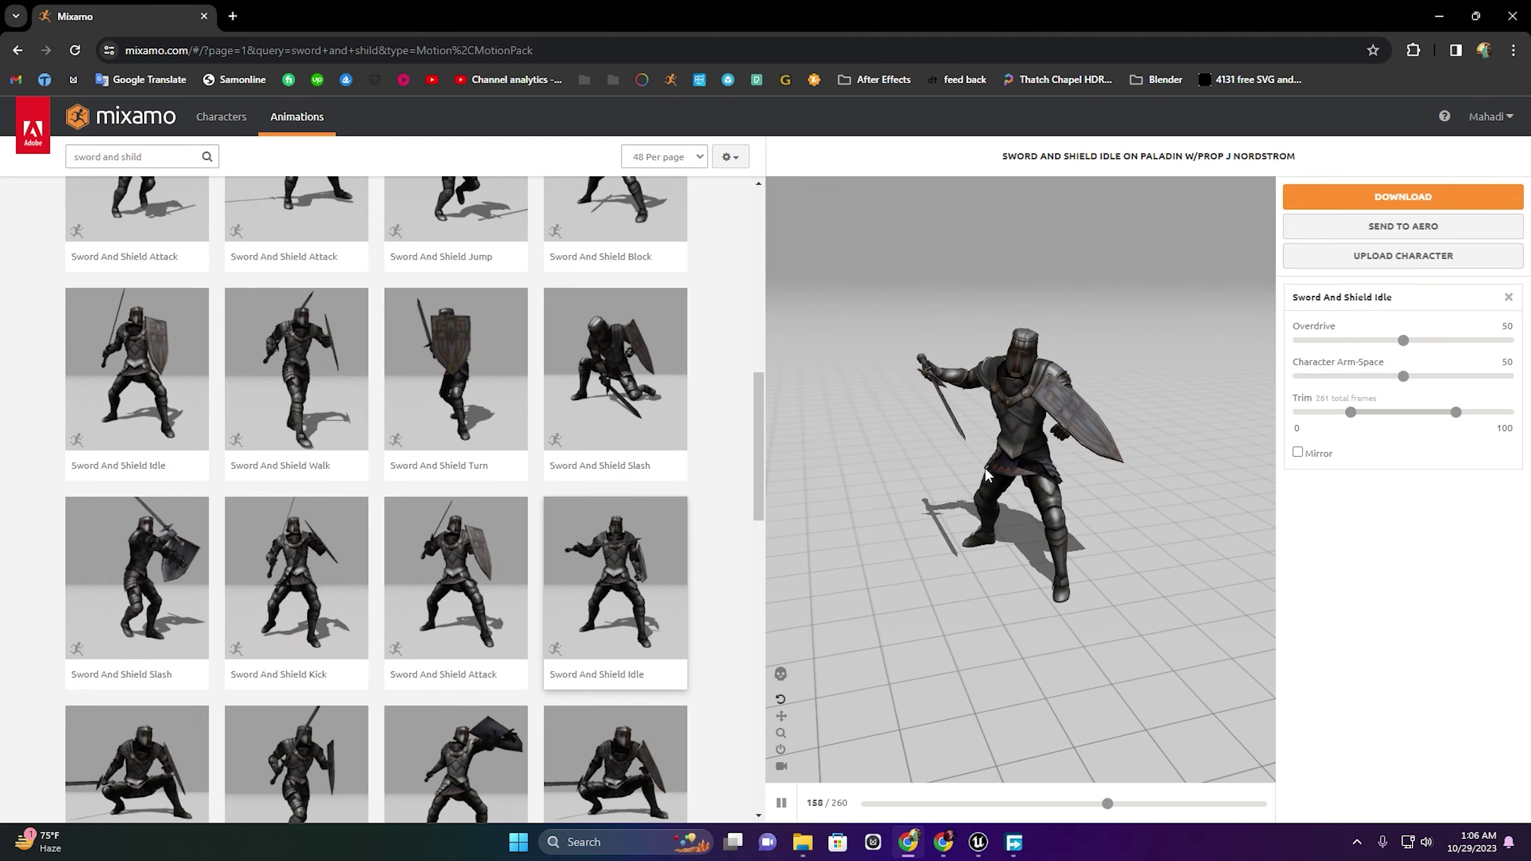
# Download this Sword And Shield Idle as FBX Without Skin, saving it to Downloads.
pyautogui.click(1402, 197)
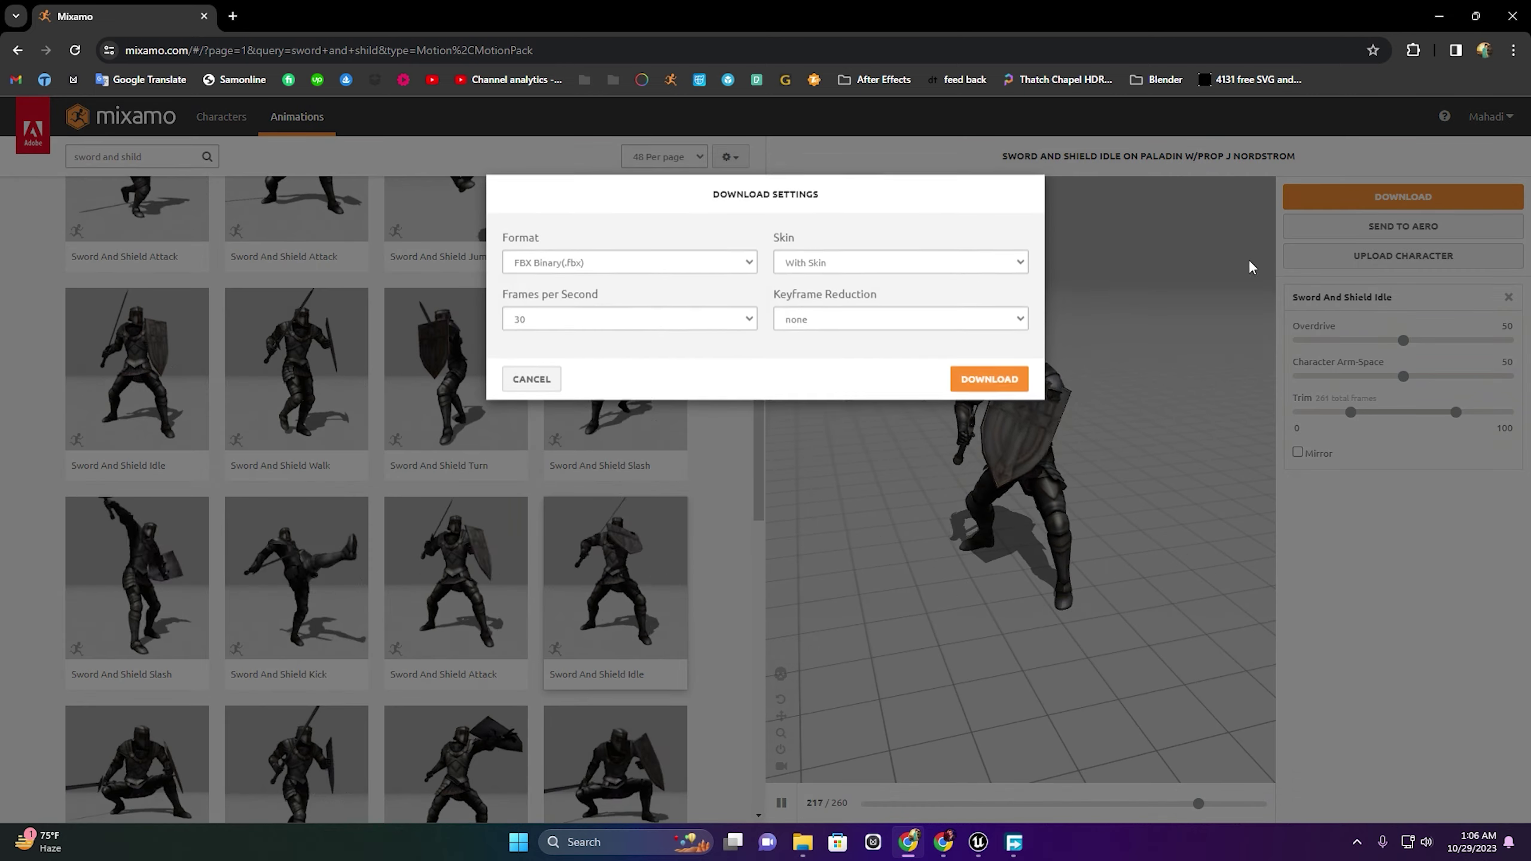
pyautogui.click(810, 271)
pyautogui.click(781, 294)
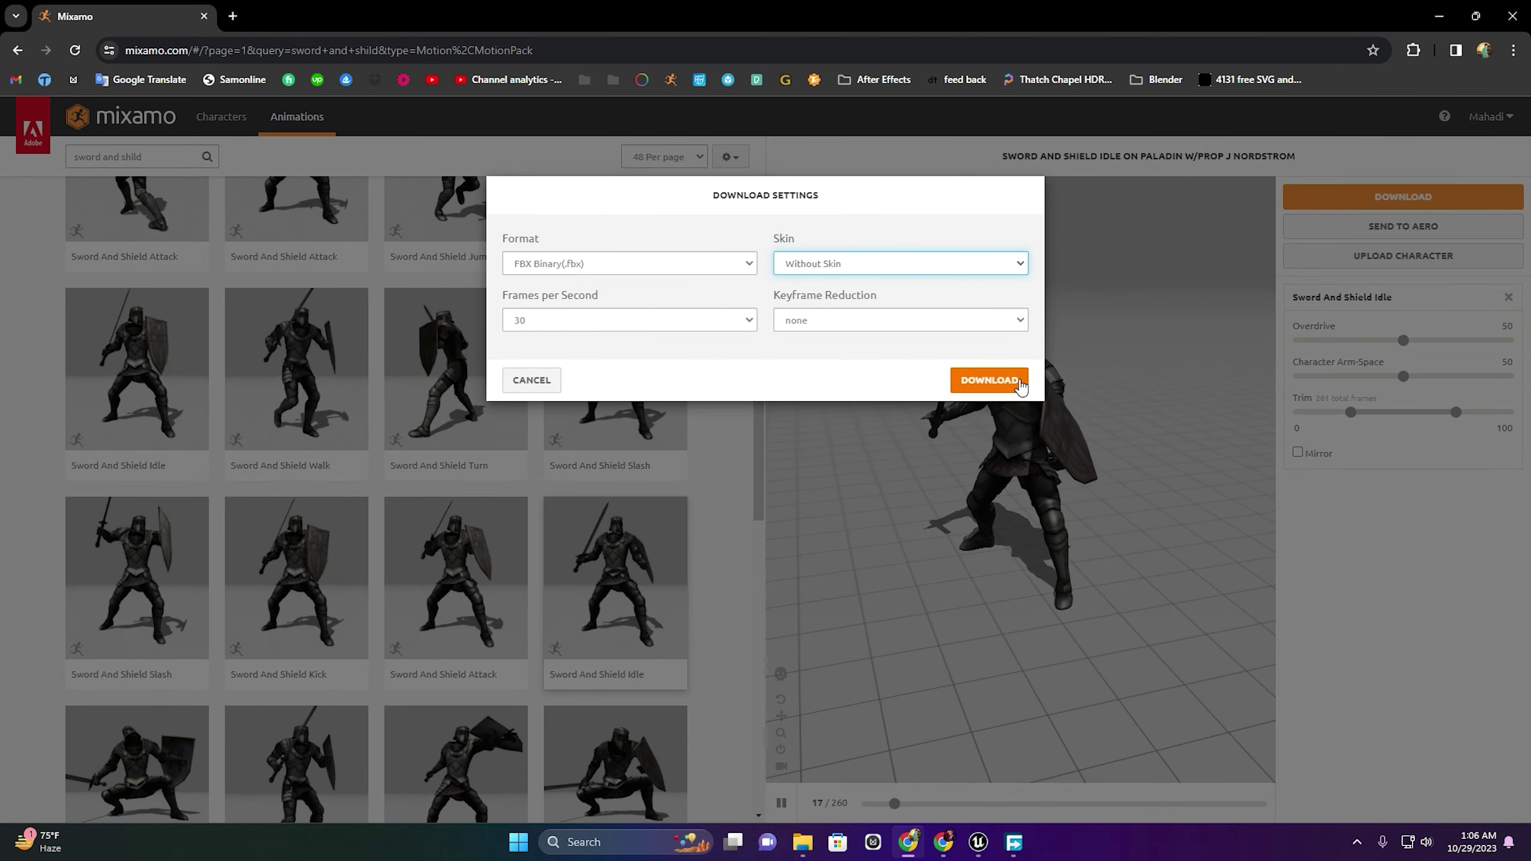
pyautogui.click(989, 380)
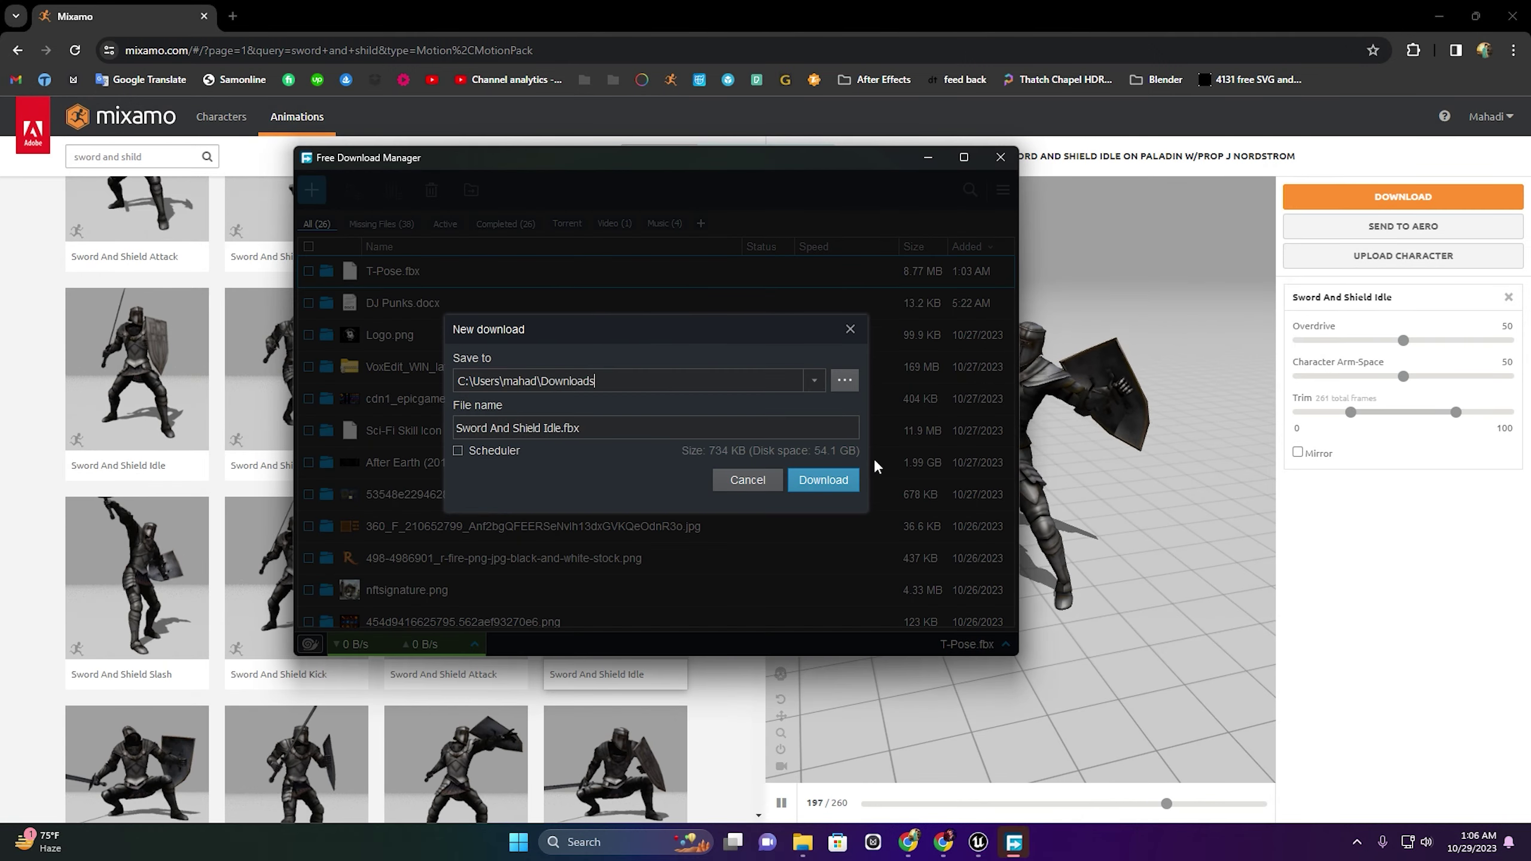
pyautogui.click(822, 480)
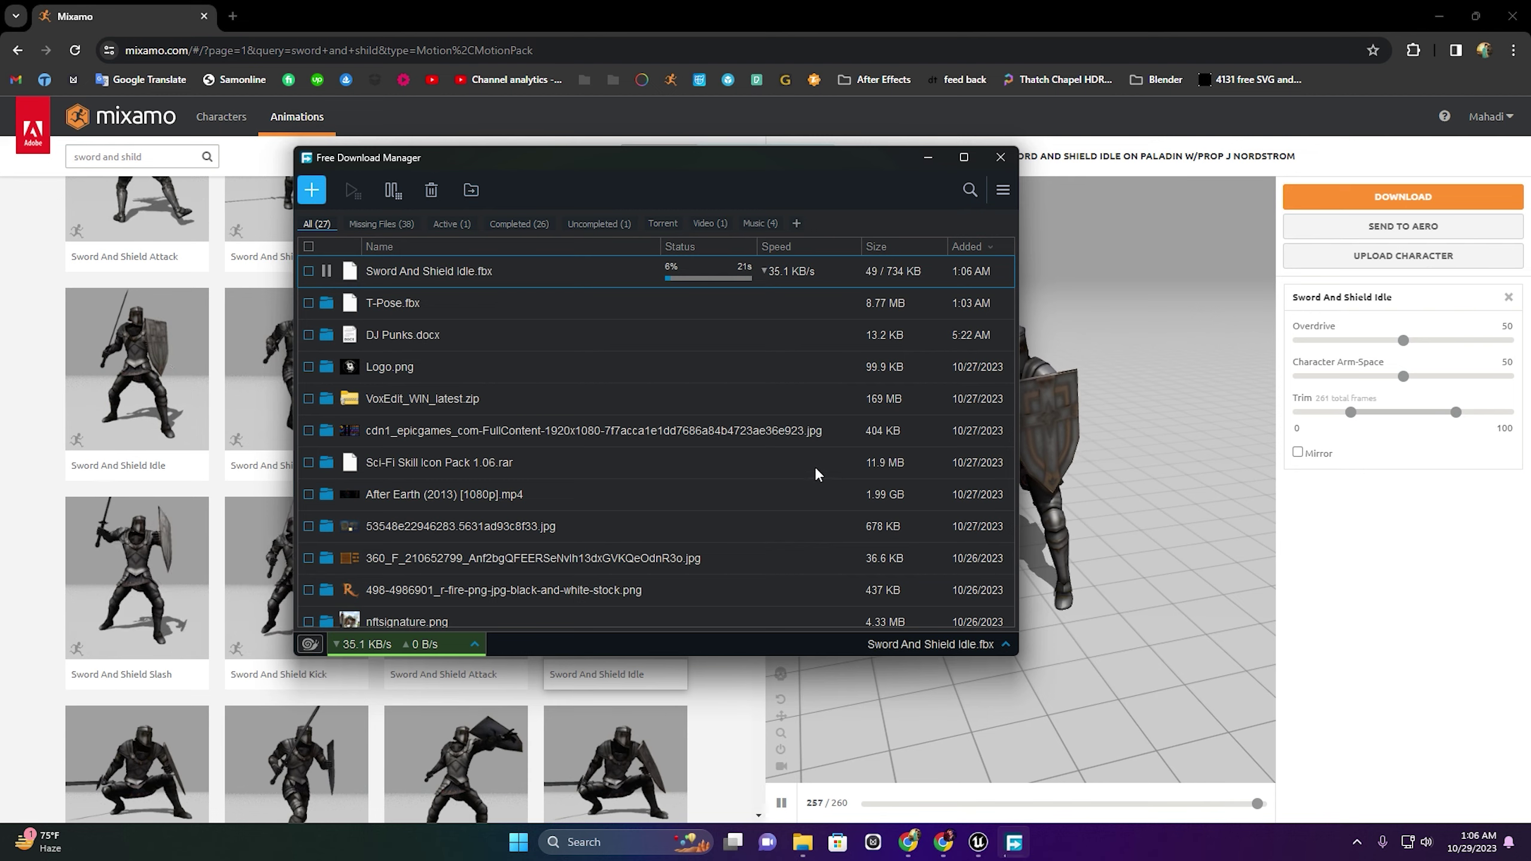
pyautogui.hotkey('alt', 'Tab')
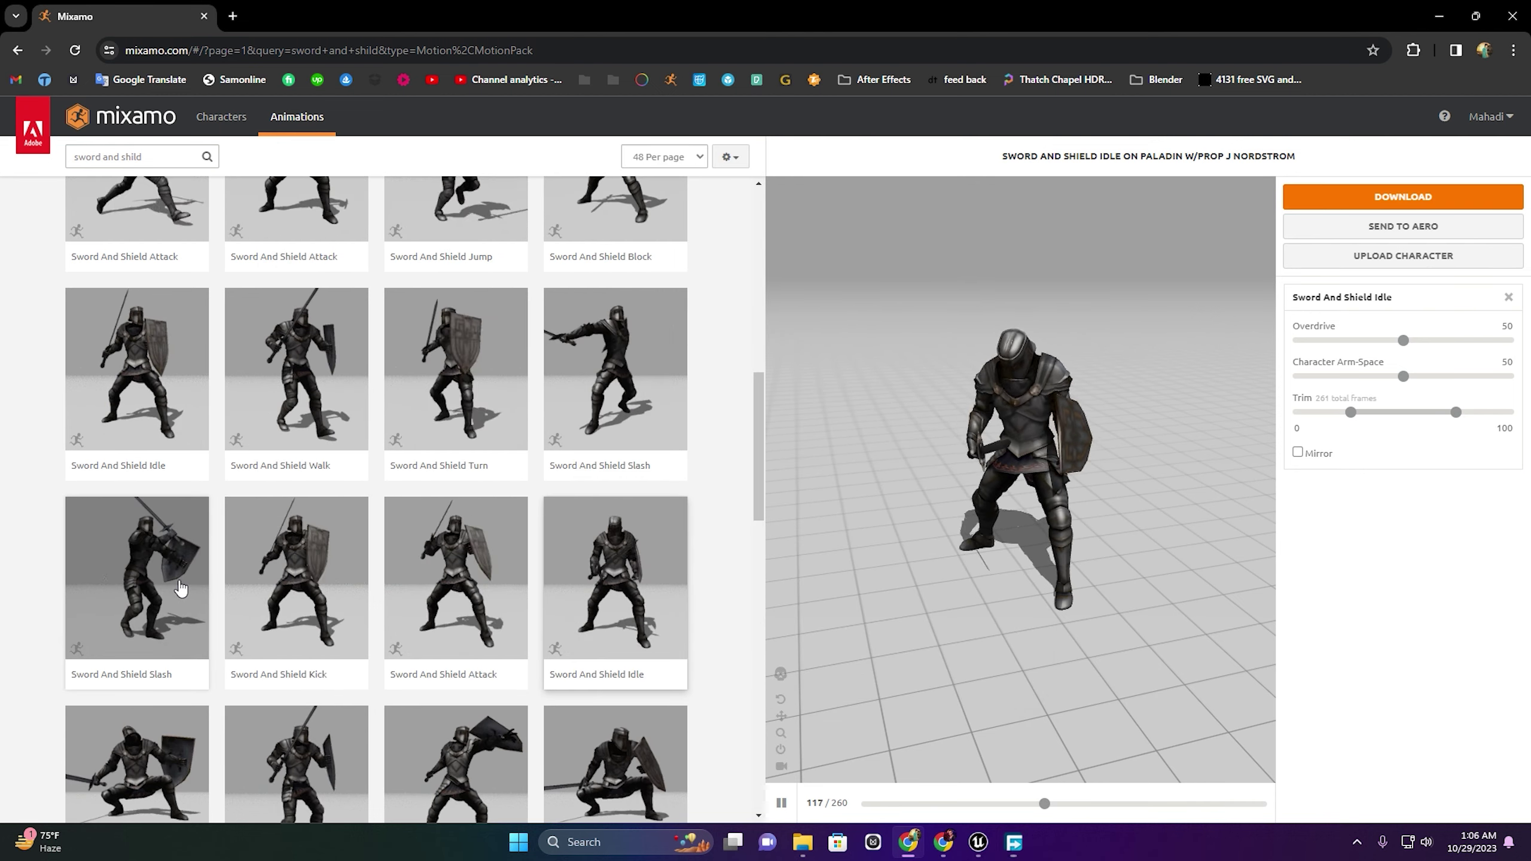
# Download the first Sword And Shield Idle, renaming the duplicate, then preview Sword And Shield Walk.
pyautogui.click(124, 341)
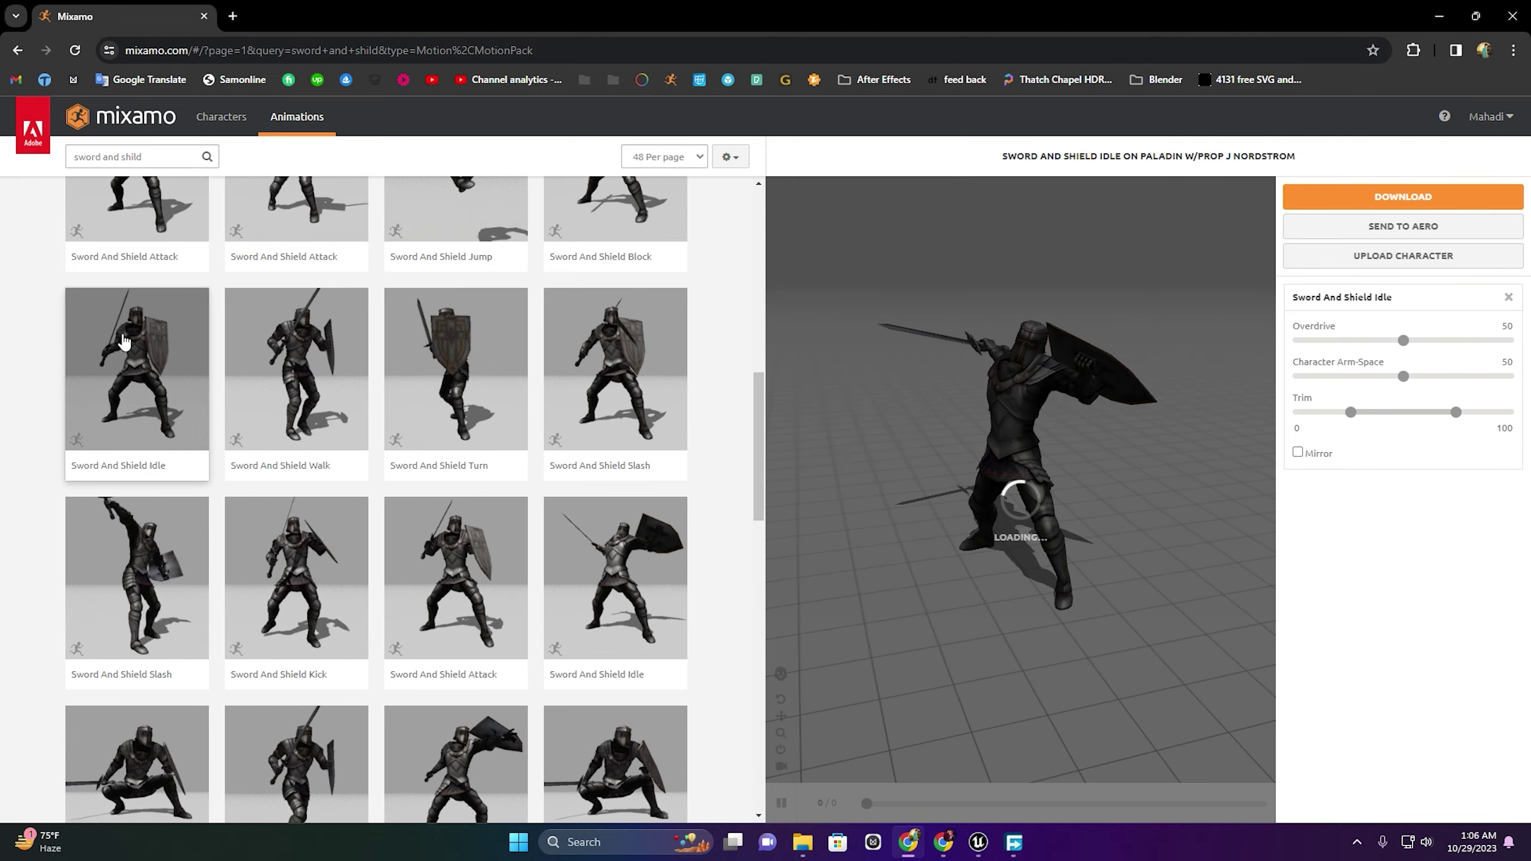
pyautogui.click(1425, 199)
pyautogui.click(1024, 389)
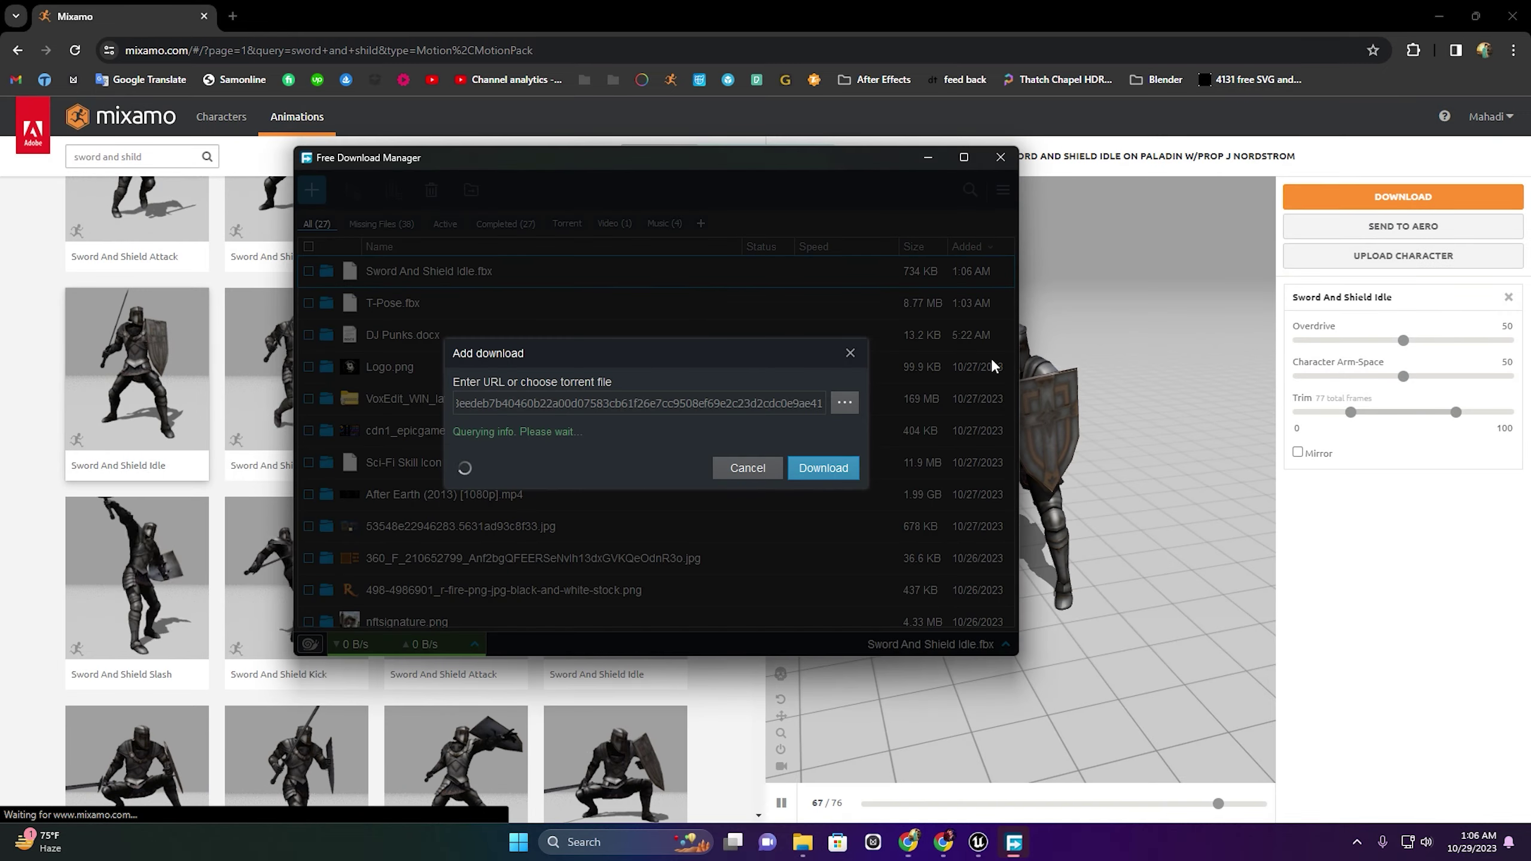
pyautogui.click(823, 480)
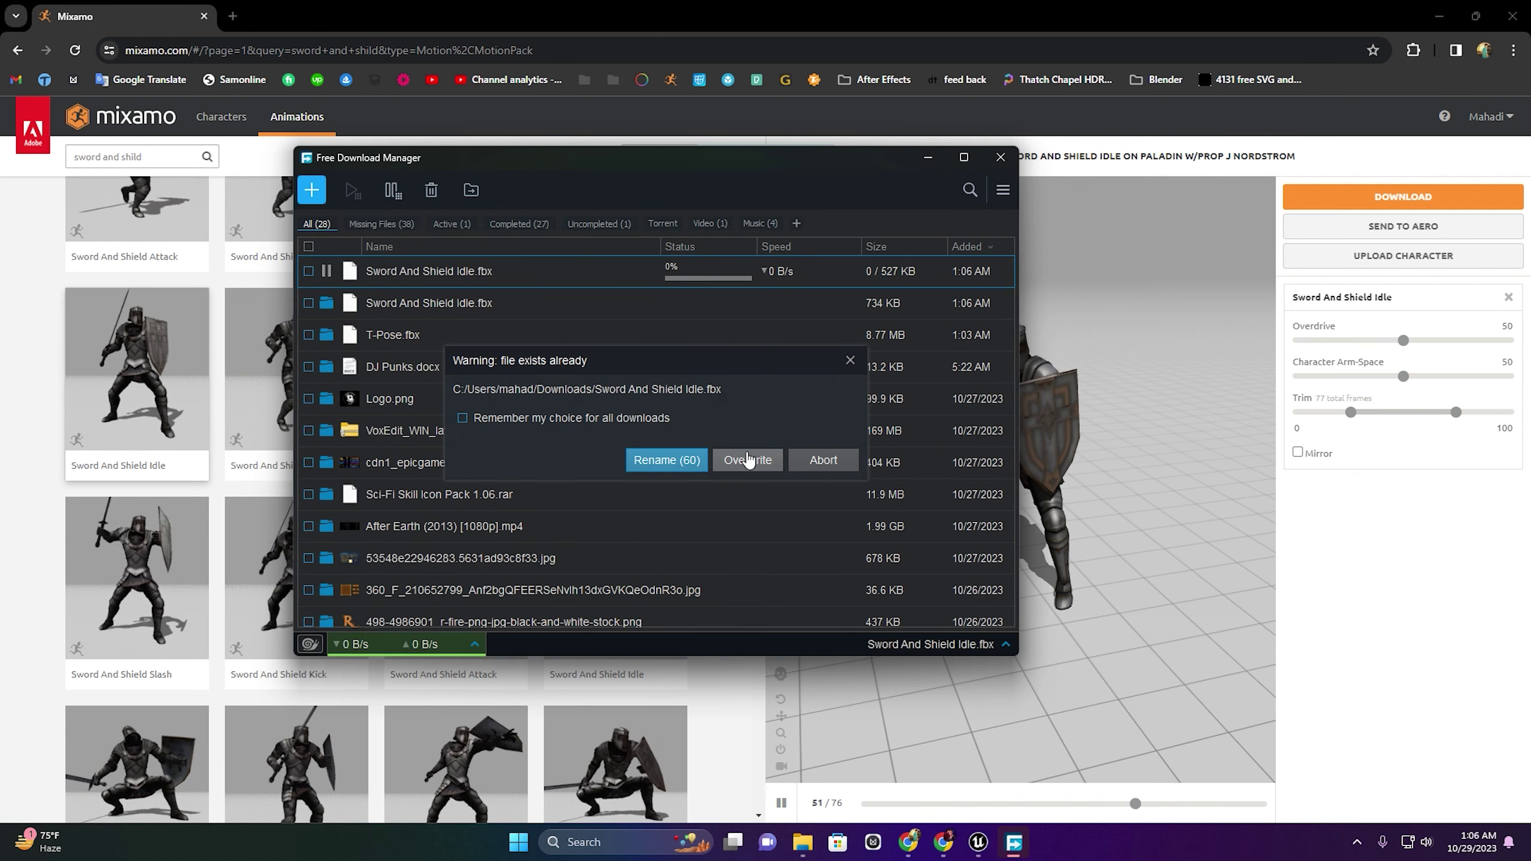
pyautogui.click(657, 459)
pyautogui.click(789, 103)
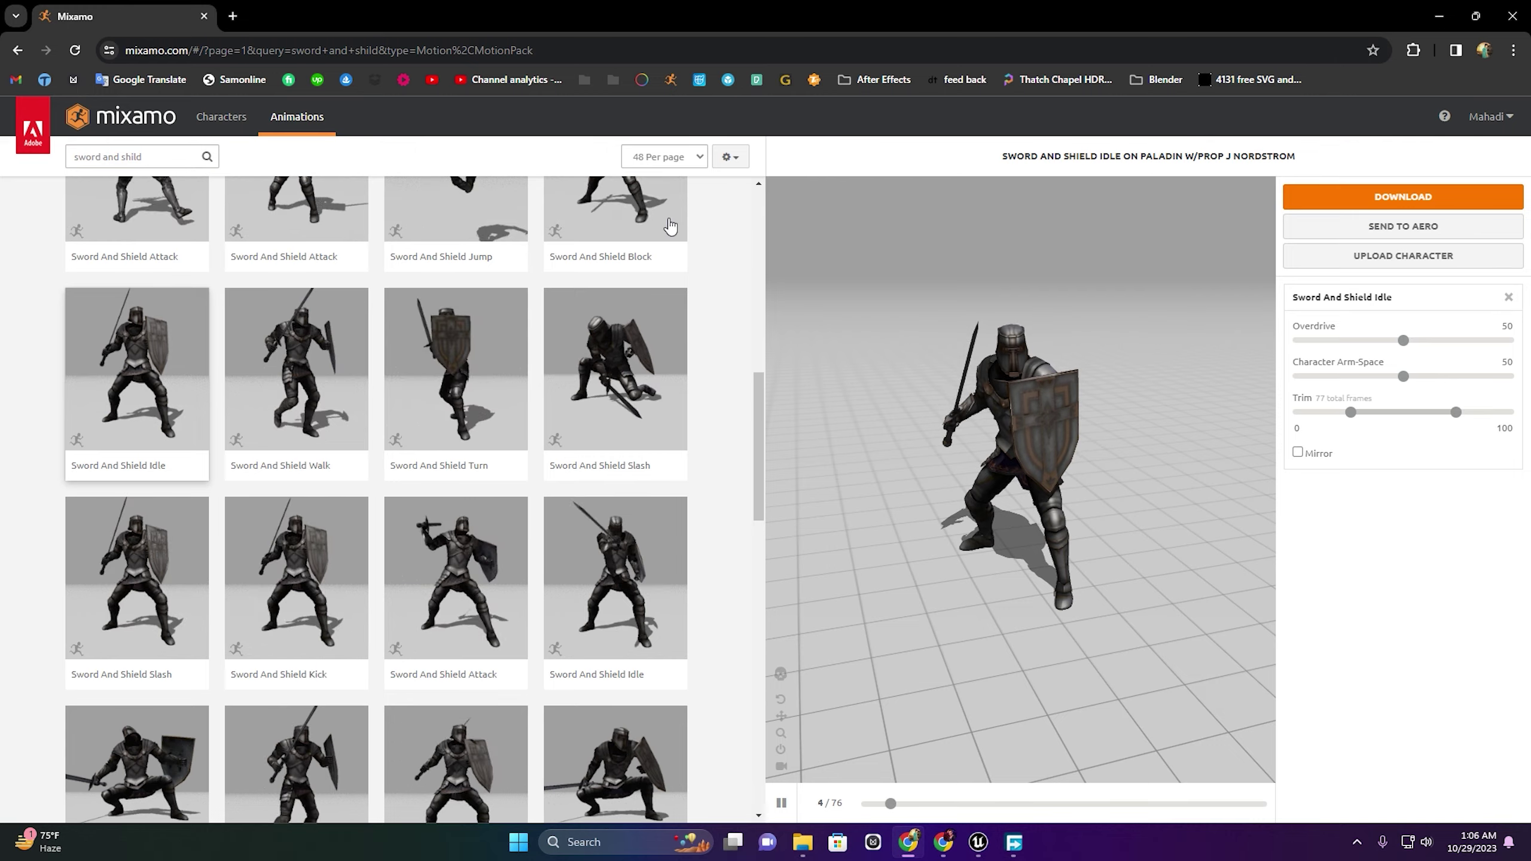
# Load Sword And Shield Walk and set it to play In Place.
pyautogui.click(282, 369)
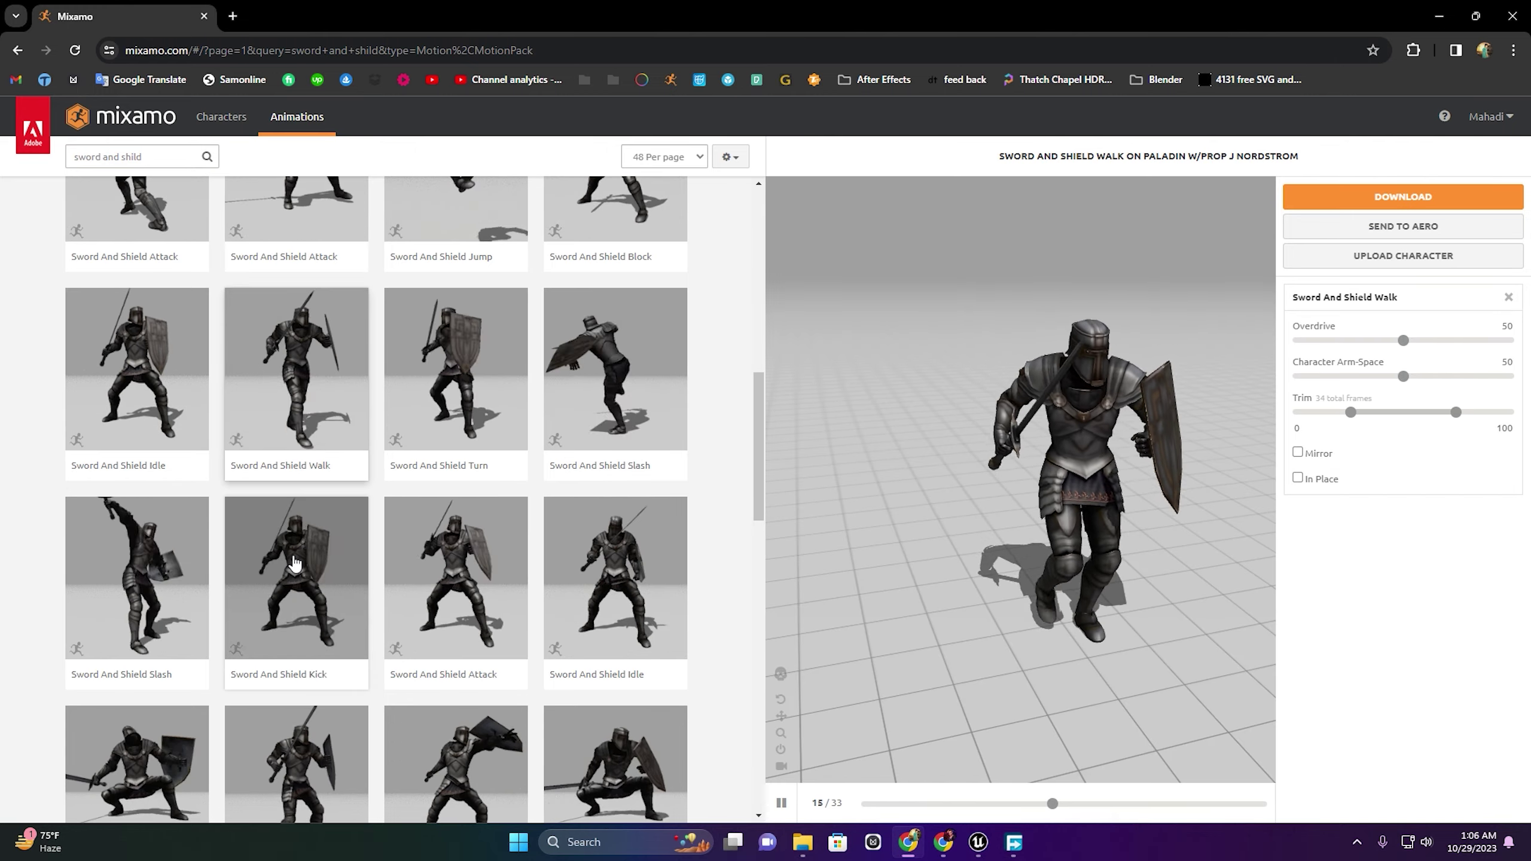
pyautogui.click(1297, 478)
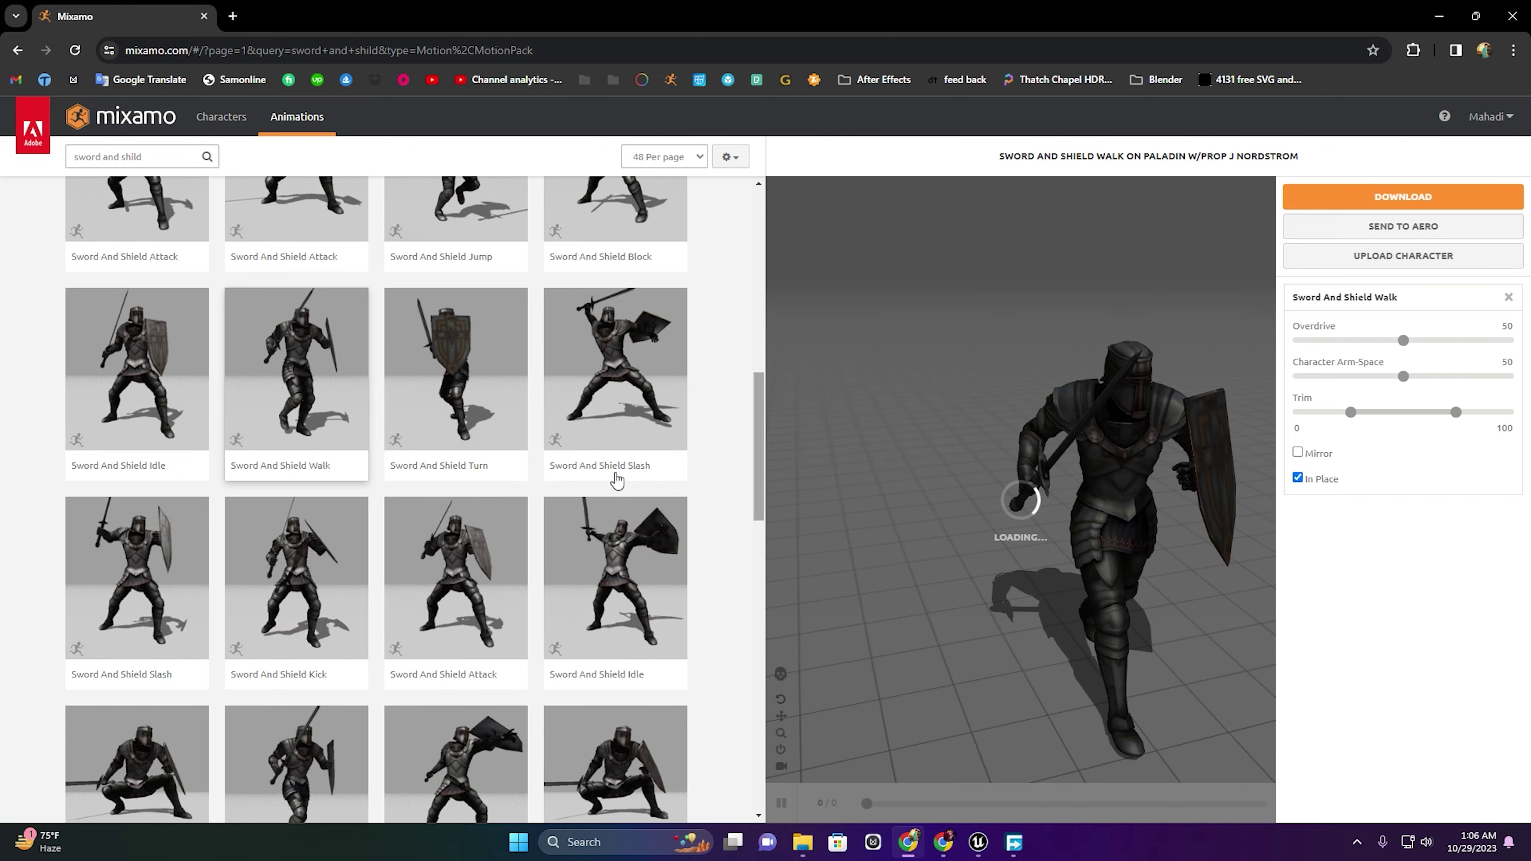
pyautogui.scroll(4, 555, 486)
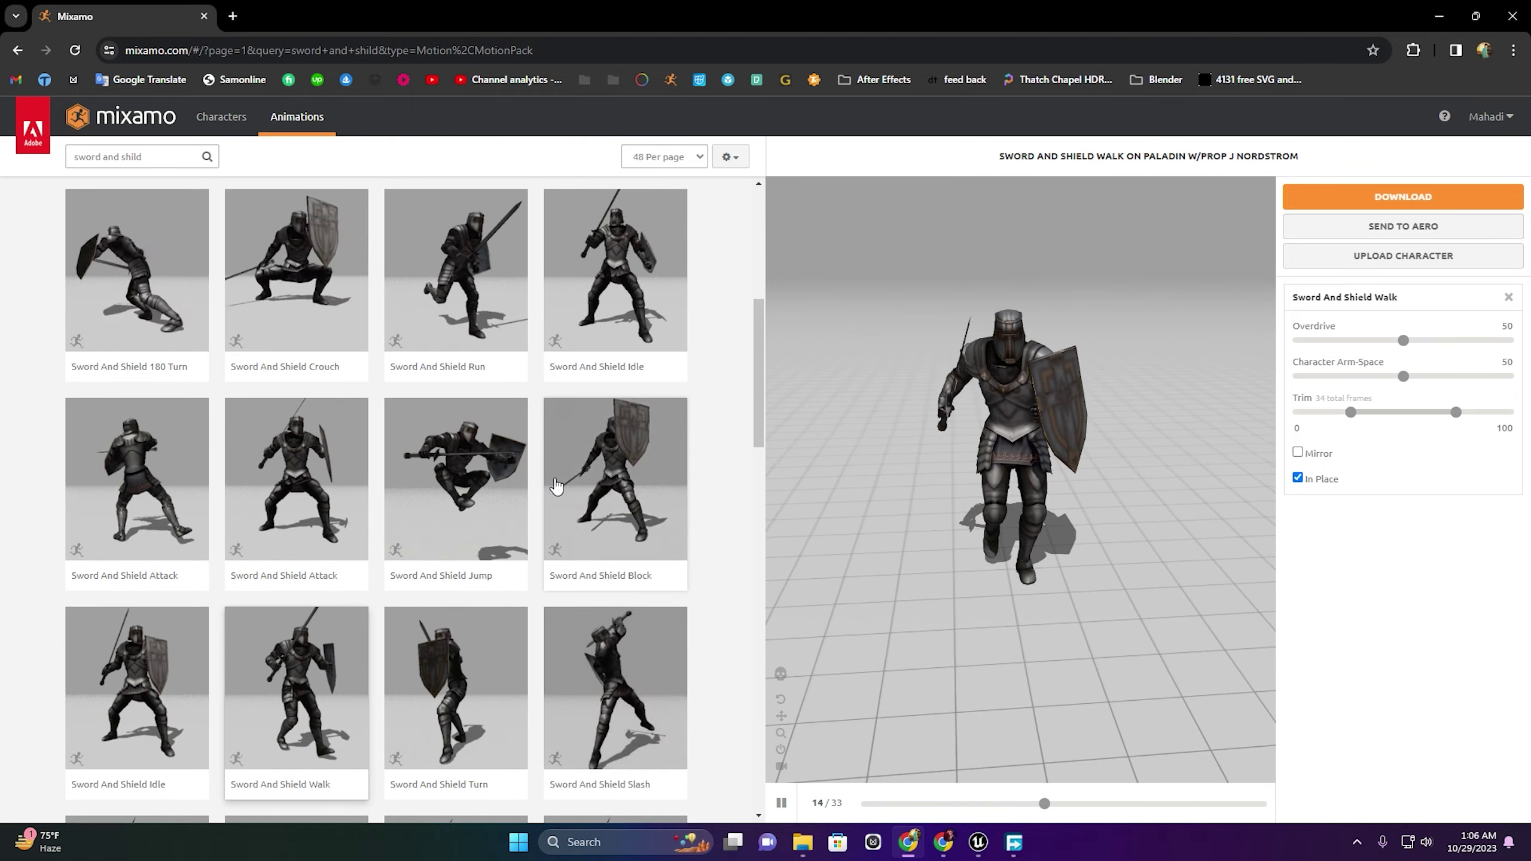
pyautogui.scroll(4, 634, 507)
pyautogui.scroll(4, 634, 507)
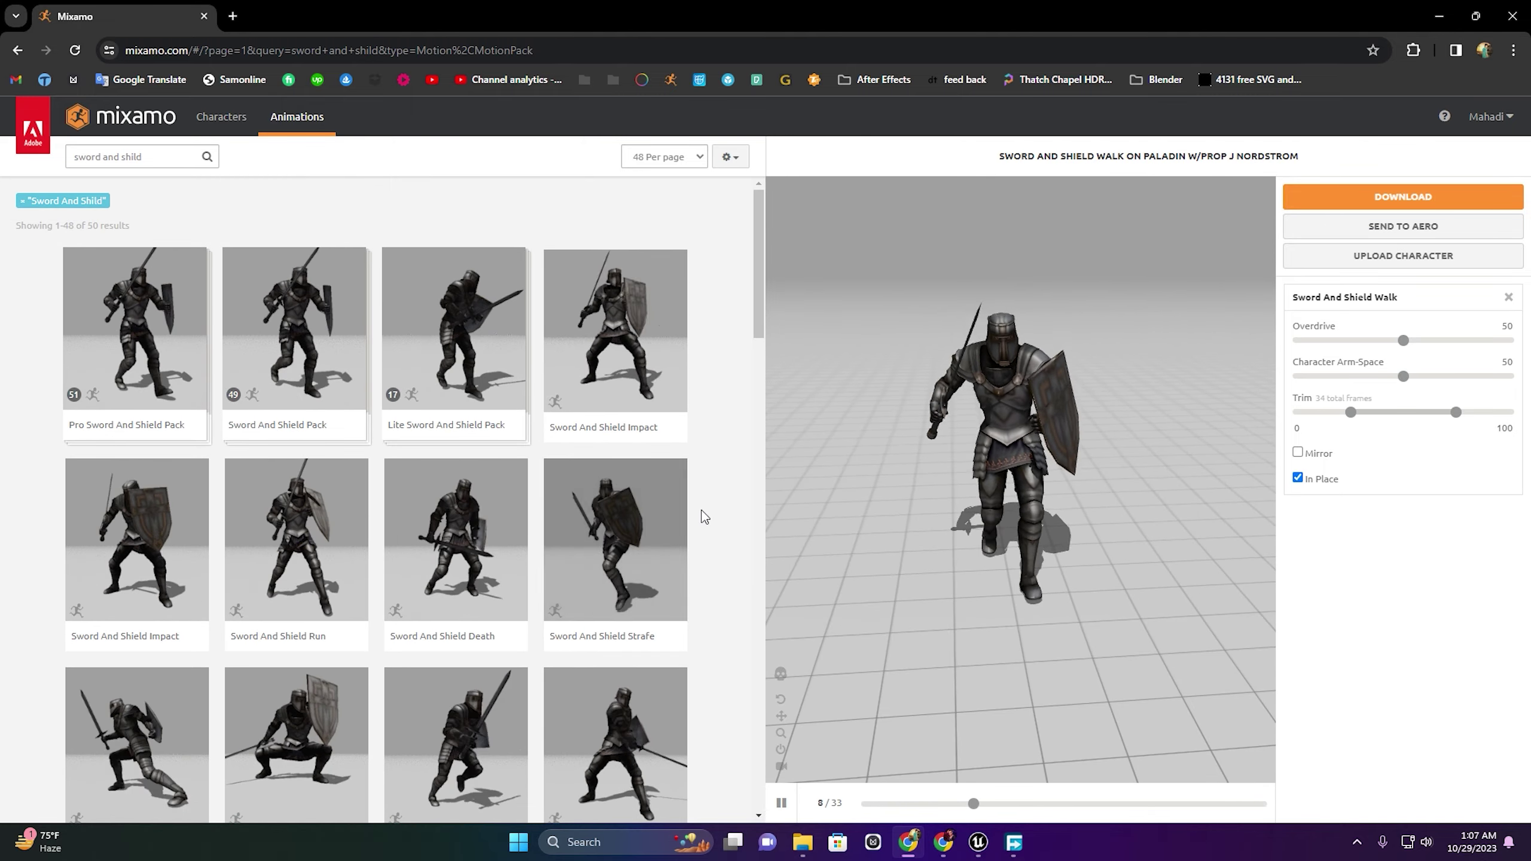
pyautogui.scroll(-3, 702, 512)
pyautogui.scroll(-4, 701, 510)
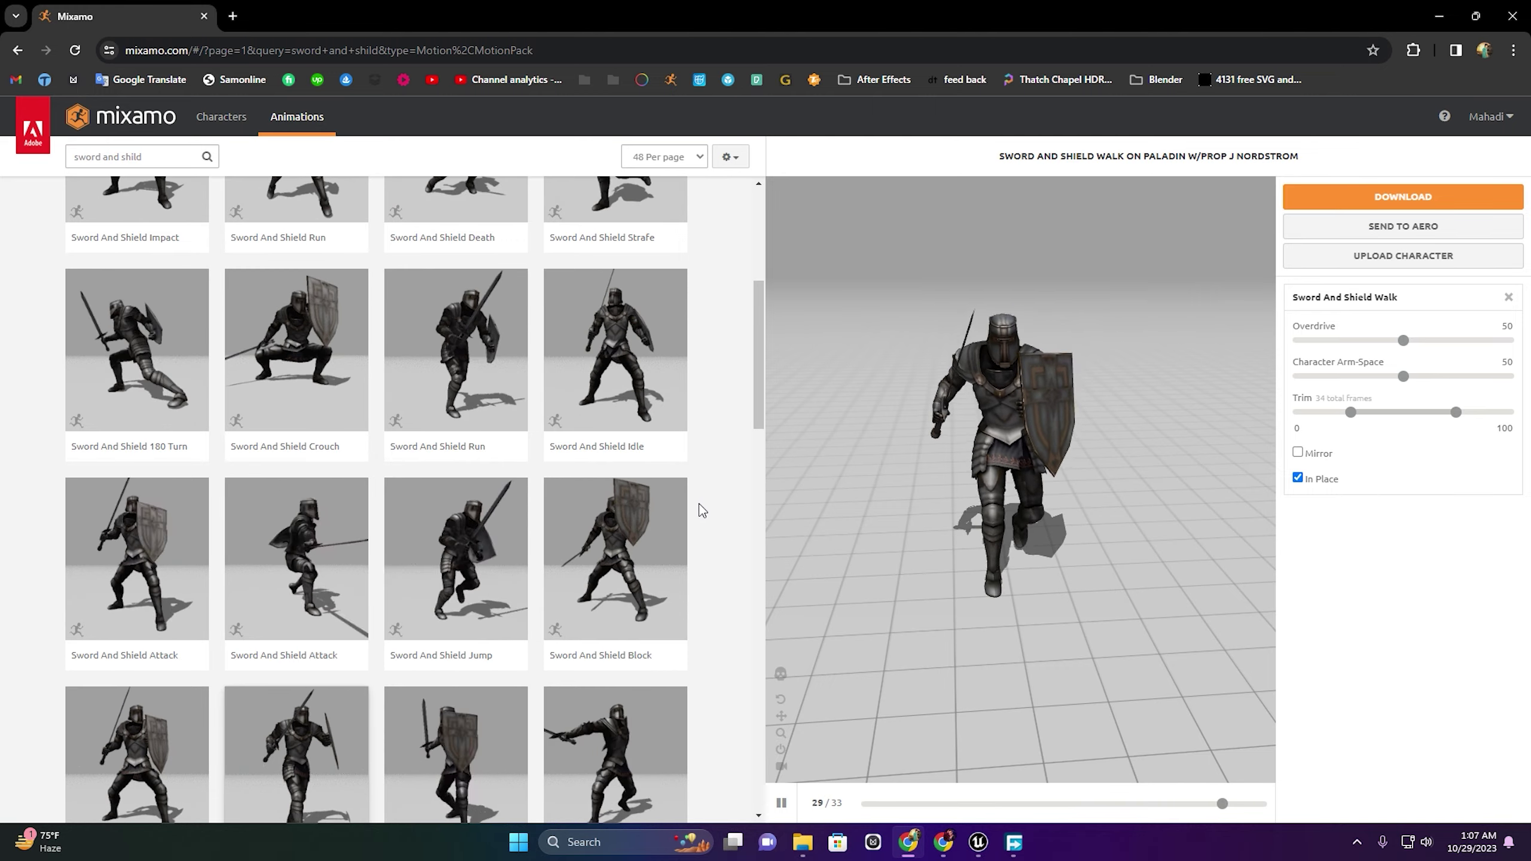
pyautogui.scroll(-3, 701, 509)
pyautogui.scroll(-3, 699, 508)
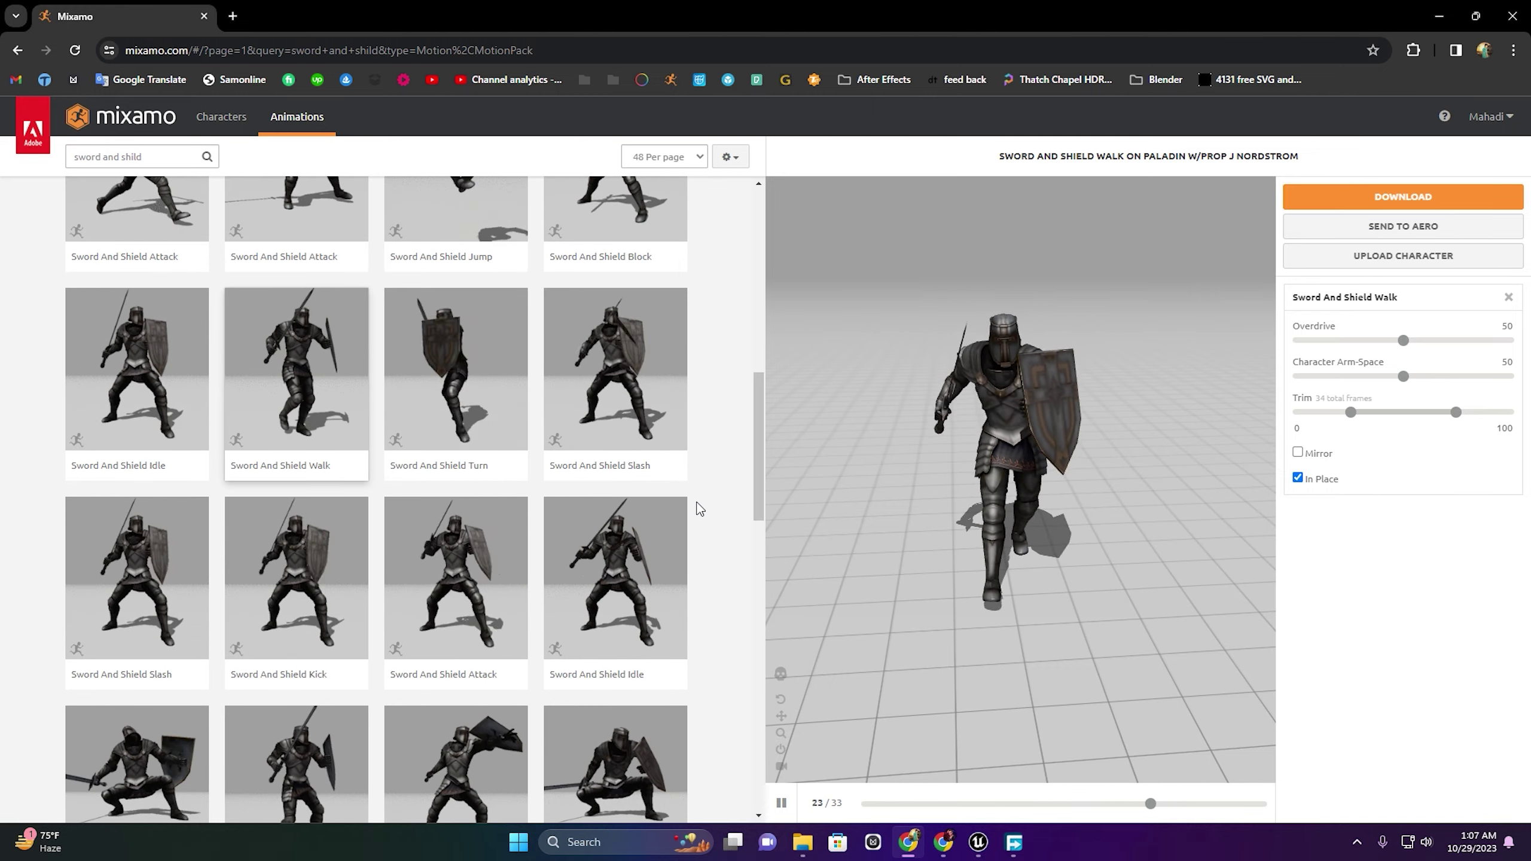
# Download Sword And Shield Walk.fbx without skin and confirm it in the download manager.
pyautogui.click(1402, 197)
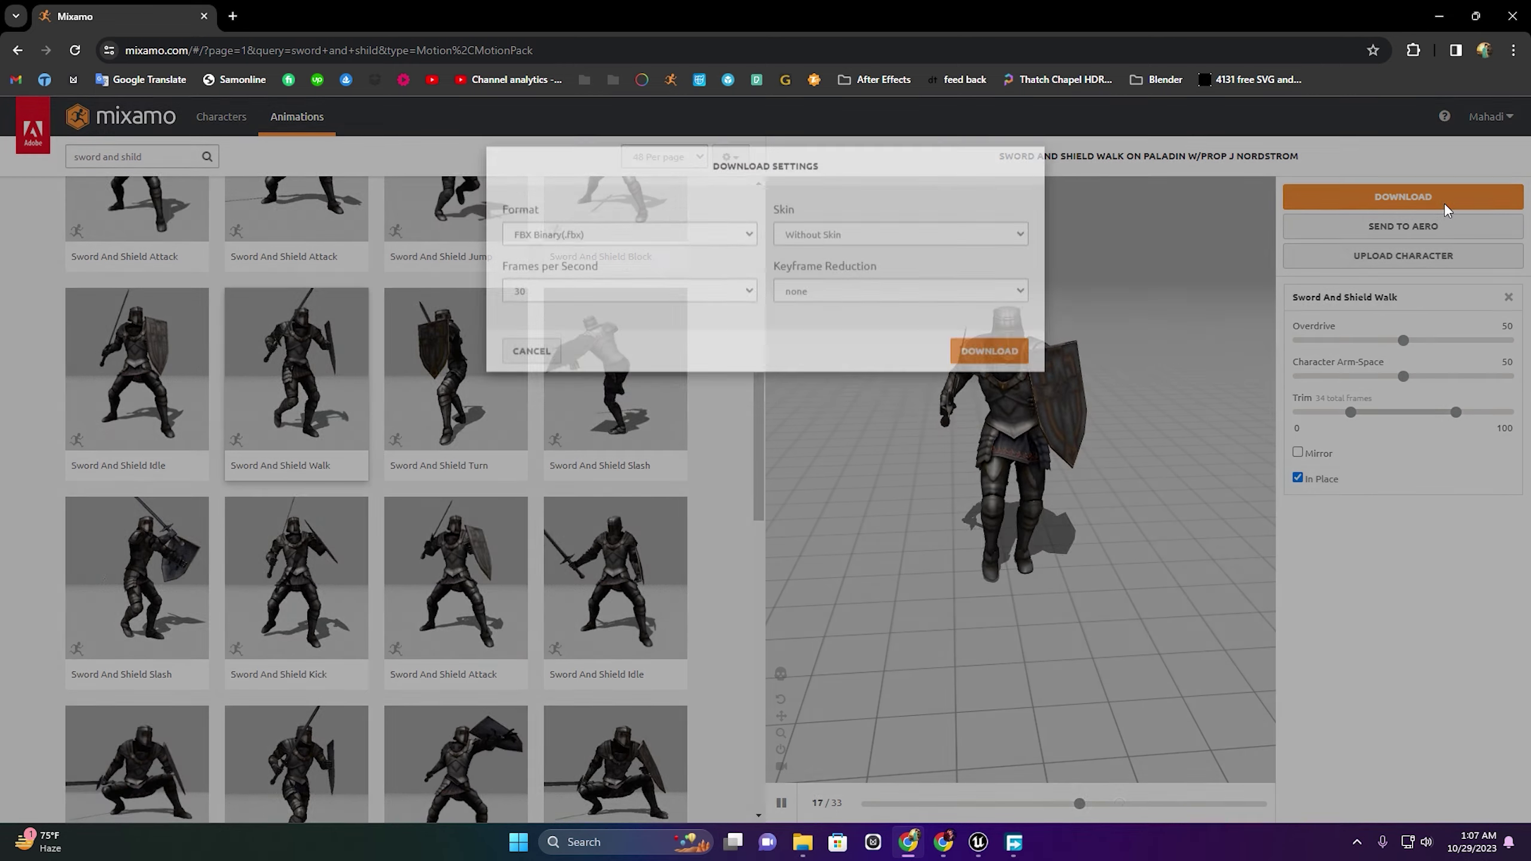
pyautogui.click(986, 393)
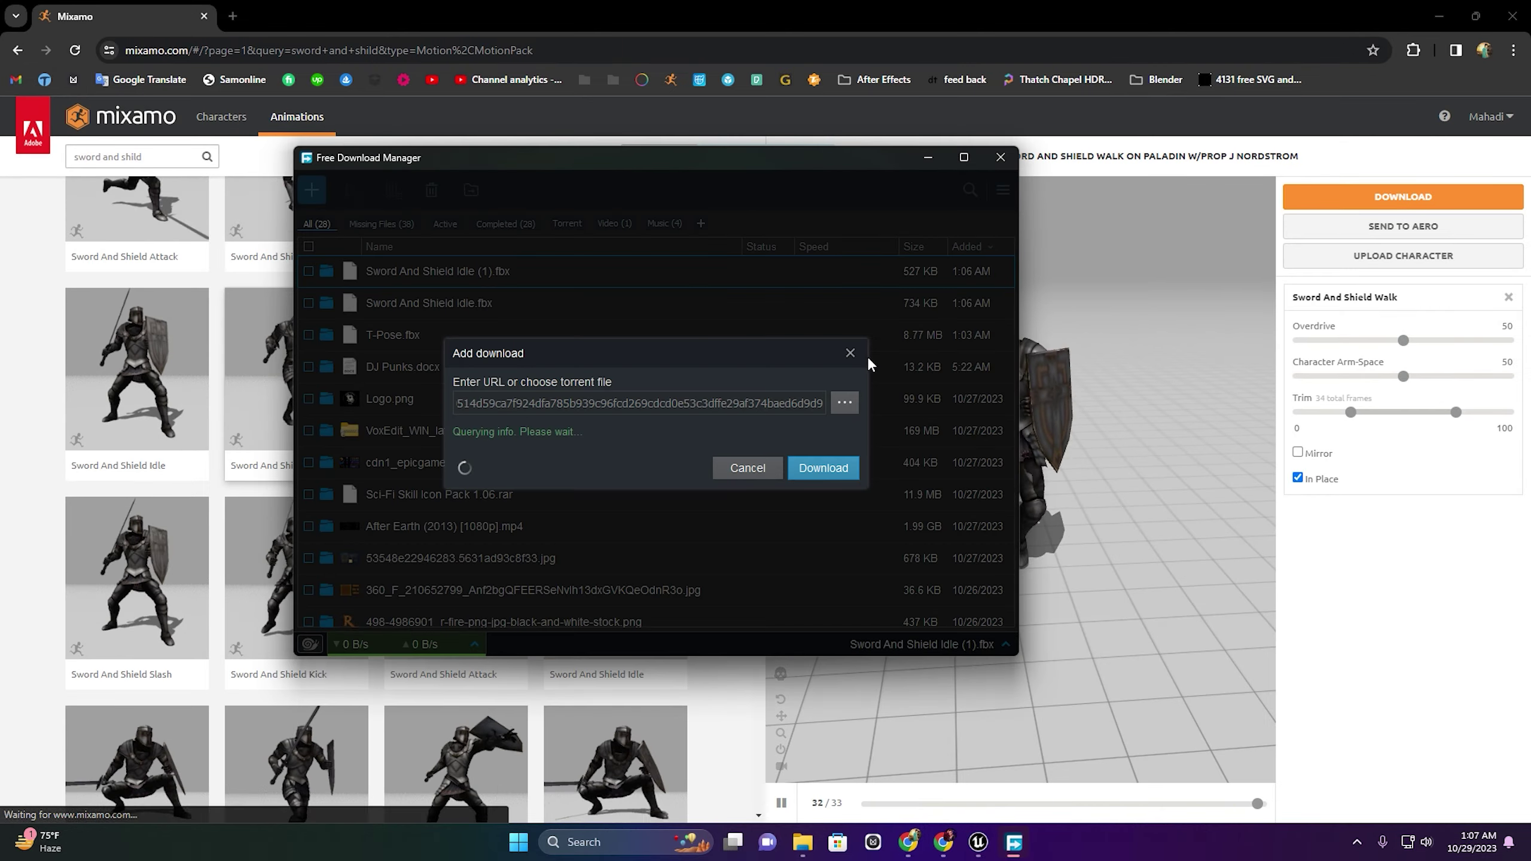
pyautogui.click(822, 469)
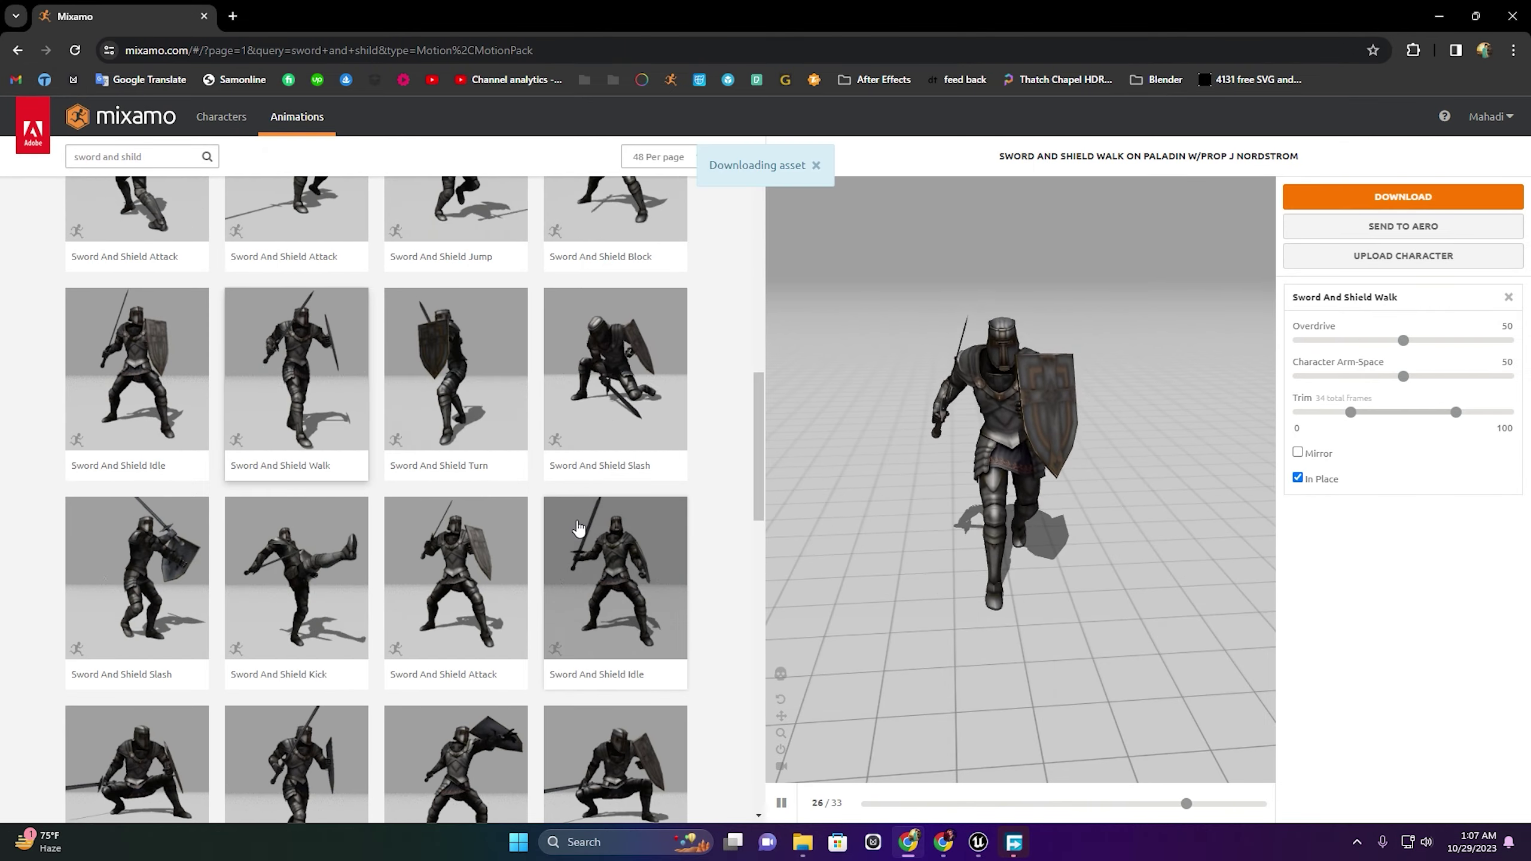
pyautogui.scroll(5, 577, 528)
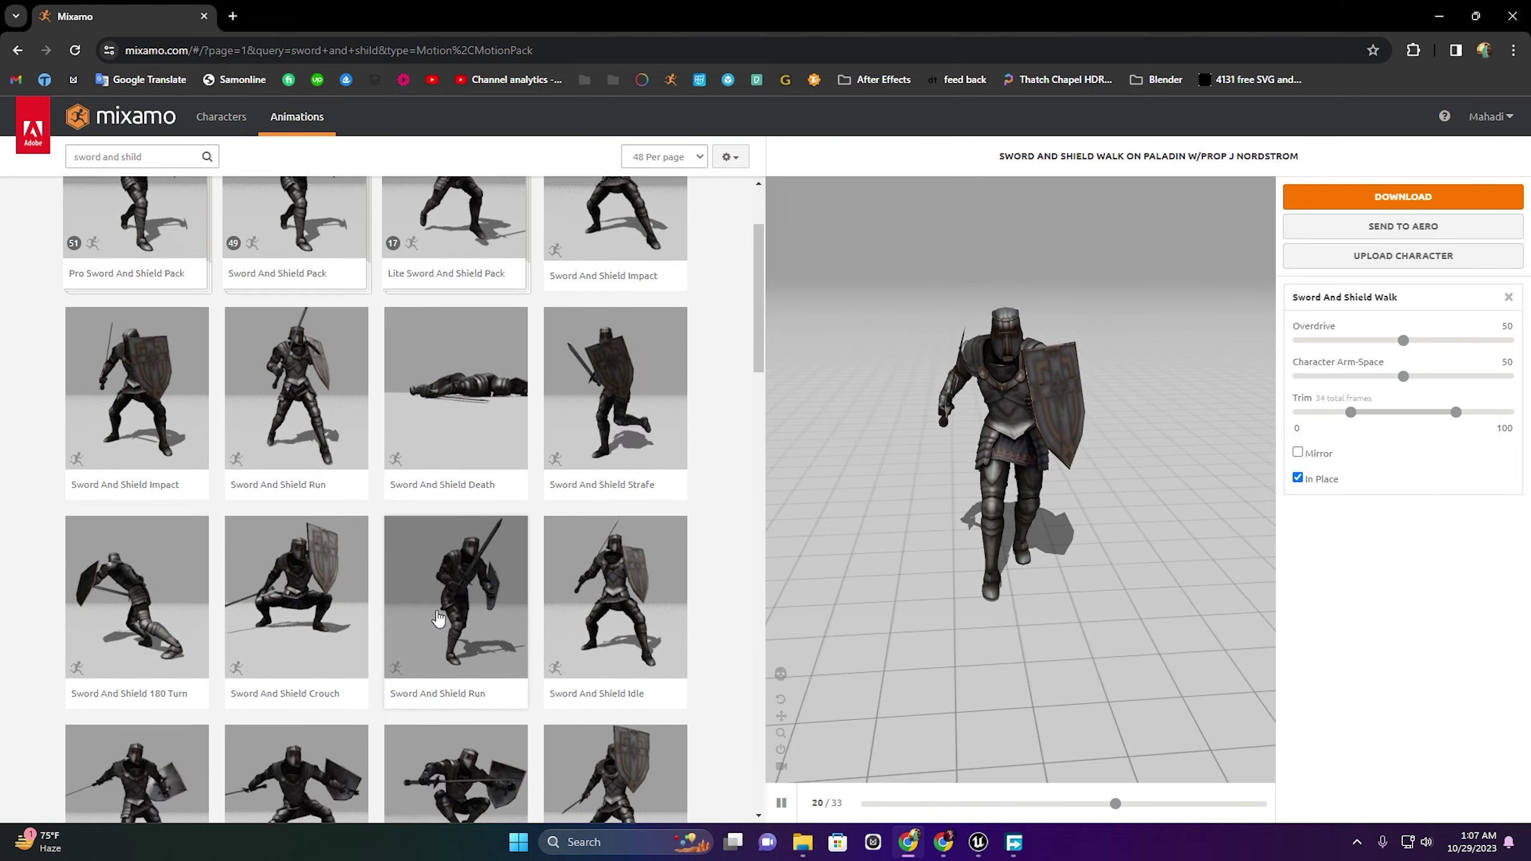
pyautogui.scroll(5, 415, 658)
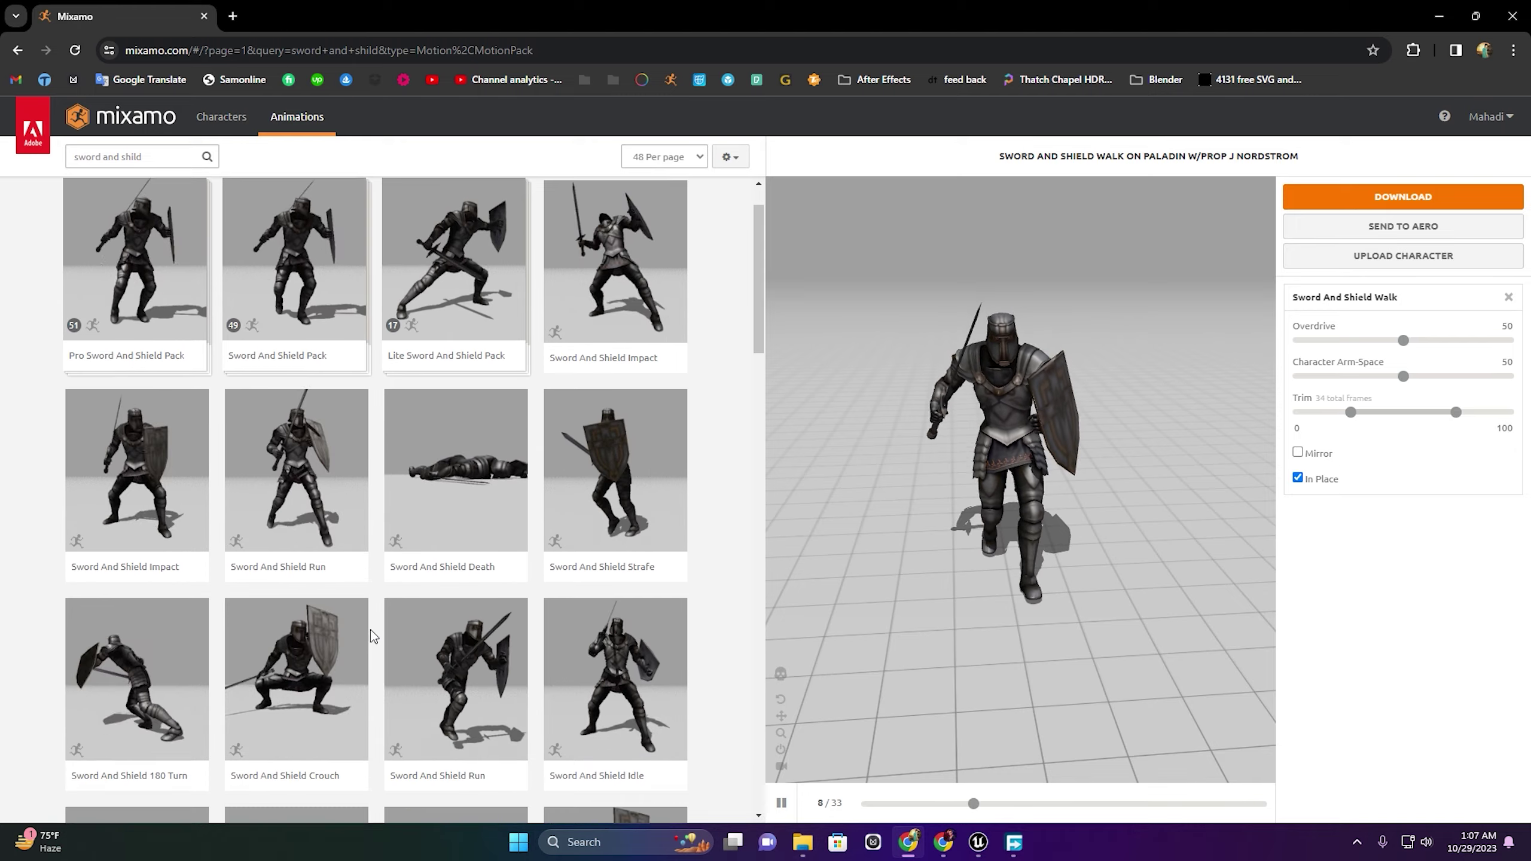
pyautogui.scroll(-4, 372, 628)
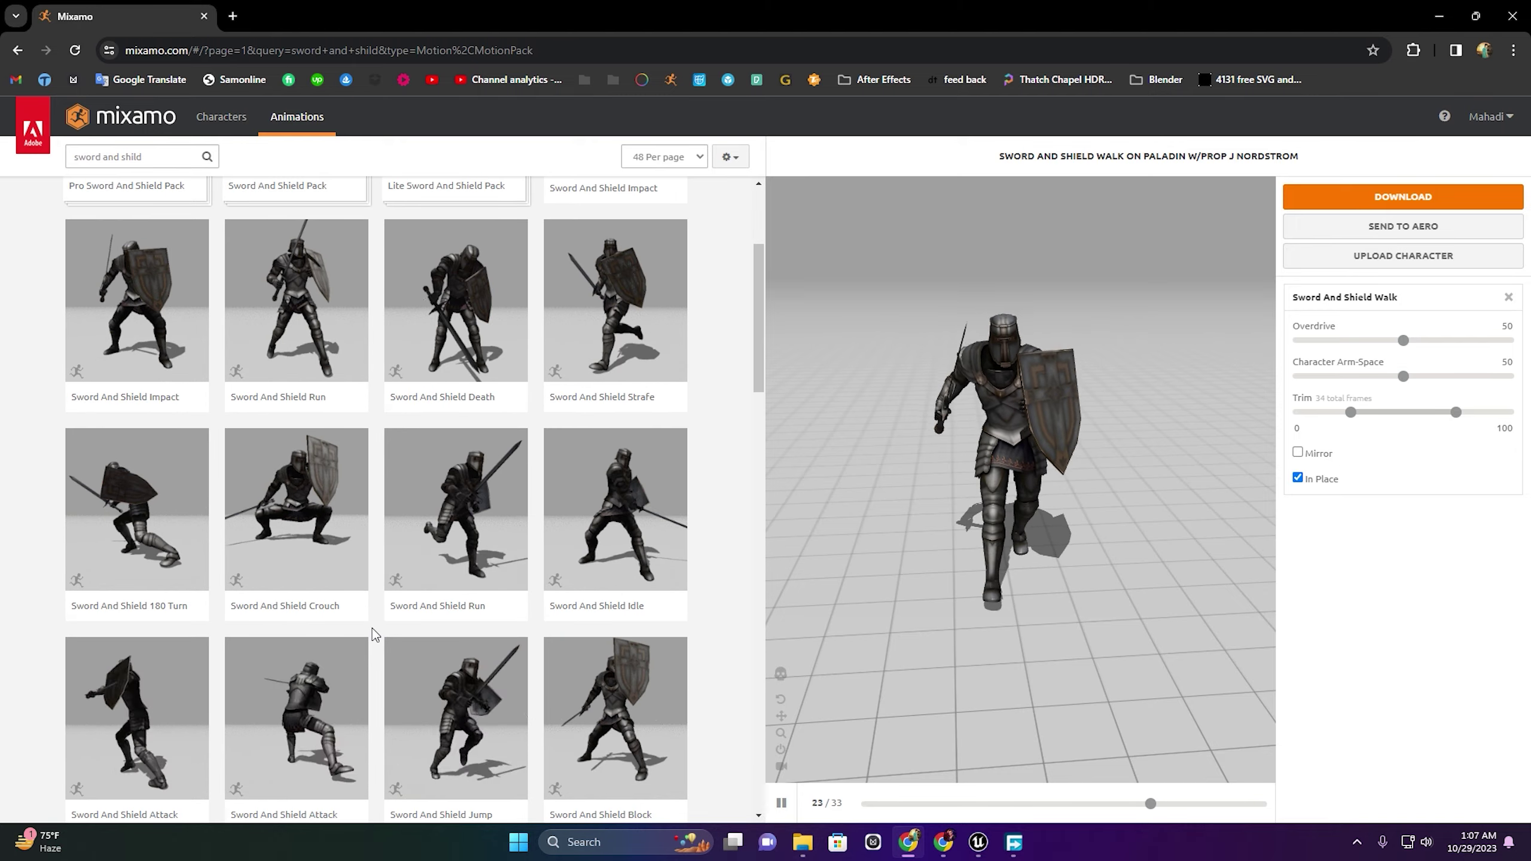
# Preview Sword And Shield Run with In Place ticked and move to results page 2.
pyautogui.click(443, 495)
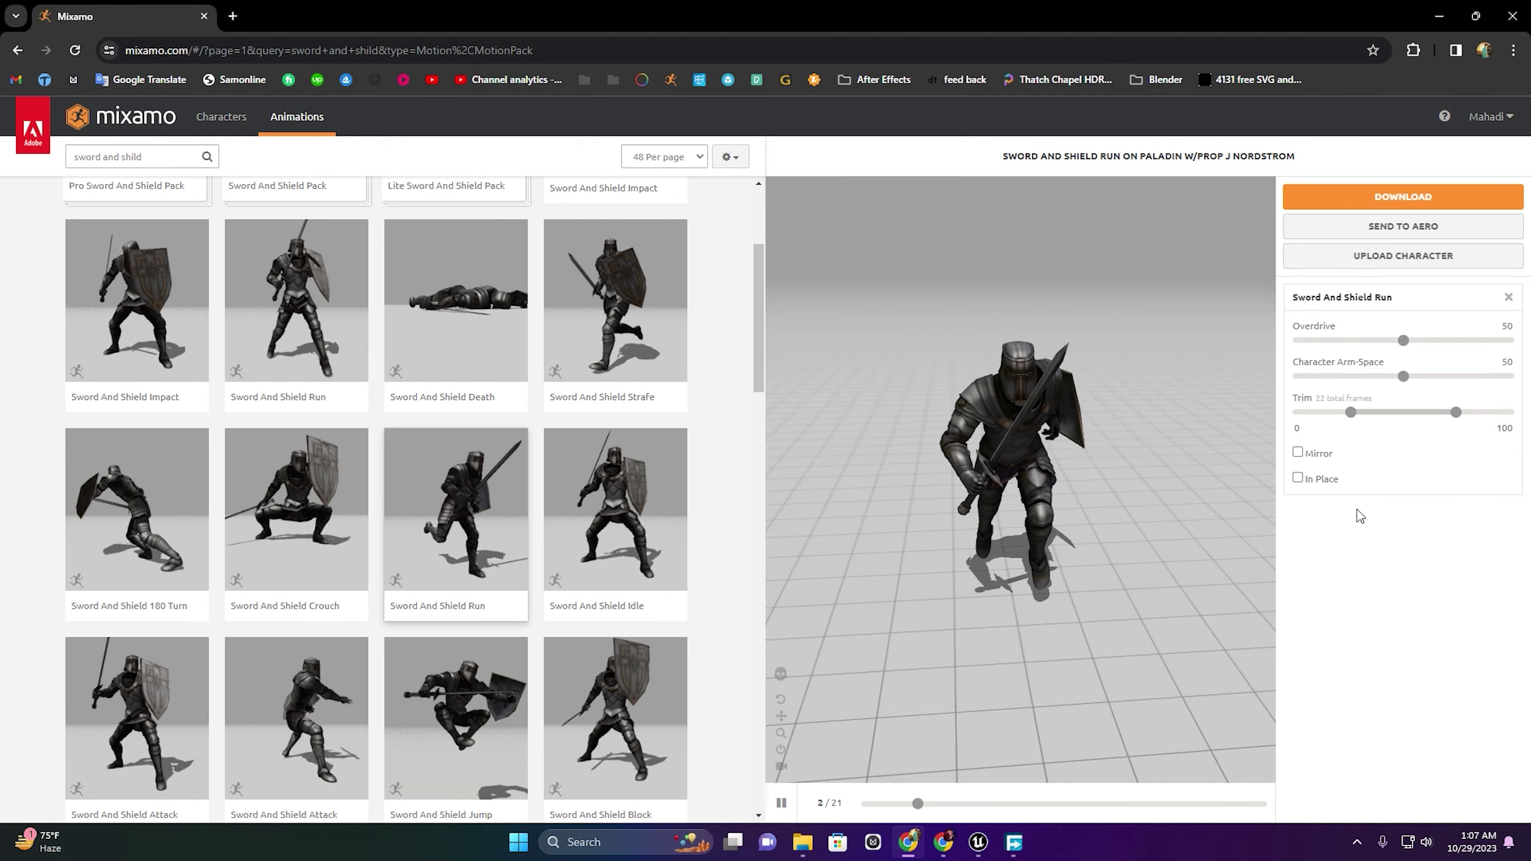
pyautogui.click(1296, 480)
pyautogui.scroll(-5, 302, 573)
pyautogui.scroll(-4, 304, 570)
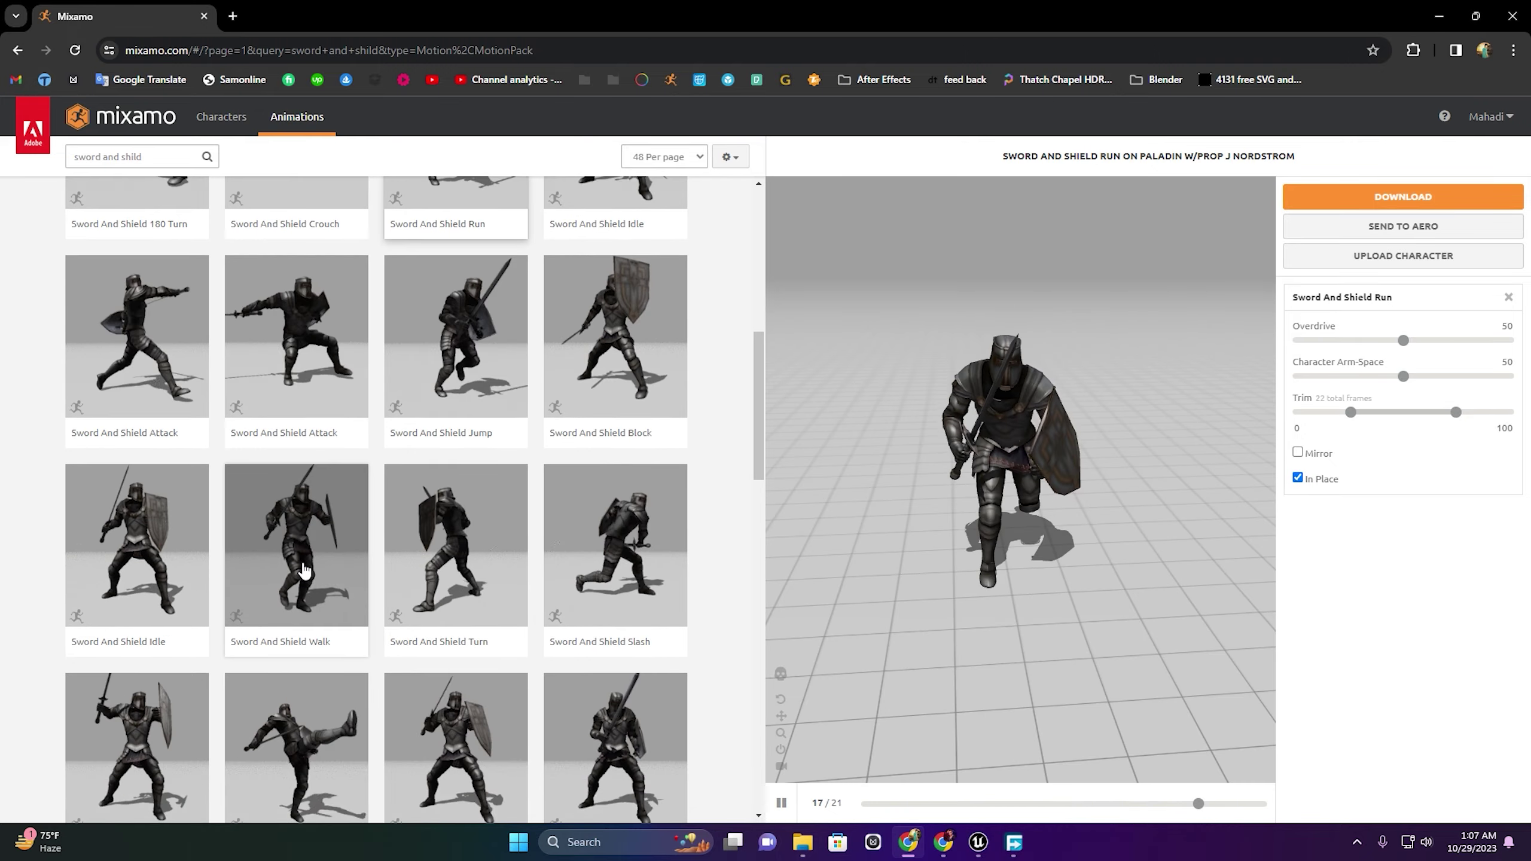
pyautogui.scroll(-3, 307, 564)
pyautogui.scroll(-4, 322, 580)
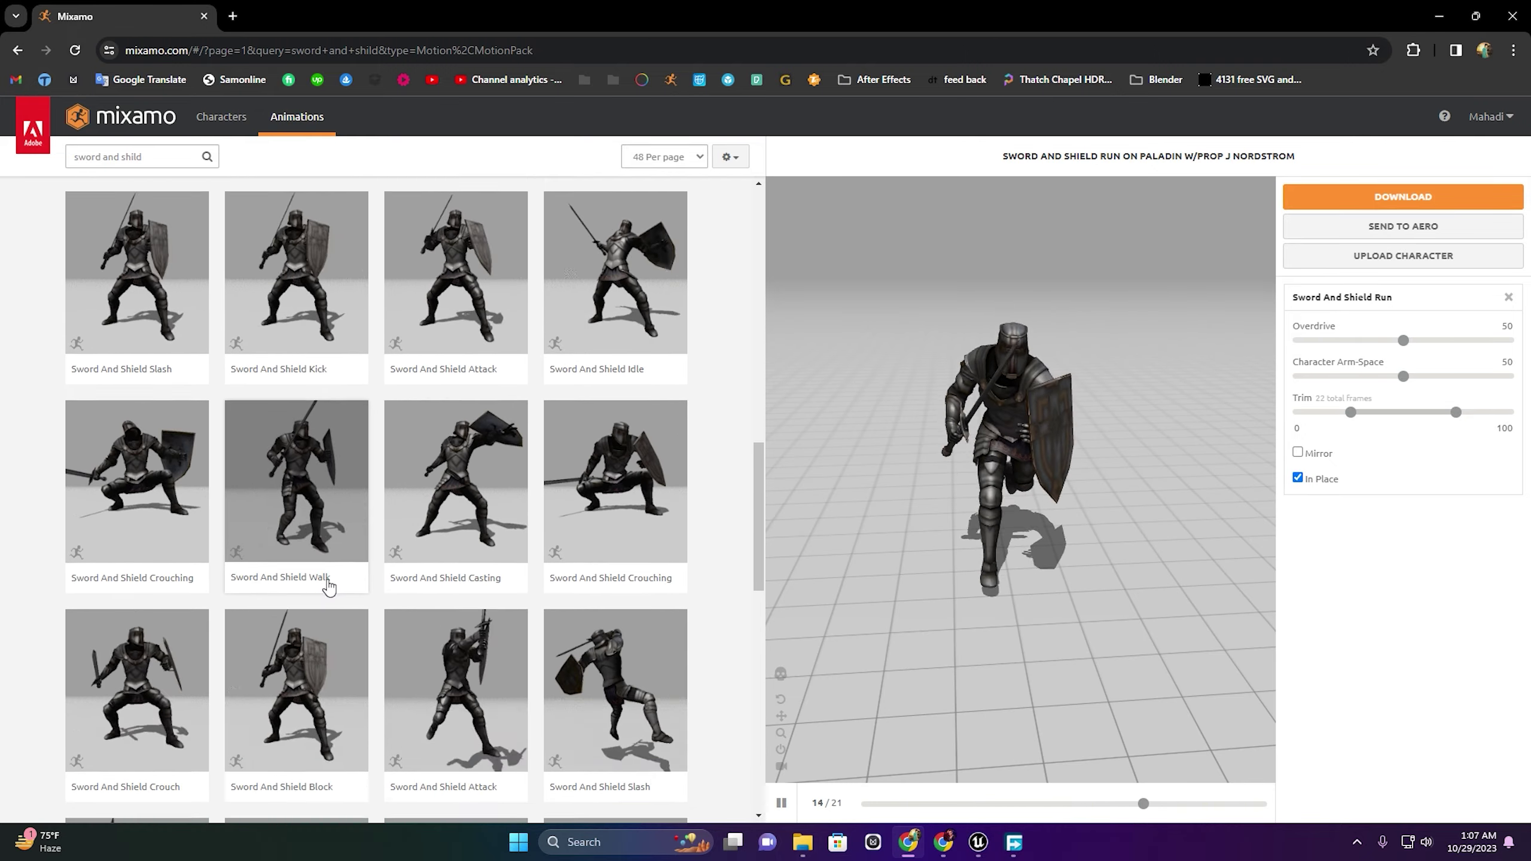
pyautogui.scroll(-3, 329, 584)
pyautogui.scroll(-3, 352, 591)
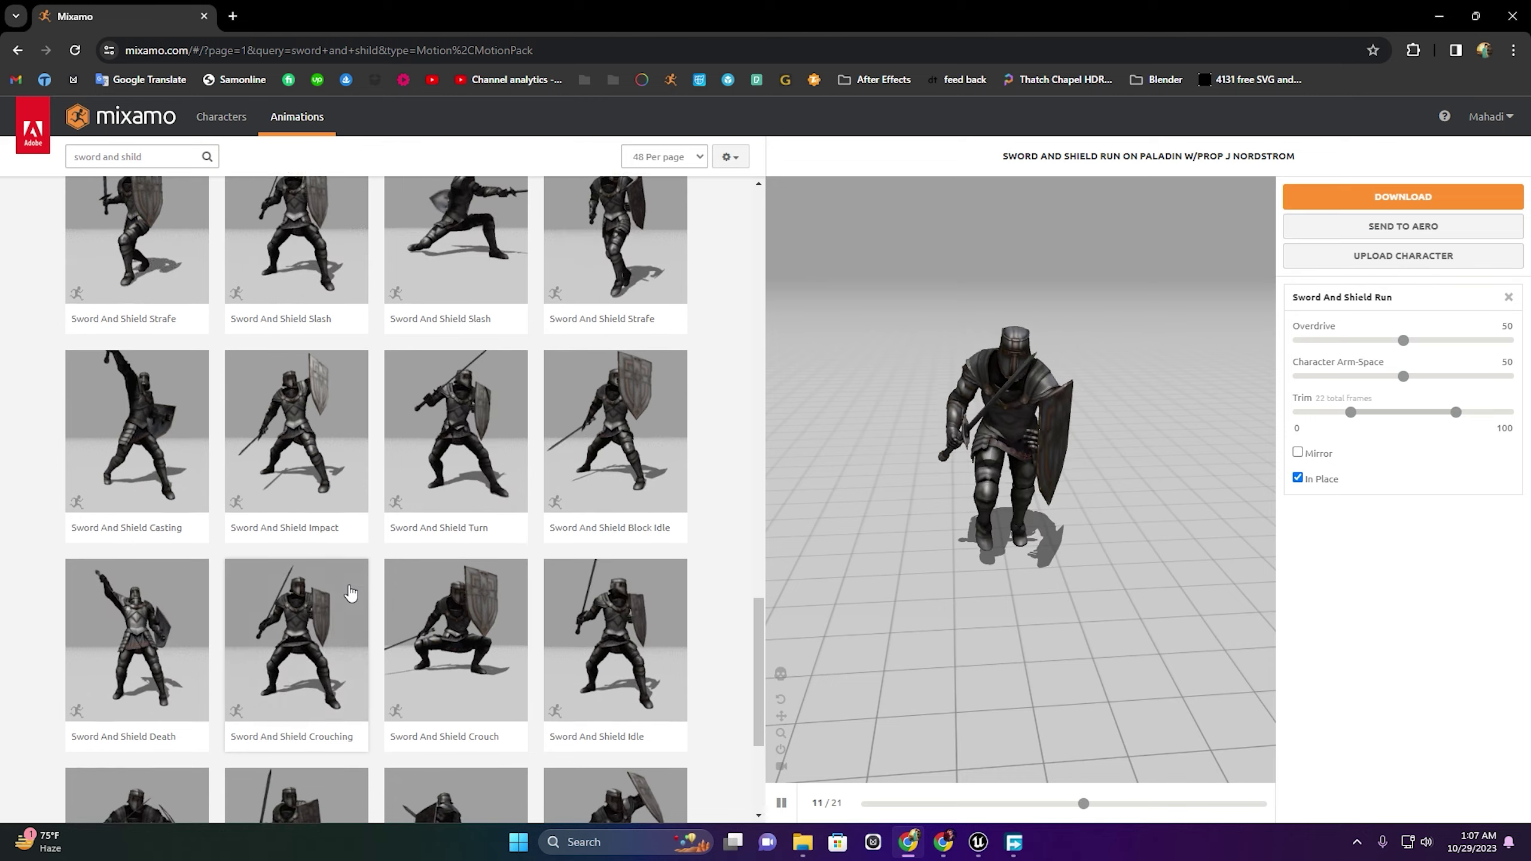
pyautogui.scroll(-3, 352, 588)
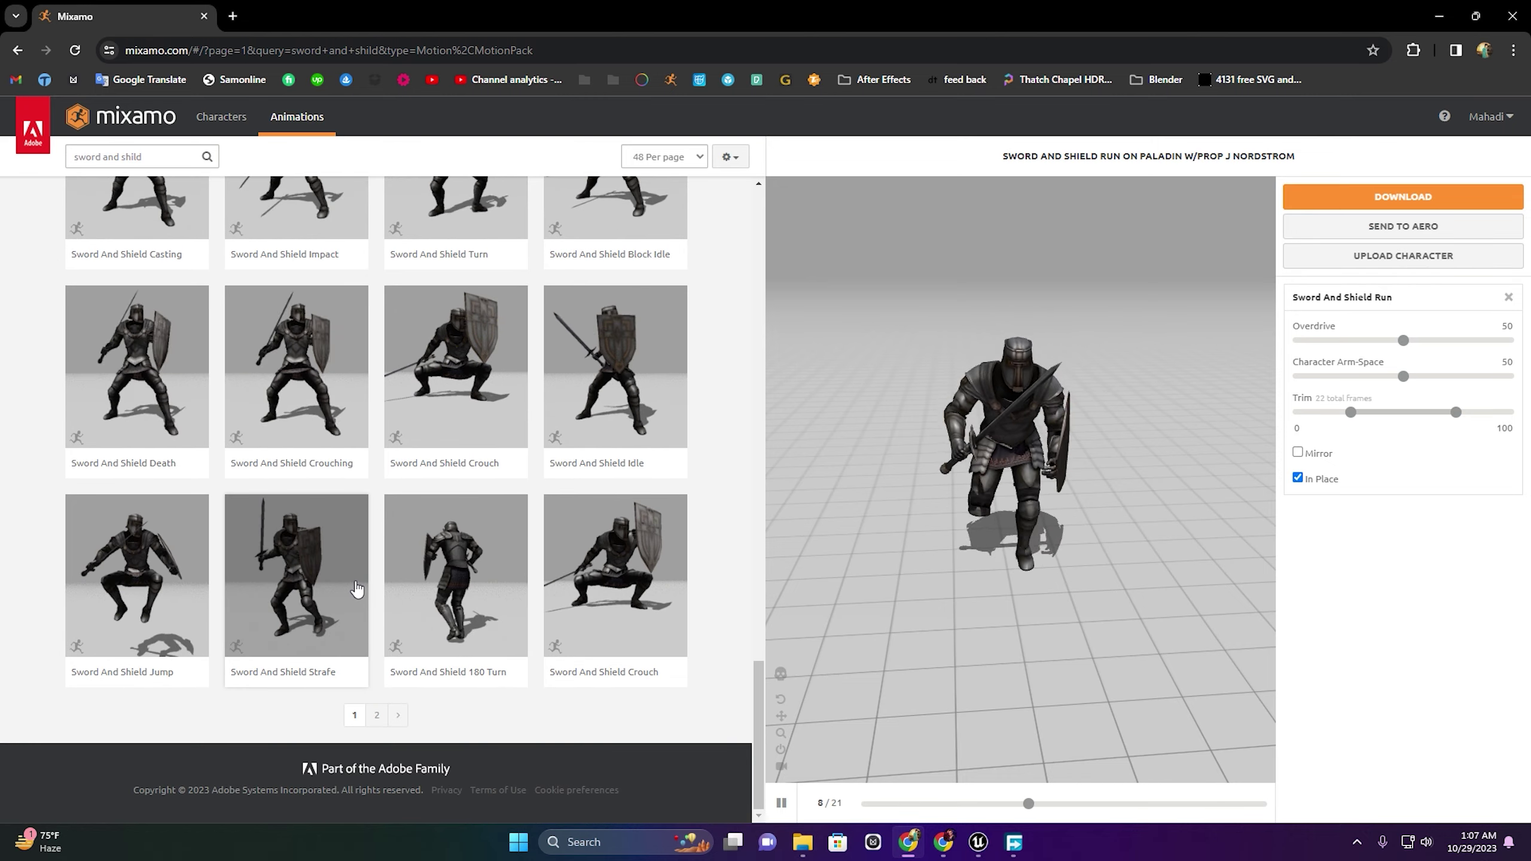
pyautogui.click(377, 715)
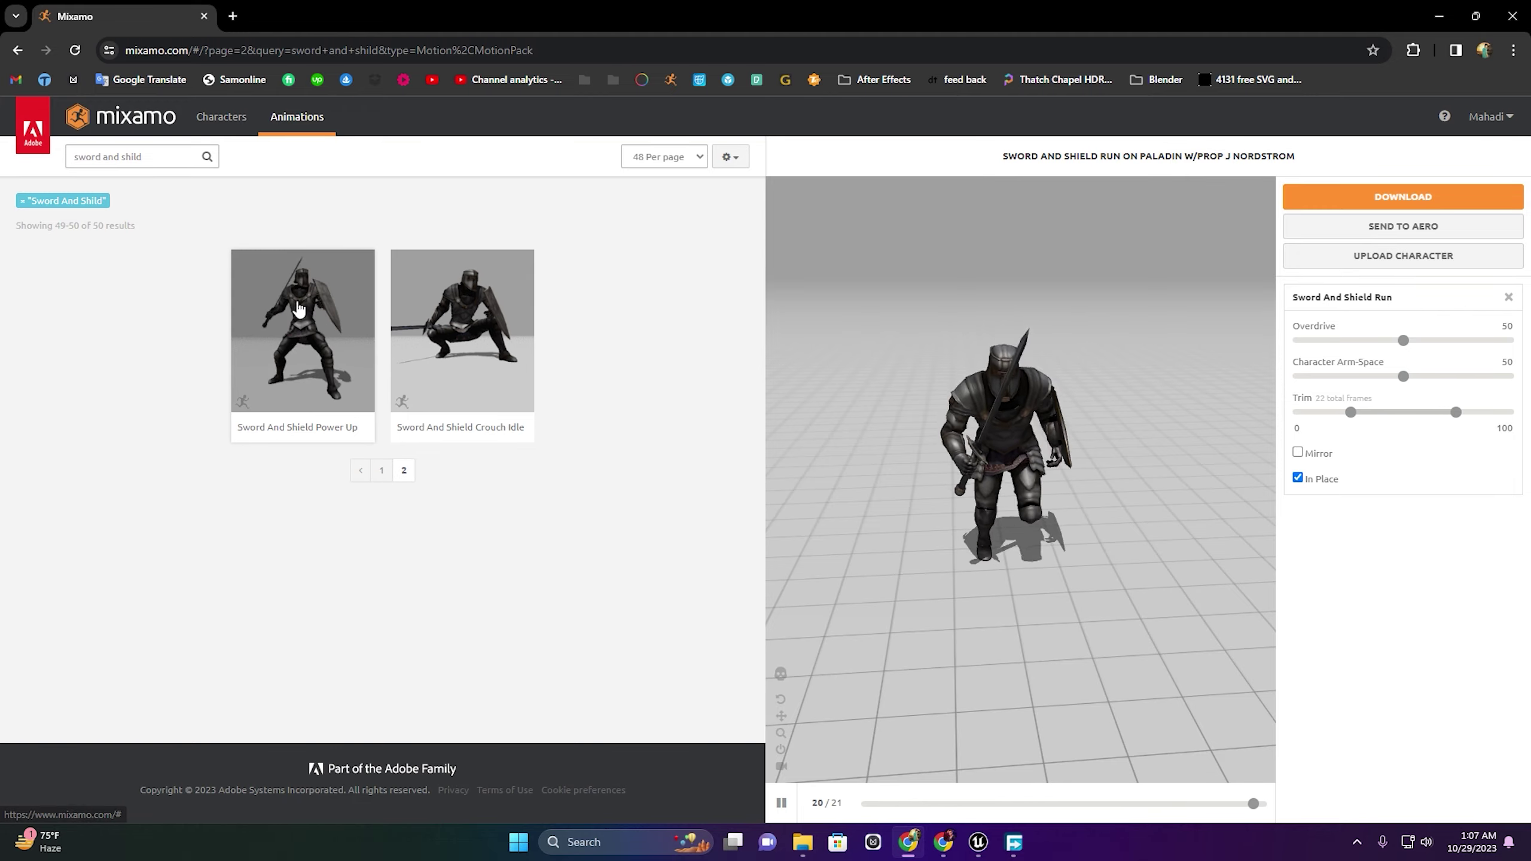
# Download Sword And Shield Run.fbx without skin, then preview Sword And Shield Power Up.
pyautogui.click(1387, 194)
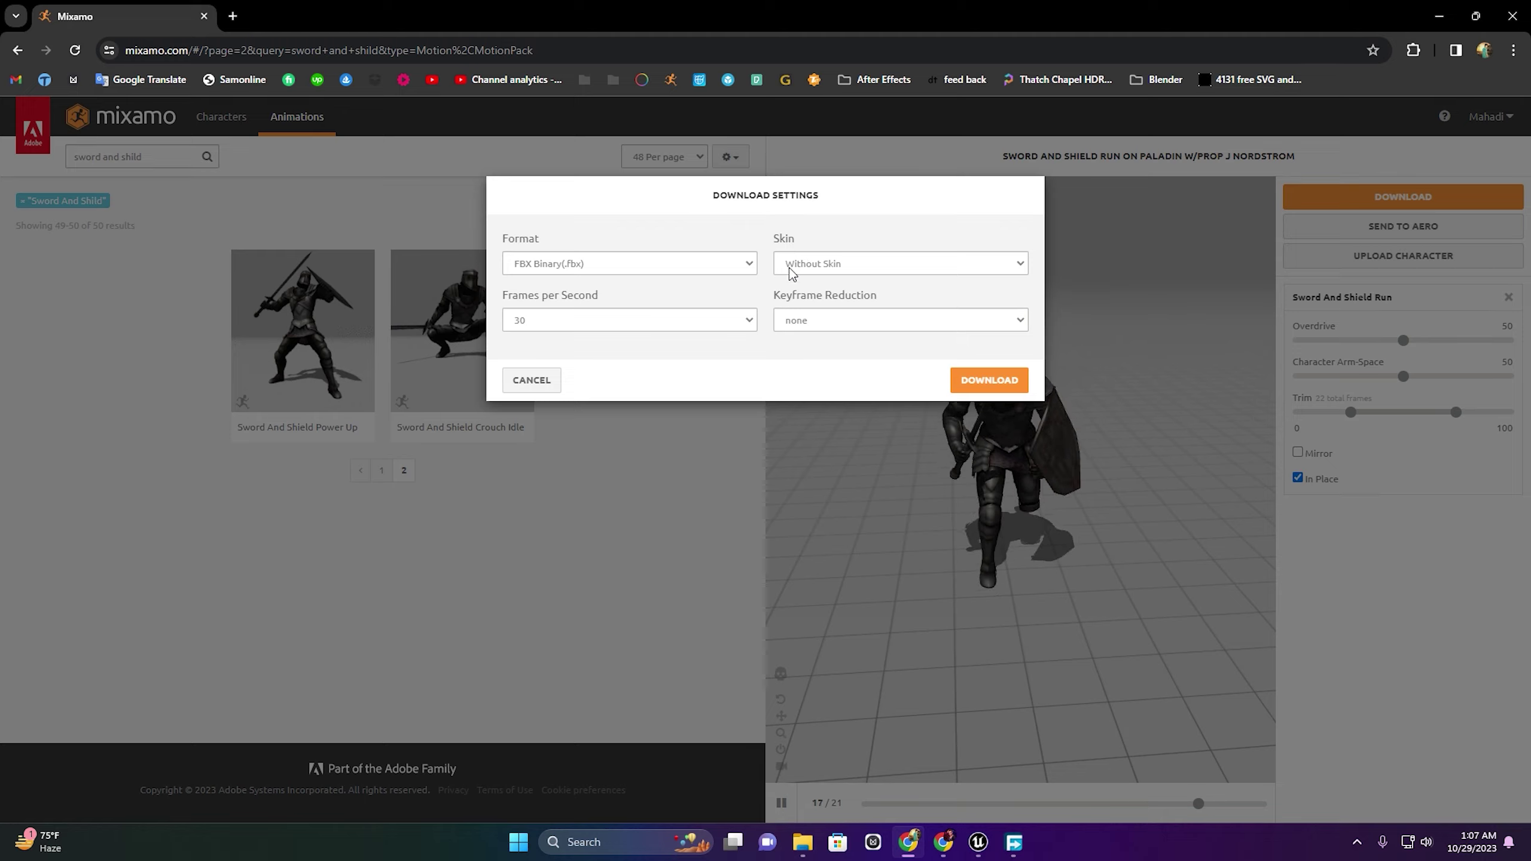
pyautogui.click(981, 388)
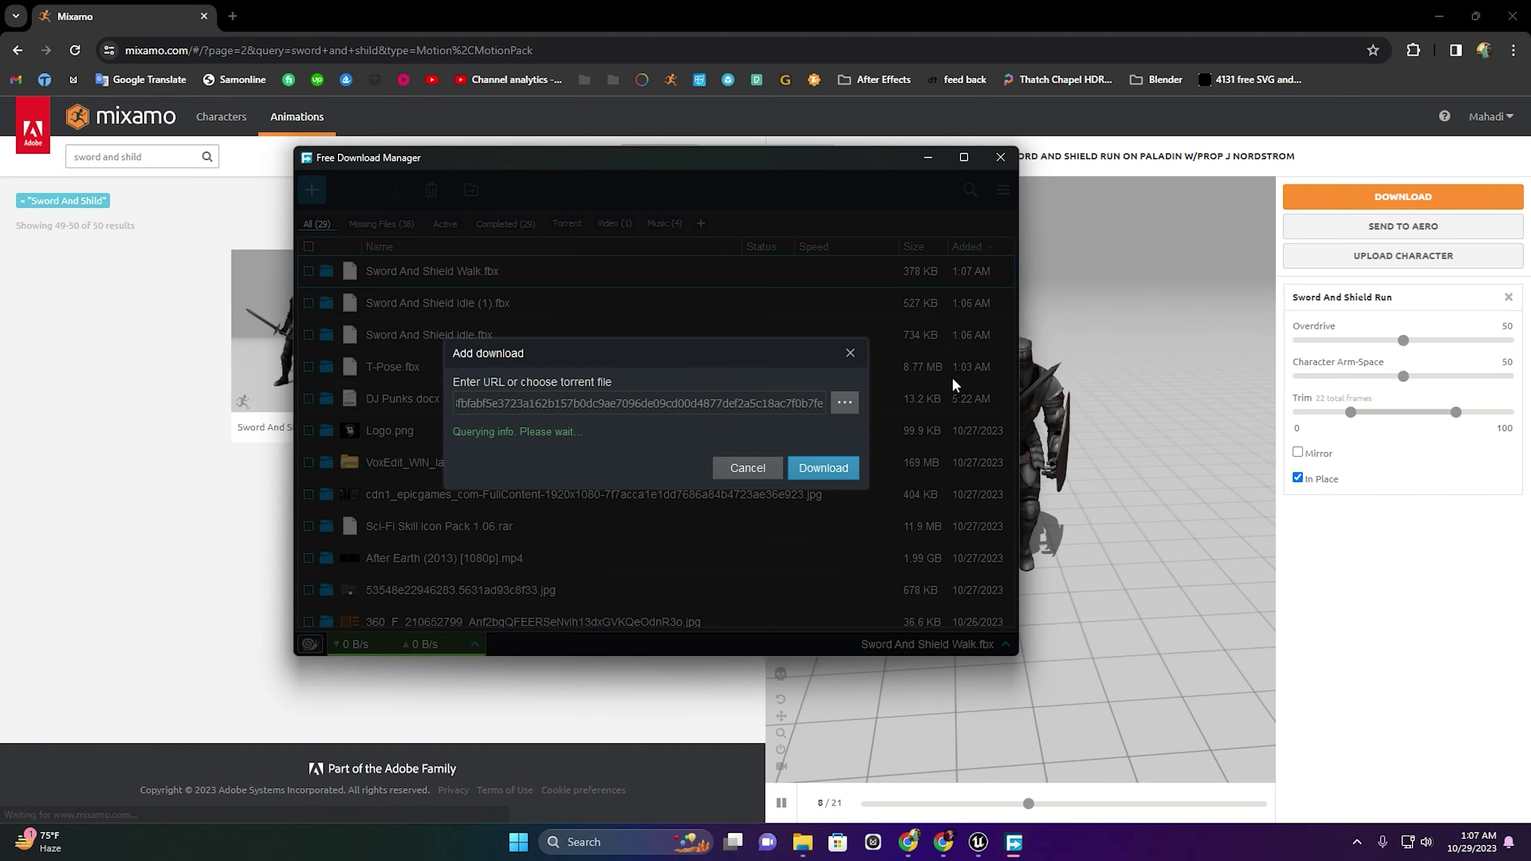
pyautogui.click(846, 468)
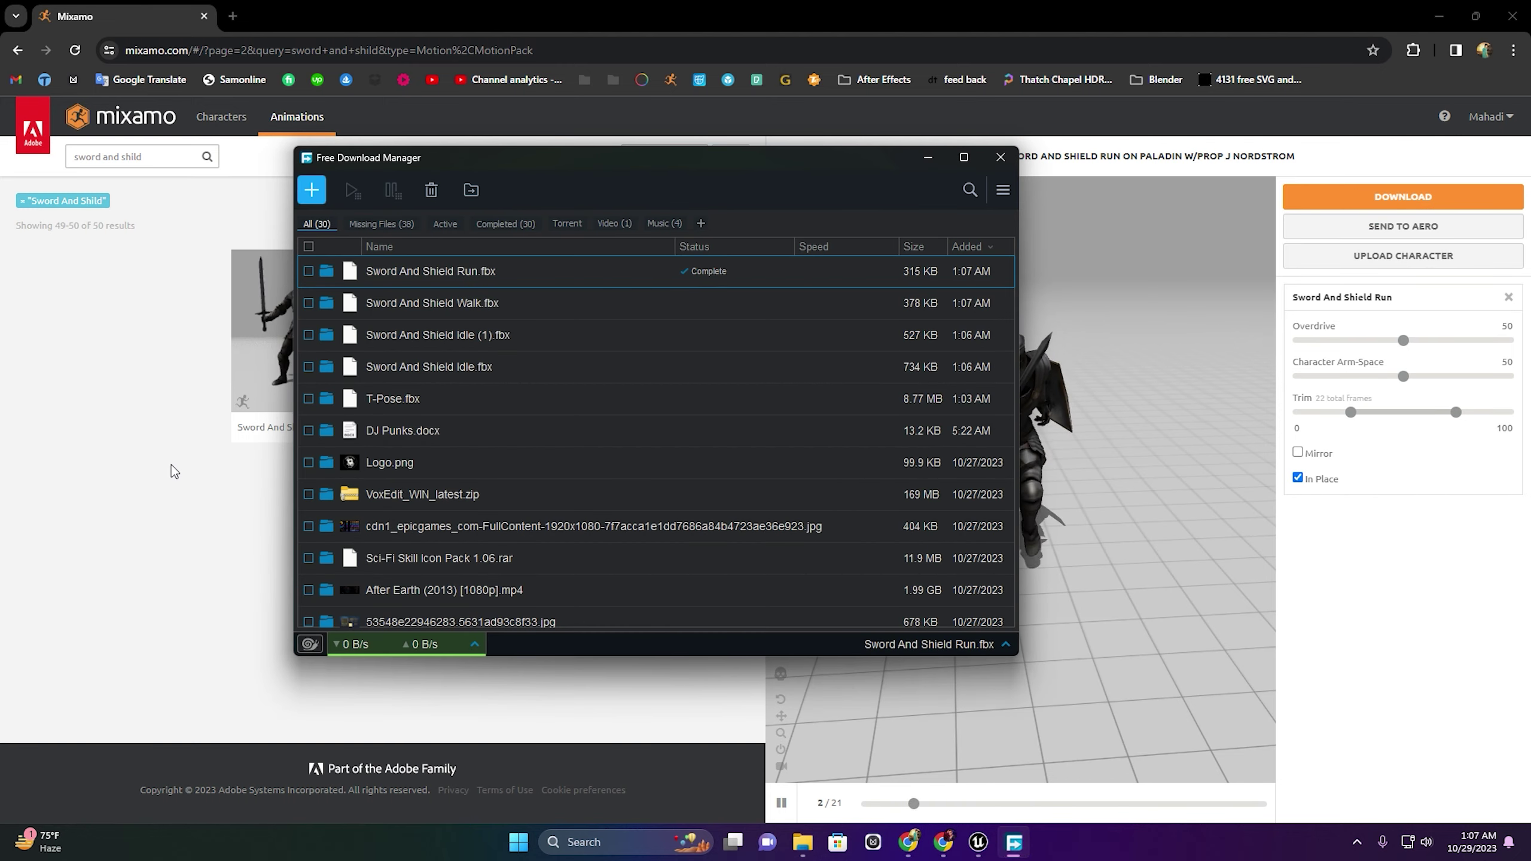
pyautogui.click(266, 326)
pyautogui.click(267, 326)
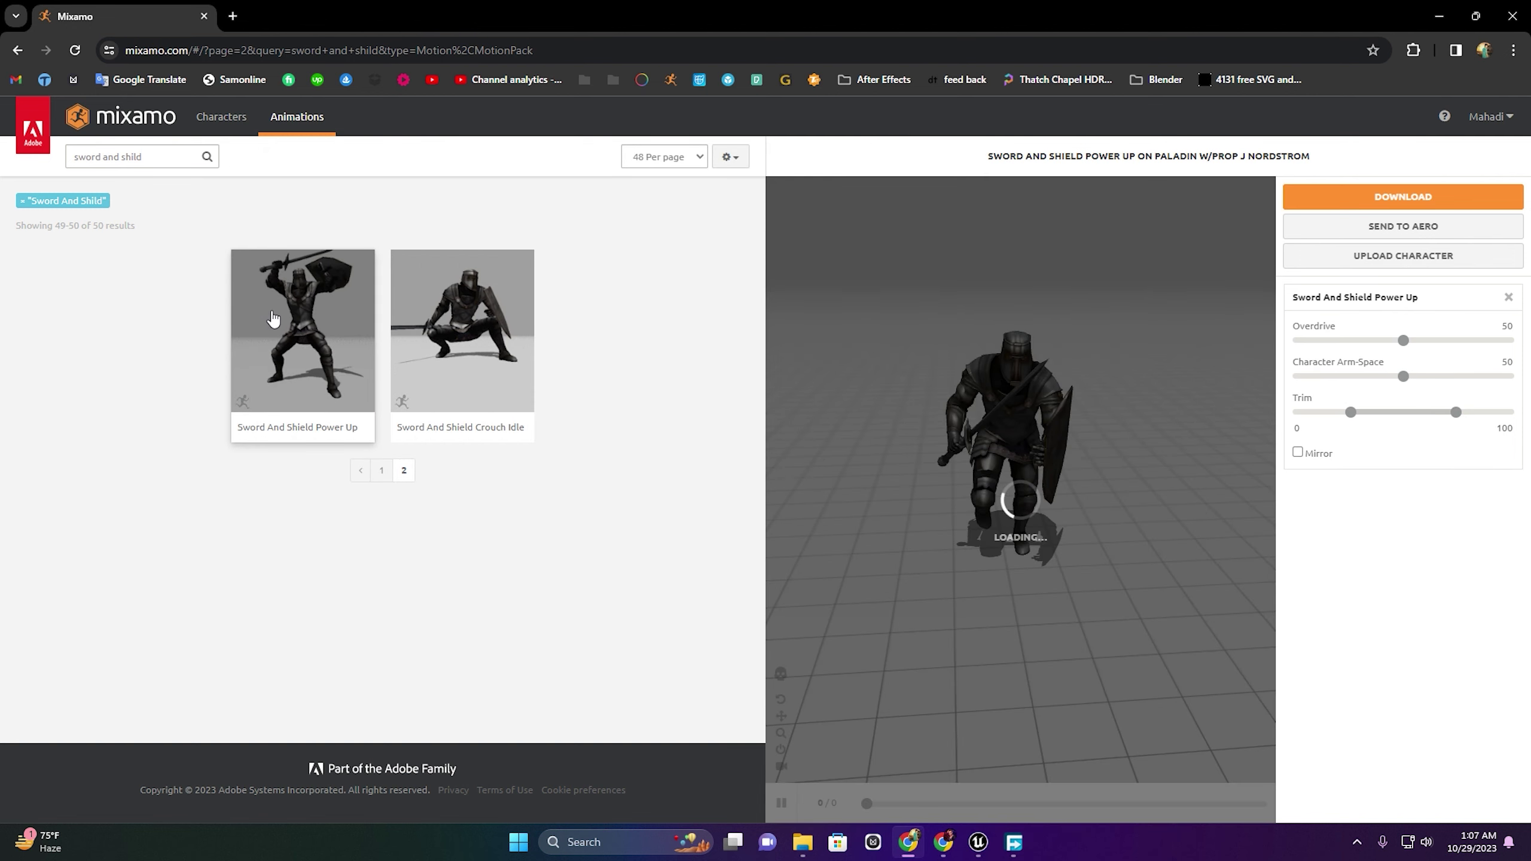
# Download Sword And Shield Power Up as FBX and confirm it in Free Download Manager.
pyautogui.click(1404, 198)
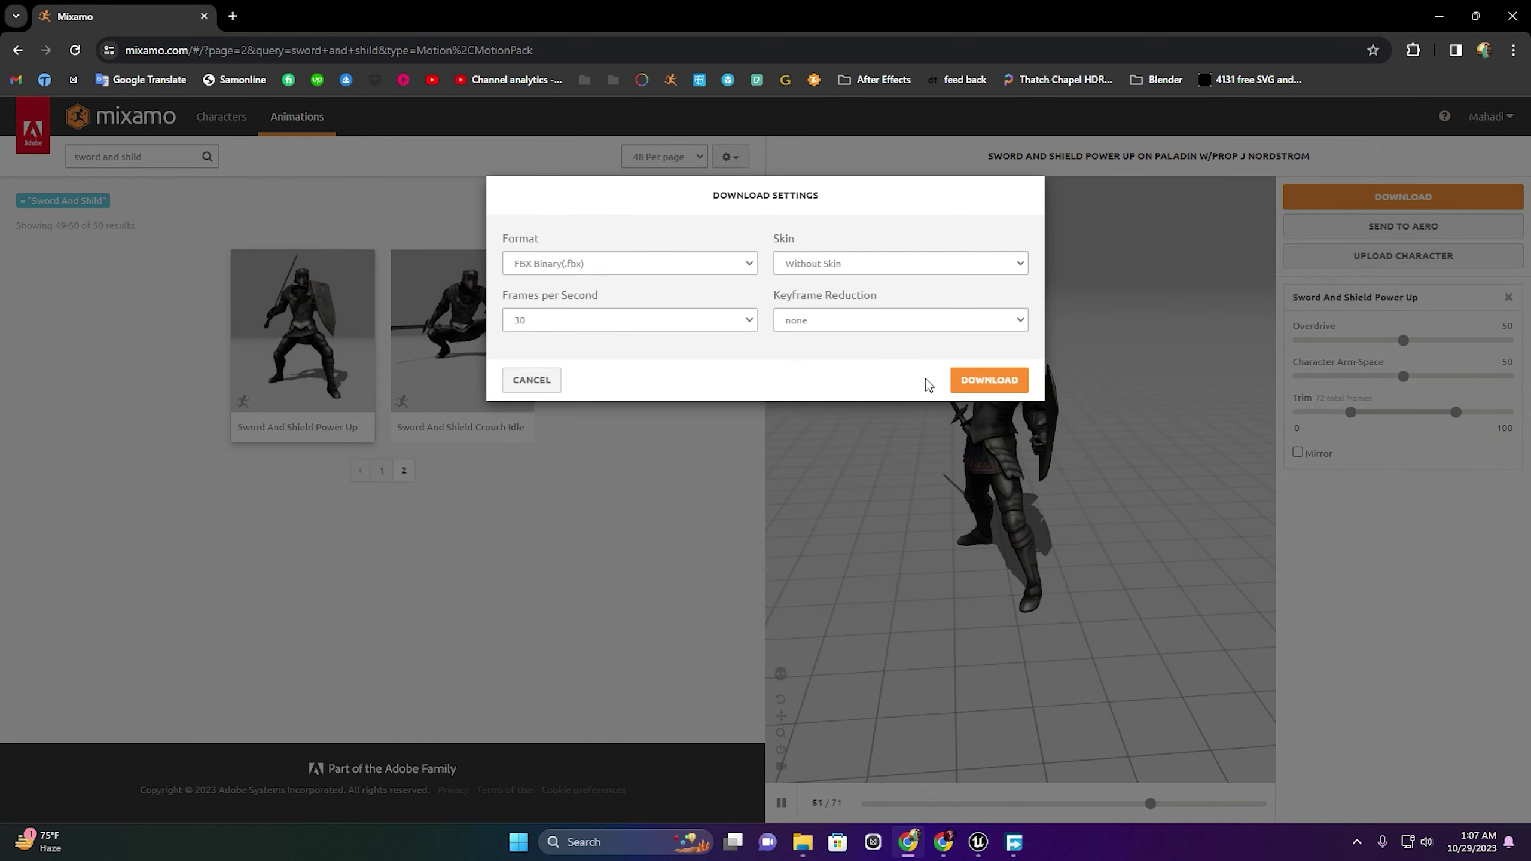
pyautogui.click(981, 382)
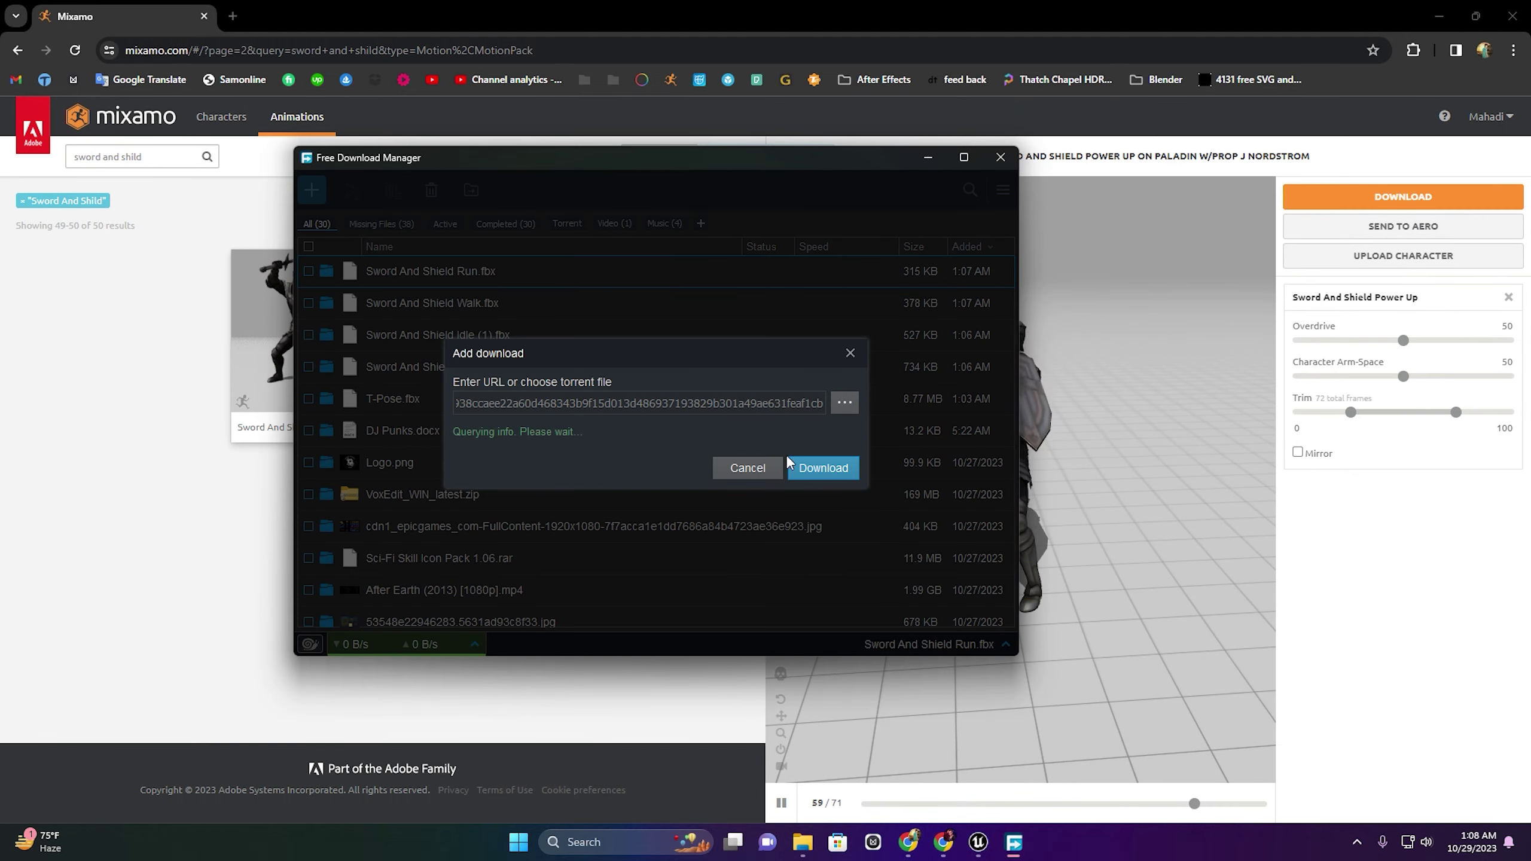
pyautogui.click(788, 460)
pyautogui.click(259, 460)
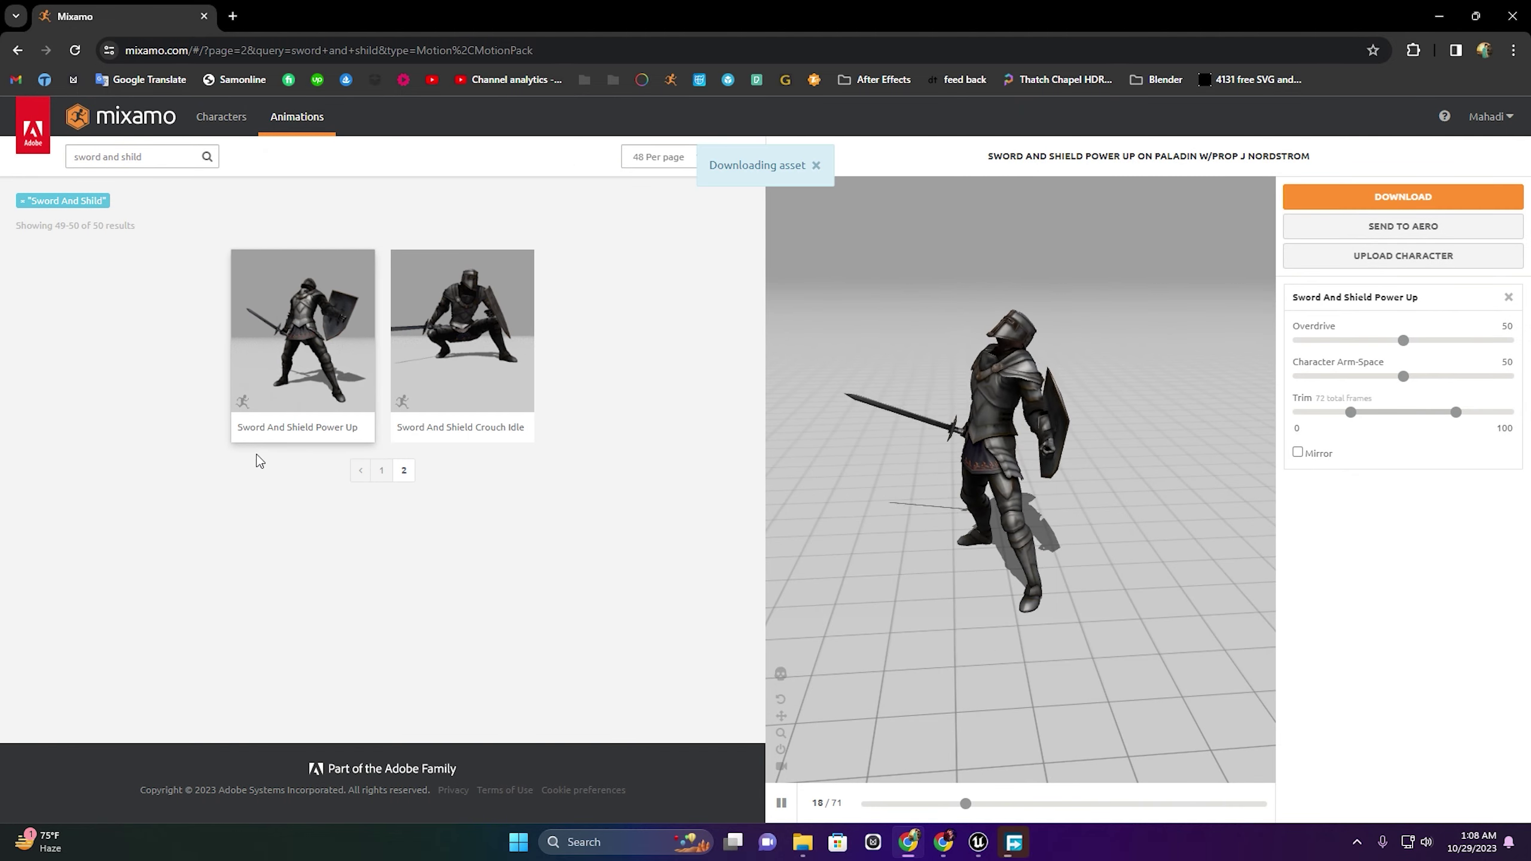
# Go back to results page 1 and scroll to the bottom.
pyautogui.click(381, 476)
pyautogui.scroll(-5, 516, 543)
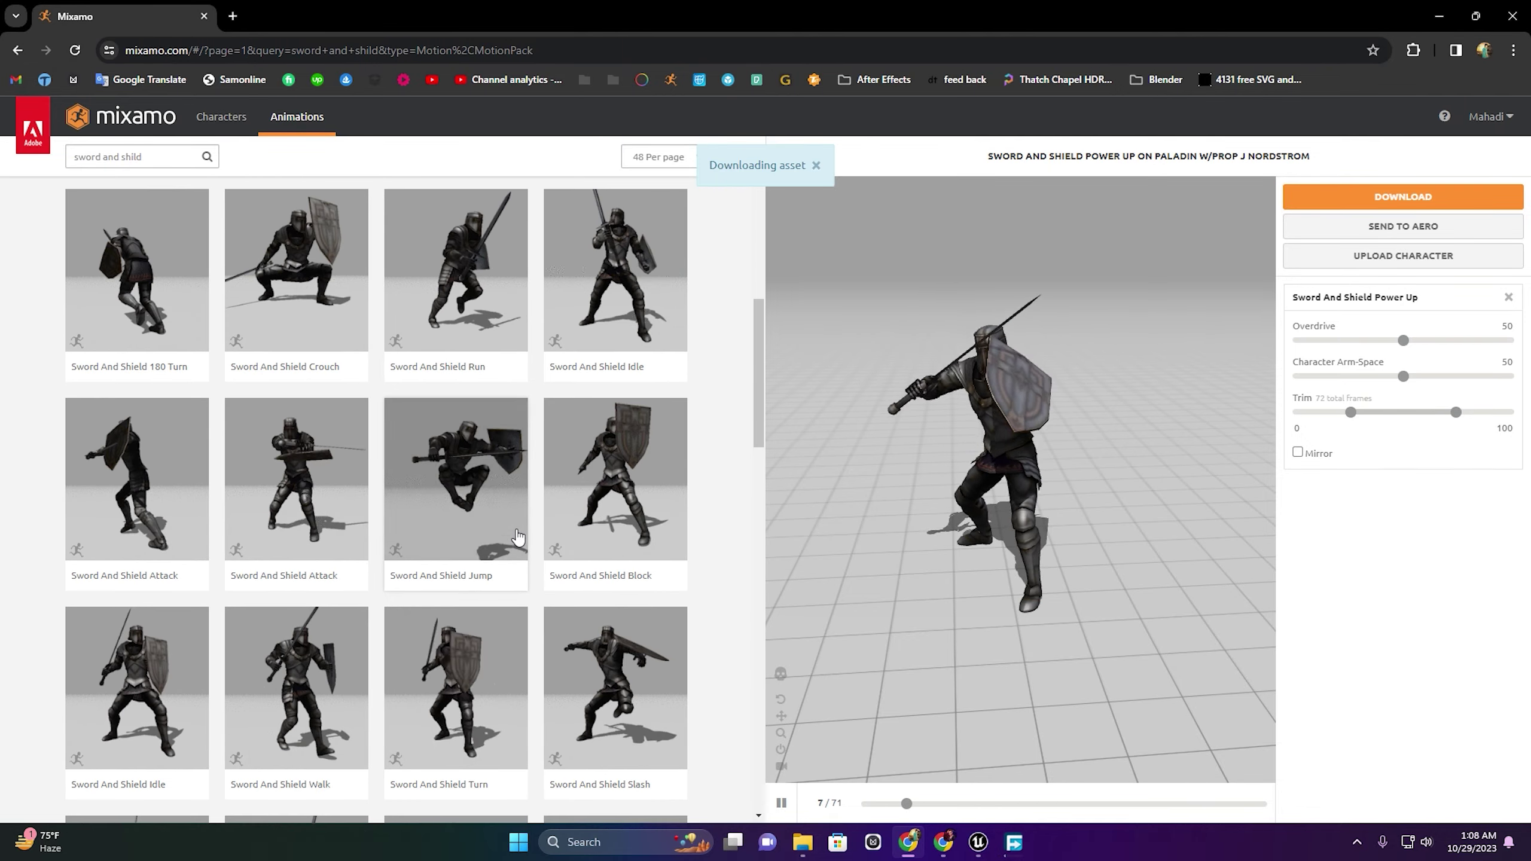
pyautogui.scroll(-5, 517, 536)
pyautogui.scroll(-5, 517, 535)
pyautogui.scroll(-3, 517, 535)
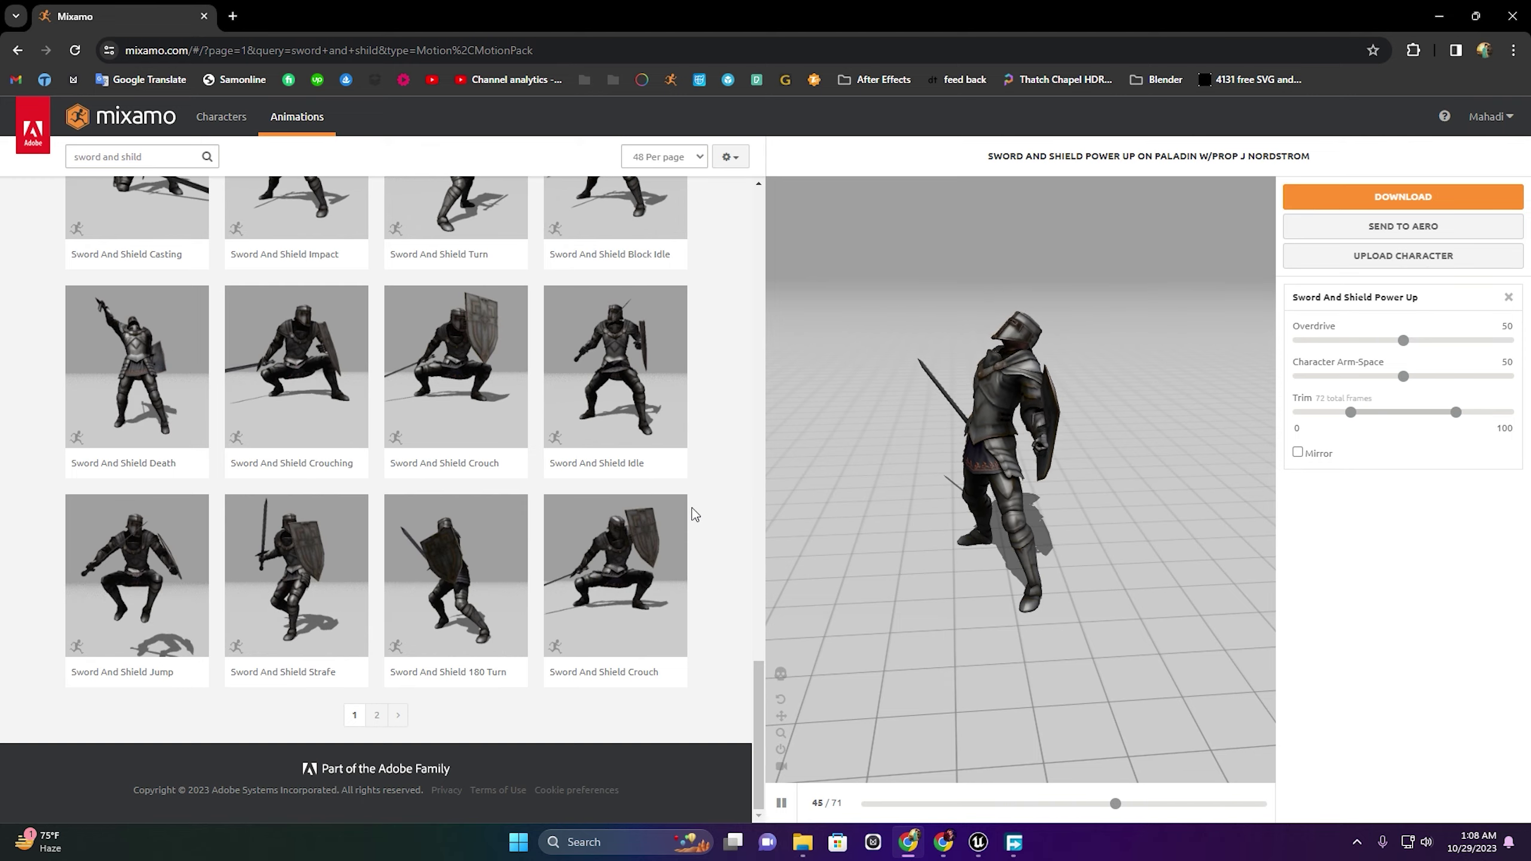
# Preview Sword And Shield Death and download it as a without-skin FBX via Free Download Manager.
pyautogui.click(142, 365)
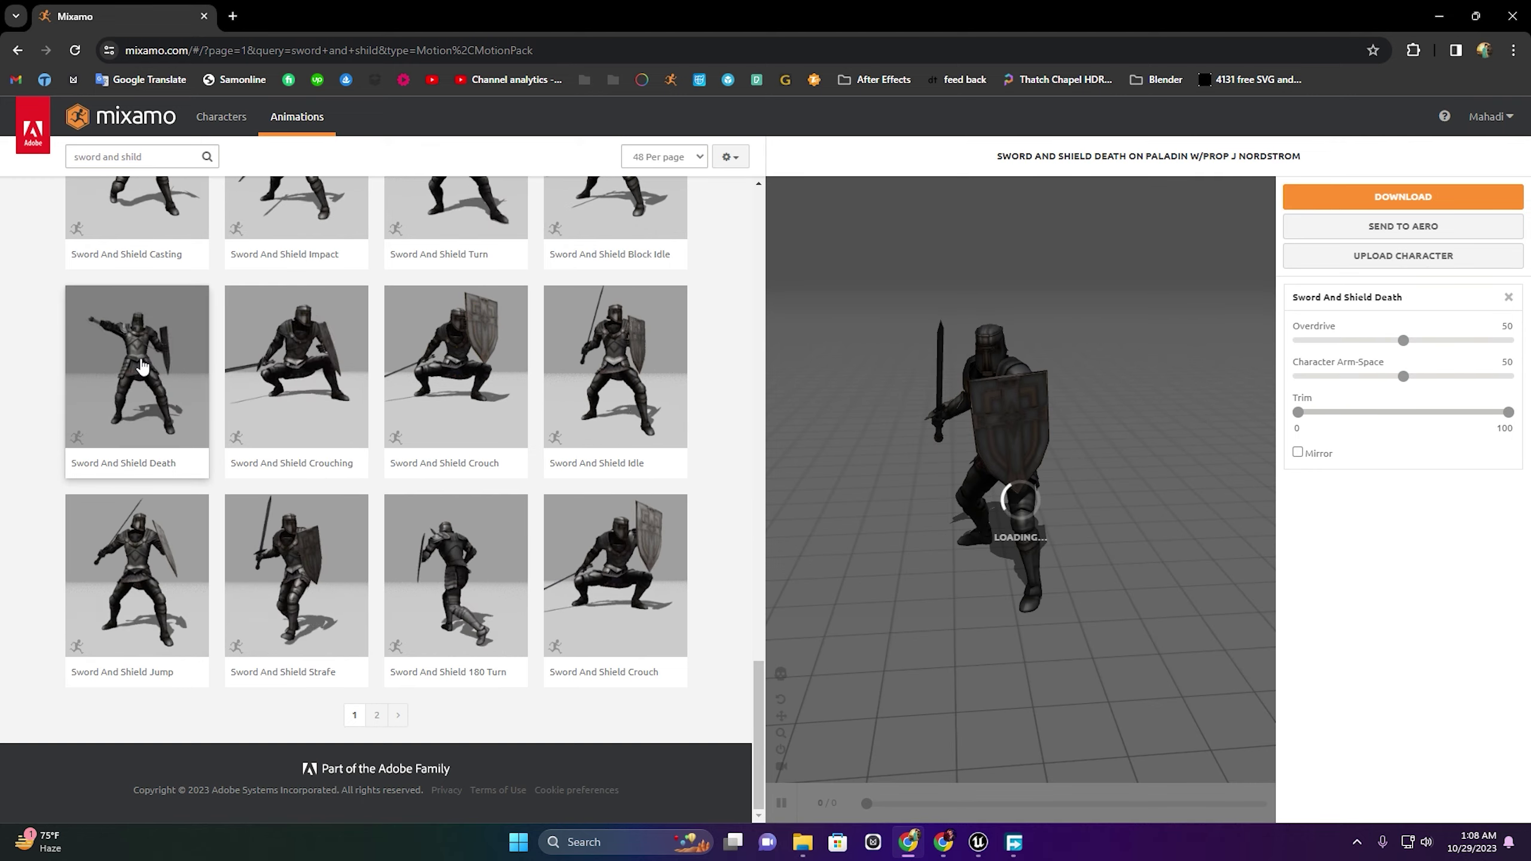
pyautogui.click(1356, 197)
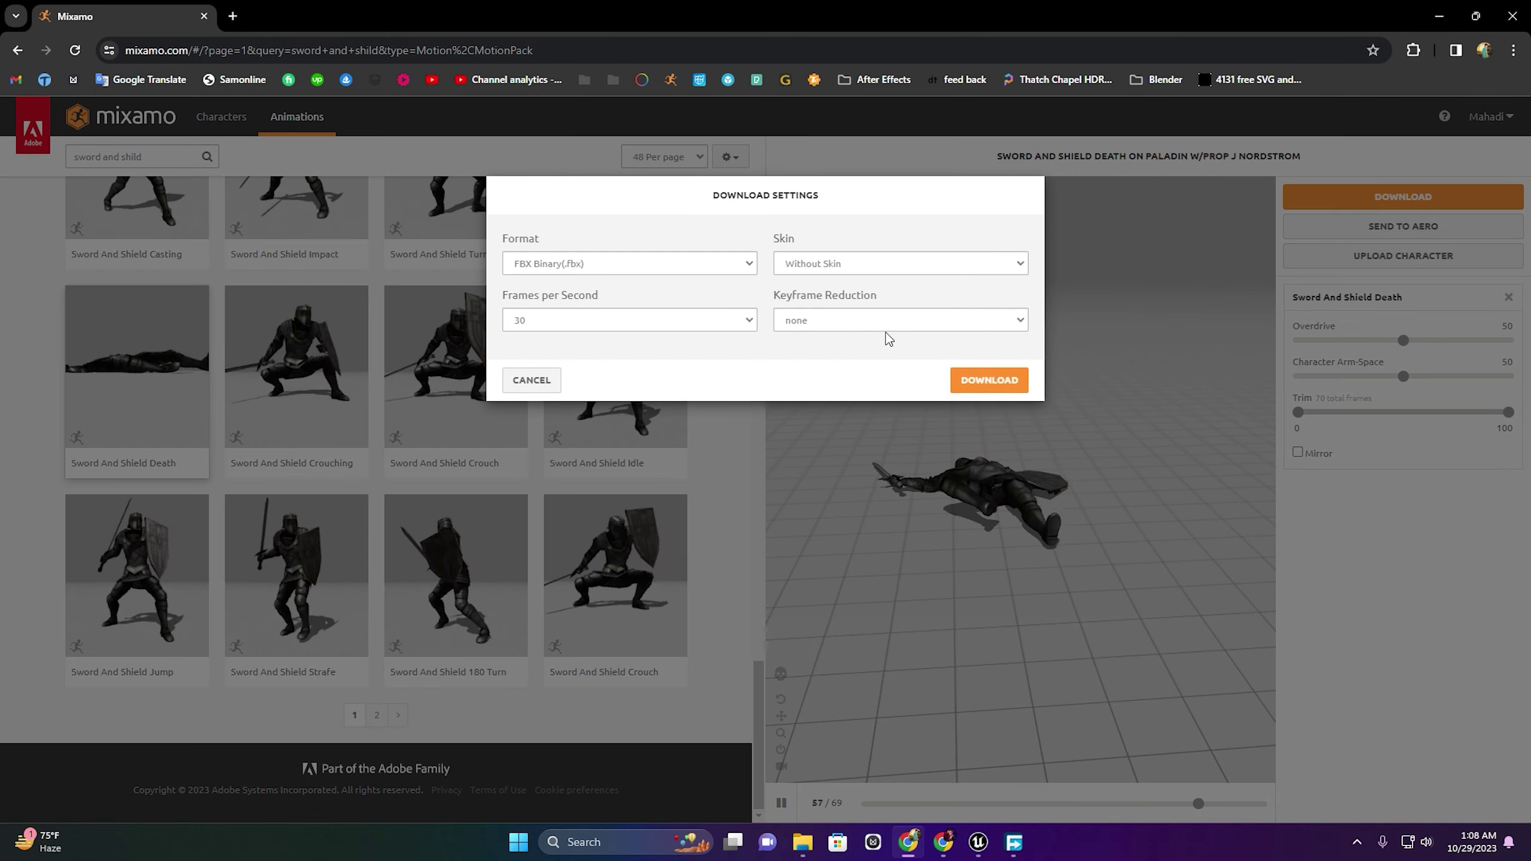
pyautogui.click(989, 380)
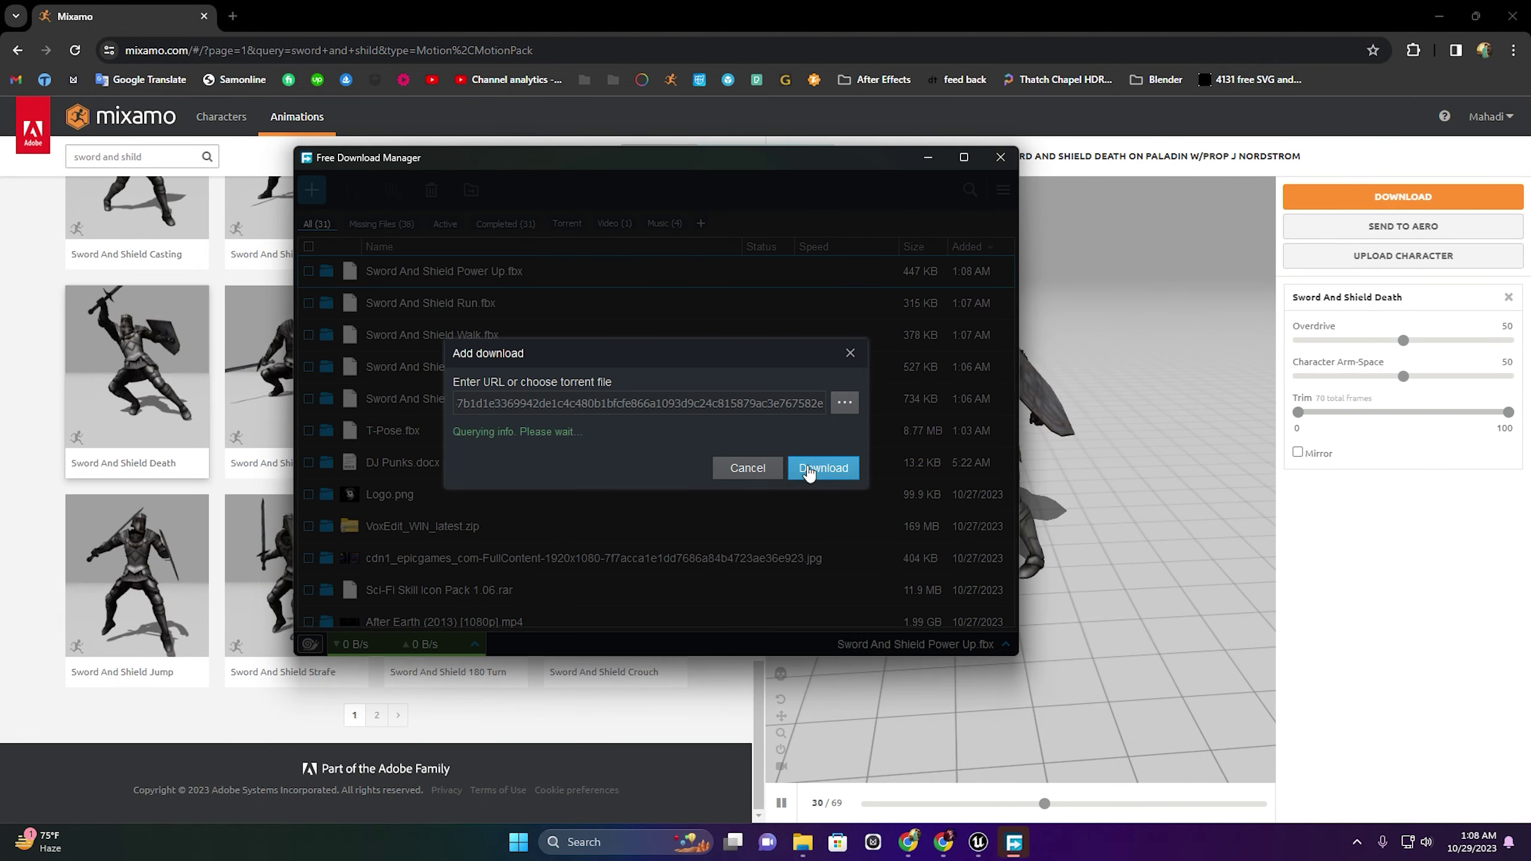
pyautogui.click(809, 465)
pyautogui.click(194, 492)
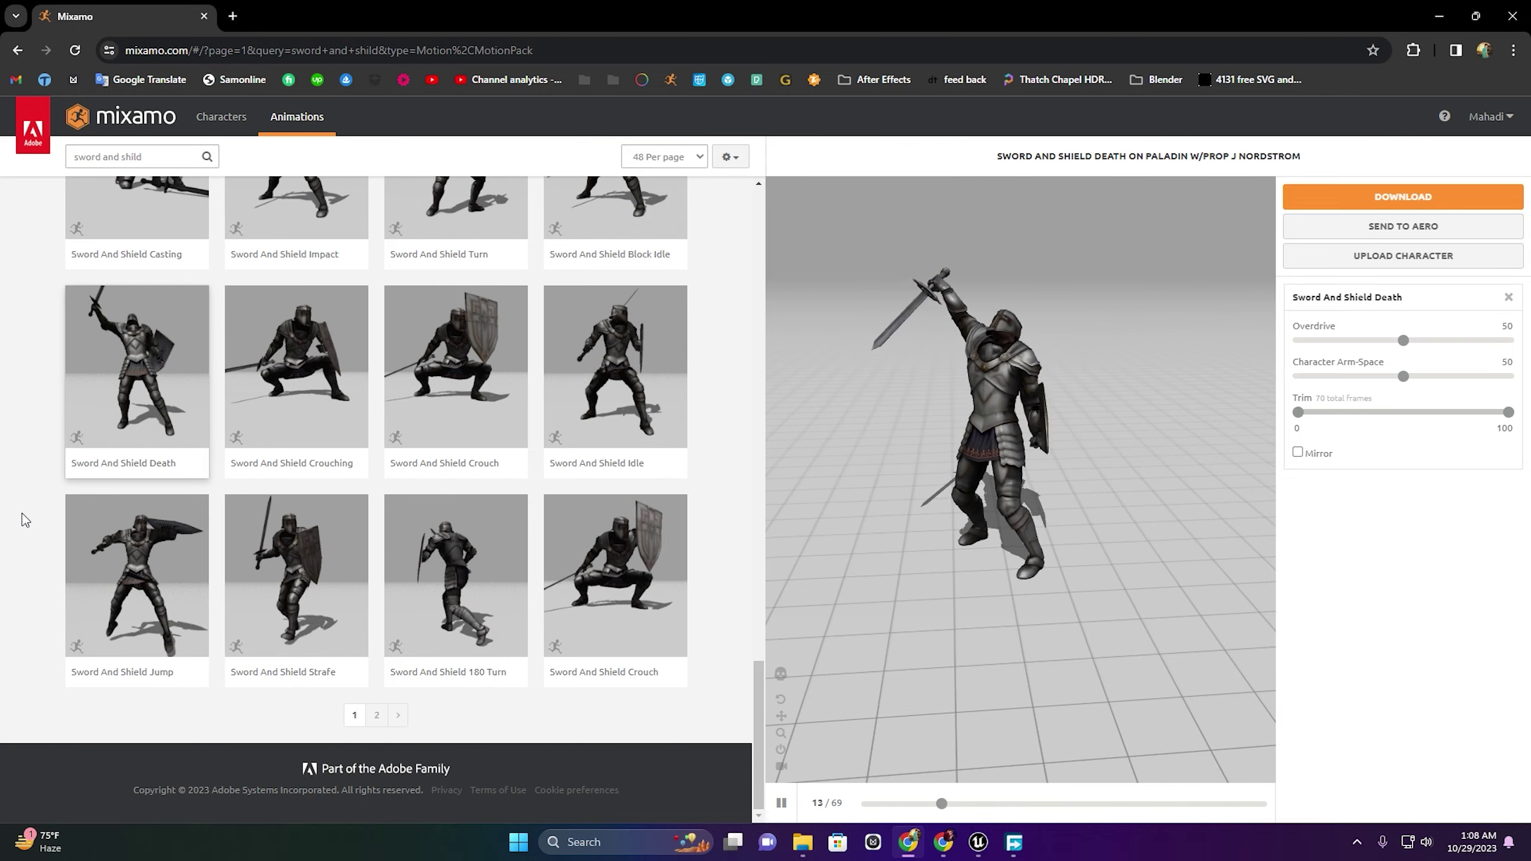
# Preview the Sword And Shield Impact and Slash animations on the Paladin.
pyautogui.scroll(1, 24, 517)
pyautogui.scroll(3, 26, 509)
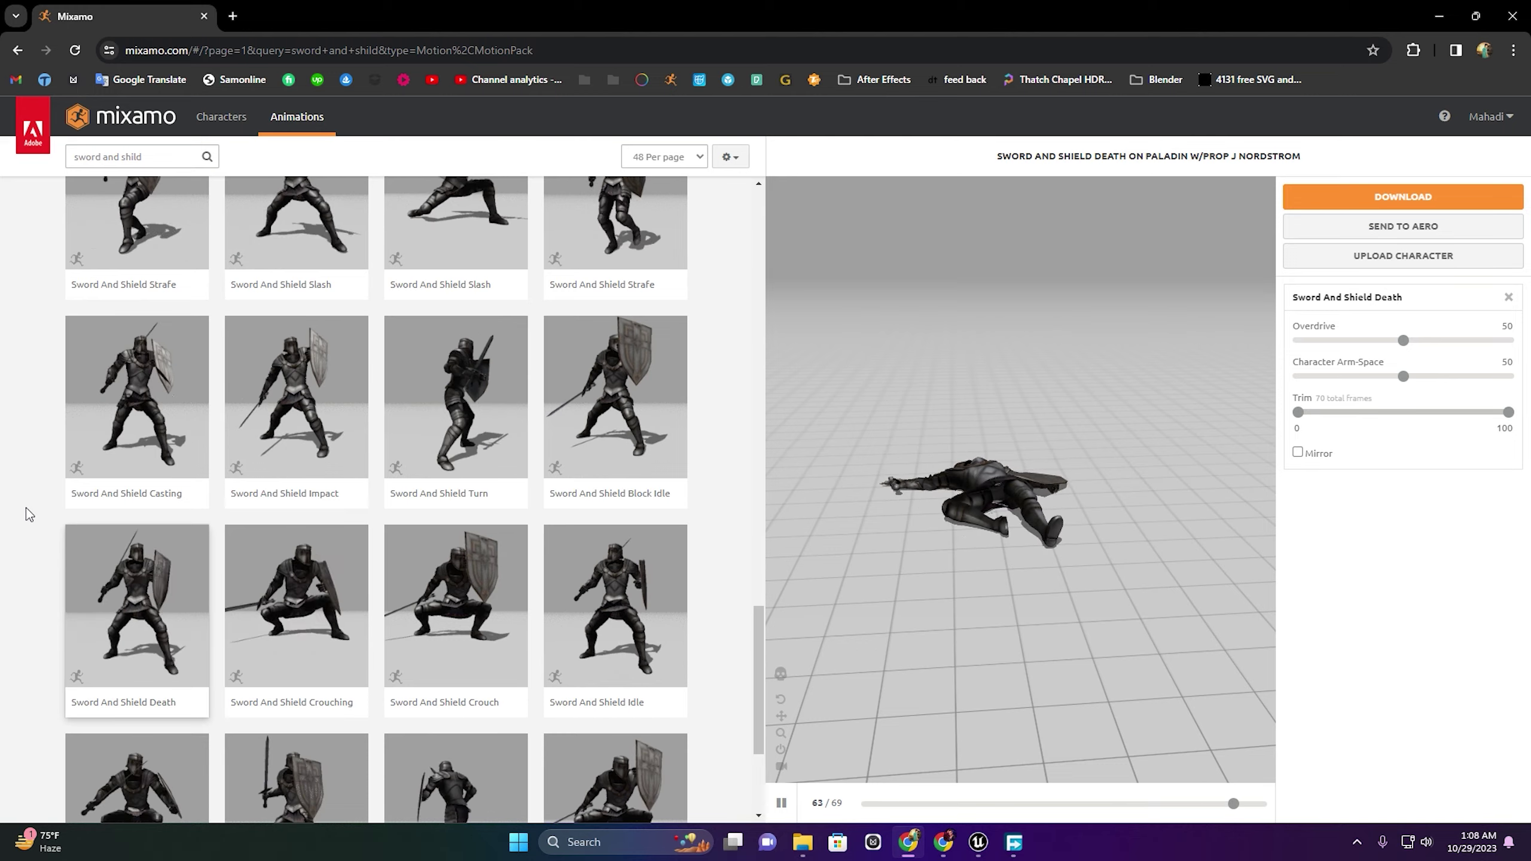
pyautogui.scroll(1, 27, 512)
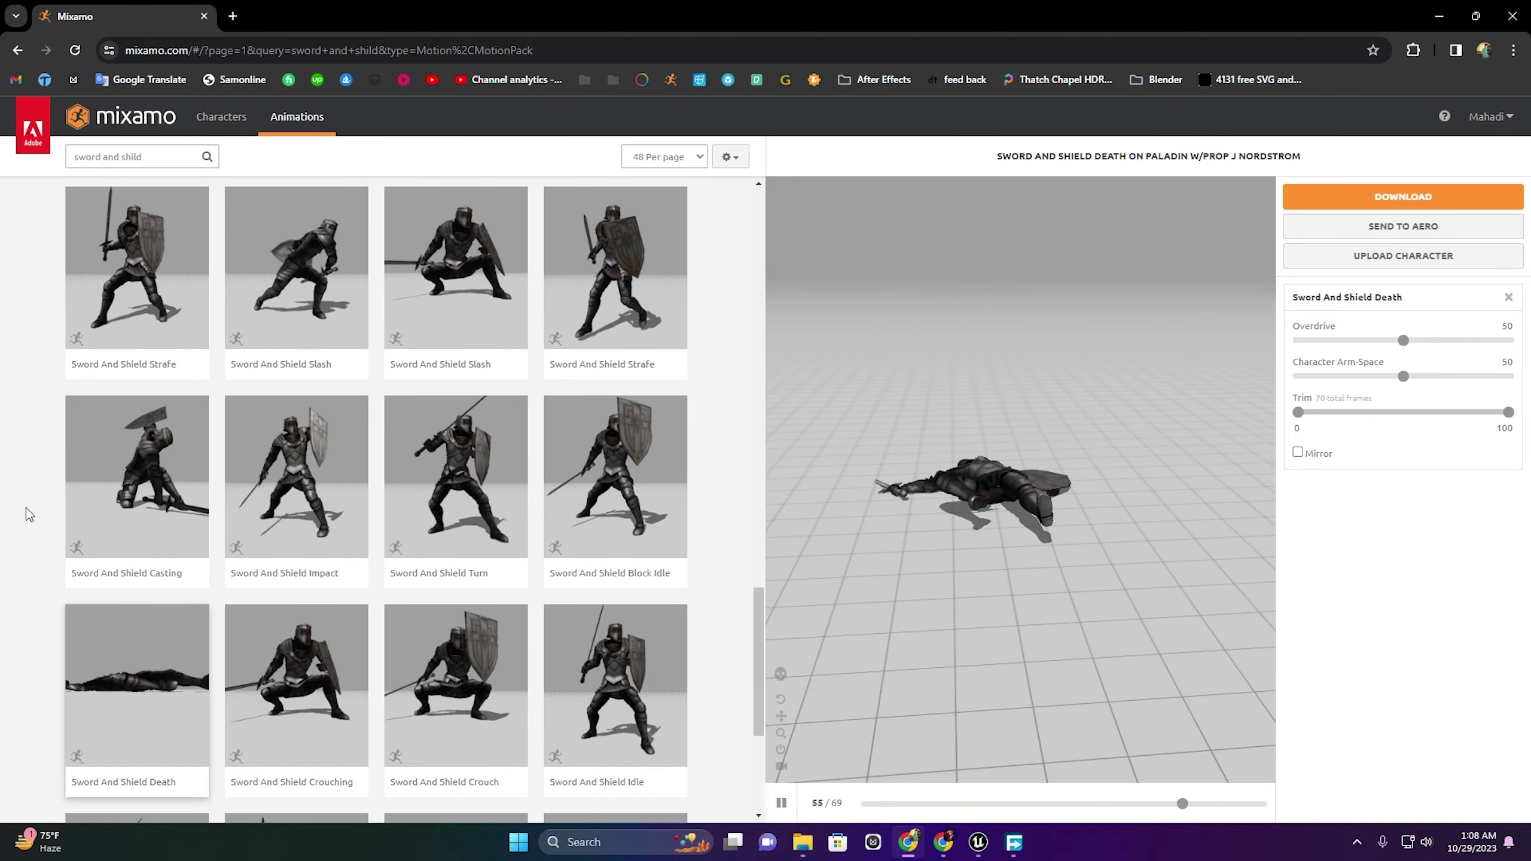
pyautogui.click(359, 461)
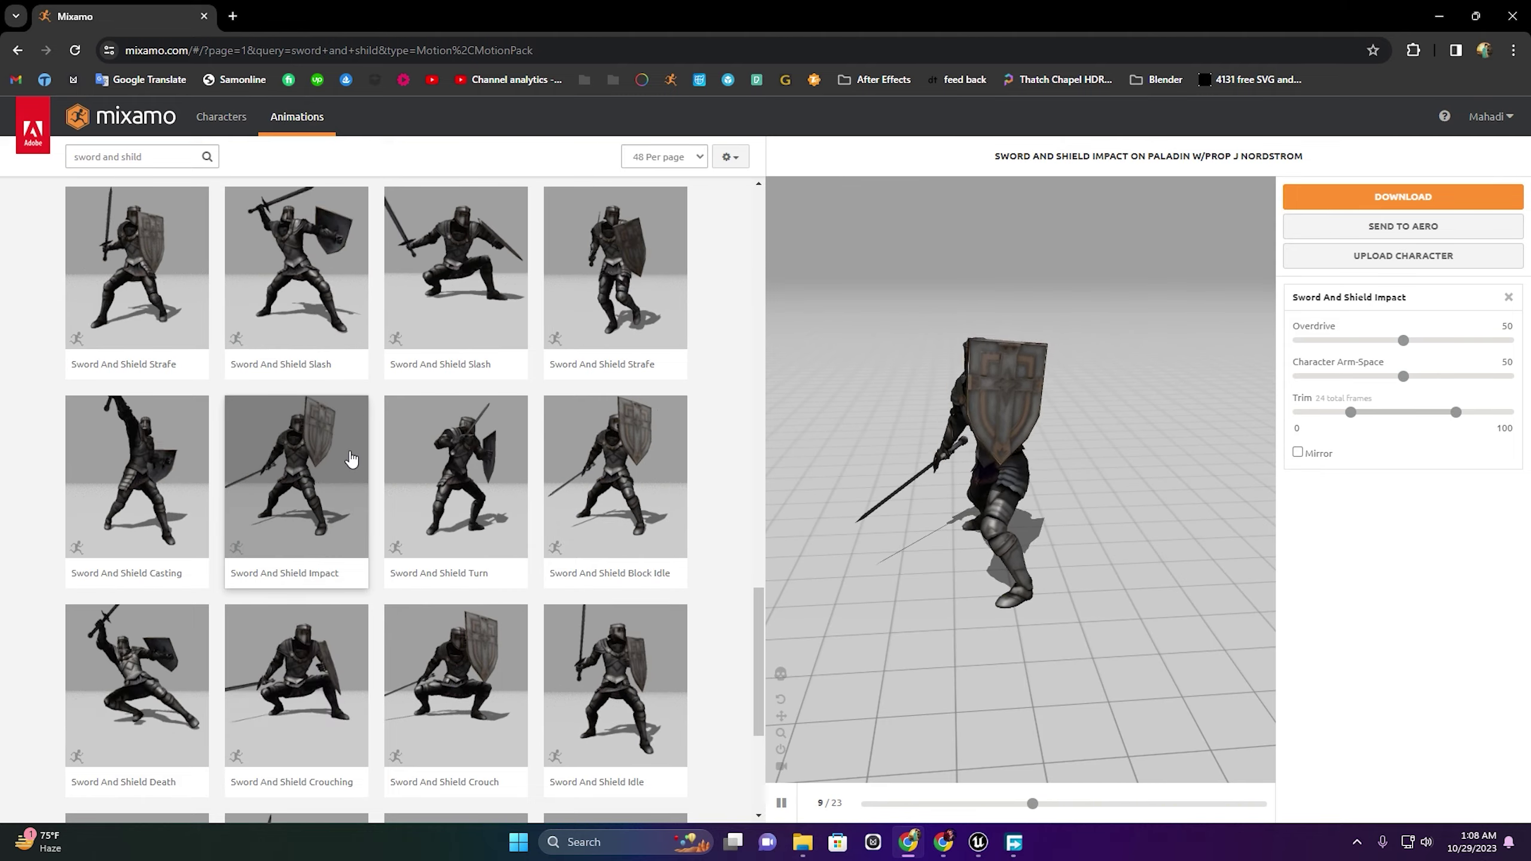
pyautogui.scroll(2, 298, 603)
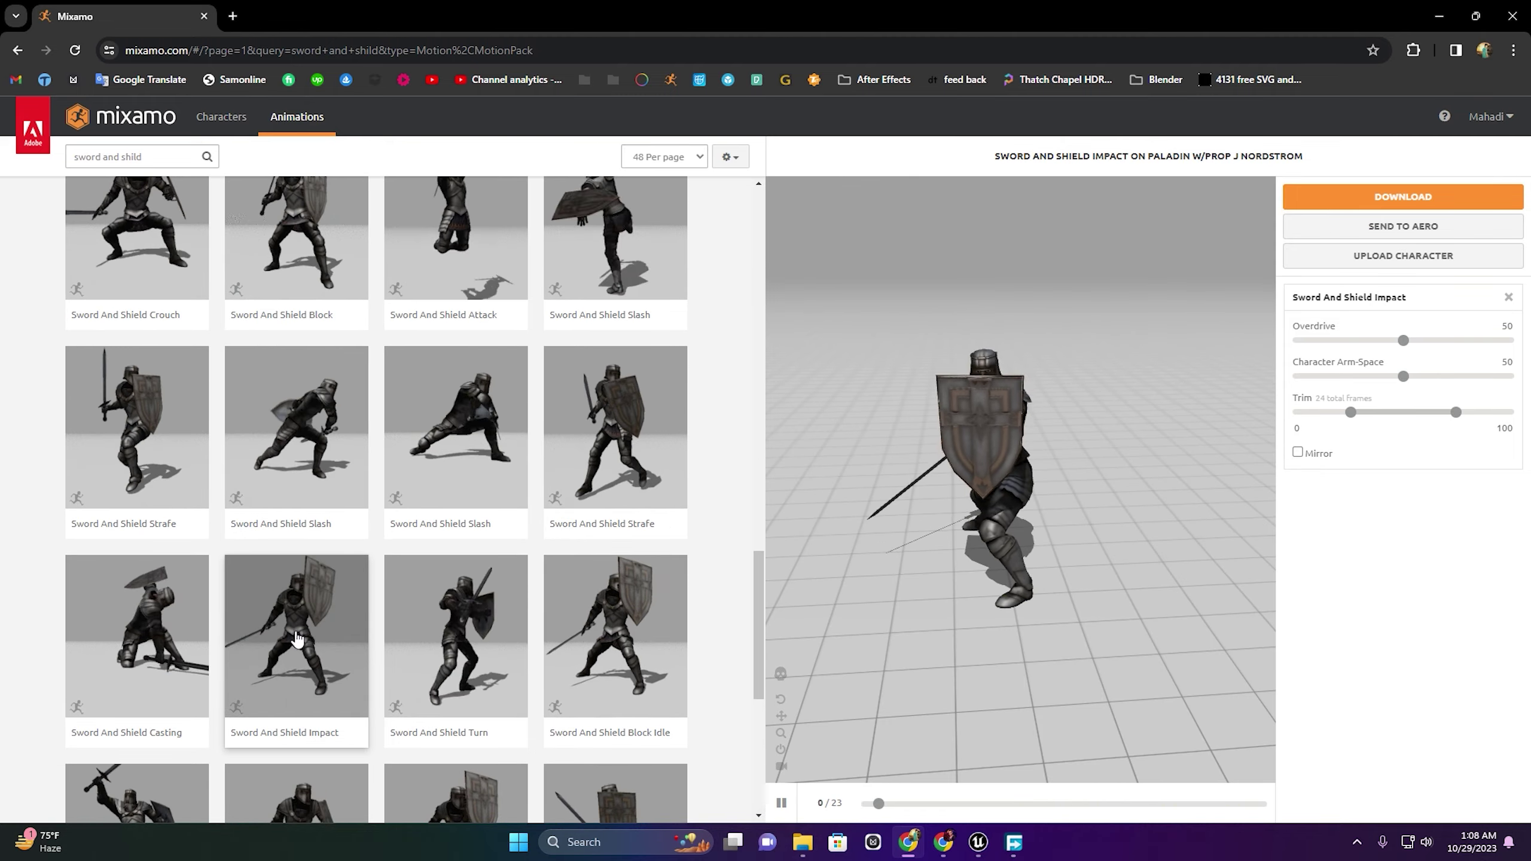
pyautogui.scroll(1, 309, 644)
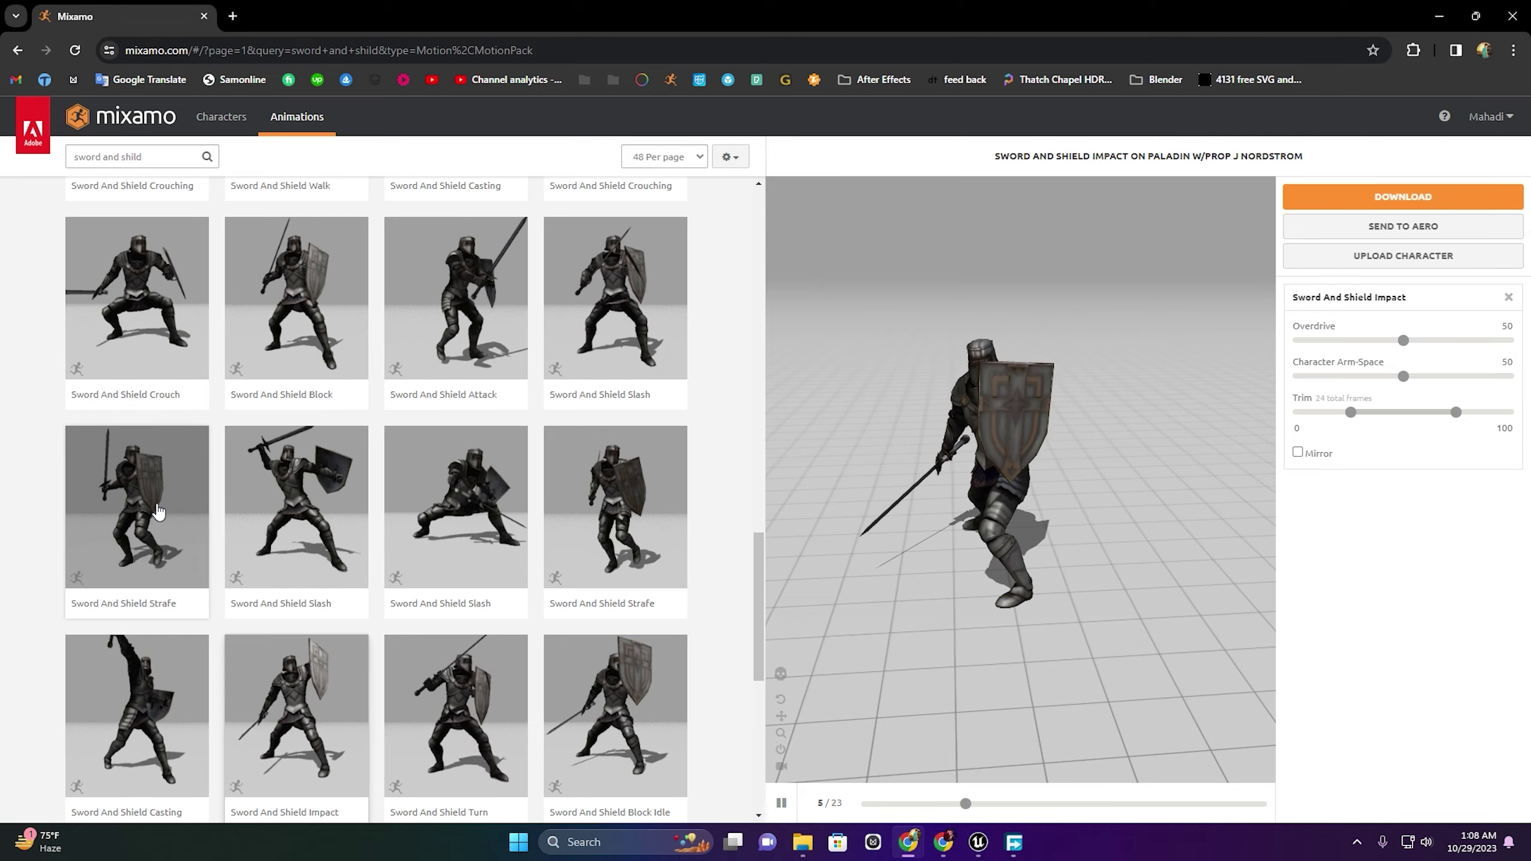
pyautogui.scroll(2, 160, 510)
pyautogui.click(616, 451)
pyautogui.click(616, 451)
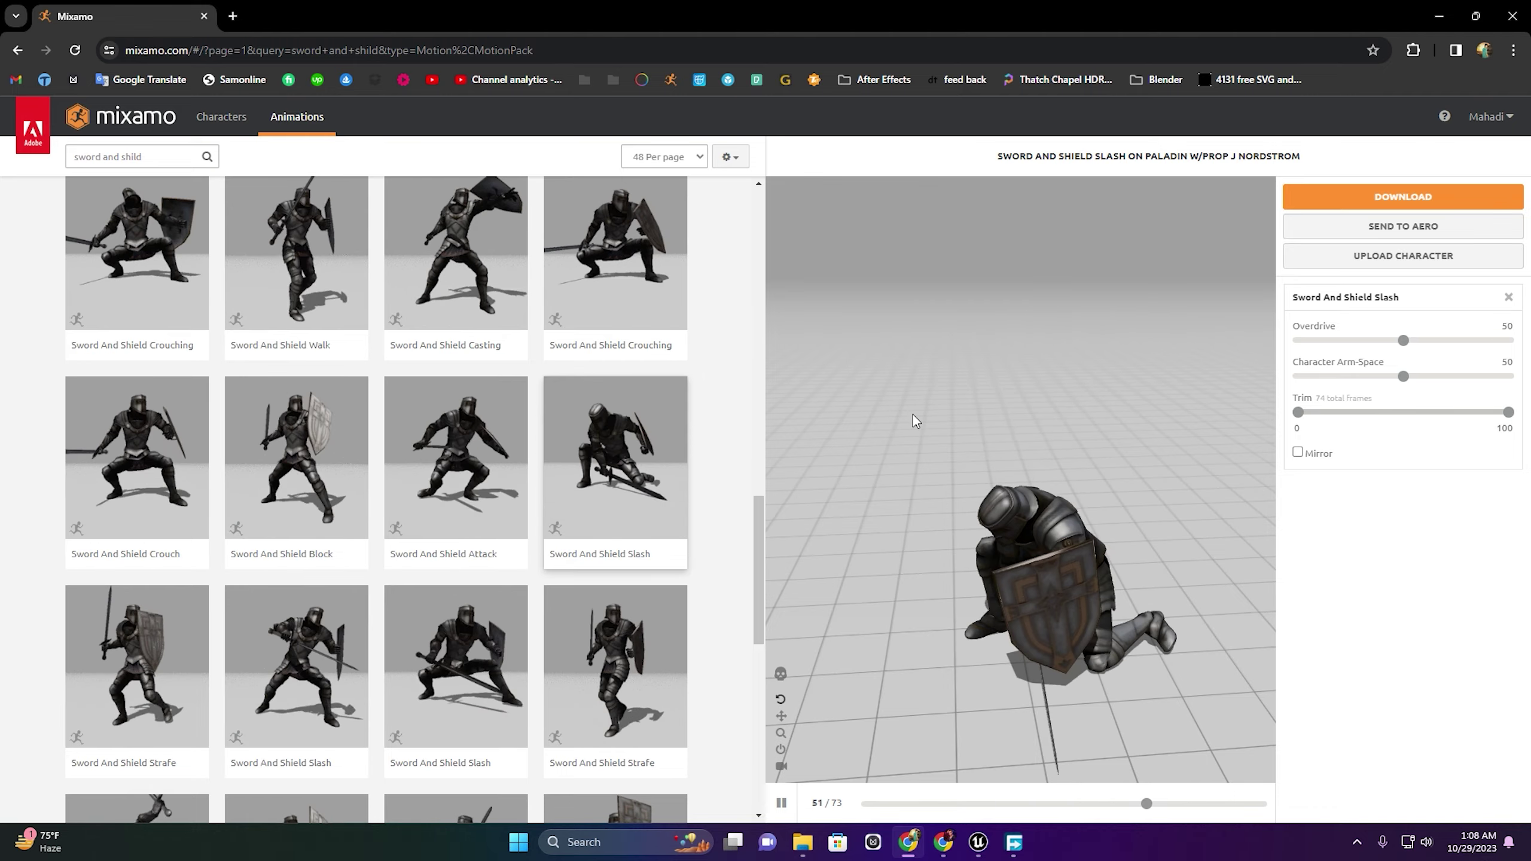
# Try the Sword And Shield Block animation, then settle on the Sword And Shield Attack preview.
pyautogui.click(455, 482)
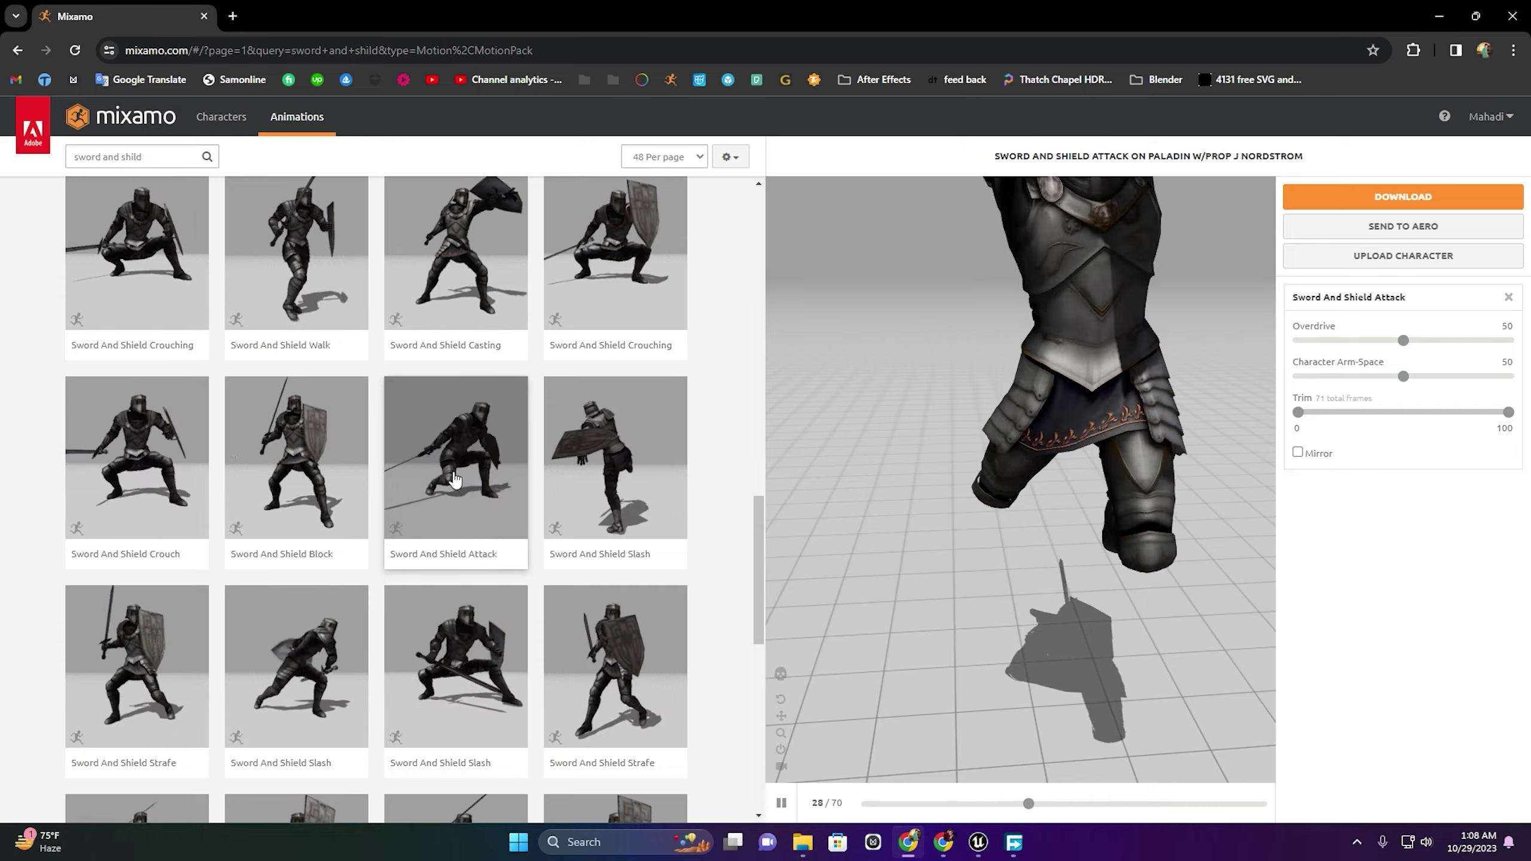
pyautogui.click(330, 483)
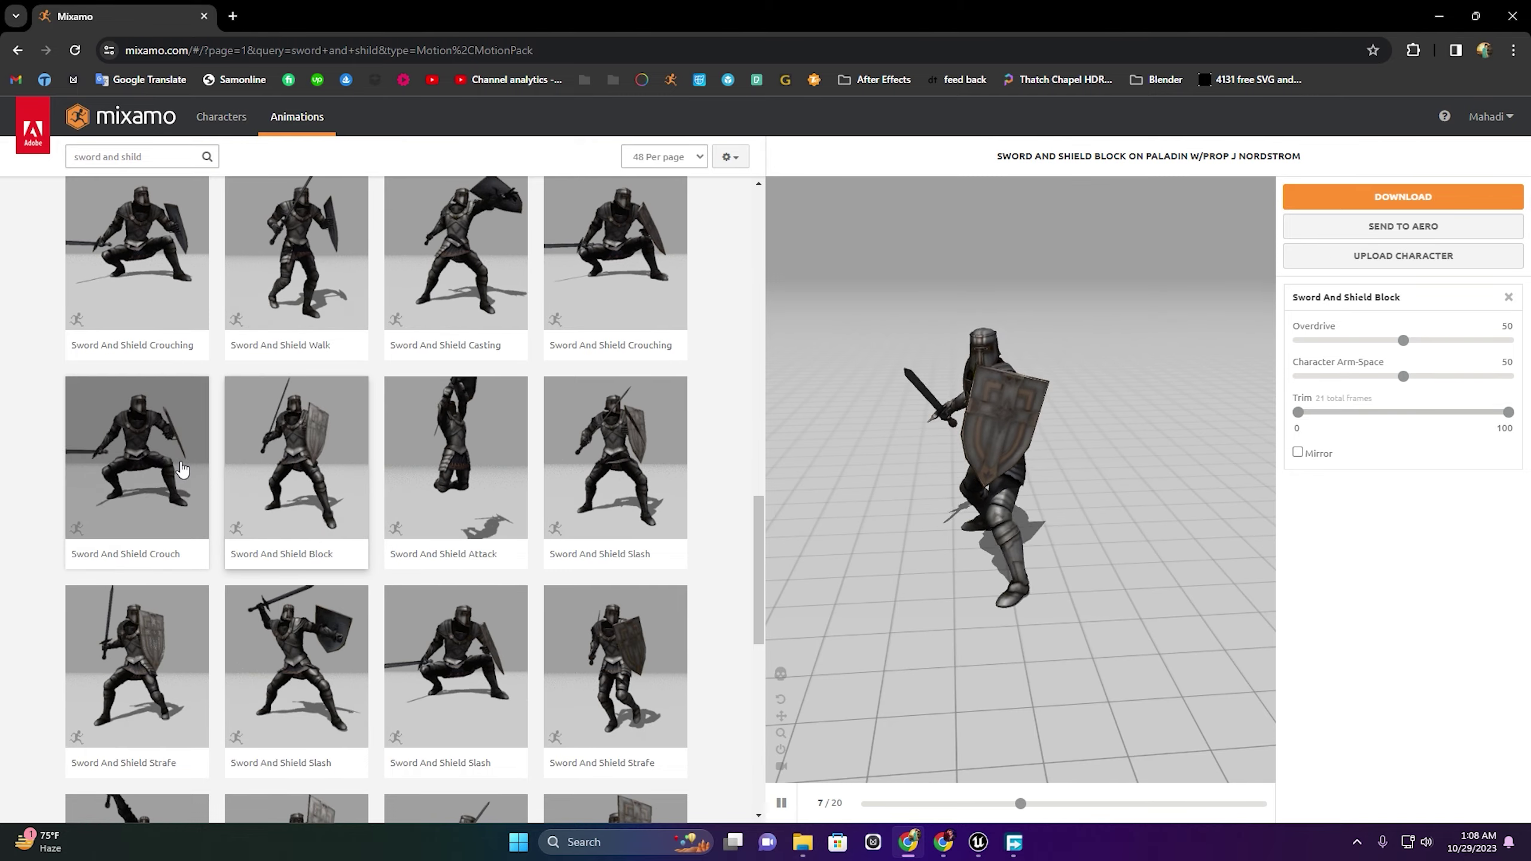
pyautogui.scroll(2, 304, 504)
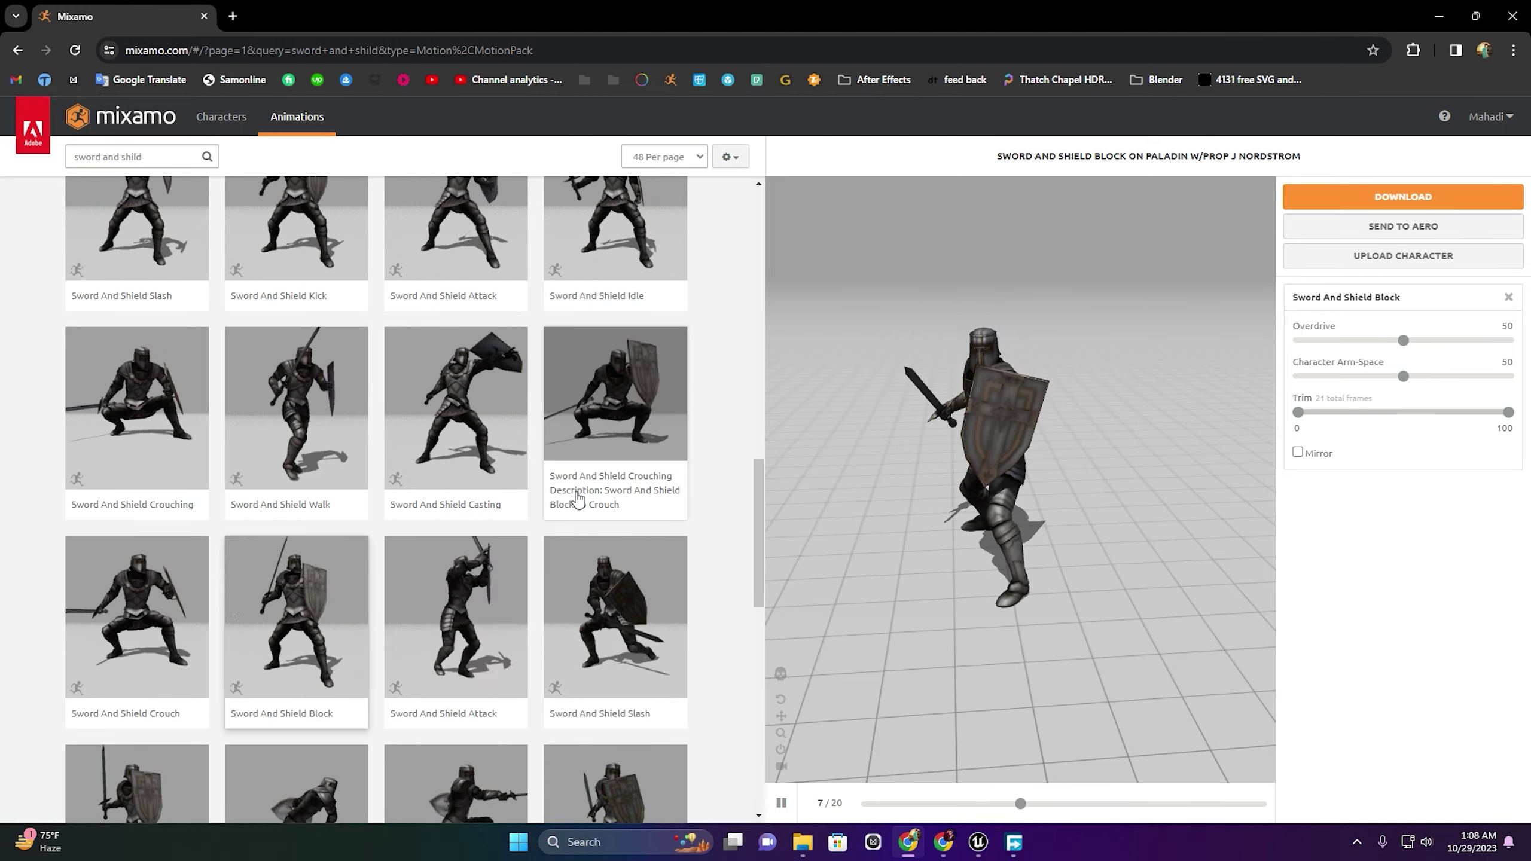
pyautogui.scroll(1, 578, 498)
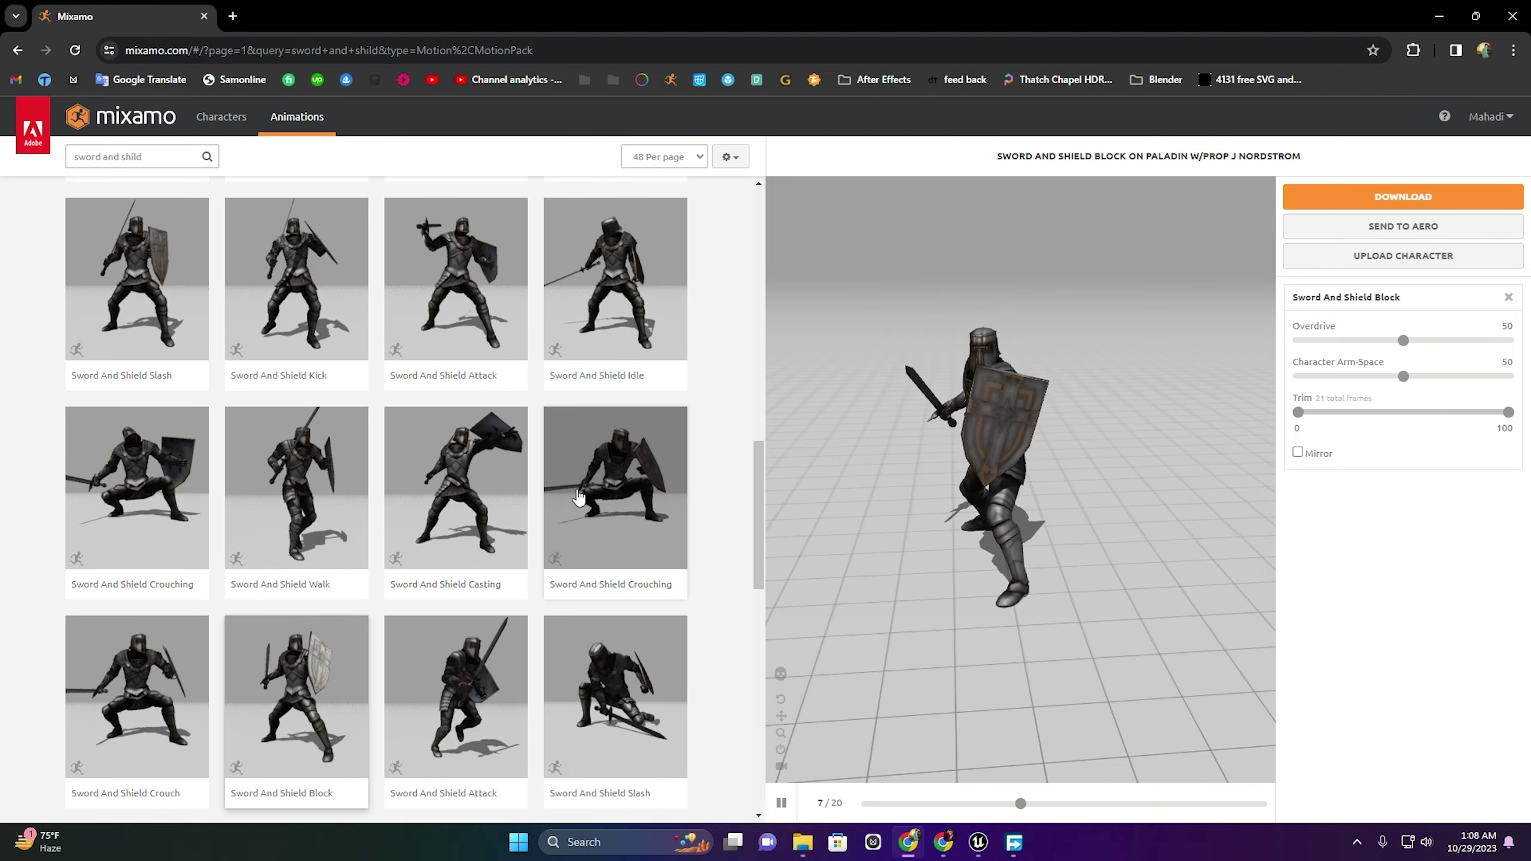
pyautogui.scroll(2, 577, 498)
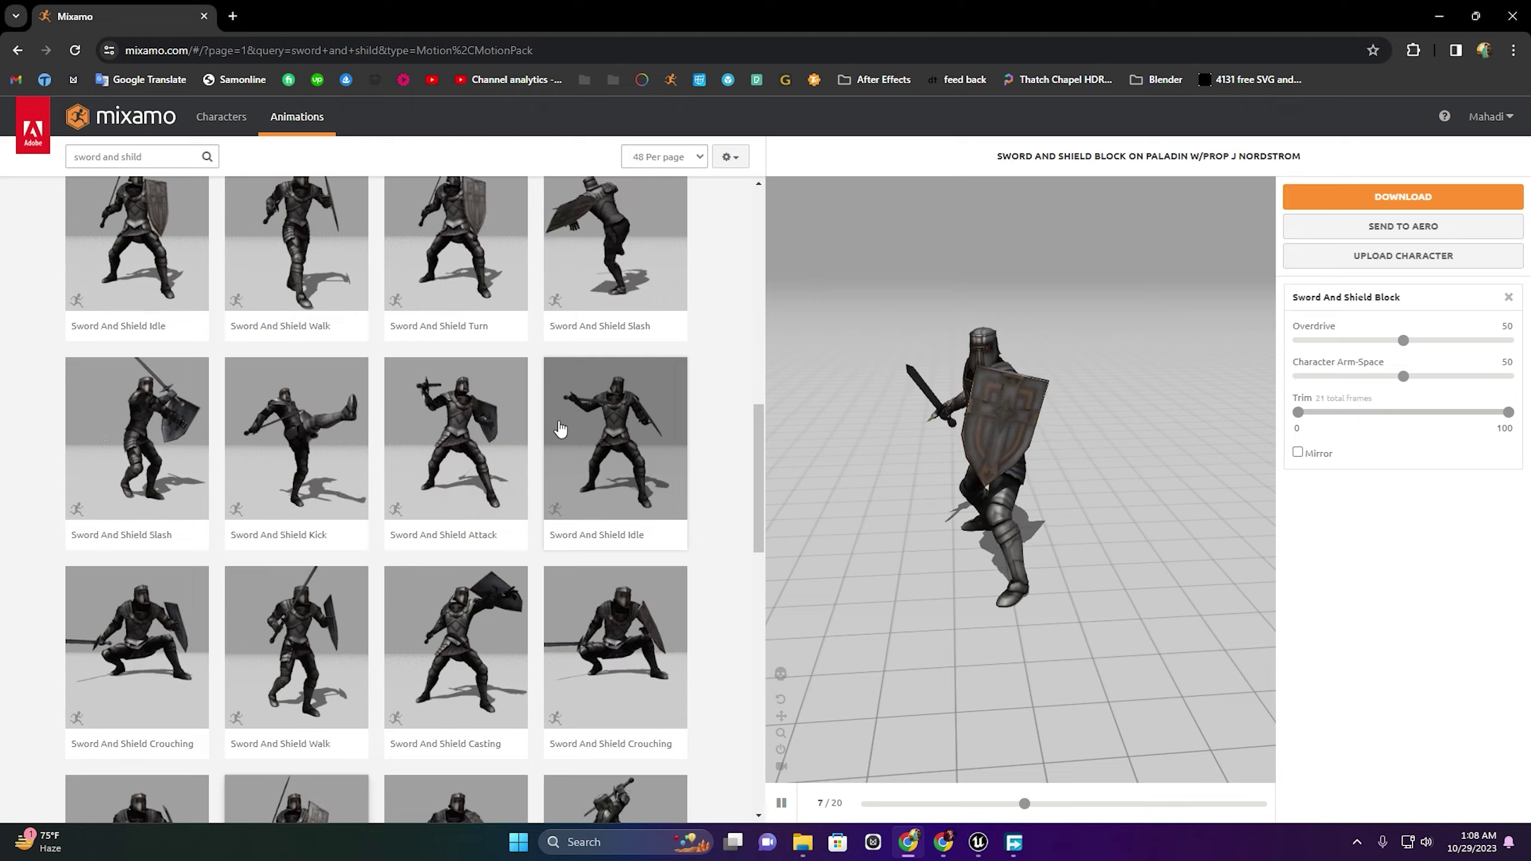
pyautogui.click(470, 440)
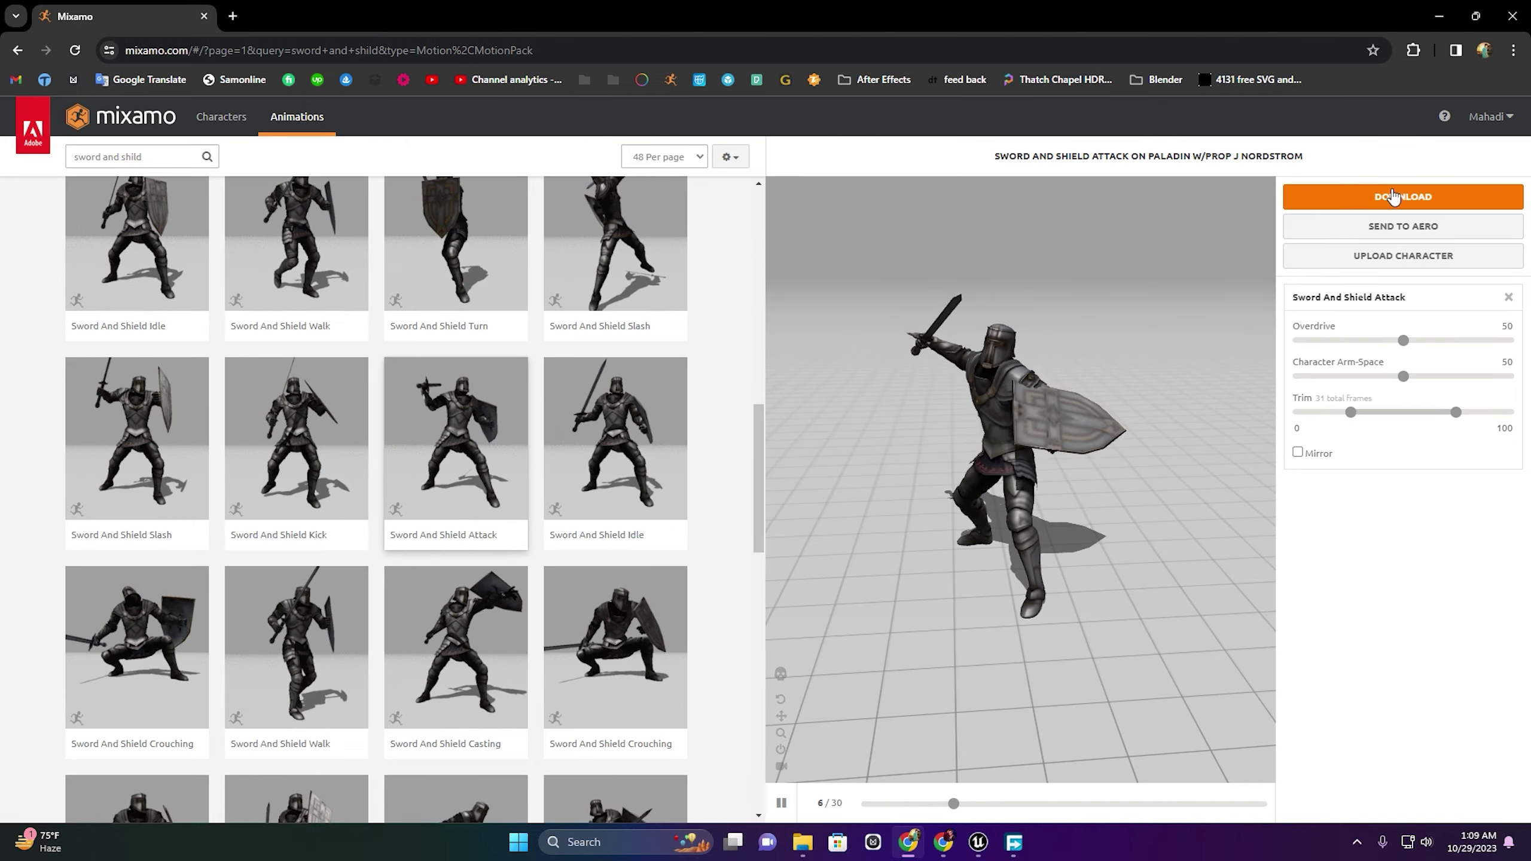
# Download the Sword And Shield Attack animation as FBX and confirm the file save.
pyautogui.click(1392, 197)
pyautogui.click(988, 379)
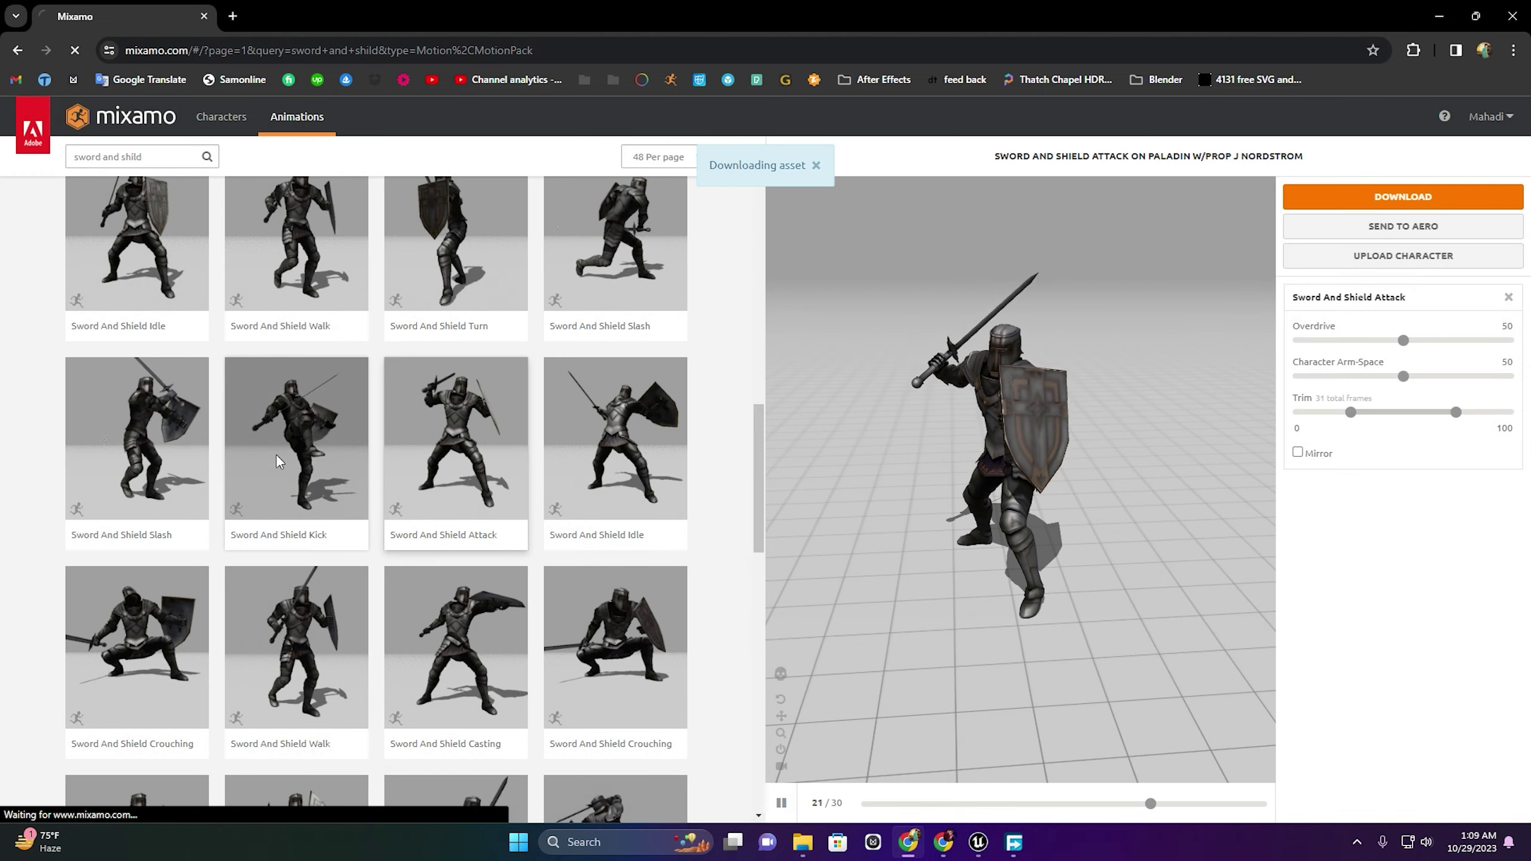
pyautogui.click(276, 460)
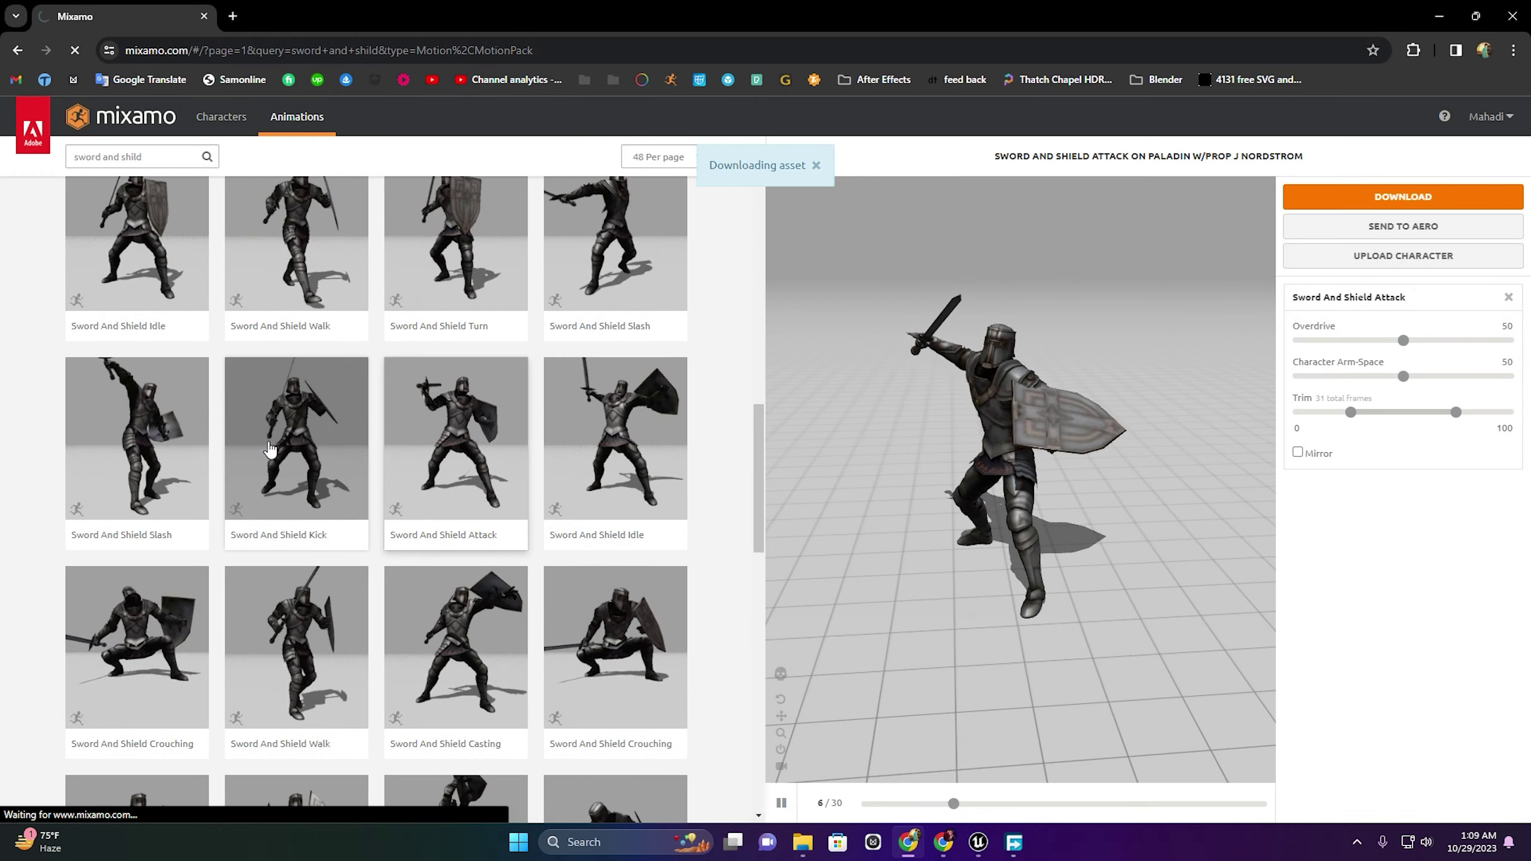
pyautogui.click(827, 466)
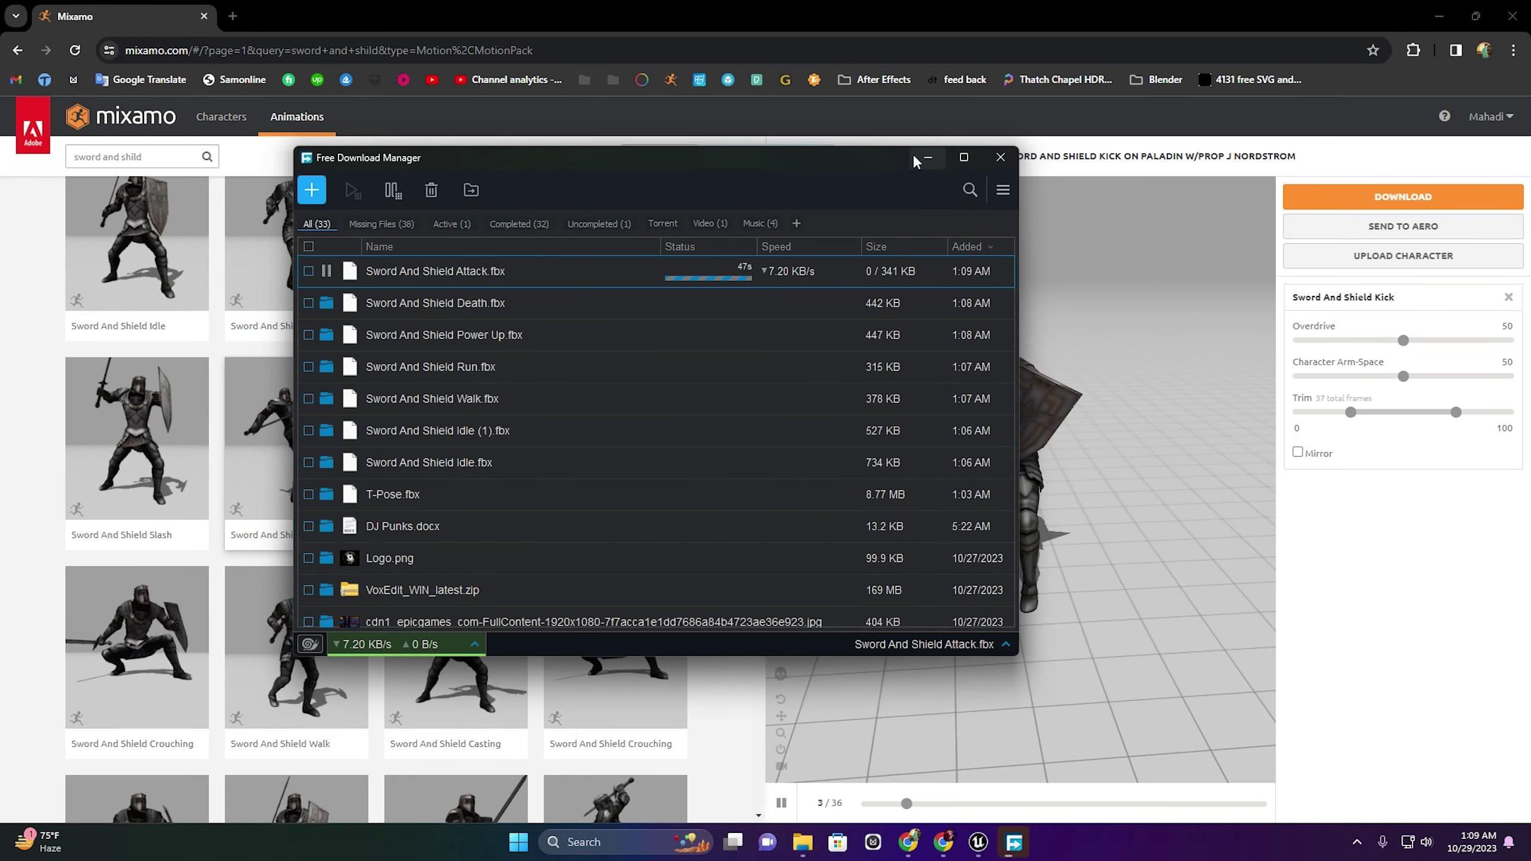
pyautogui.click(927, 157)
# Download the Sword And Shield Kick animation as FBX and confirm the file save.
pyautogui.click(1402, 197)
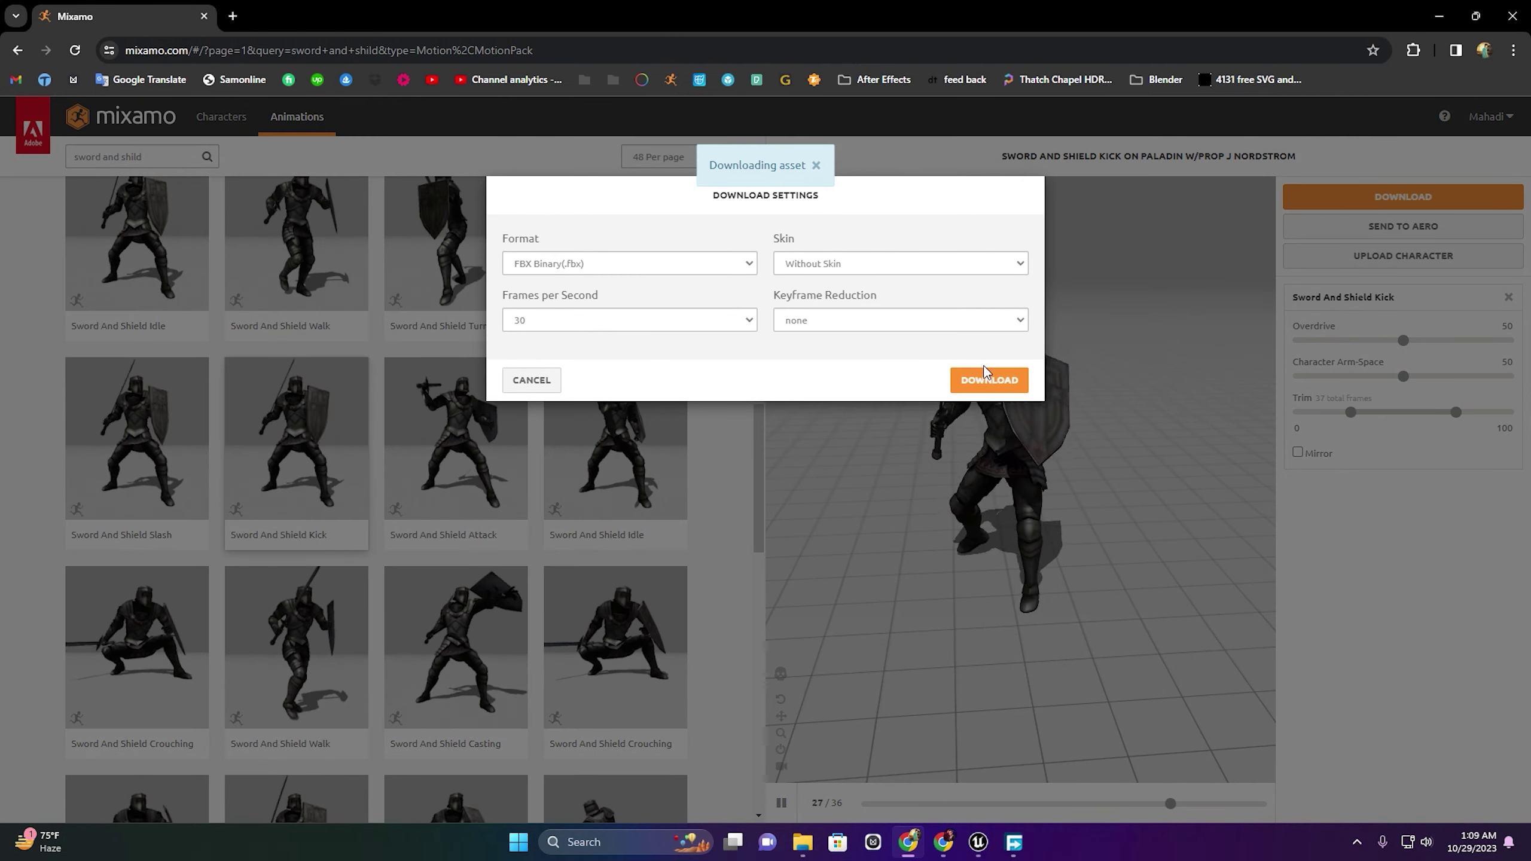
pyautogui.click(989, 380)
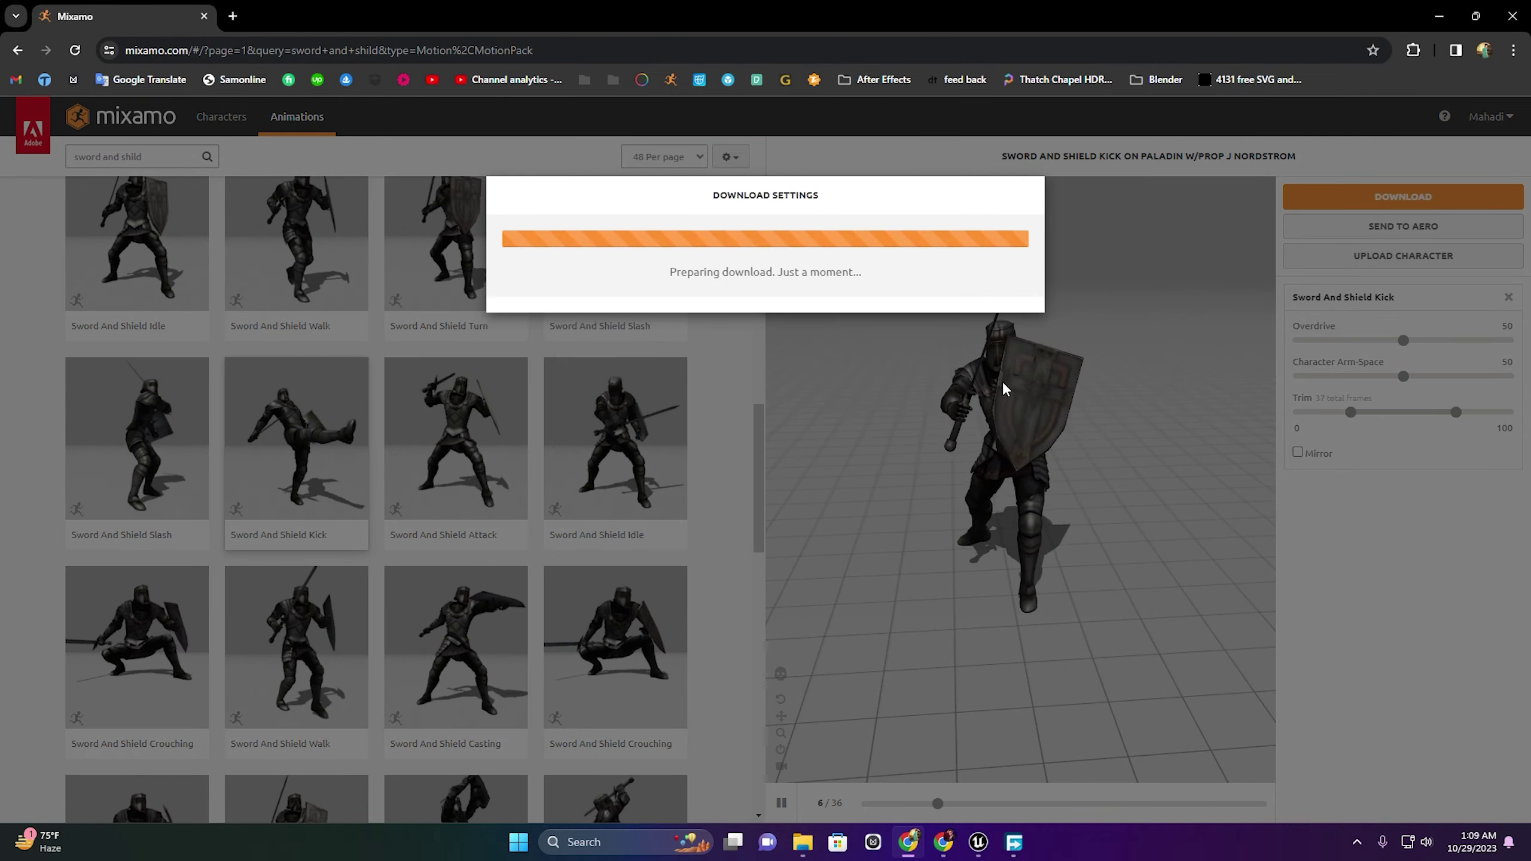
pyautogui.click(124, 415)
pyautogui.click(838, 470)
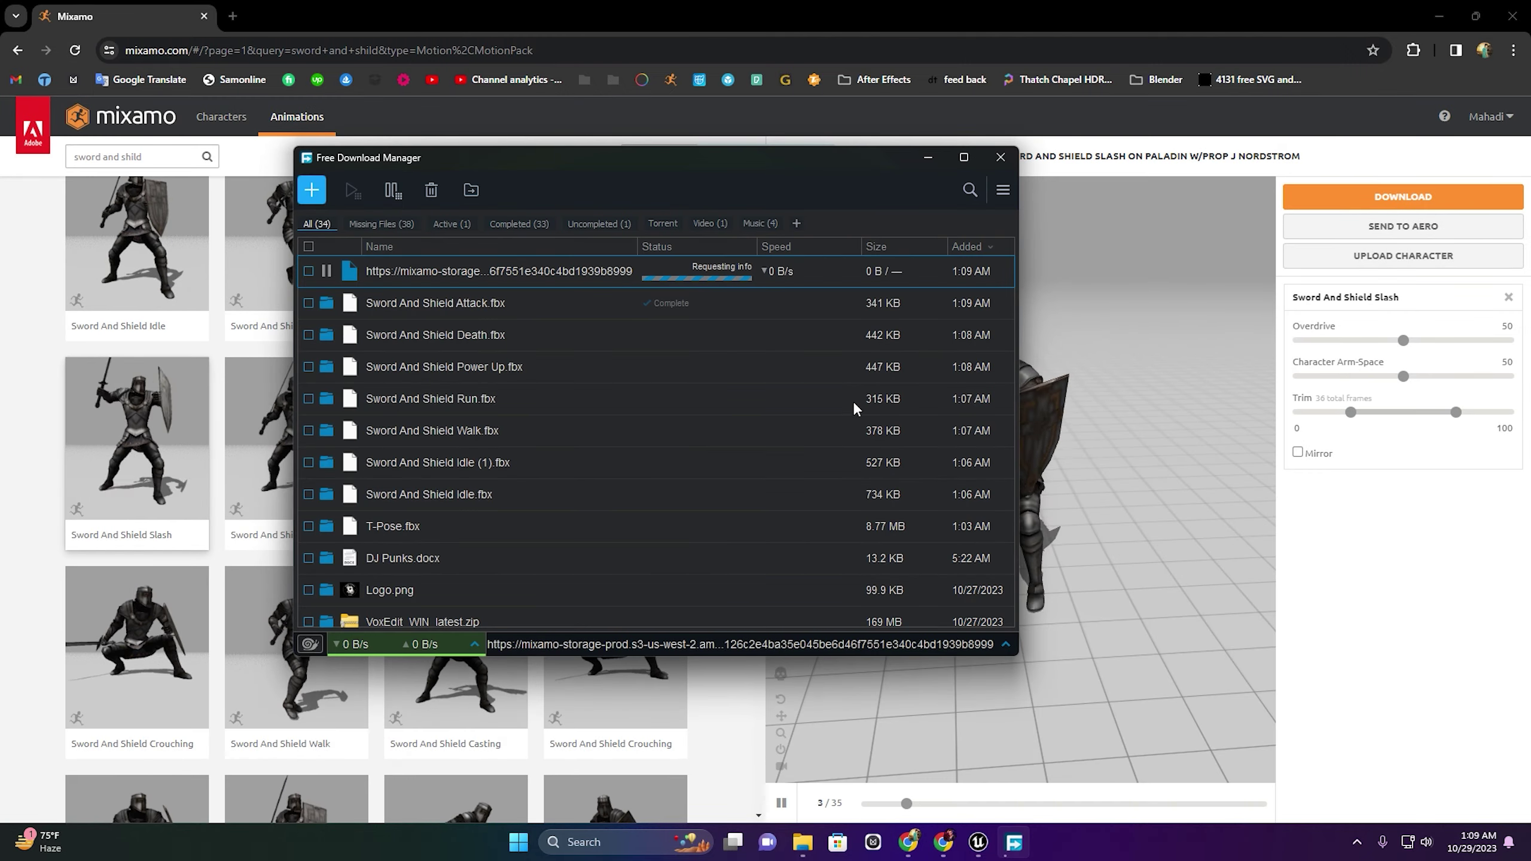
pyautogui.click(926, 159)
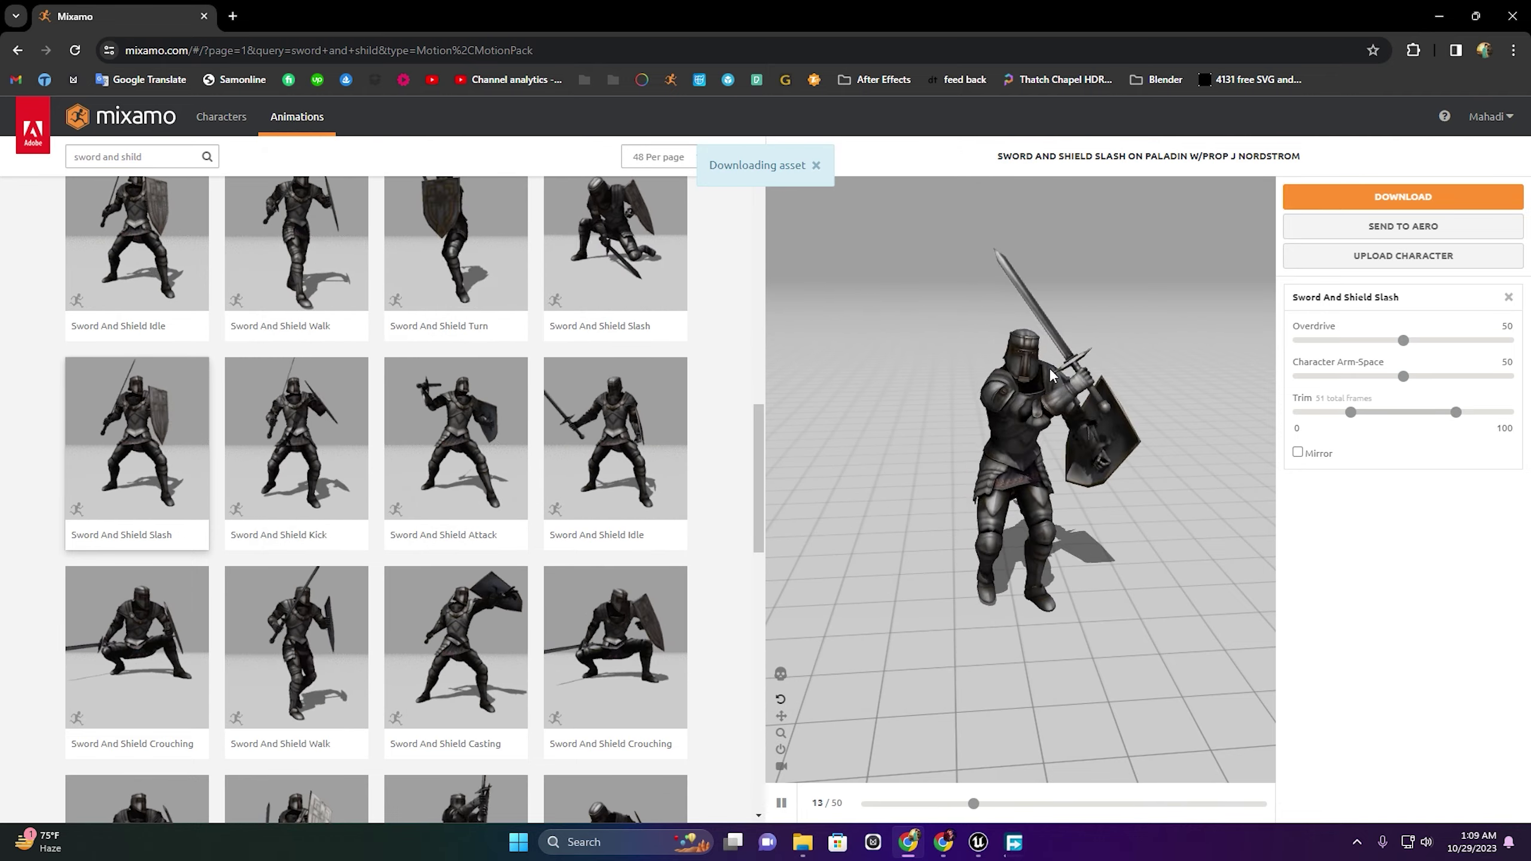
# Download Sword And Shield Slash.fbx and save it to Downloads.
pyautogui.click(1312, 207)
pyautogui.click(981, 375)
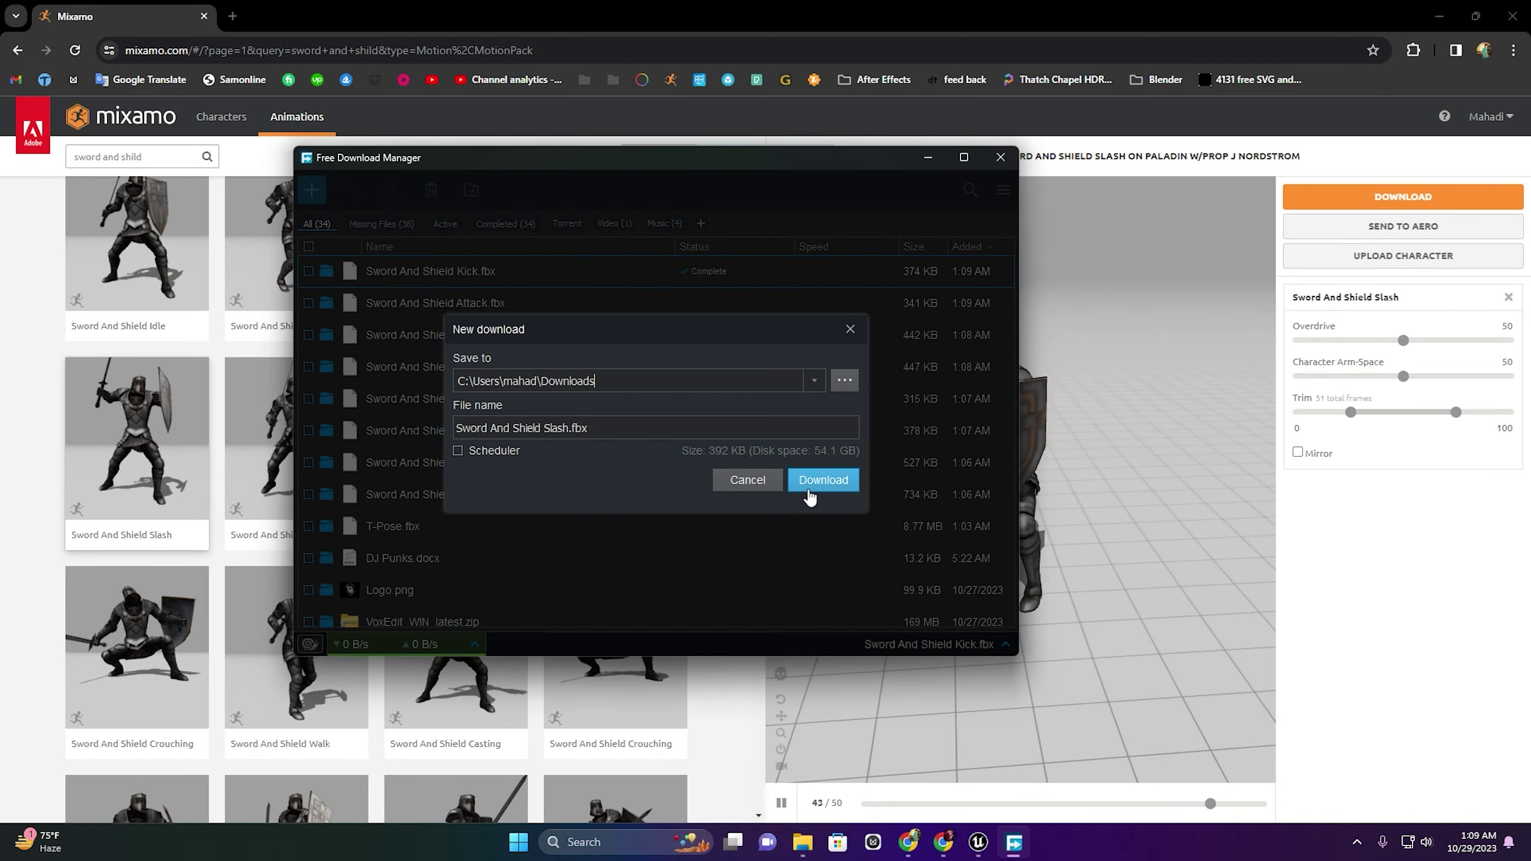
pyautogui.click(813, 480)
pyautogui.click(730, 37)
pyautogui.scroll(3, 605, 581)
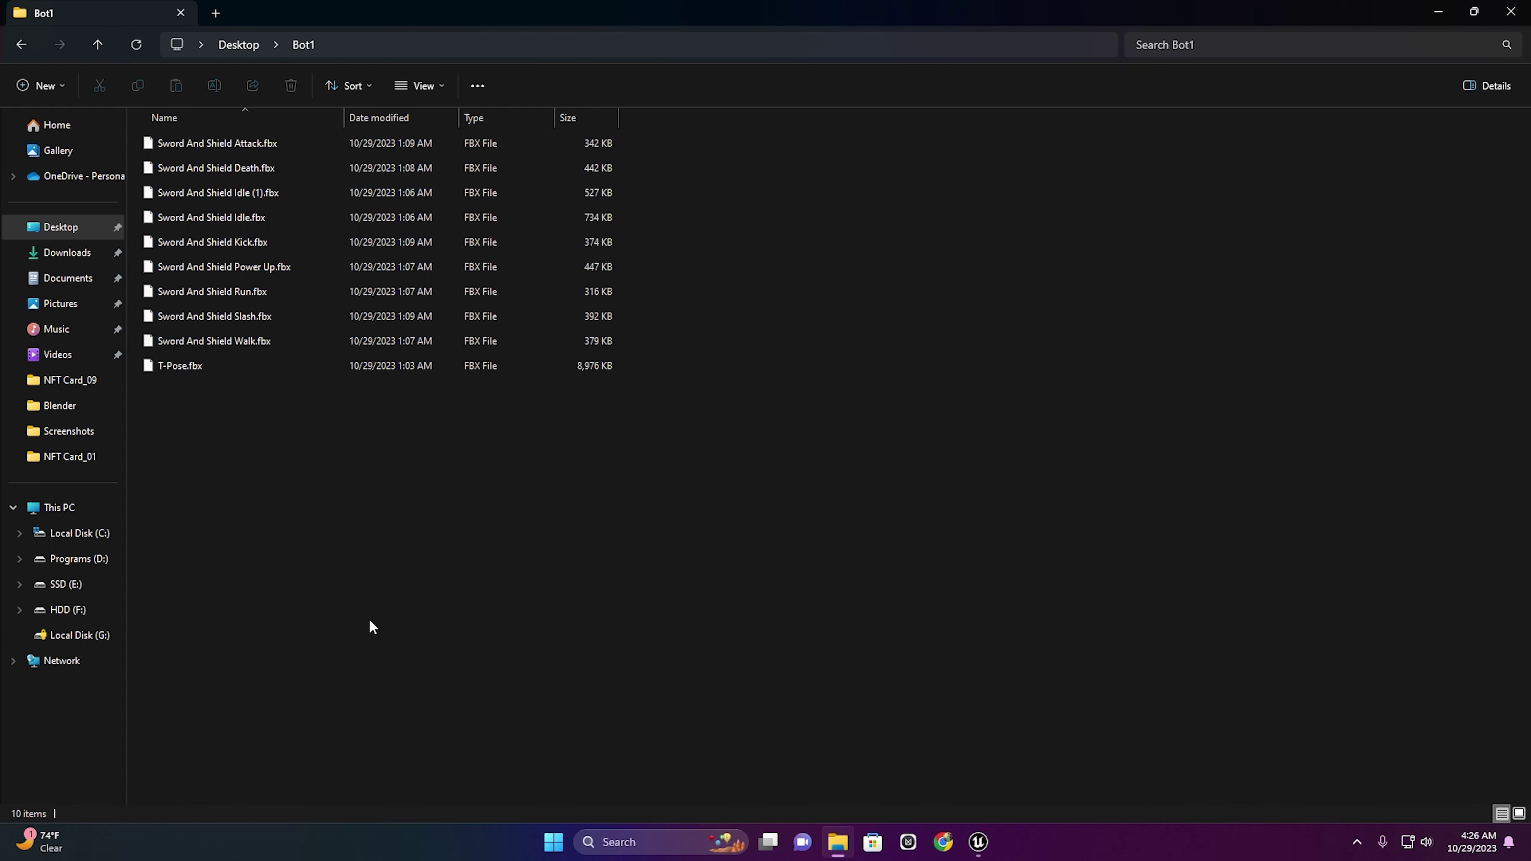
# Check the FBX files in Desktop > Bot1 and dismiss the app chooser for T-Pose.fbx.
pyautogui.moveTo(386, 675); pyautogui.dragTo(350, 188)
pyautogui.click(249, 409)
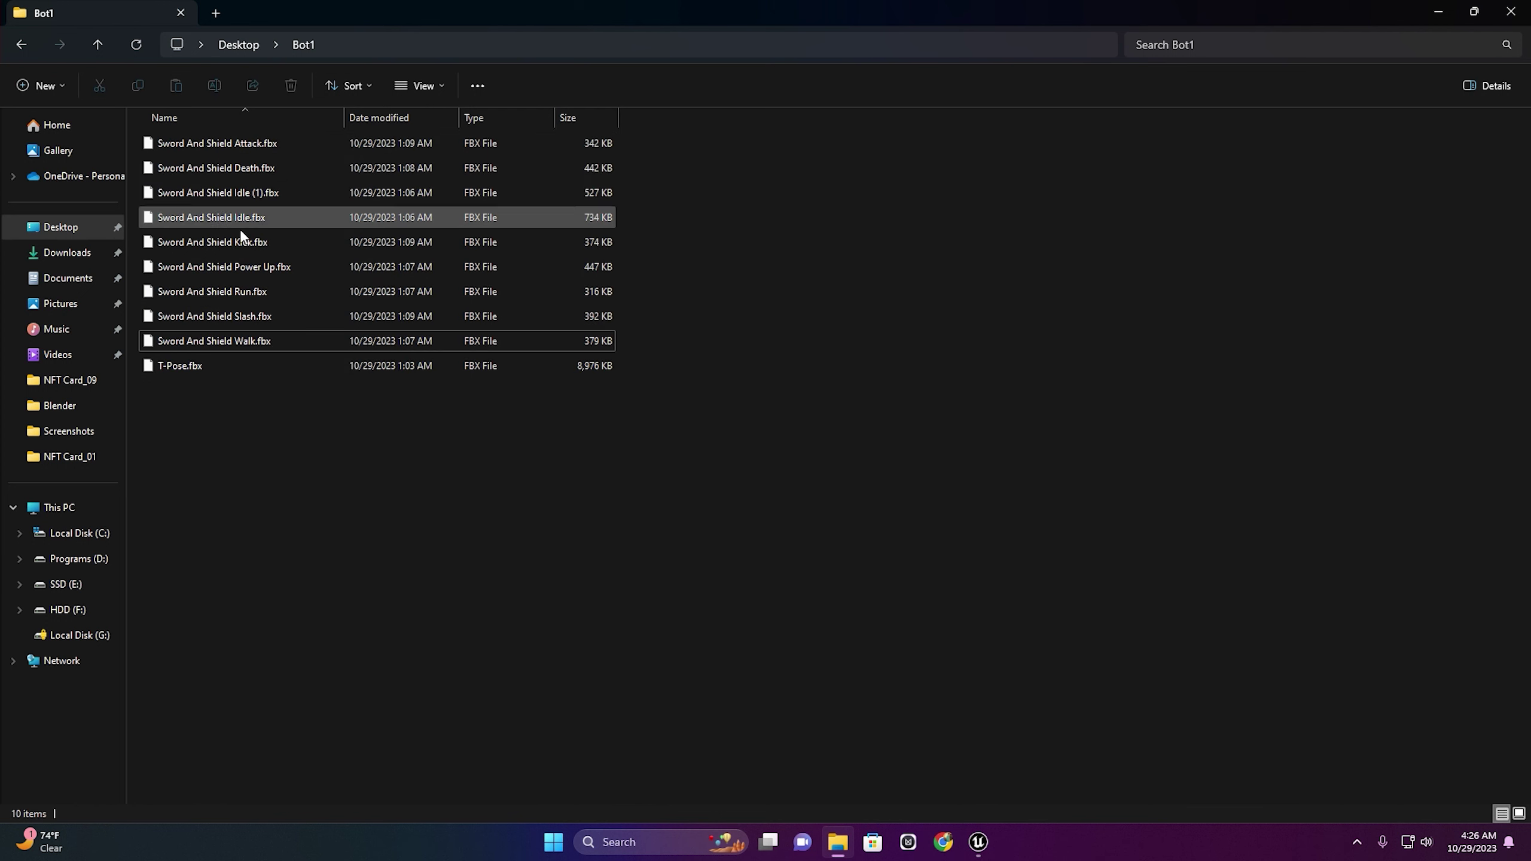
pyautogui.doubleClick(196, 366)
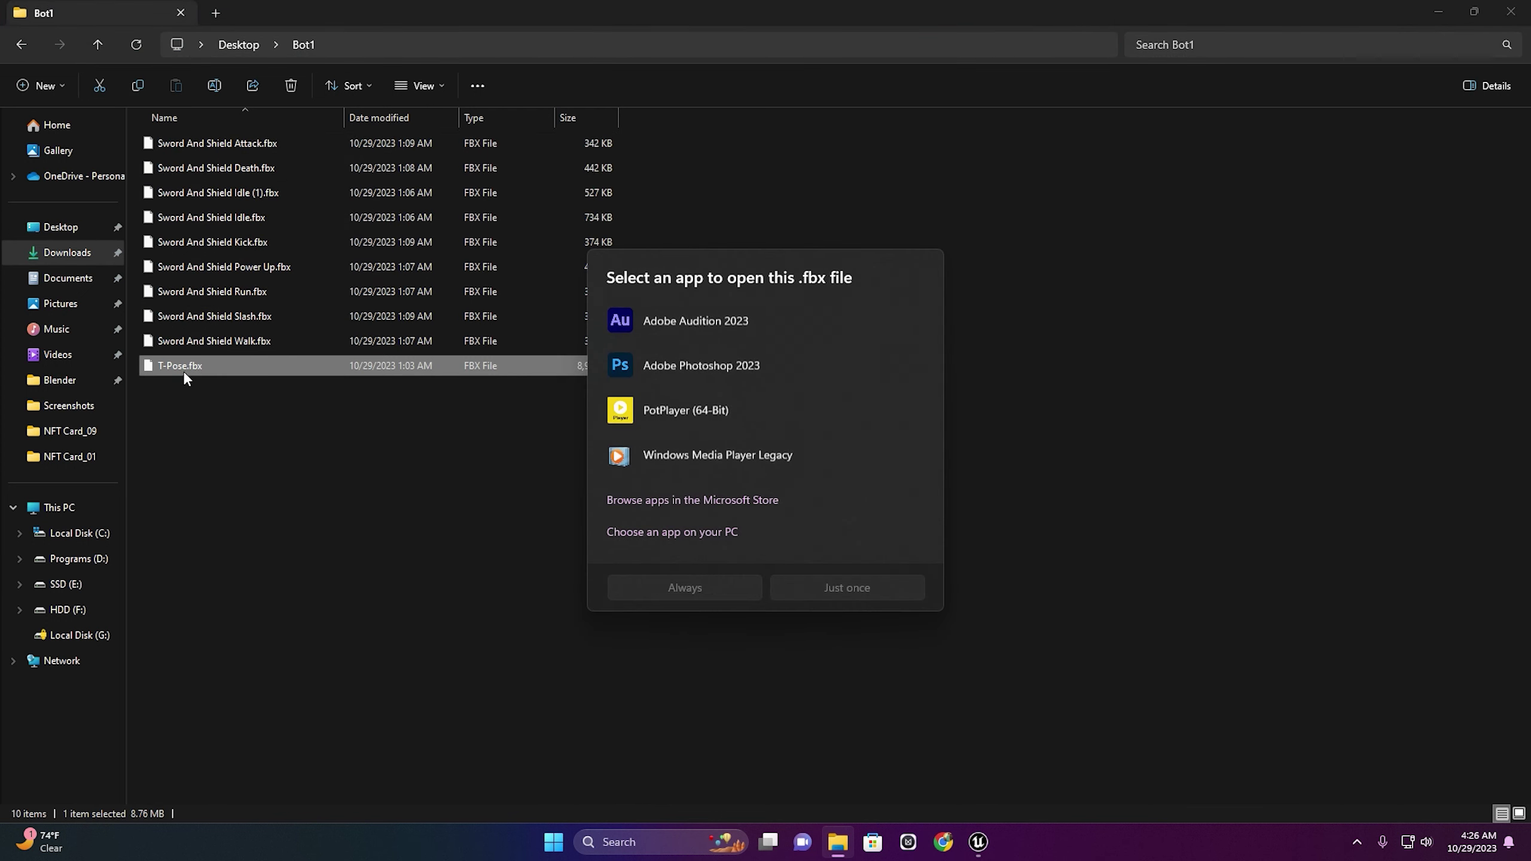
pyautogui.click(473, 533)
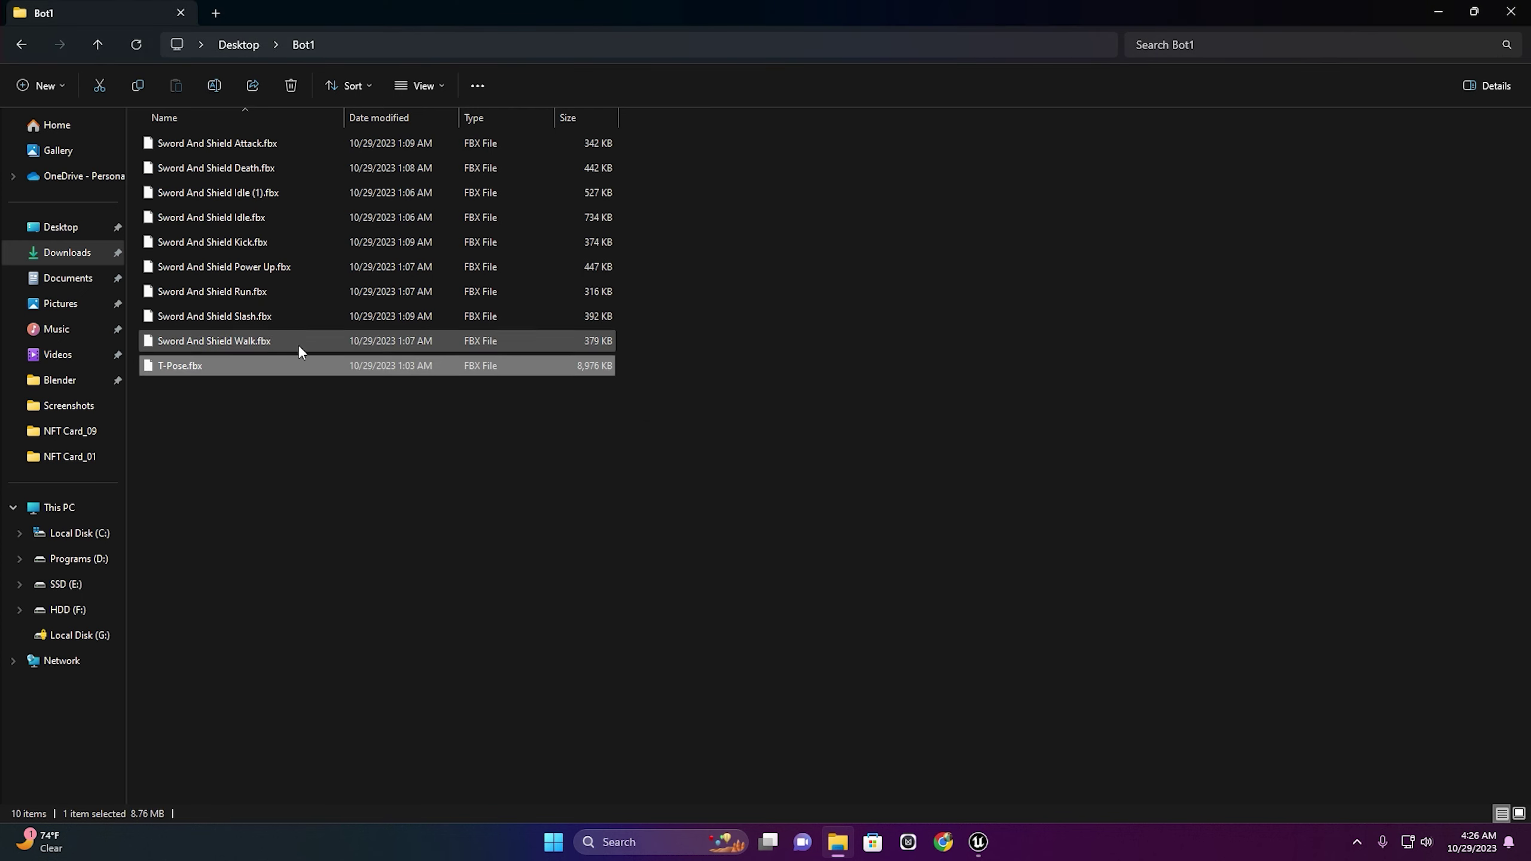
# Create a folder named Bot_1 under Content in the Unreal content browser.
pyautogui.click(977, 842)
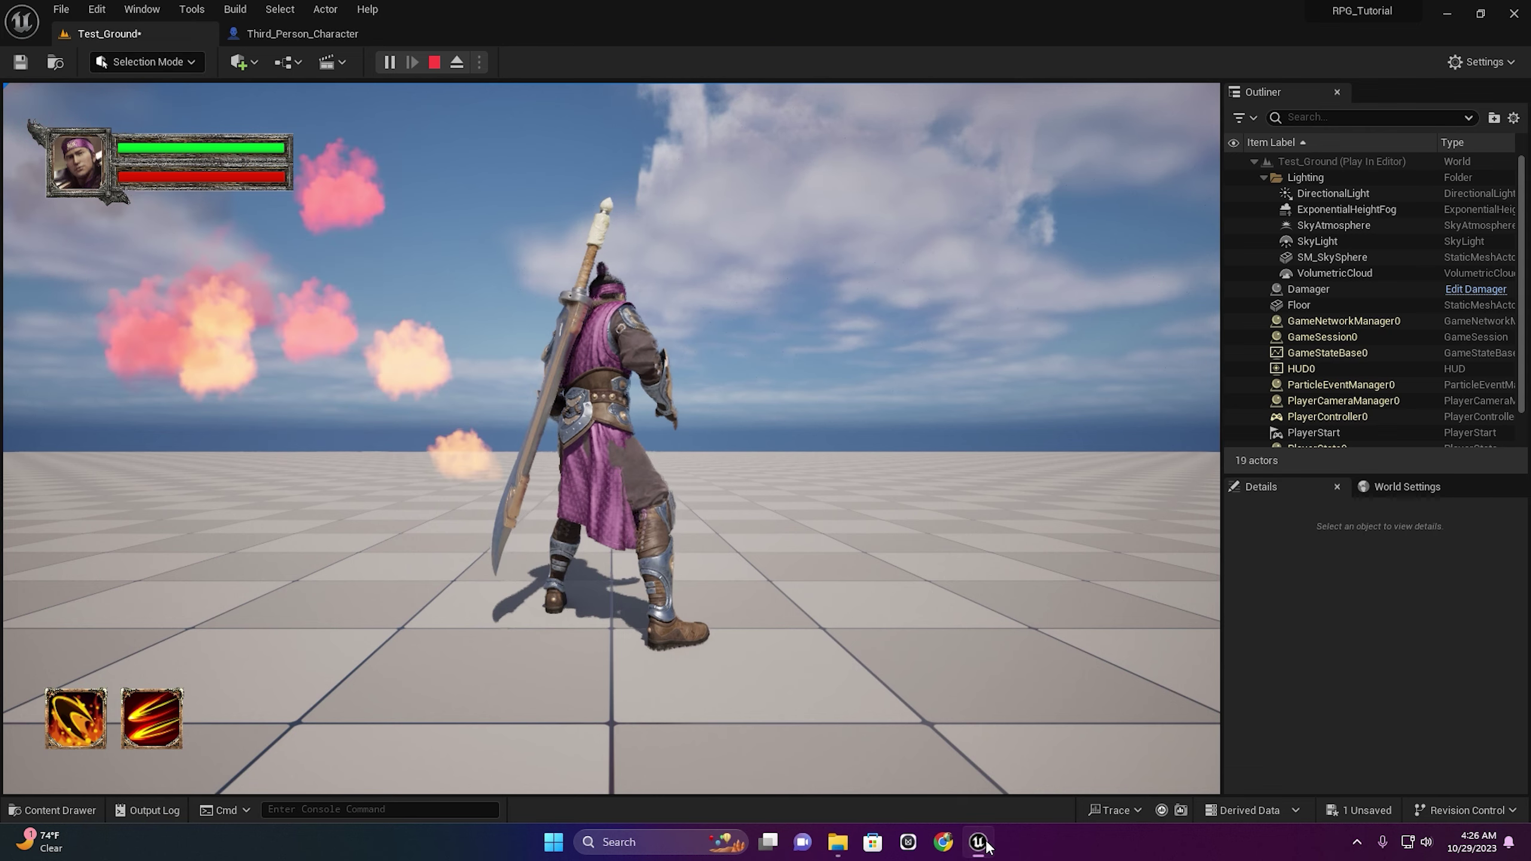
pyautogui.click(53, 810)
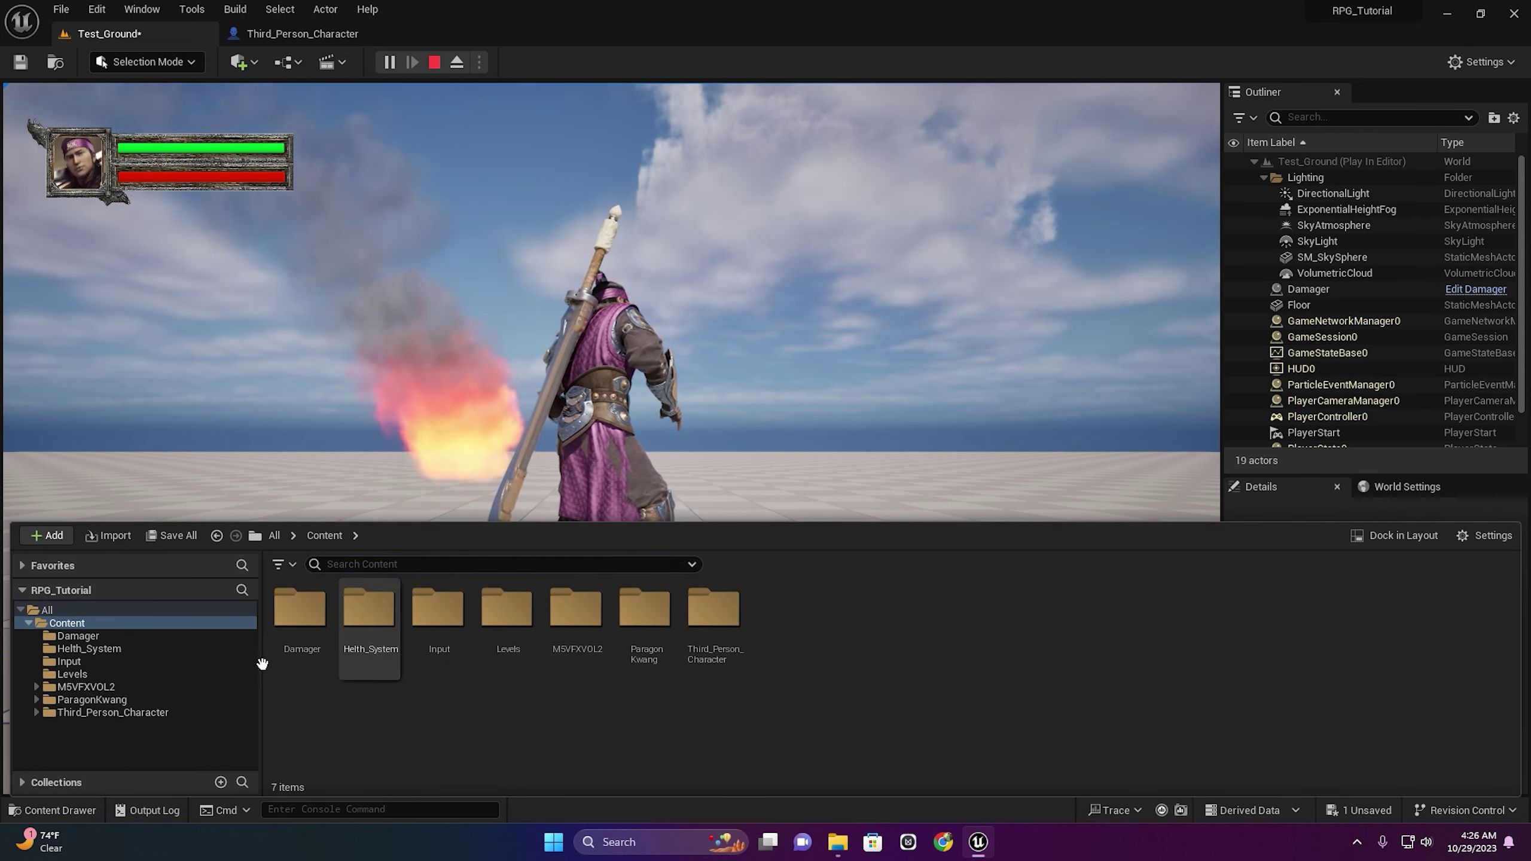
pyautogui.click(88, 610)
pyautogui.click(297, 614)
pyautogui.doubleClick(297, 614)
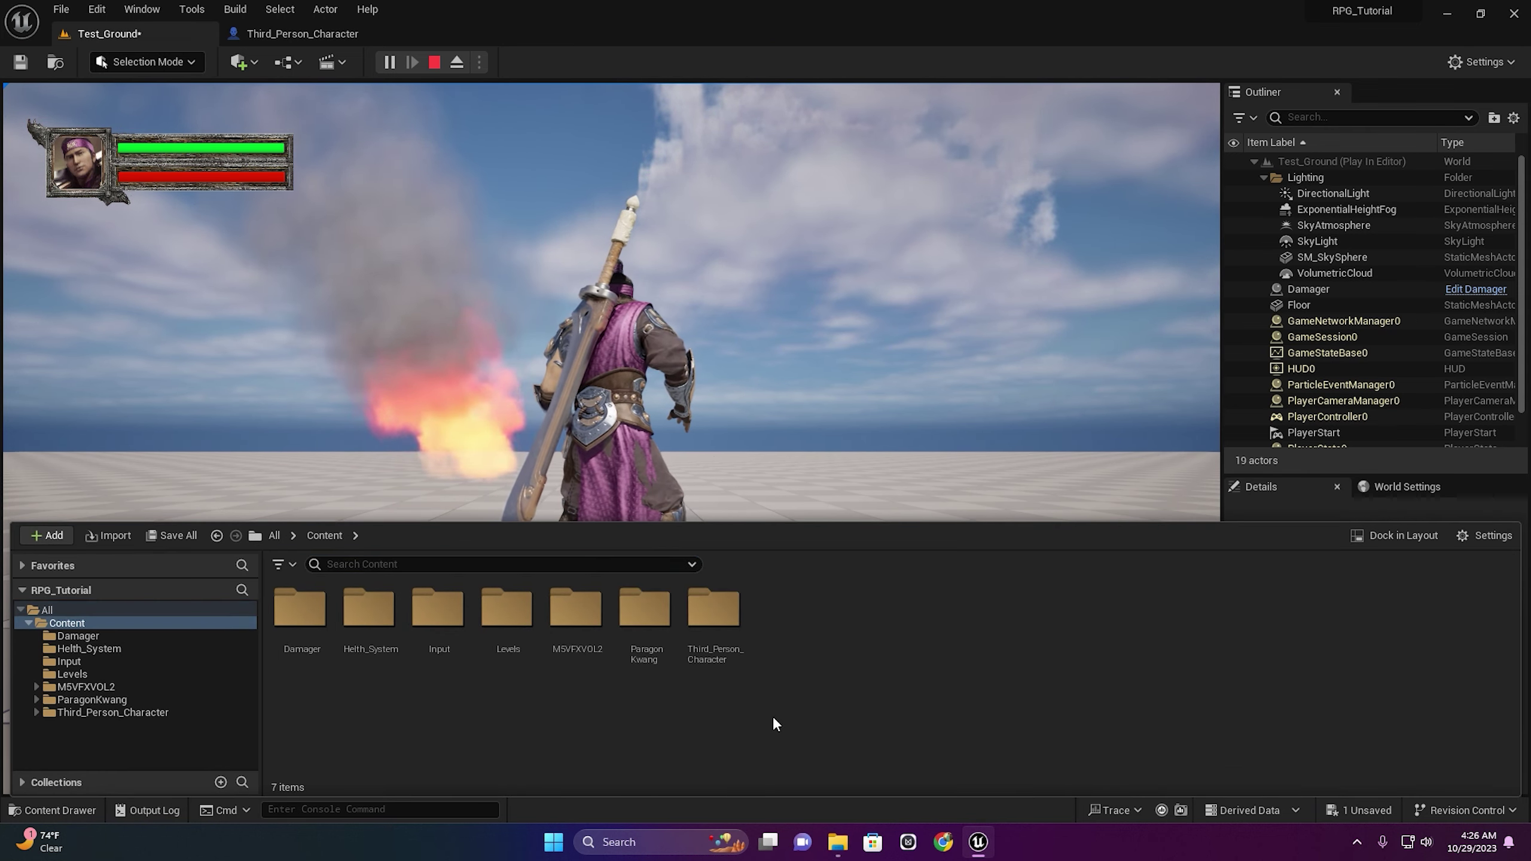
pyautogui.rightClick(861, 683)
pyautogui.click(984, 173)
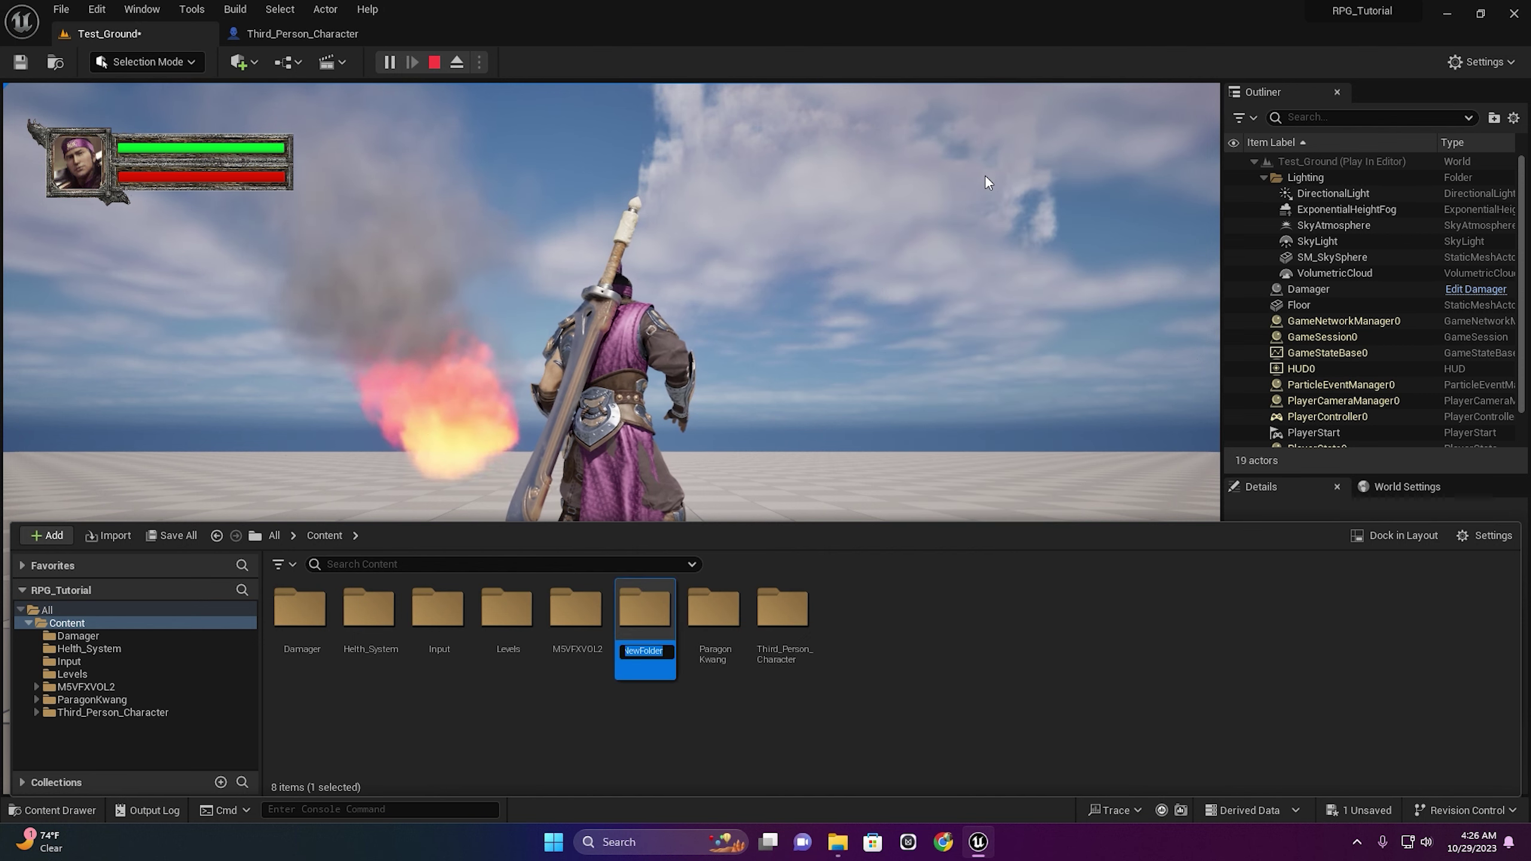
pyautogui.write('Bot_')
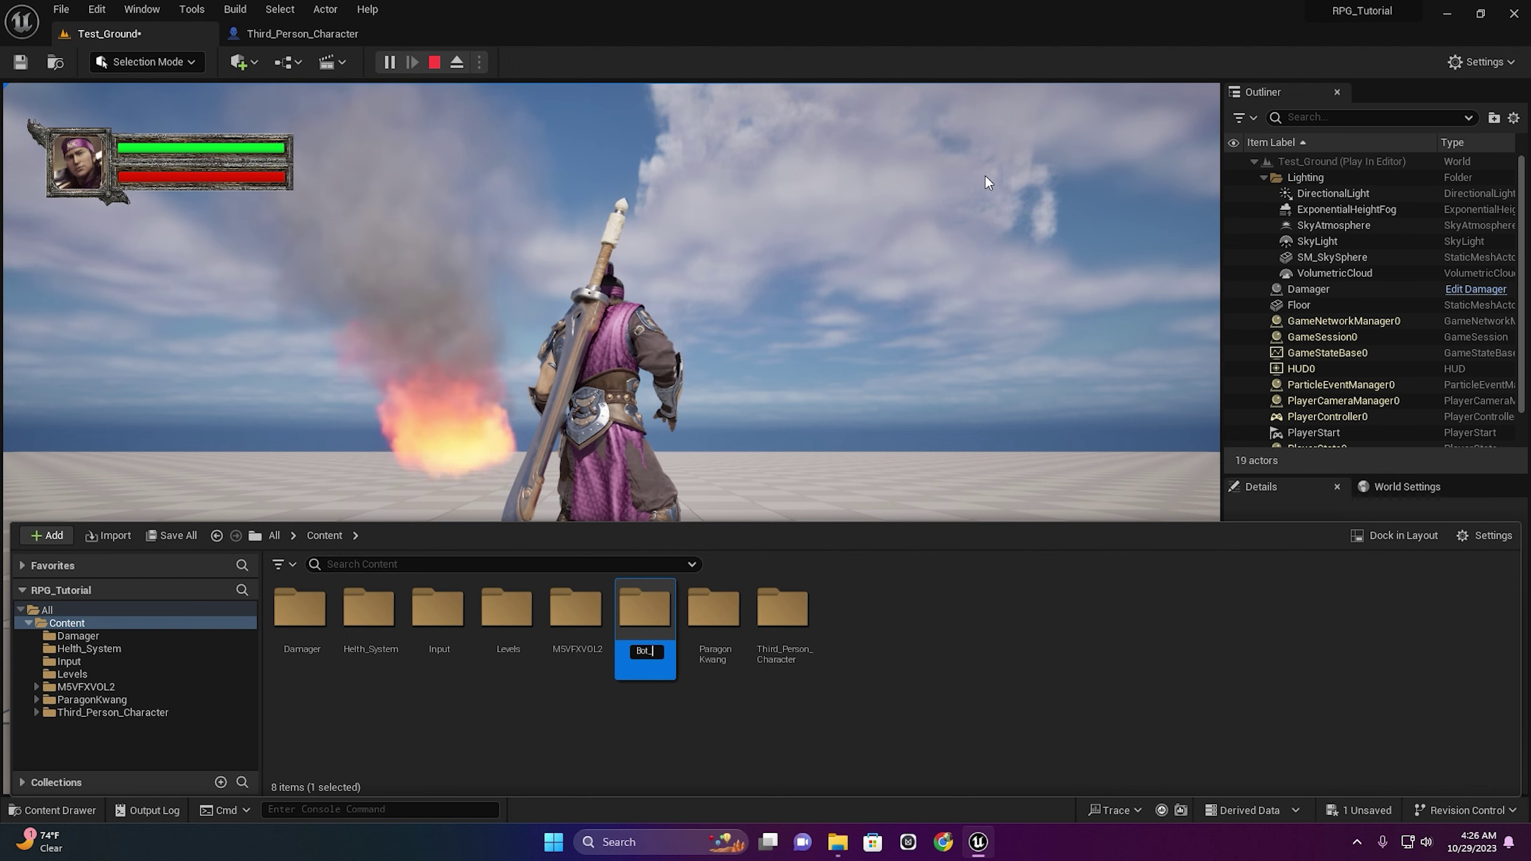
pyautogui.write('1')
pyautogui.press('Return')
pyautogui.press('Return')
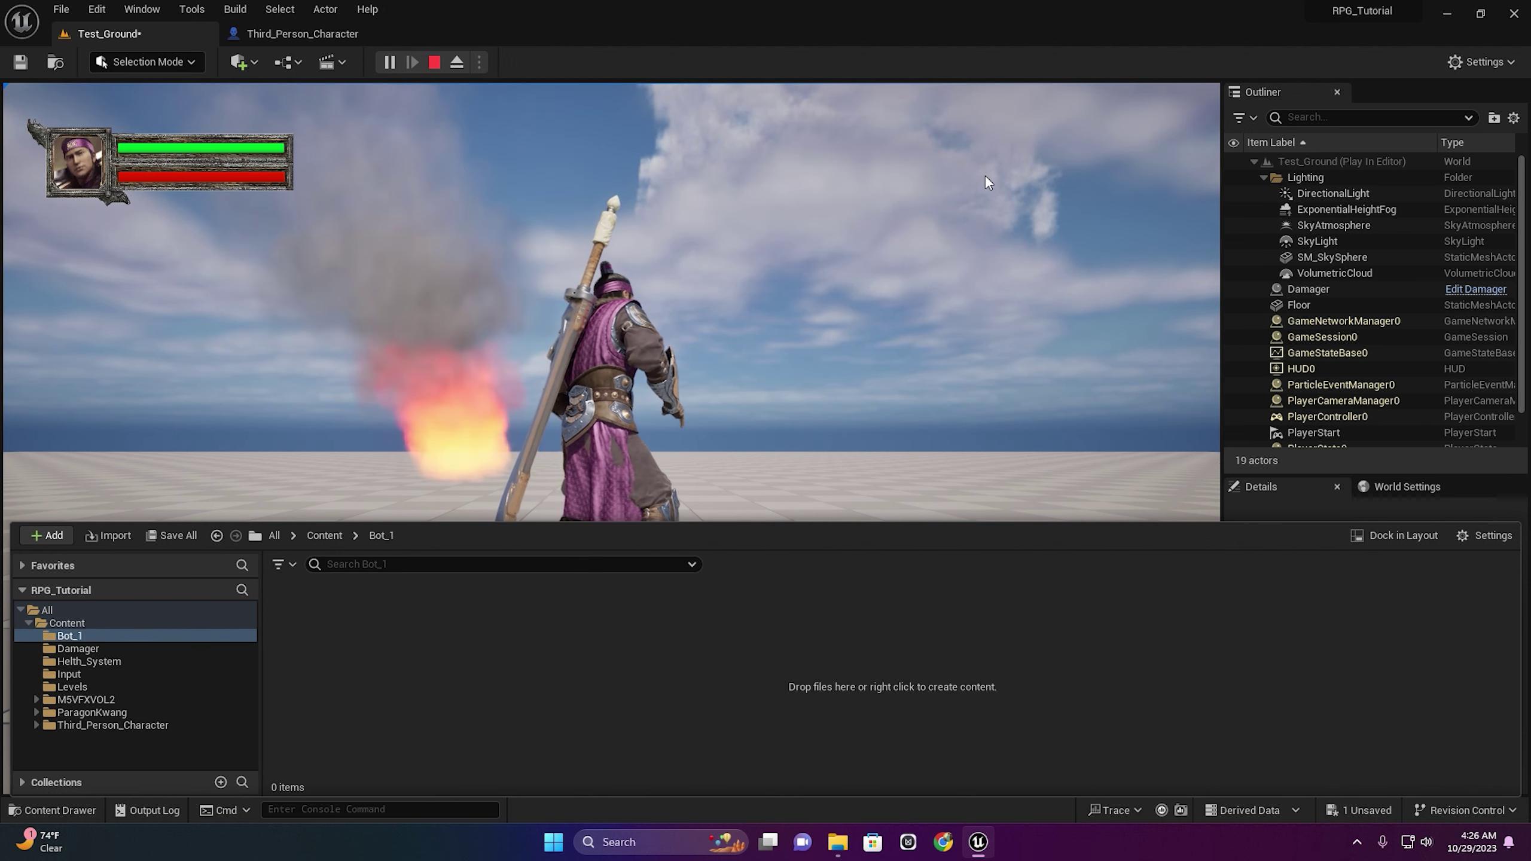
# Add a new folder named Bot inside Bot_1.
pyautogui.rightClick(401, 629)
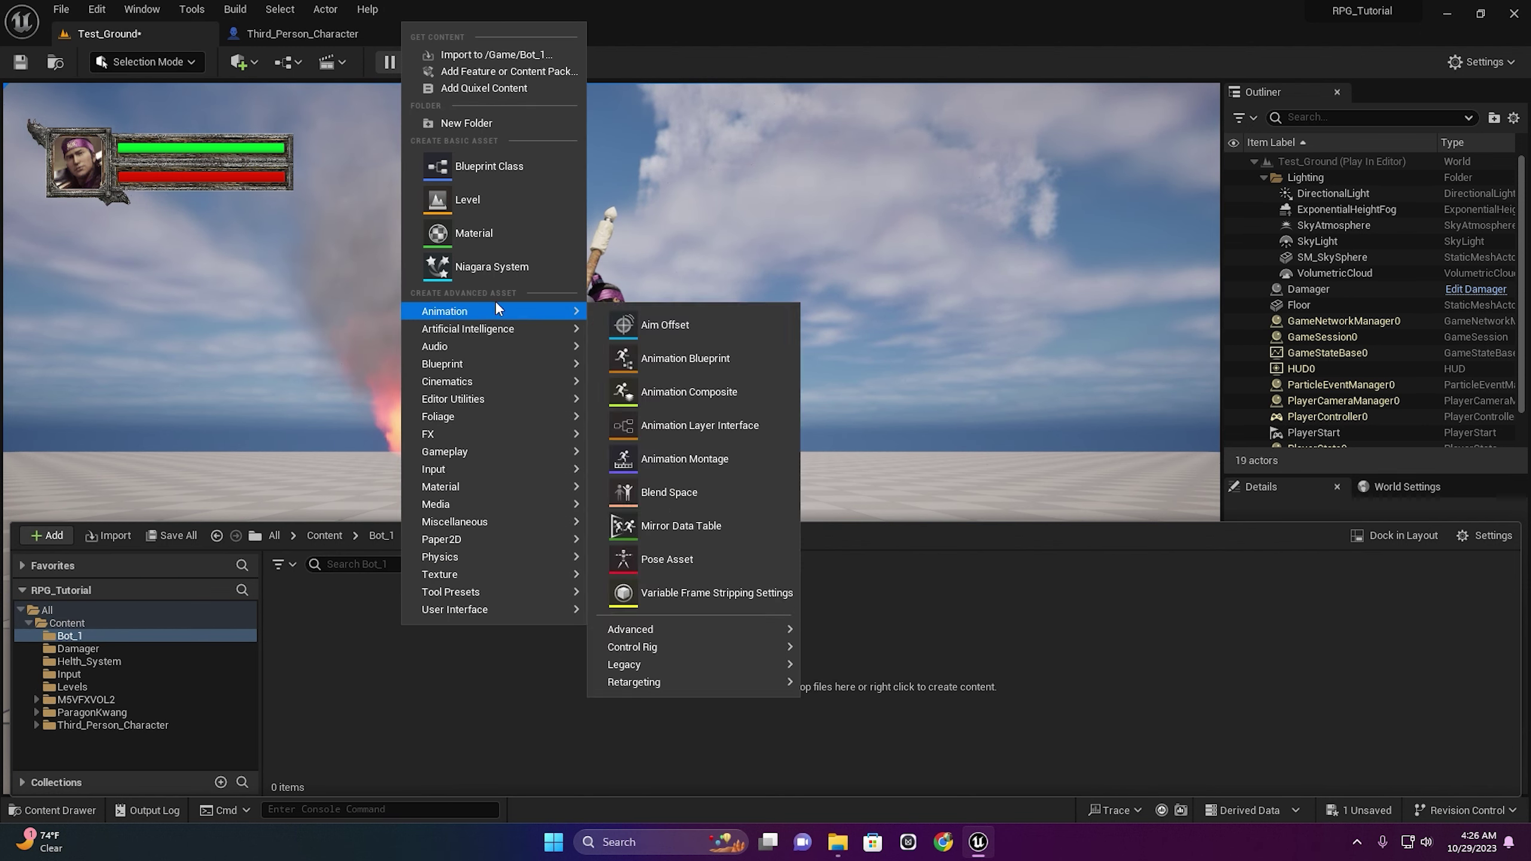
pyautogui.click(476, 123)
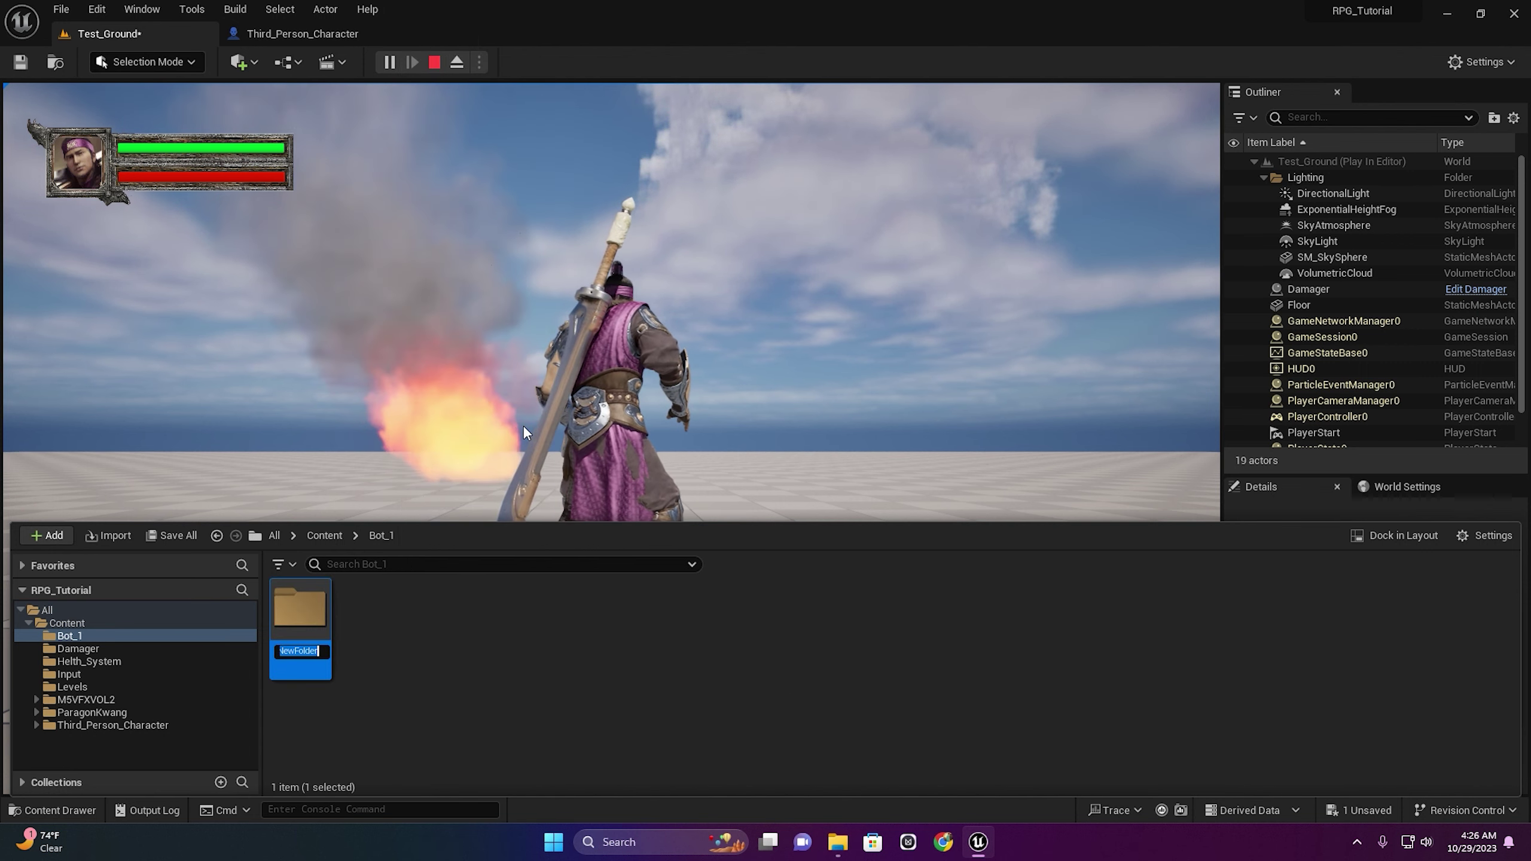
pyautogui.write('Bot')
pyautogui.press('Return')
pyautogui.press('Return')
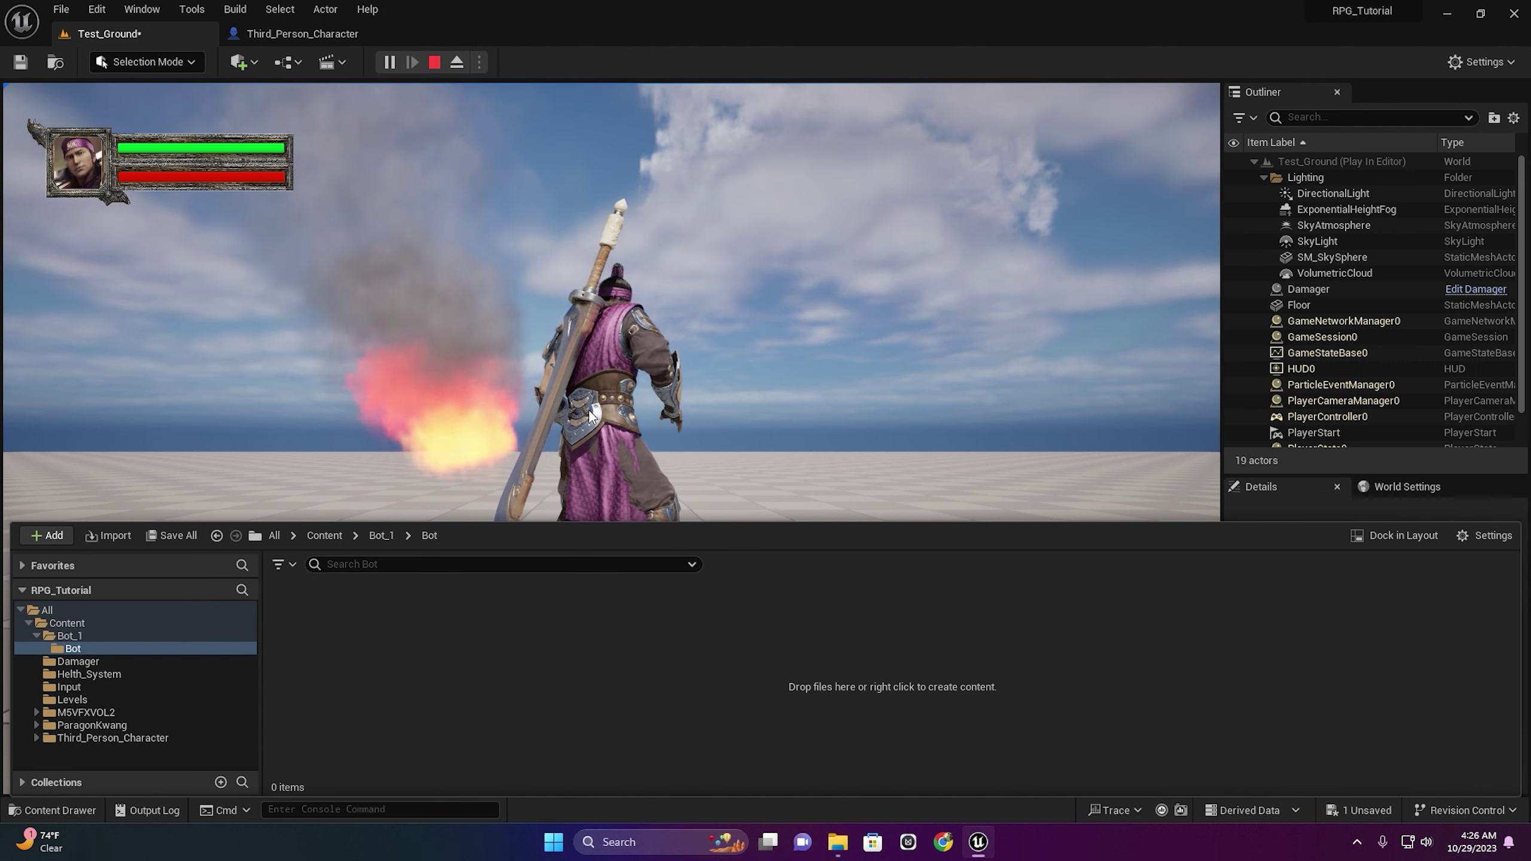
pyautogui.click(831, 832)
# Import T-Pose.fbx into the Bot folder with Import All, then close the Message Log.
pyautogui.moveTo(194, 366)
pyautogui.mouseDown()
pyautogui.moveTo(507, 694)
pyautogui.moveTo(534, 649)
pyautogui.mouseUp()
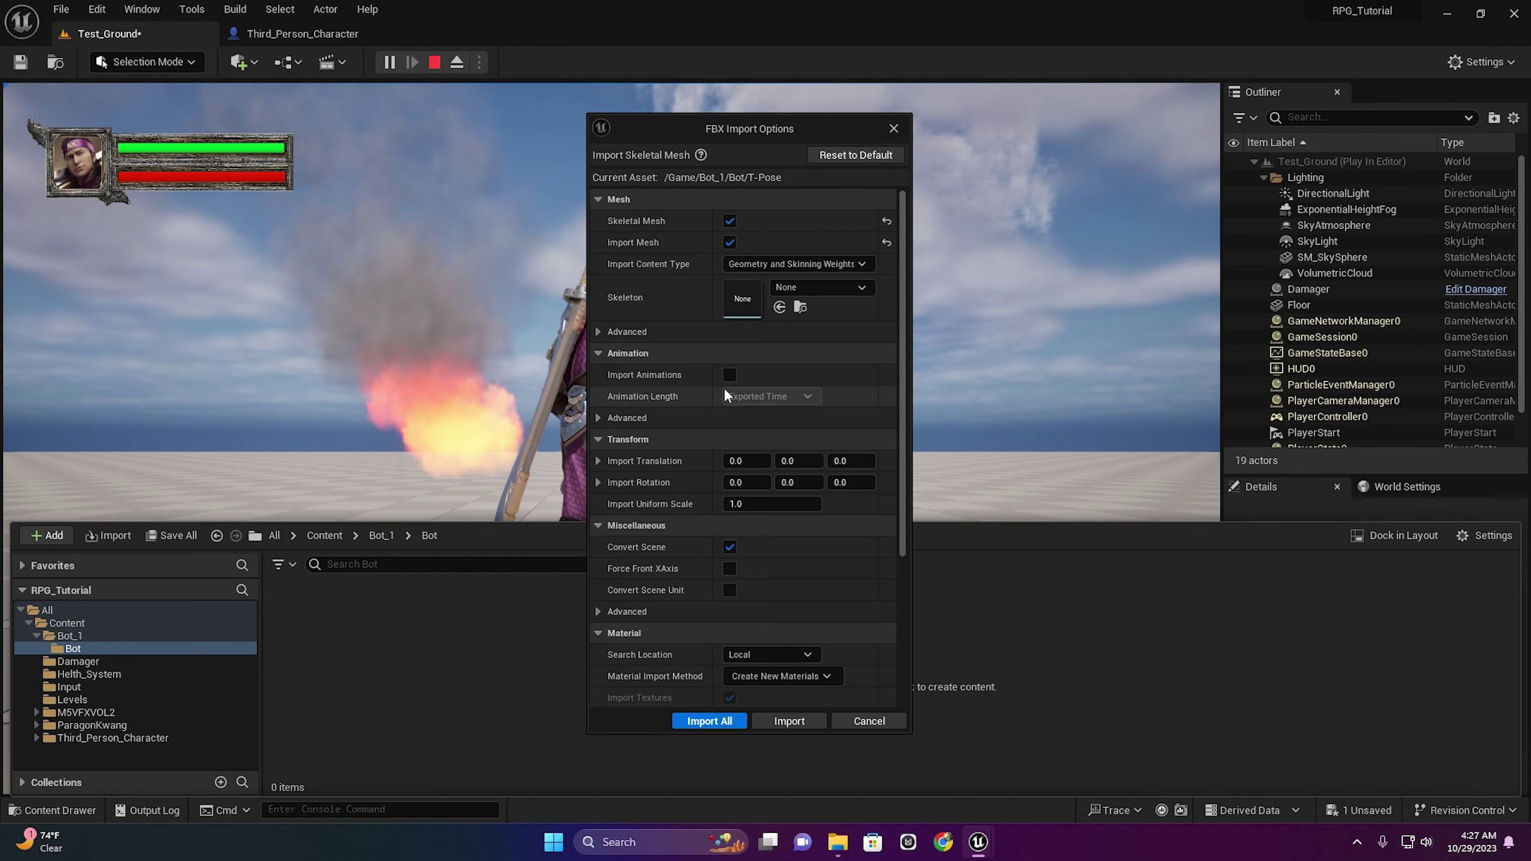
pyautogui.click(704, 723)
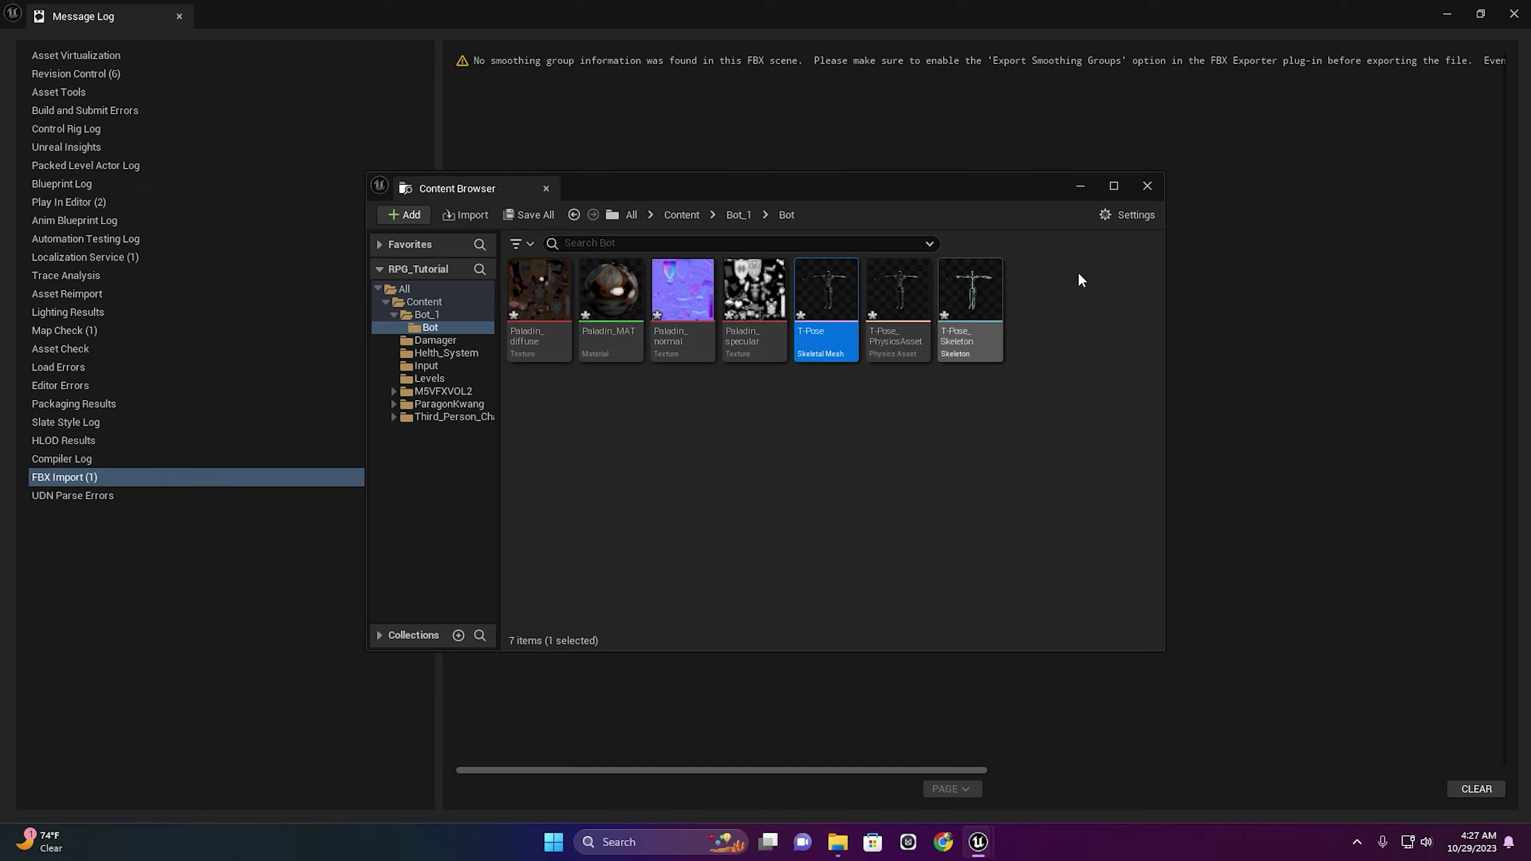
pyautogui.click(1147, 186)
pyautogui.click(1515, 15)
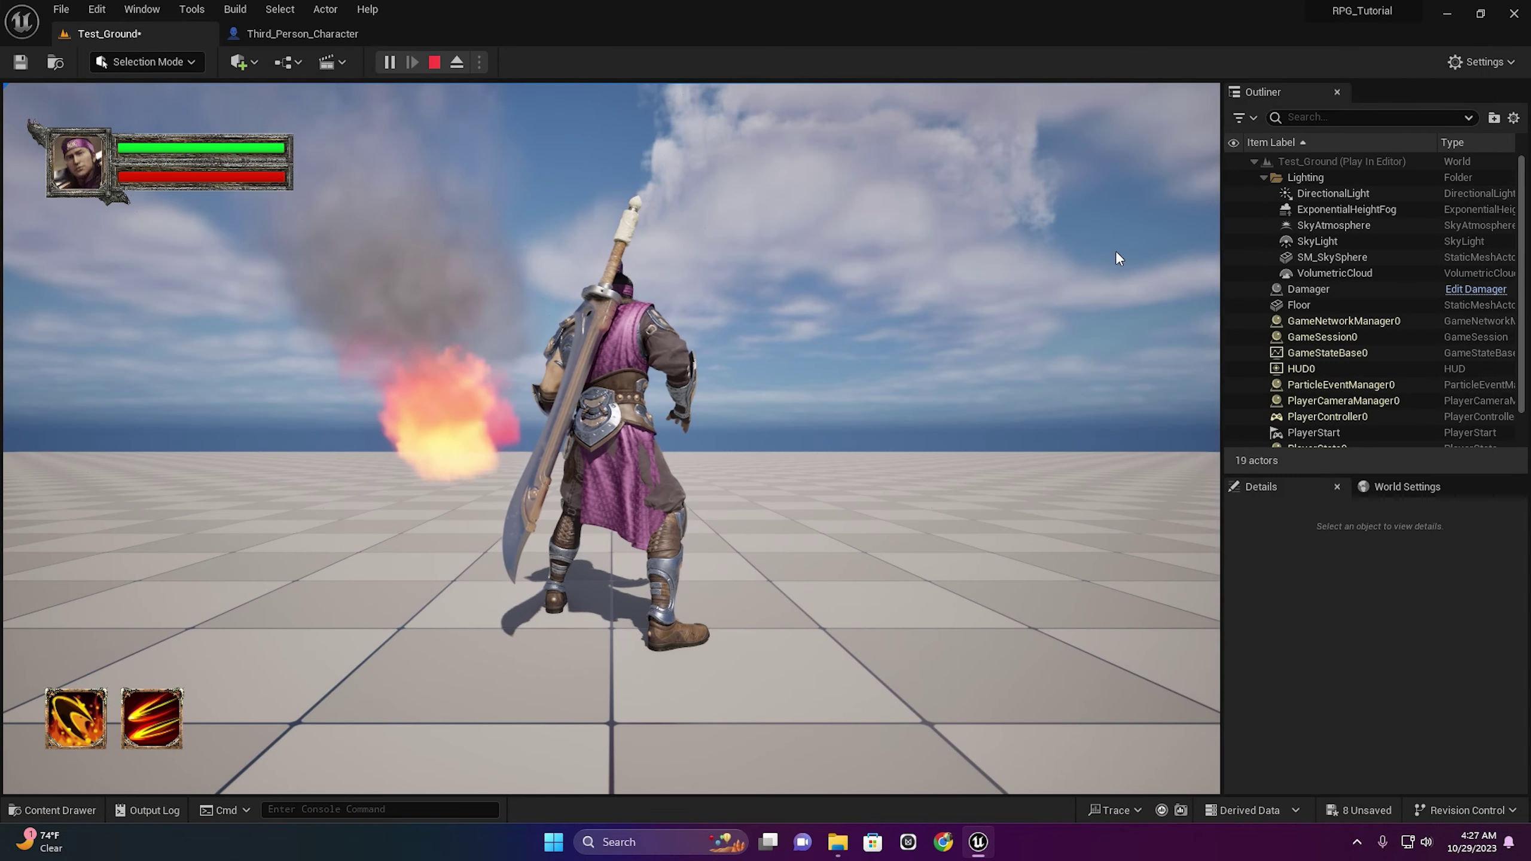
# Inspect the Paladin_MAT material and the T-Pose skeletal mesh's helmet and shoulders.
pyautogui.click(51, 810)
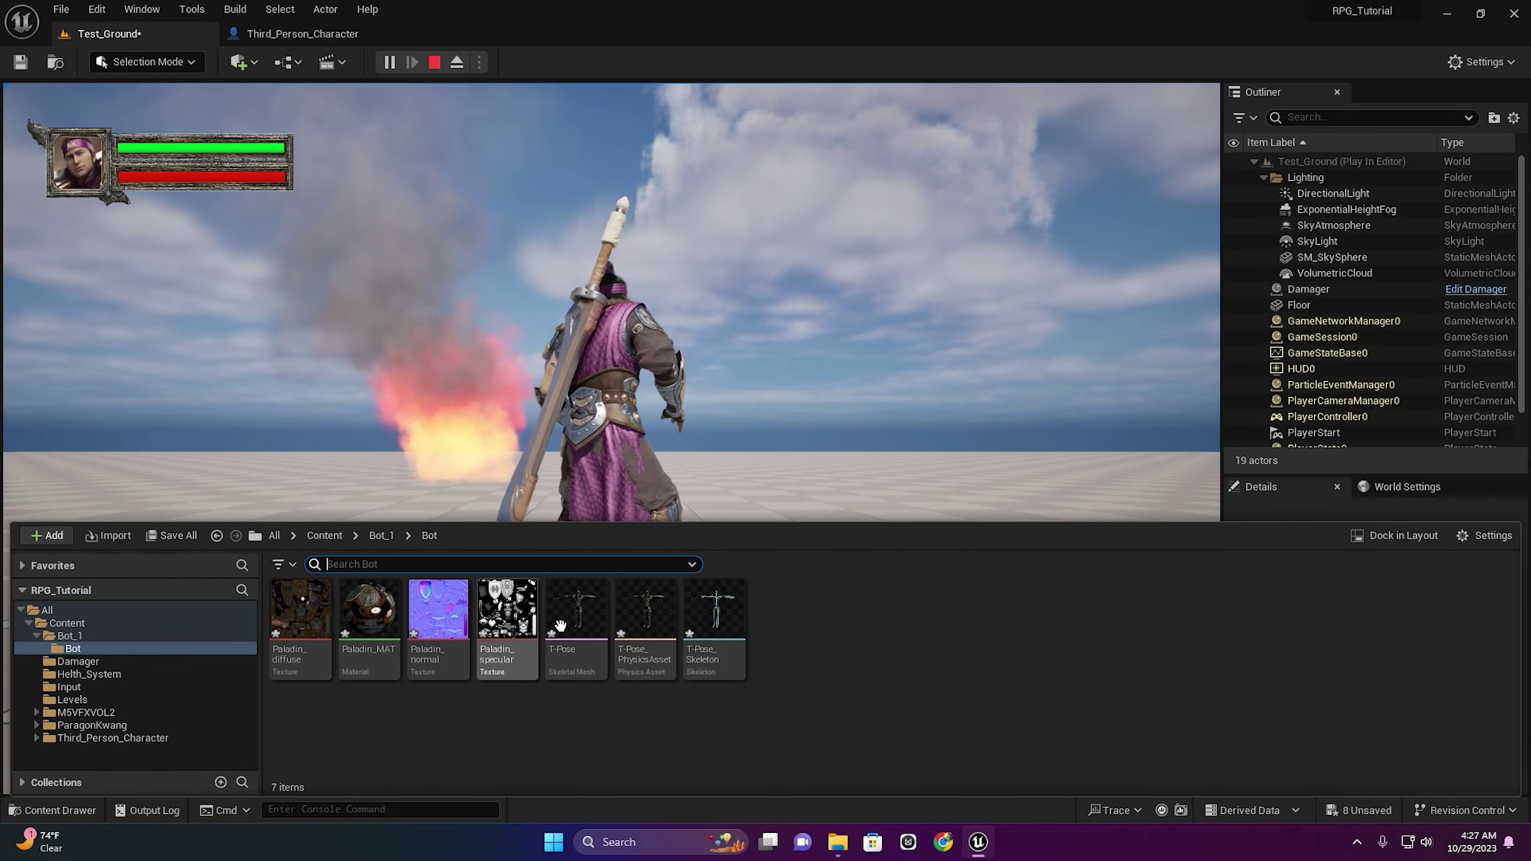
pyautogui.doubleClick(360, 623)
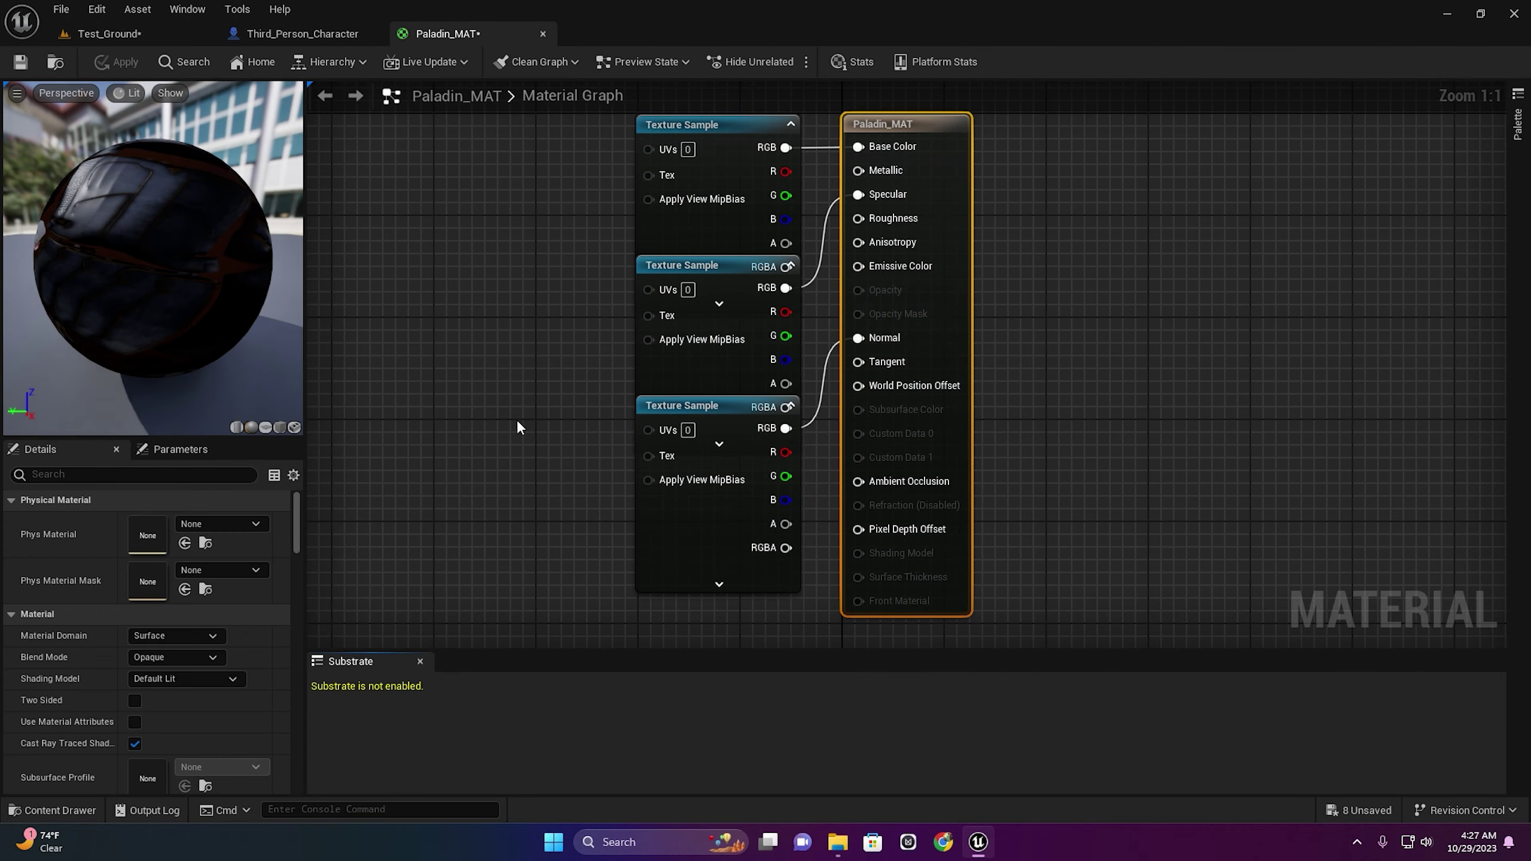
pyautogui.moveTo(170, 287); pyautogui.dragTo(199, 283)
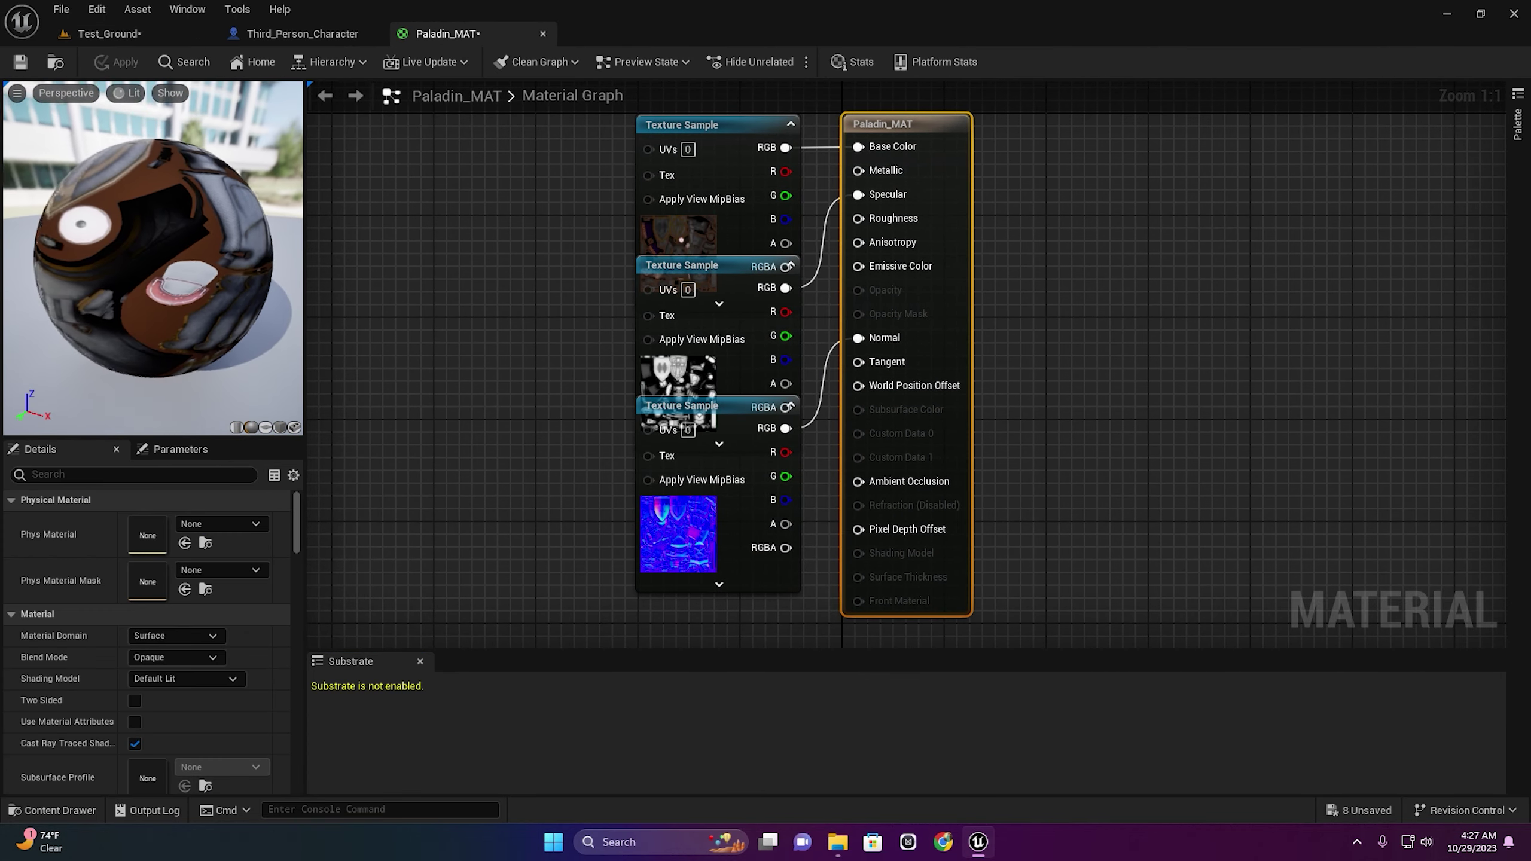
pyautogui.click(51, 810)
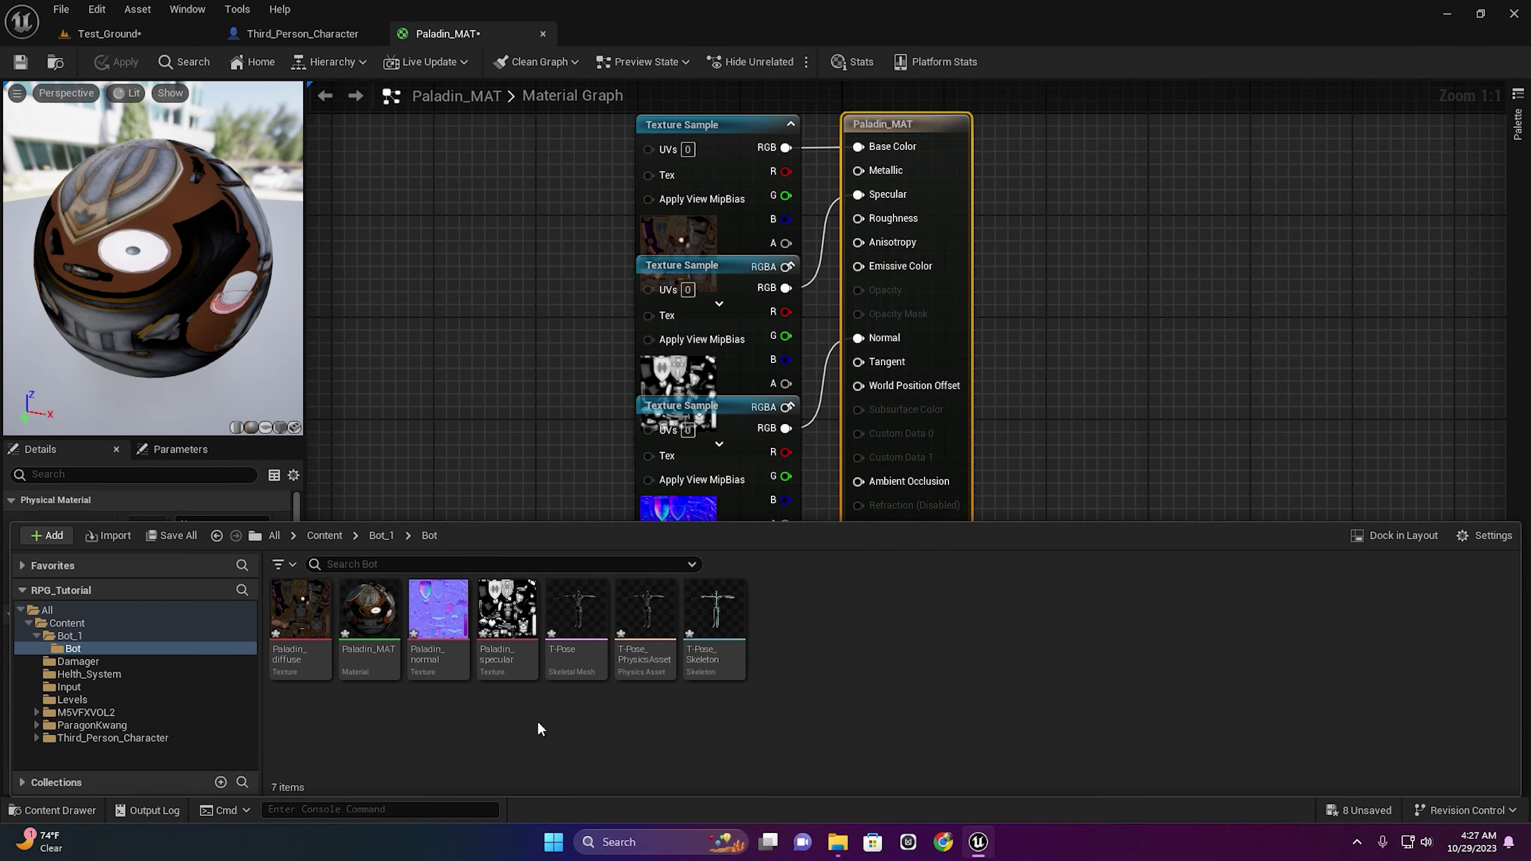
pyautogui.doubleClick(601, 624)
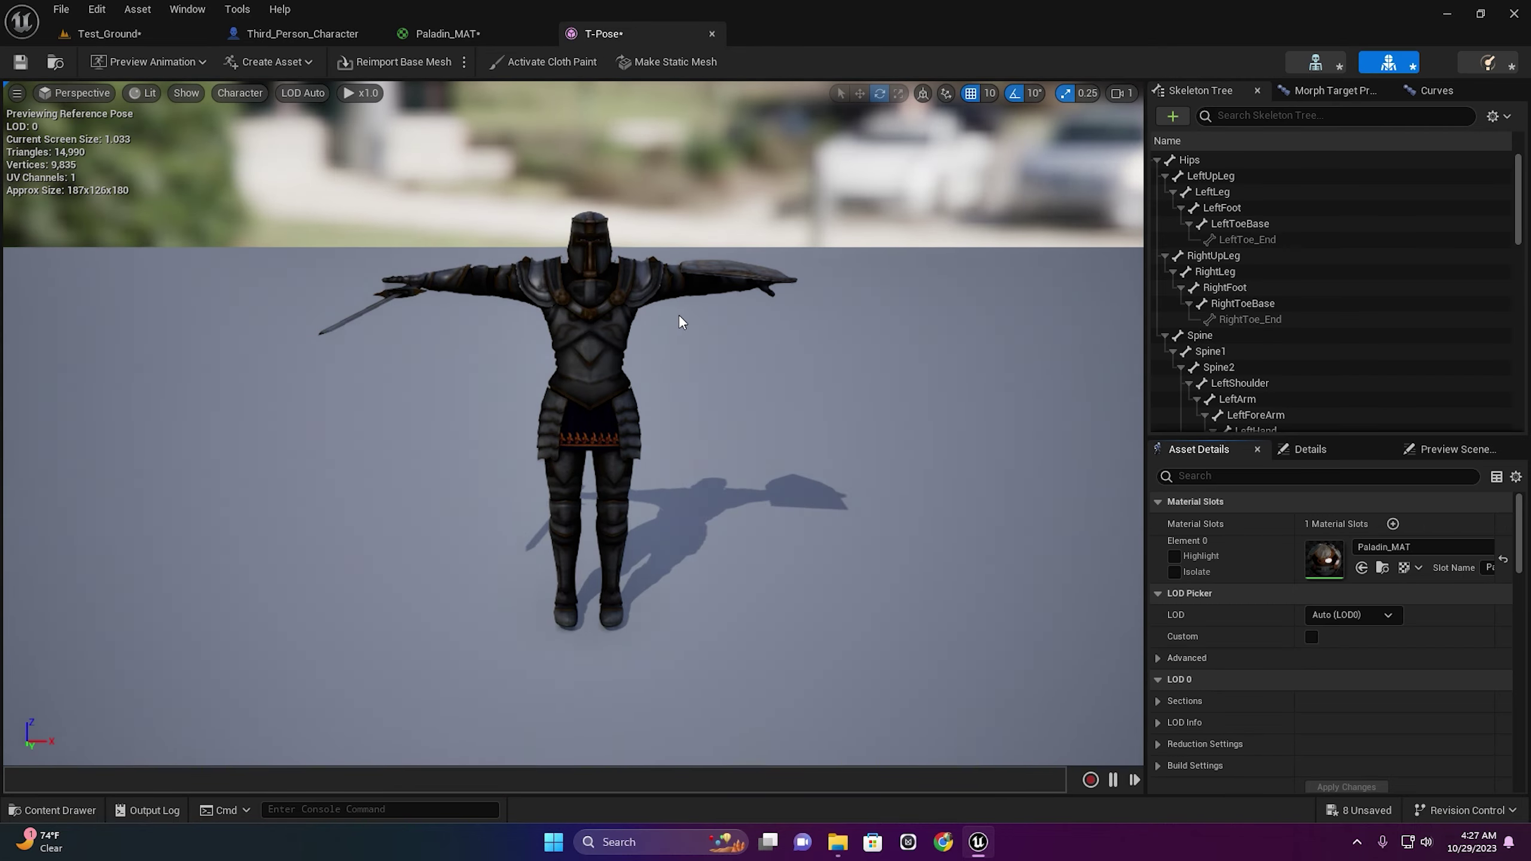
pyautogui.moveTo(678, 313)
pyautogui.mouseDown(button='right')
pyautogui.moveTo(625, 540)
pyautogui.moveTo(681, 422)
pyautogui.mouseUp(button='right')
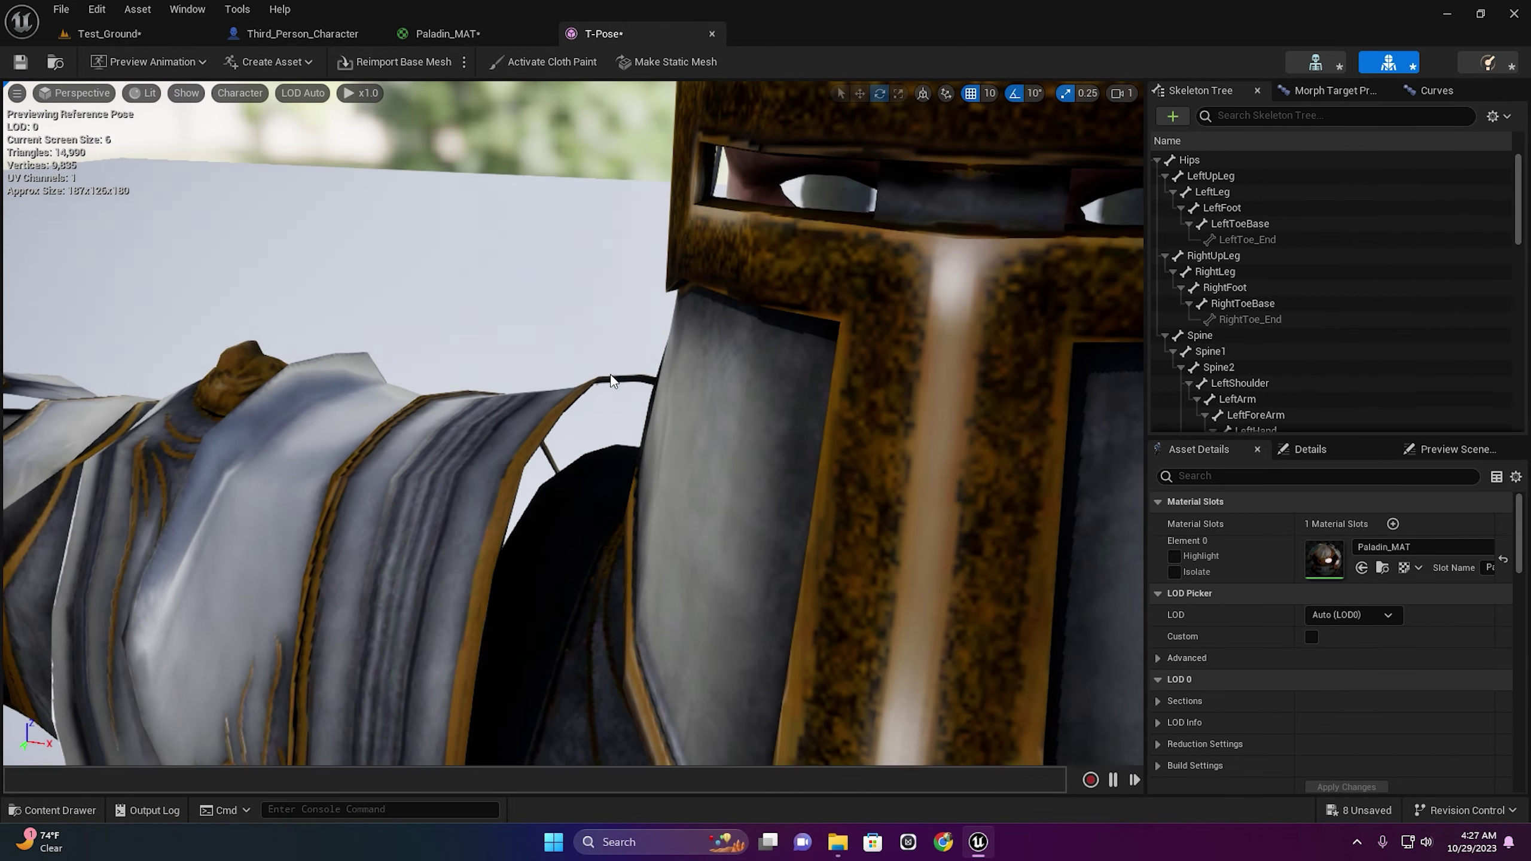
pyautogui.moveTo(681, 422); pyautogui.dragTo(579, 422, button='right')
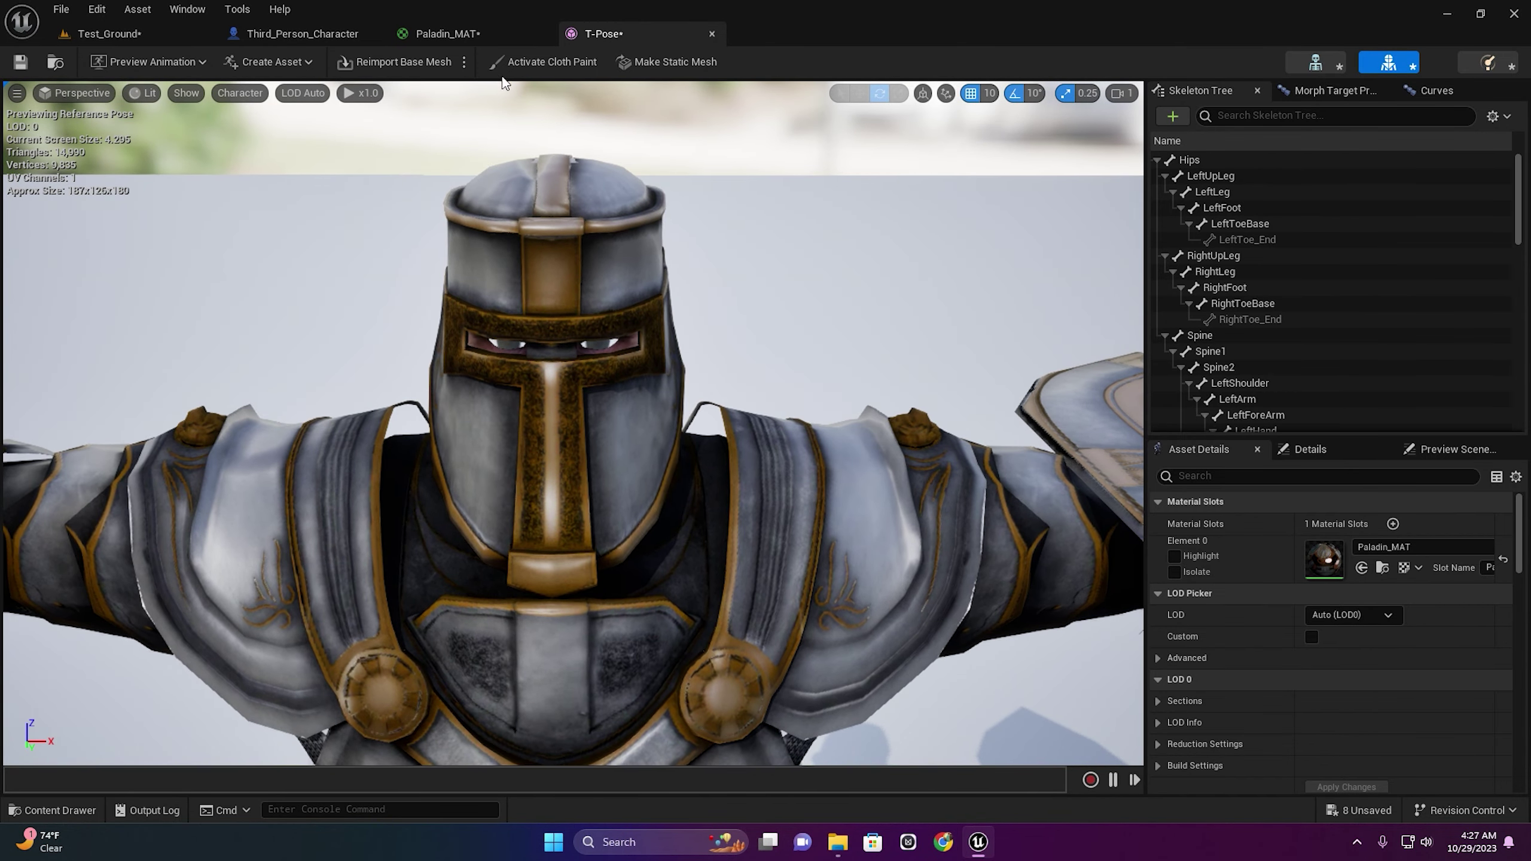
# Enable Two Sided on Paladin_MAT, close both editors, and stop the blueprint simulation.
pyautogui.click(449, 33)
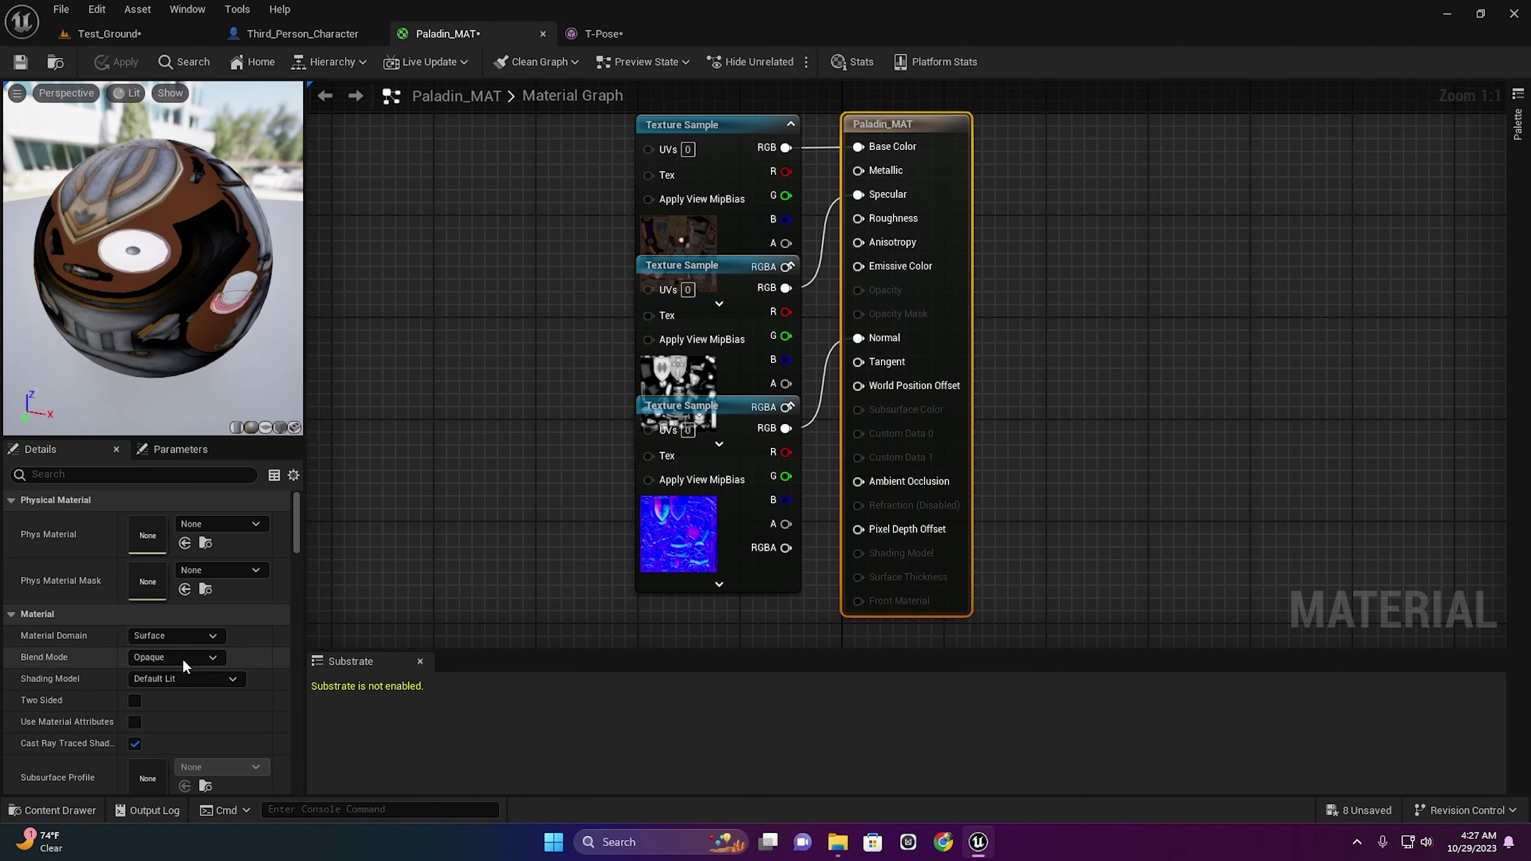
pyautogui.click(134, 700)
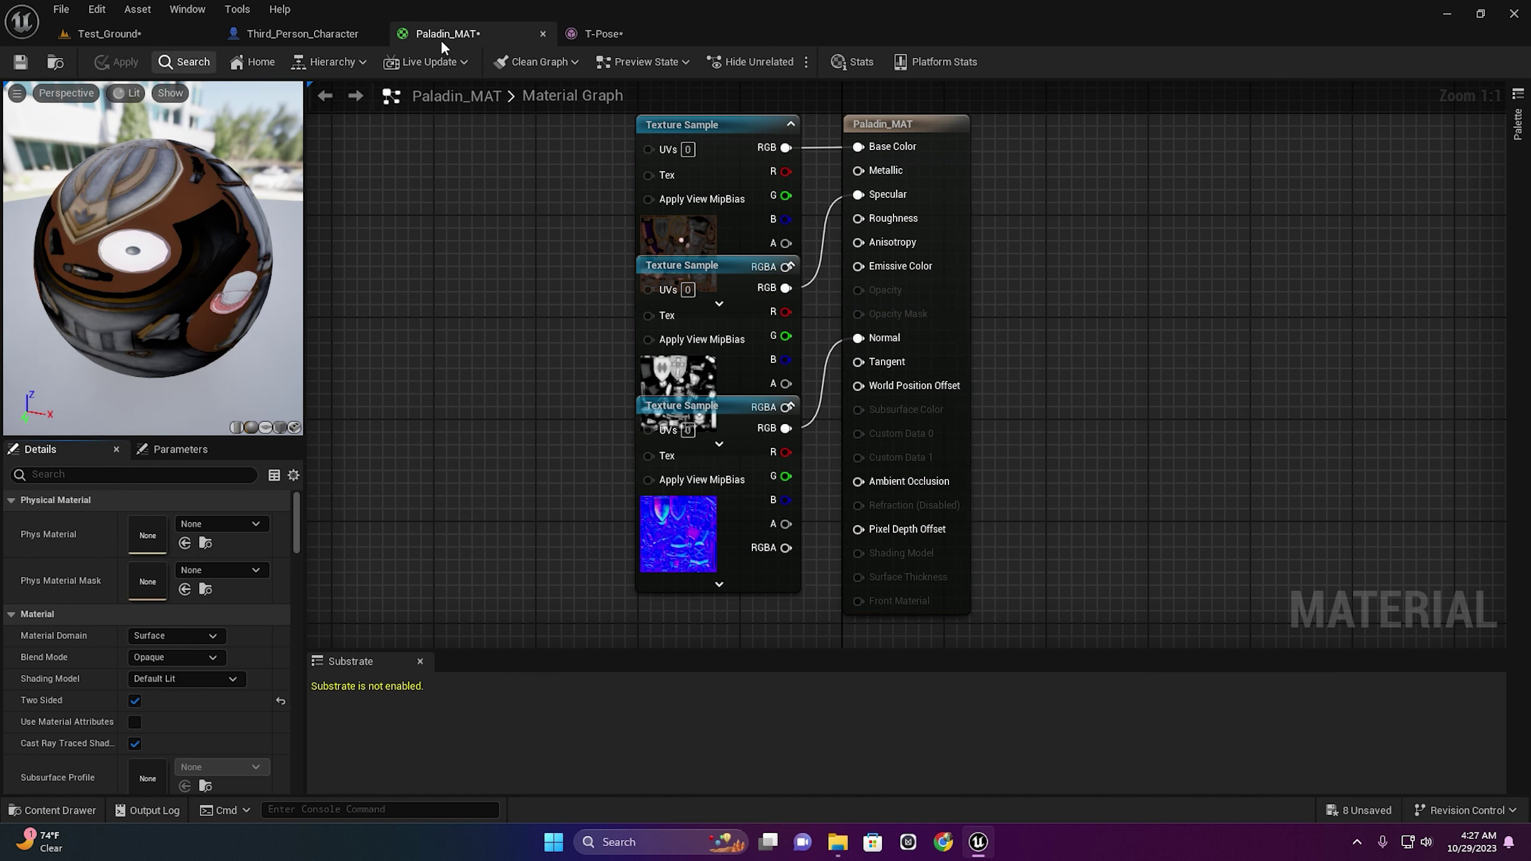
pyautogui.click(541, 34)
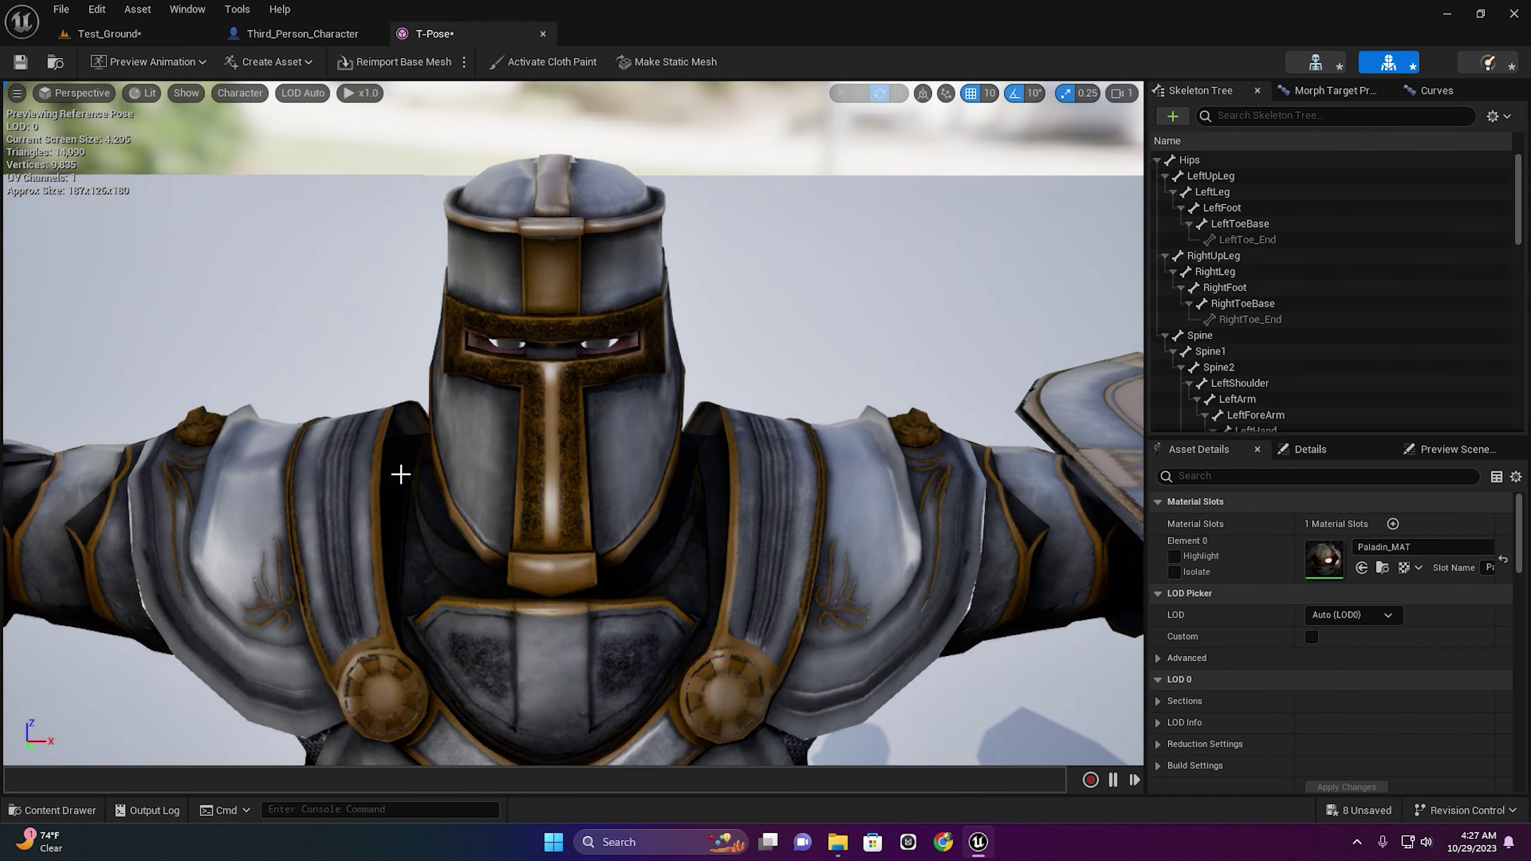
pyautogui.click(543, 33)
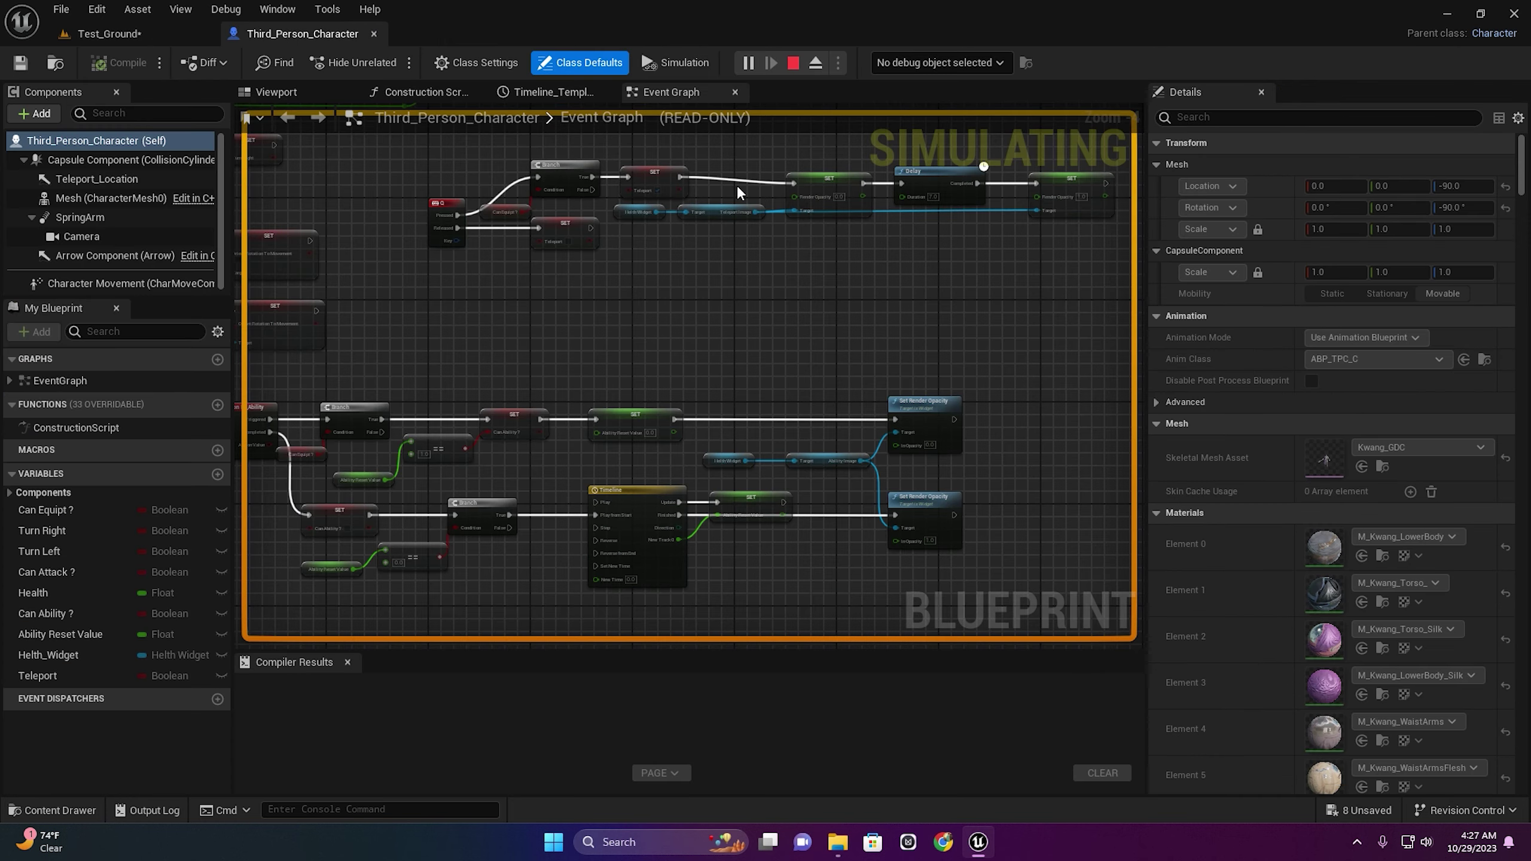
pyautogui.click(793, 62)
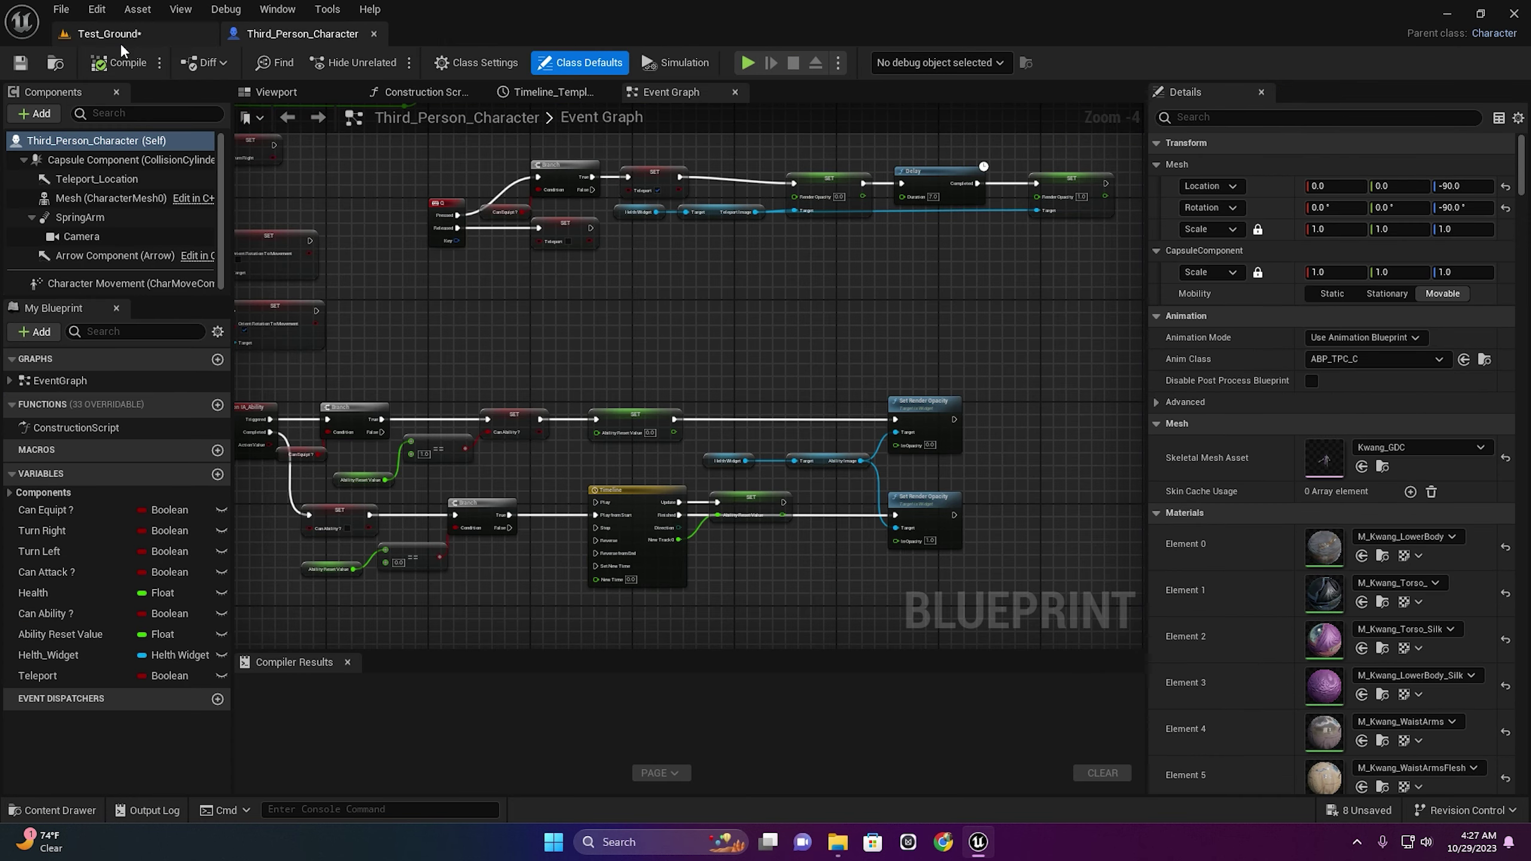
pyautogui.click(54, 810)
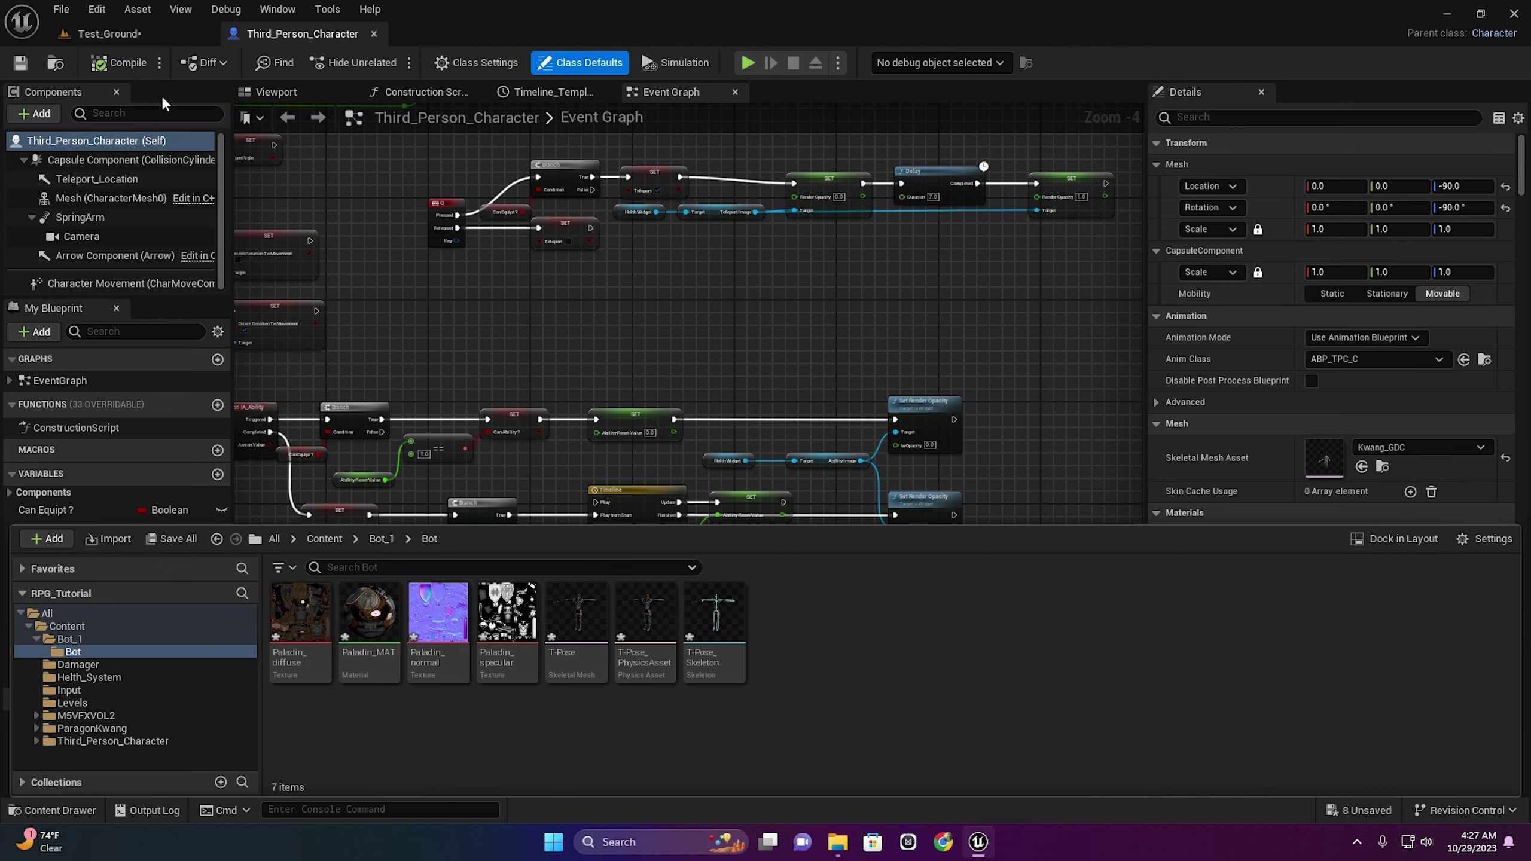
# Save all assets and rename T-Pose_Skeleton to RPG_BOT.
pyautogui.click(61, 9)
pyautogui.click(85, 103)
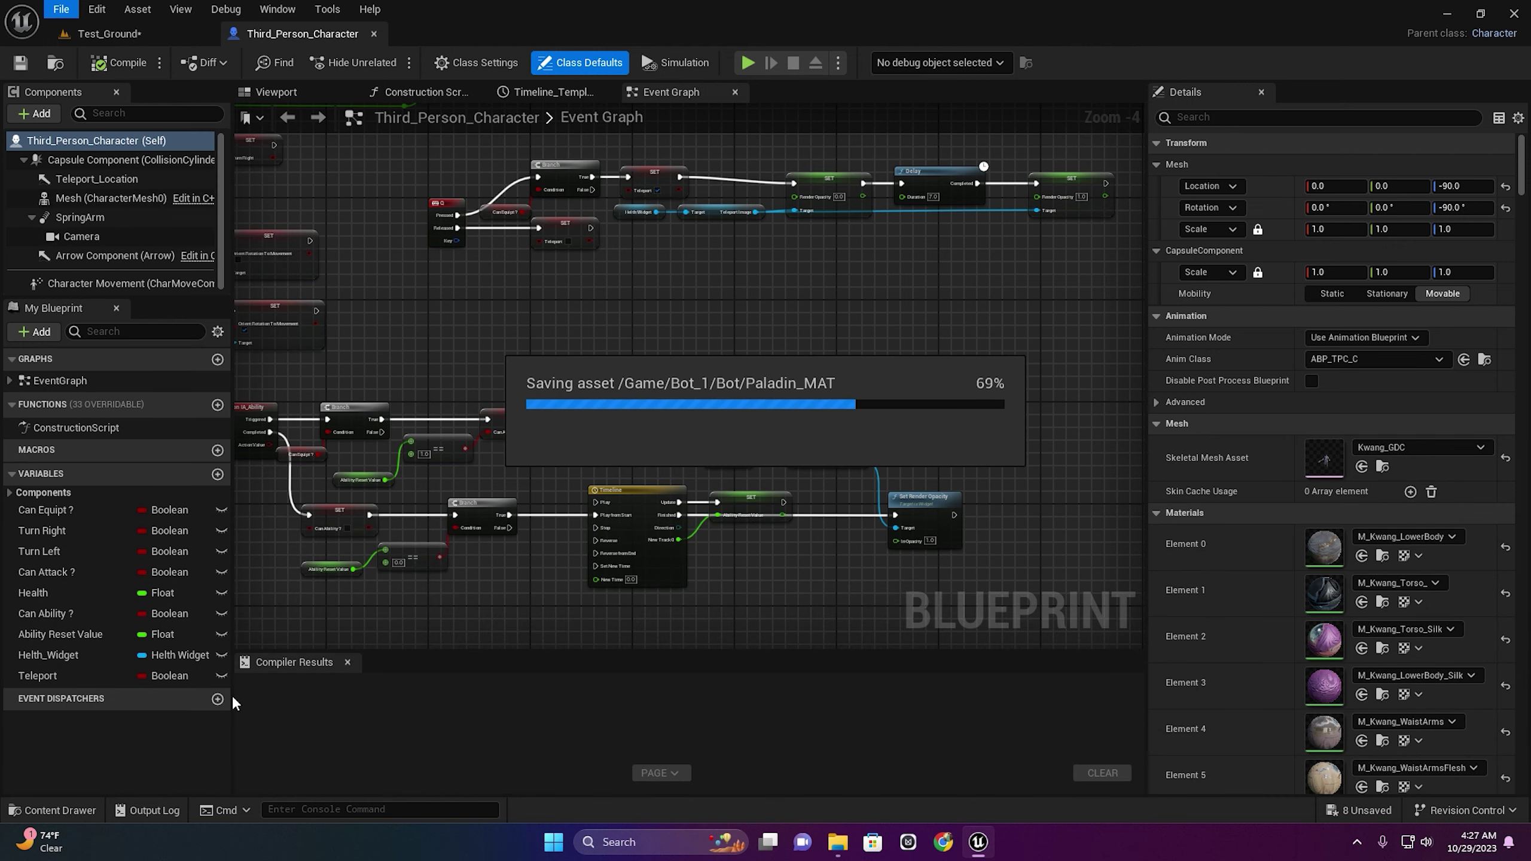
pyautogui.click(61, 810)
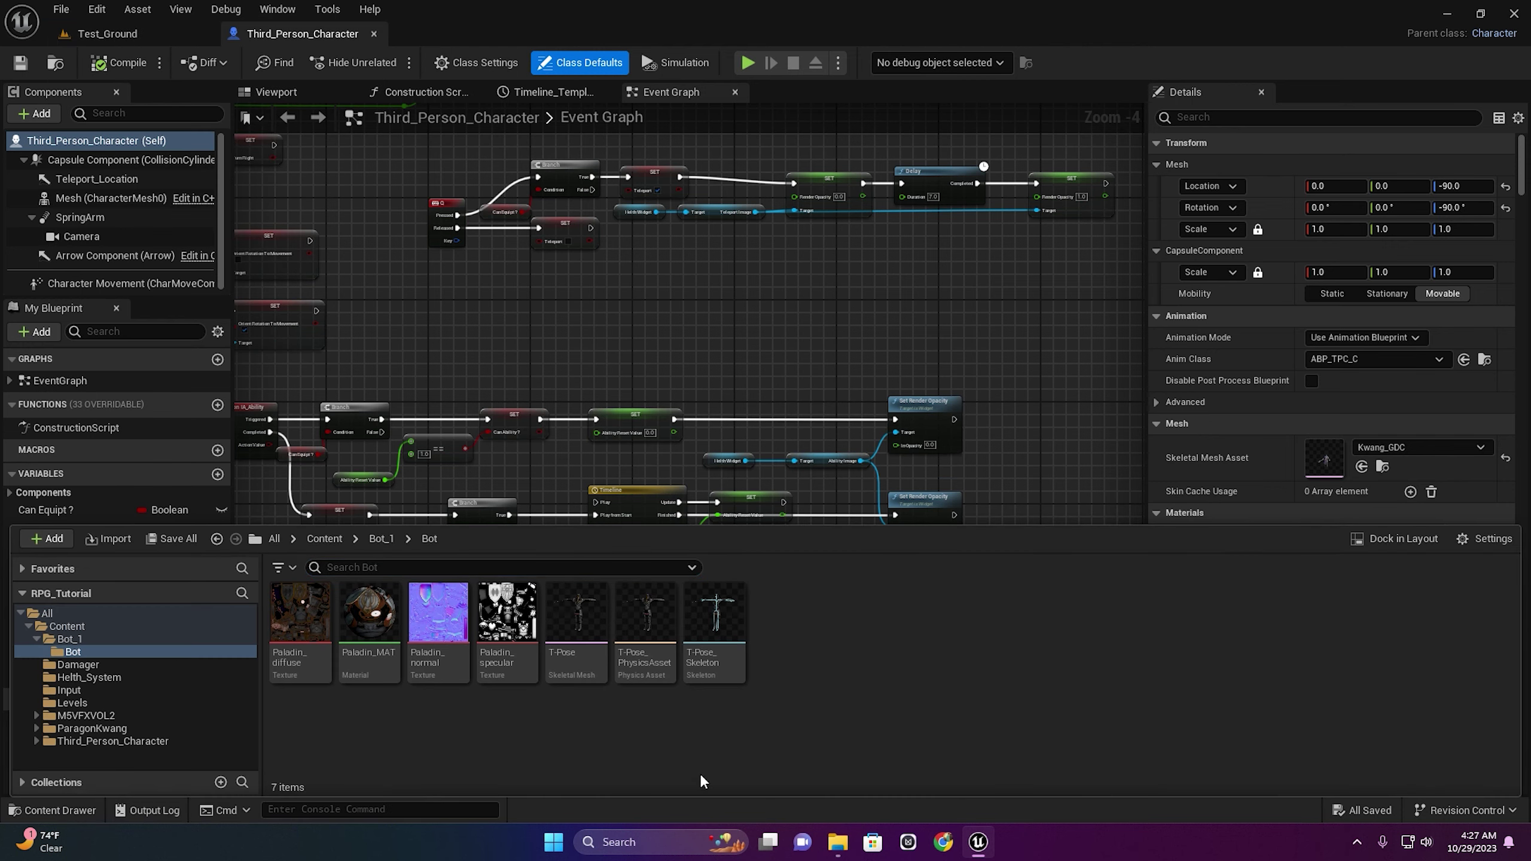
pyautogui.click(723, 658)
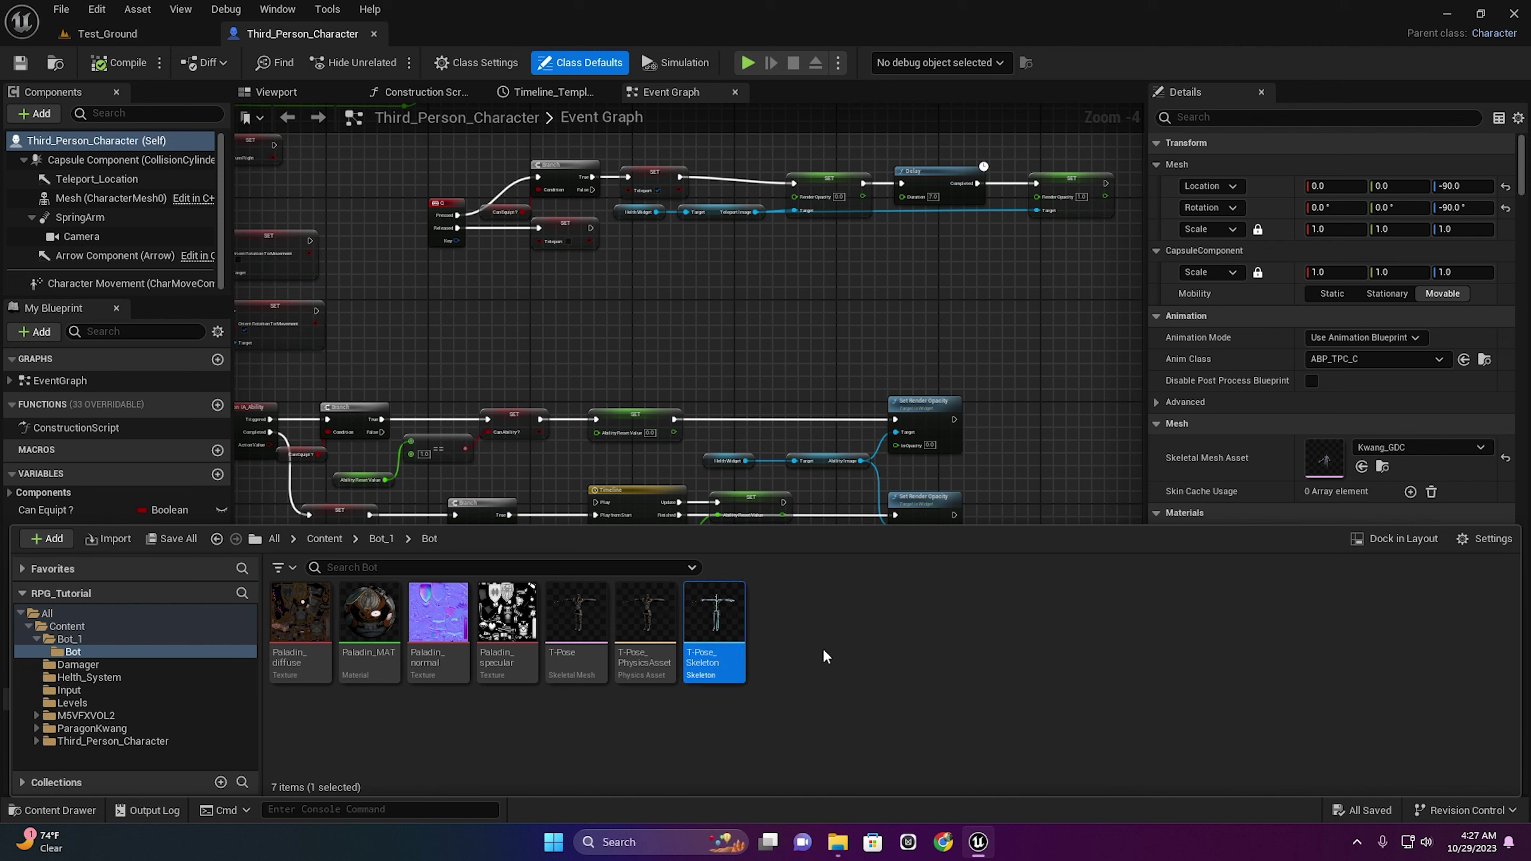
pyautogui.rightClick(726, 633)
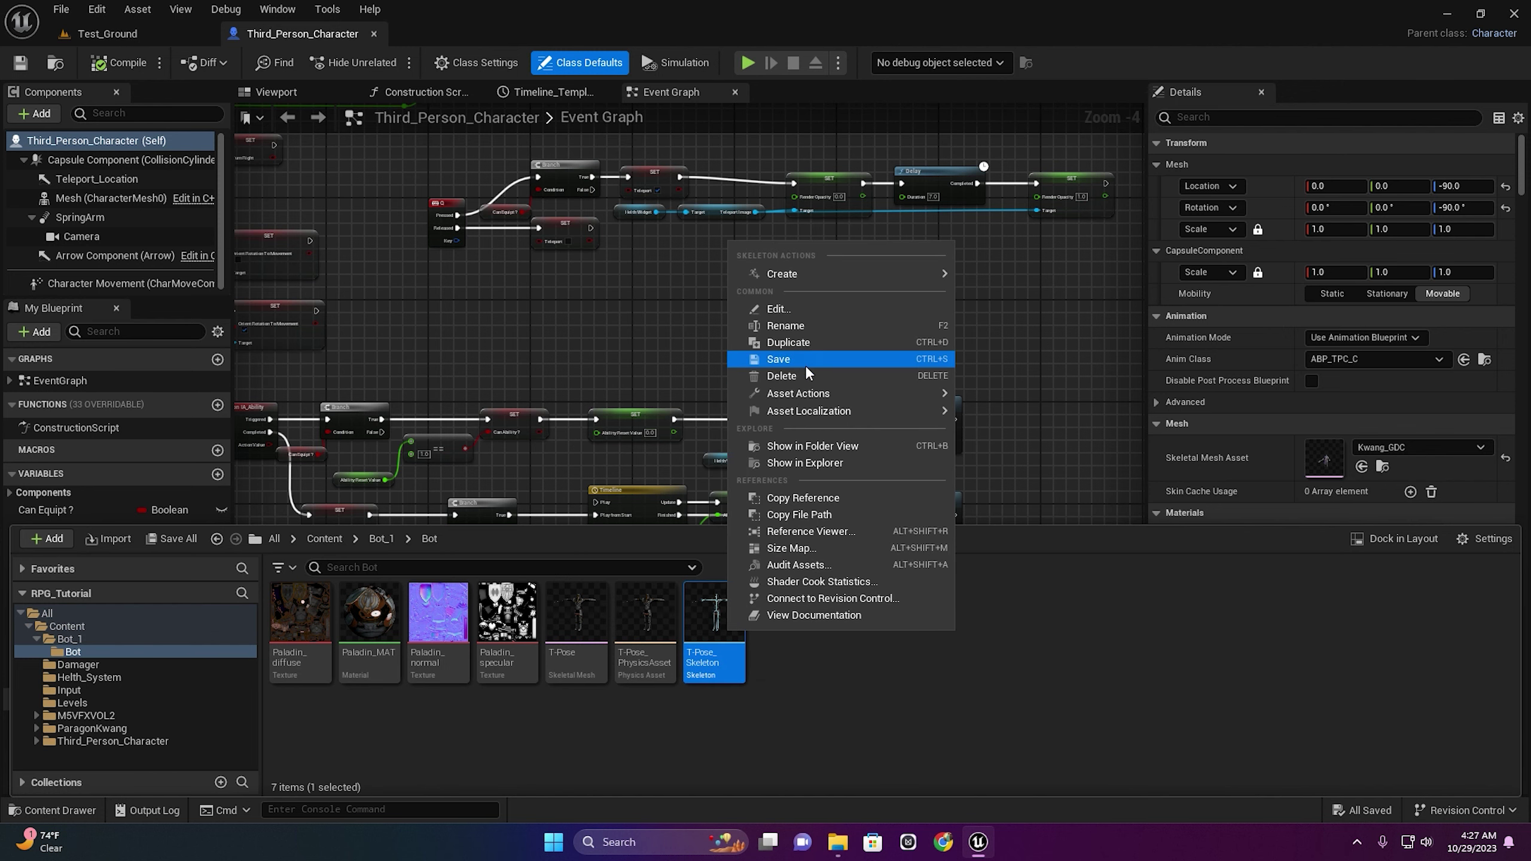
pyautogui.click(804, 326)
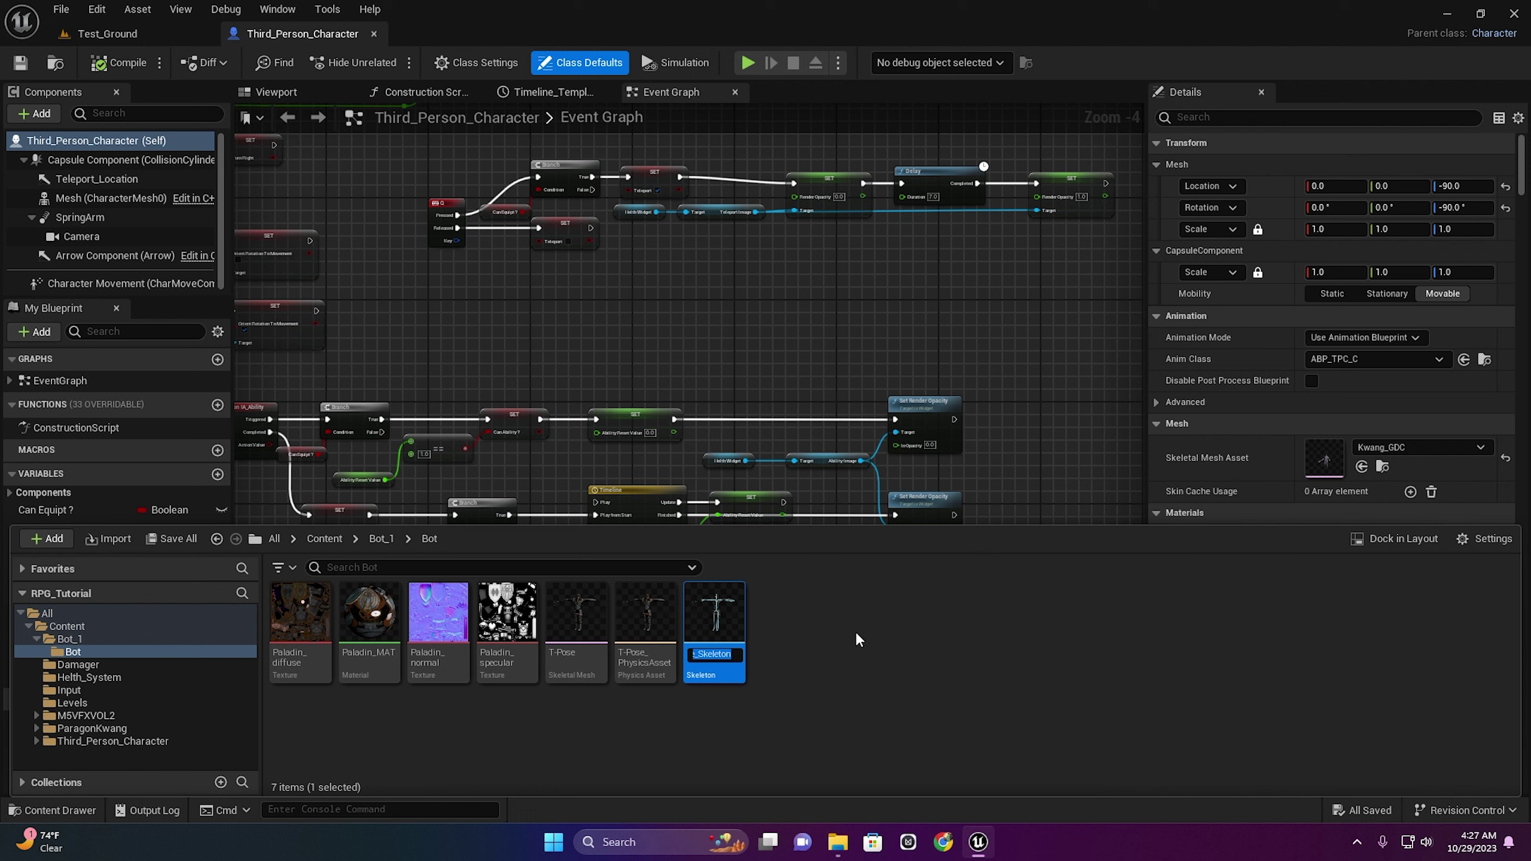
pyautogui.write('R')
pyautogui.write('PG')
pyautogui.write('_BO')
pyautogui.write('T')
pyautogui.press('Return')
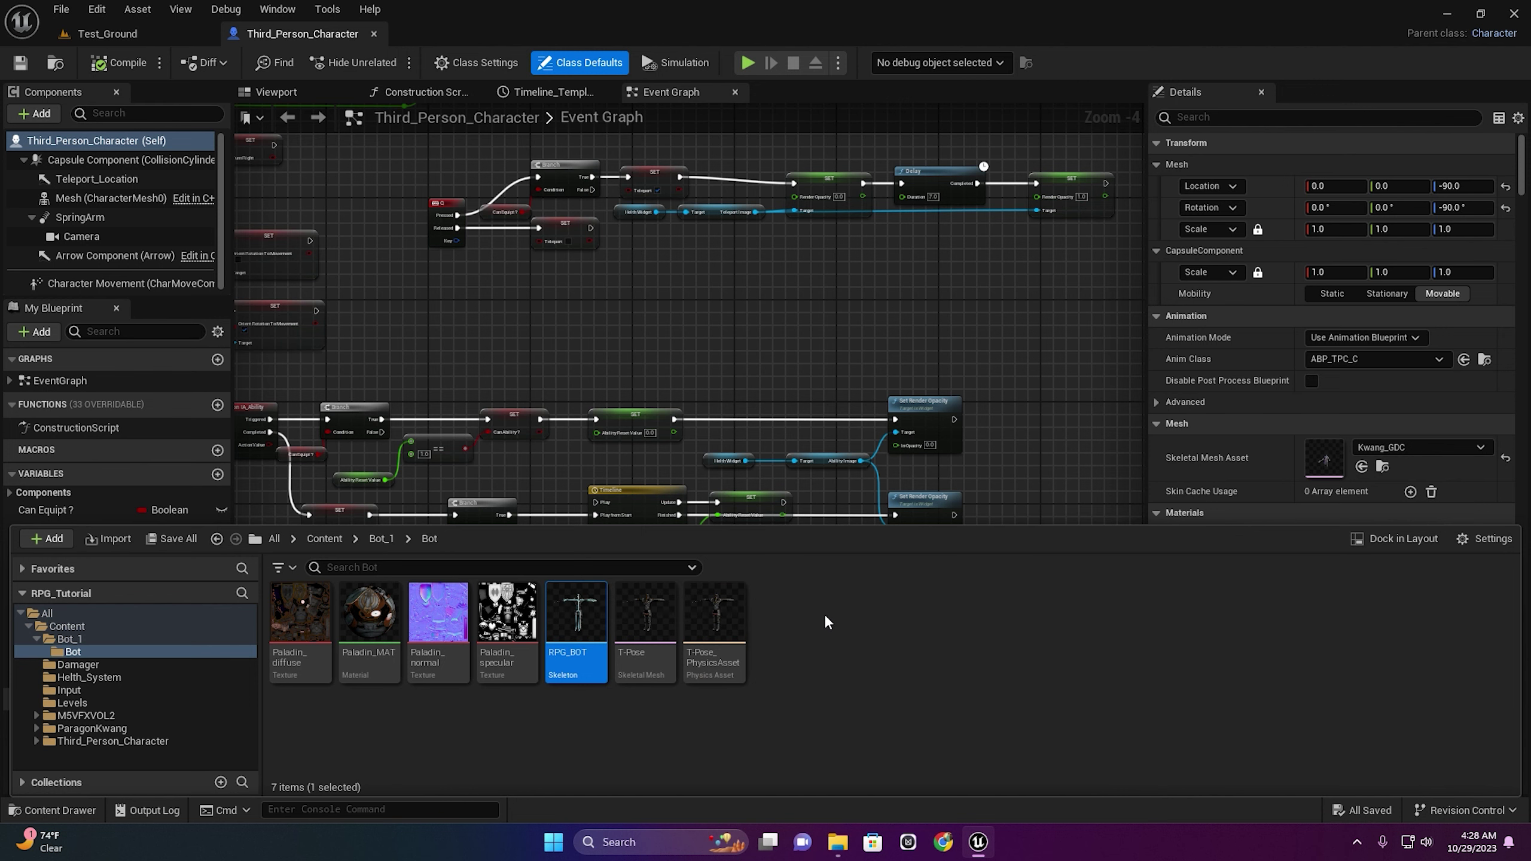
pyautogui.click(72, 16)
pyautogui.click(72, 17)
# Create a new folder named Animation inside Bot_1.
pyautogui.click(54, 810)
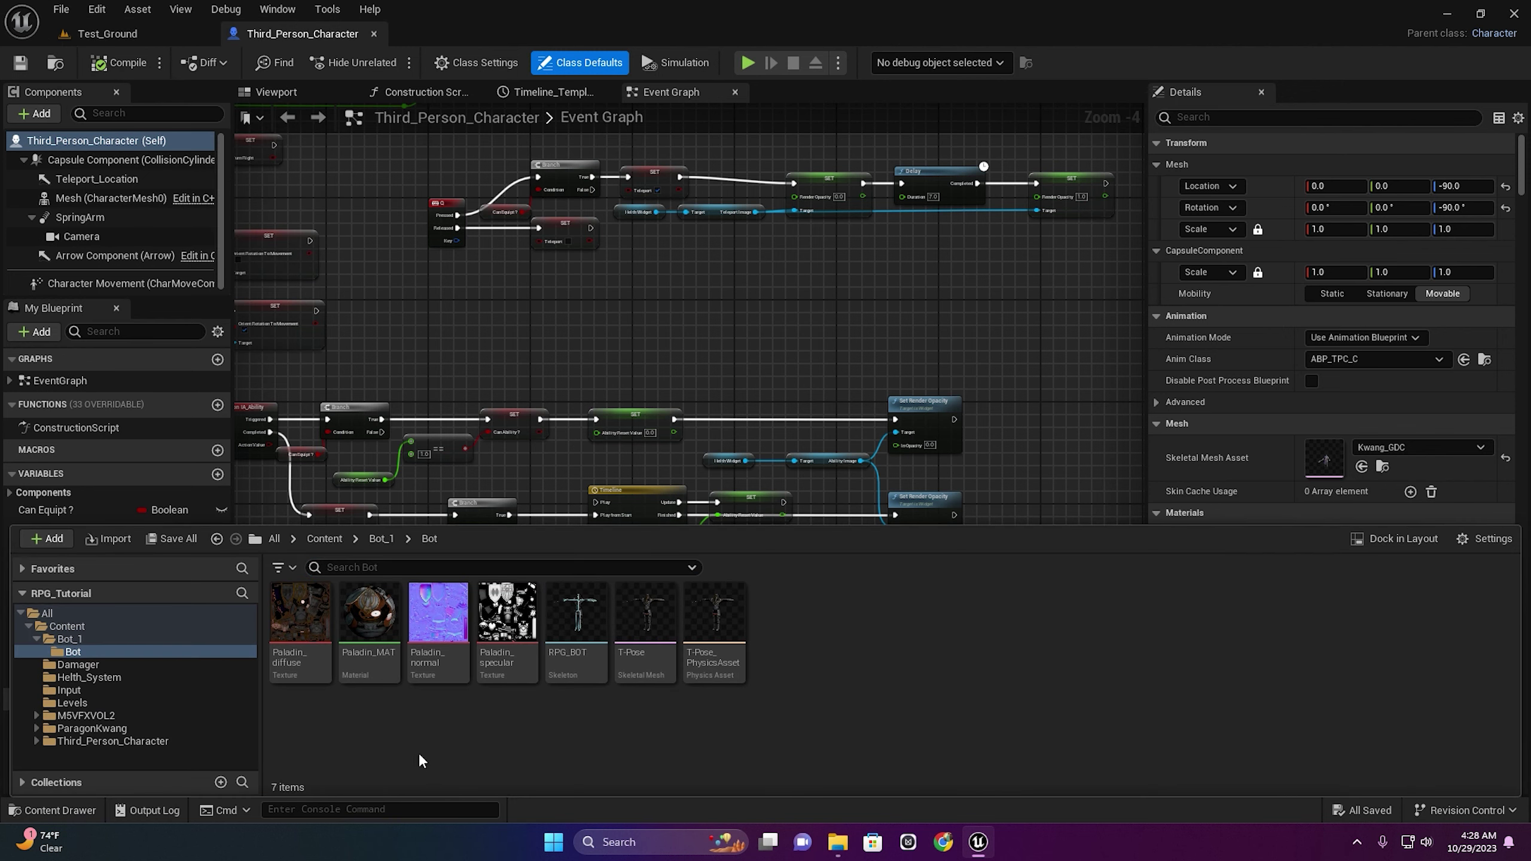
pyautogui.click(379, 539)
pyautogui.rightClick(426, 582)
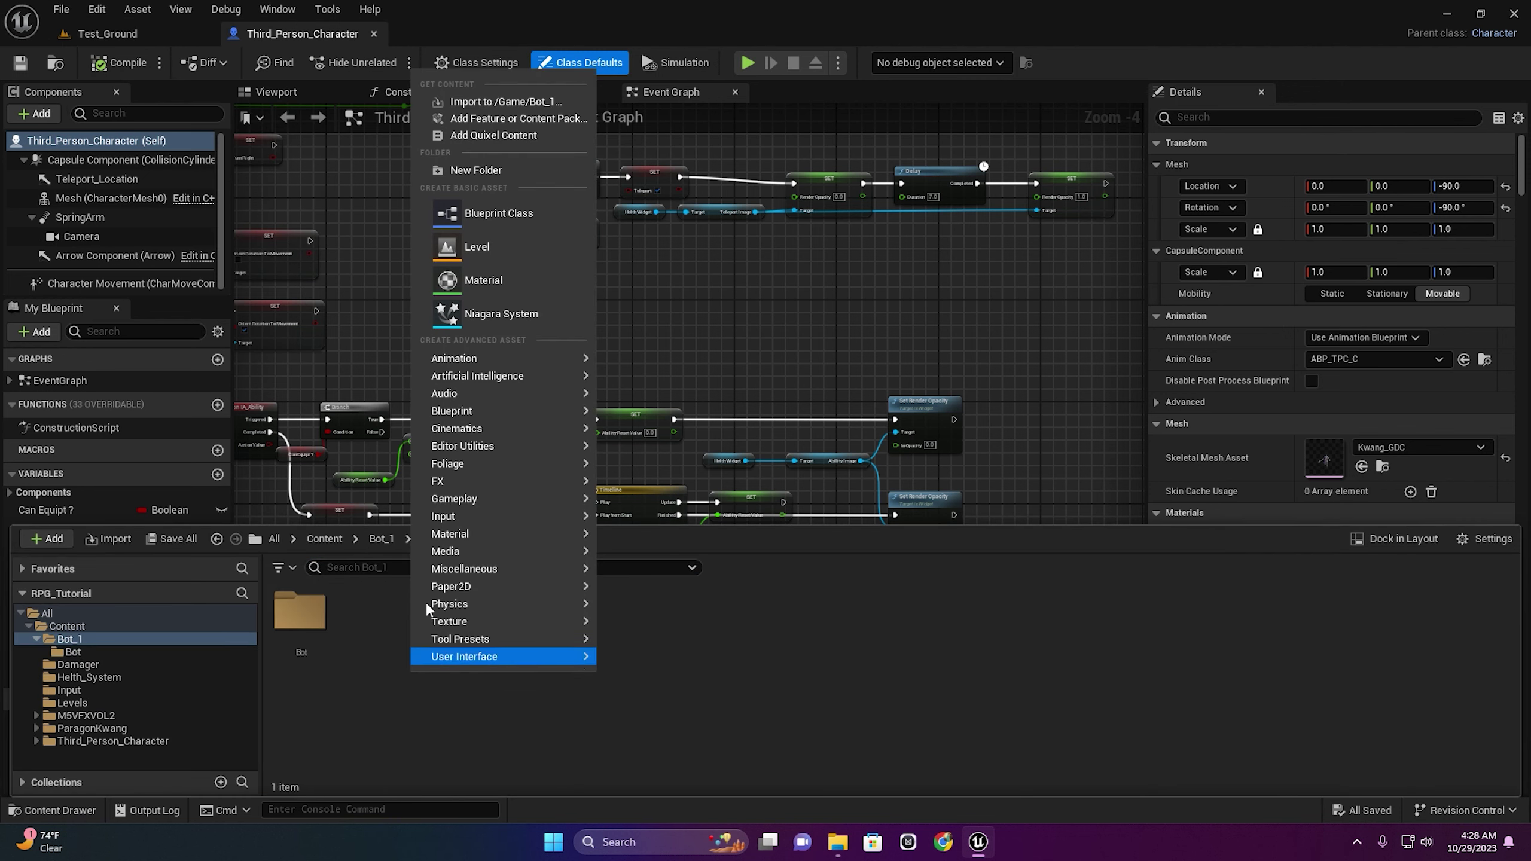
pyautogui.click(507, 179)
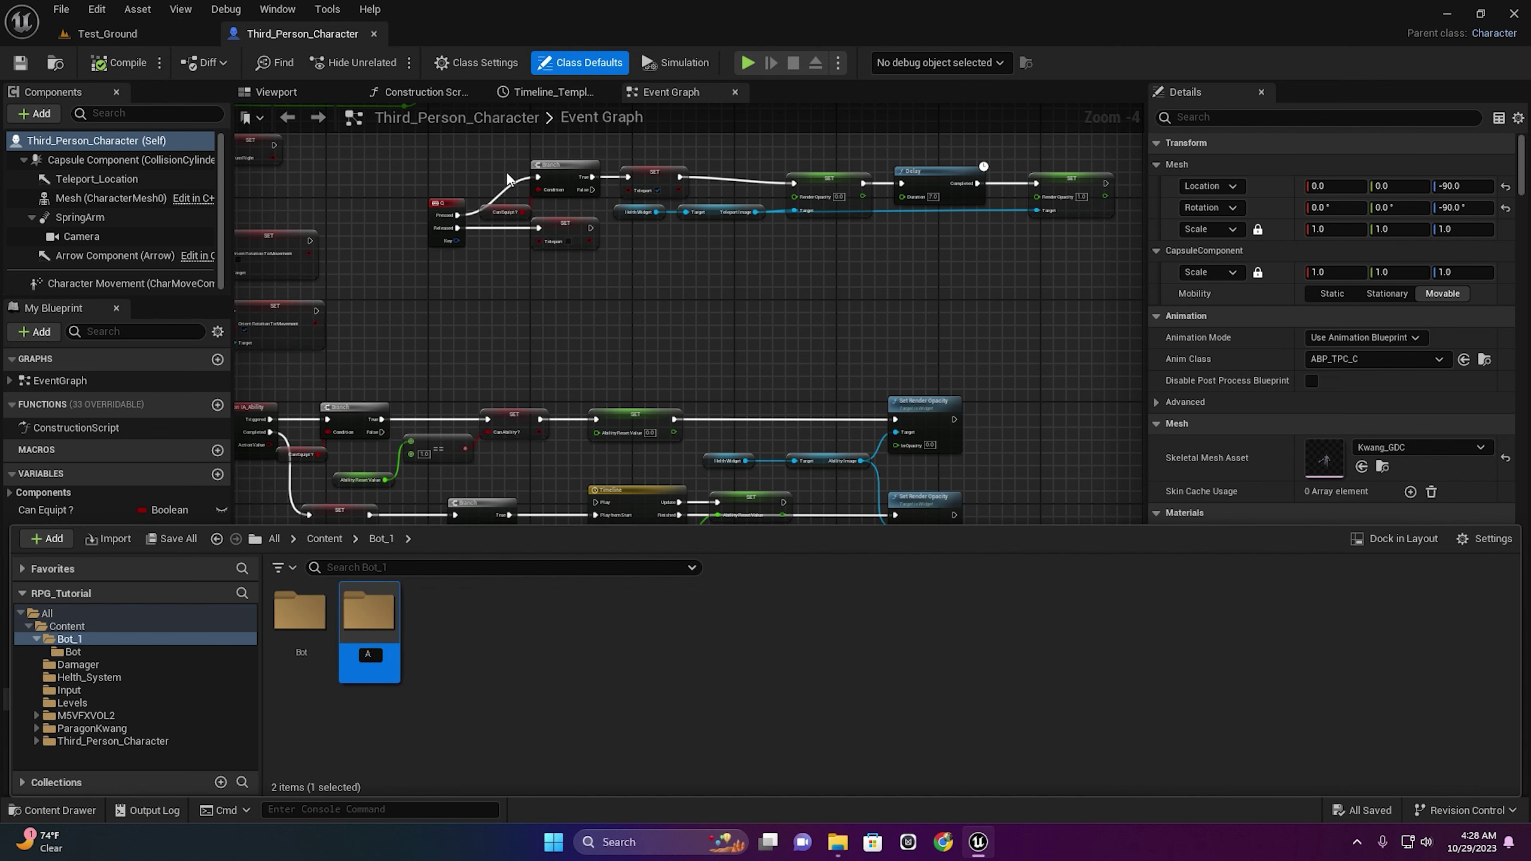
pyautogui.press('Return')
pyautogui.press('Return')
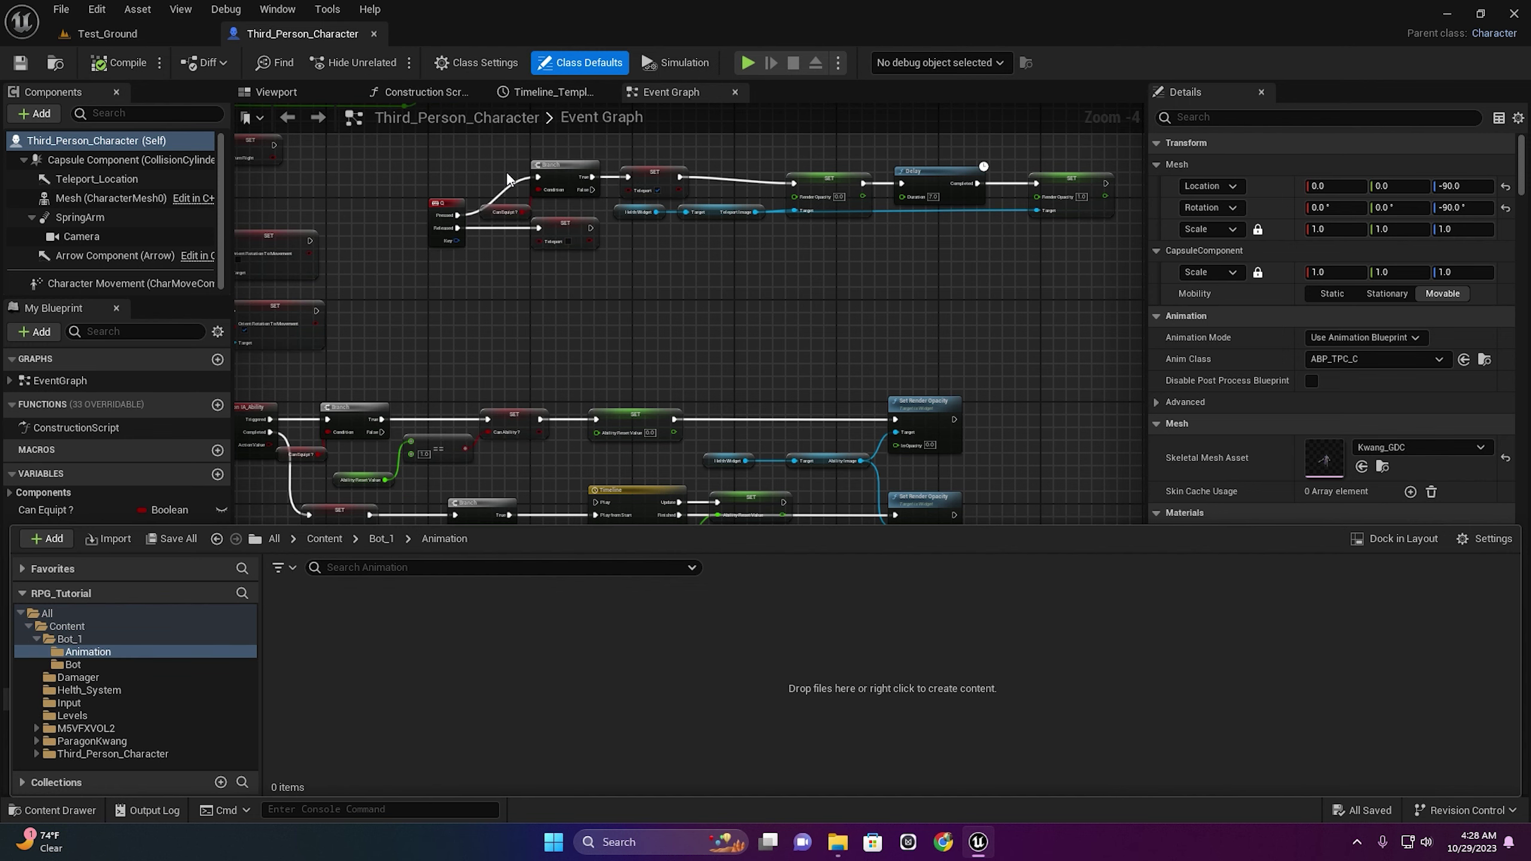
# Select the nine Sword And Shield FBX files in Bot1, leaving out T-Pose.fbx, for import into Animation.
pyautogui.click(839, 842)
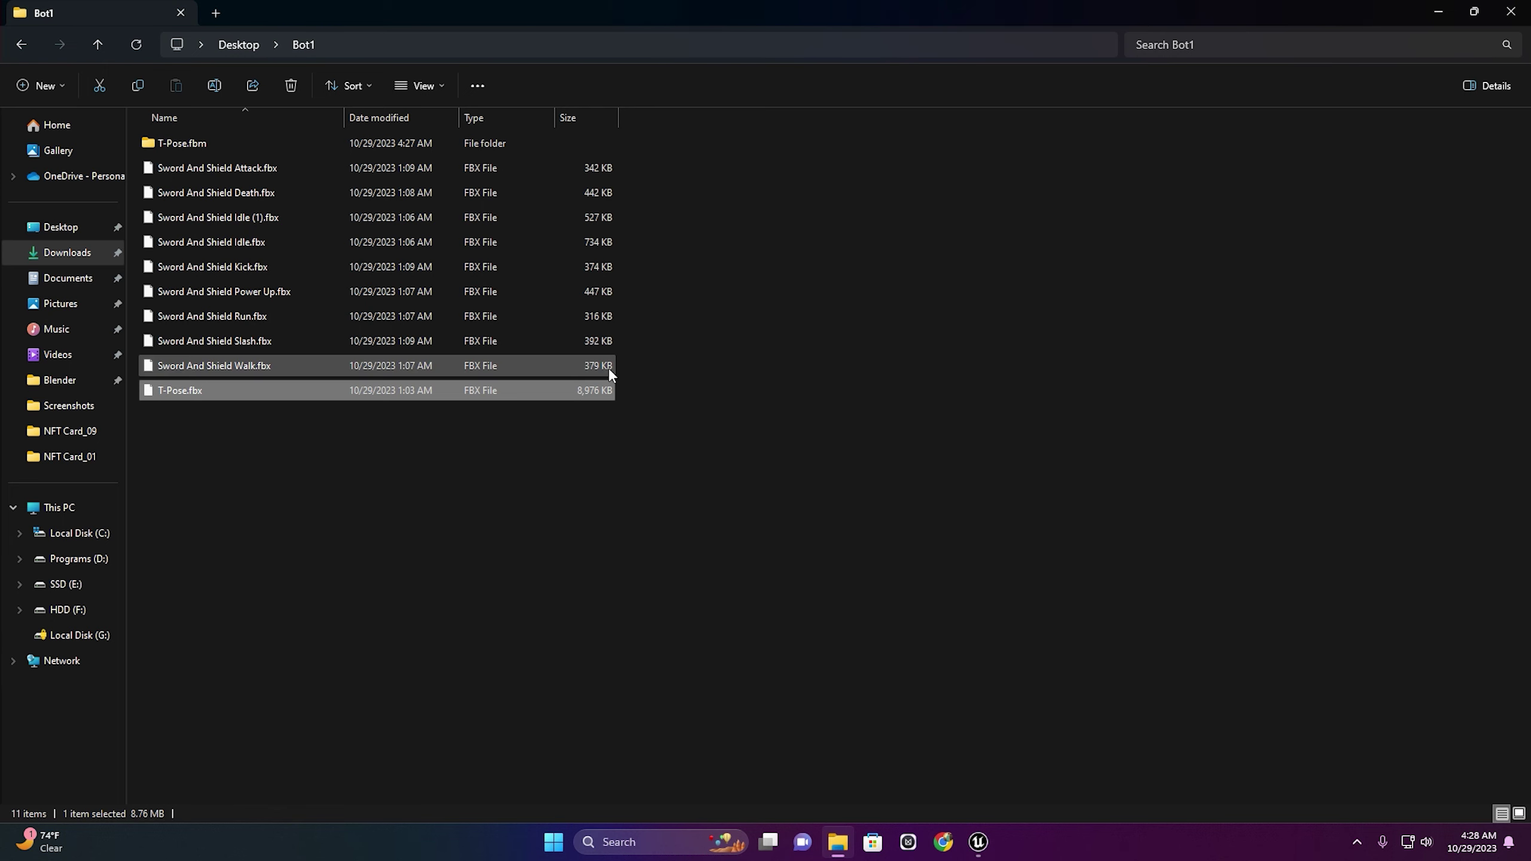
pyautogui.moveTo(631, 366)
pyautogui.mouseDown()
pyautogui.moveTo(588, 183)
pyautogui.moveTo(425, 176)
pyautogui.moveTo(978, 844)
pyautogui.moveTo(490, 667)
pyautogui.mouseUp()
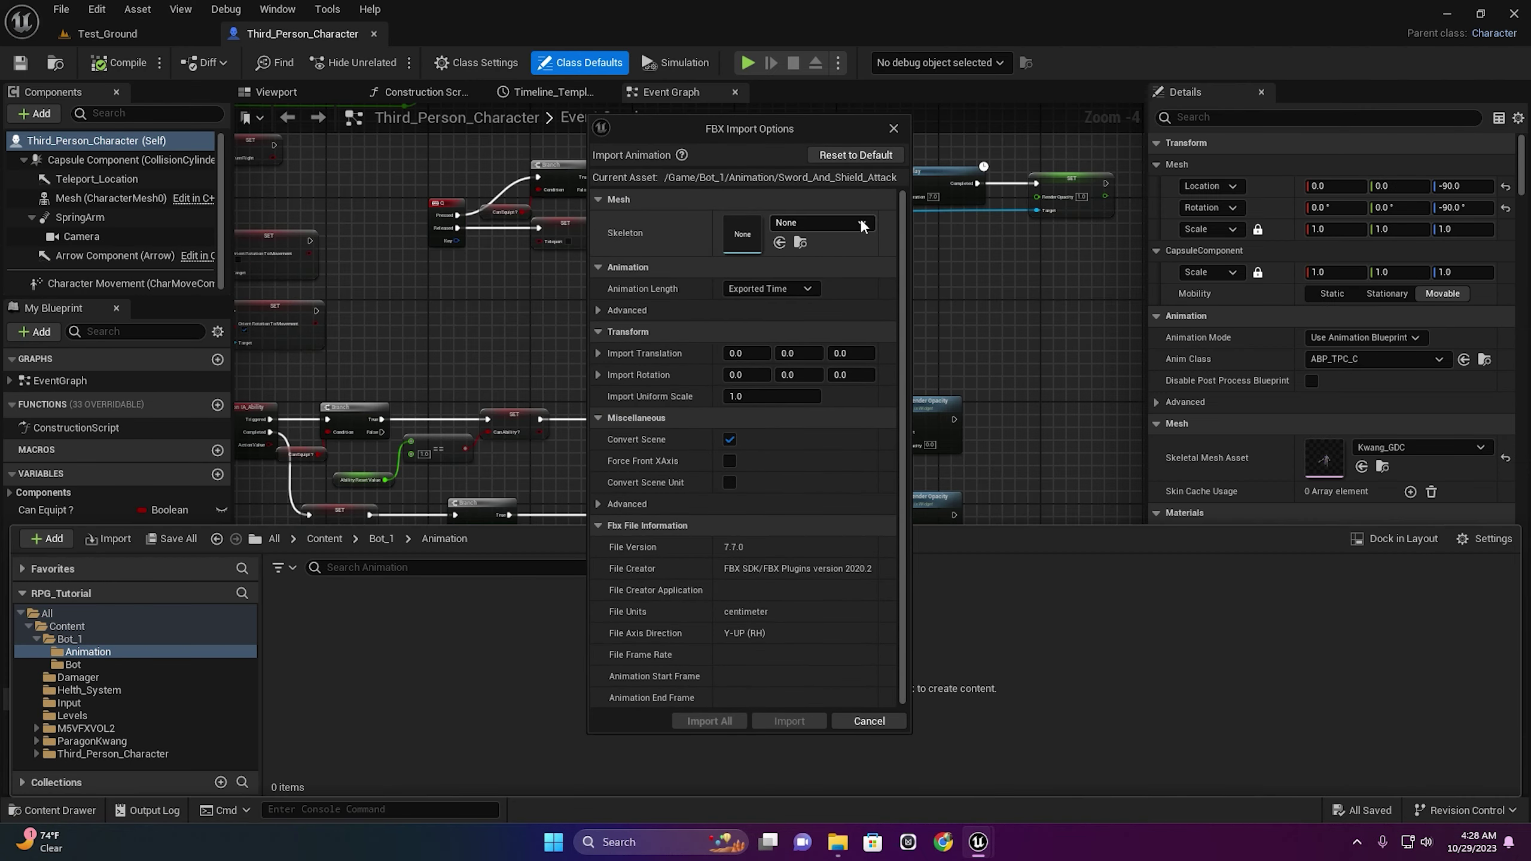
# Import all nine Sword And Shield animations with RPG_BOT as the skeleton.
pyautogui.click(861, 223)
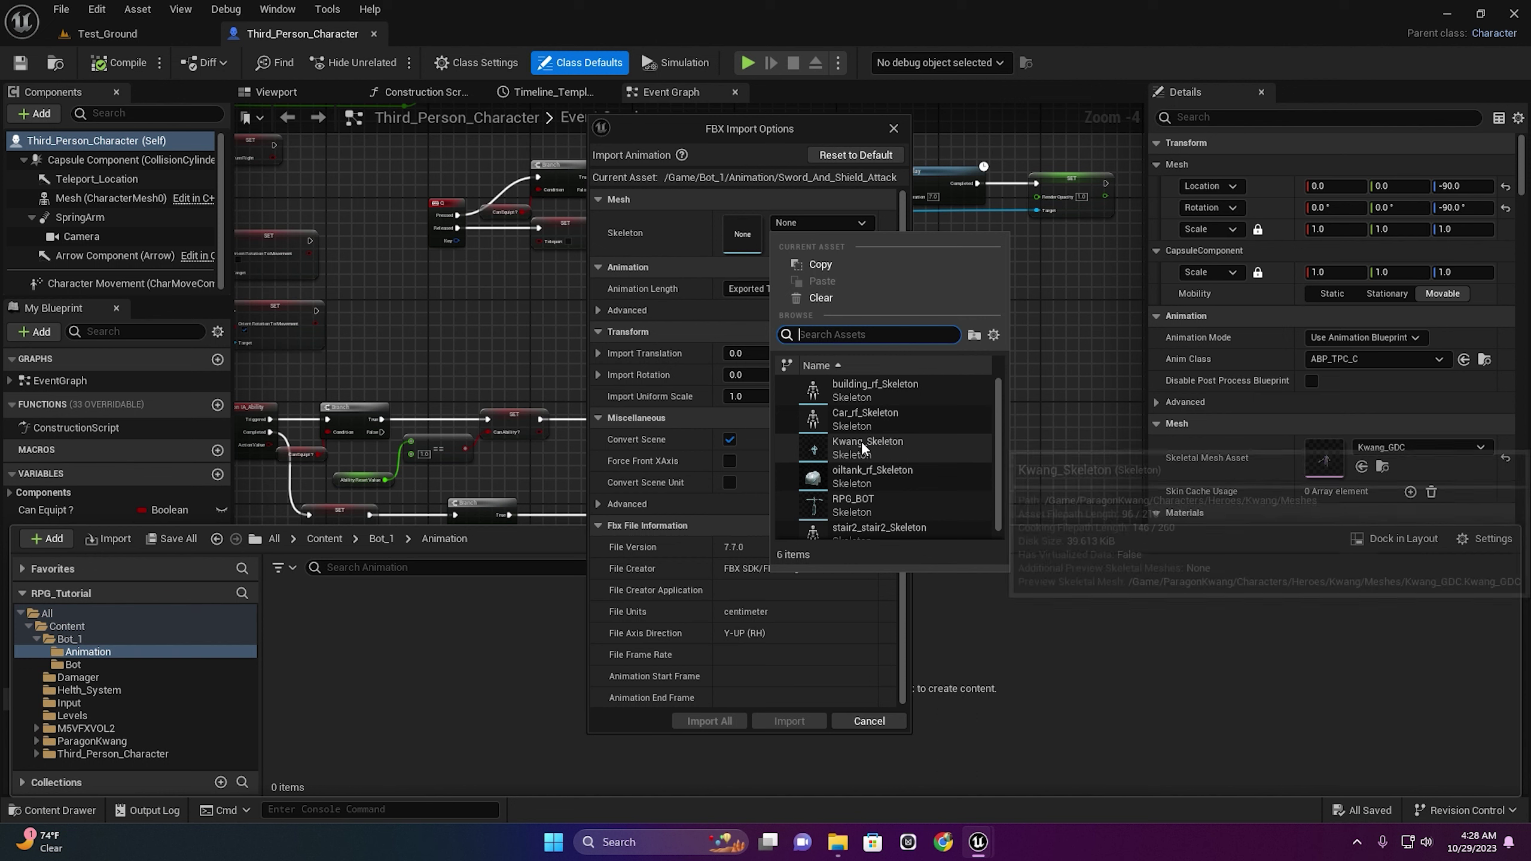
pyautogui.scroll(-1, 933, 452)
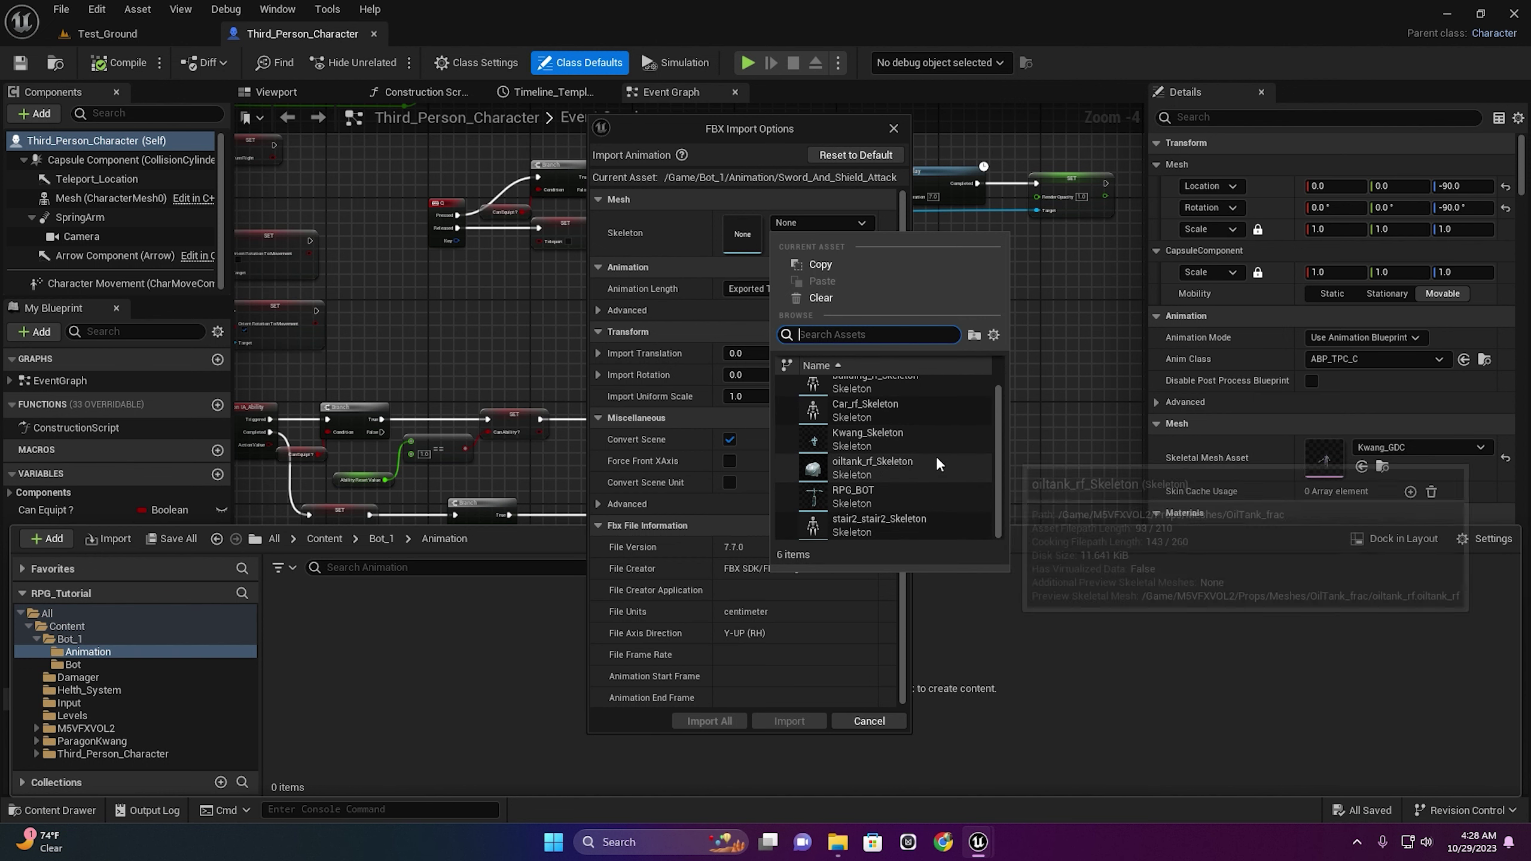
pyautogui.click(894, 499)
pyautogui.click(708, 722)
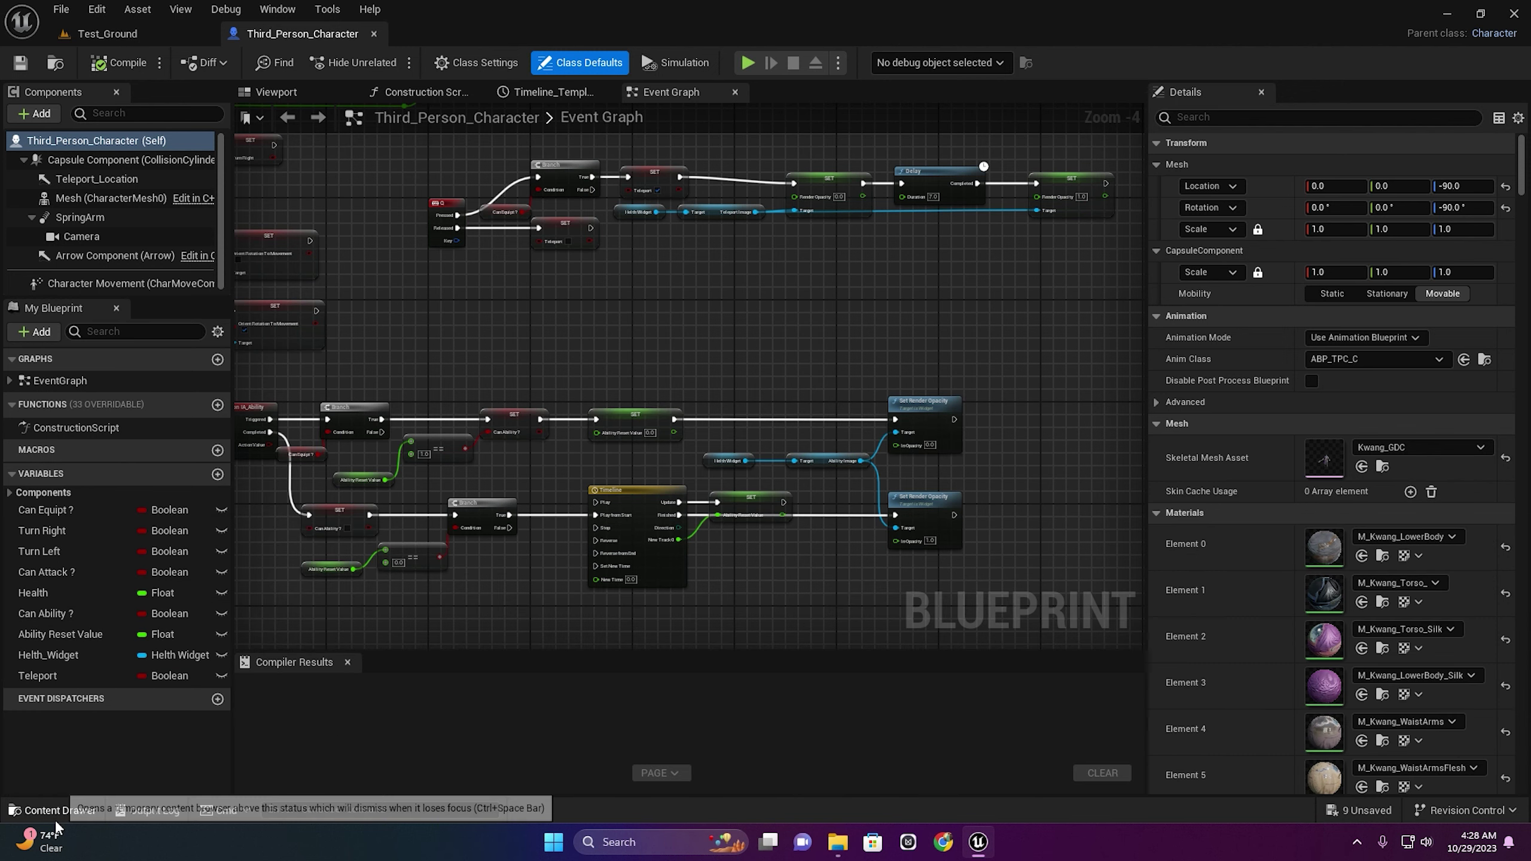
pyautogui.hotkey('ctrl', 'space')
# Open Sword_And_Shield_Walk and preview Slash, Run, Power_Up, Death, Attack and the idles, ending on Idle.
pyautogui.doubleClick(853, 615)
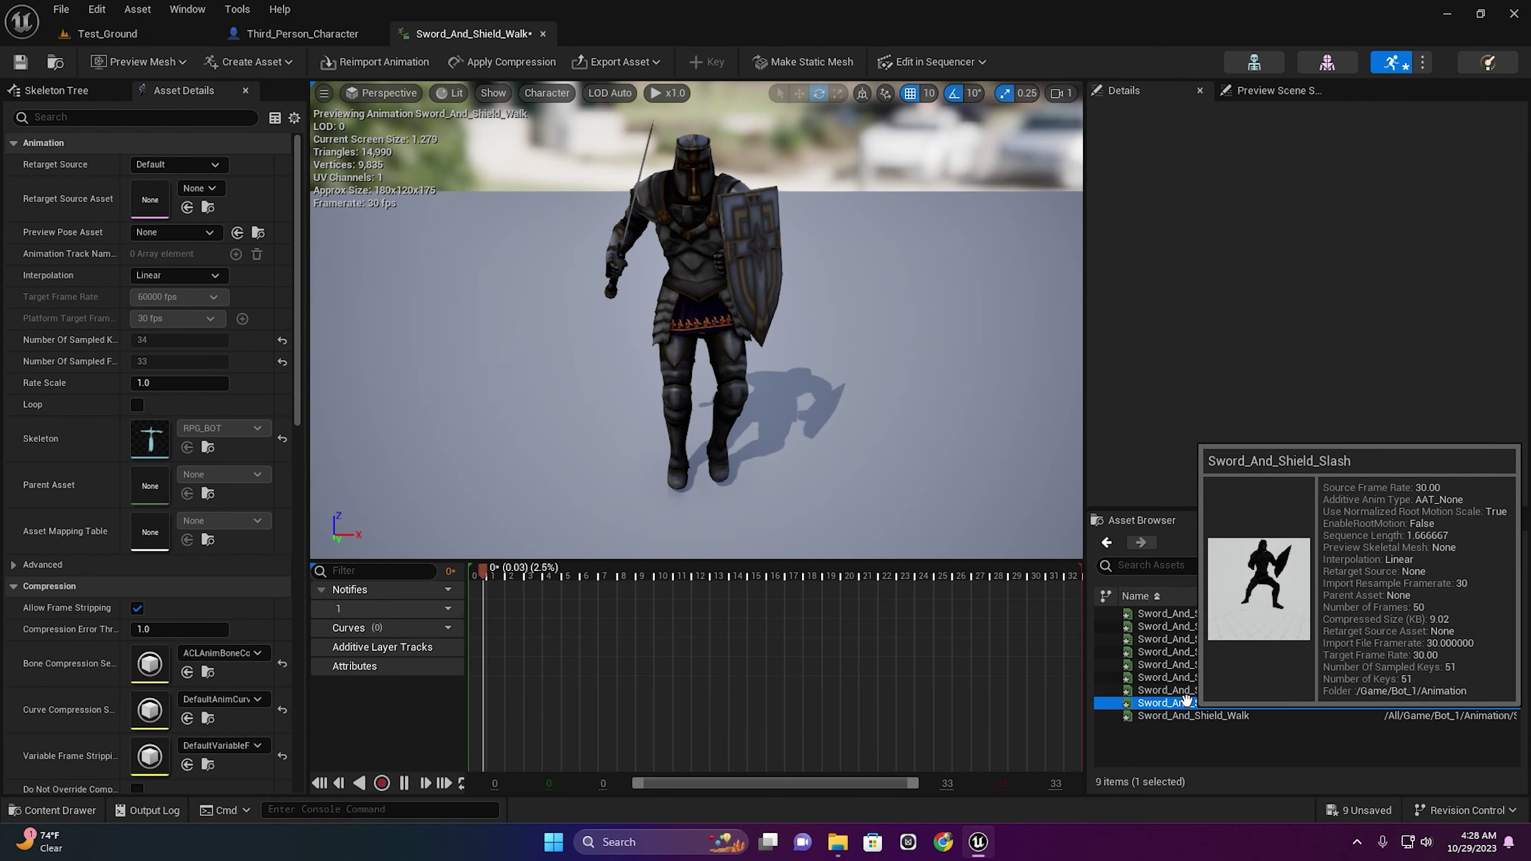
pyautogui.click(1184, 702)
pyautogui.click(1200, 690)
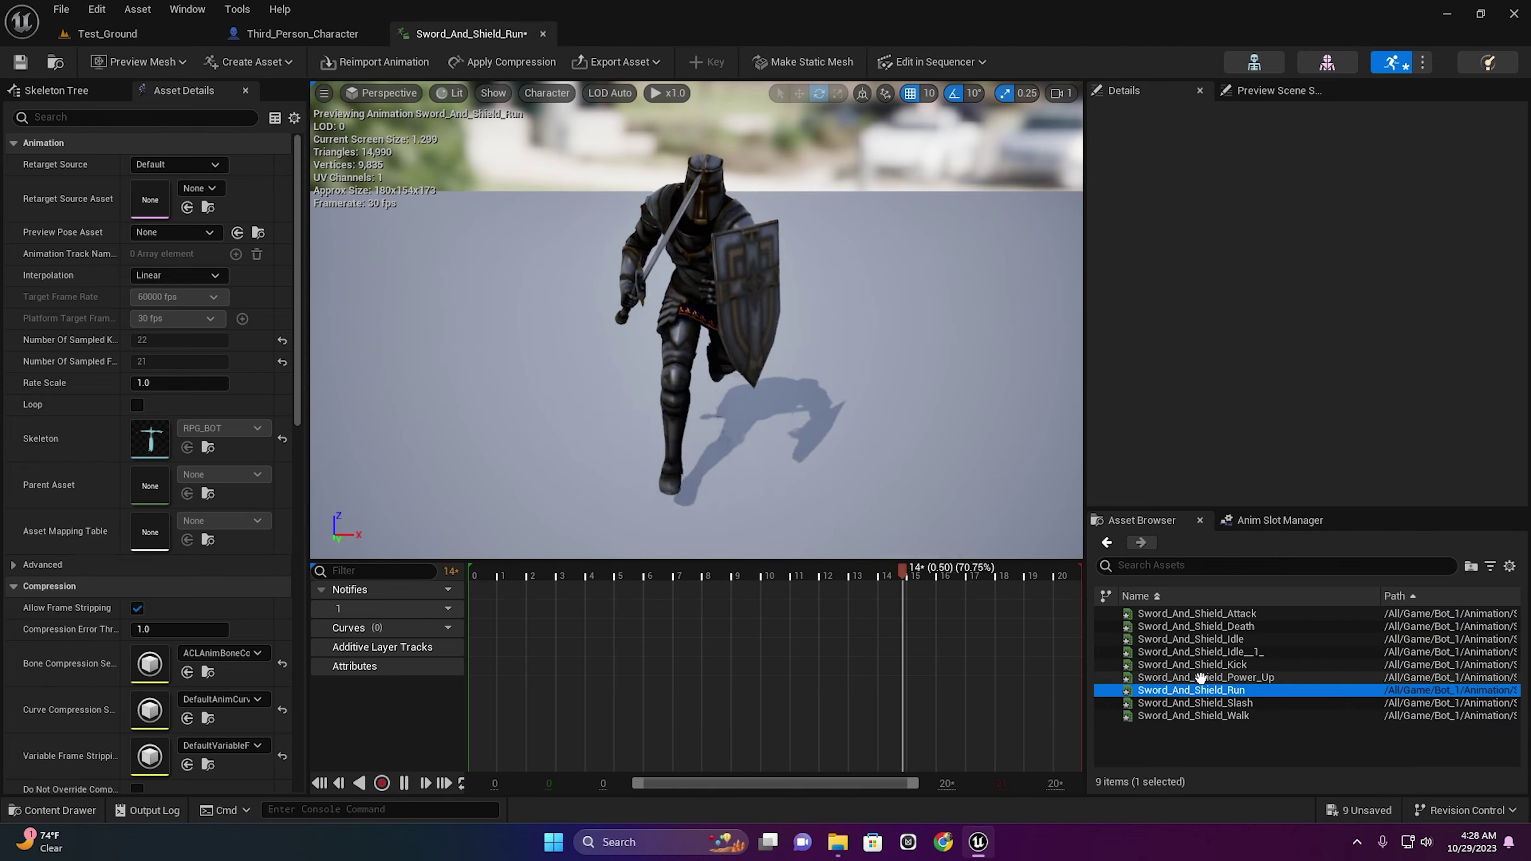
pyautogui.click(1199, 676)
pyautogui.click(1199, 652)
pyautogui.click(1194, 639)
pyautogui.click(1196, 626)
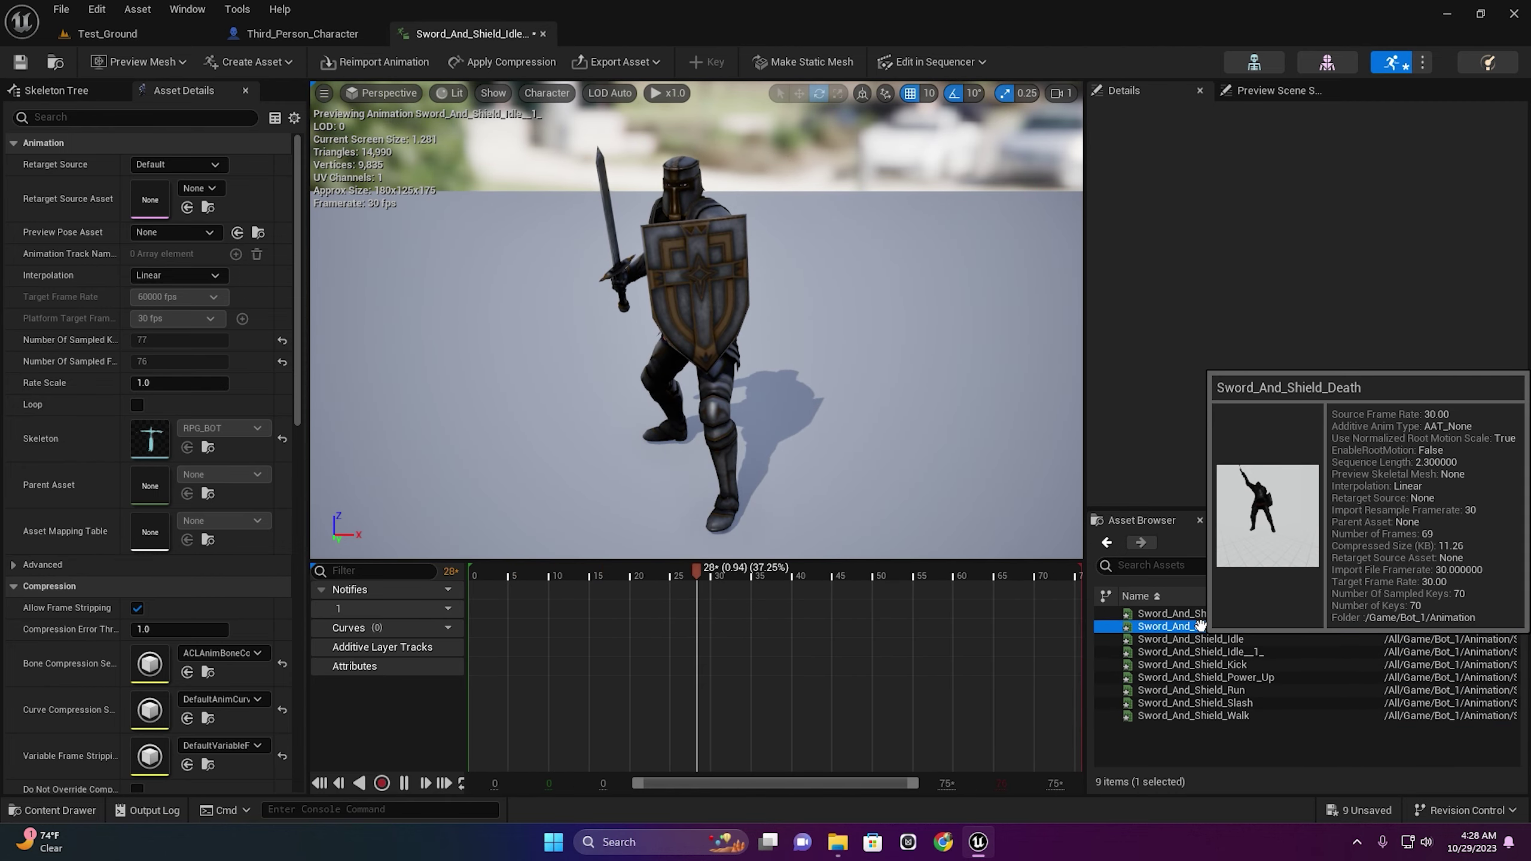
pyautogui.click(1197, 613)
pyautogui.click(1205, 639)
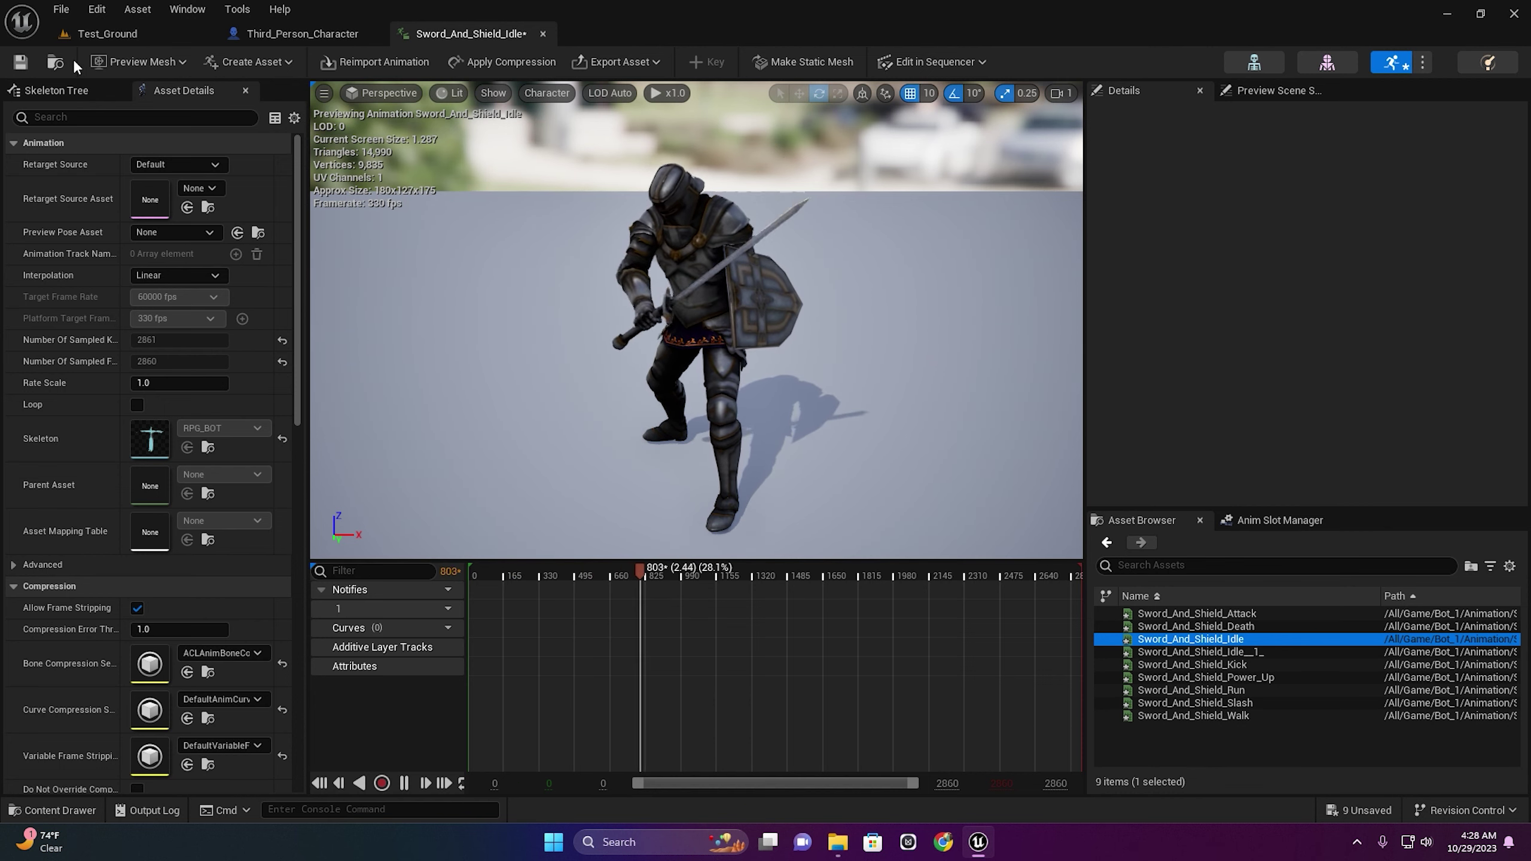
pyautogui.click(61, 9)
# Close the Sword_And_Shield_Idle animation and browse into the Bot_1 folder in the Content Drawer.
pyautogui.click(301, 33)
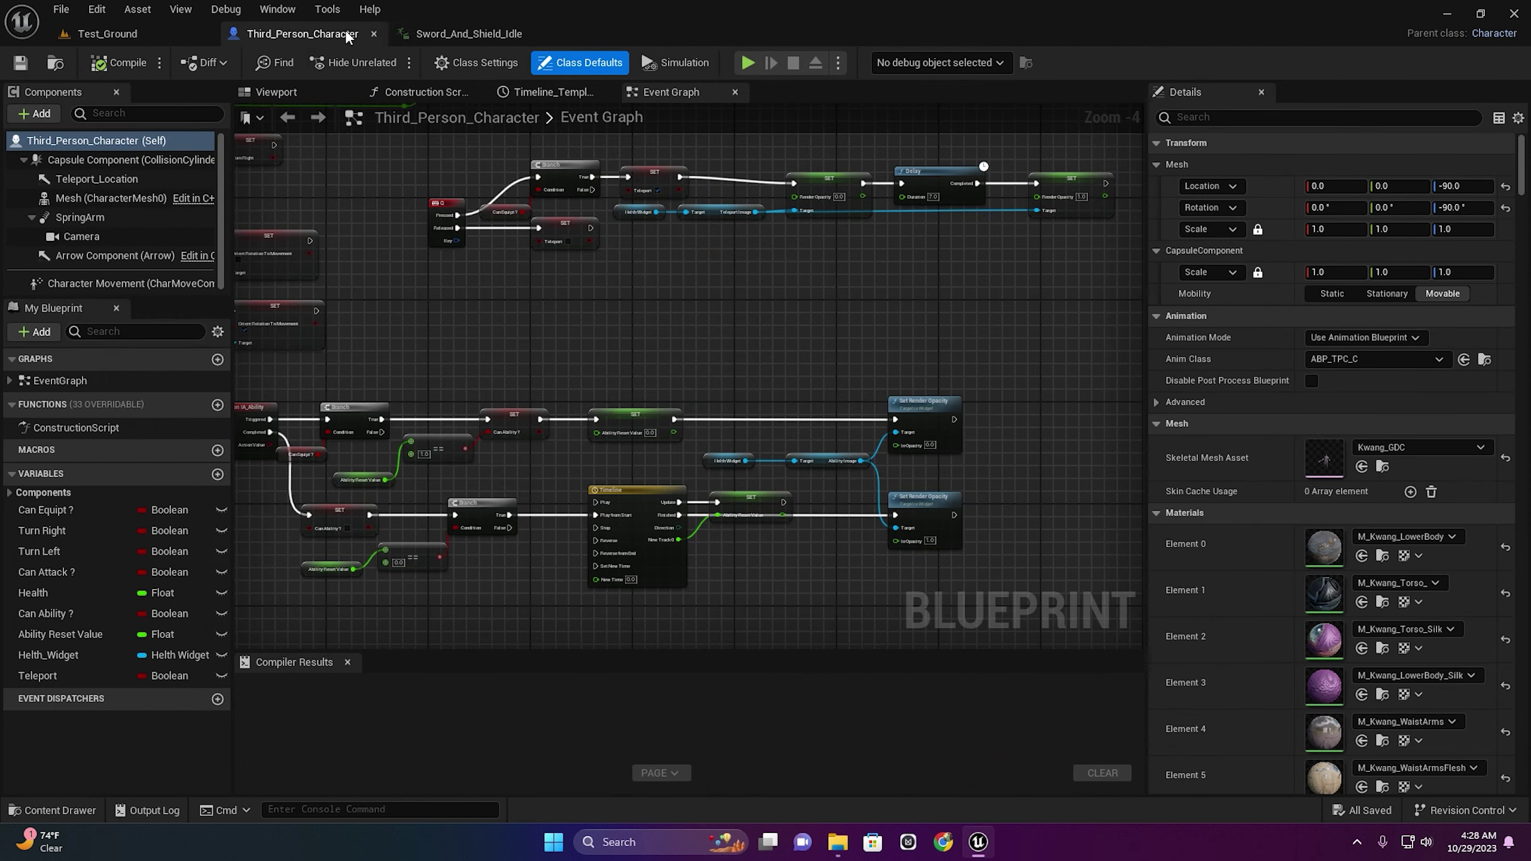
pyautogui.click(542, 34)
pyautogui.click(56, 811)
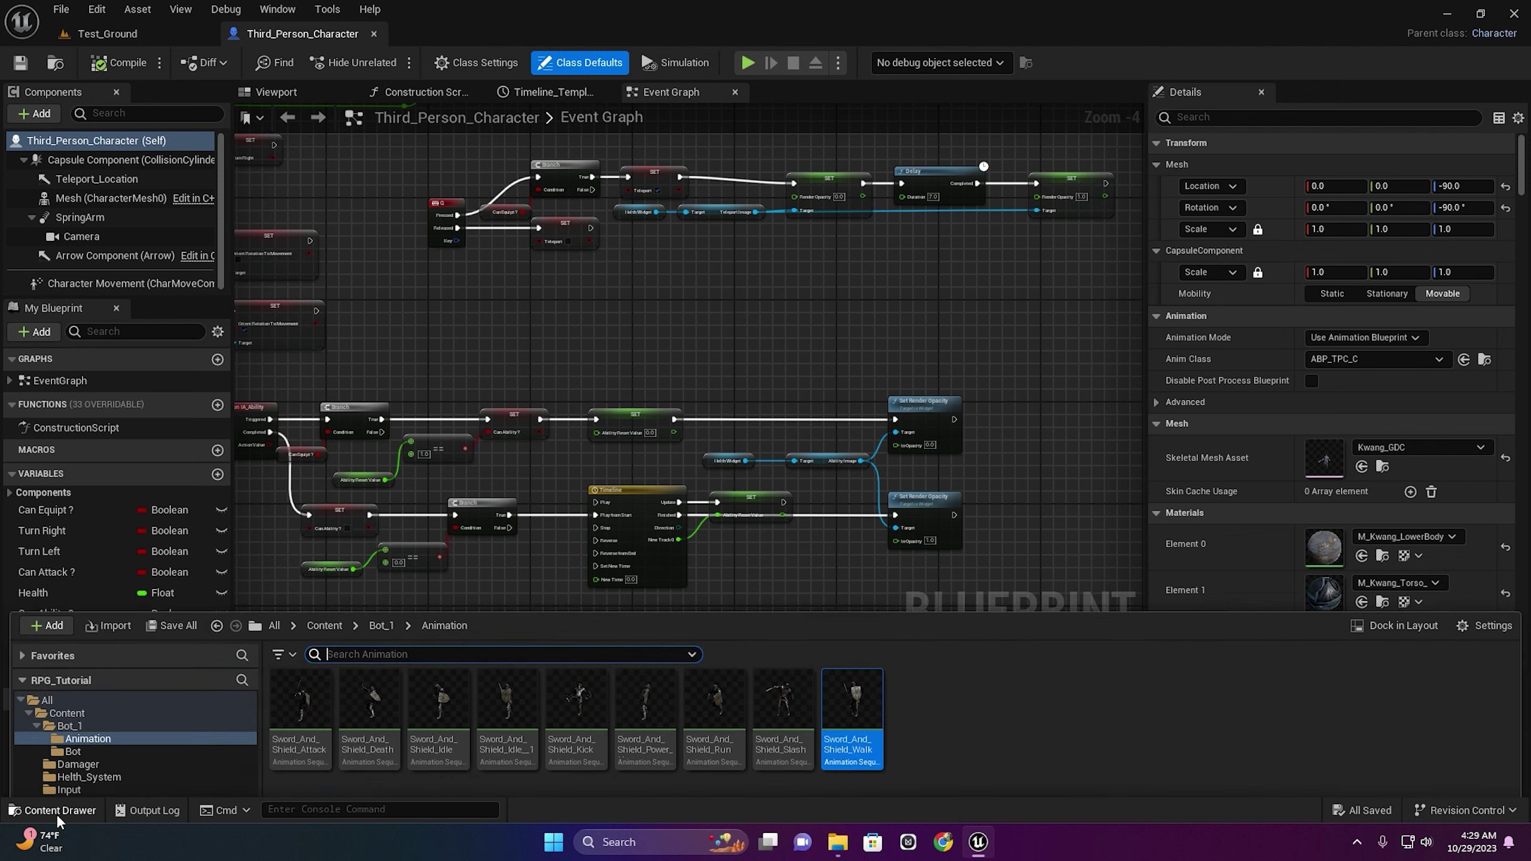
pyautogui.click(380, 540)
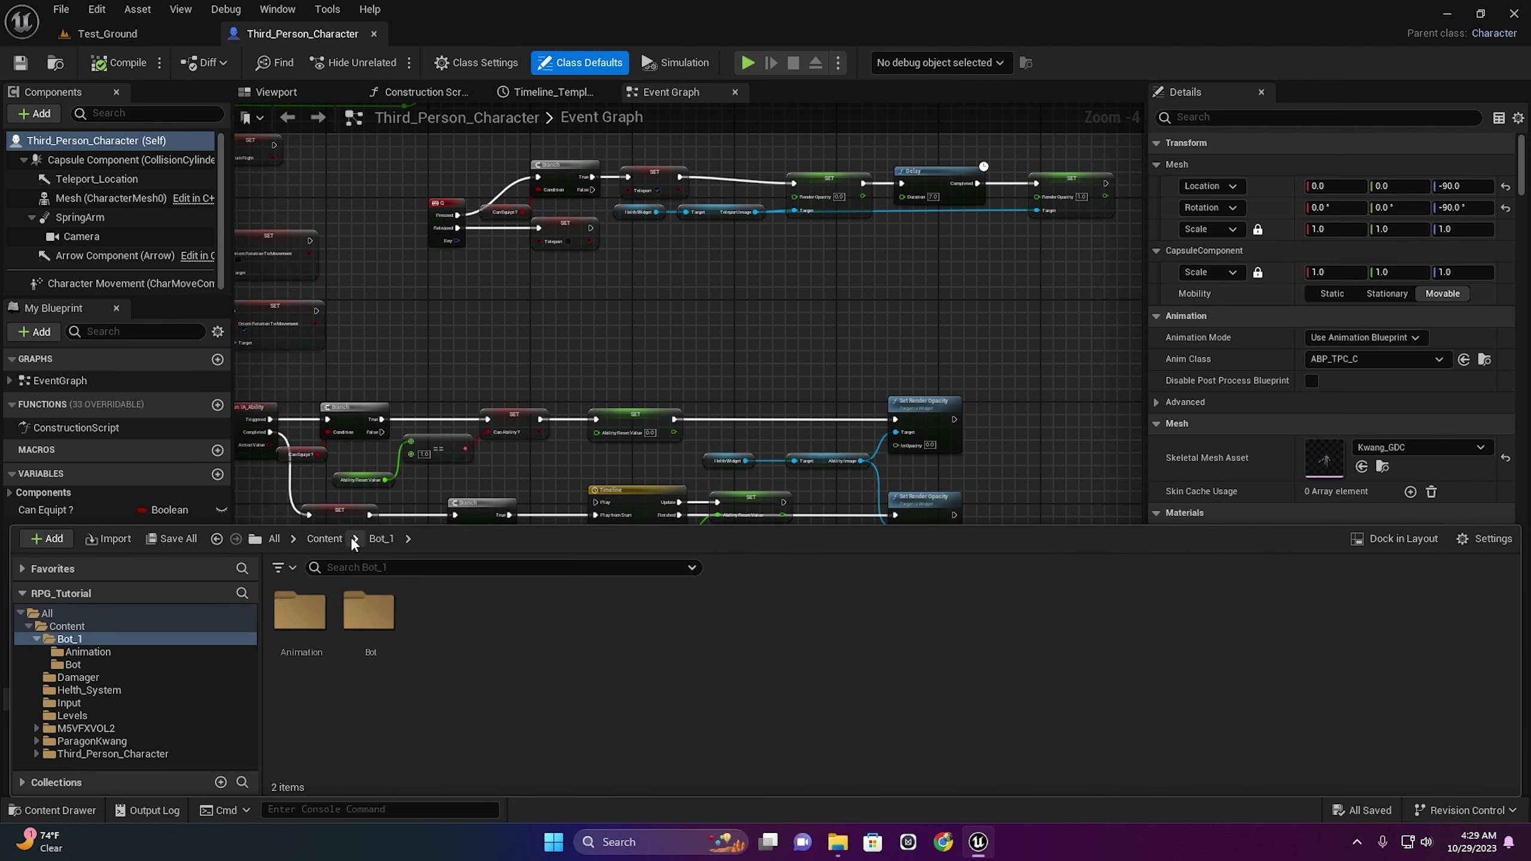
pyautogui.click(328, 537)
pyautogui.doubleClick(299, 612)
# Create a Character-based Blueprint Class in Bot_1 named RPG_BOT1.
pyautogui.rightClick(491, 685)
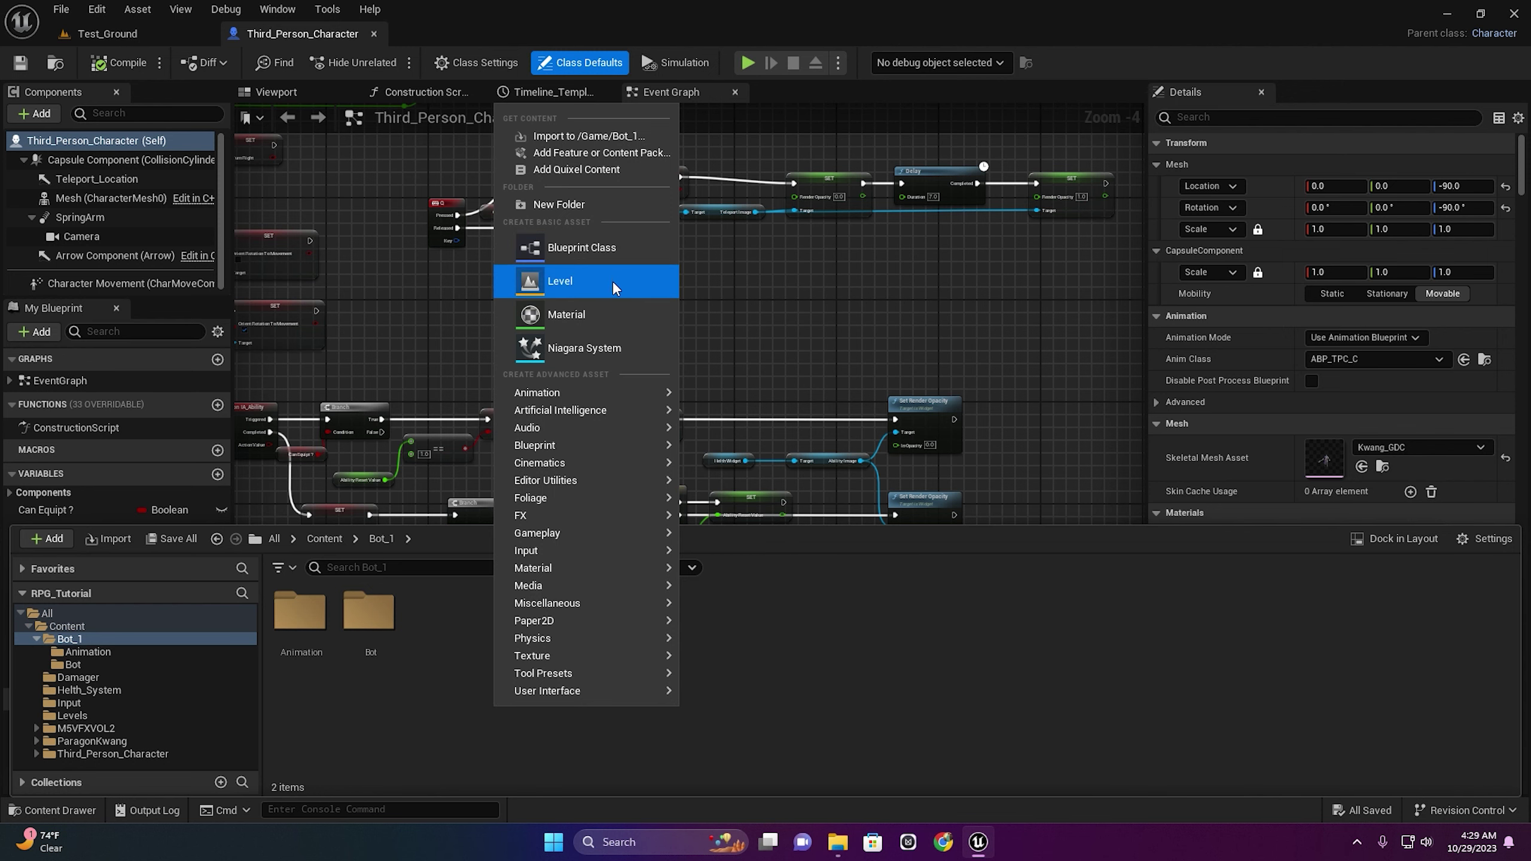
pyautogui.click(607, 250)
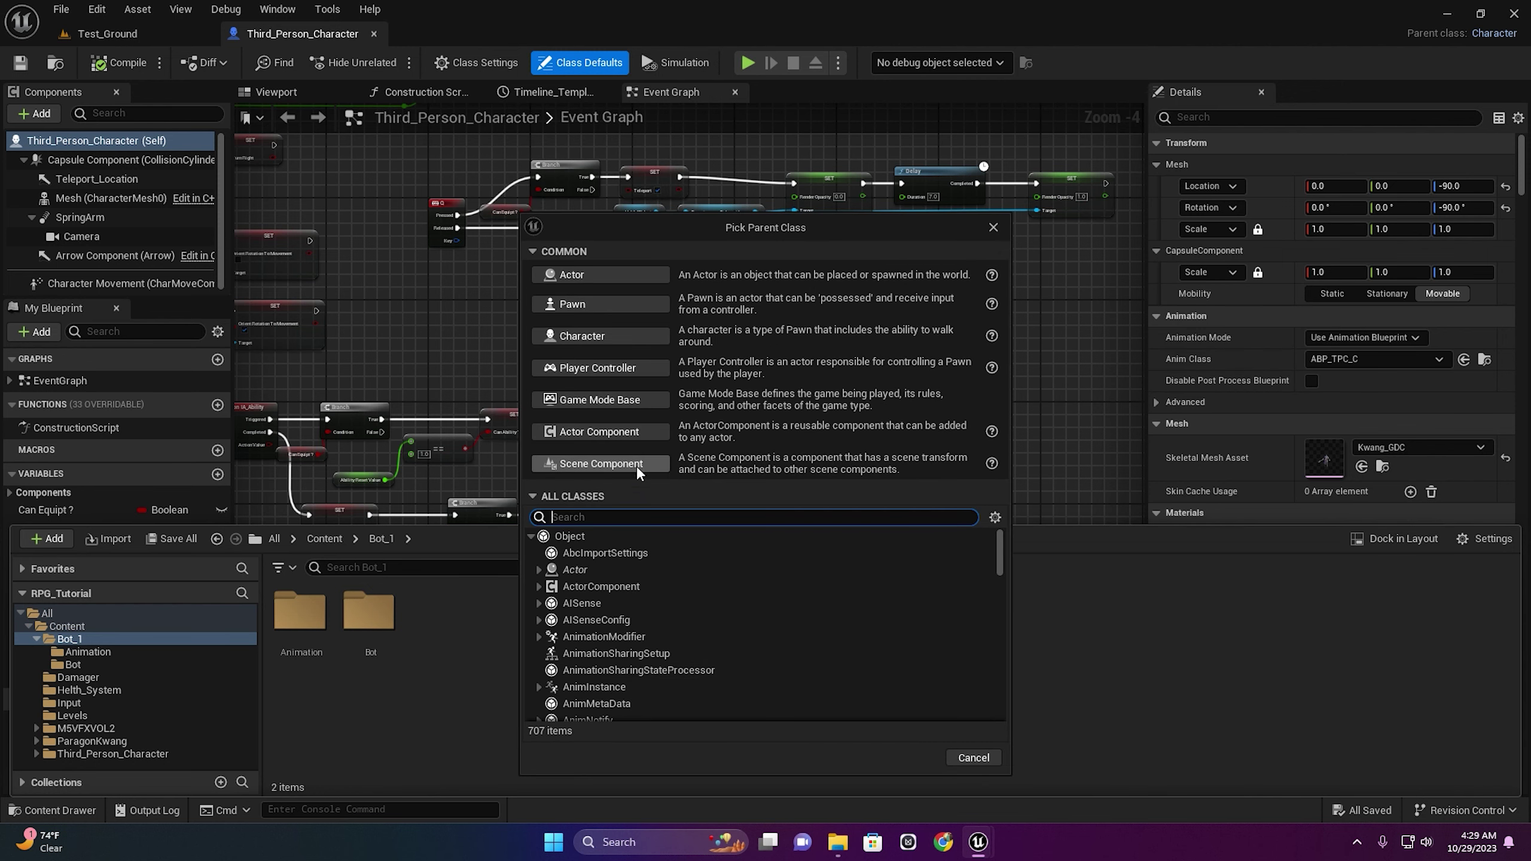
pyautogui.click(580, 338)
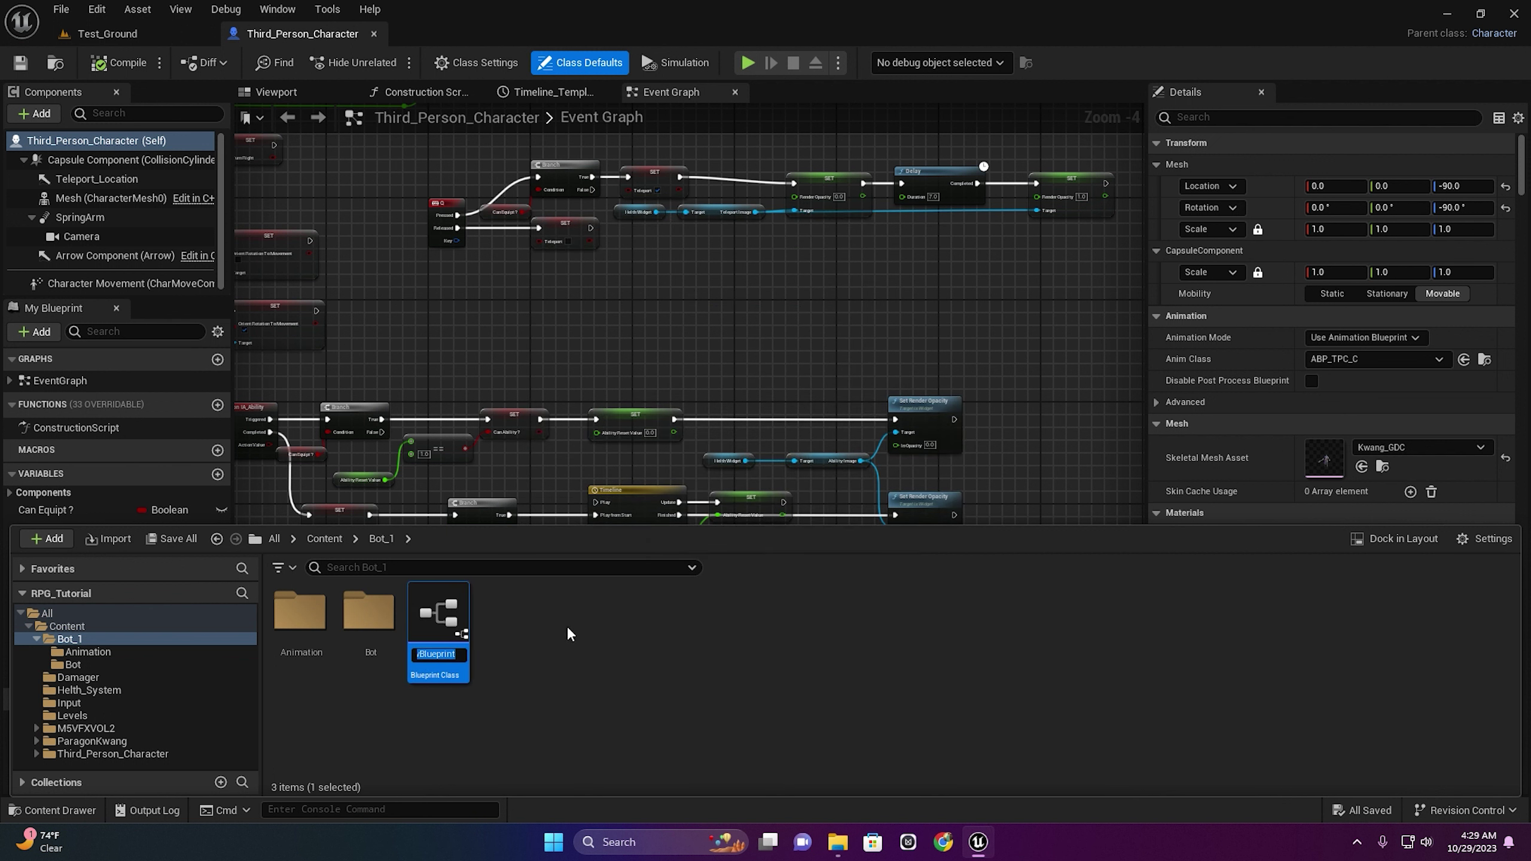
pyautogui.write('RPG')
pyautogui.write('_BOT')
pyautogui.write('1')
pyautogui.press('Return')
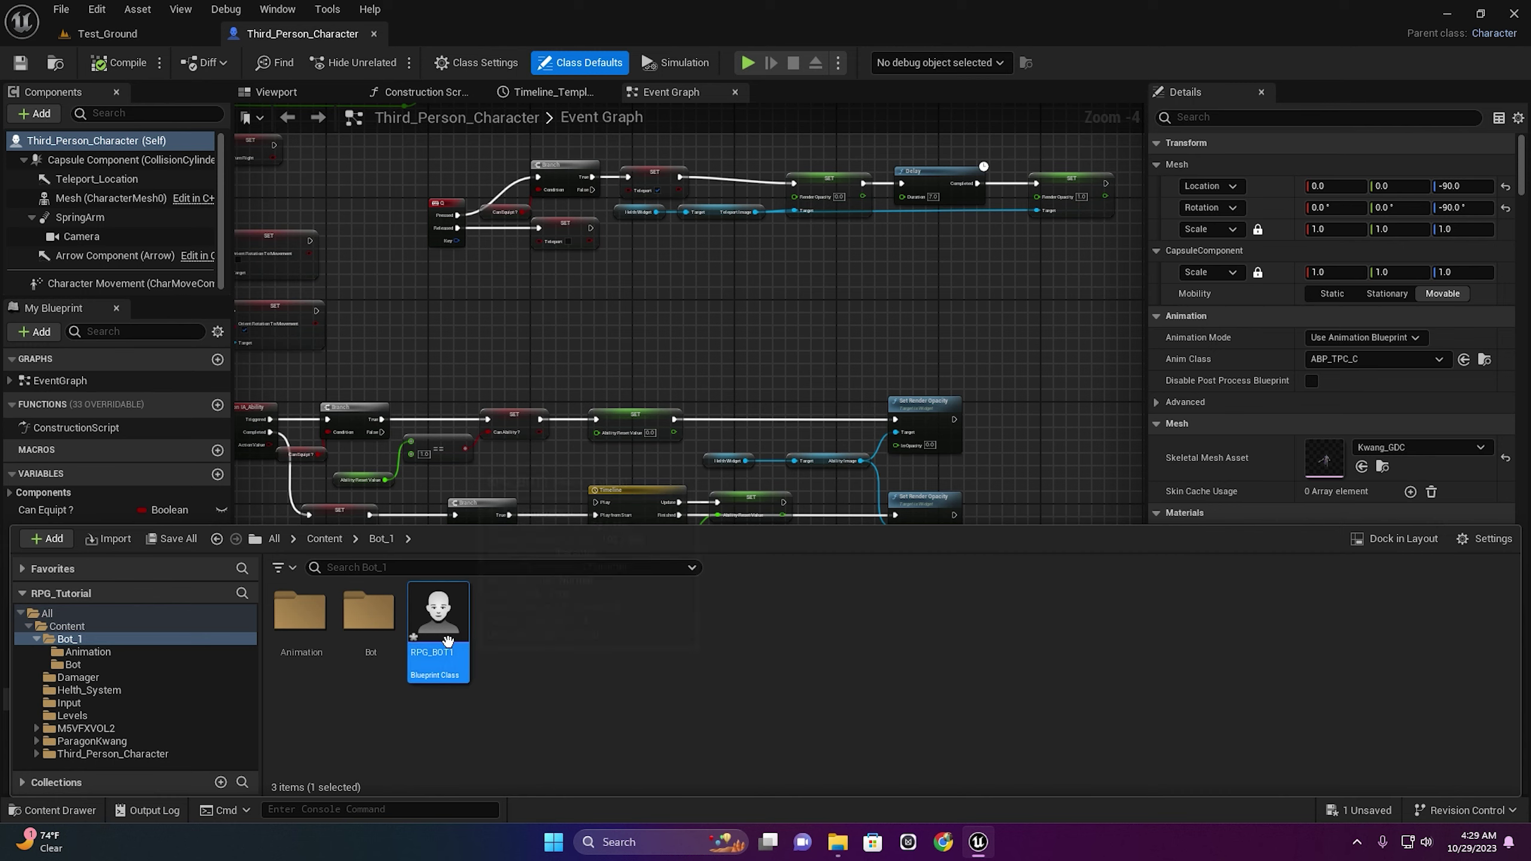
# Open RPG_BOT1 and assign the T-Pose knight as its Skeletal Mesh Asset.
pyautogui.doubleClick(443, 593)
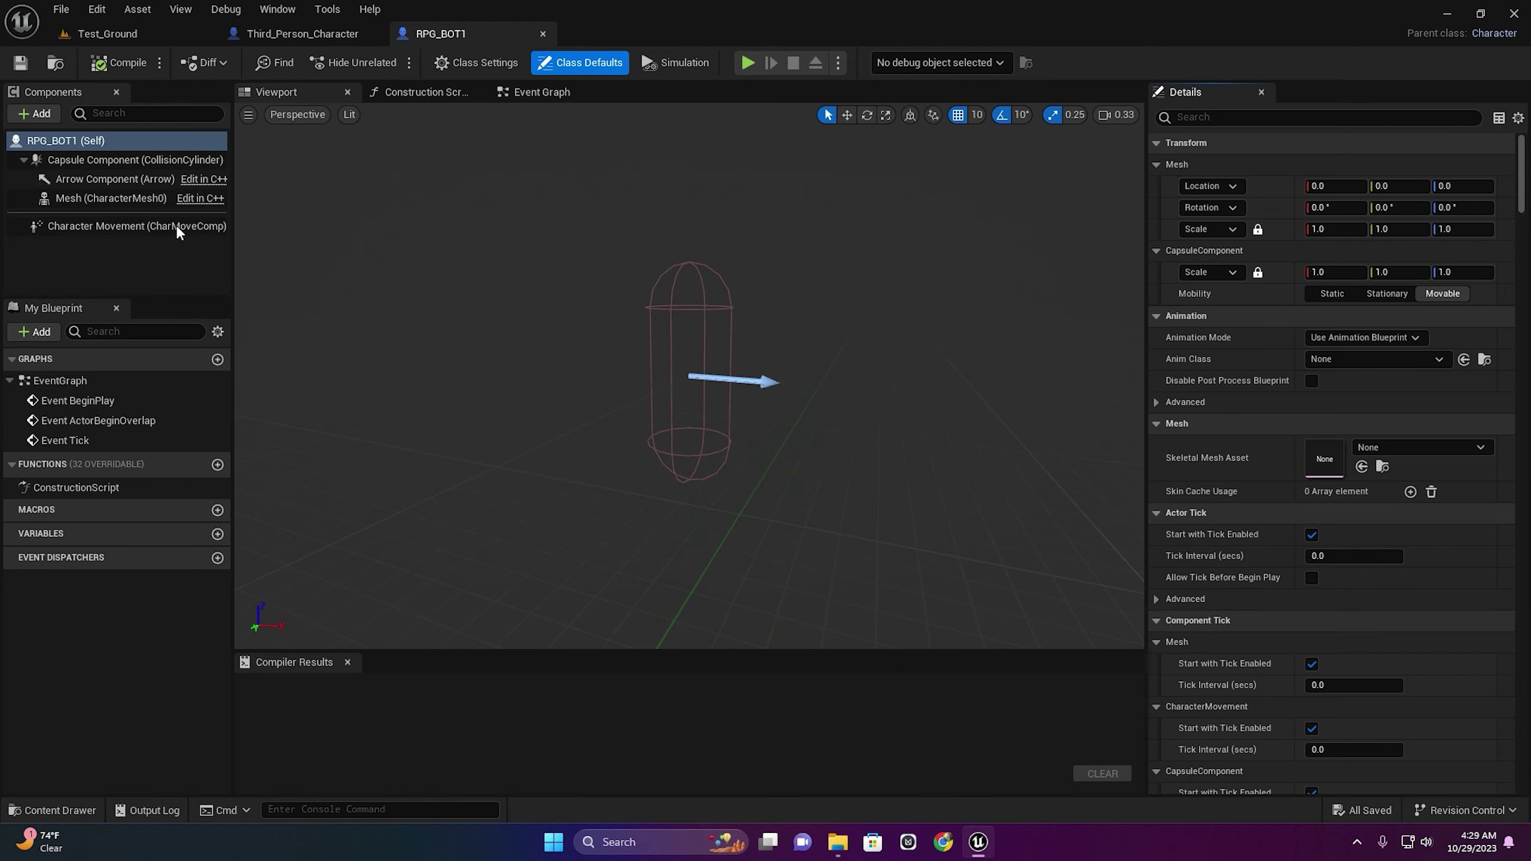
pyautogui.click(1391, 446)
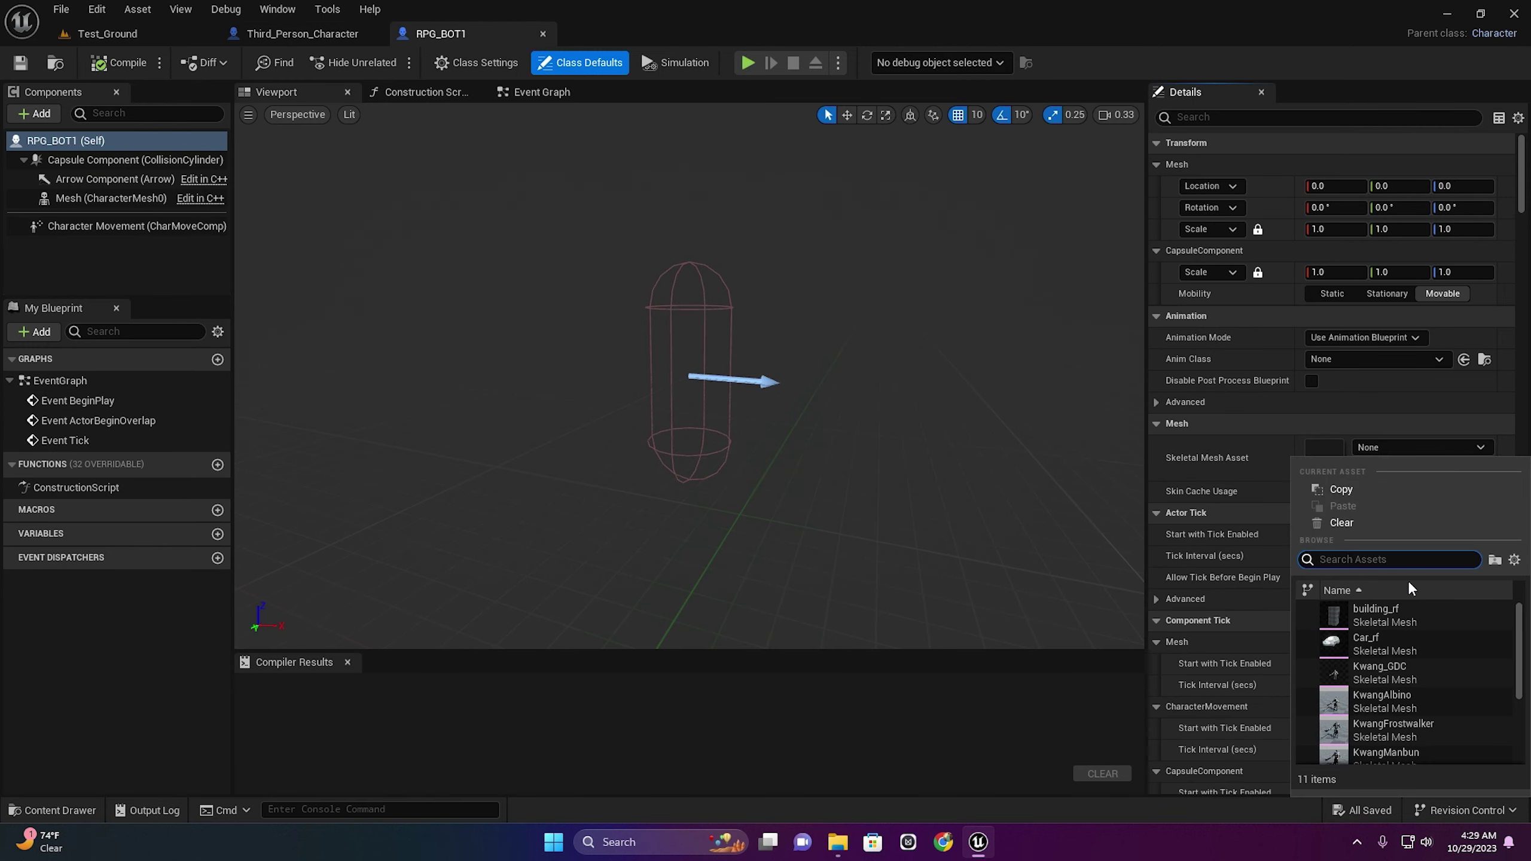
pyautogui.scroll(-3, 1413, 648)
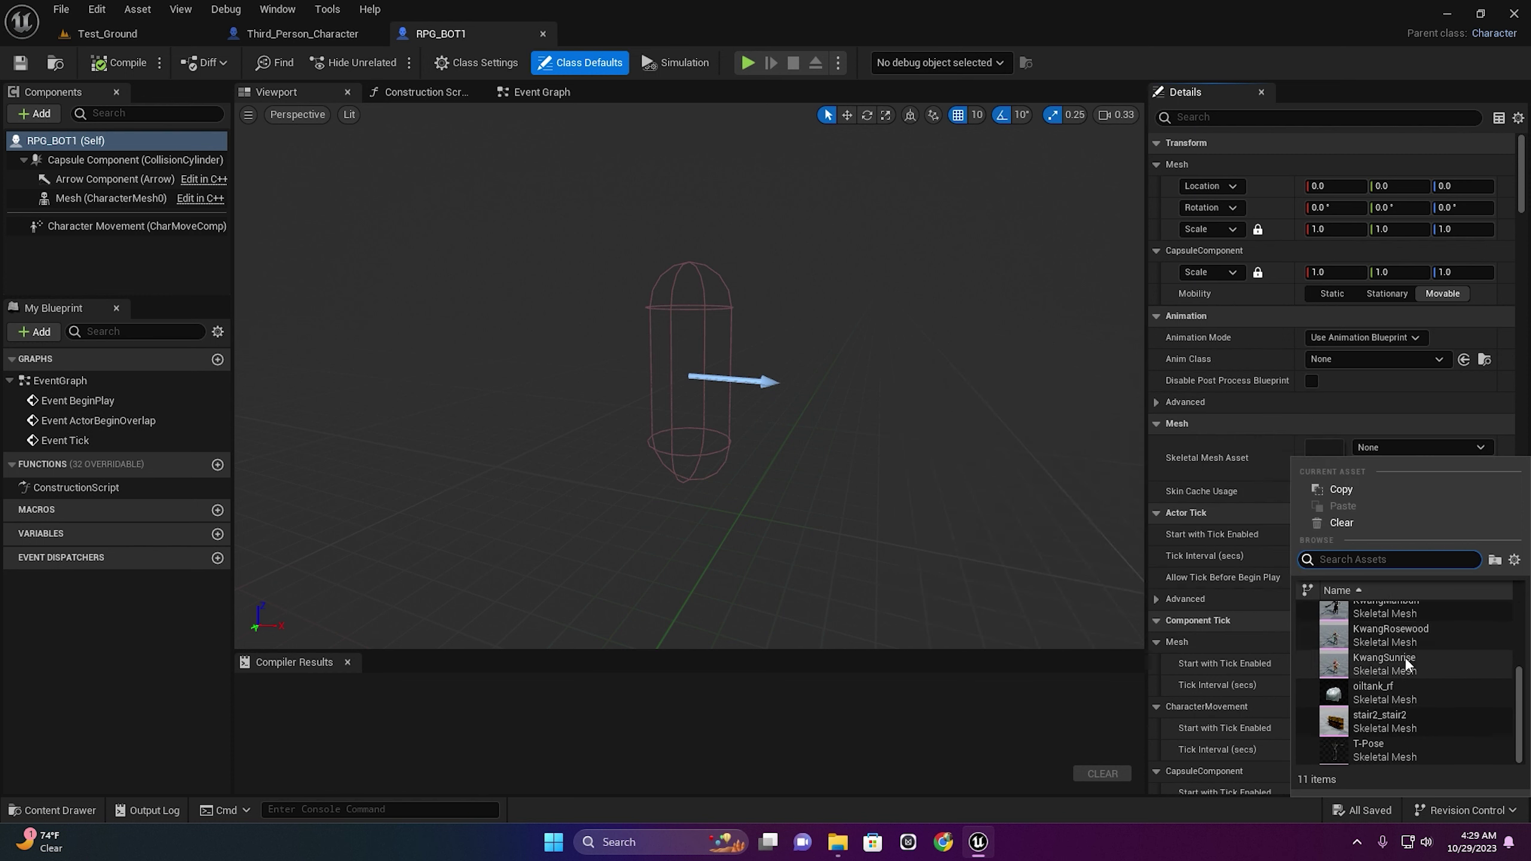
pyautogui.click(1413, 745)
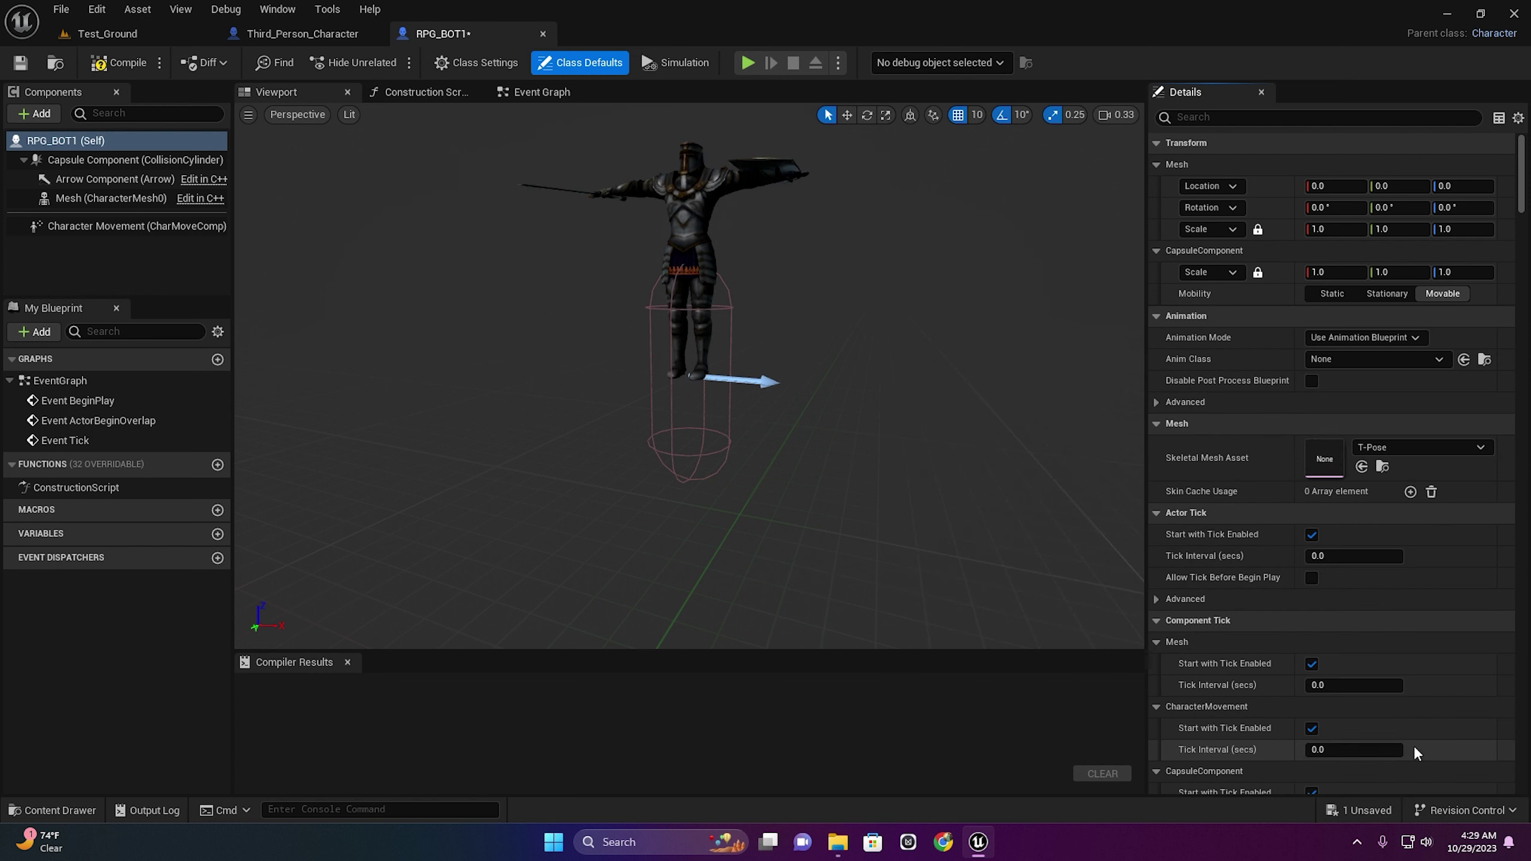
# Set the Mesh component to location Z -90, scale 1.1 and rotation Z 270.
pyautogui.click(699, 304)
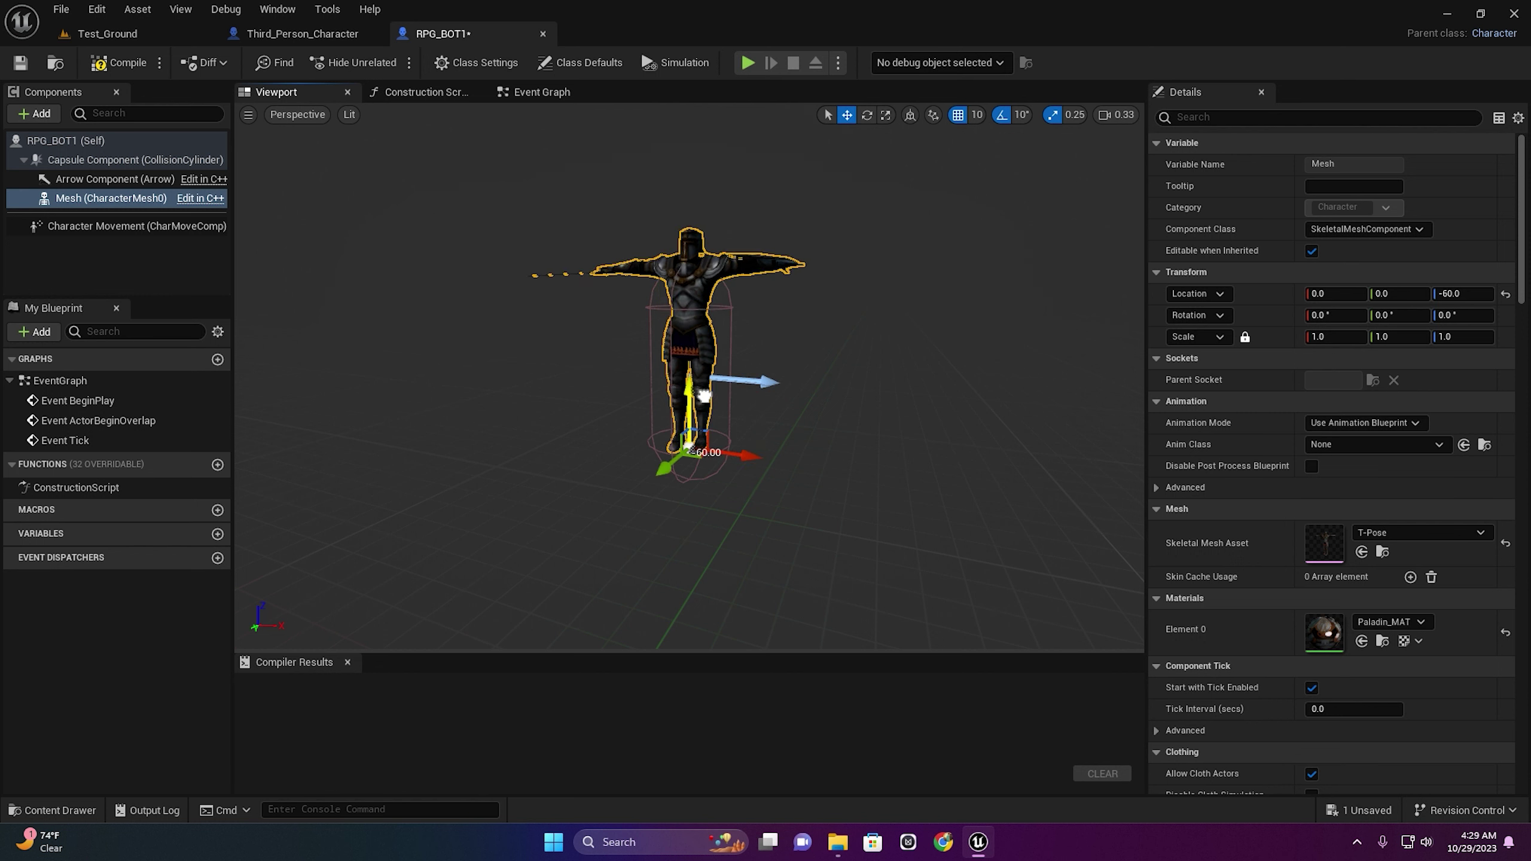
pyautogui.moveTo(706, 390); pyautogui.dragTo(706, 426)
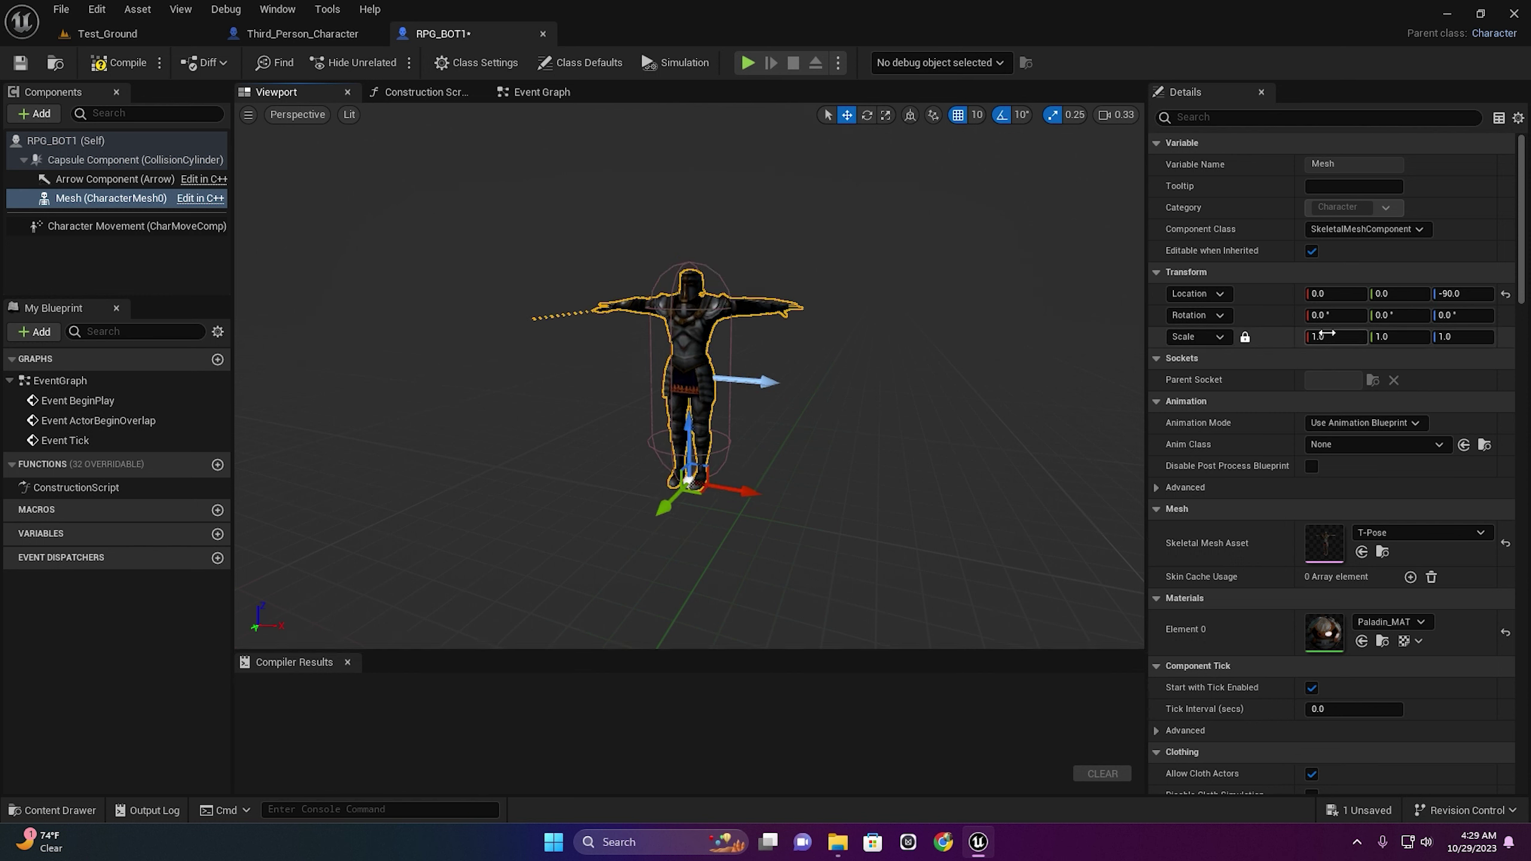
pyautogui.click(1326, 337)
pyautogui.write('1.1')
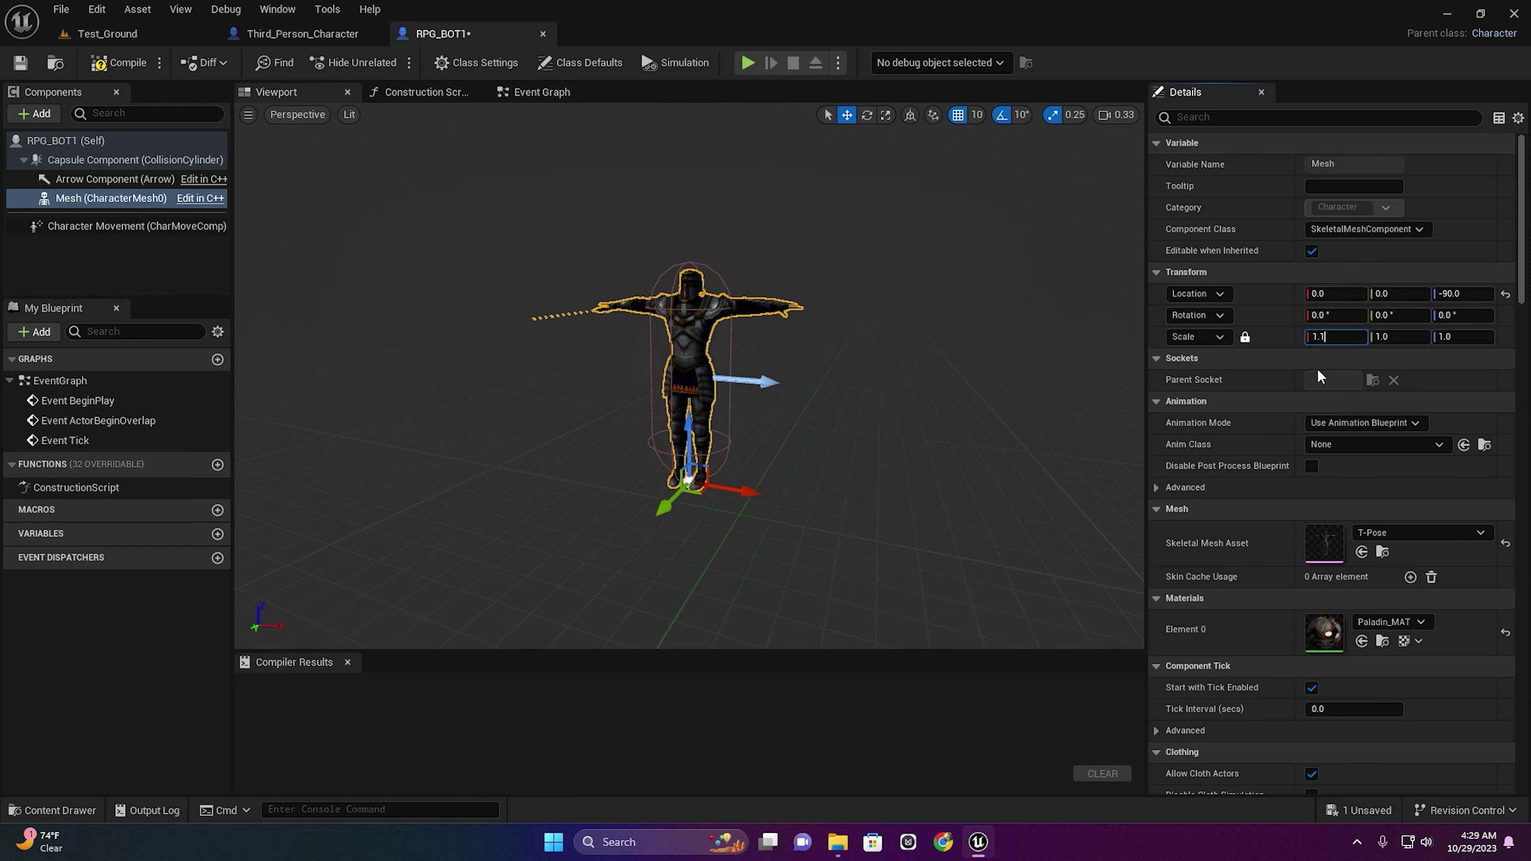
pyautogui.press('Return')
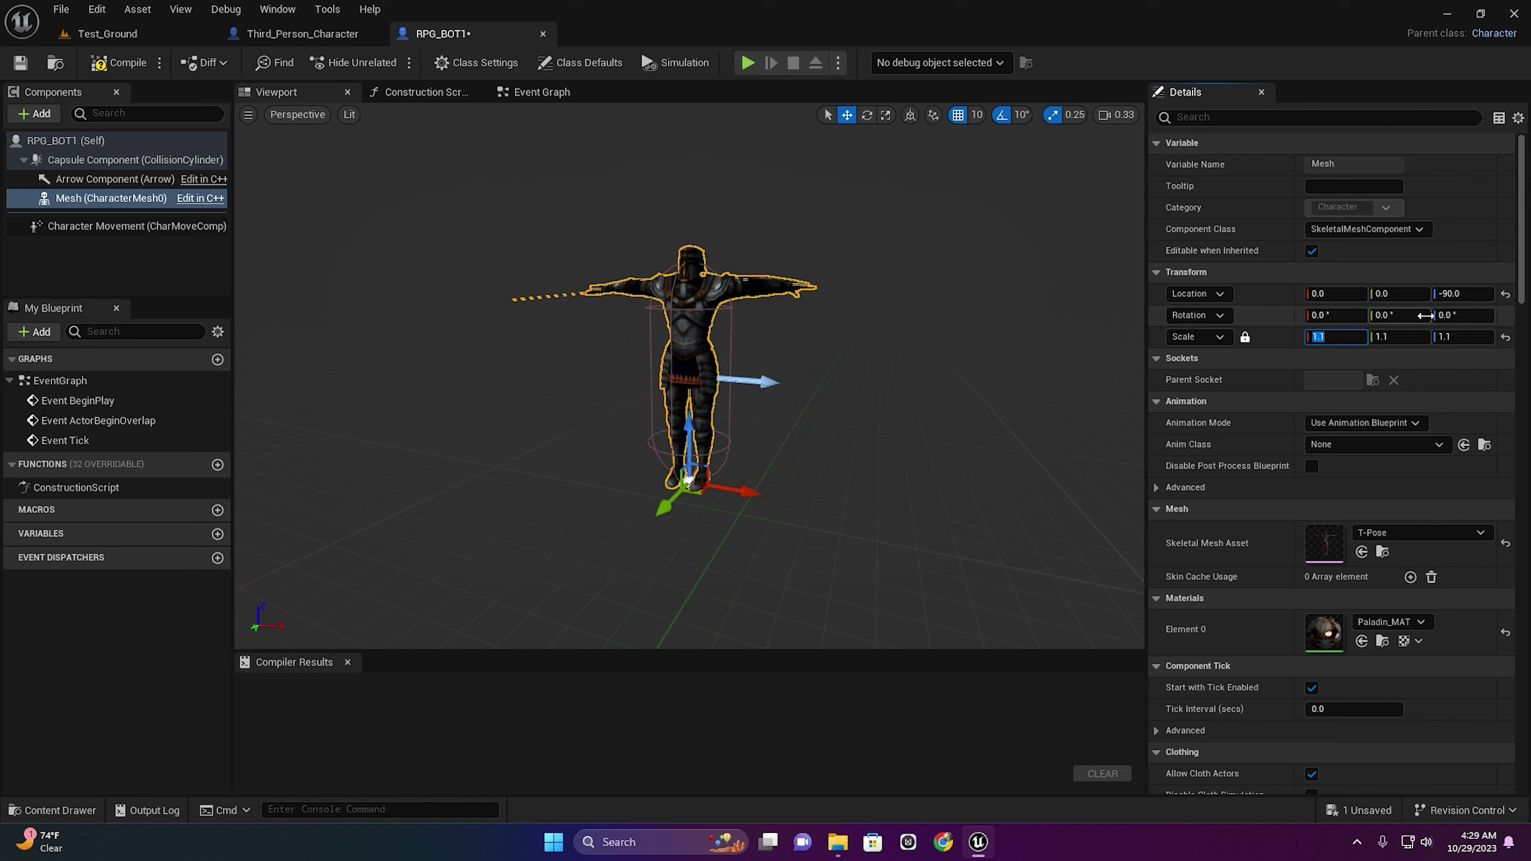
pyautogui.moveTo(1398, 293)
pyautogui.mouseDown()
pyautogui.moveTo(1422, 293)
pyautogui.moveTo(1341, 315)
pyautogui.moveTo(1458, 319)
pyautogui.mouseUp()
pyautogui.click(1458, 314)
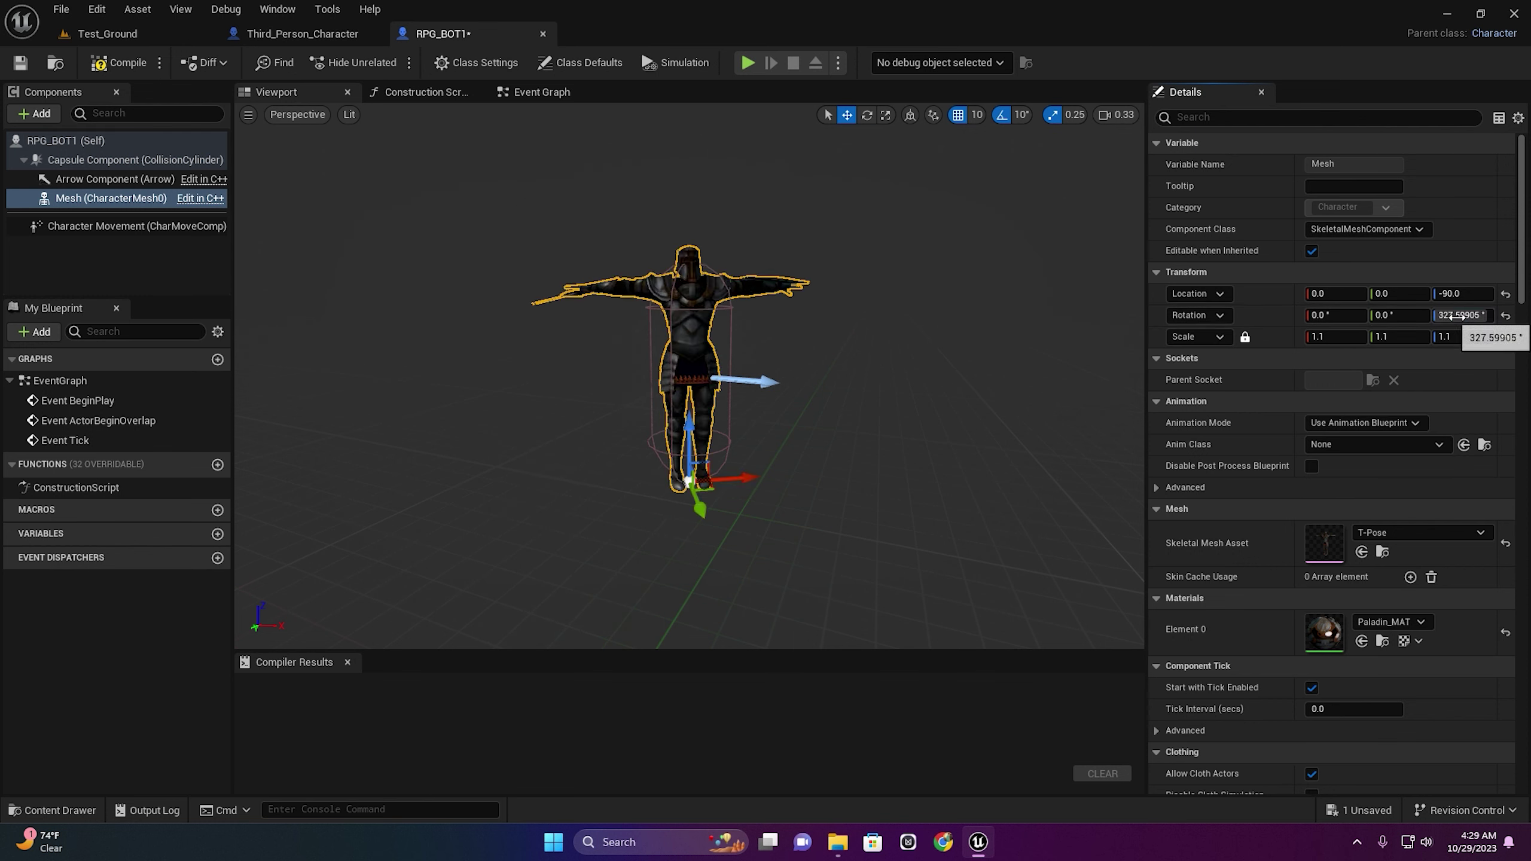
pyautogui.write('0')
pyautogui.press('Return')
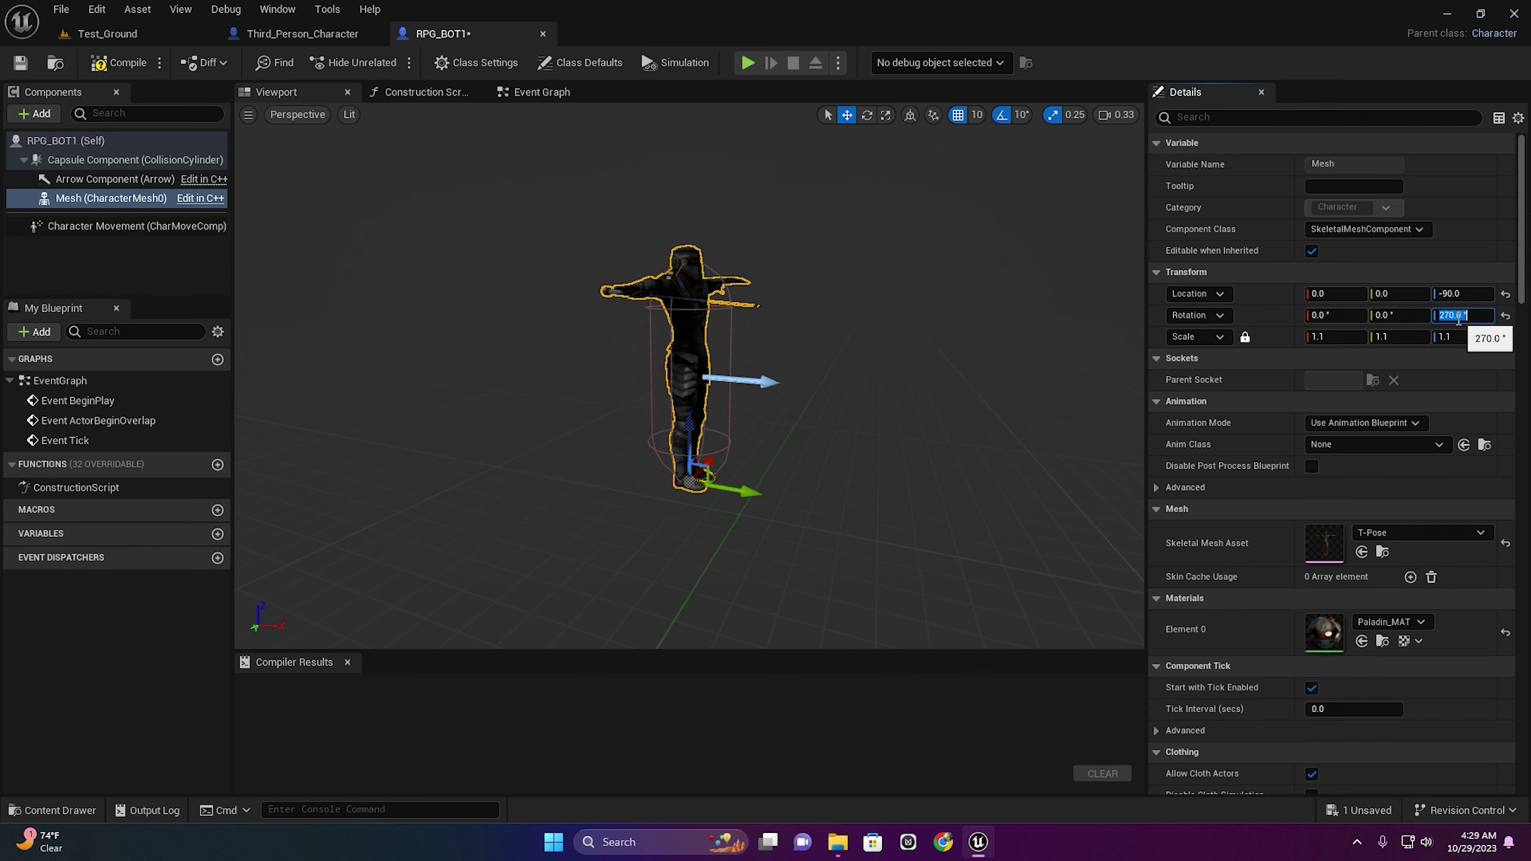
# Compile RPG_BOT1 and clear the compiler results.
pyautogui.click(119, 62)
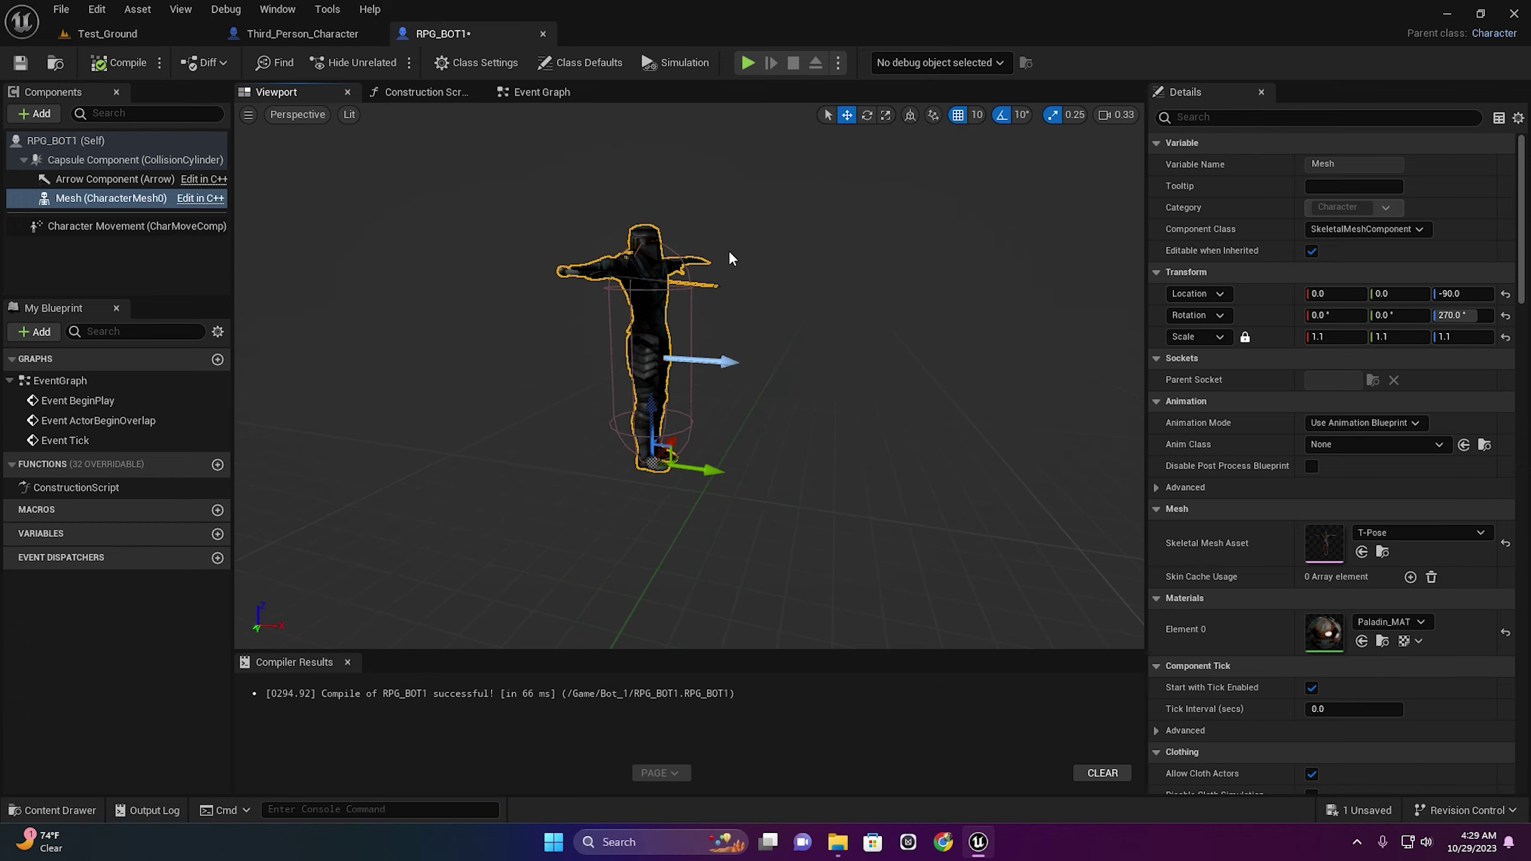
pyautogui.click(1083, 778)
pyautogui.keyDown('alt'); pyautogui.moveTo(747, 423); pyautogui.dragTo(760, 330); pyautogui.keyUp('alt')
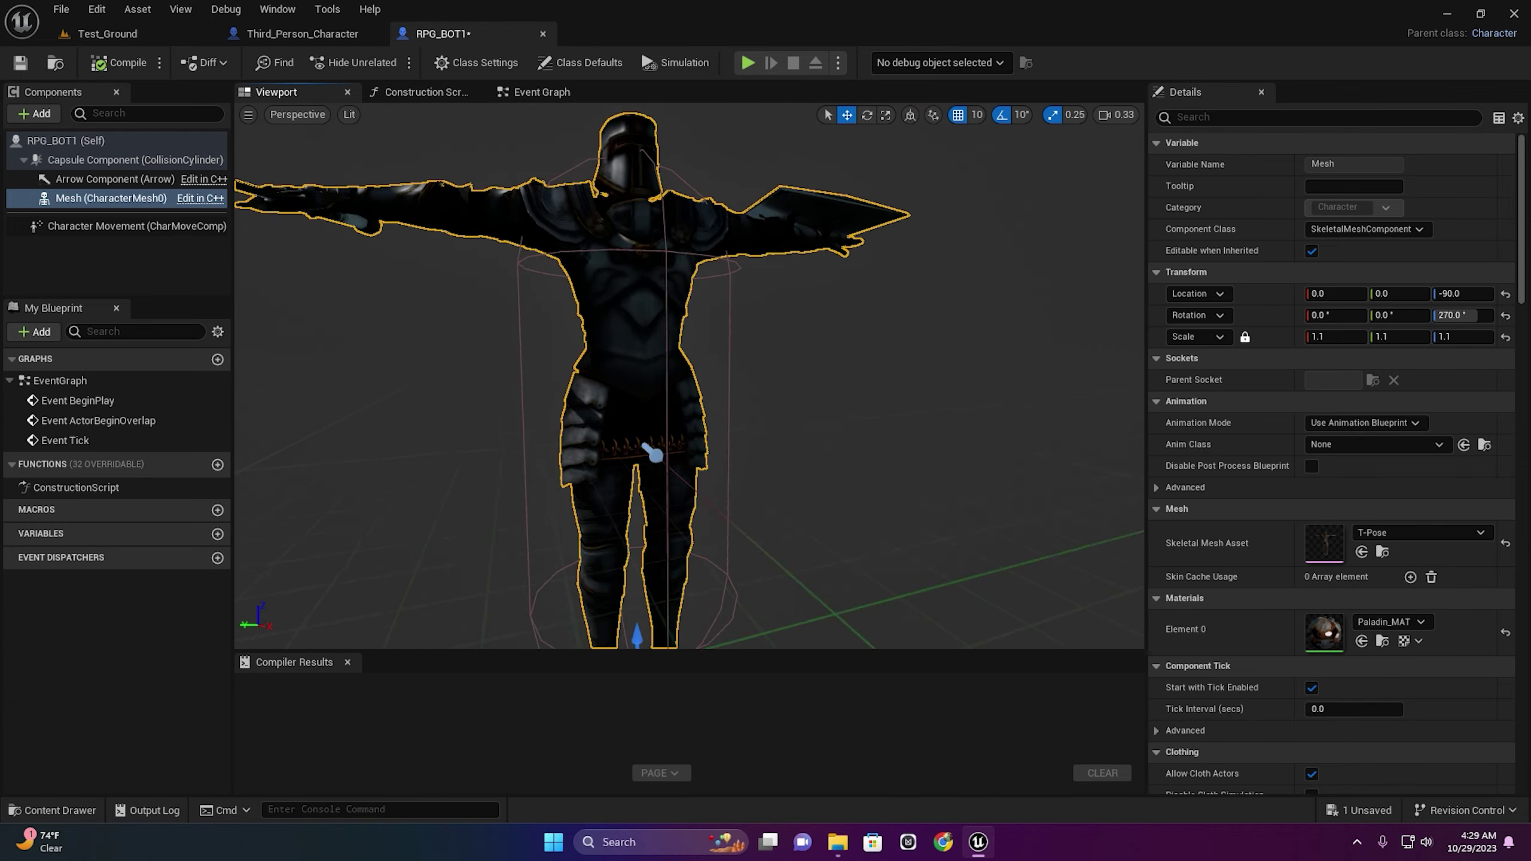
# Preview the Sword_And_Shield_Attack animation on the knight, then restore Animation Blueprint mode.
pyautogui.click(1345, 422)
pyautogui.click(1350, 453)
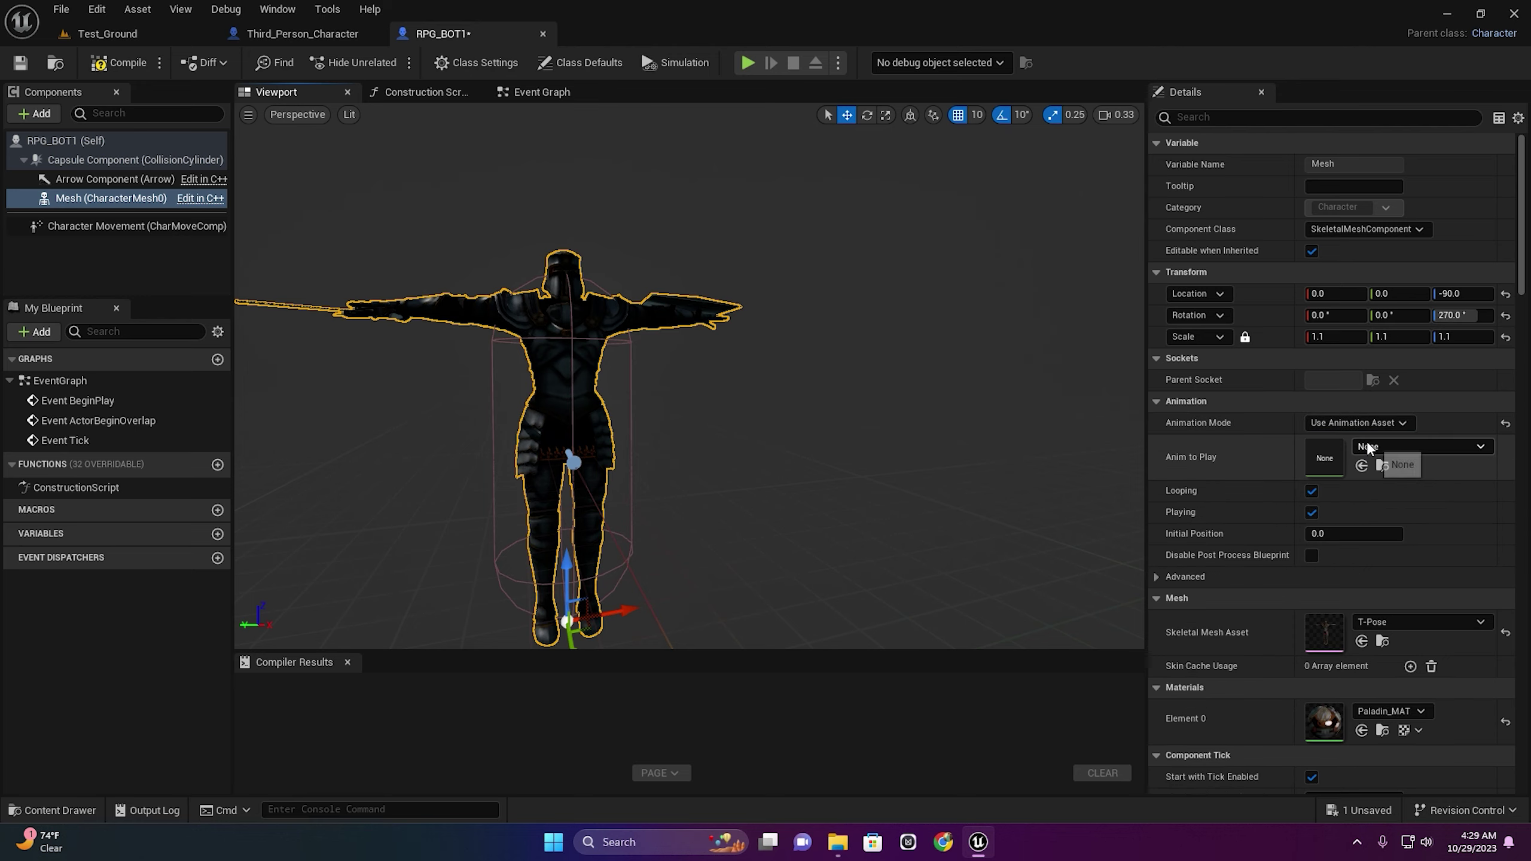
pyautogui.click(1392, 448)
pyautogui.click(1404, 614)
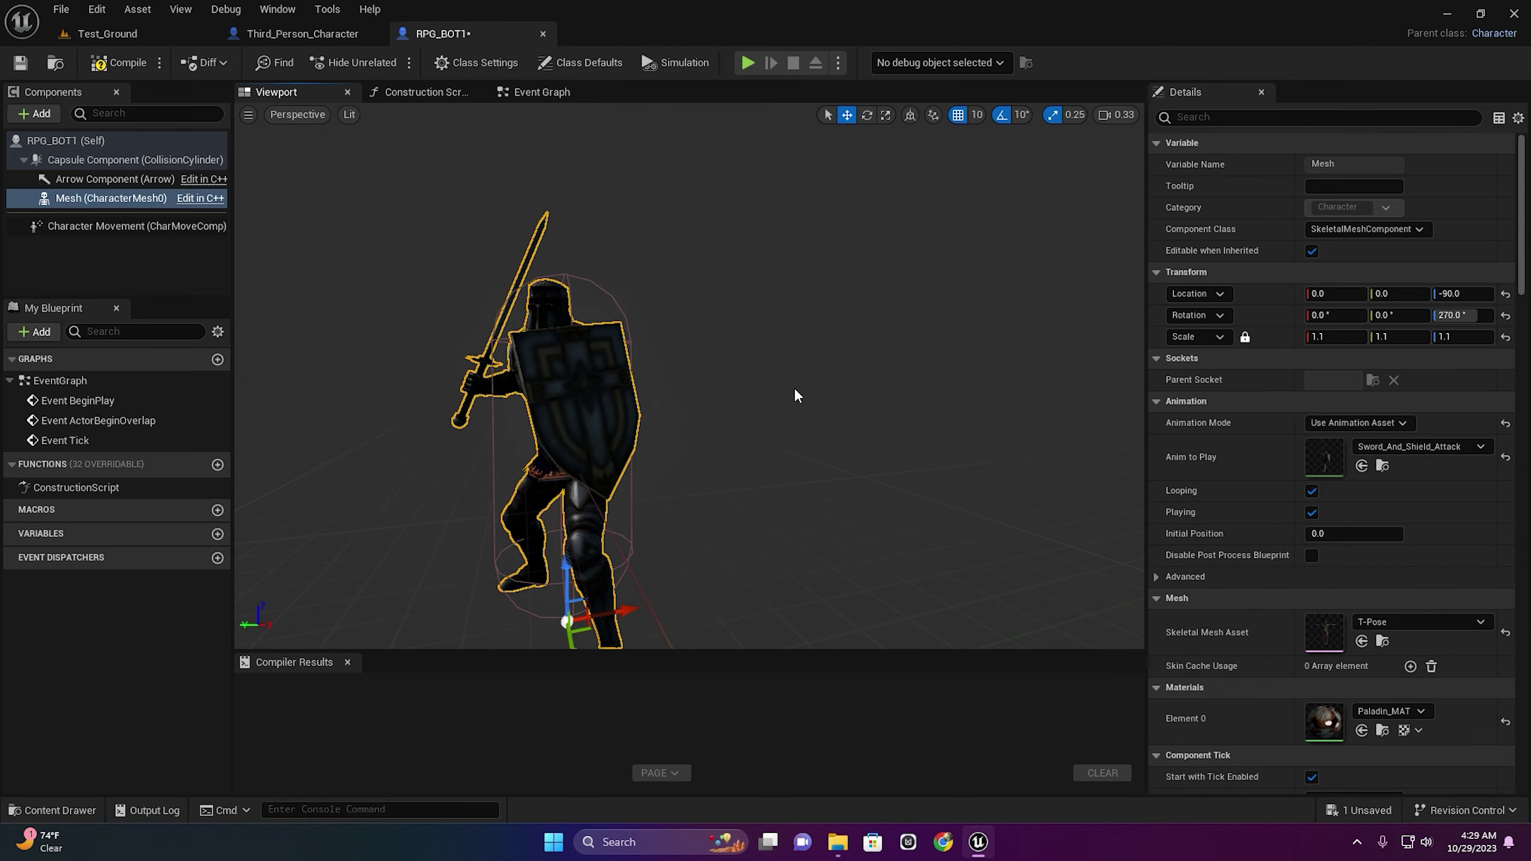
pyautogui.click(1410, 424)
pyautogui.click(1353, 439)
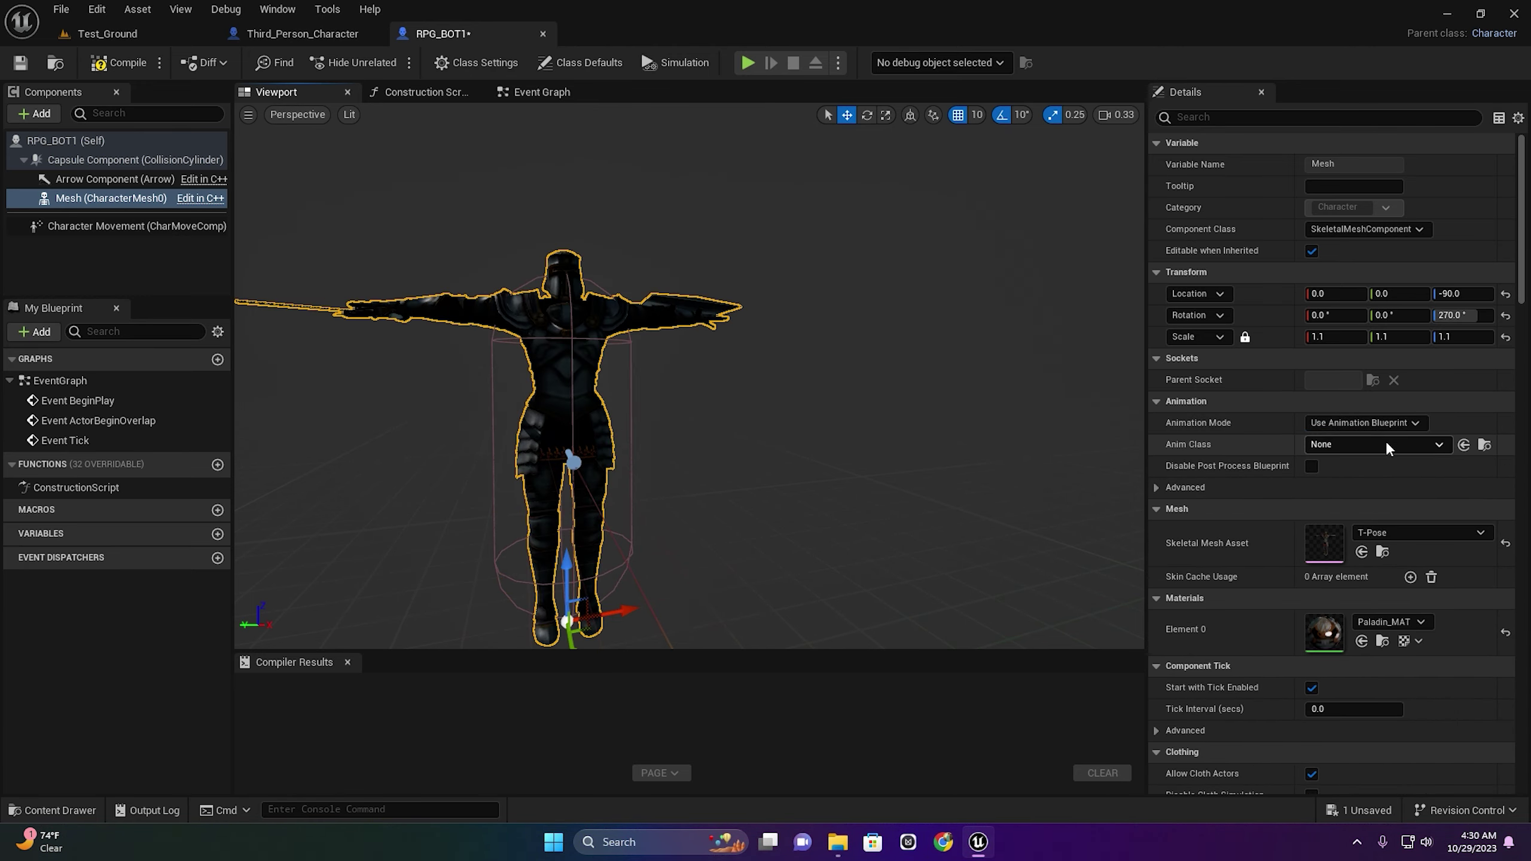
pyautogui.click(57, 810)
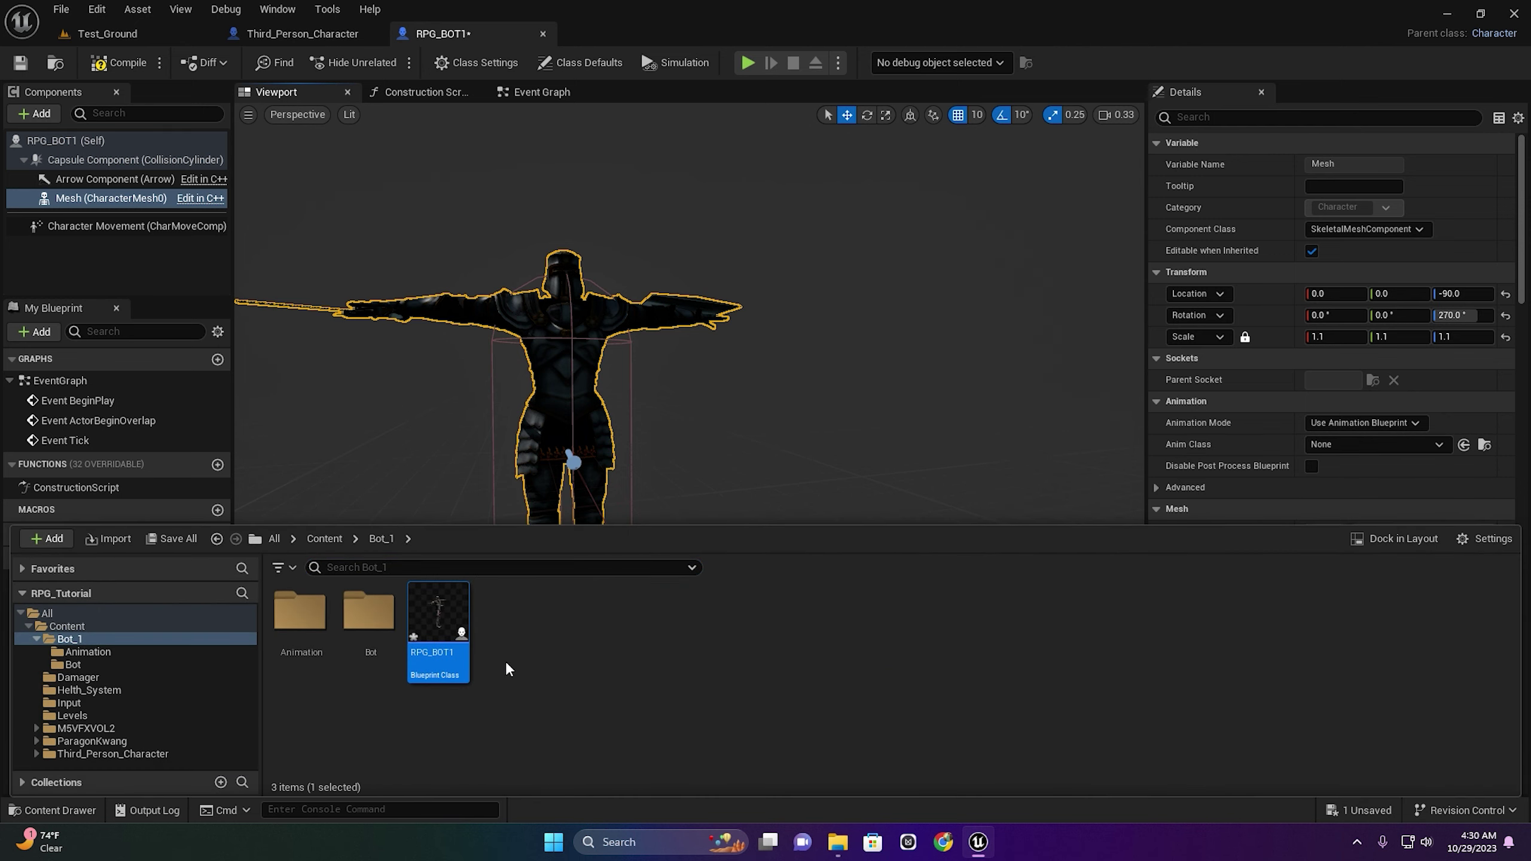
# Create an Animation Blueprint for the RPG_BOT skeleton named ABP_RPG_BOT1 and save it.
pyautogui.rightClick(581, 654)
pyautogui.moveTo(682, 334)
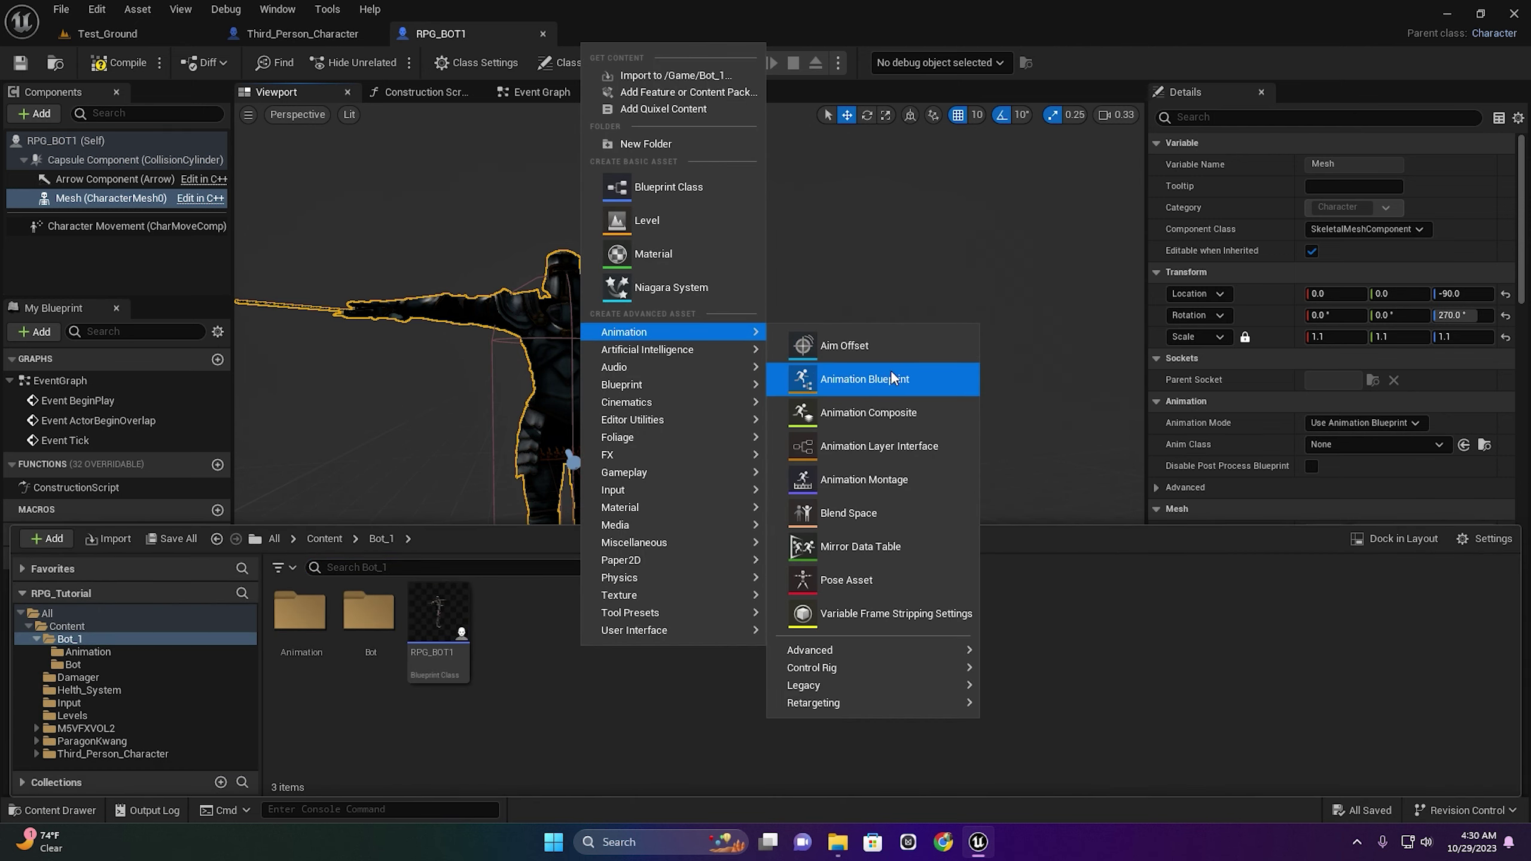
pyautogui.click(911, 379)
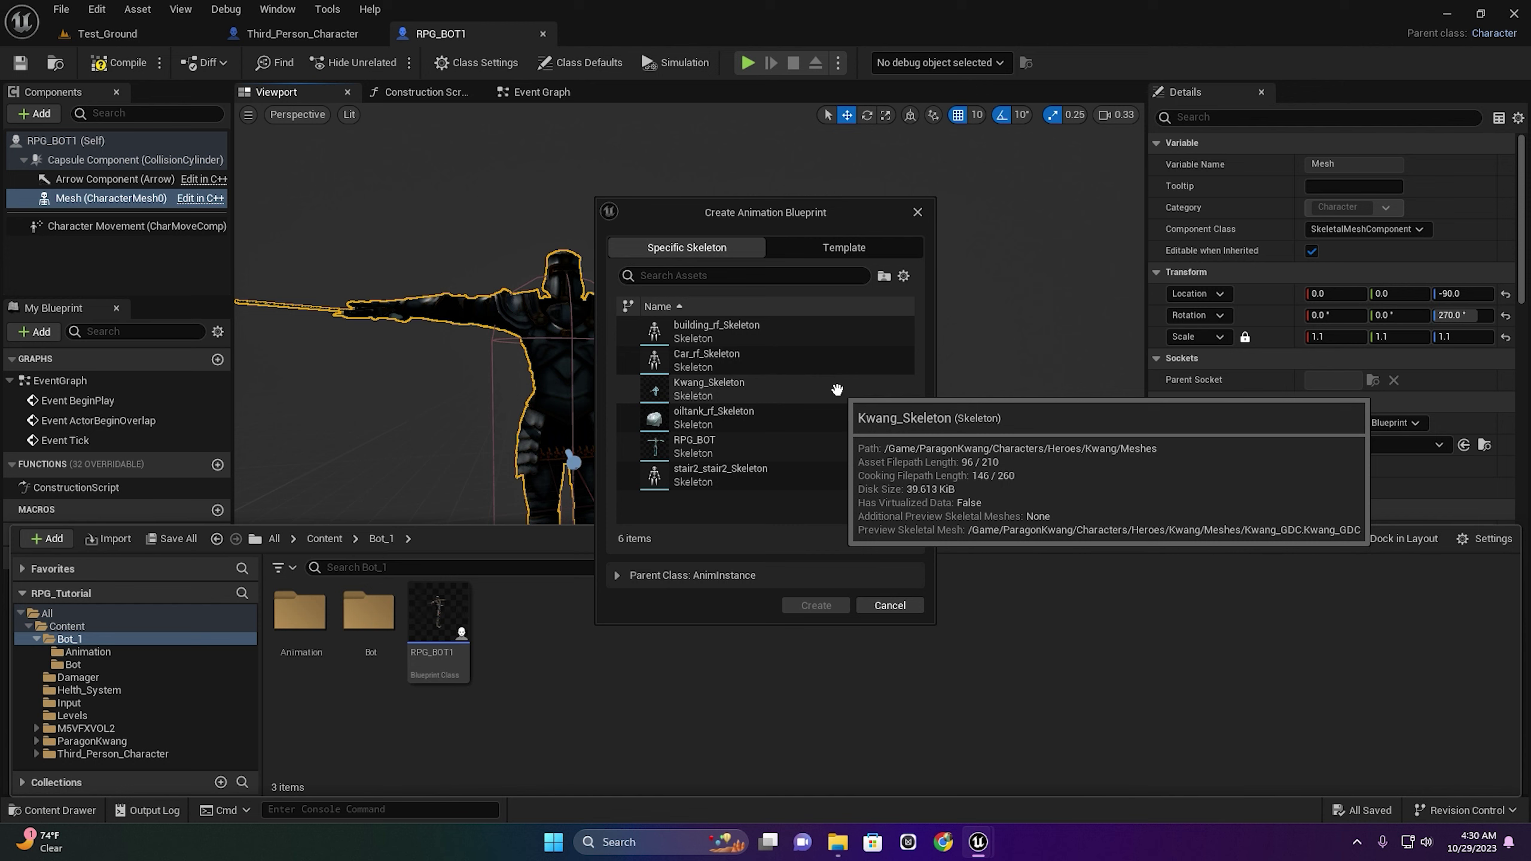
pyautogui.click(817, 446)
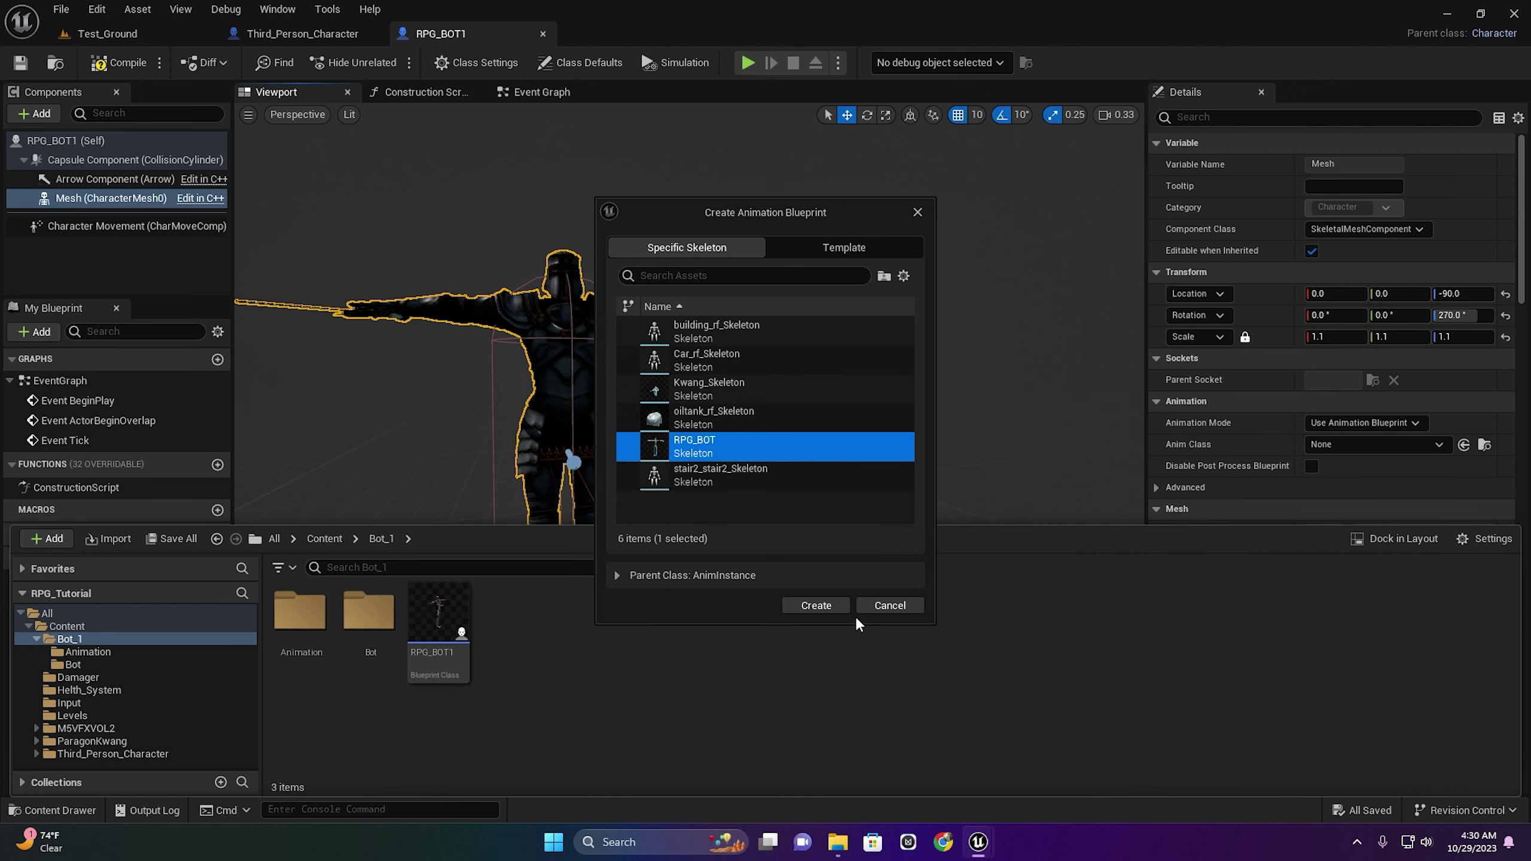
pyautogui.click(817, 604)
pyautogui.write('ABP_RPG')
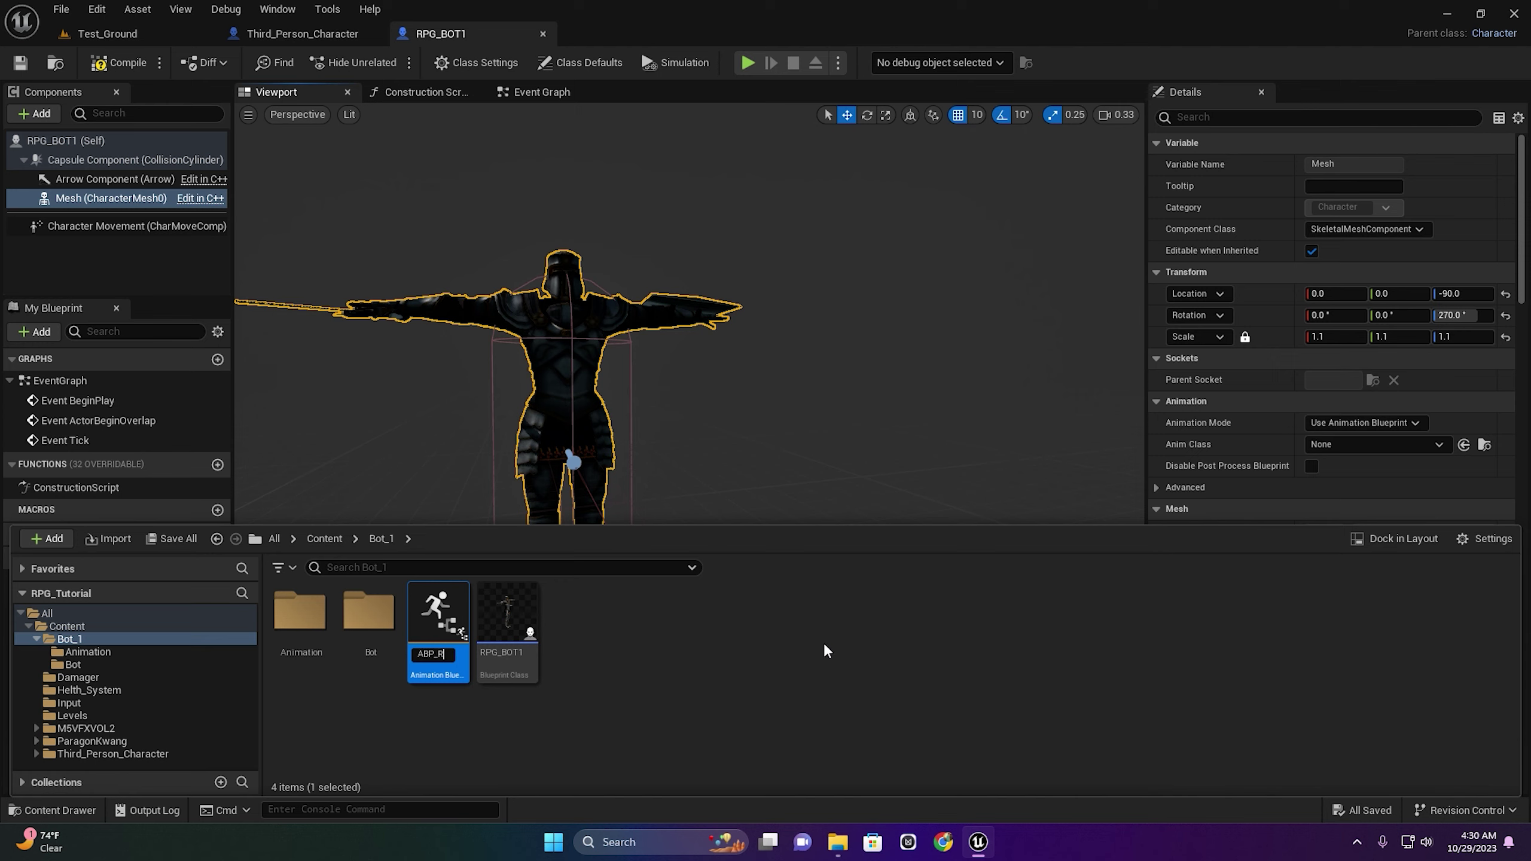
pyautogui.write('_BOT1')
pyautogui.press('Return')
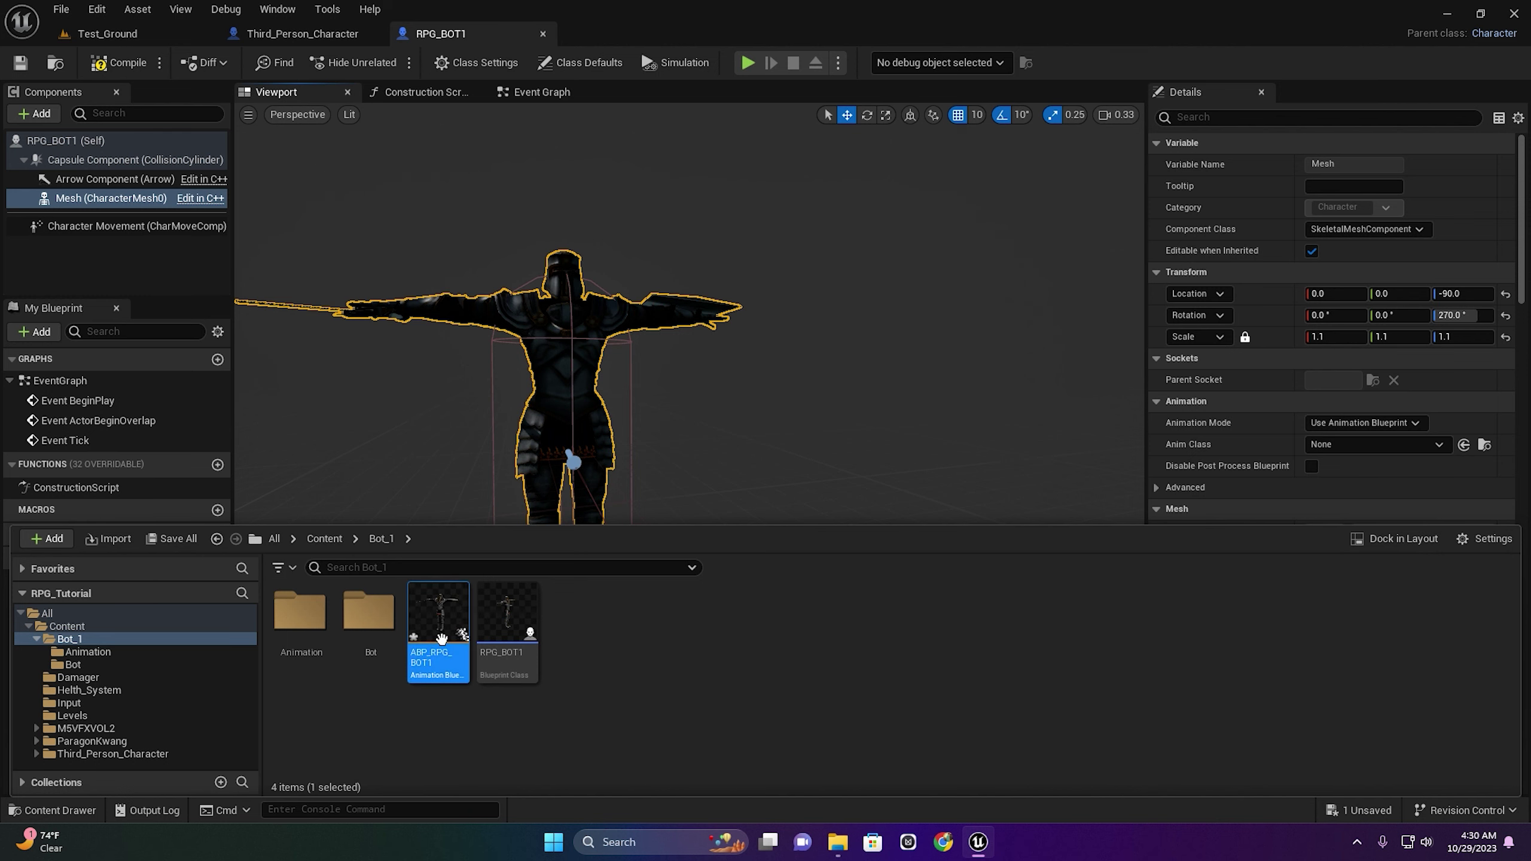
pyautogui.hotkey('ctrl', 's')
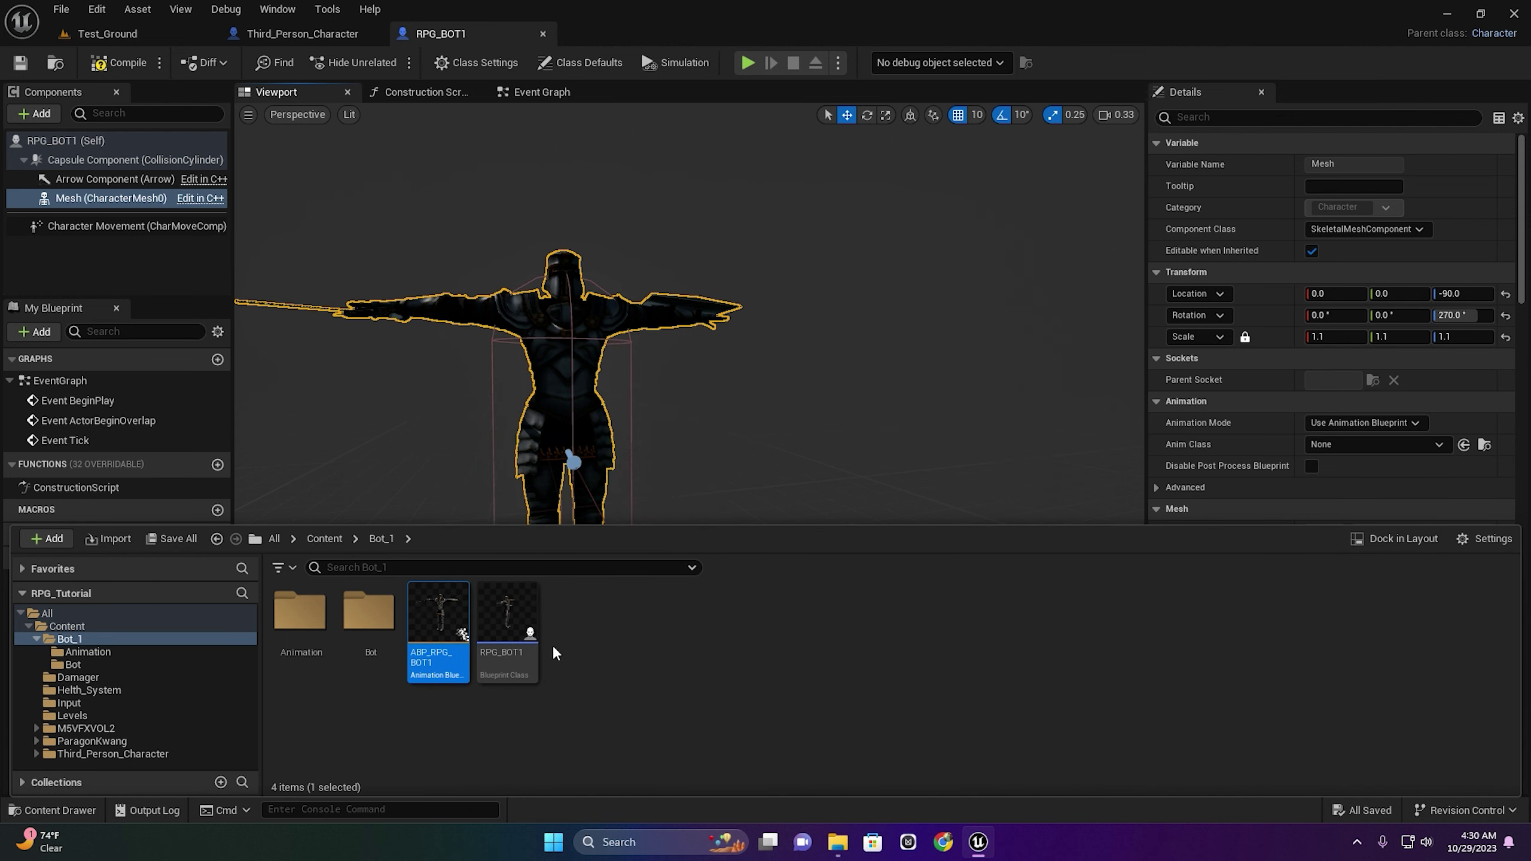
# Set RPG_BOT1's Anim Class to ABP_RPG_BOT1 in Class Defaults, then compile and save.
pyautogui.moveTo(440, 627); pyautogui.dragTo(461, 633)
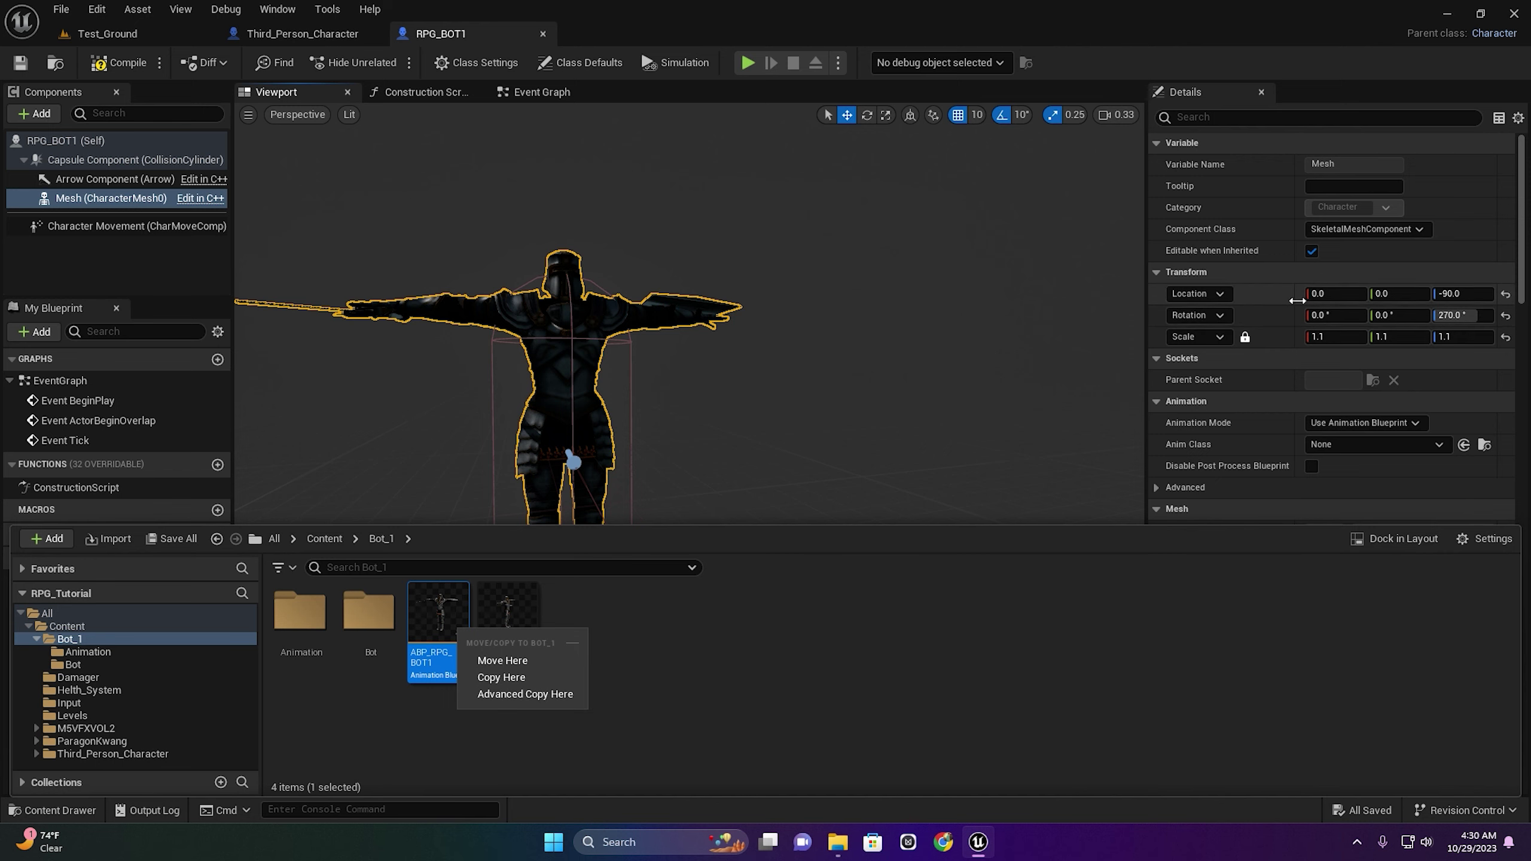
pyautogui.scroll(-5, 1297, 301)
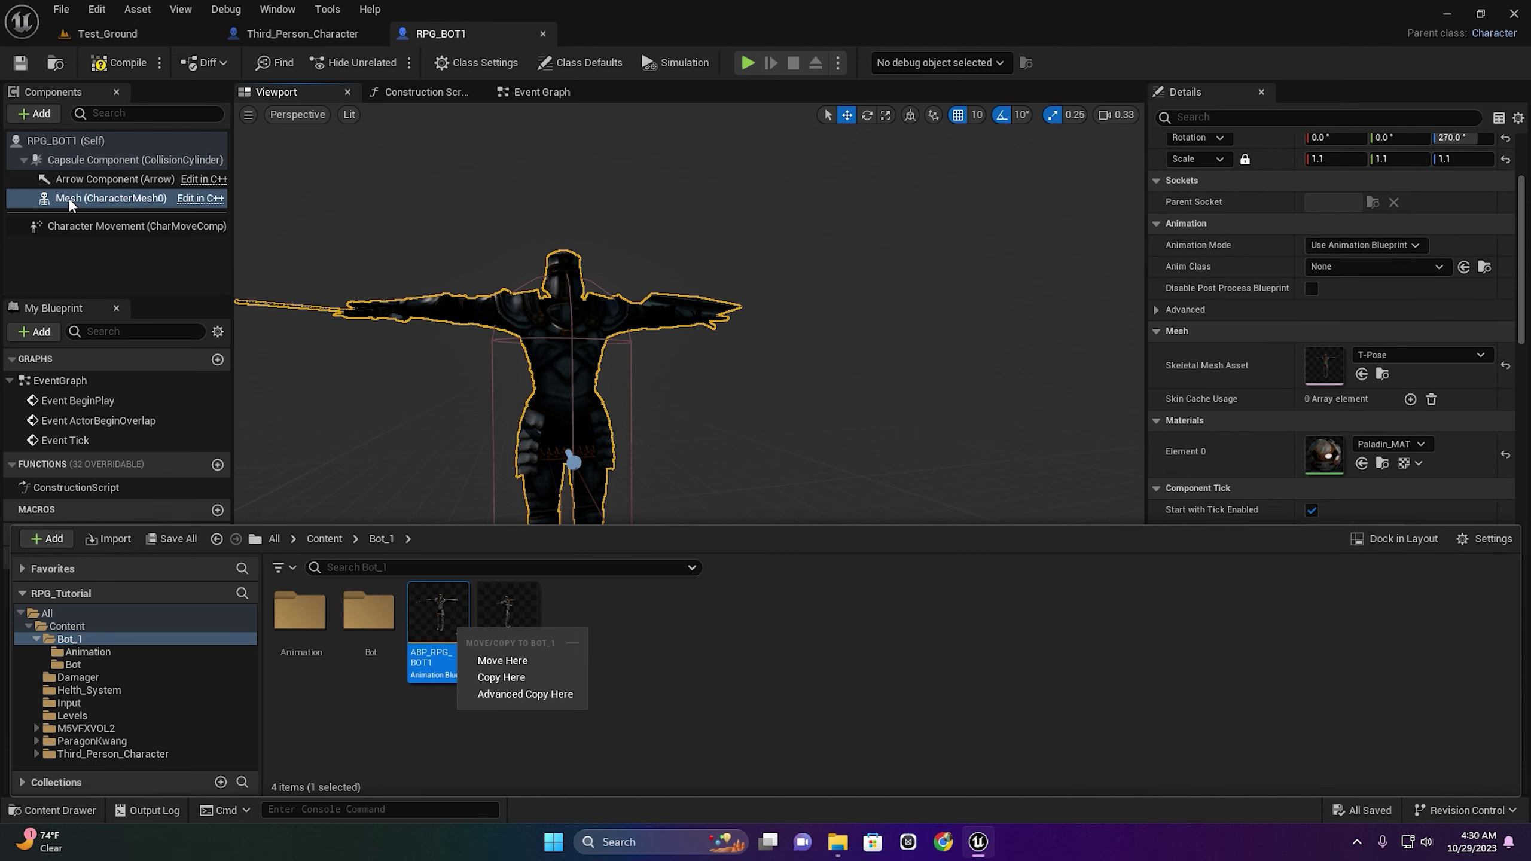
pyautogui.click(90, 226)
pyautogui.click(65, 141)
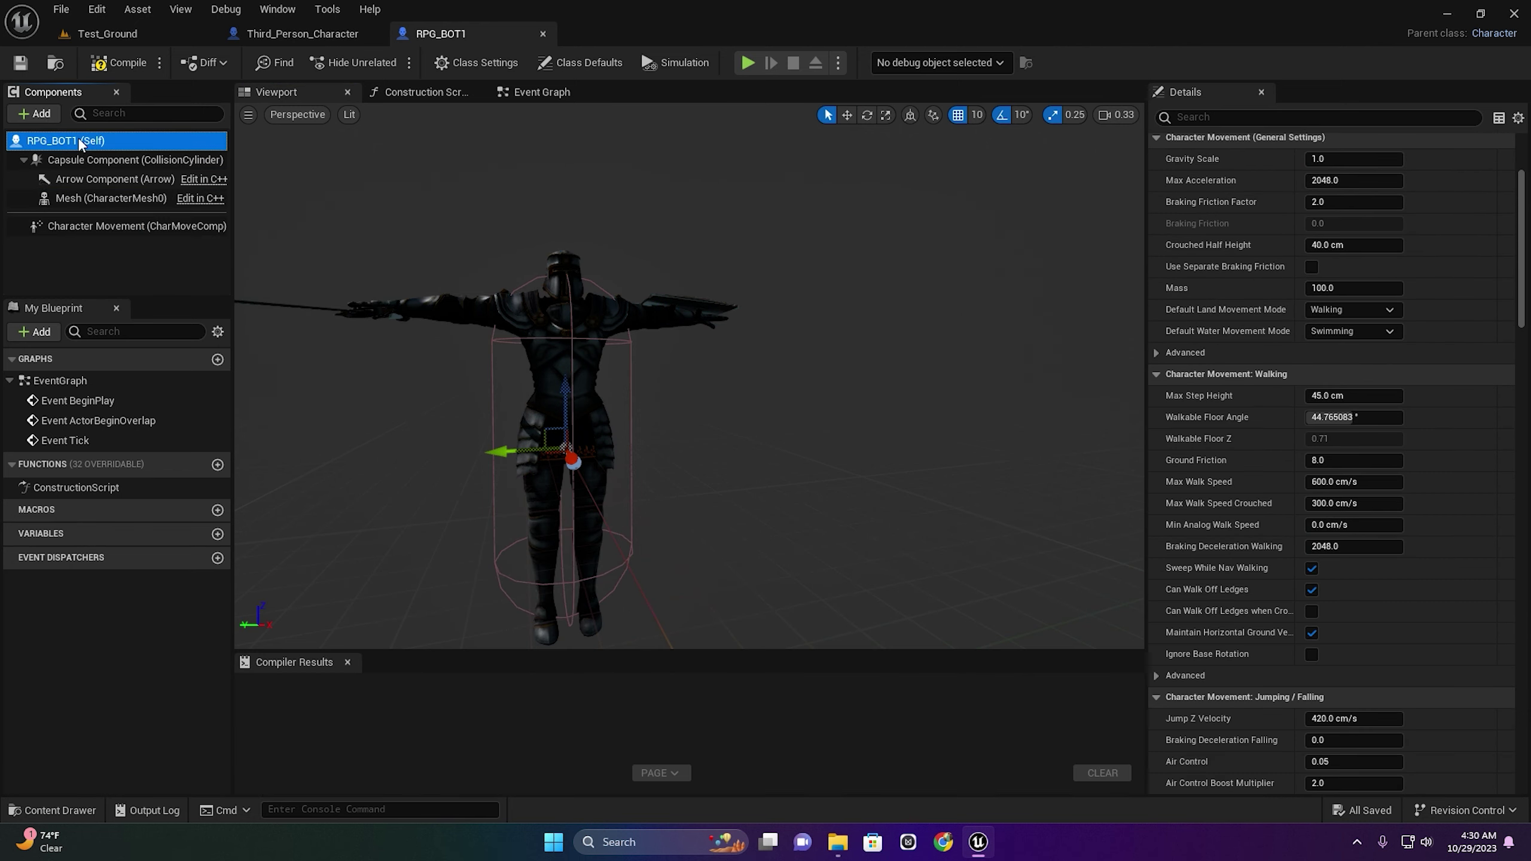
pyautogui.click(119, 63)
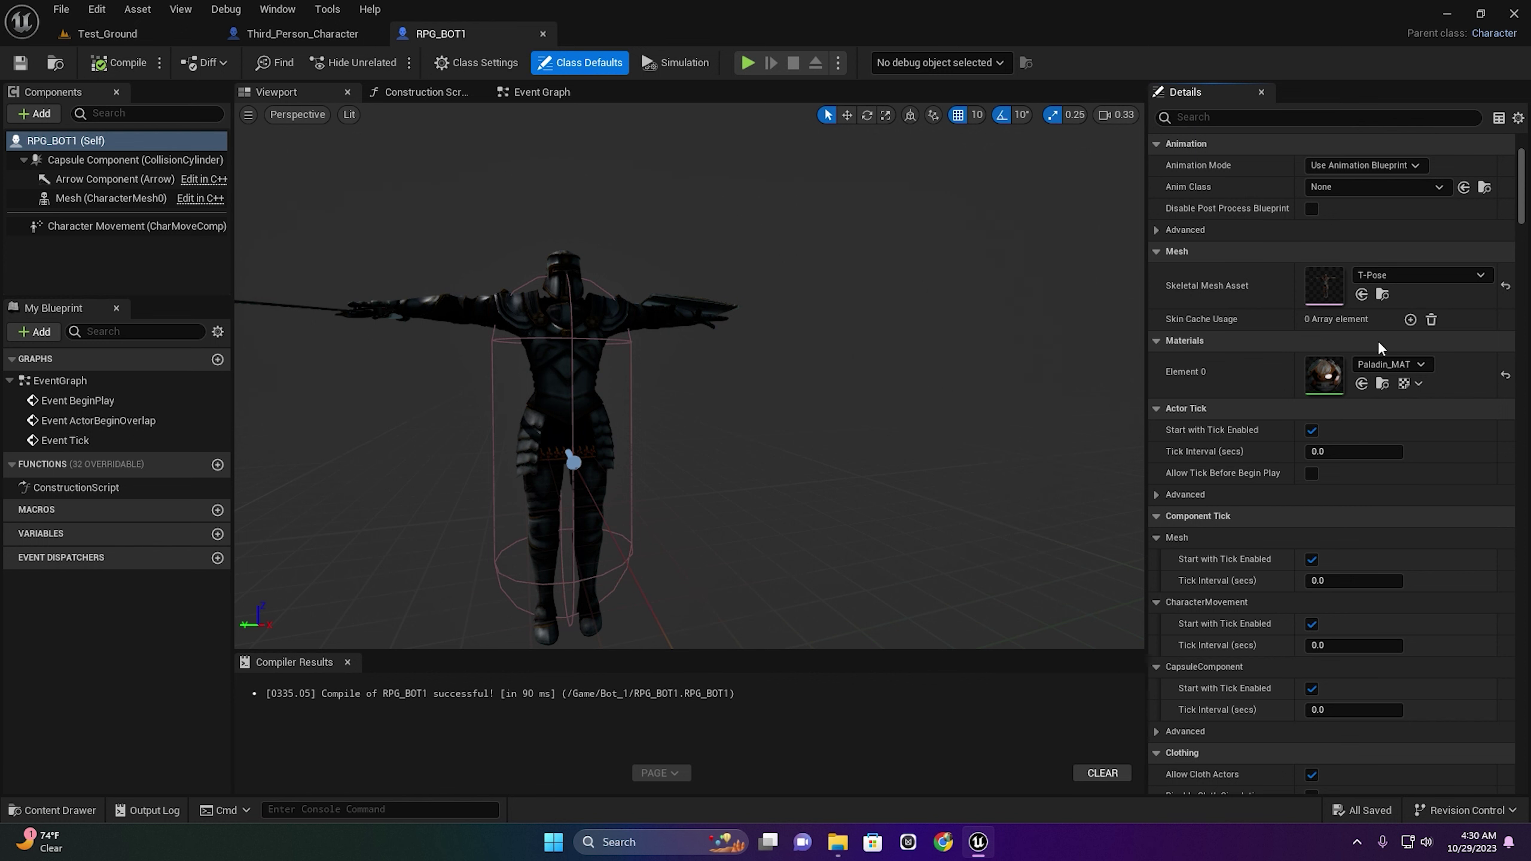
pyautogui.scroll(5, 1260, 325)
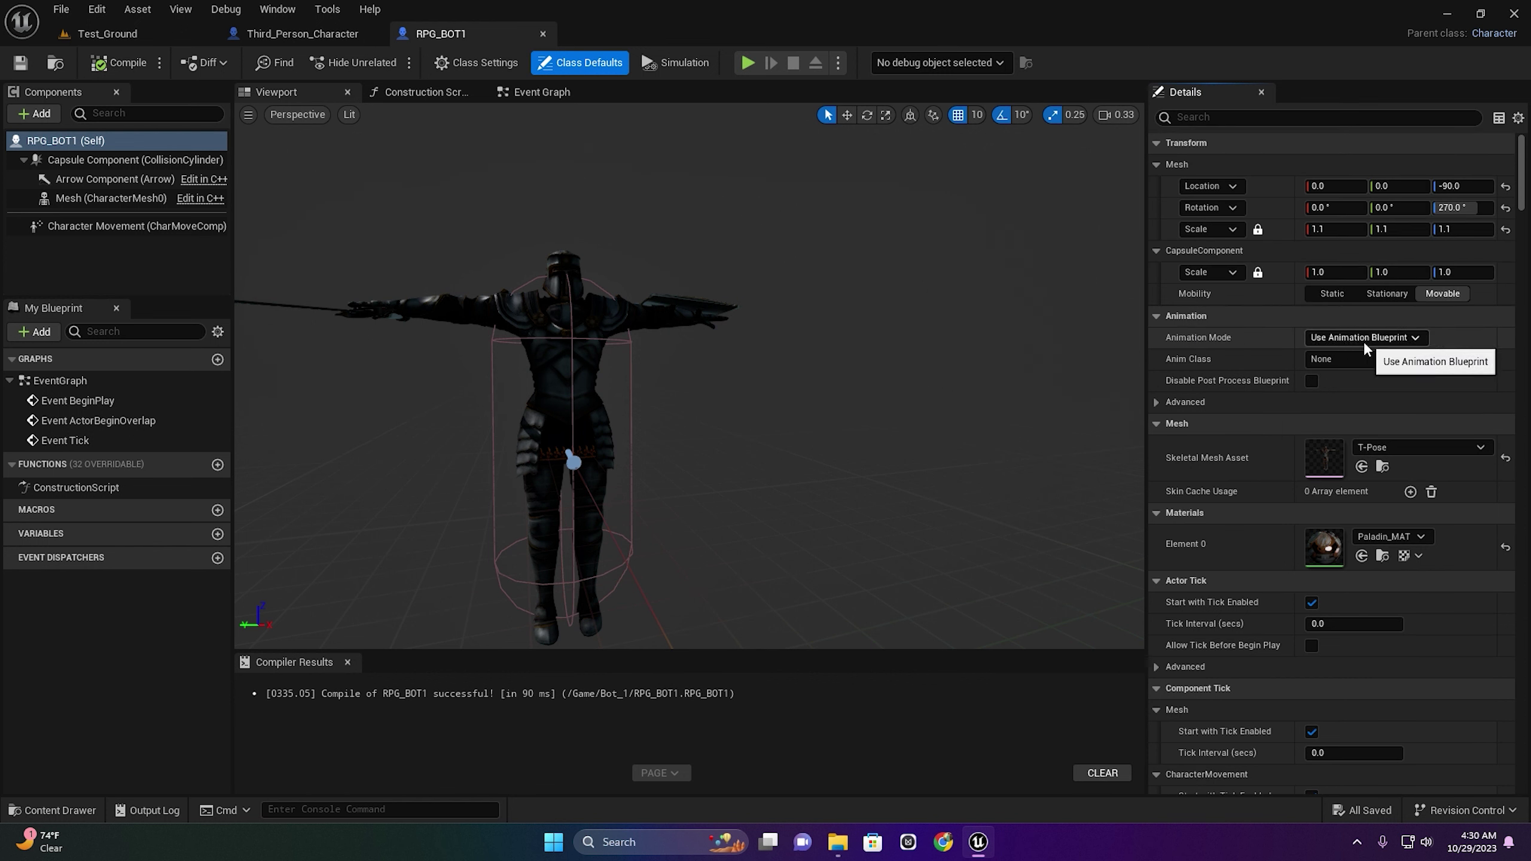
pyautogui.click(1342, 359)
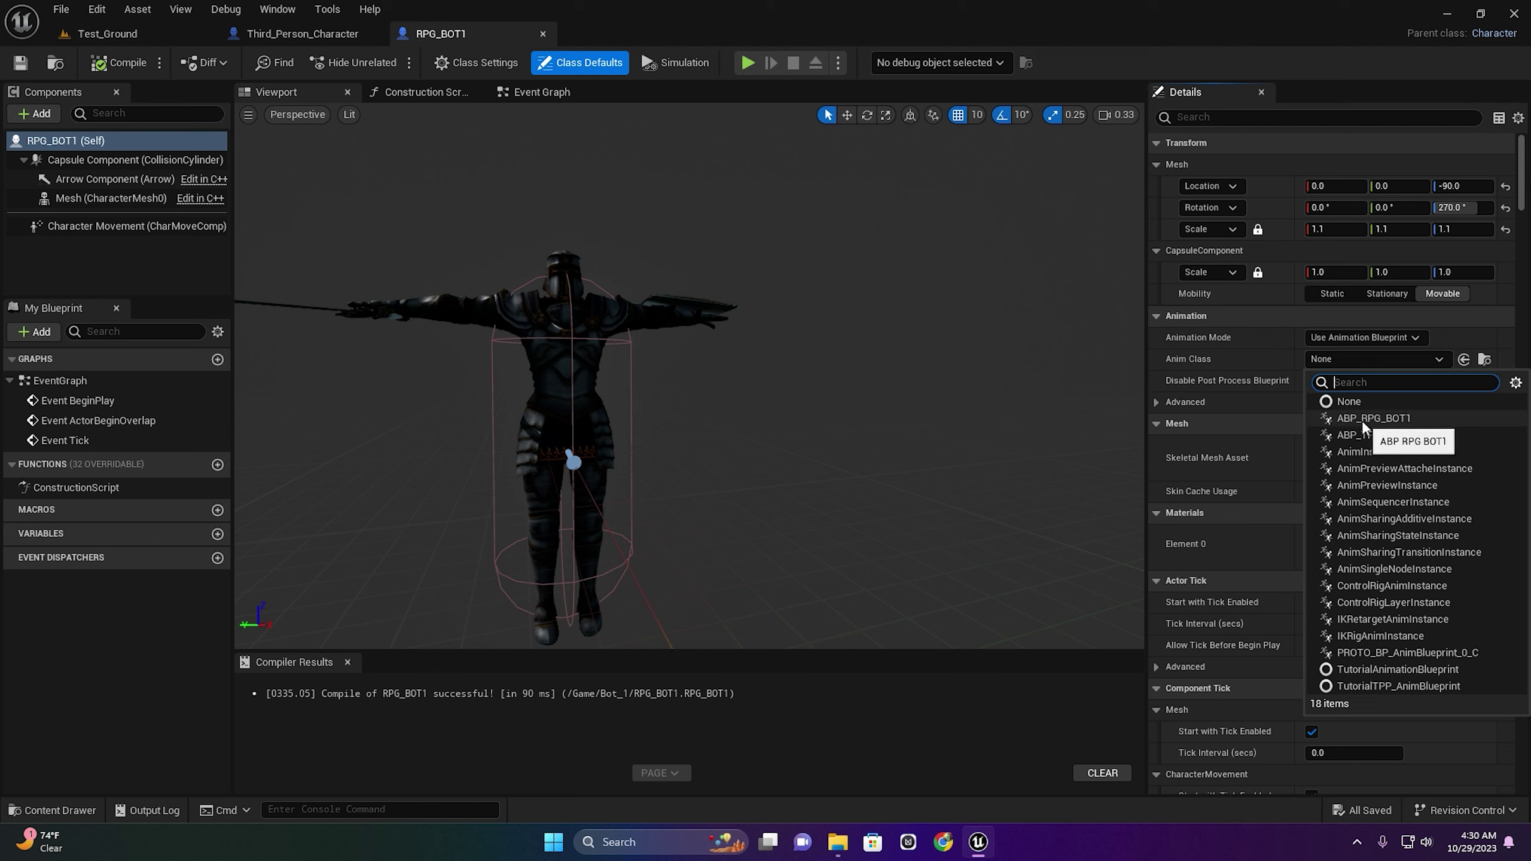
pyautogui.click(1401, 419)
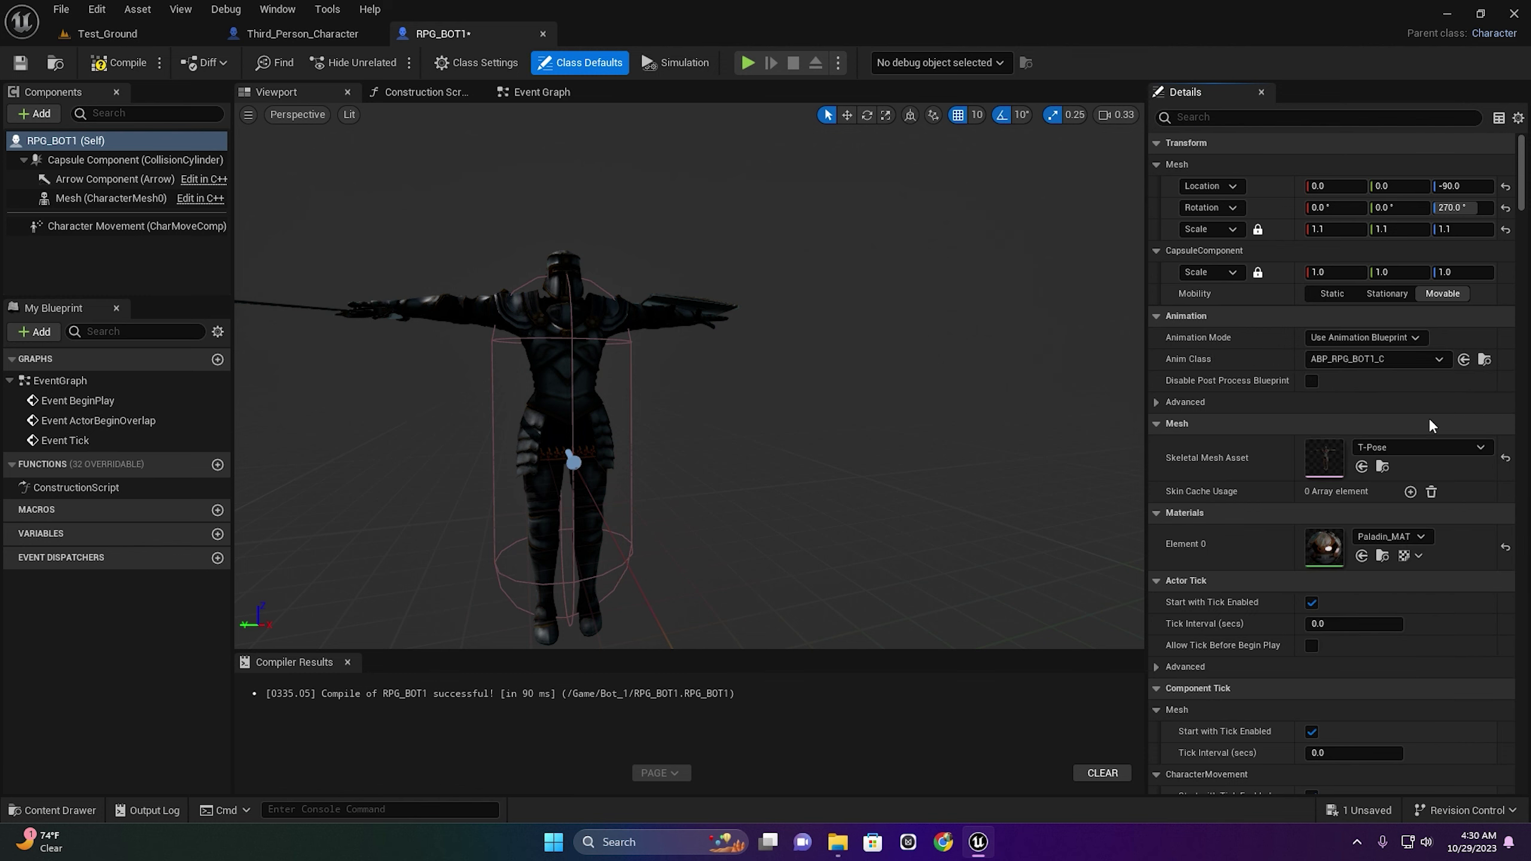
pyautogui.click(141, 70)
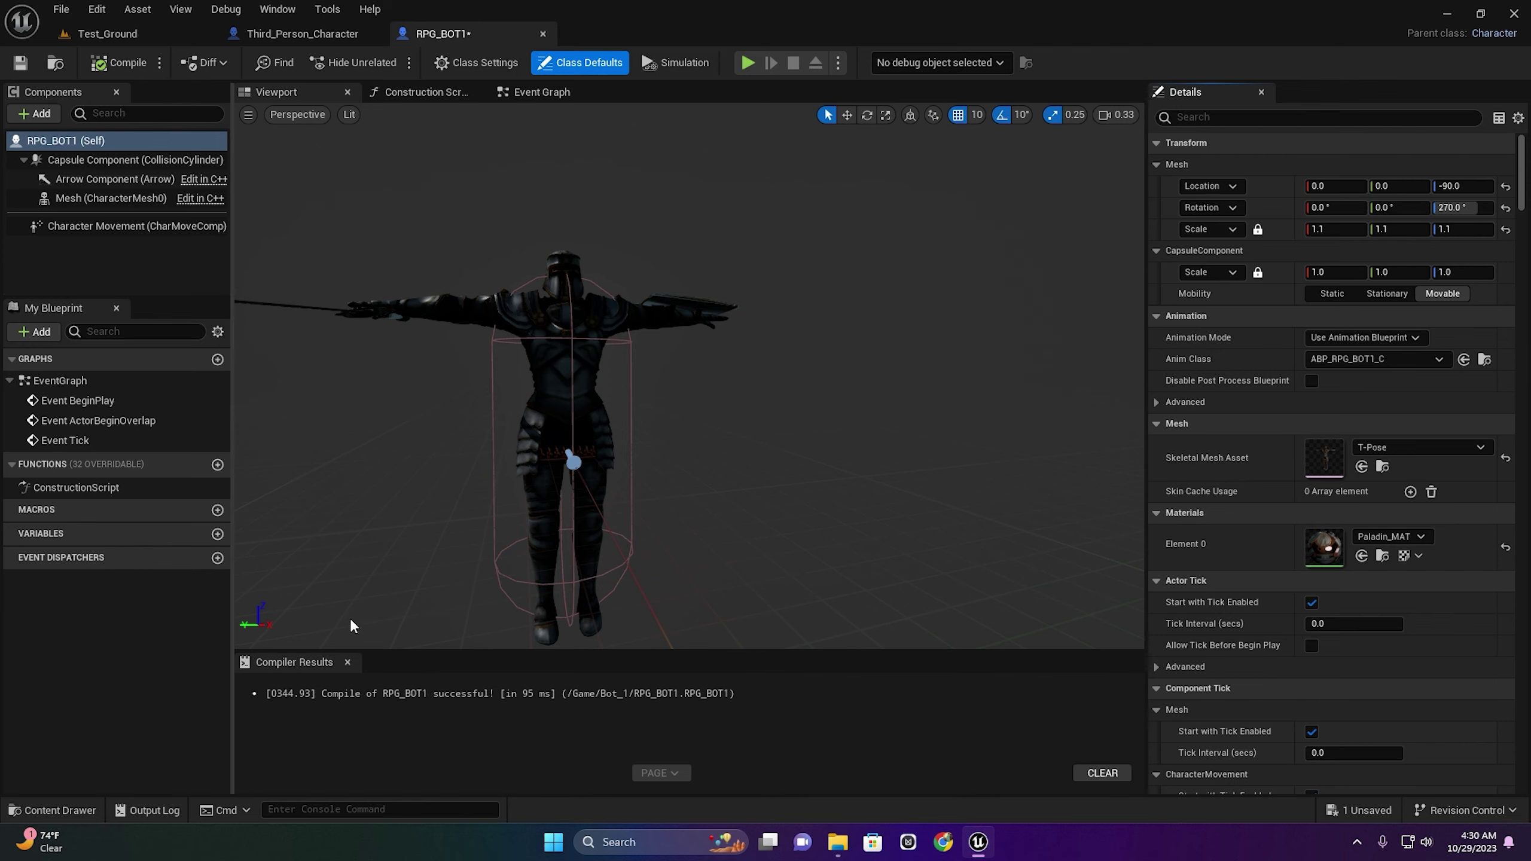
pyautogui.click(27, 809)
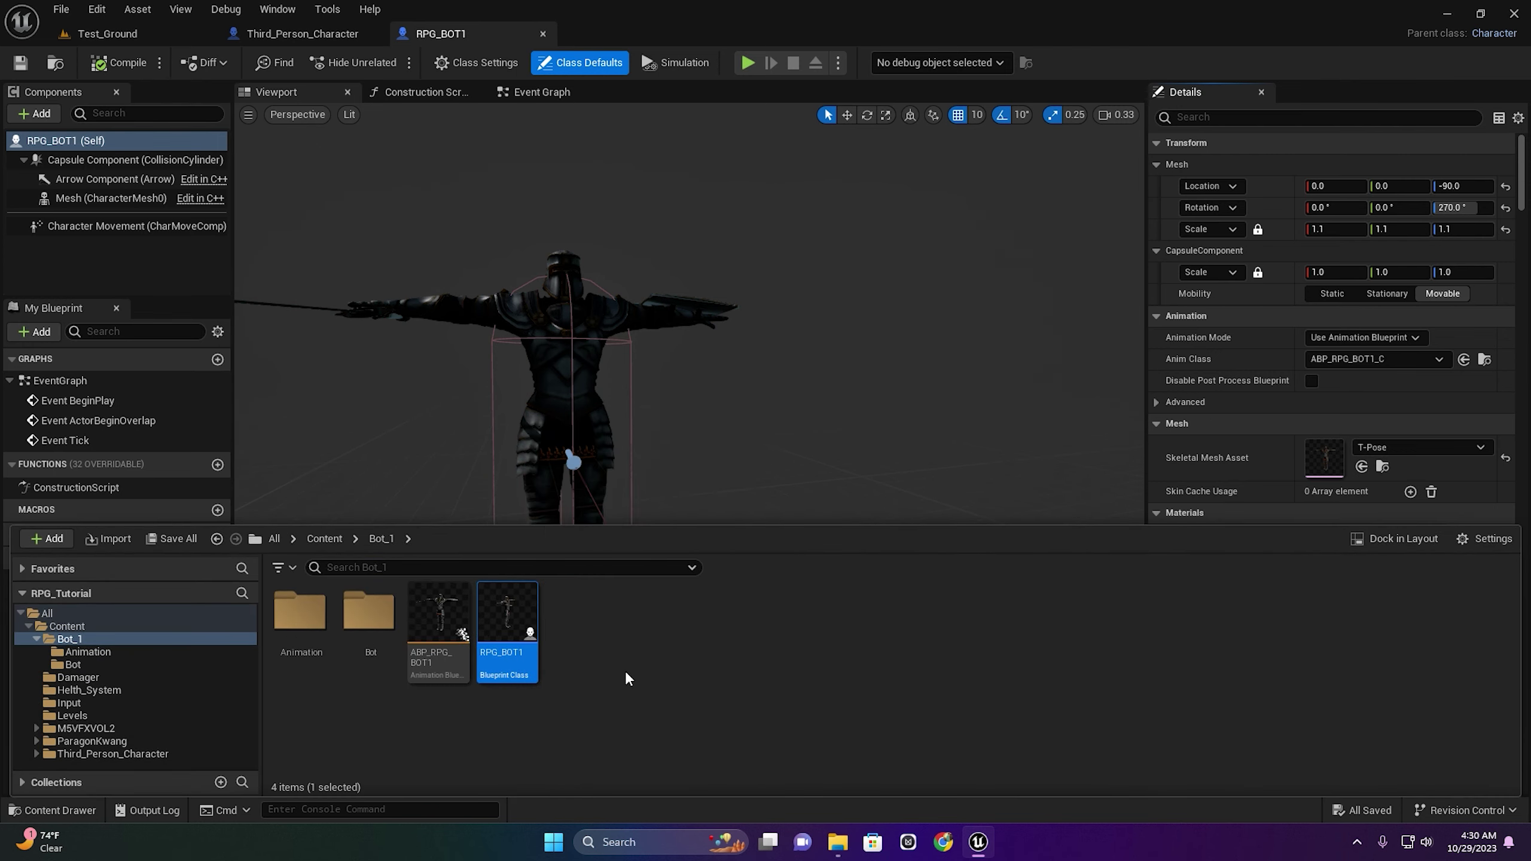
pyautogui.hotkey('ctrl', 's')
# In ABP_RPG_BOT1's AnimGraph, add a State Machine into Output Pose, name it Basic Movement, compile.
pyautogui.doubleClick(426, 629)
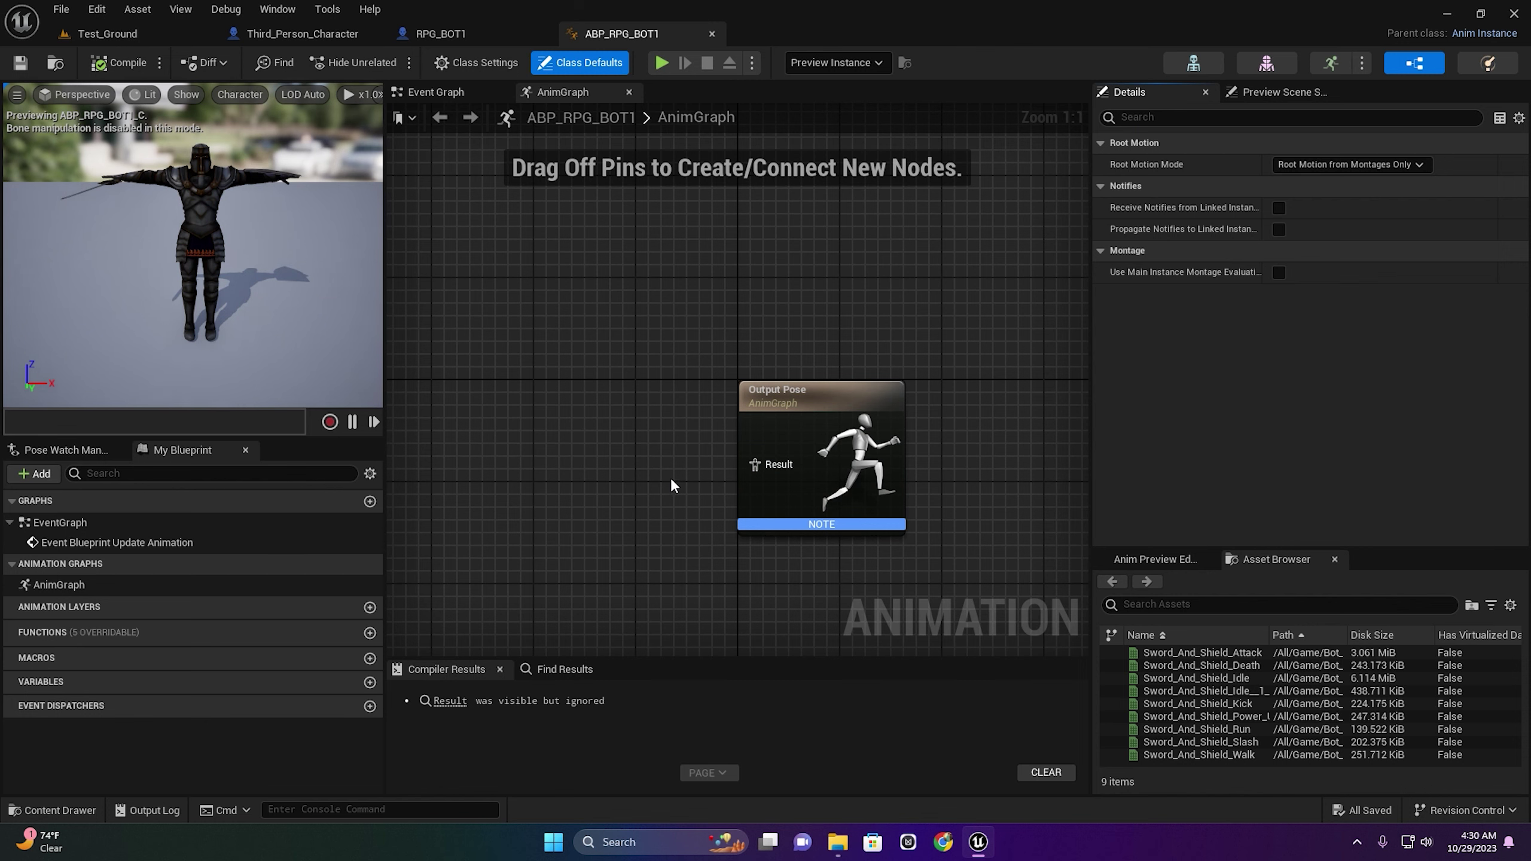
pyautogui.moveTo(905, 324); pyautogui.dragTo(618, 325)
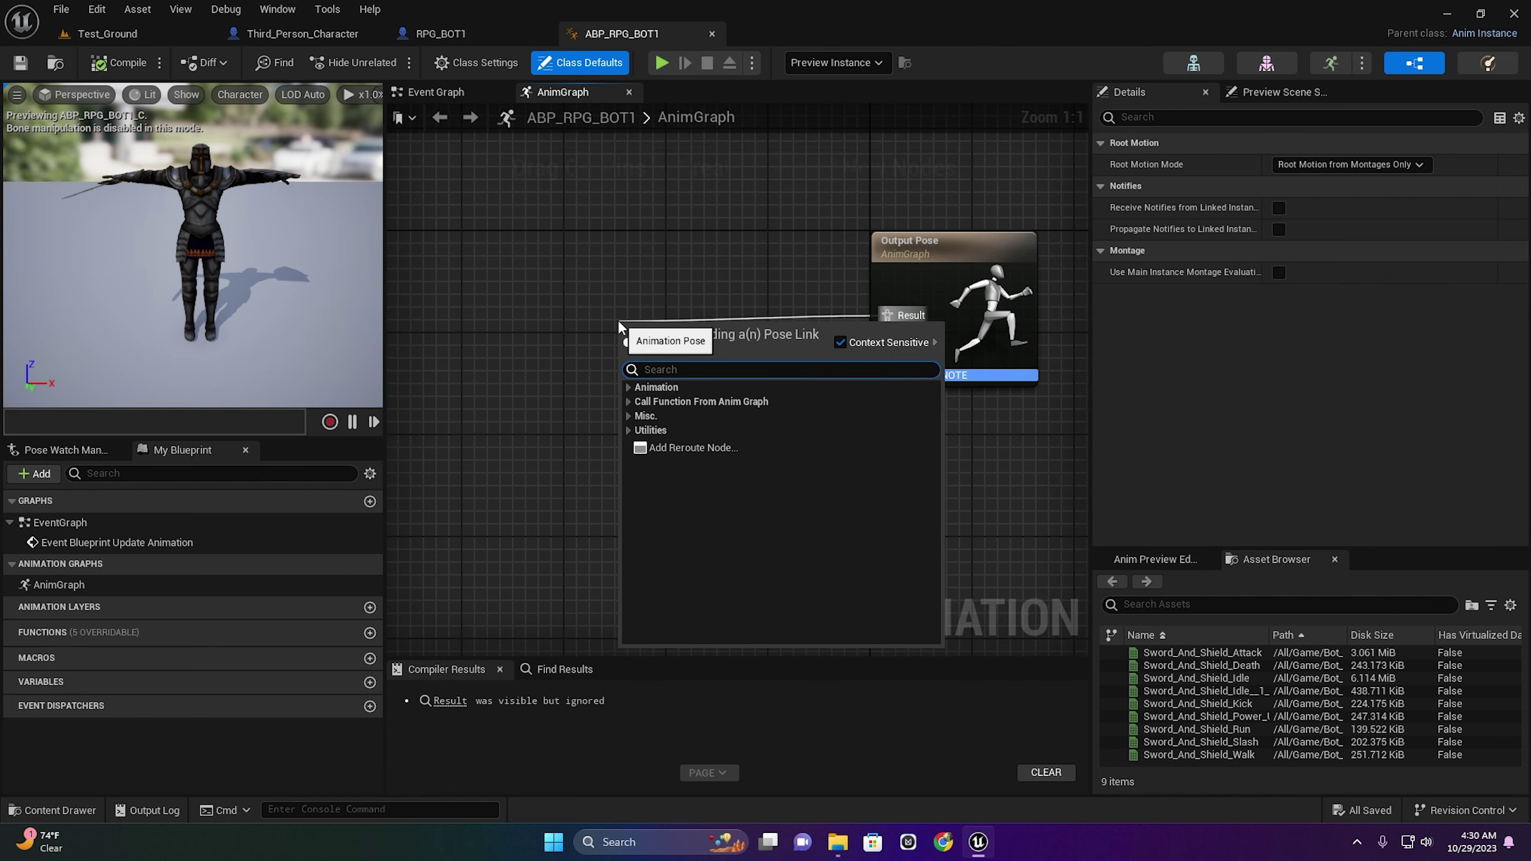
pyautogui.write('sta')
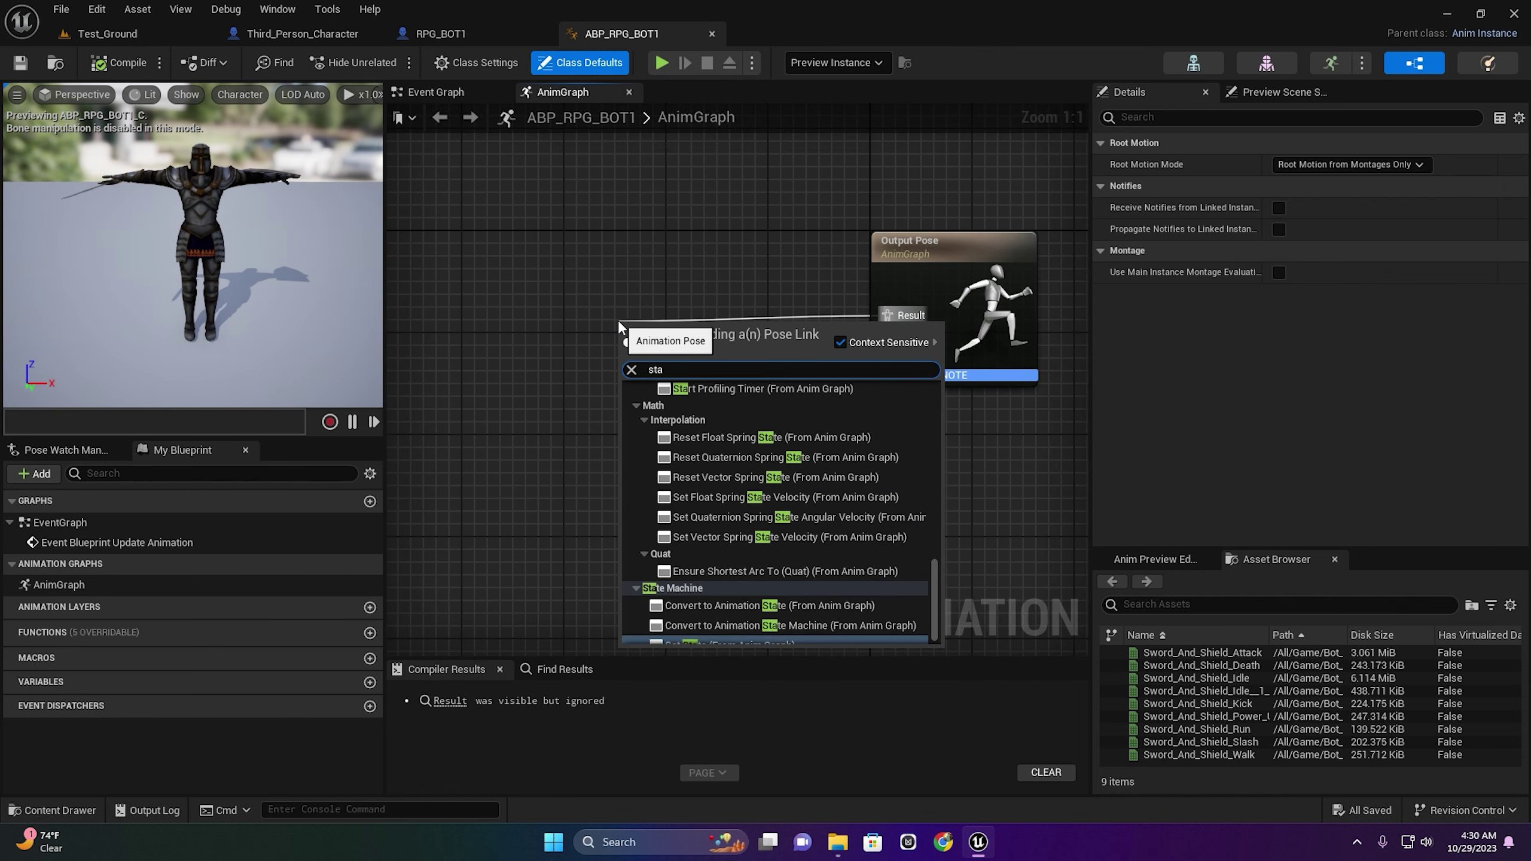
pyautogui.write('te')
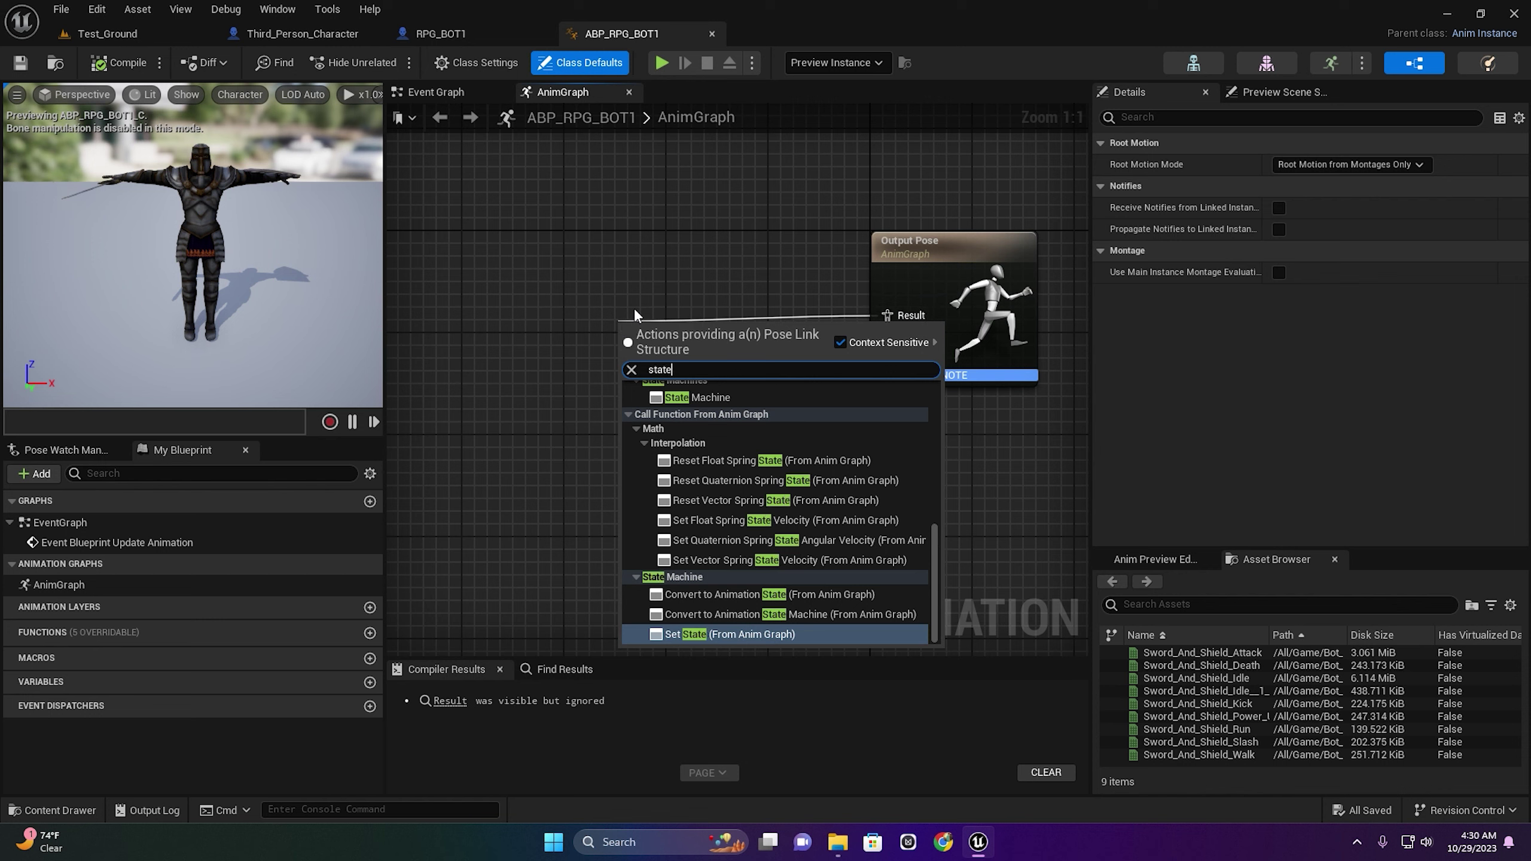
pyautogui.click(715, 394)
pyautogui.click(671, 299)
pyautogui.write('Basic Moveme')
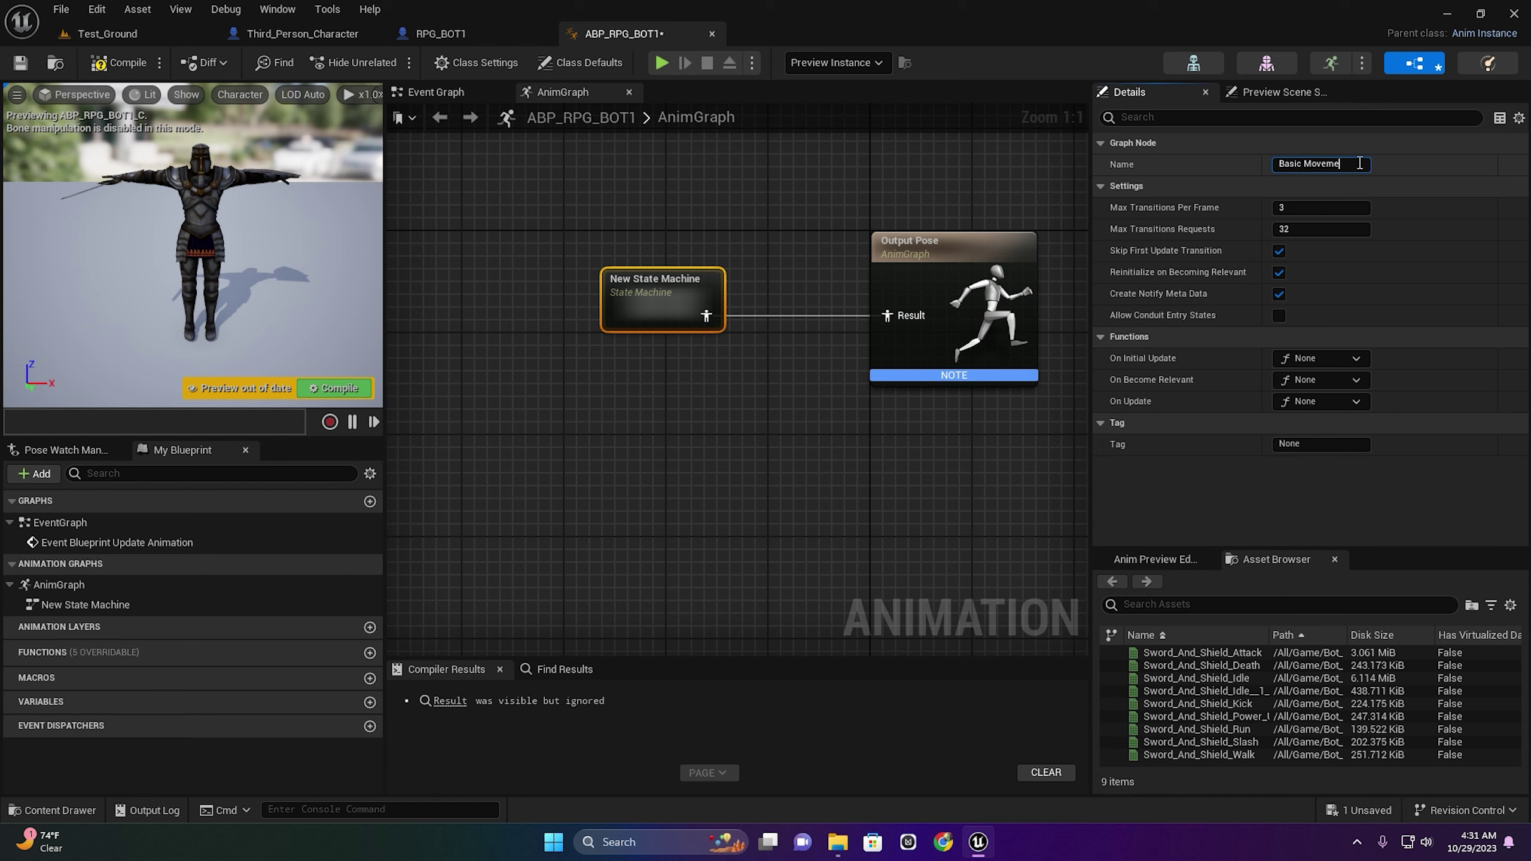
pyautogui.write('nt')
pyautogui.press('Return')
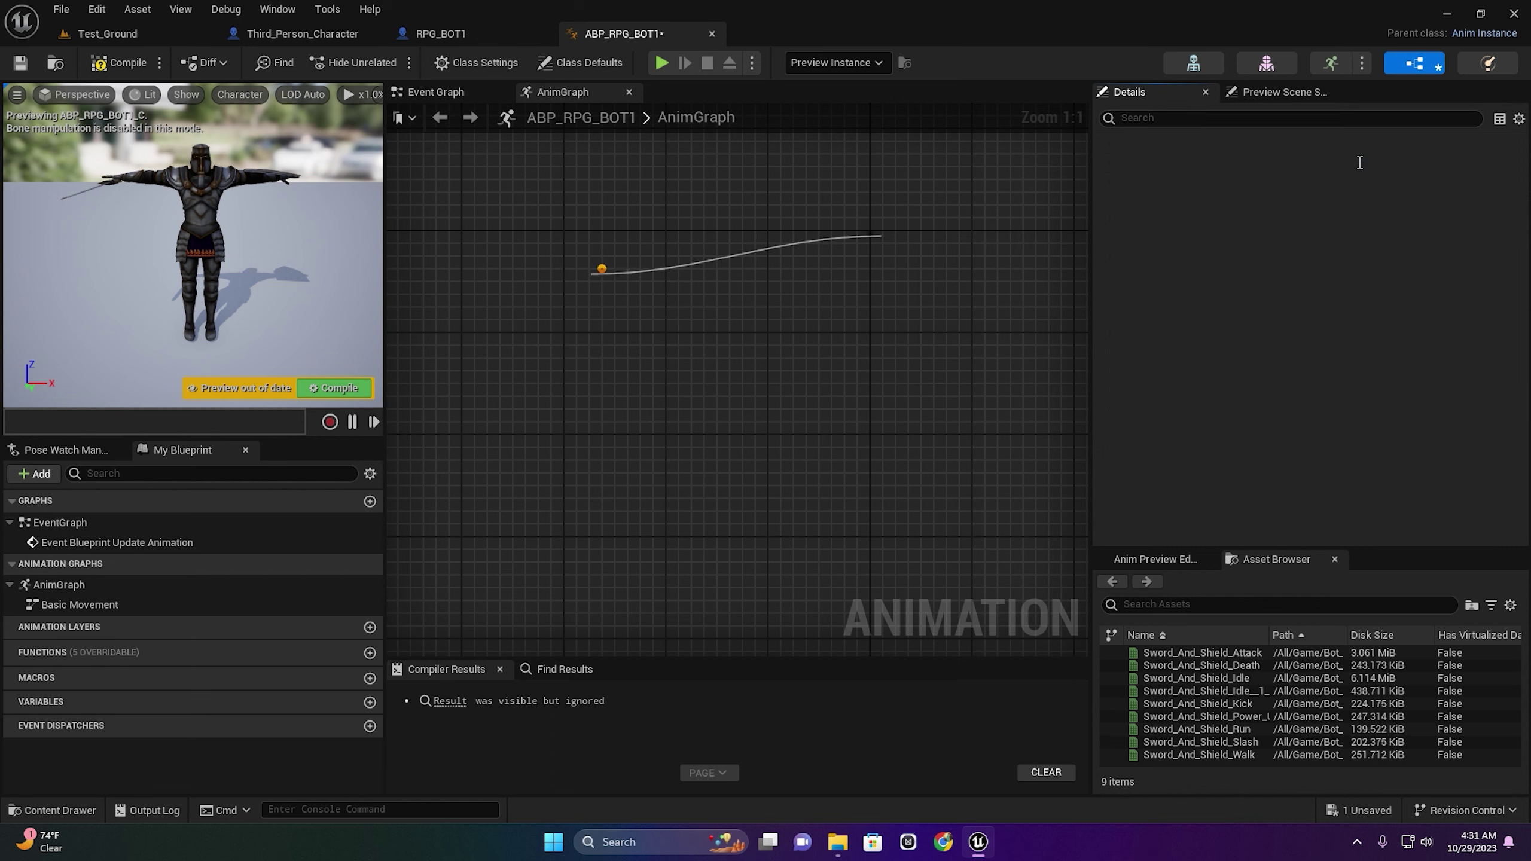
pyautogui.click(334, 387)
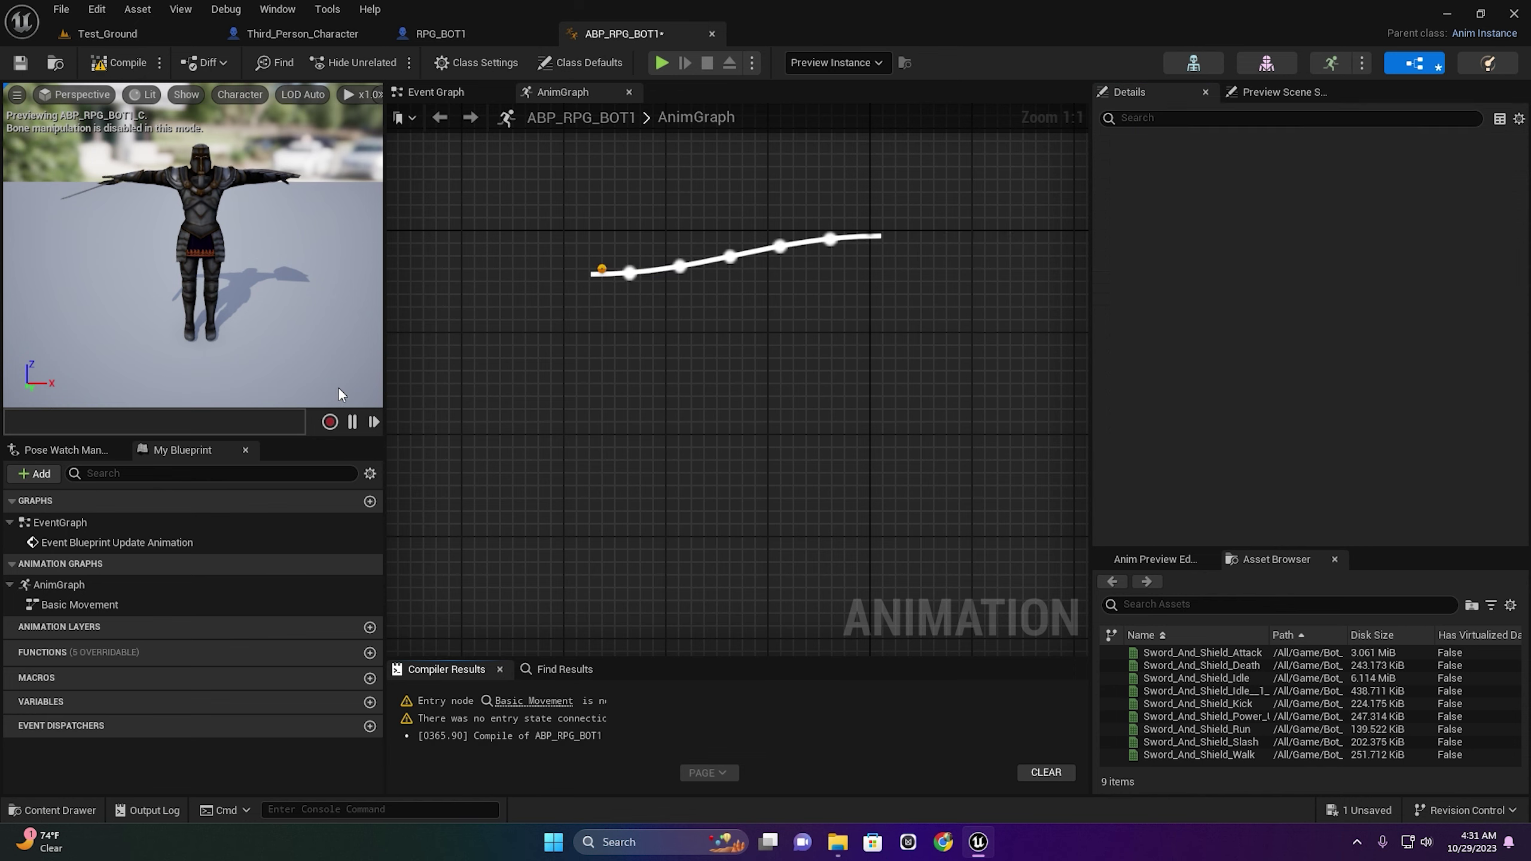
# Inside Basic Movement, add a state from Entry, rename it Idle/Walk/Run, and open its graph.
pyautogui.doubleClick(669, 303)
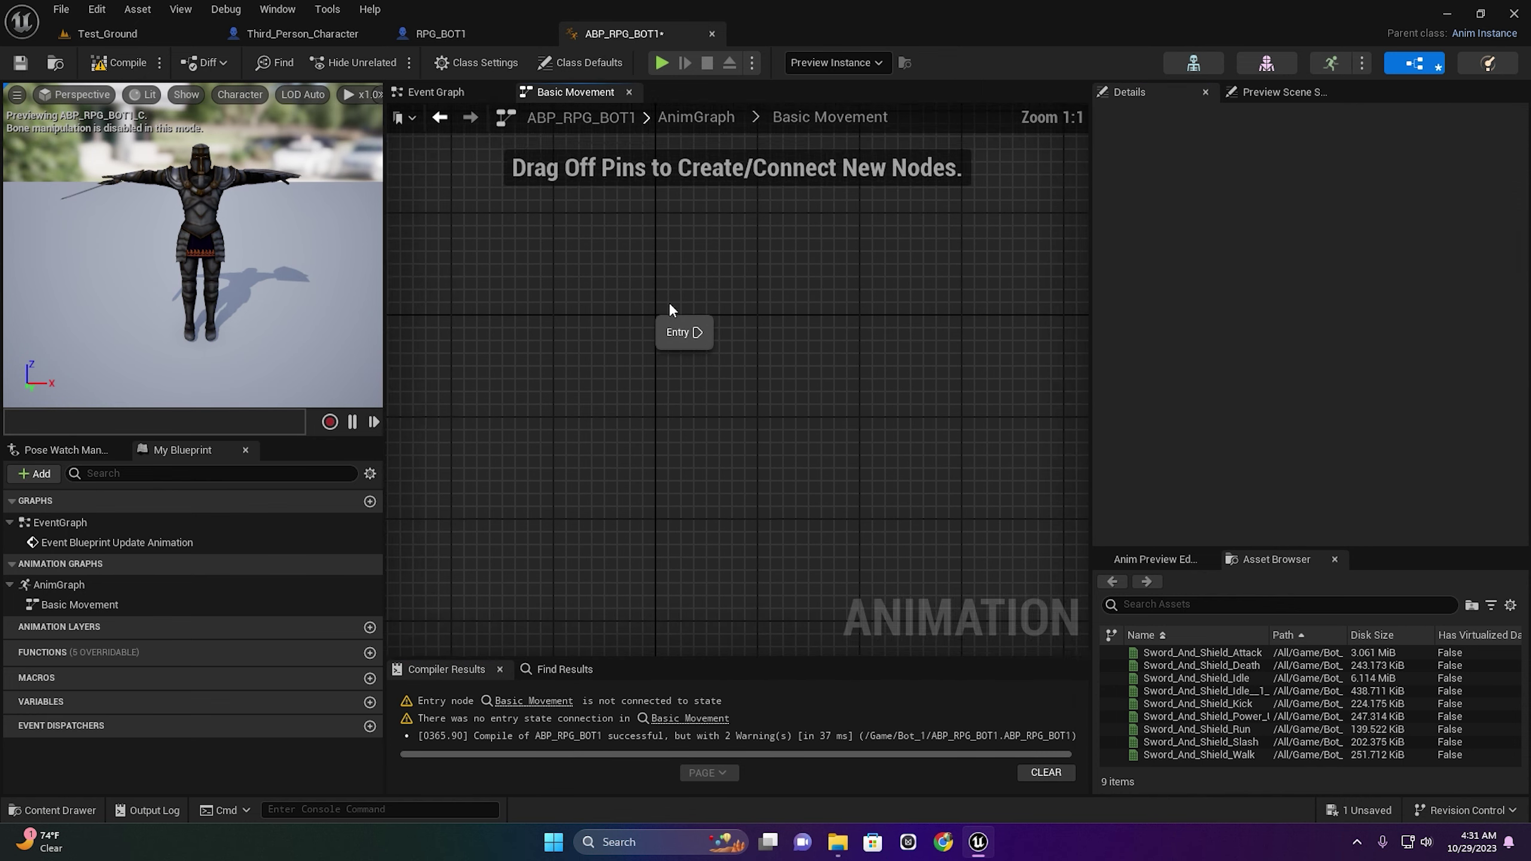
pyautogui.moveTo(539, 402); pyautogui.dragTo(674, 397)
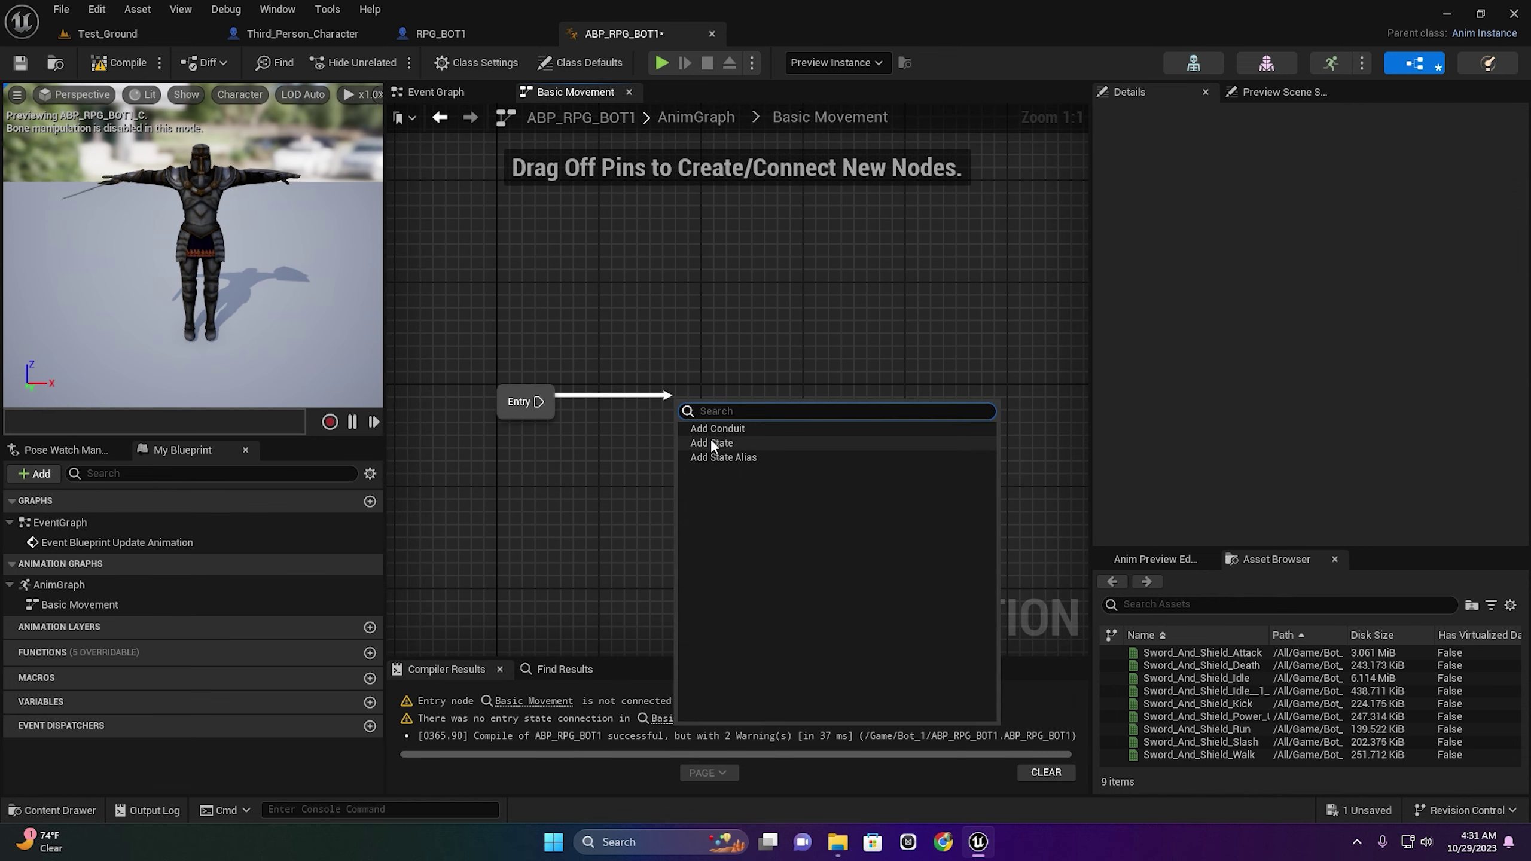
pyautogui.click(720, 442)
pyautogui.write('Idle')
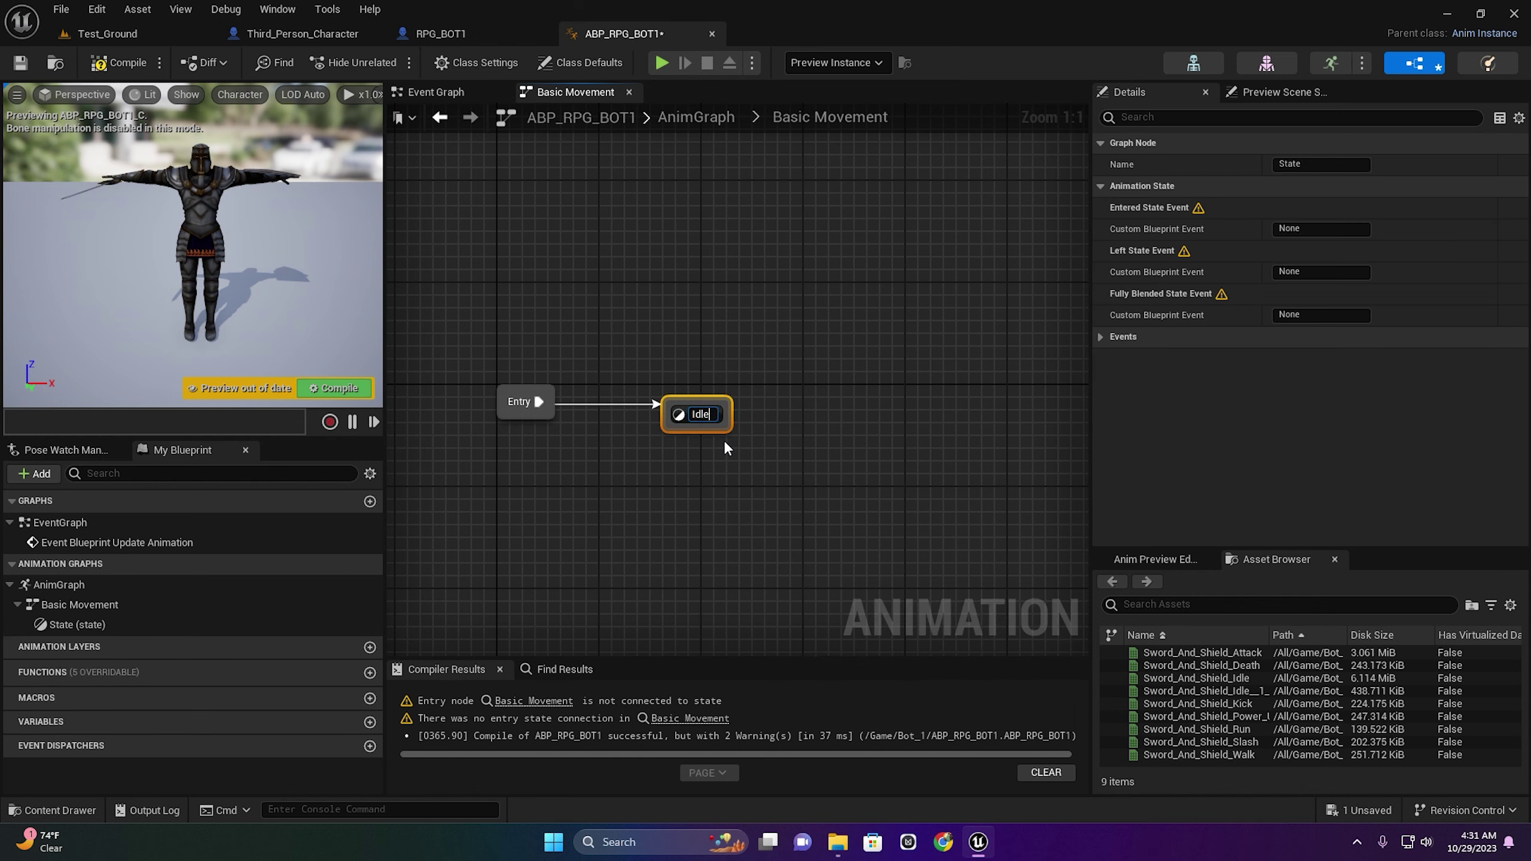
pyautogui.press('Return')
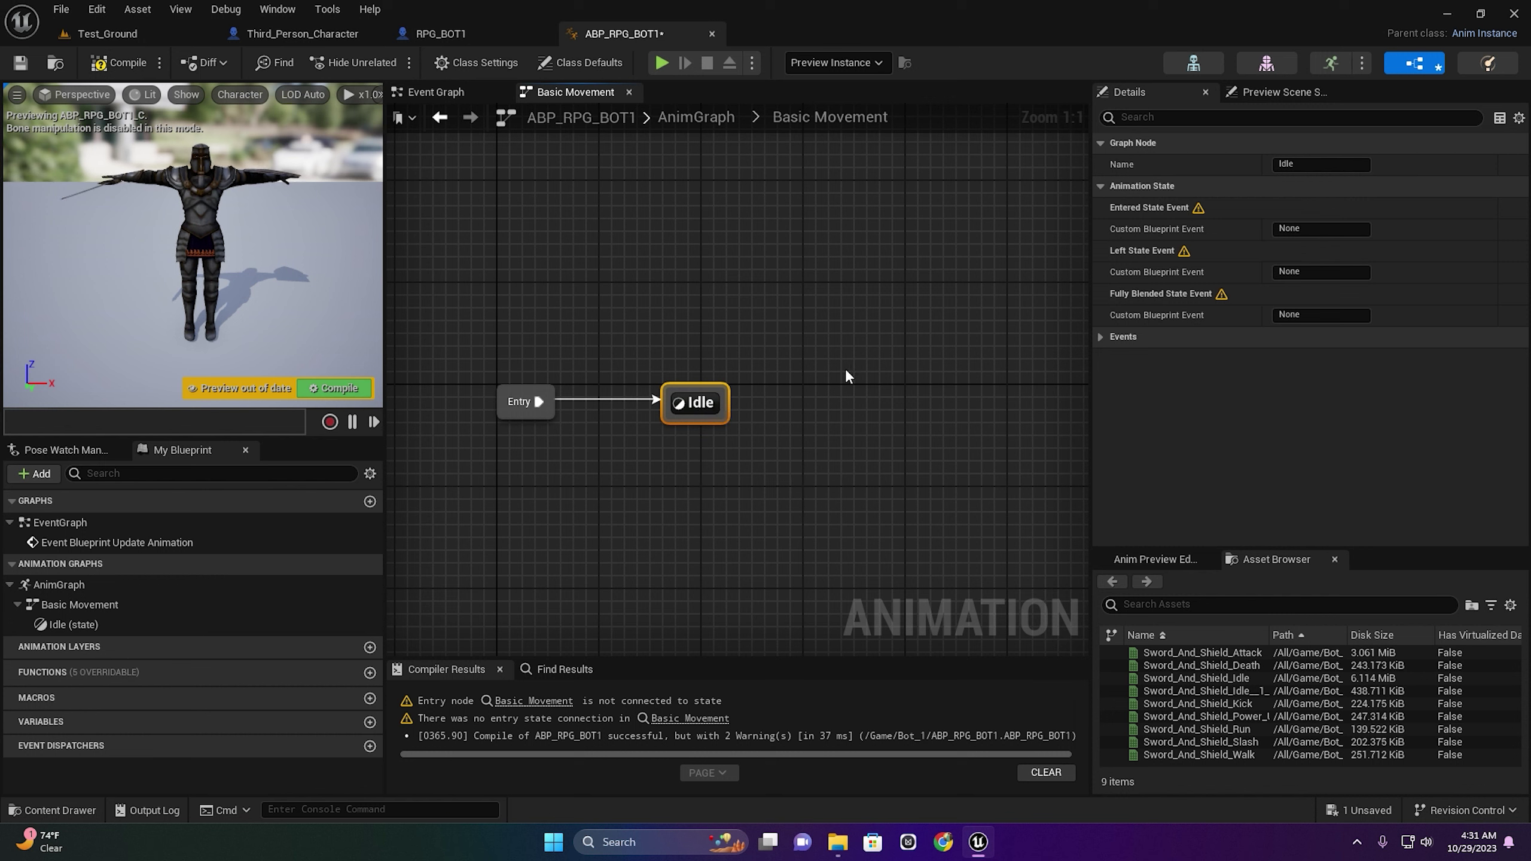
pyautogui.click(1329, 164)
pyautogui.write('/Walk/Run')
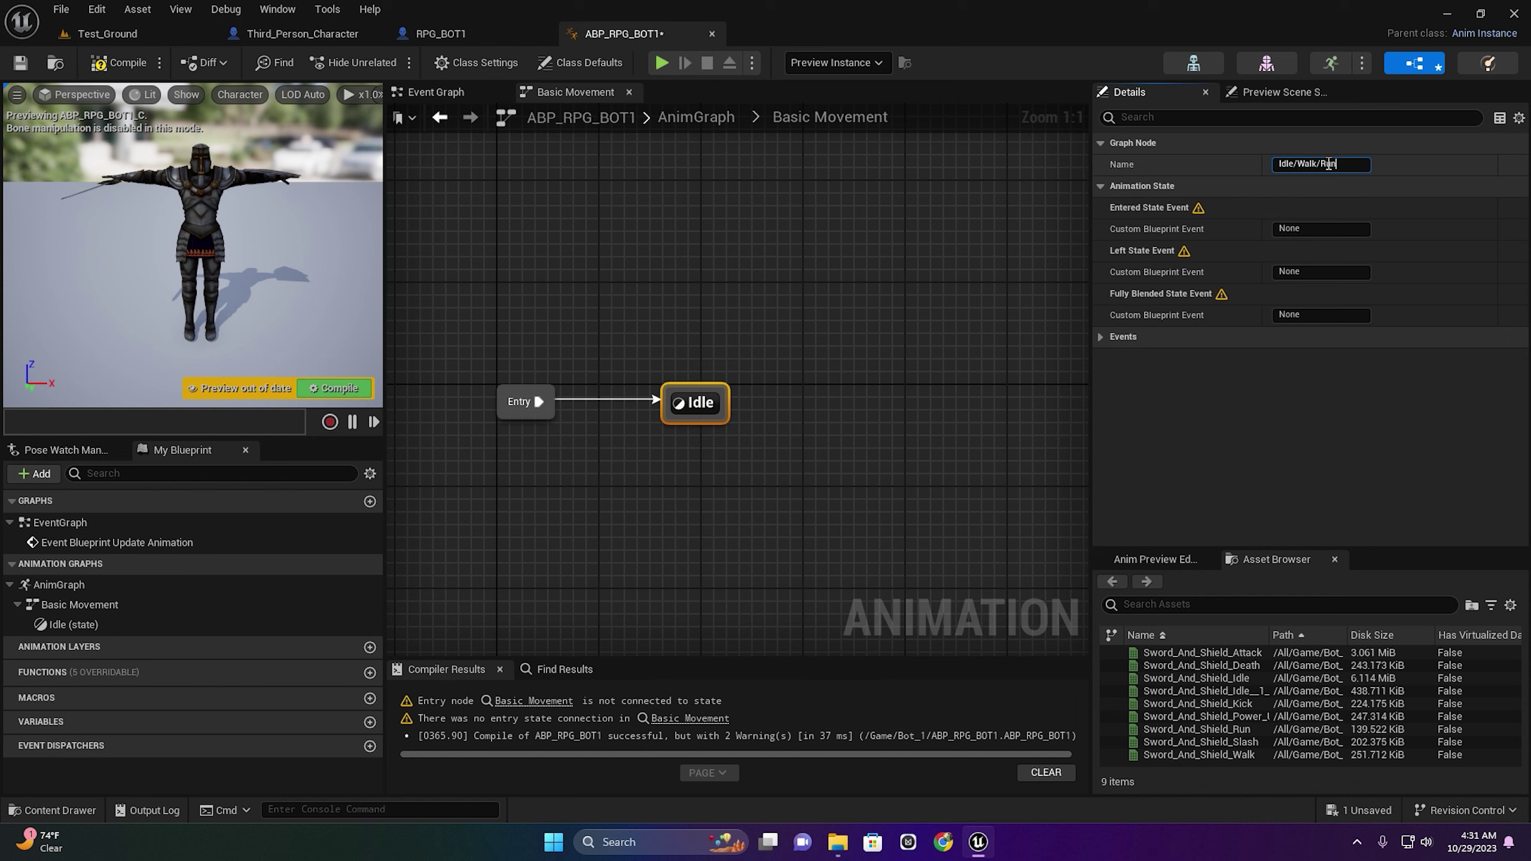
pyautogui.press('Return')
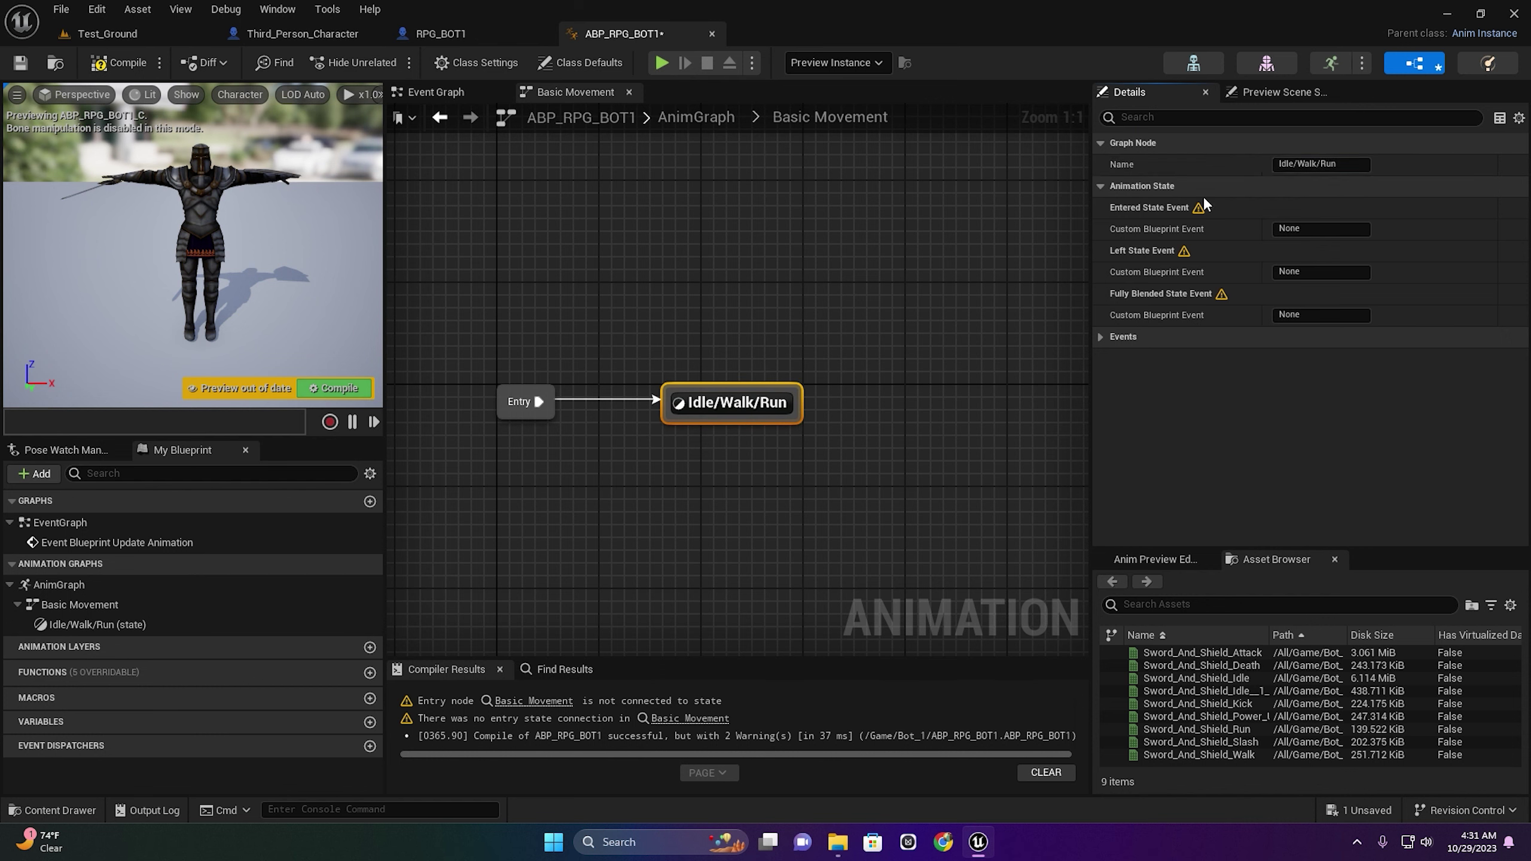
pyautogui.doubleClick(749, 404)
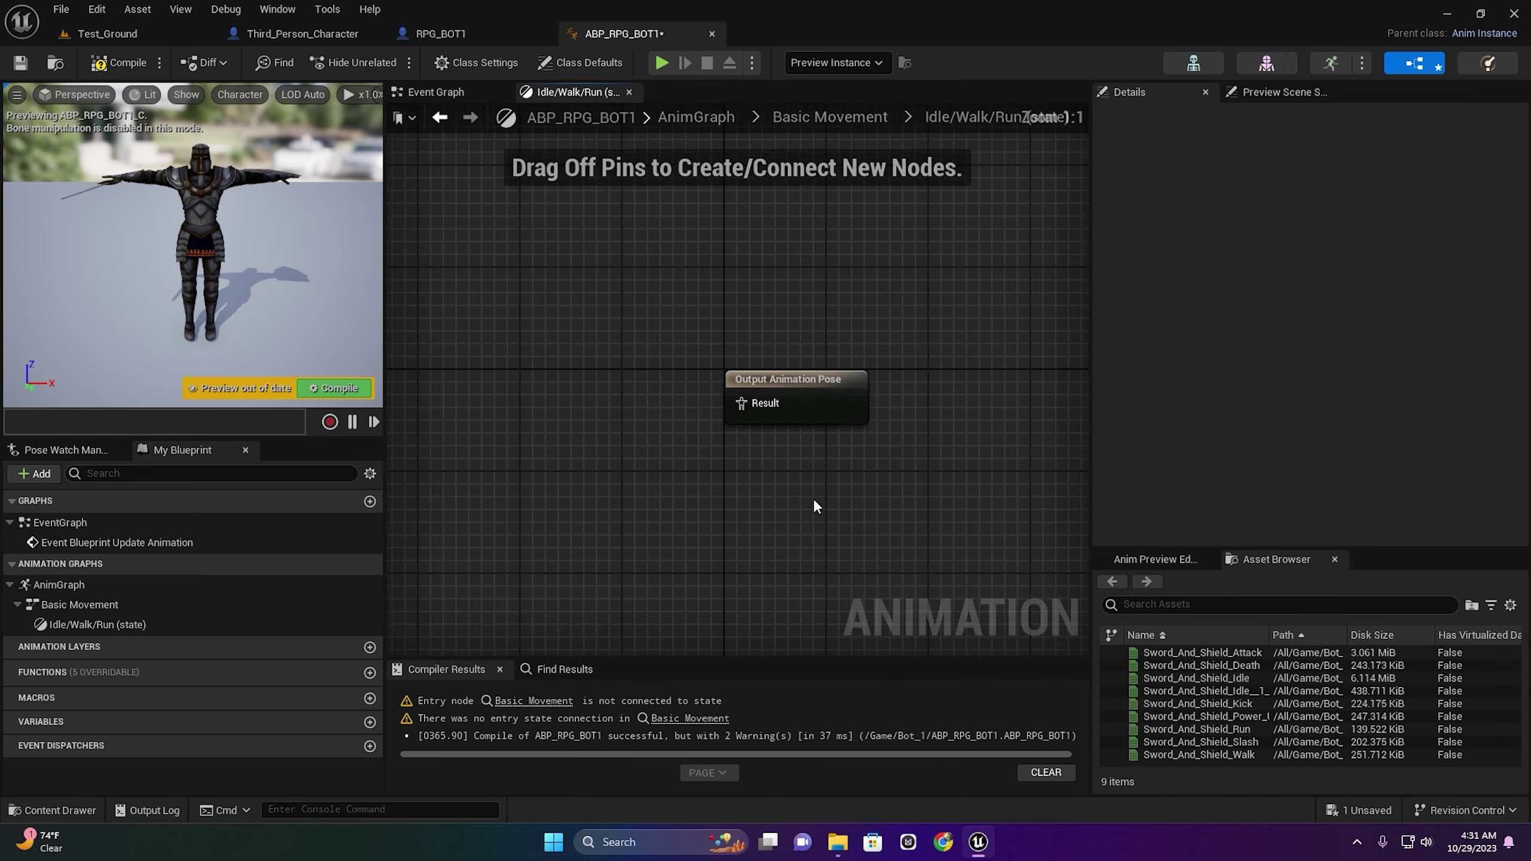
# Add a Legacy Blend Space 1D on the RPG_BOT skeleton in Bot_1, named RPG_BOT_BS.
pyautogui.click(56, 813)
pyautogui.rightClick(613, 658)
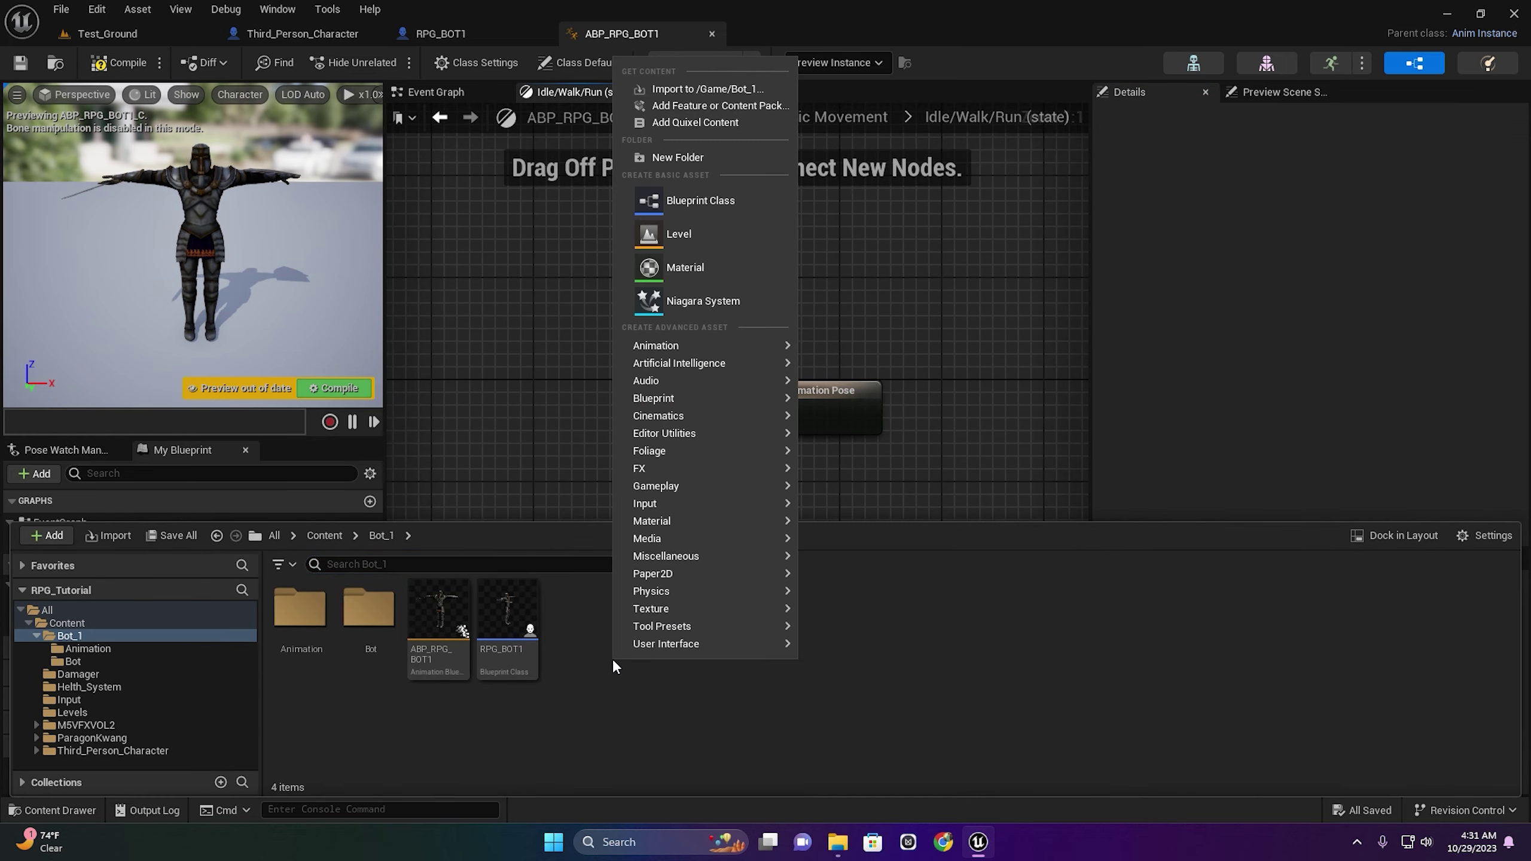
pyautogui.moveTo(712, 345)
pyautogui.moveTo(846, 696)
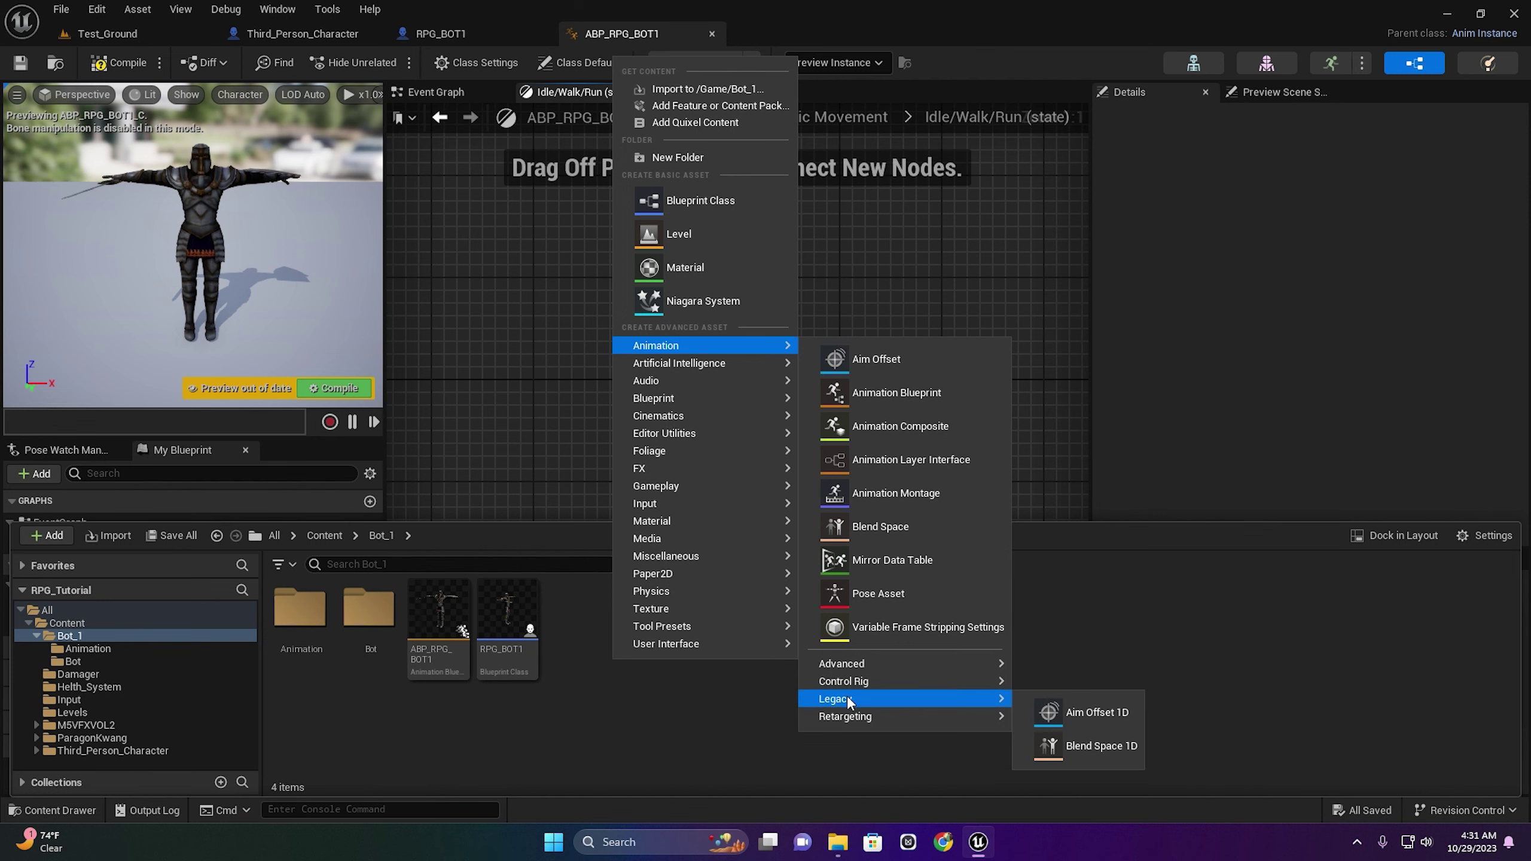
pyautogui.click(1118, 746)
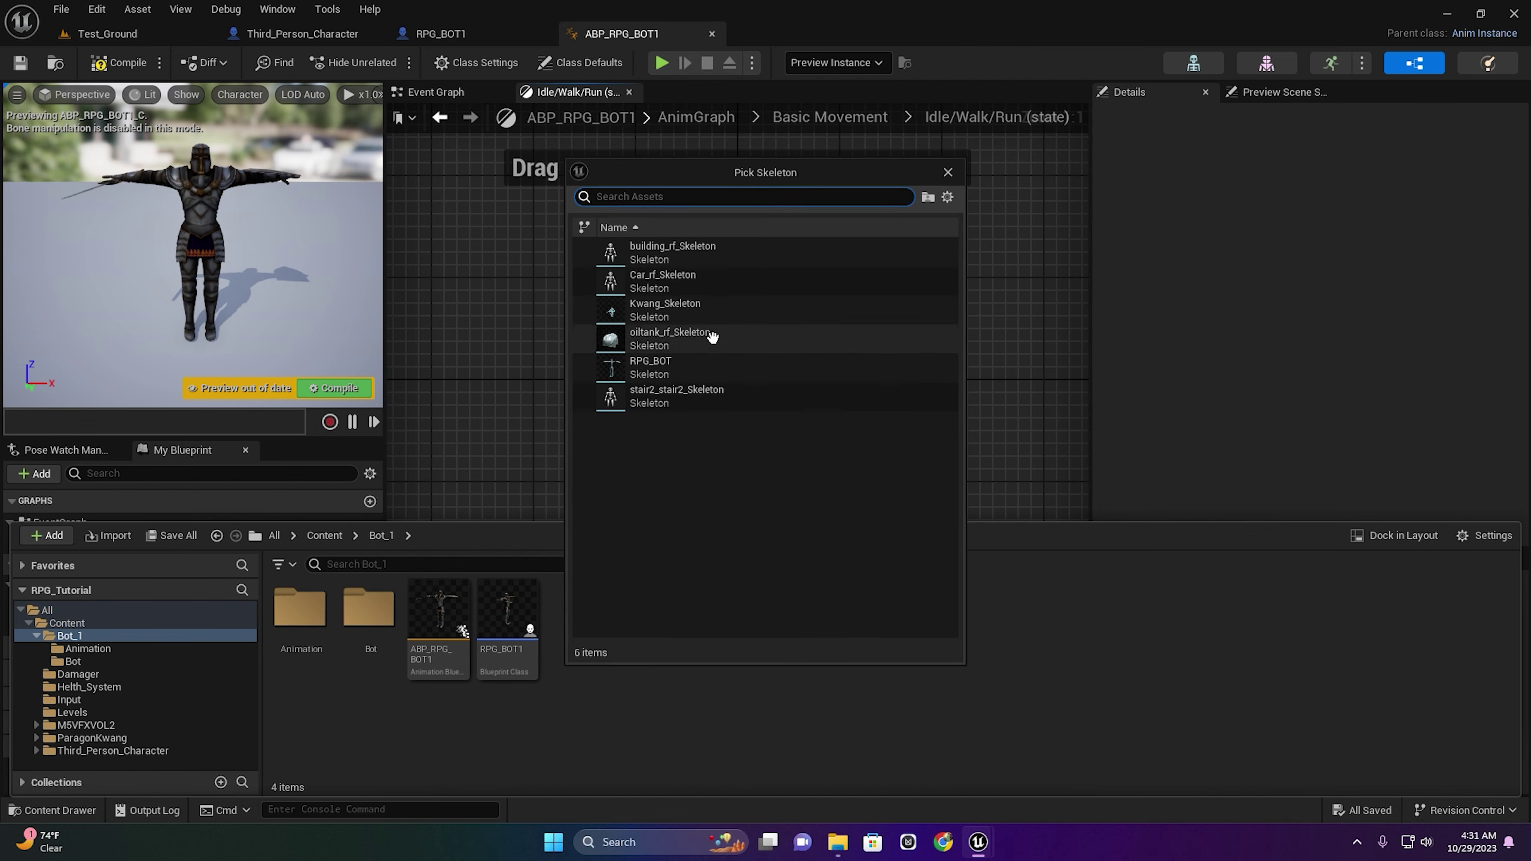
pyautogui.click(672, 367)
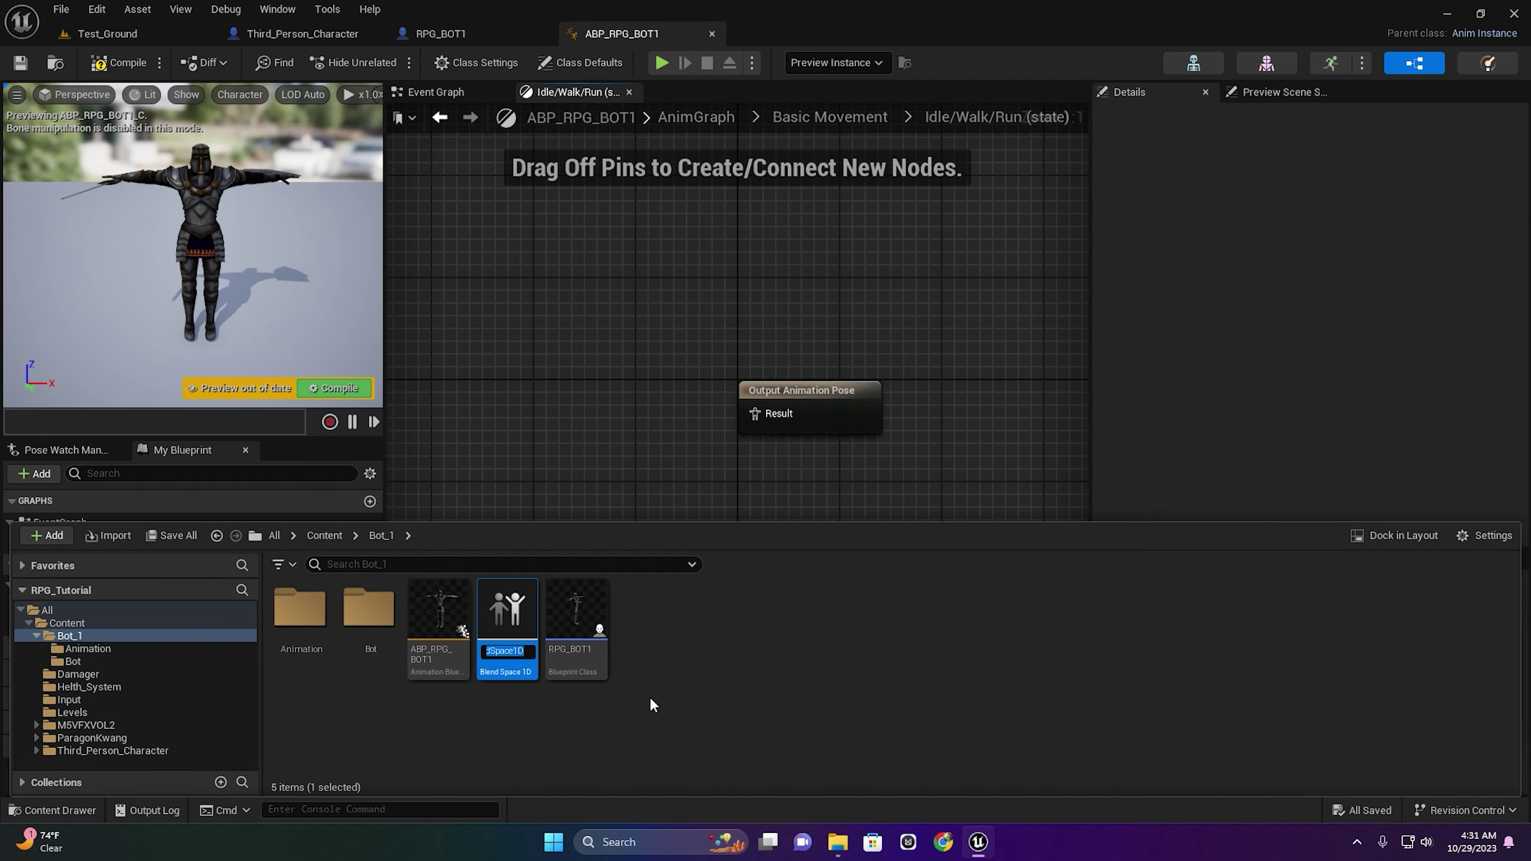
pyautogui.write('R')
pyautogui.write('P')
pyautogui.write('G_')
pyautogui.write('BOT')
pyautogui.write('_')
pyautogui.write('BS')
pyautogui.press('Return')
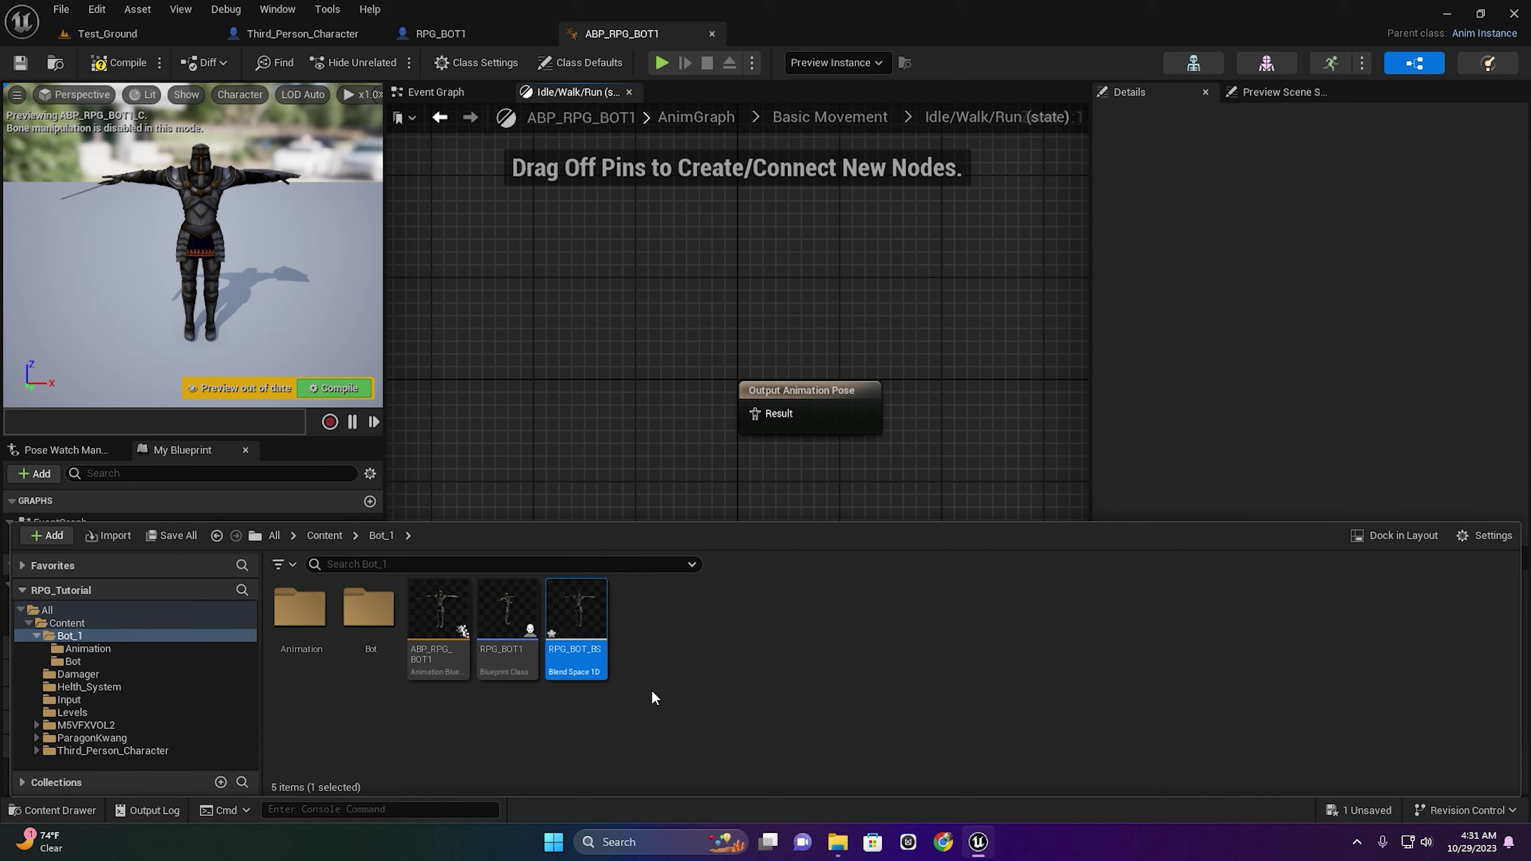
# Open RPG_BOT_BS and name its horizontal axis Speed with maximum value 500.
pyautogui.doubleClick(581, 605)
pyautogui.click(193, 250)
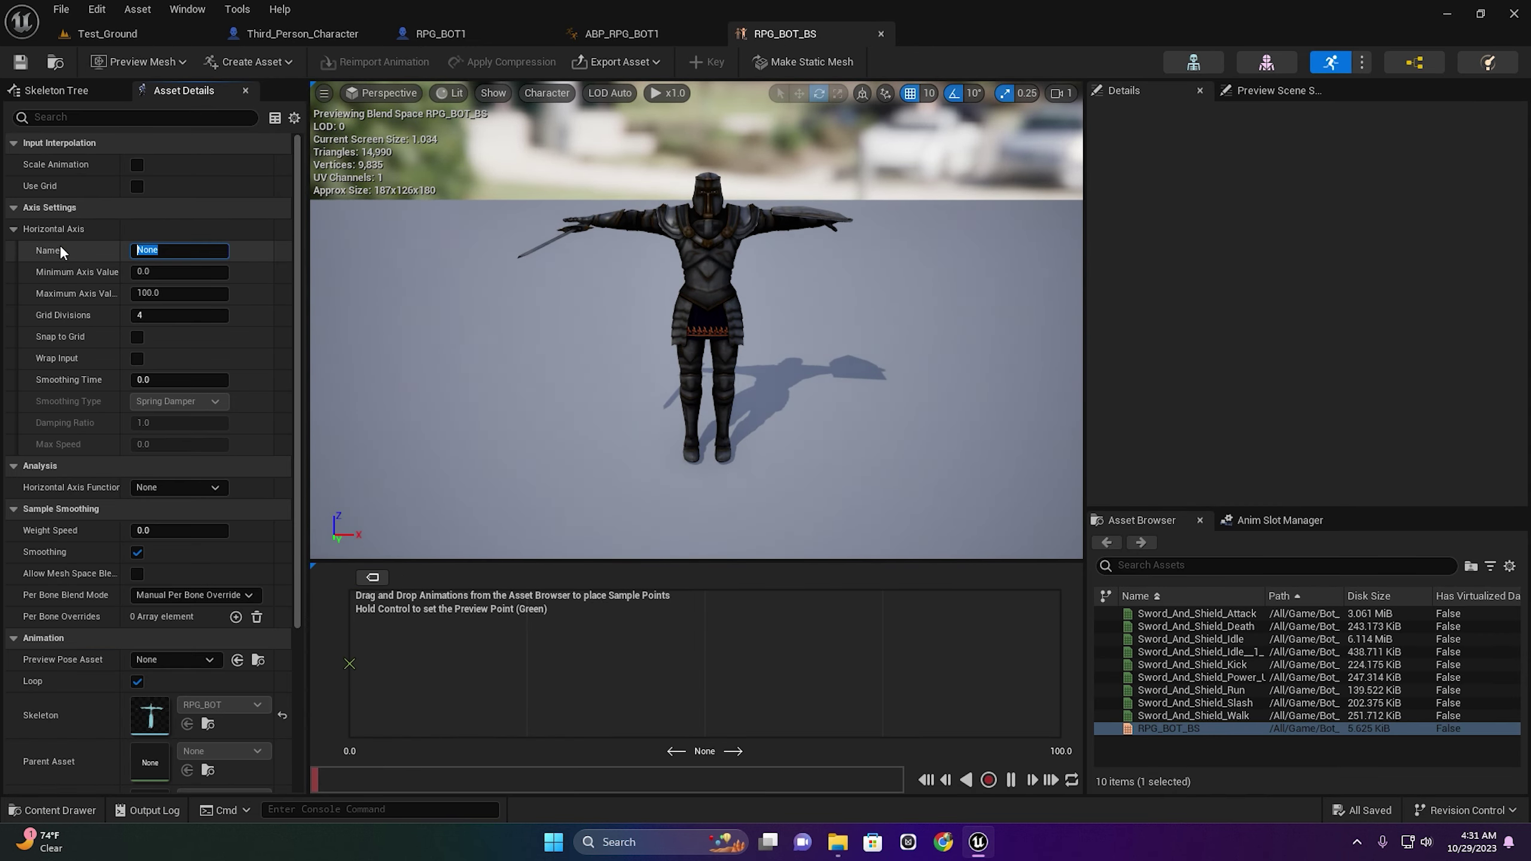
pyautogui.write('Speed')
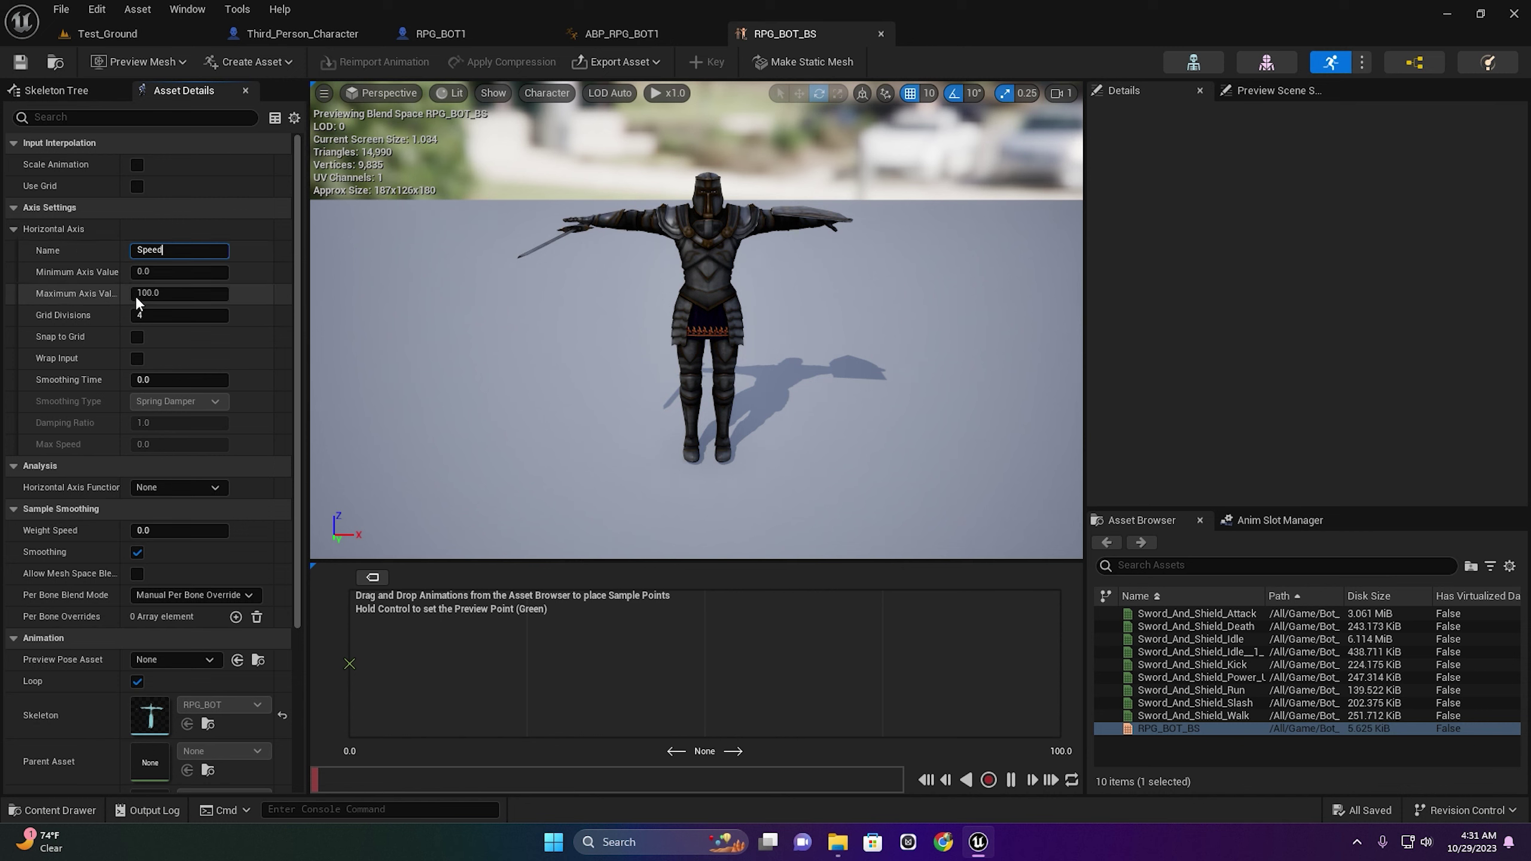
pyautogui.click(136, 296)
pyautogui.write('500')
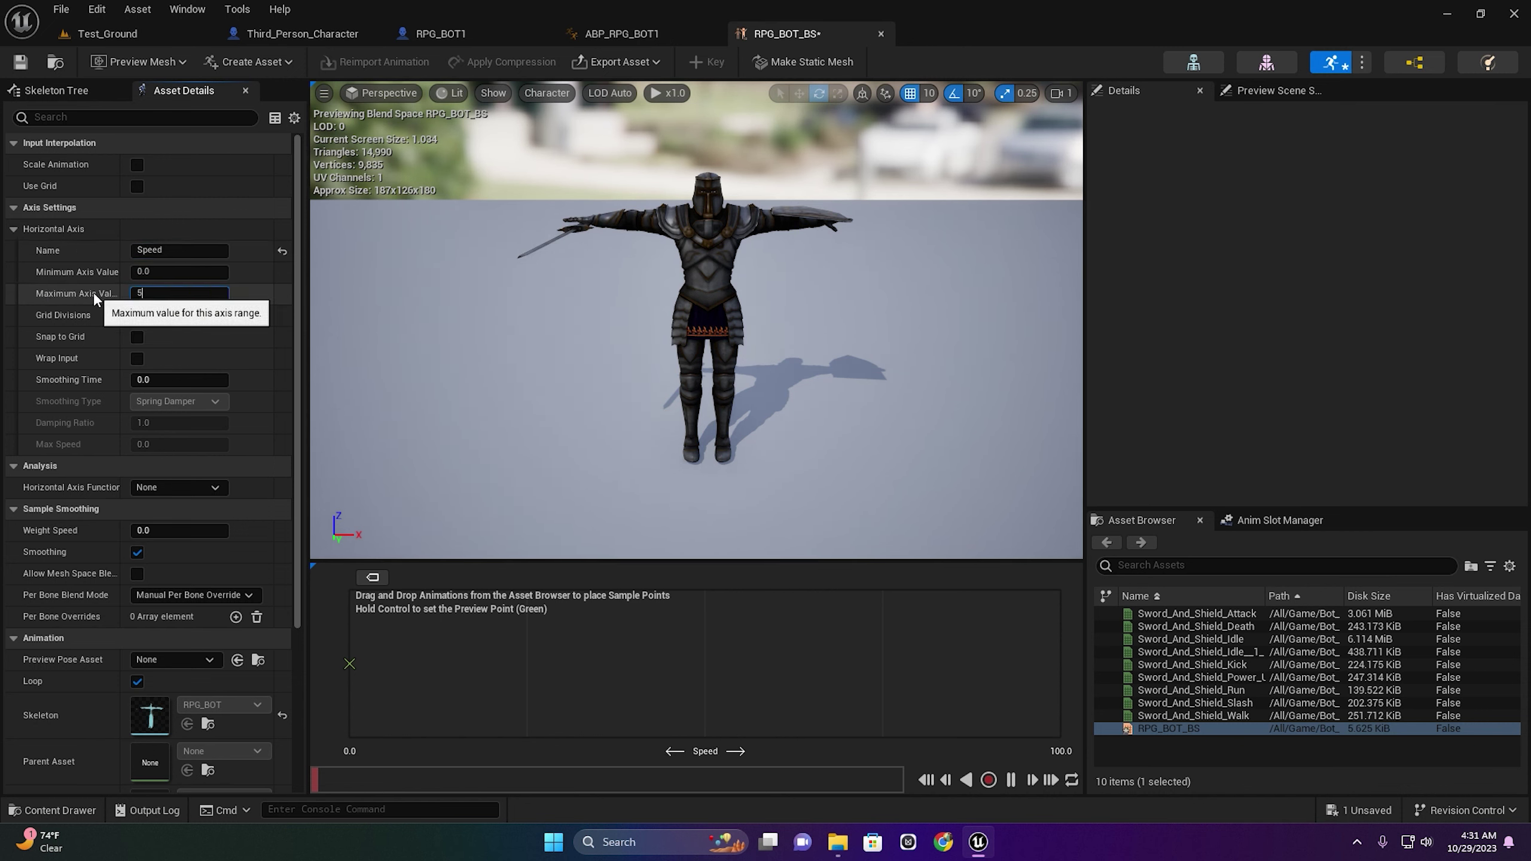
pyautogui.press('Return')
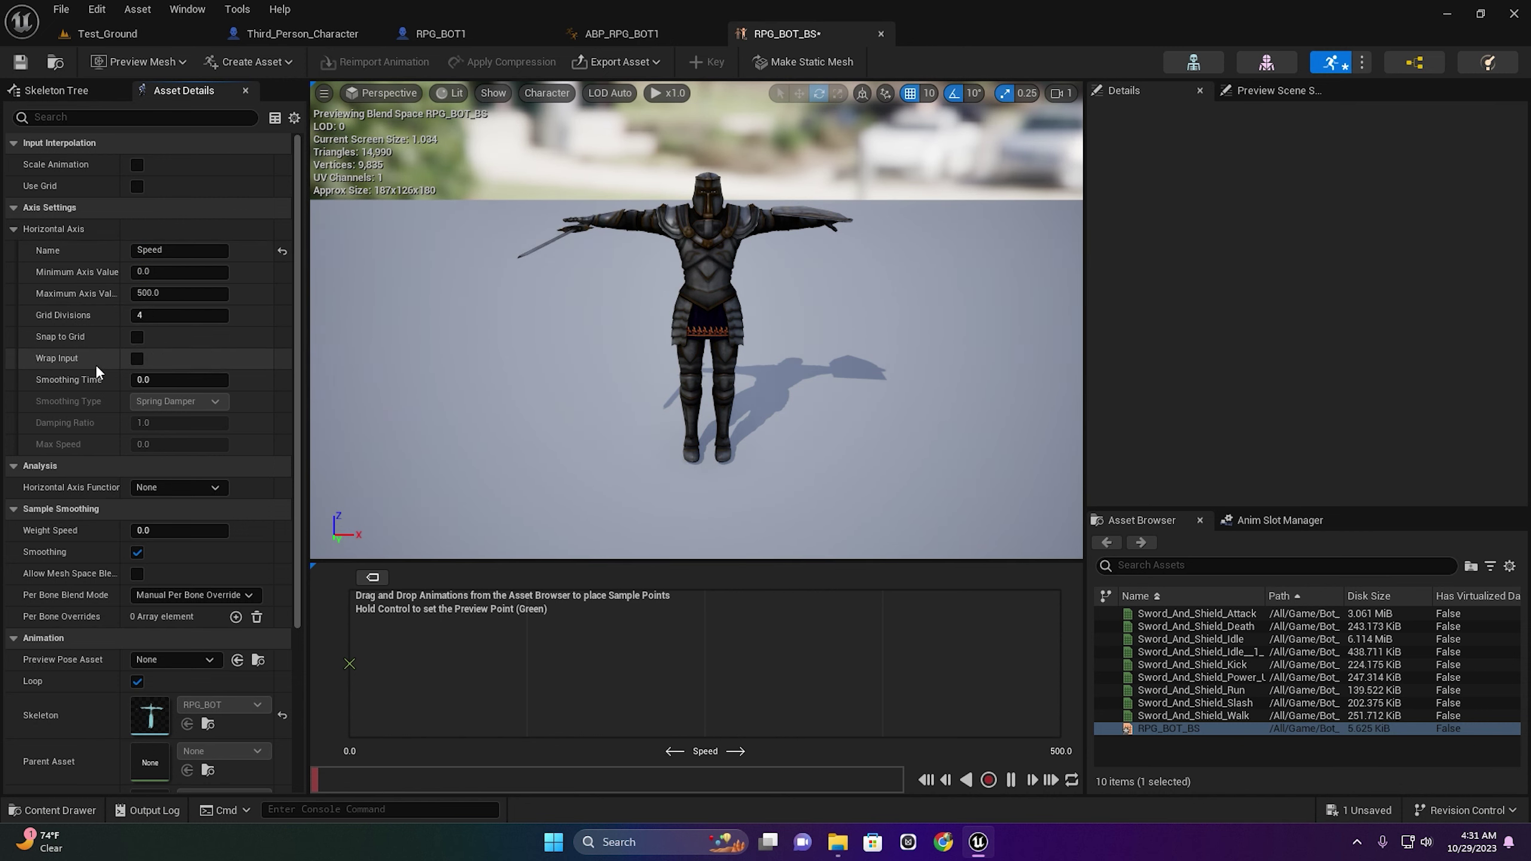
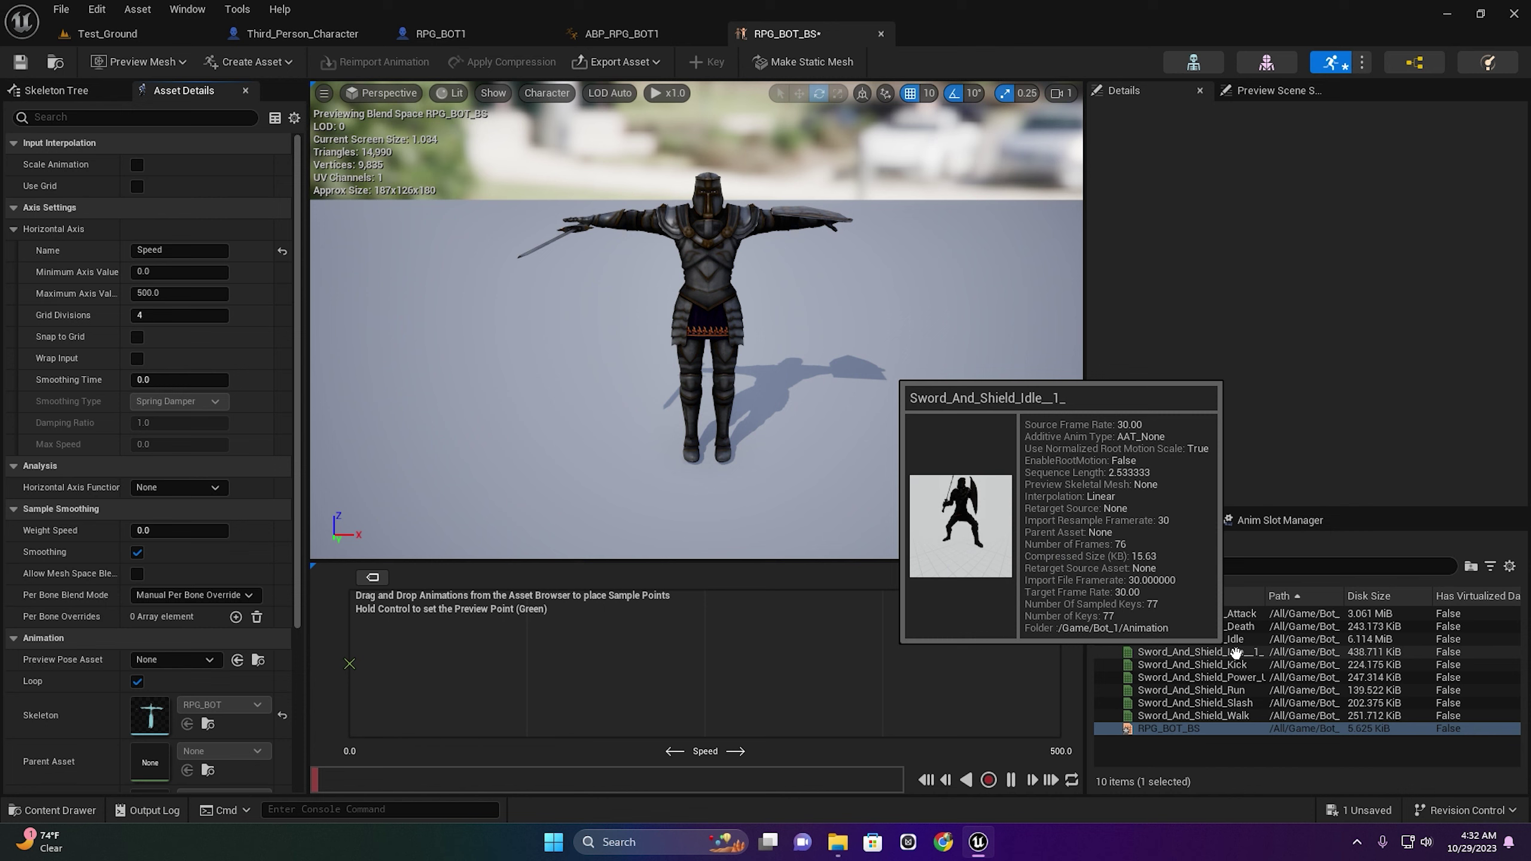
# Add Idle as a blend sample at Speed 0 and Walk at Speed 200.
pyautogui.moveTo(1234, 651); pyautogui.dragTo(349, 663)
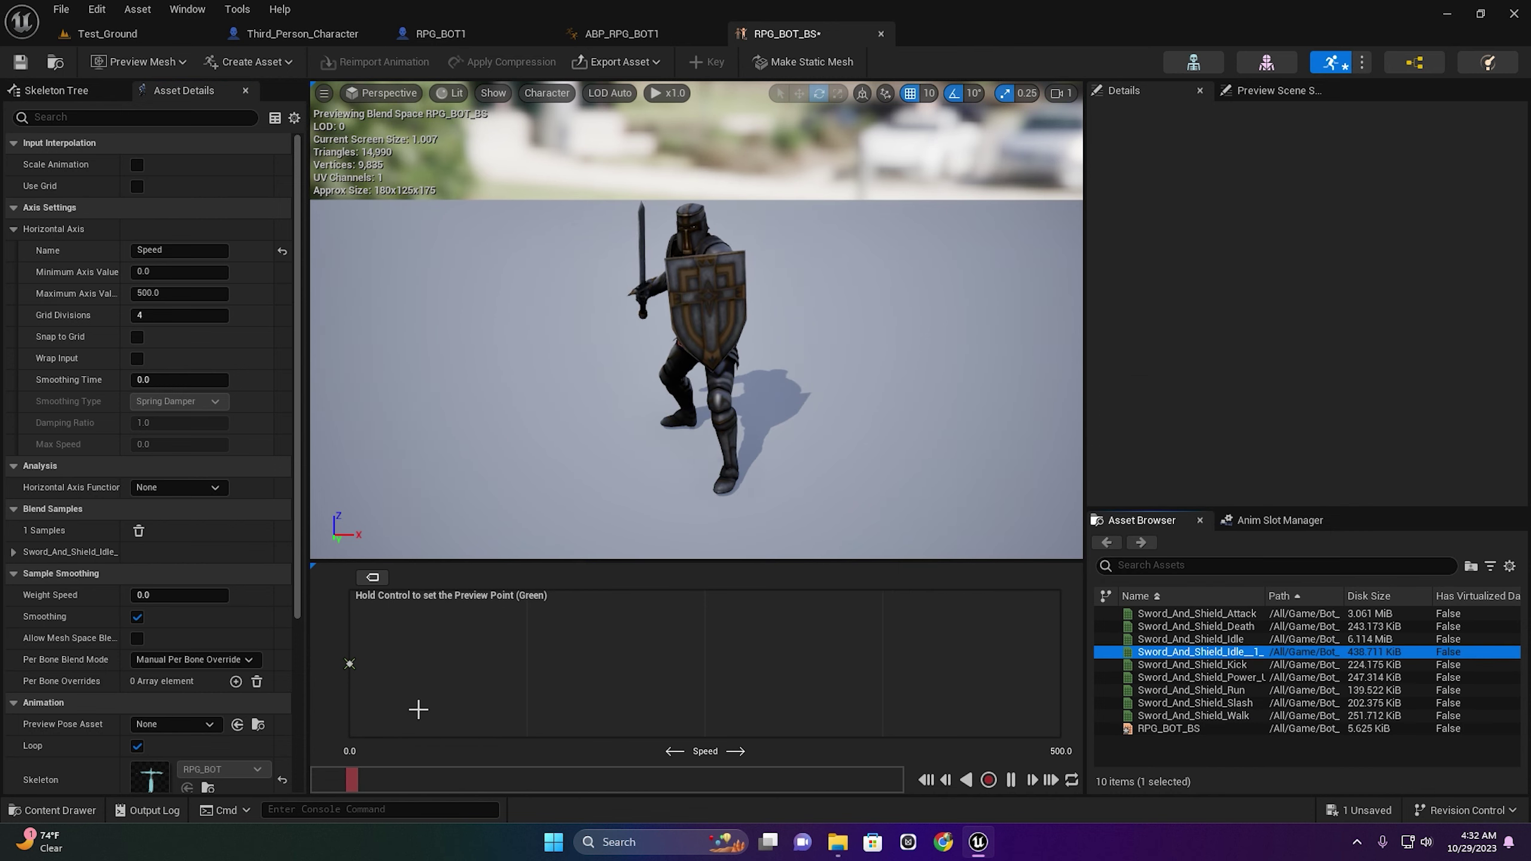
pyautogui.click(350, 664)
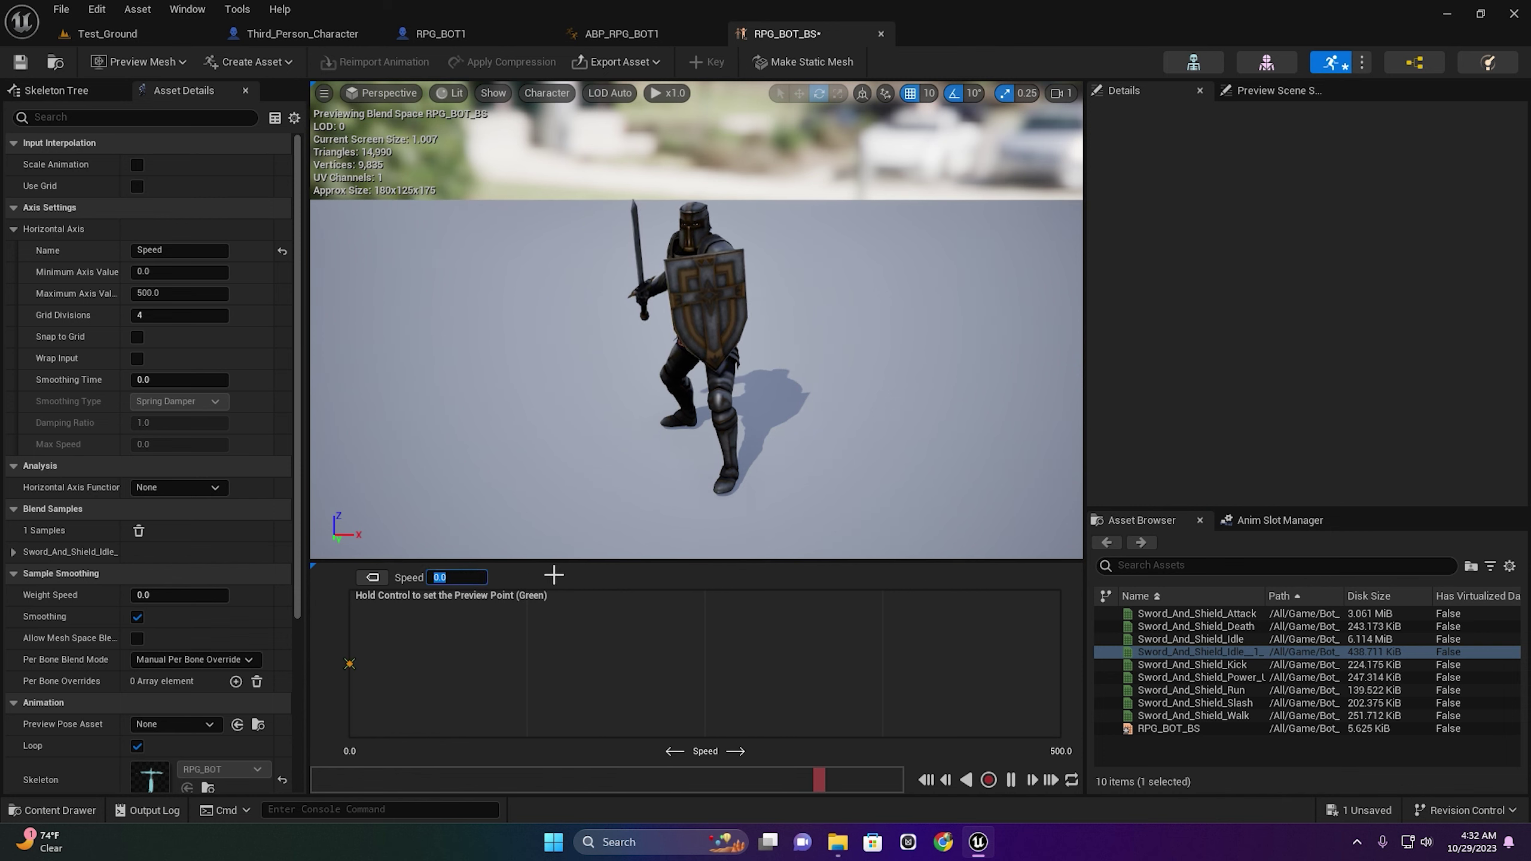
pyautogui.click(1197, 565)
pyautogui.write('w')
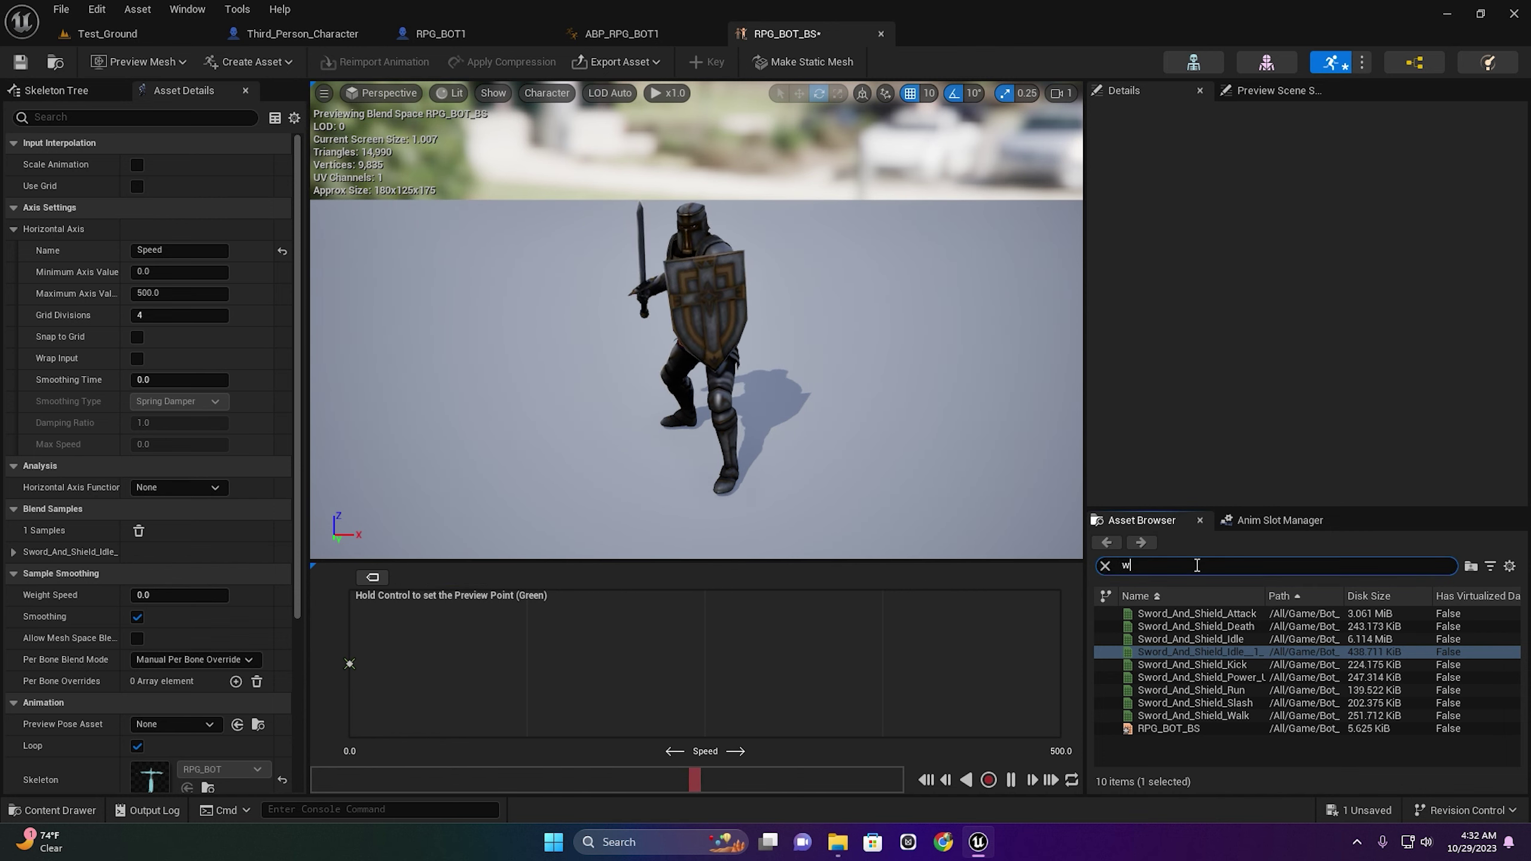
pyautogui.write('alk')
pyautogui.moveTo(1192, 613)
pyautogui.mouseDown()
pyautogui.moveTo(838, 628)
pyautogui.moveTo(545, 663)
pyautogui.mouseUp()
pyautogui.click(545, 664)
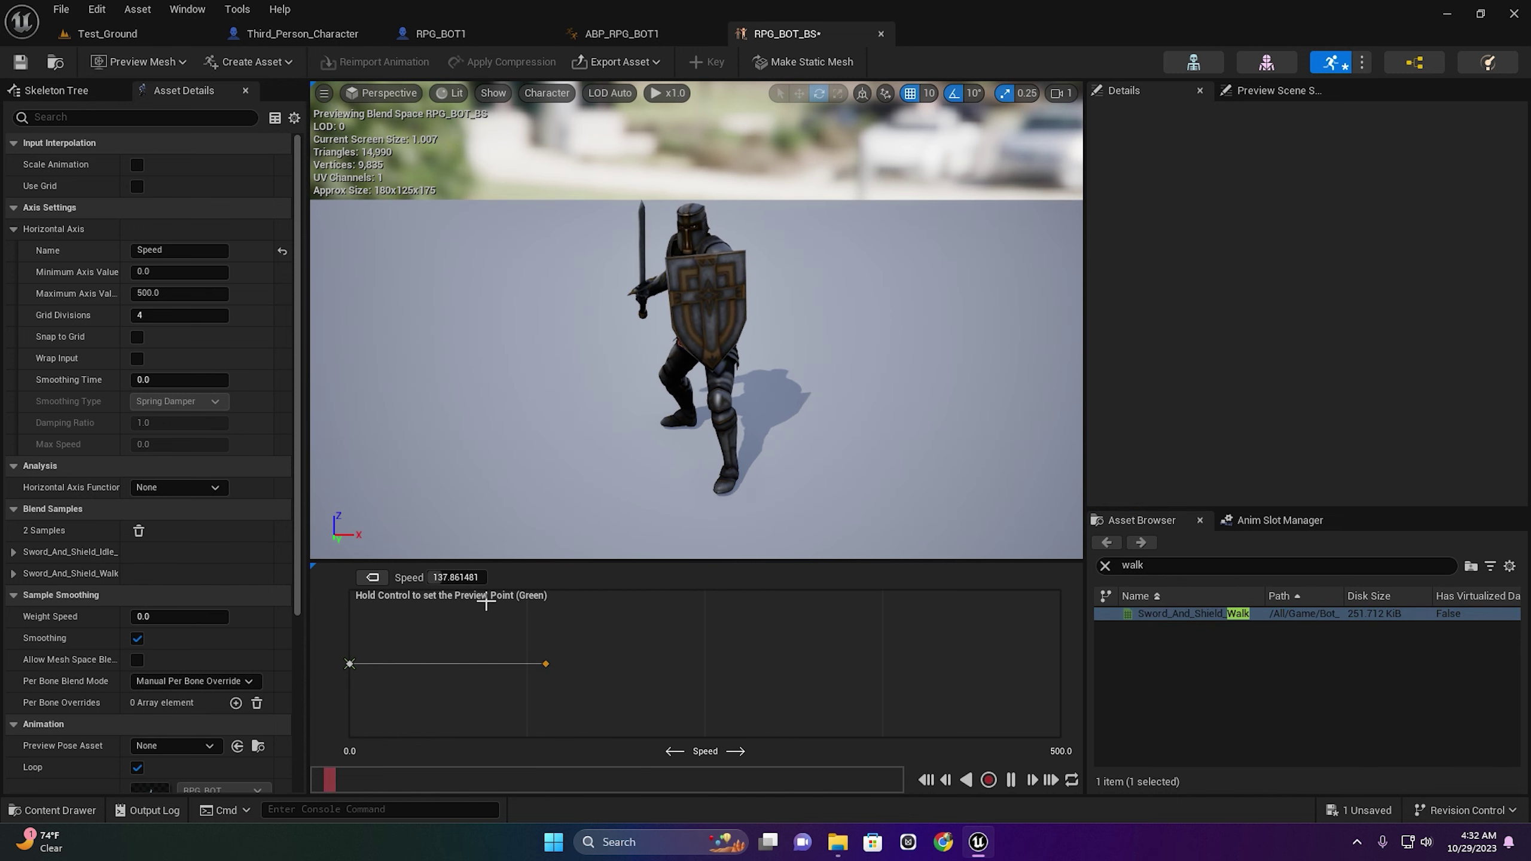
pyautogui.click(464, 578)
pyautogui.write('200')
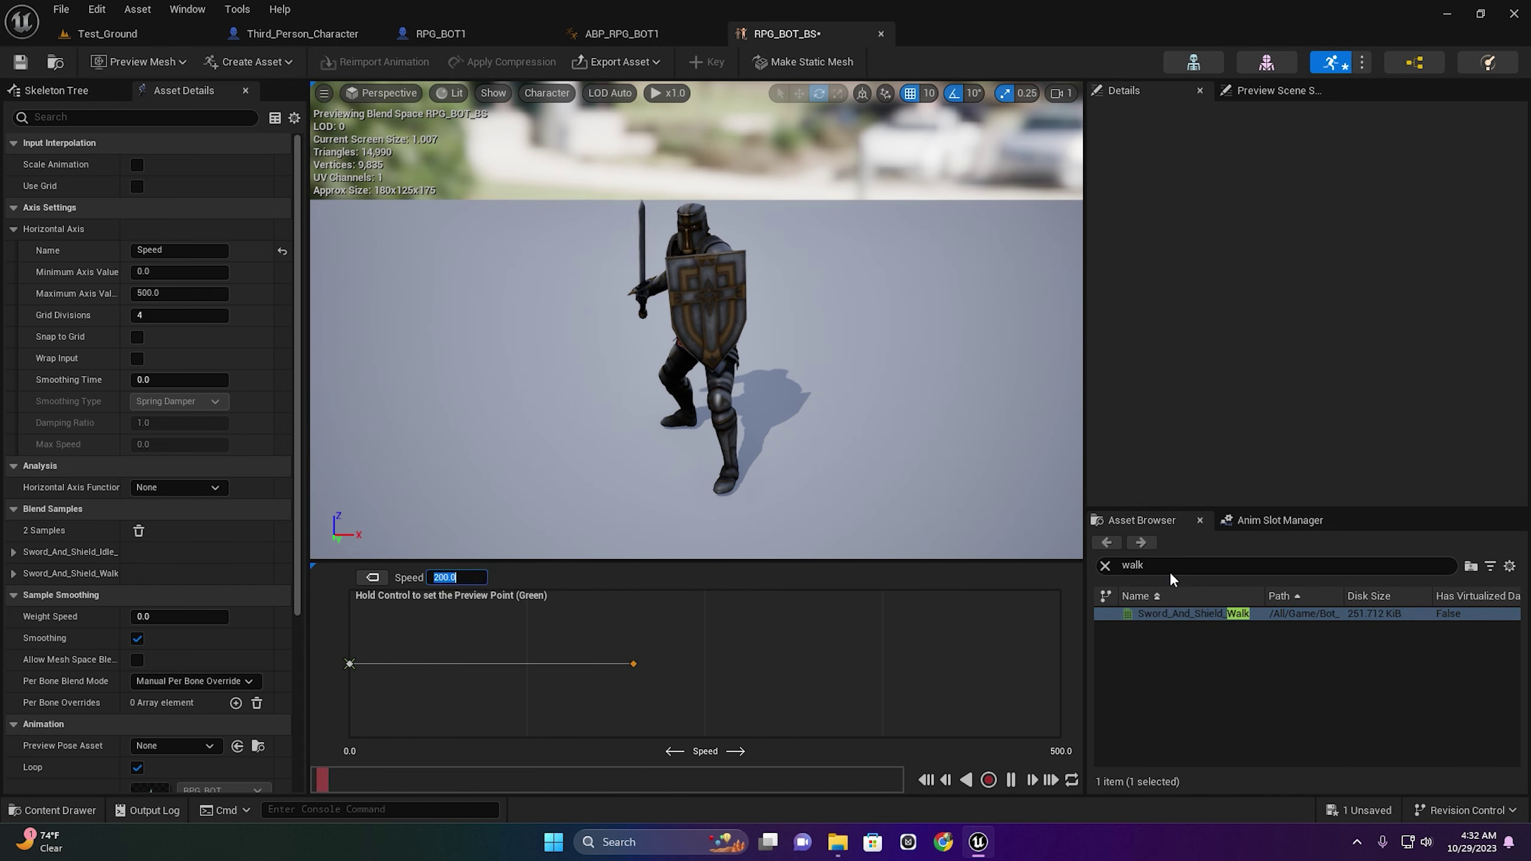
pyautogui.click(1159, 567)
# Find the Run animation and place it on the blend grid at Speed 500.
pyautogui.write('r')
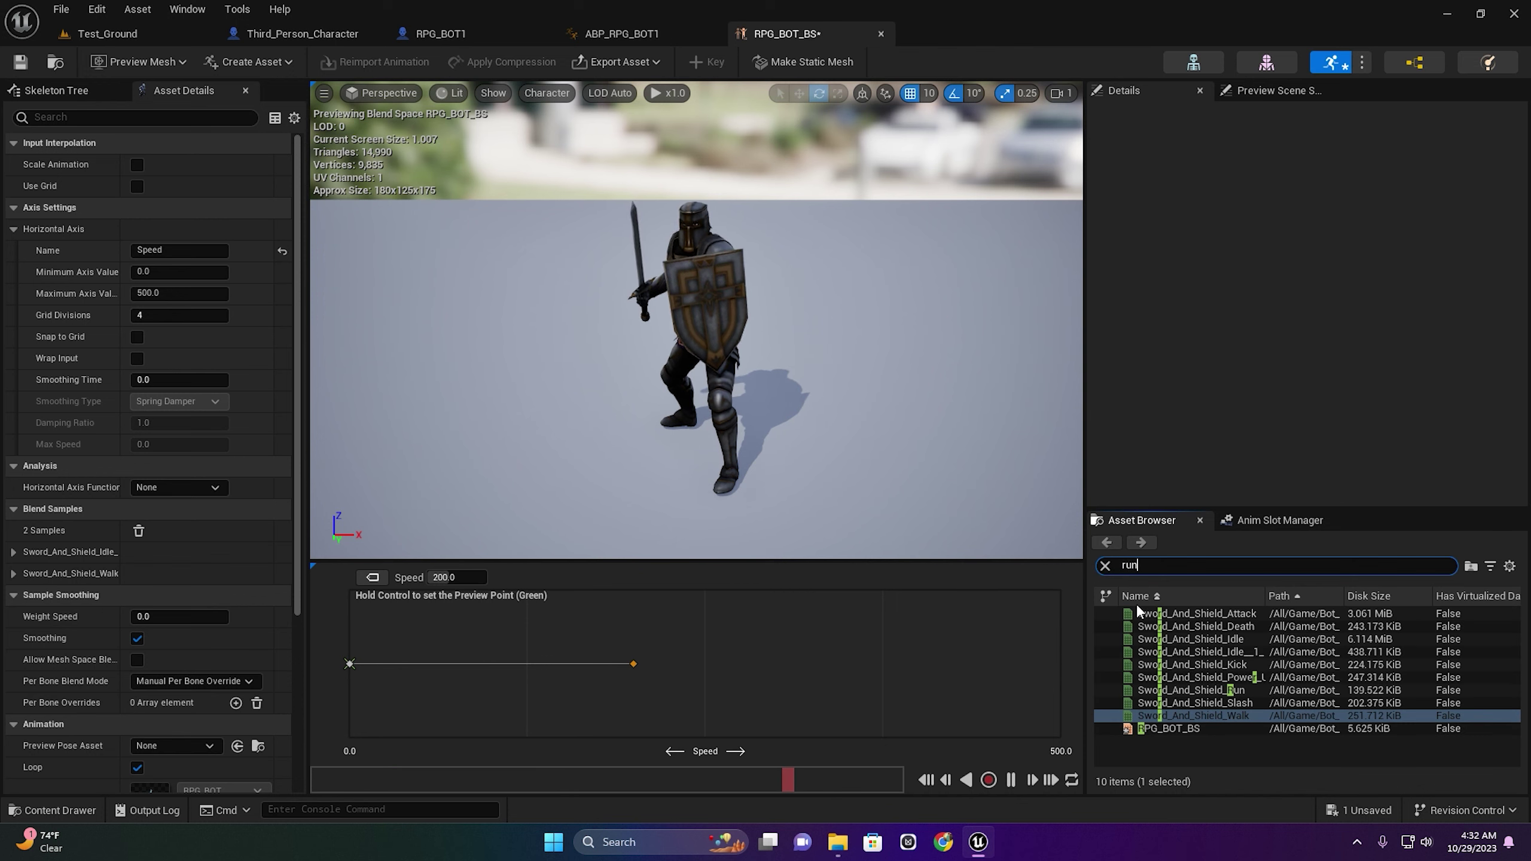
pyautogui.write('un')
pyautogui.click(1181, 612)
pyautogui.moveTo(1181, 612); pyautogui.dragTo(1058, 663)
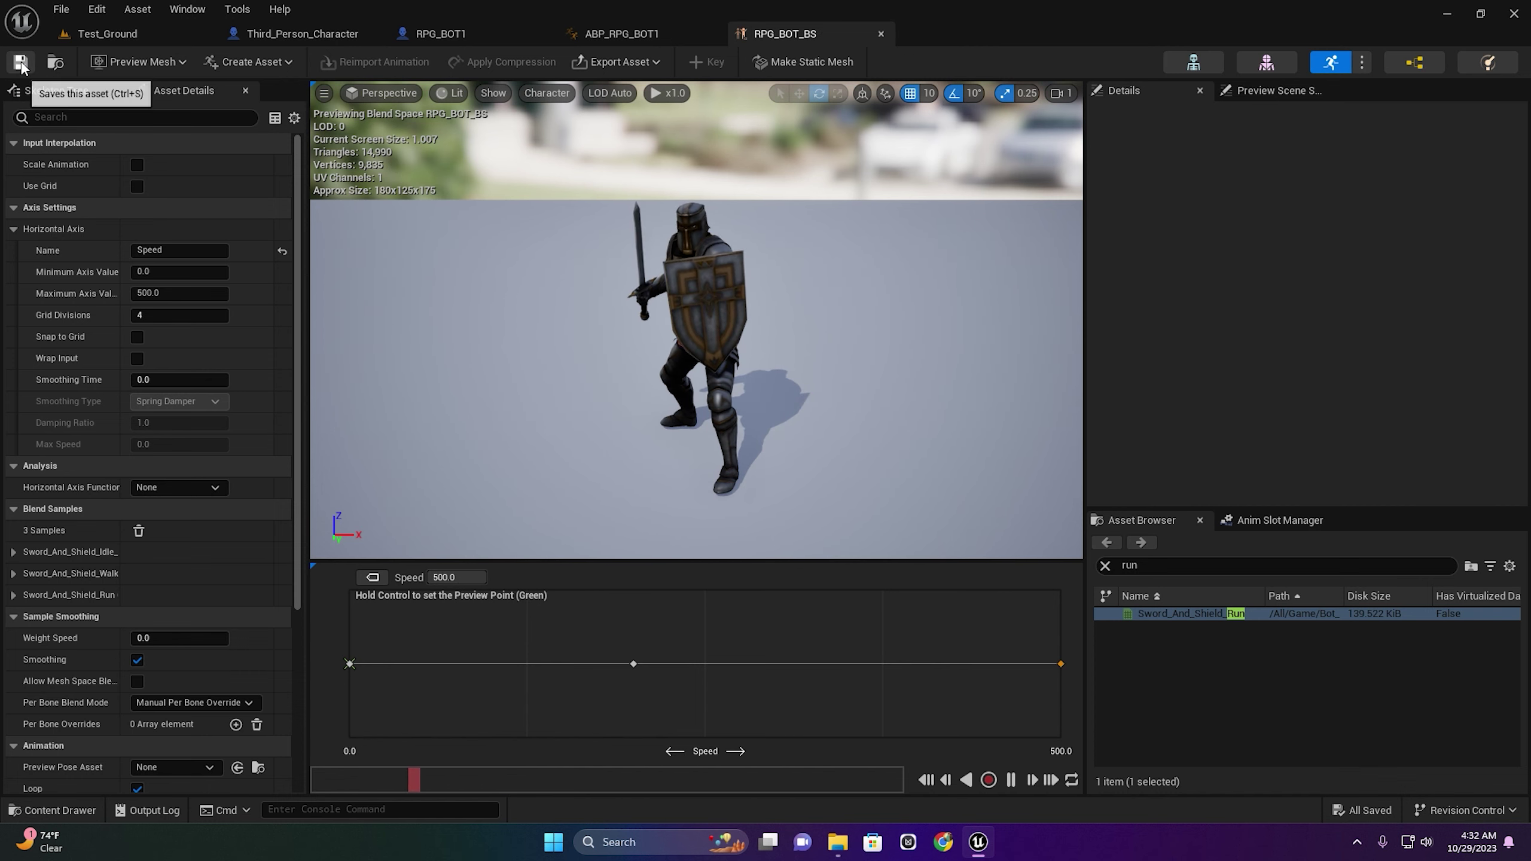
# In ABP_RPG_BOT1, add RPG_BOT_BS as a blend space player feeding the output pose.
pyautogui.click(629, 31)
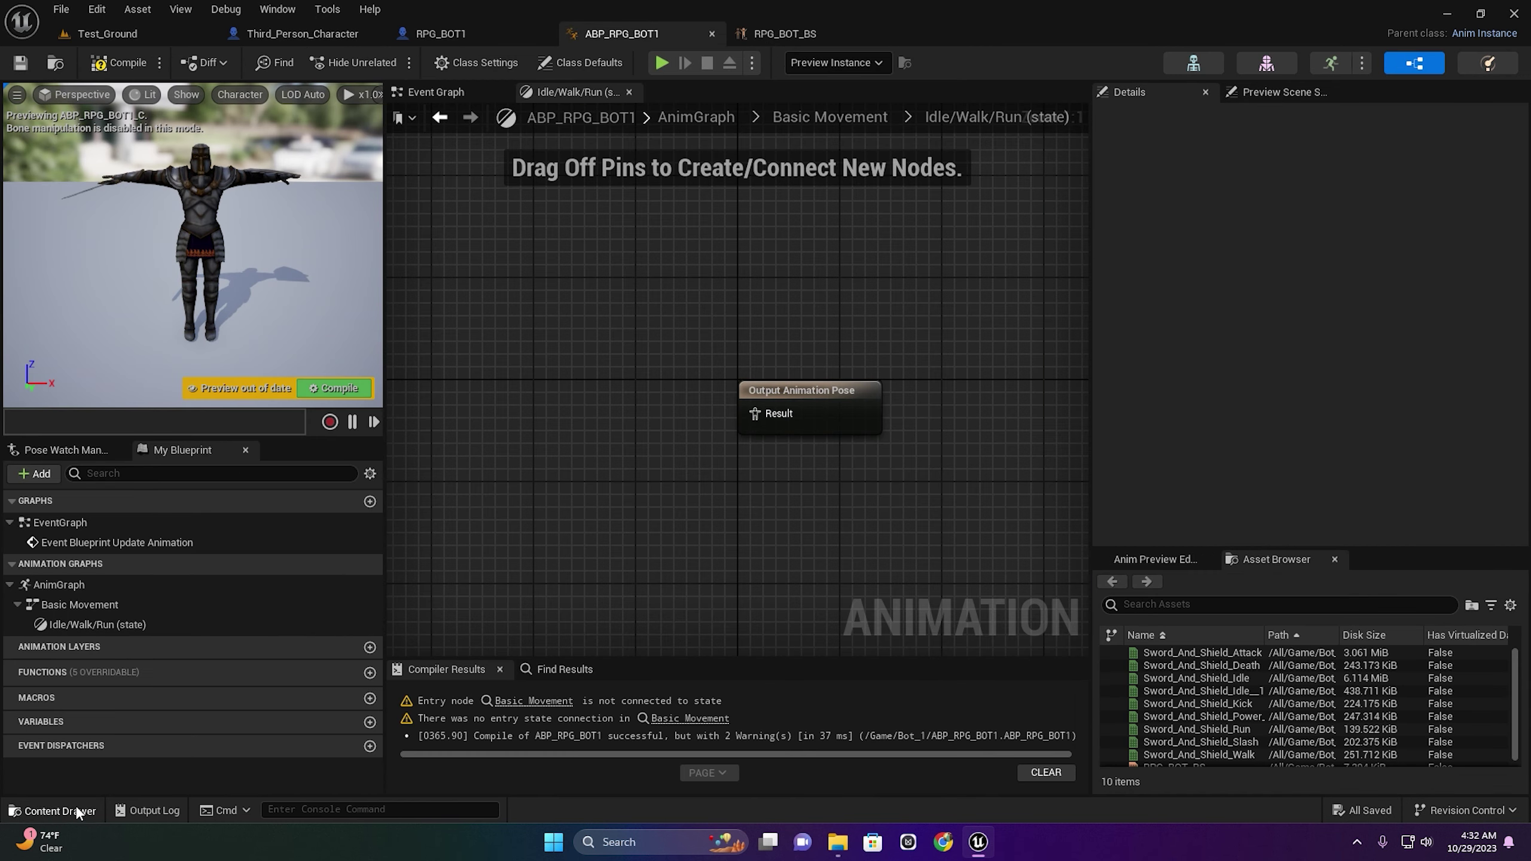
pyautogui.click(53, 810)
pyautogui.moveTo(602, 588); pyautogui.dragTo(754, 415)
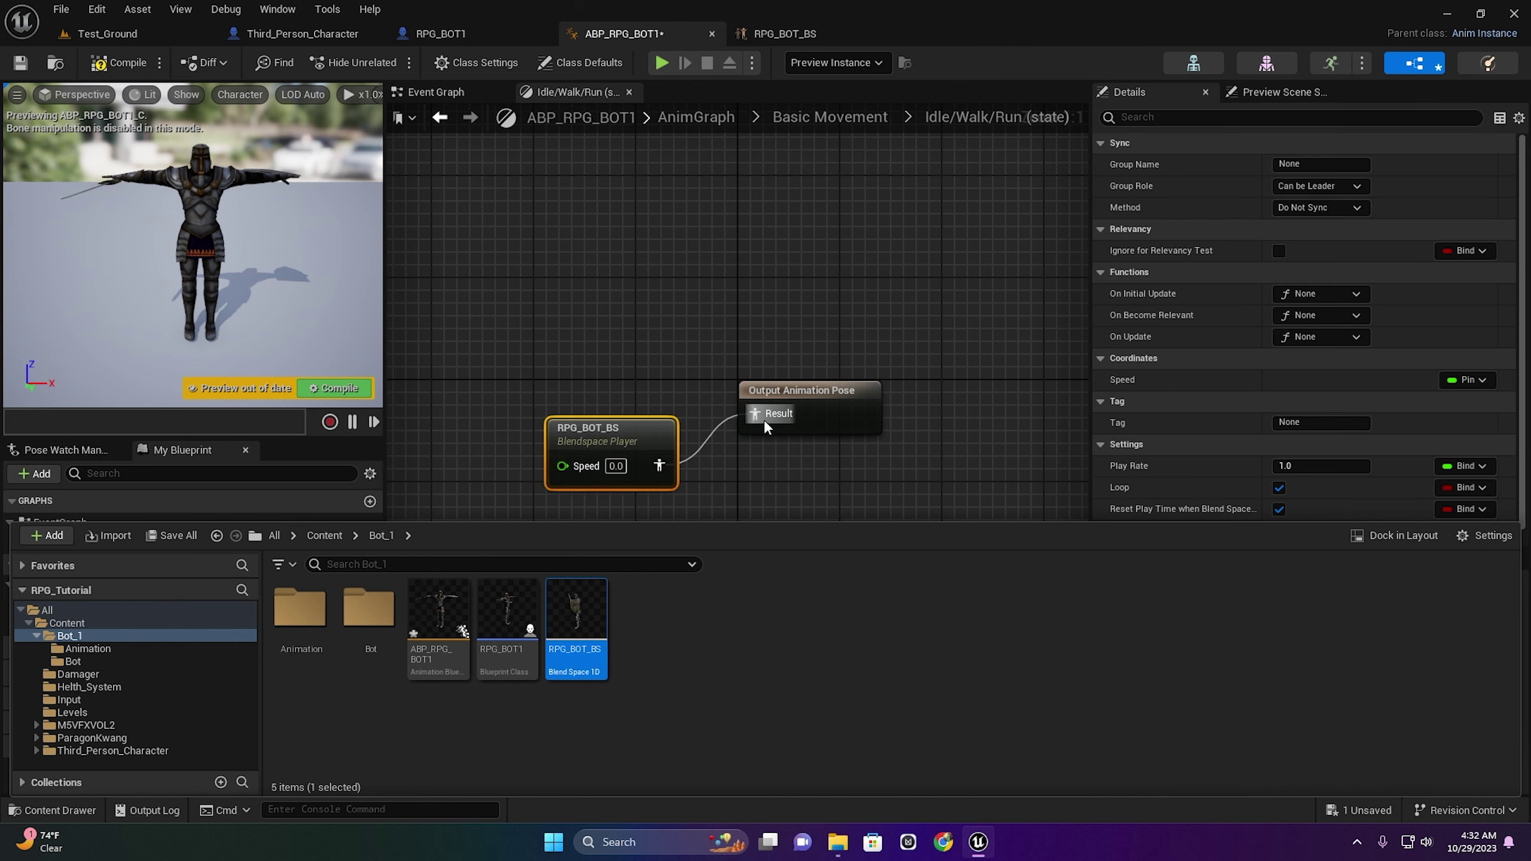
pyautogui.click(767, 422)
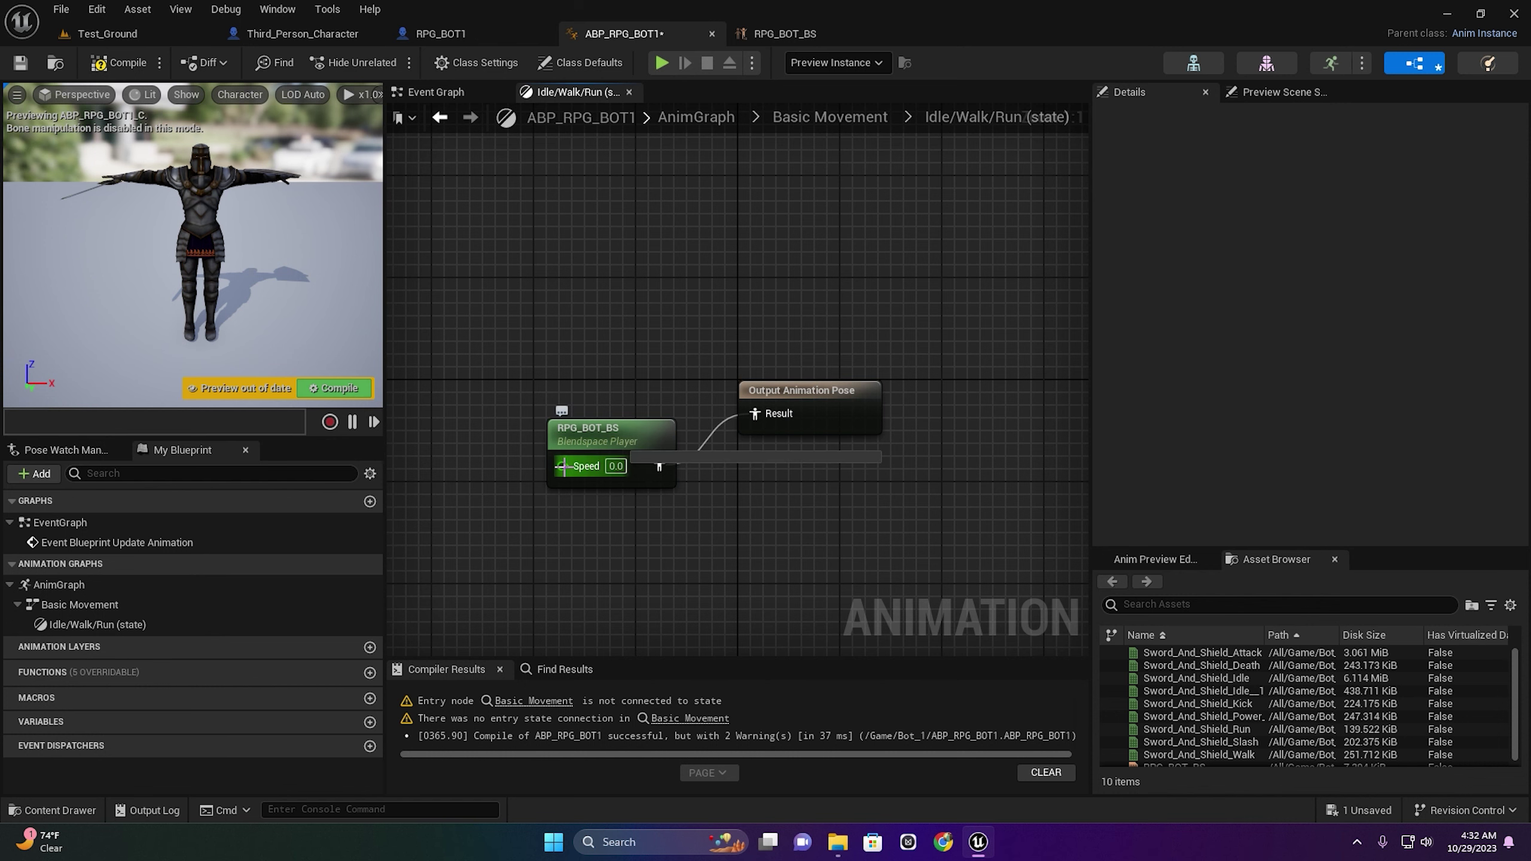
# Promote the blend space's Speed input to a new Speed variable and compile.
pyautogui.rightClick(565, 466)
pyautogui.click(628, 496)
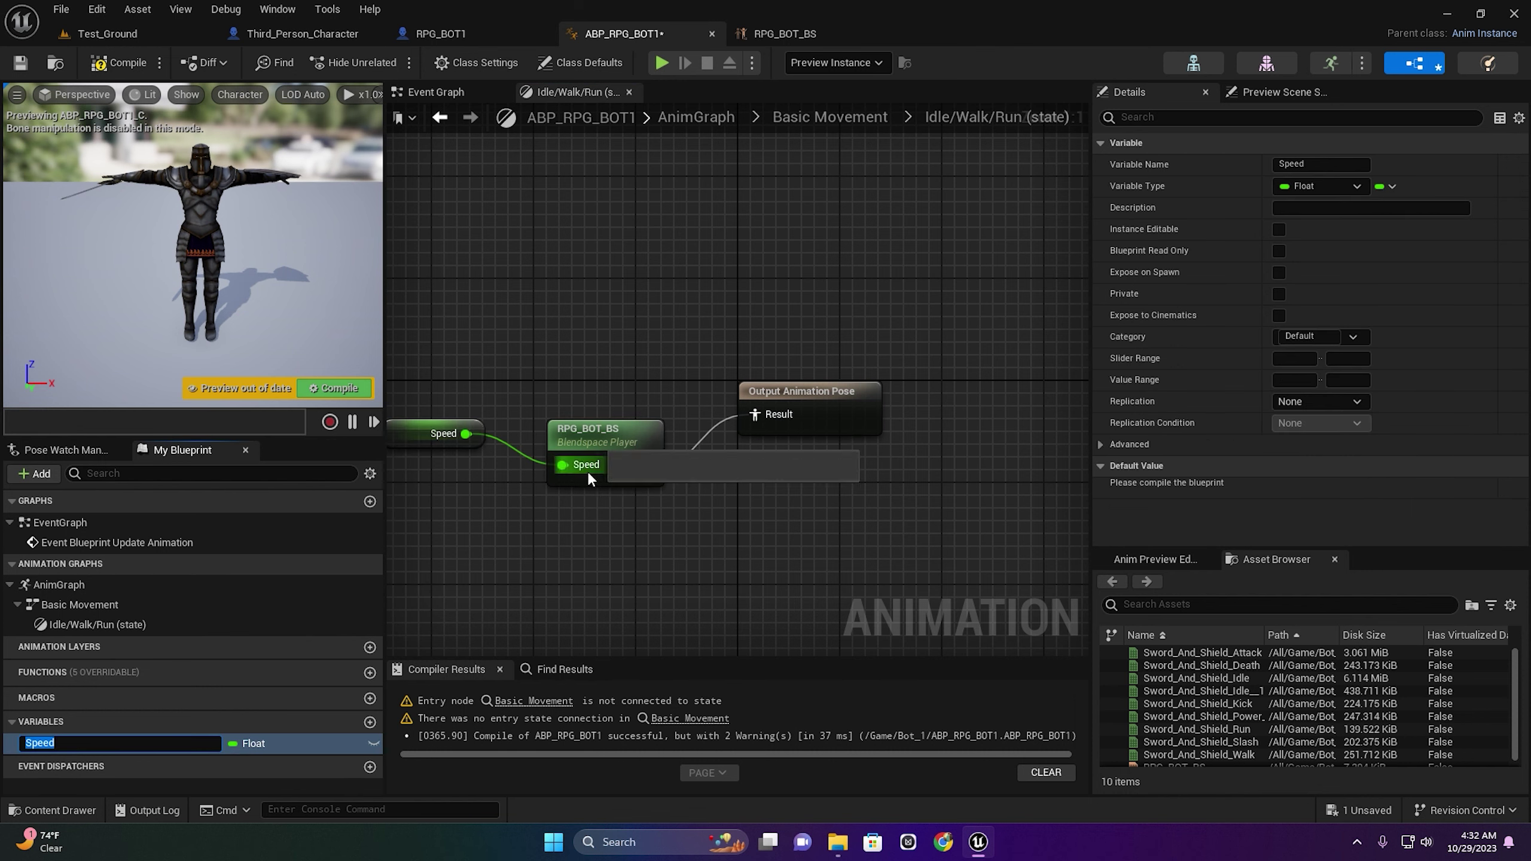
pyautogui.moveTo(537, 544); pyautogui.dragTo(705, 504, button='right')
pyautogui.click(348, 388)
pyautogui.moveTo(543, 272); pyautogui.dragTo(412, 286, button='right')
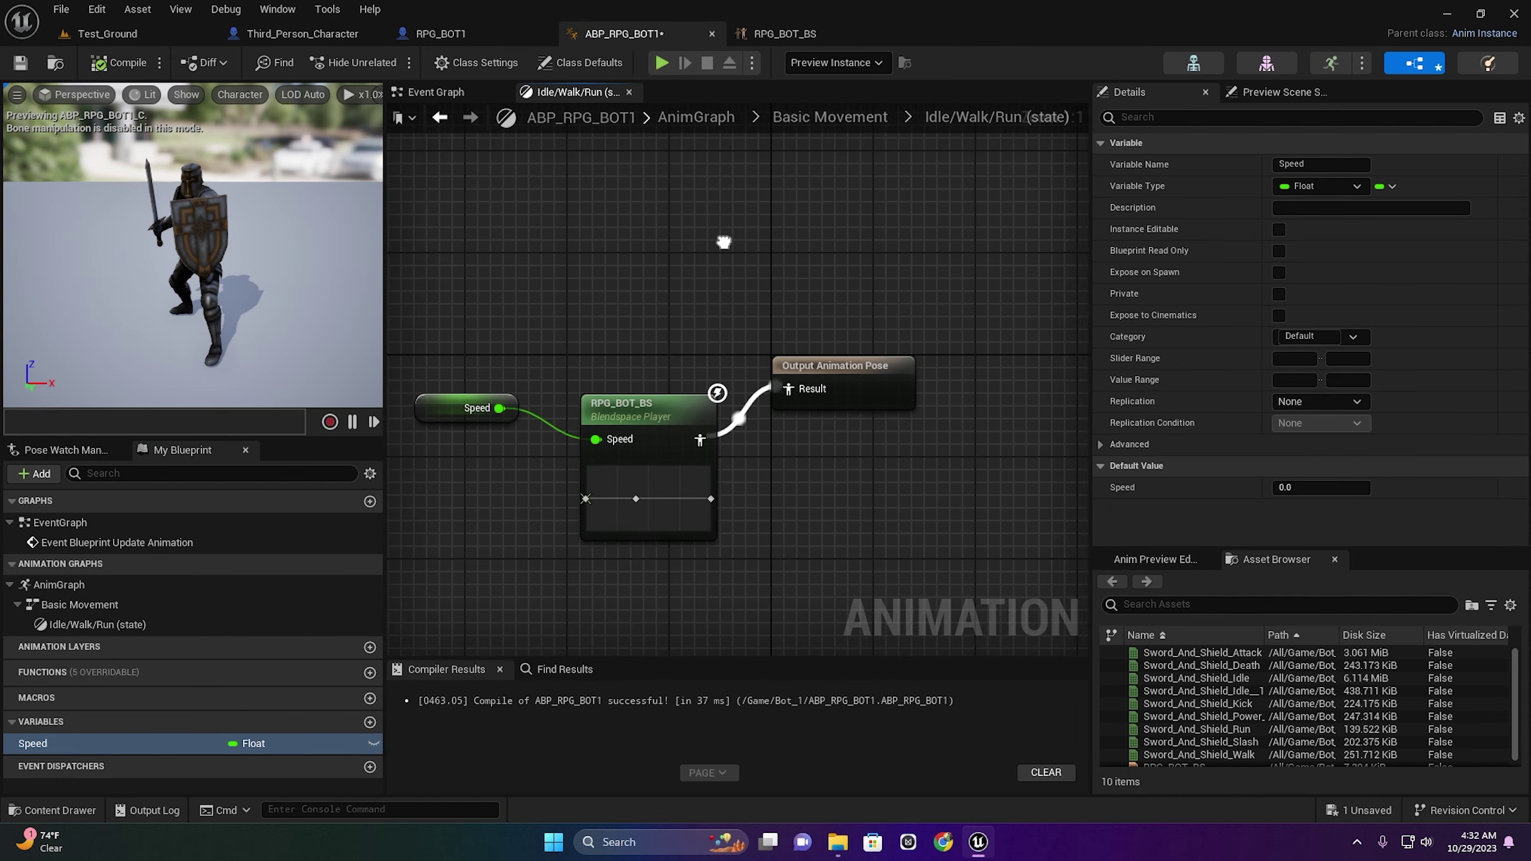
pyautogui.click(435, 97)
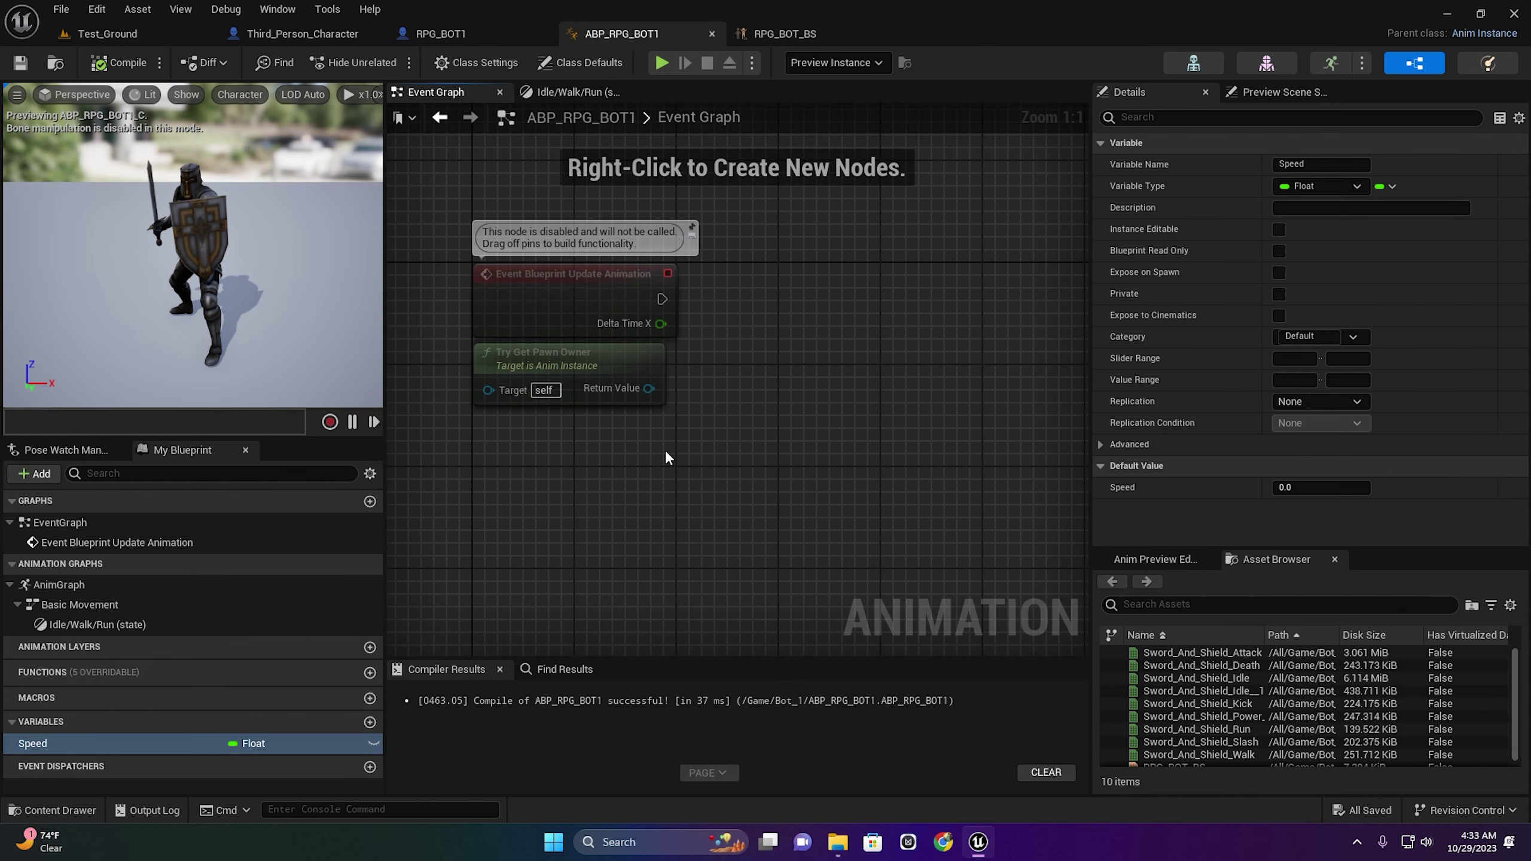
# Chain Try Get Pawn Owner into Get Velocity and then a Vector Length node.
pyautogui.moveTo(681, 484); pyautogui.dragTo(671, 450, button='right')
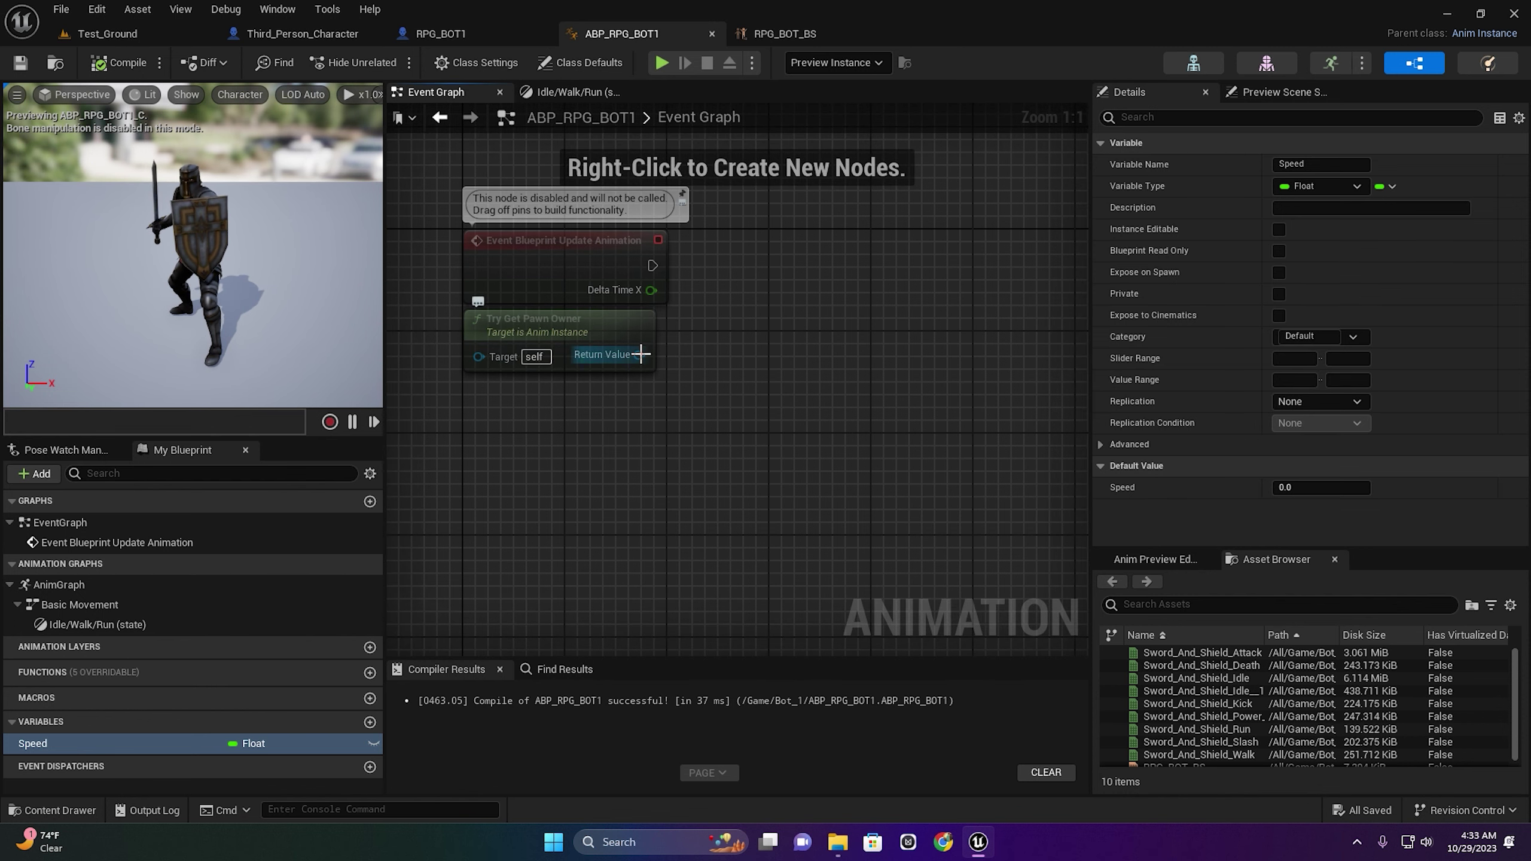
pyautogui.moveTo(640, 354); pyautogui.dragTo(672, 467)
pyautogui.write('get')
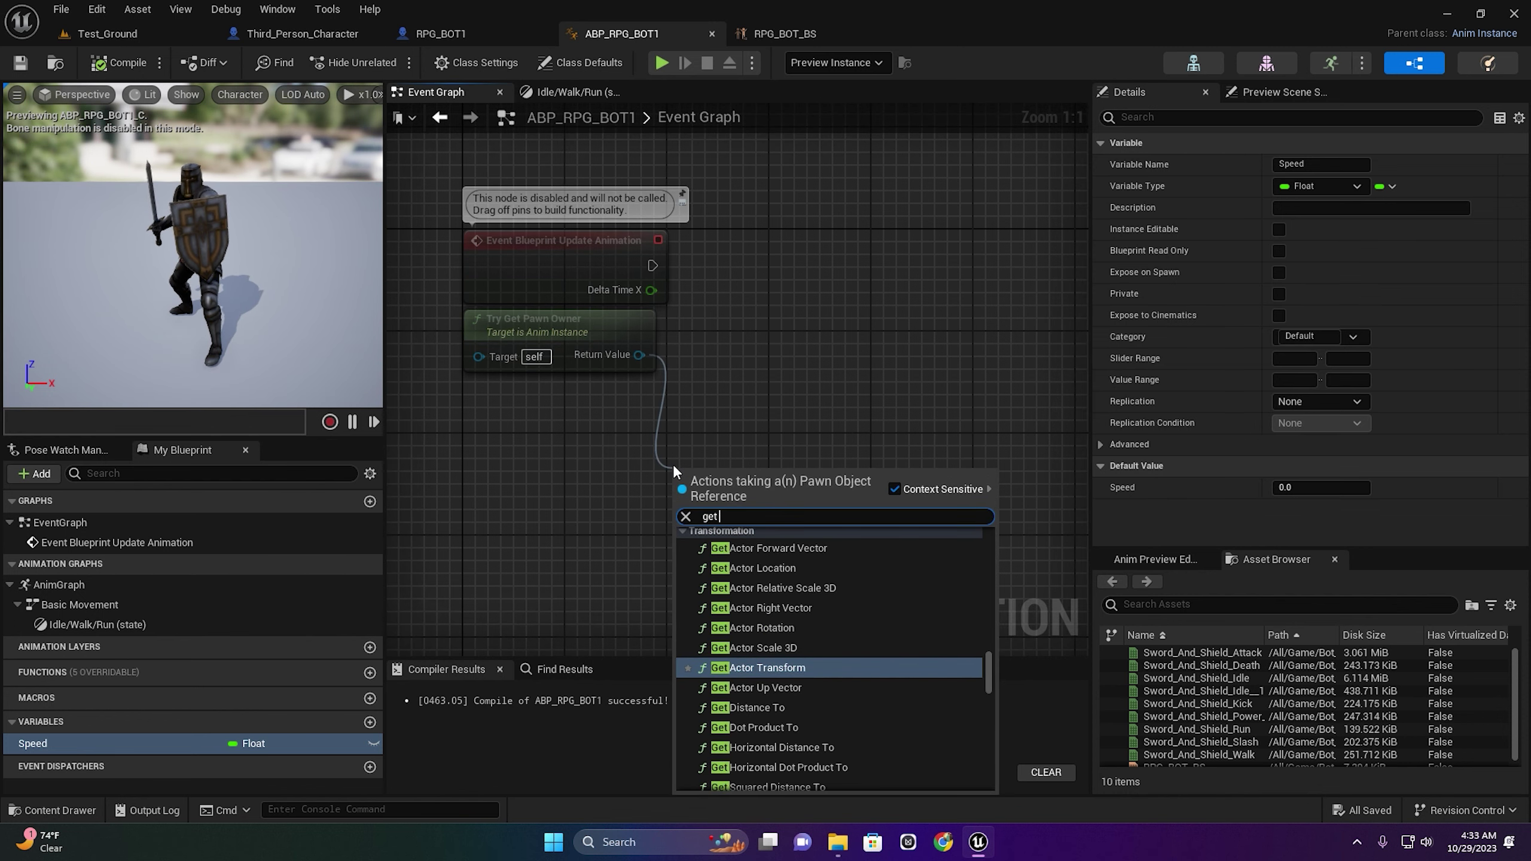
pyautogui.write(' velo')
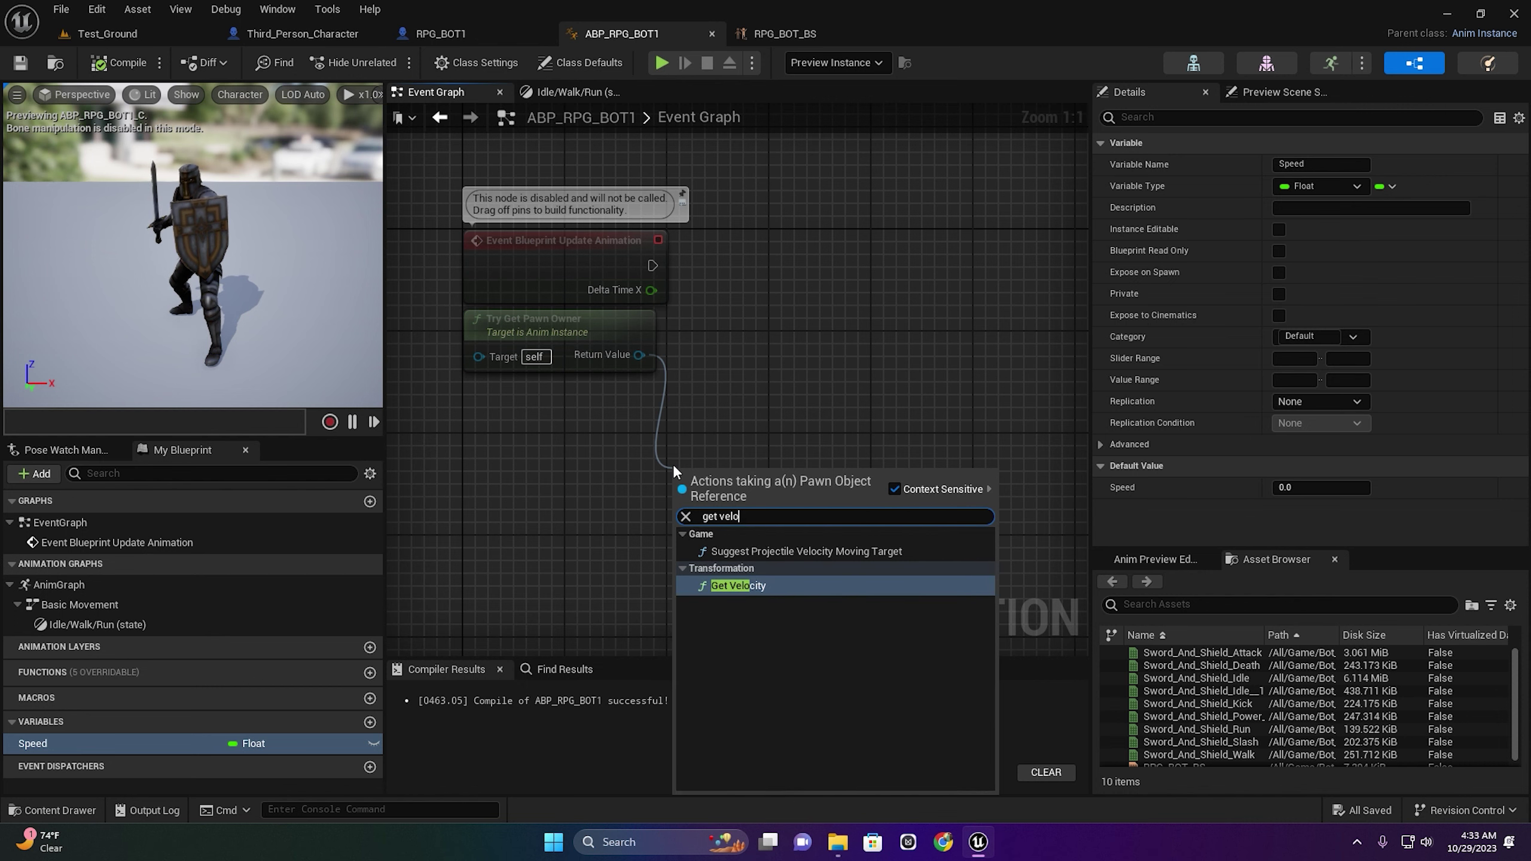
pyautogui.press('Return')
pyautogui.moveTo(673, 465); pyautogui.dragTo(674, 374)
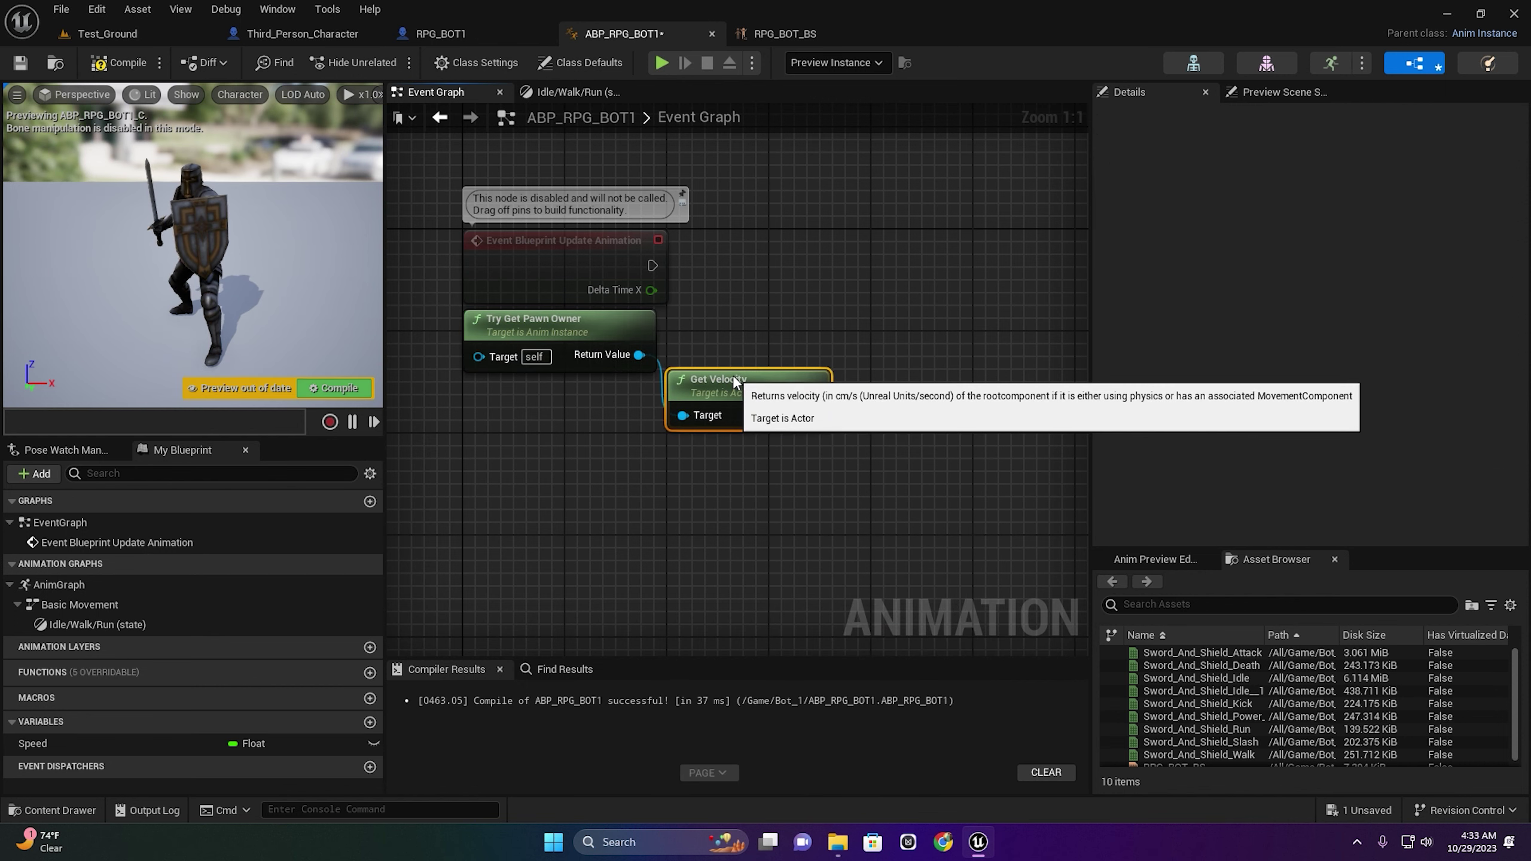
pyautogui.moveTo(753, 496); pyautogui.dragTo(627, 501, button='right')
pyautogui.moveTo(688, 420); pyautogui.dragTo(761, 459)
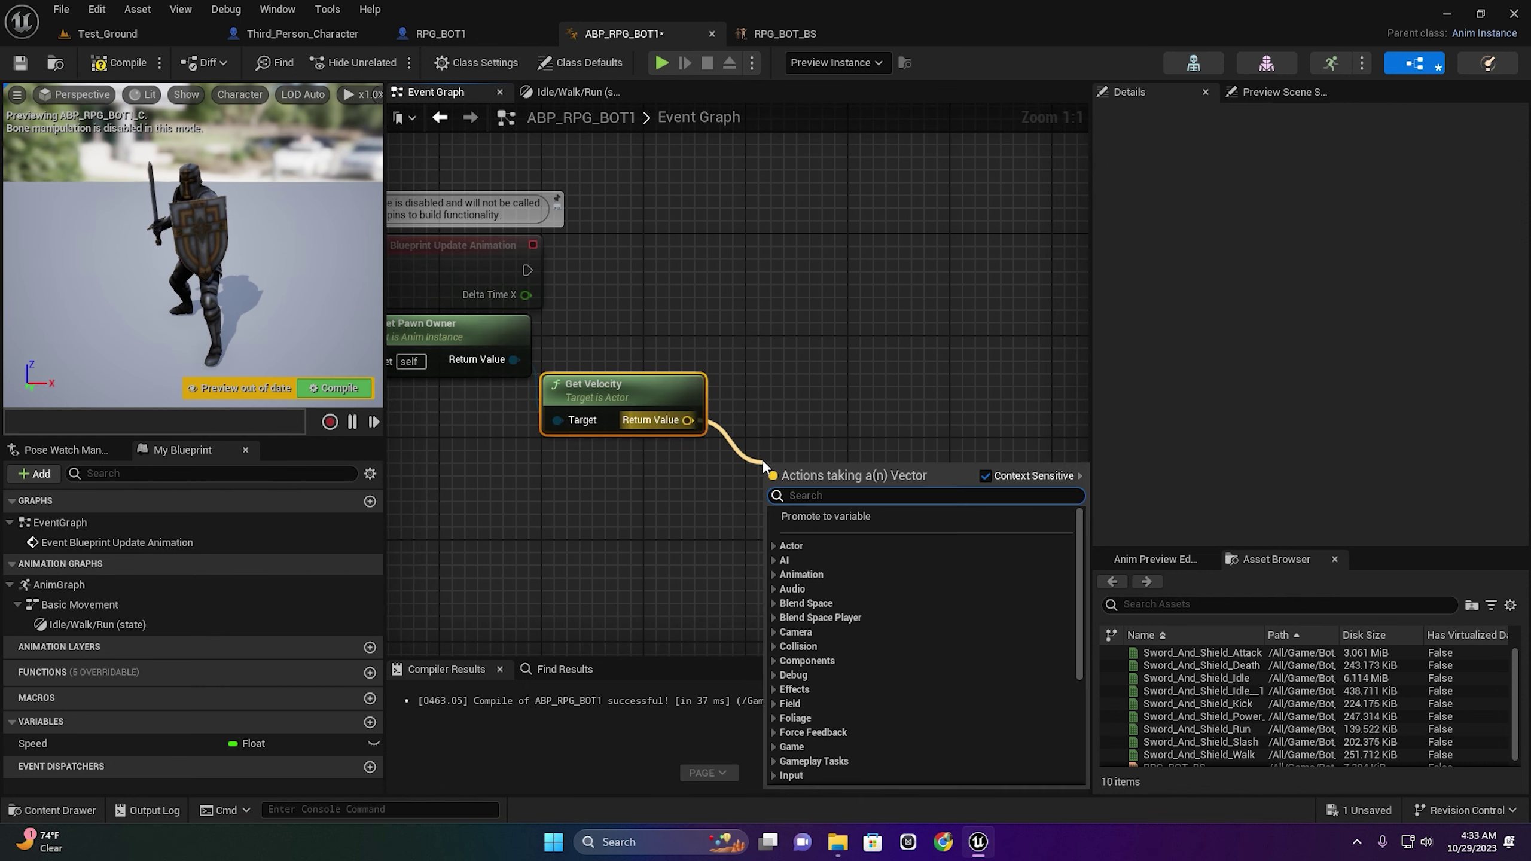
pyautogui.write('vecto')
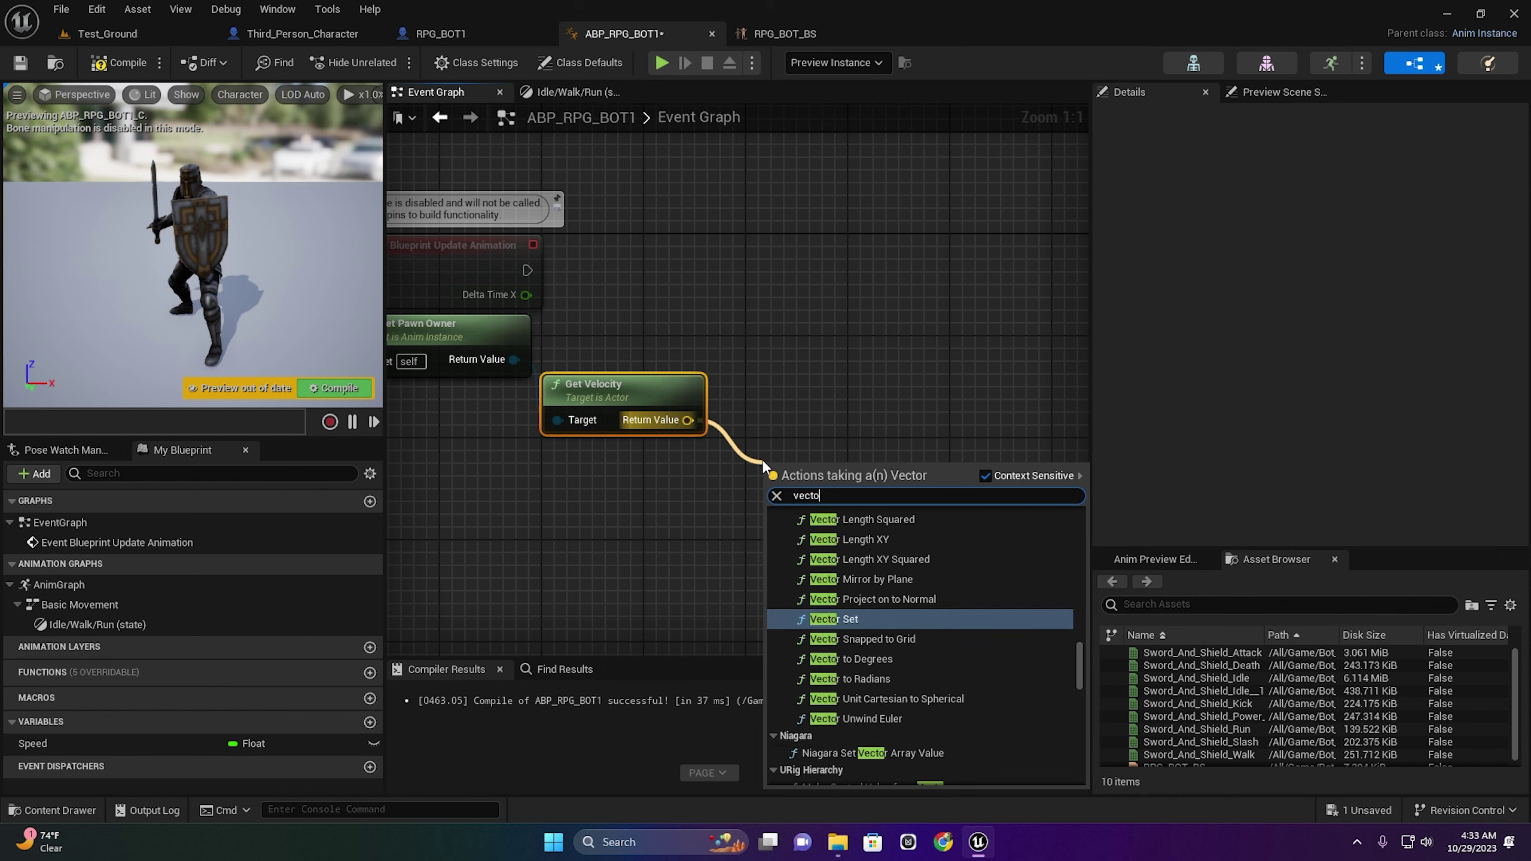
pyautogui.write('r le')
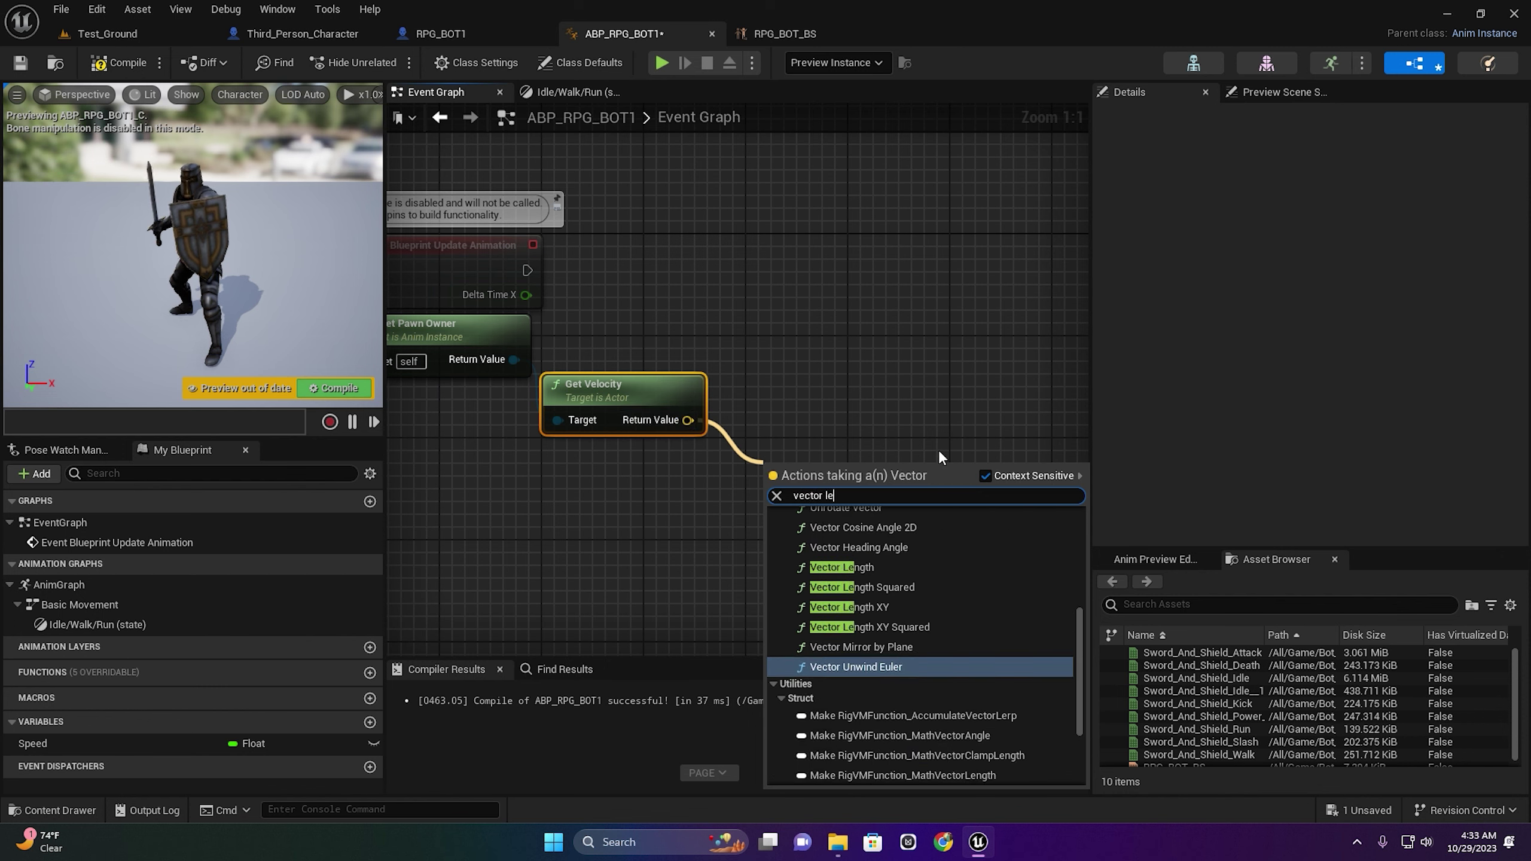
pyautogui.click(912, 566)
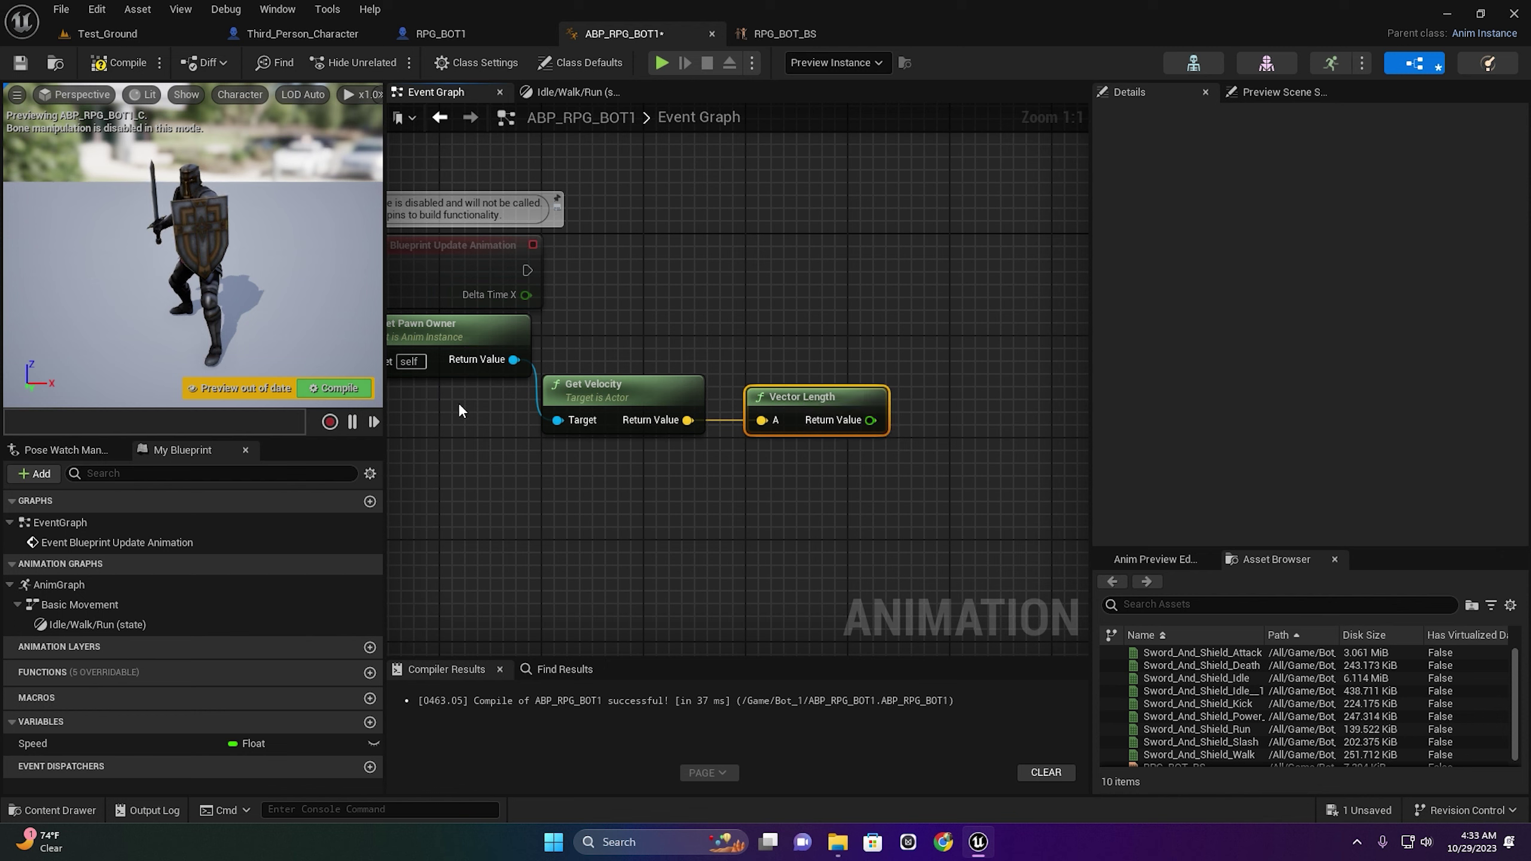
# Set the Speed variable from the Vector Length output and compile the animation blueprint.
pyautogui.moveTo(100, 743); pyautogui.dragTo(813, 246)
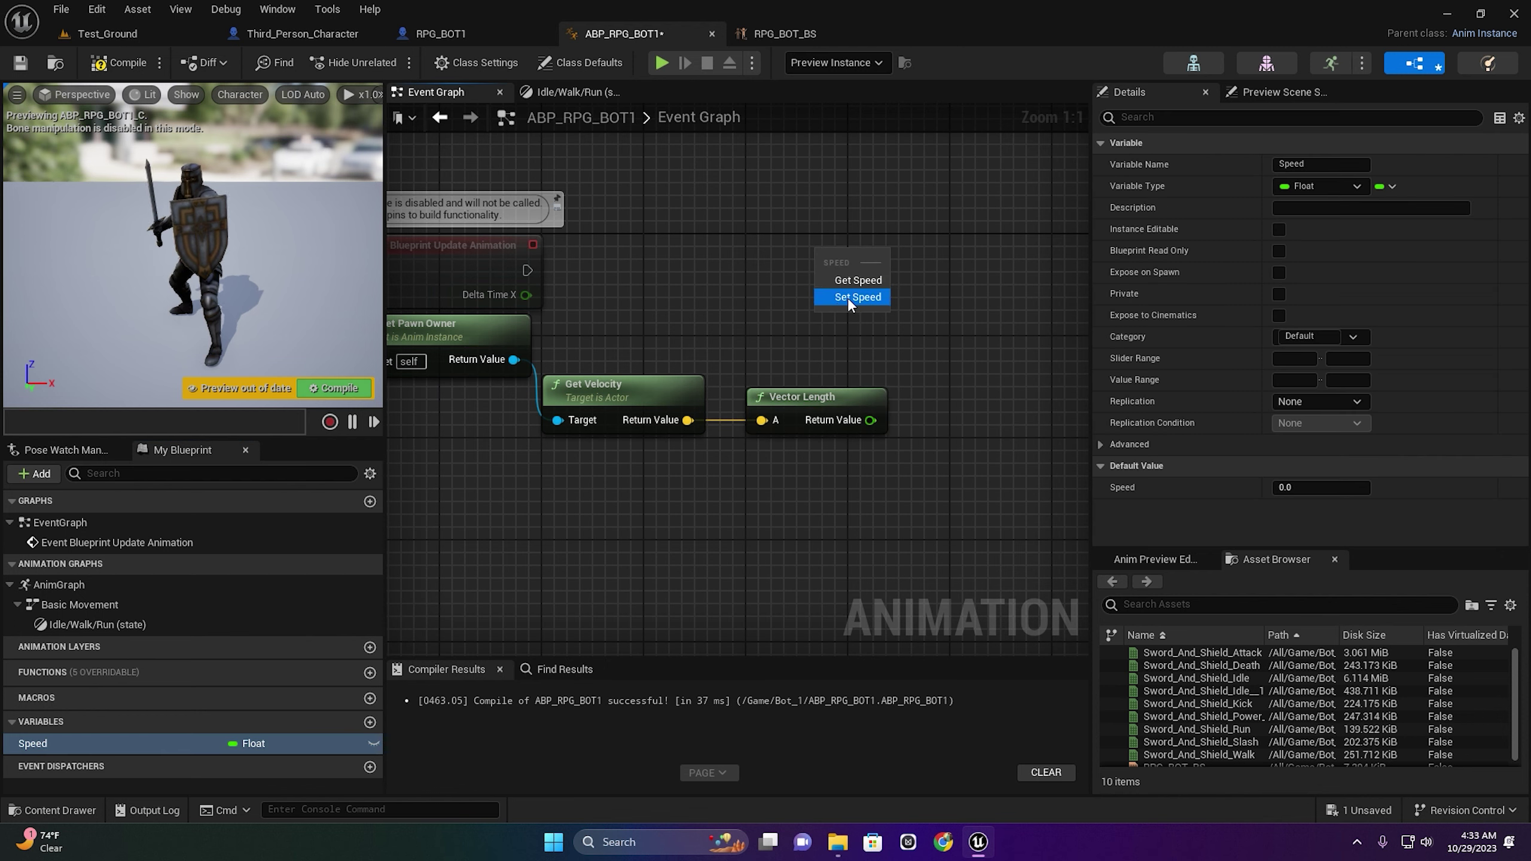
pyautogui.click(846, 296)
pyautogui.moveTo(870, 419)
pyautogui.mouseDown()
pyautogui.moveTo(834, 292)
pyautogui.moveTo(994, 262)
pyautogui.moveTo(528, 270)
pyautogui.mouseUp()
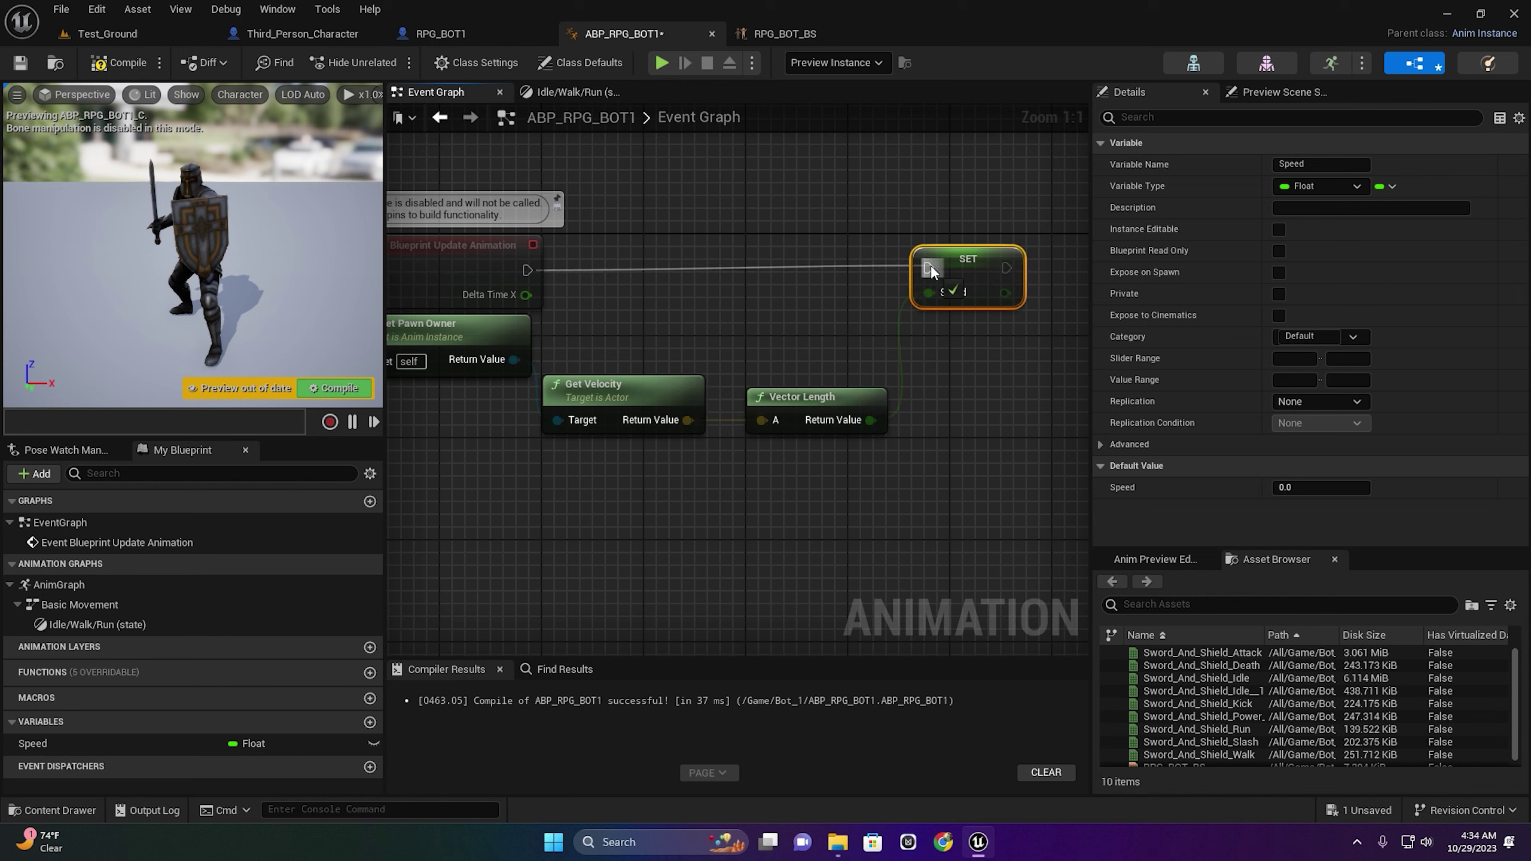
pyautogui.click(337, 383)
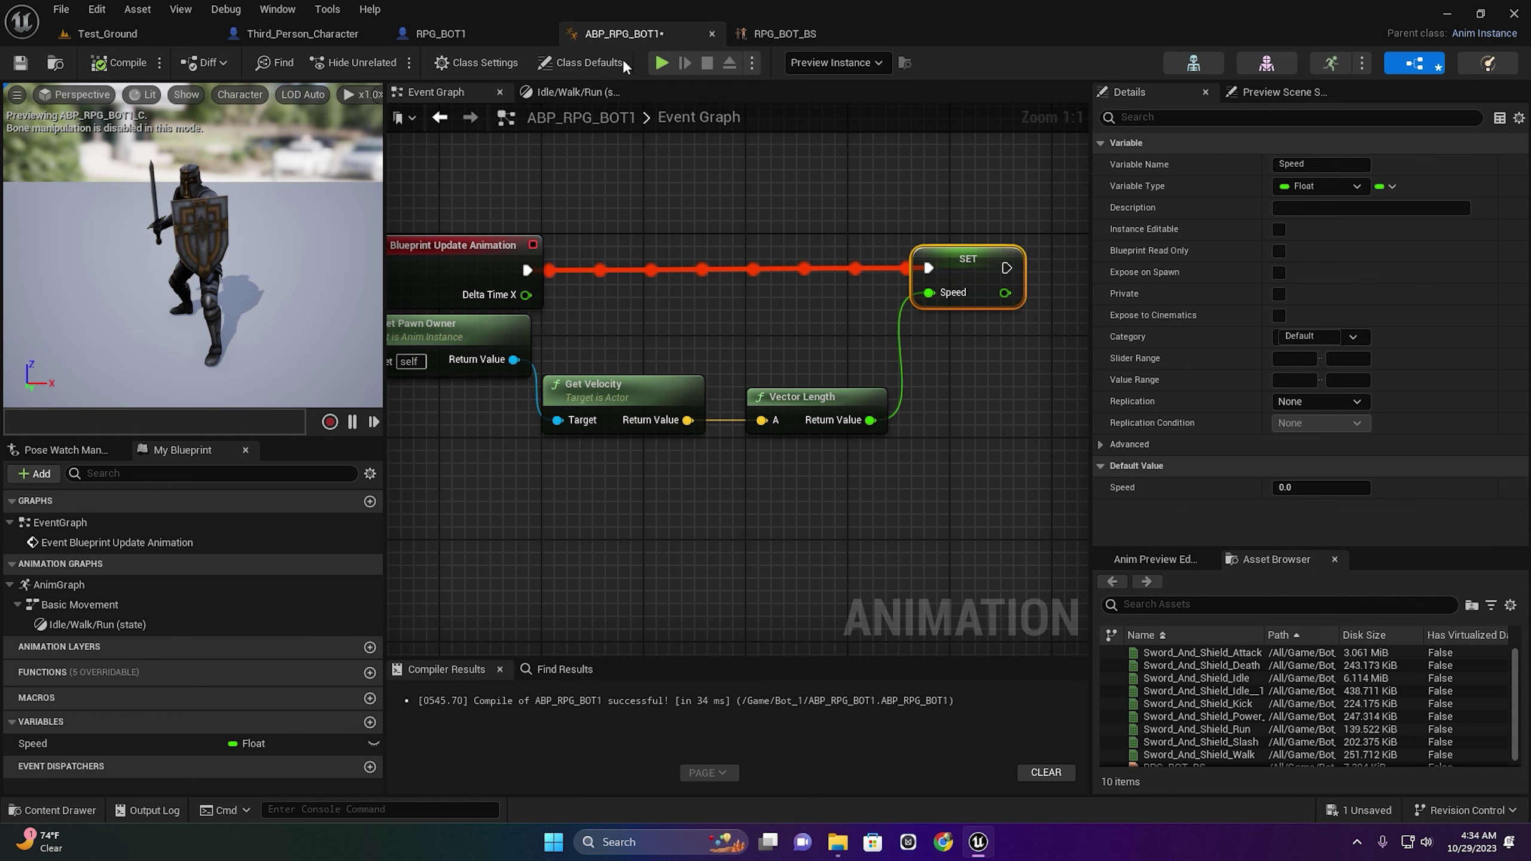
pyautogui.click(440, 36)
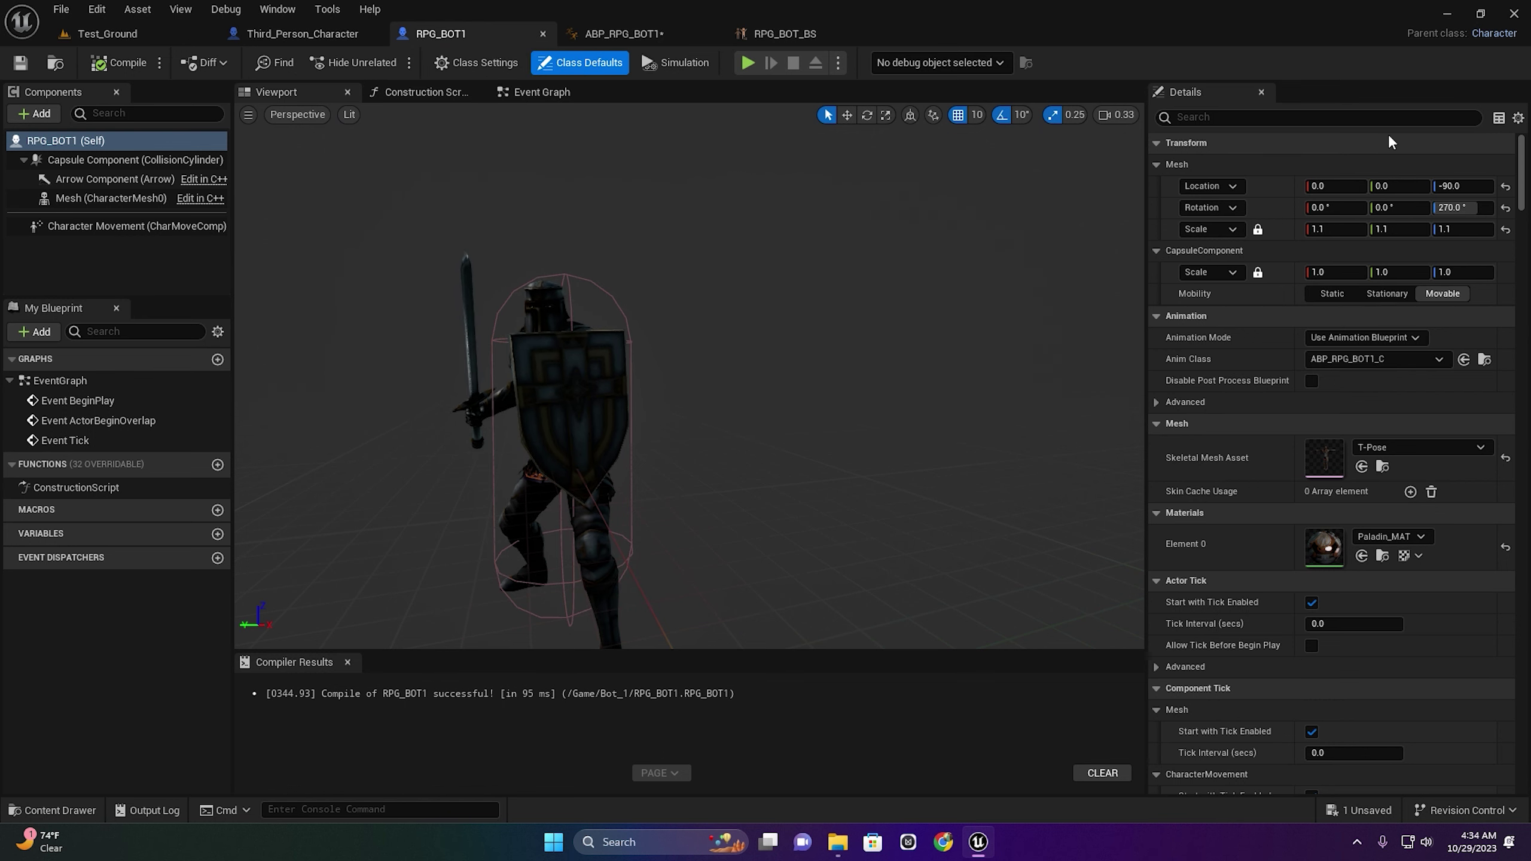
# Change RPG_BOT1's Max Walk Speed to 500, compile, and save all assets.
pyautogui.write('max wa')
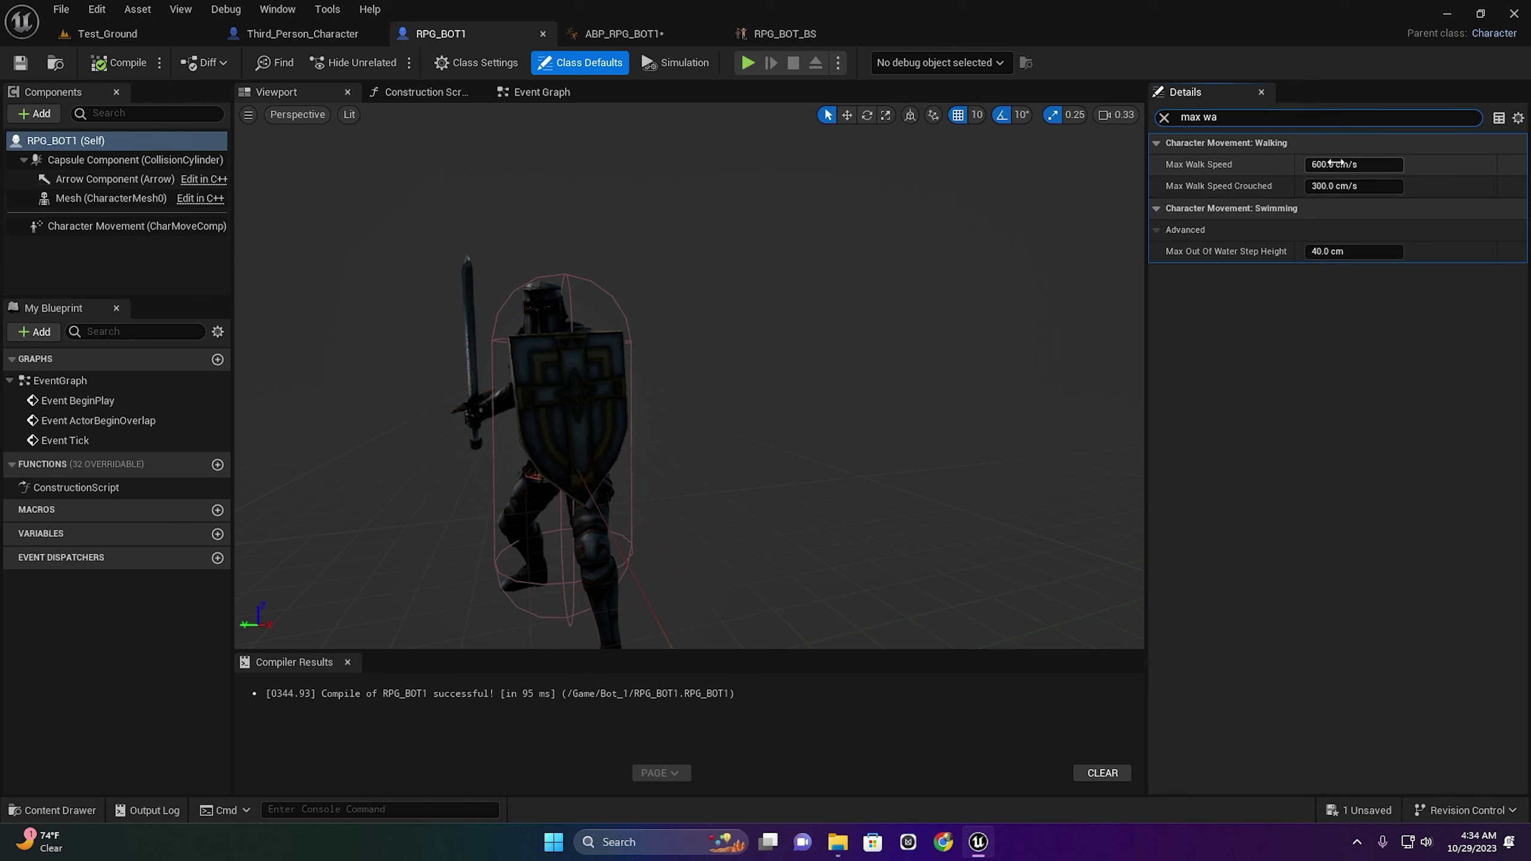
pyautogui.click(1346, 164)
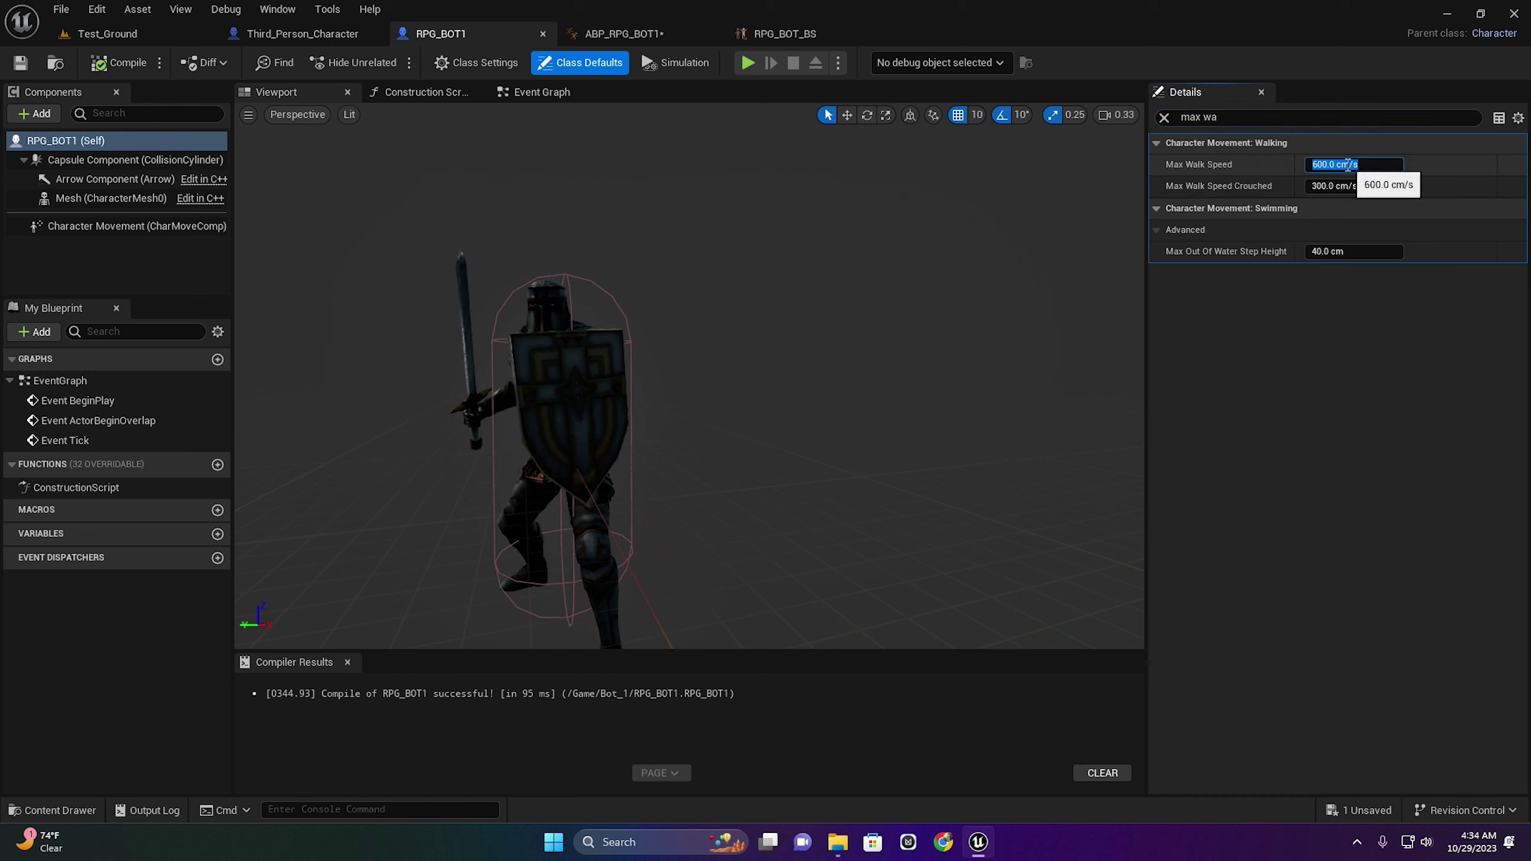
pyautogui.write('500')
pyautogui.press('Return')
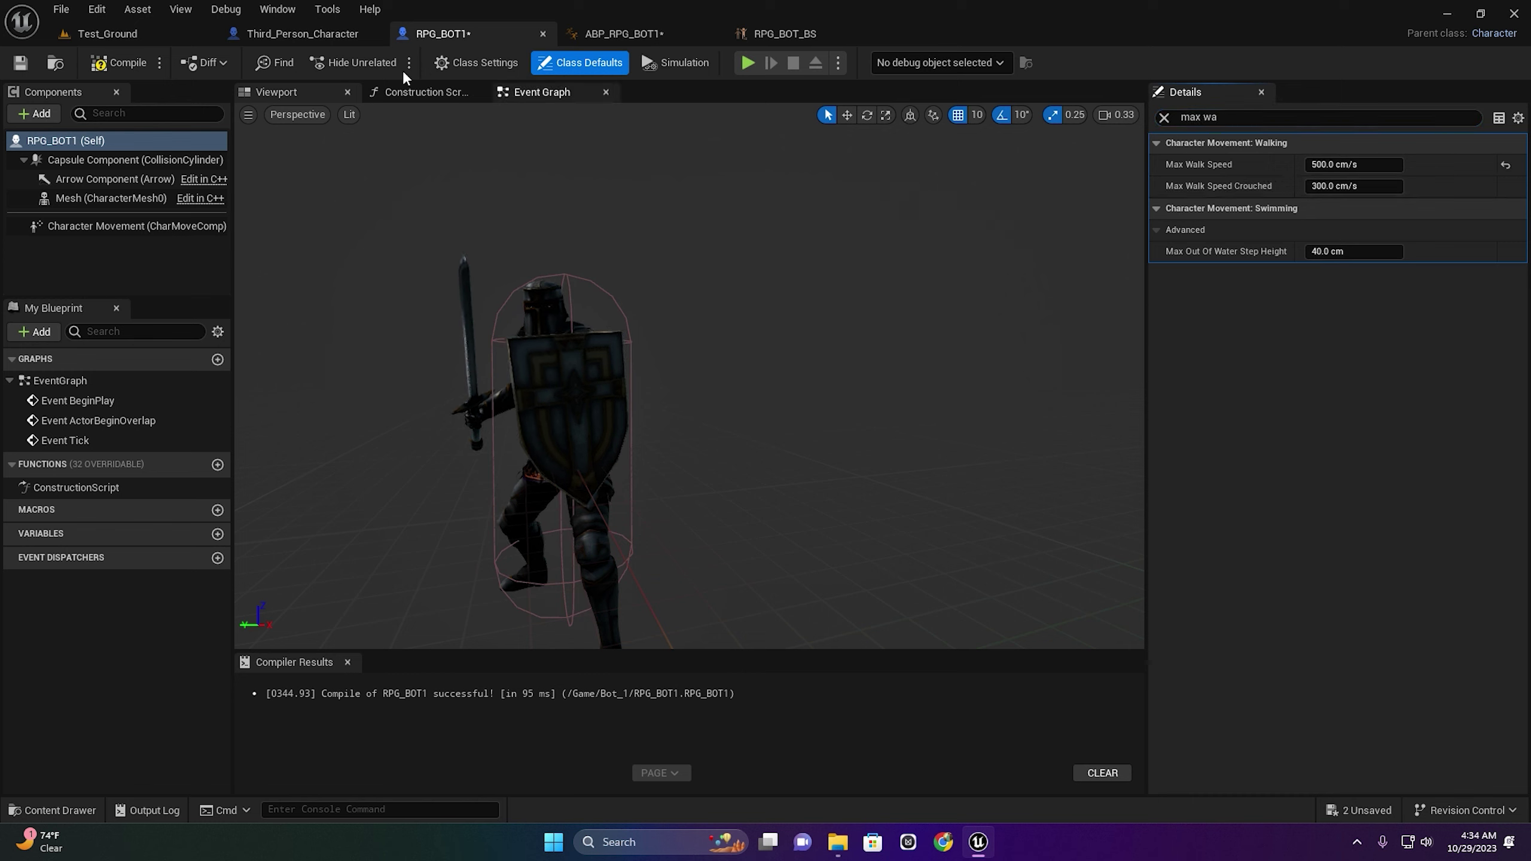
pyautogui.click(115, 60)
pyautogui.click(61, 9)
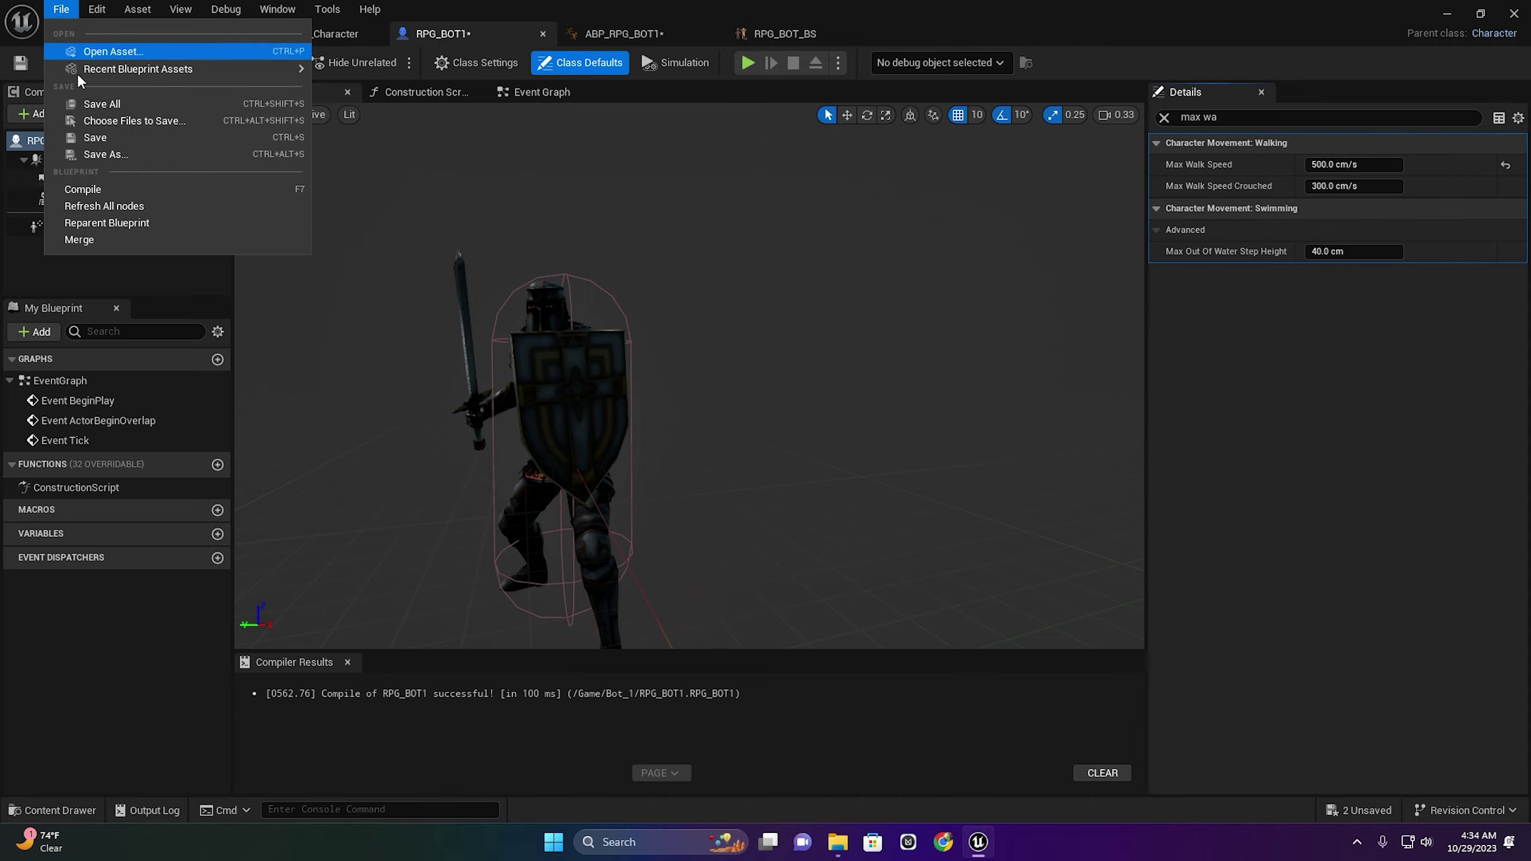
pyautogui.click(77, 73)
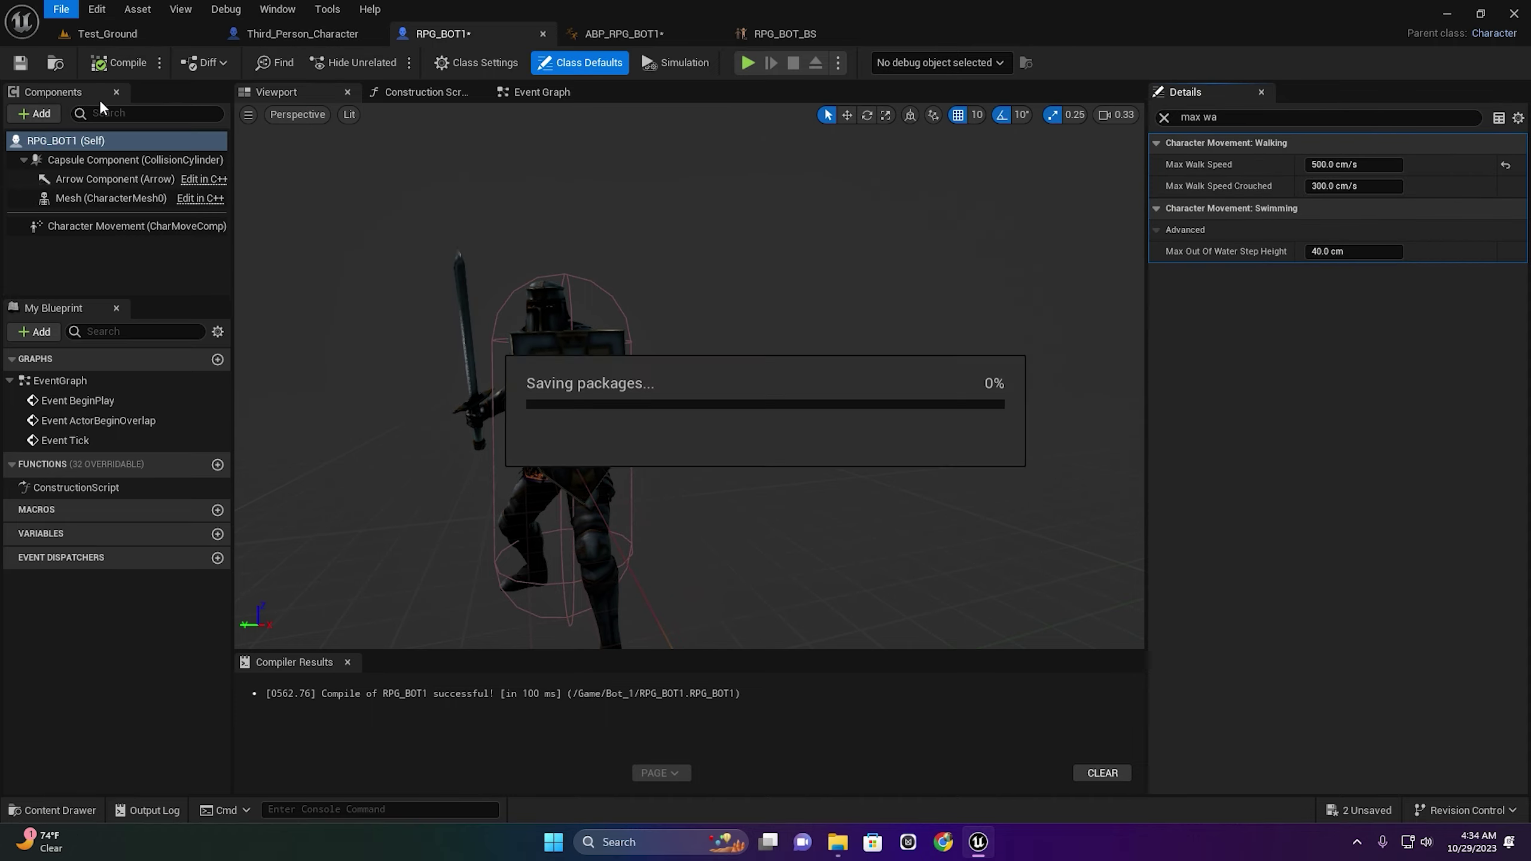
pyautogui.click(747, 63)
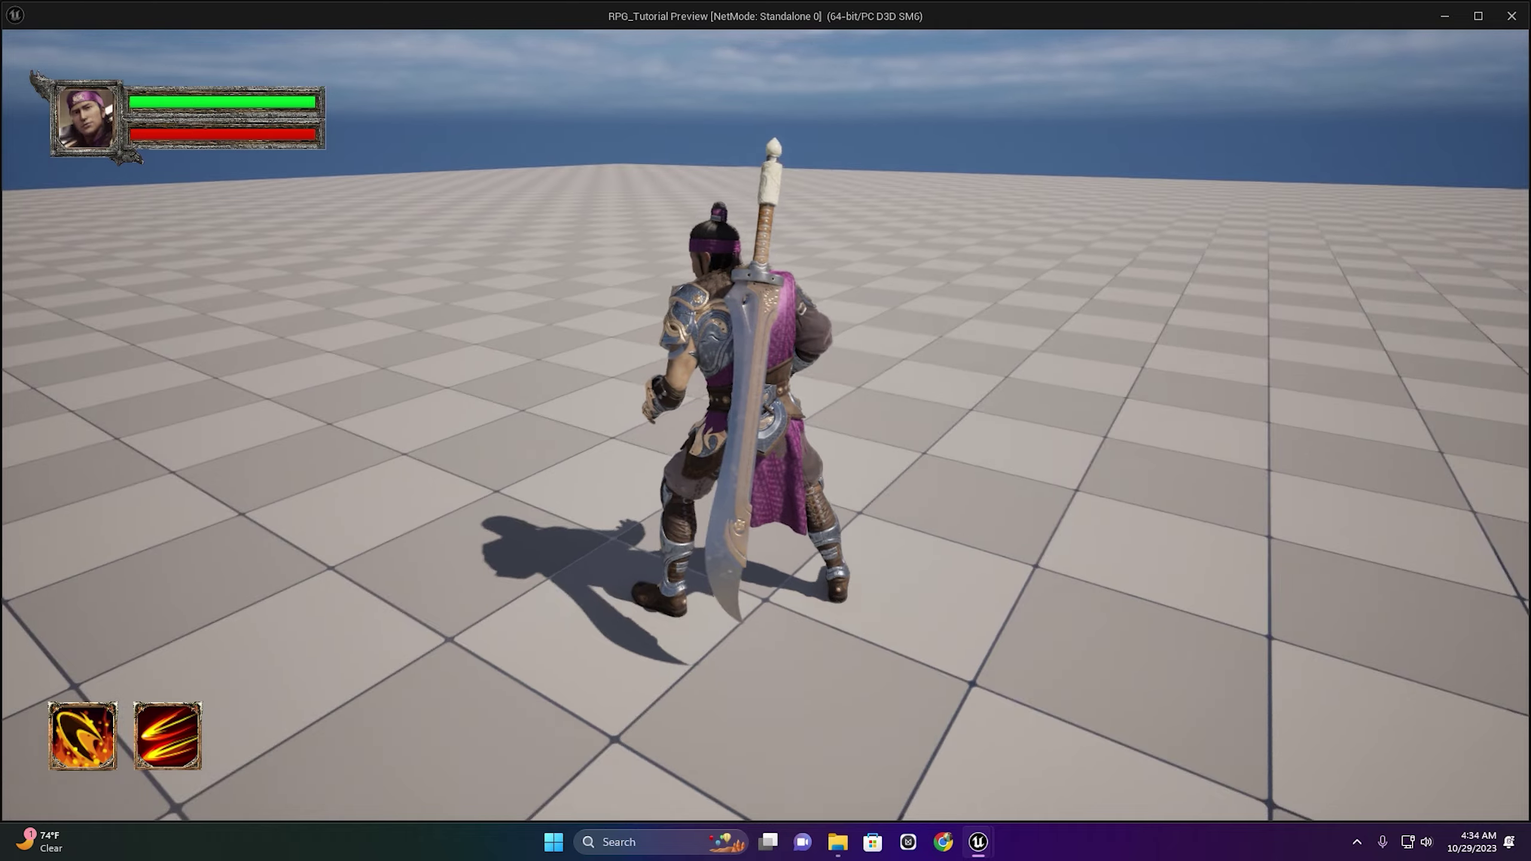
# Stop the running test and drop RPG_BOT1 into the Test_Ground level.
pyautogui.press('Escape')
pyautogui.click(155, 34)
pyautogui.moveTo(649, 553)
pyautogui.mouseDown(button='right')
pyautogui.moveTo(693, 543)
pyautogui.moveTo(783, 579)
pyautogui.moveTo(663, 579)
pyautogui.mouseUp(button='right')
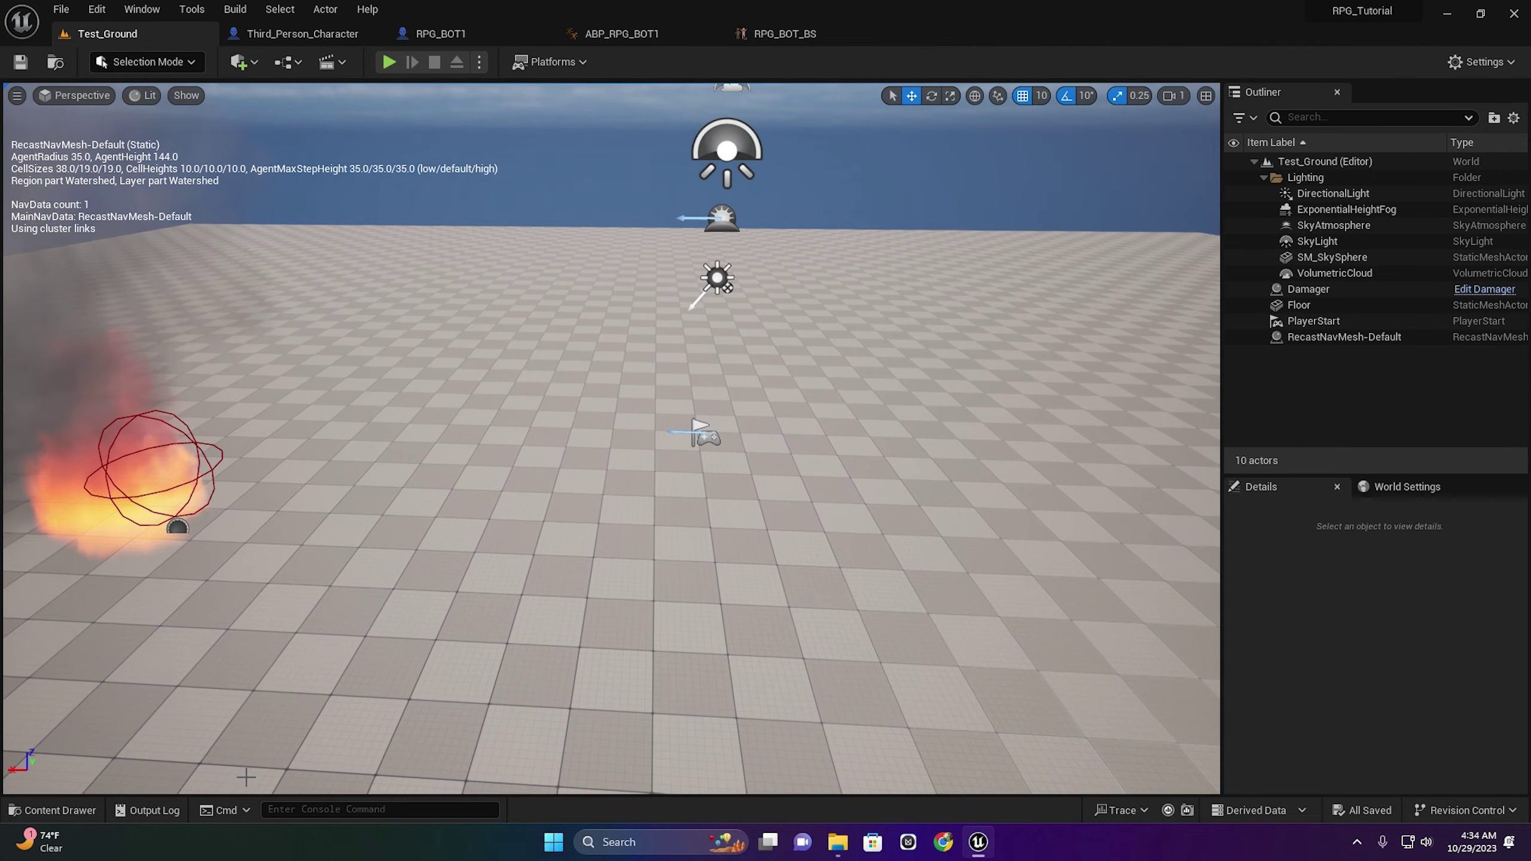
pyautogui.hotkey('ctrl', 'space')
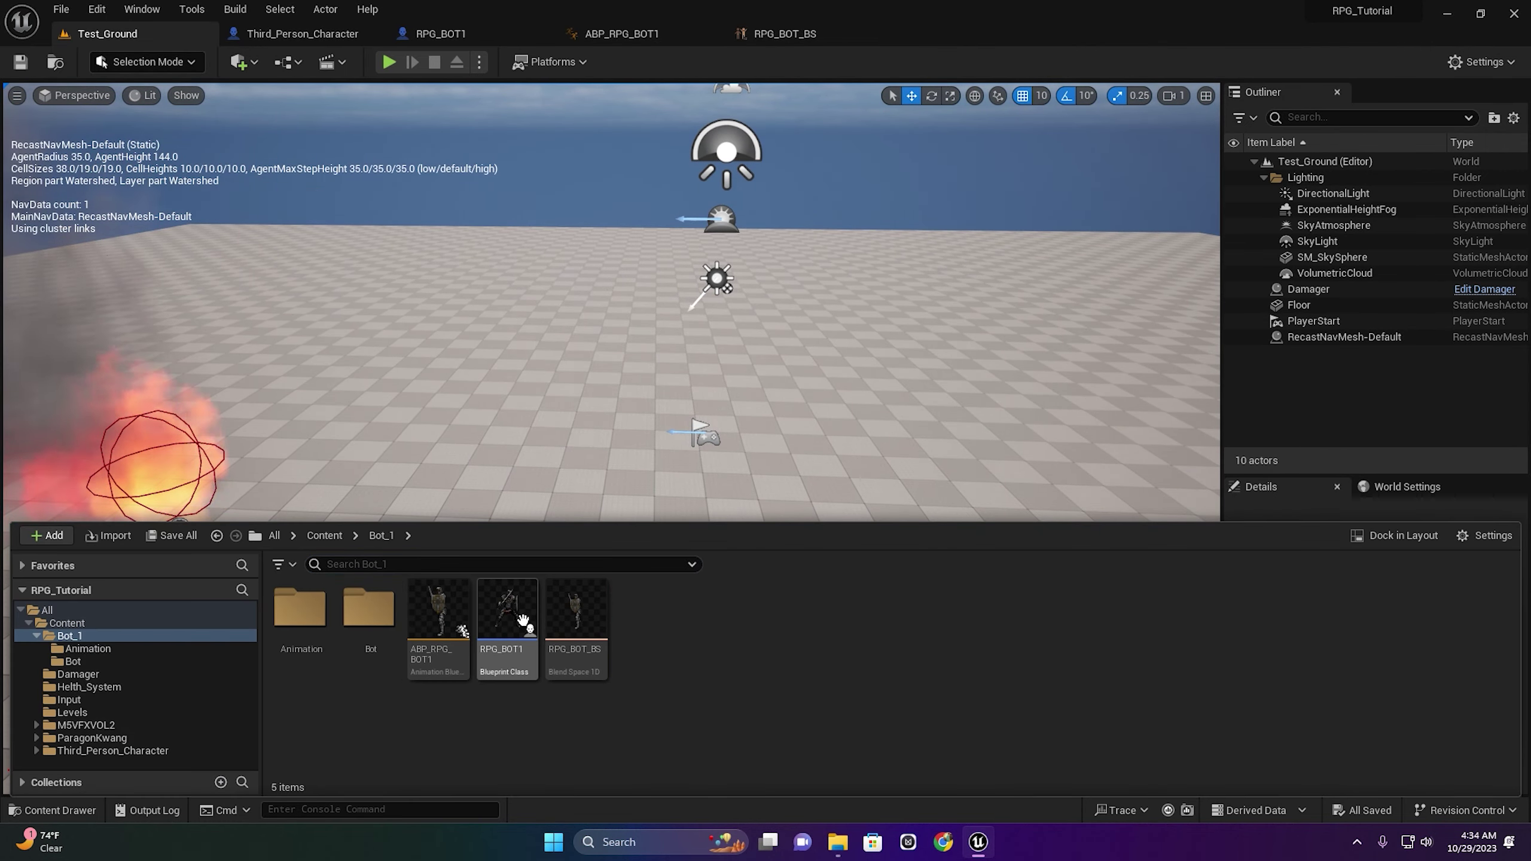
pyautogui.moveTo(507, 609); pyautogui.dragTo(421, 405)
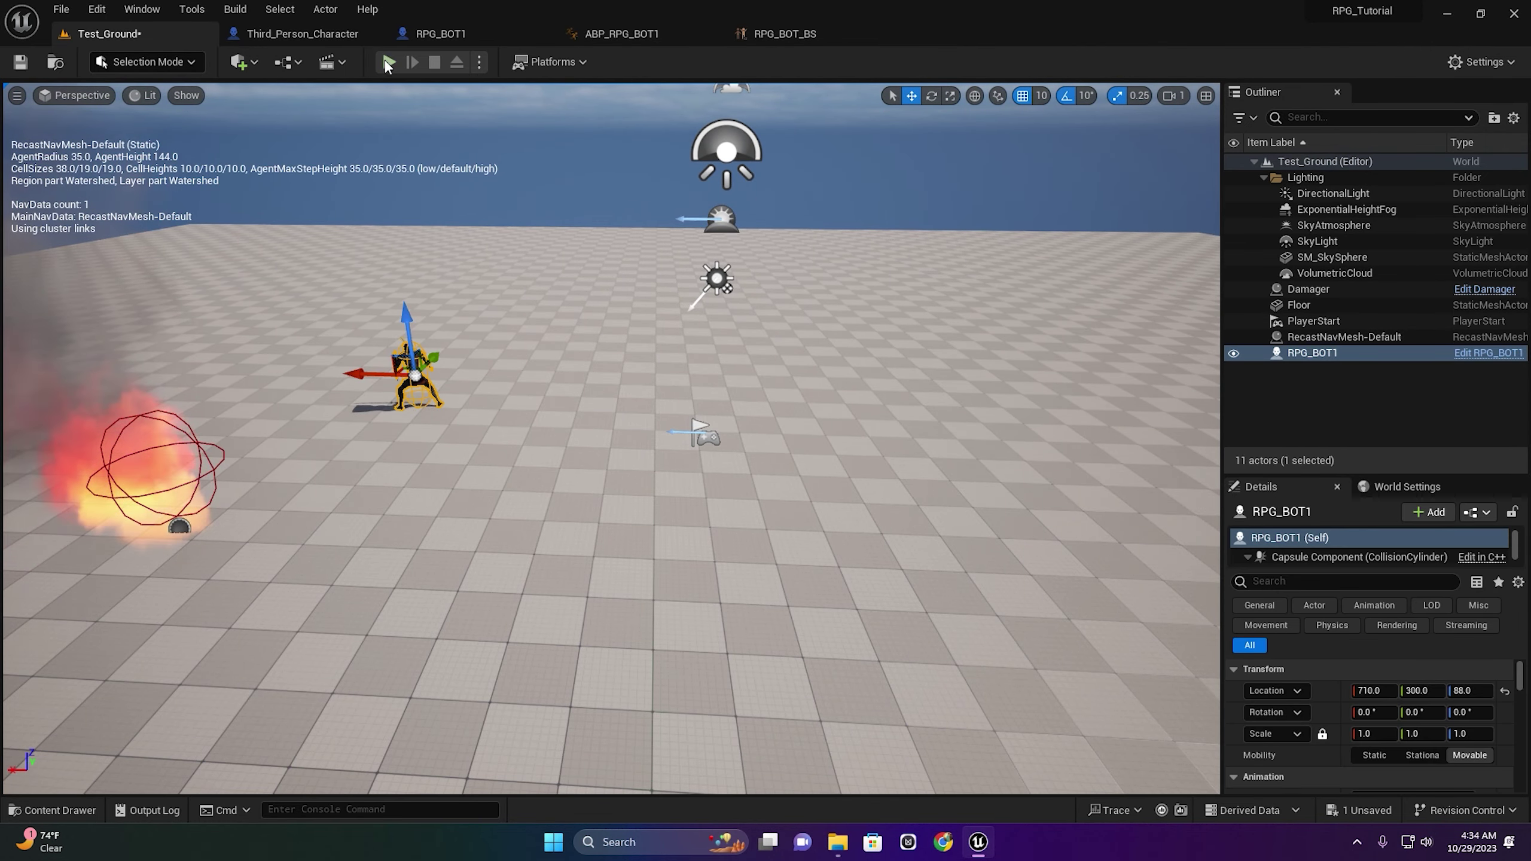
# Play the level, run the player toward the knight, then stop playing.
pyautogui.hotkey('alt', 'p')
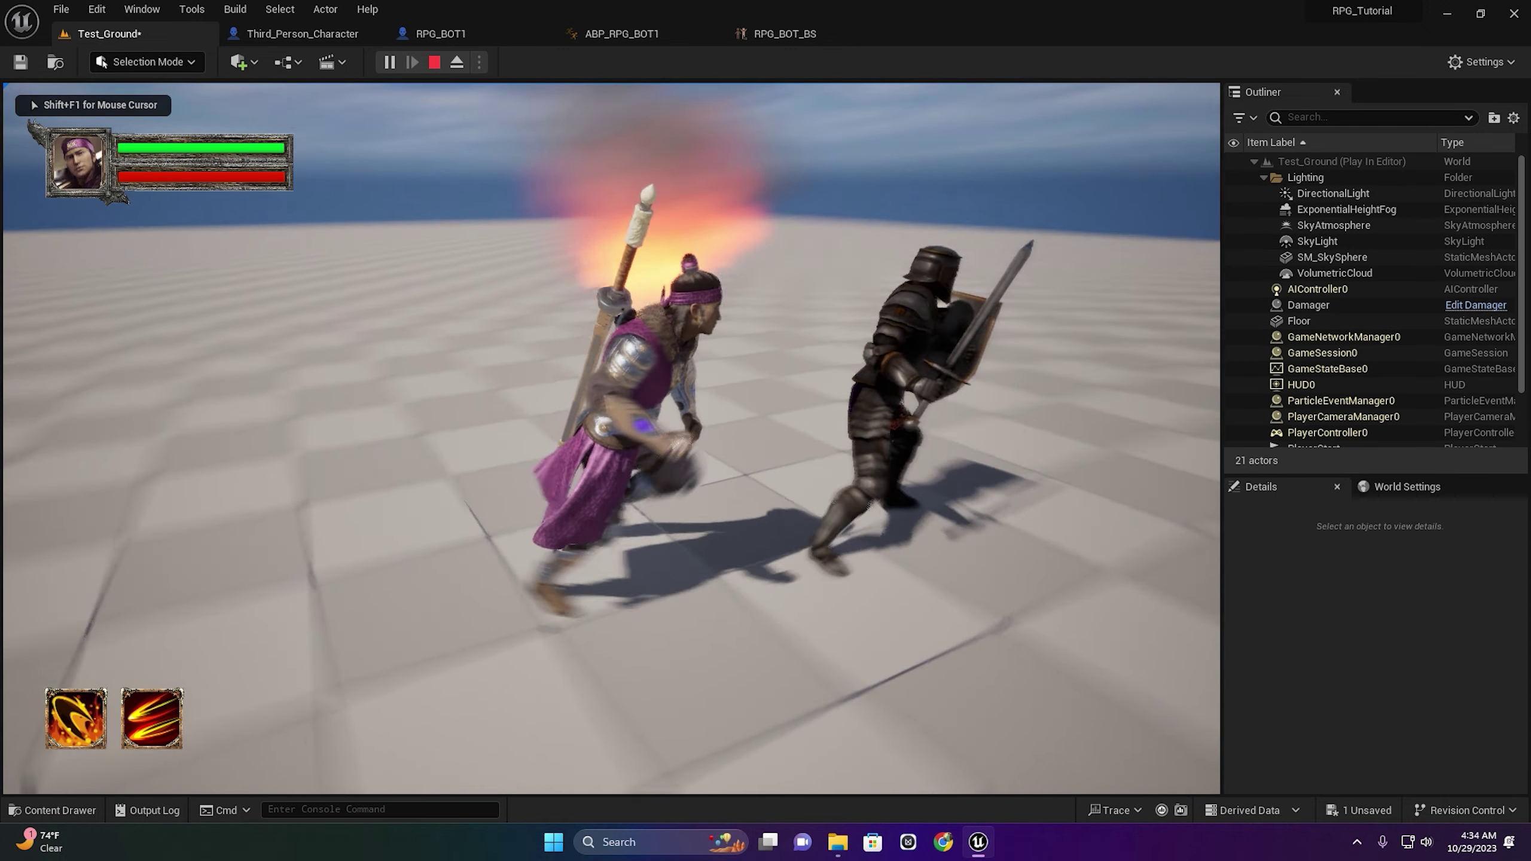
pyautogui.press('s')
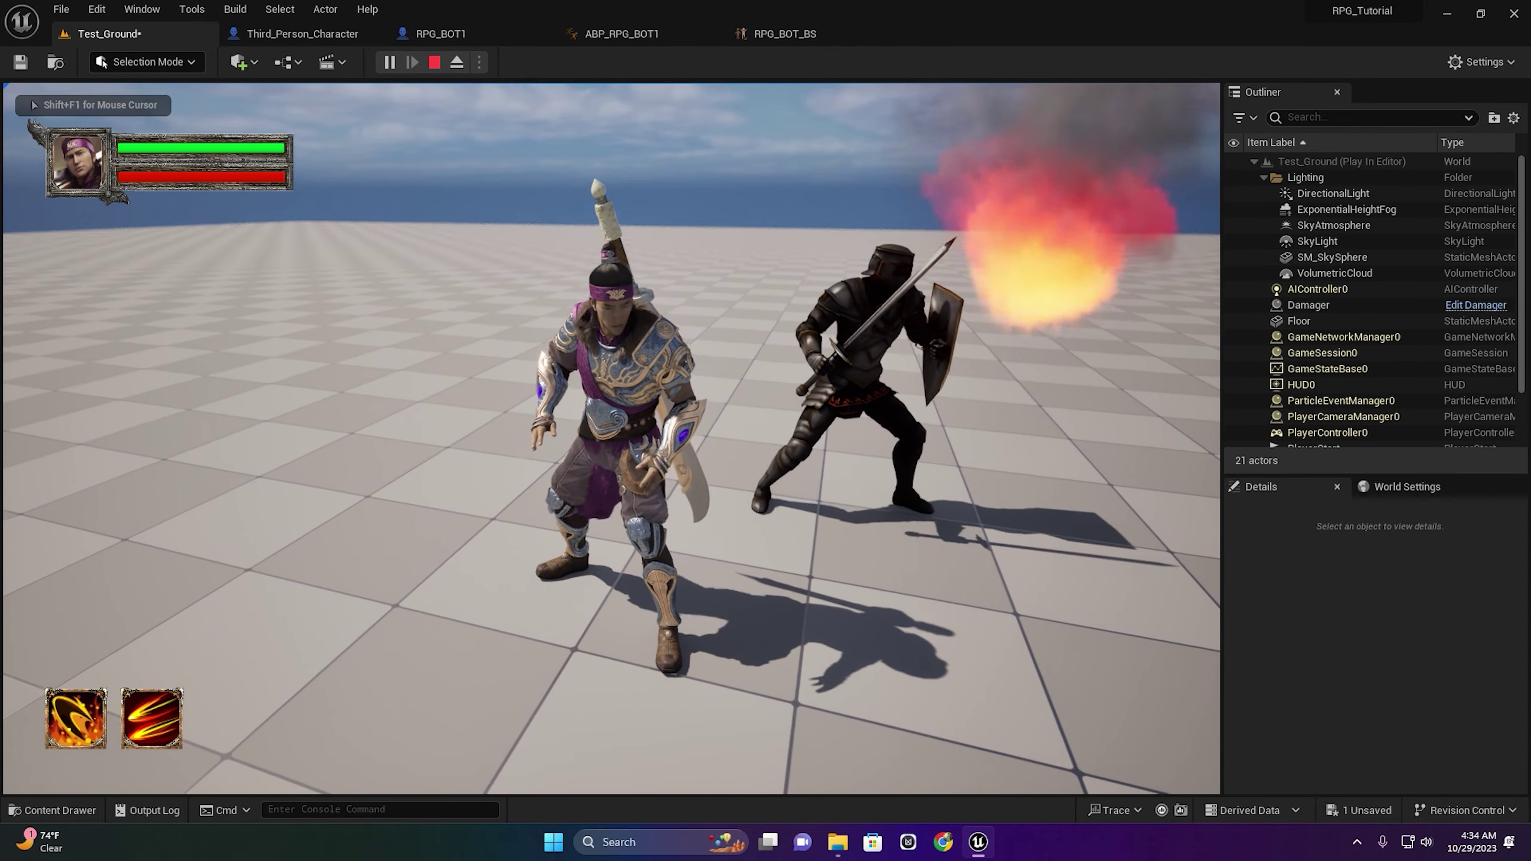
pyautogui.press('w')
pyautogui.press('Escape')
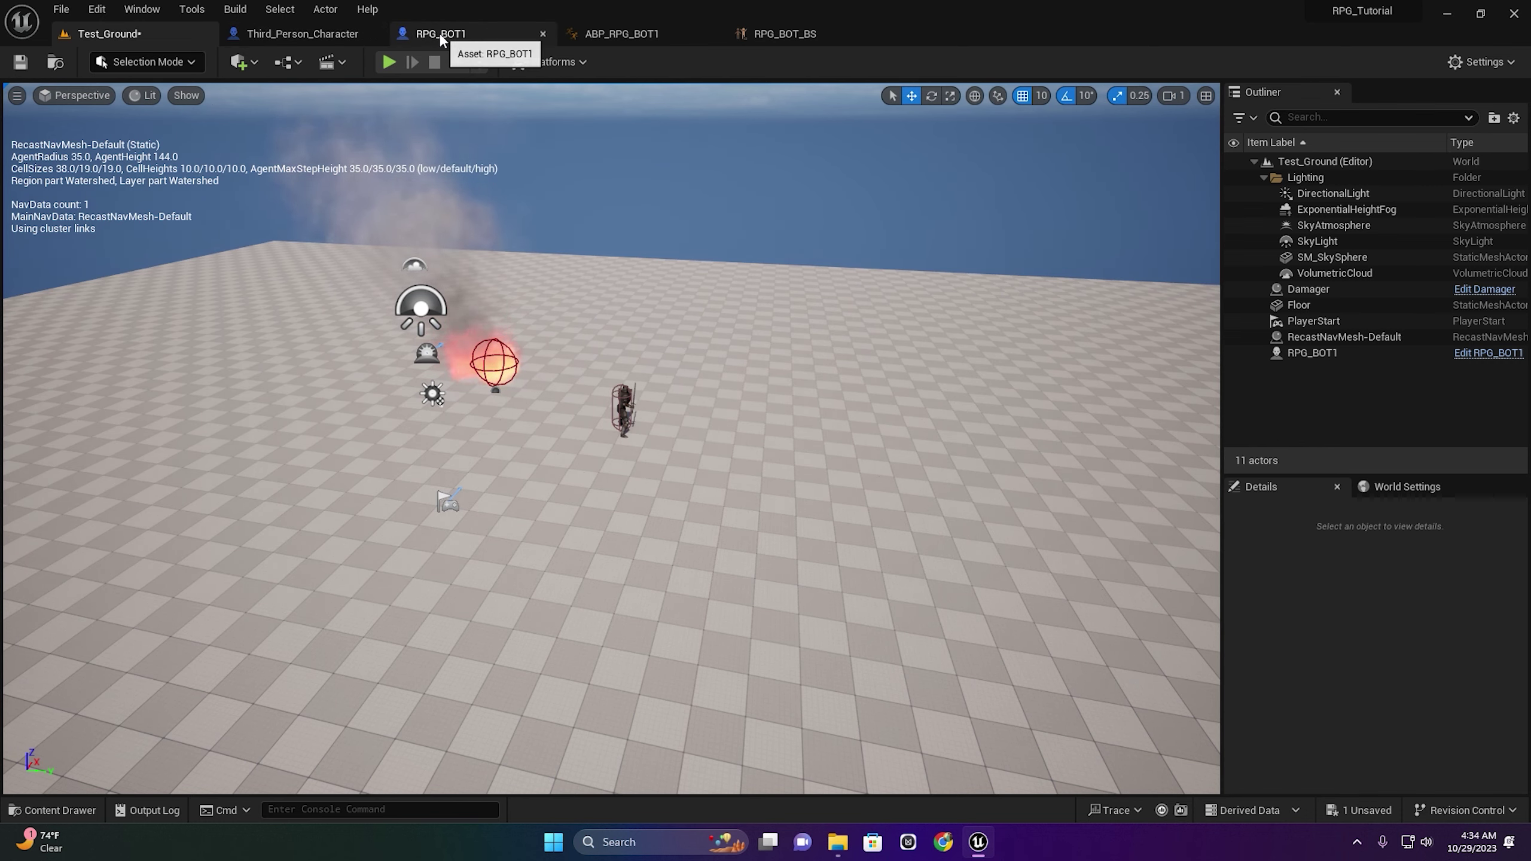
# Show RPG_BOT1's Event Graph and move Event BeginPlay to make room.
pyautogui.click(439, 33)
pyautogui.click(541, 92)
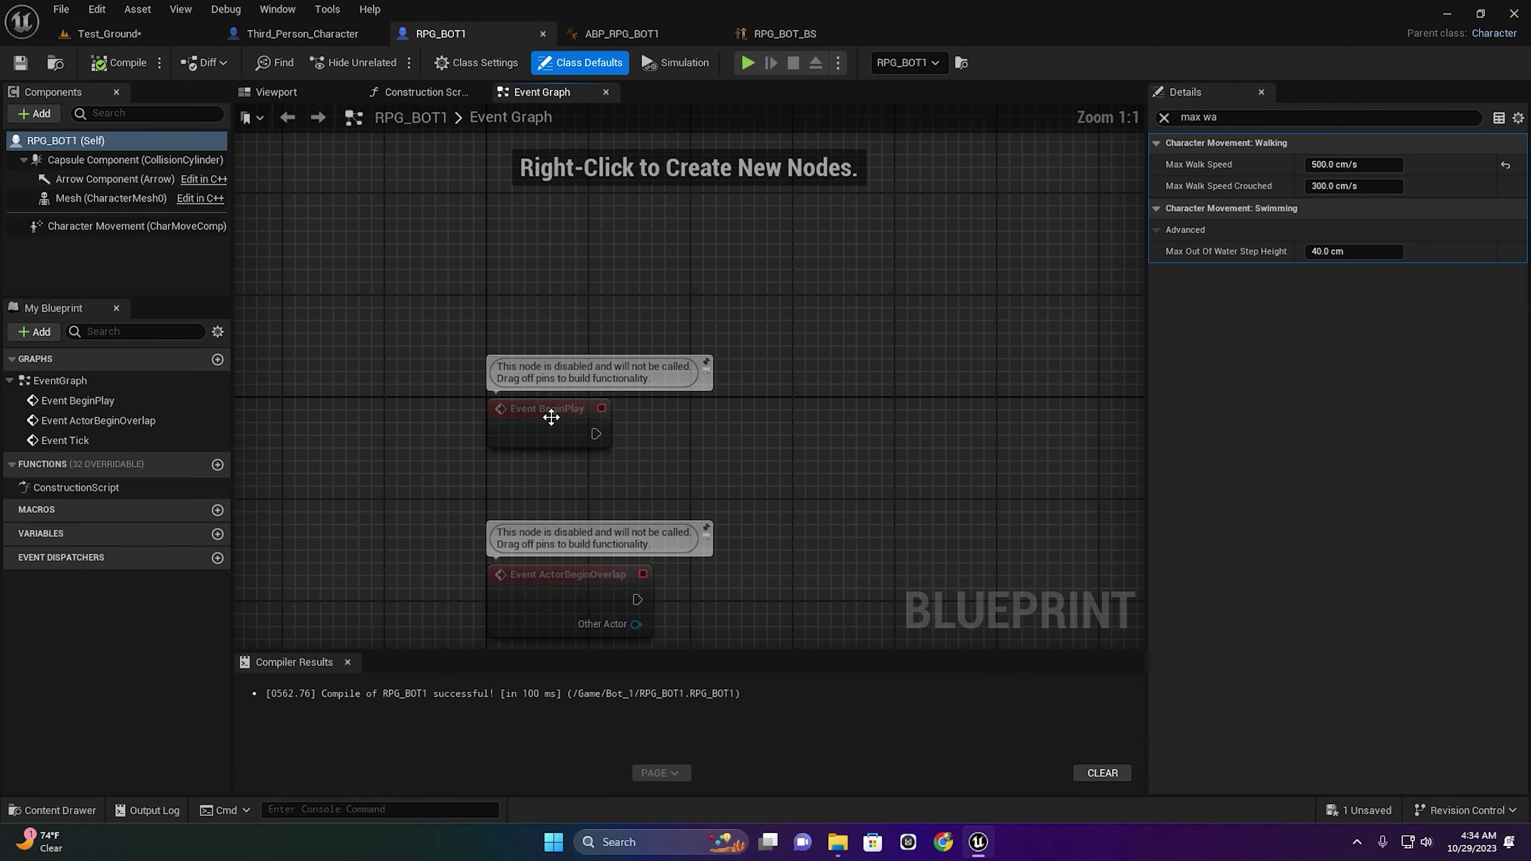
pyautogui.moveTo(551, 416); pyautogui.dragTo(546, 215)
pyautogui.moveTo(629, 264); pyautogui.dragTo(603, 412, button='right')
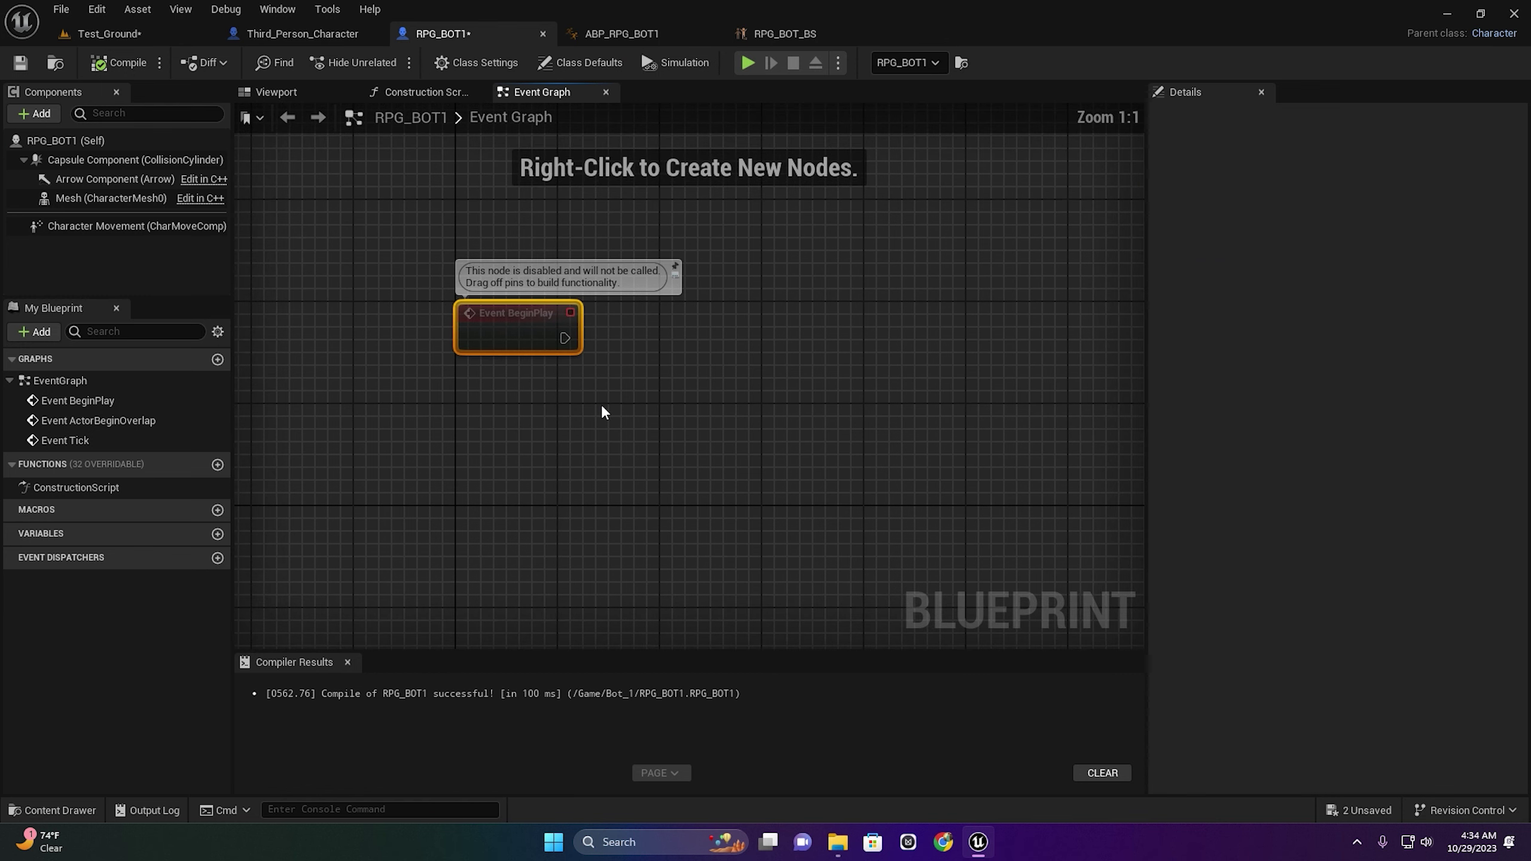
# Add a Custom Event, delete it again, and drag a wire from BeginPlay's exec pin.
pyautogui.rightClick(646, 411)
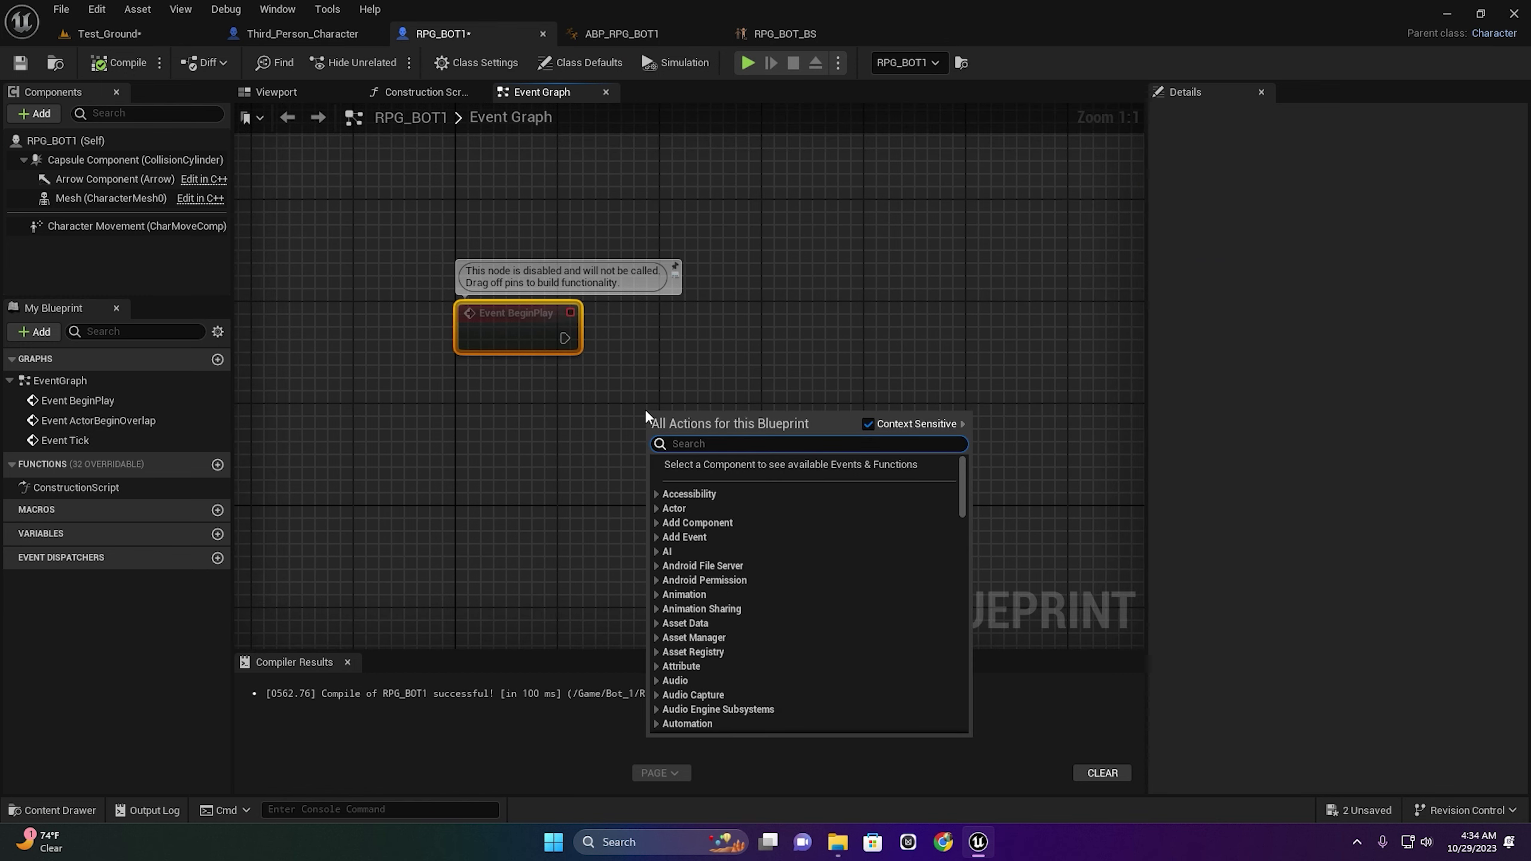
pyautogui.write('cus')
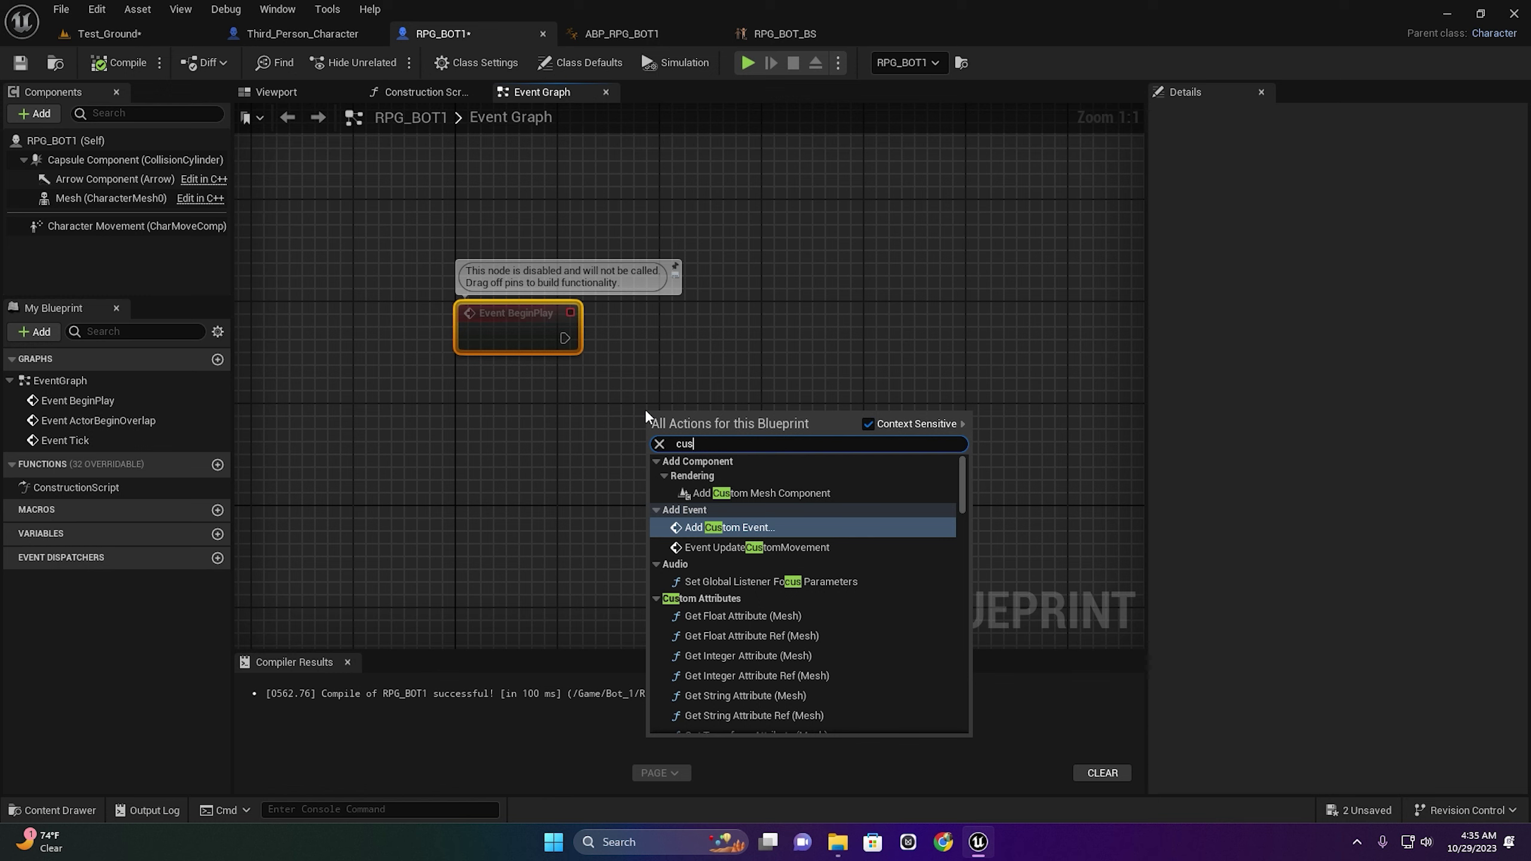
pyautogui.click(737, 527)
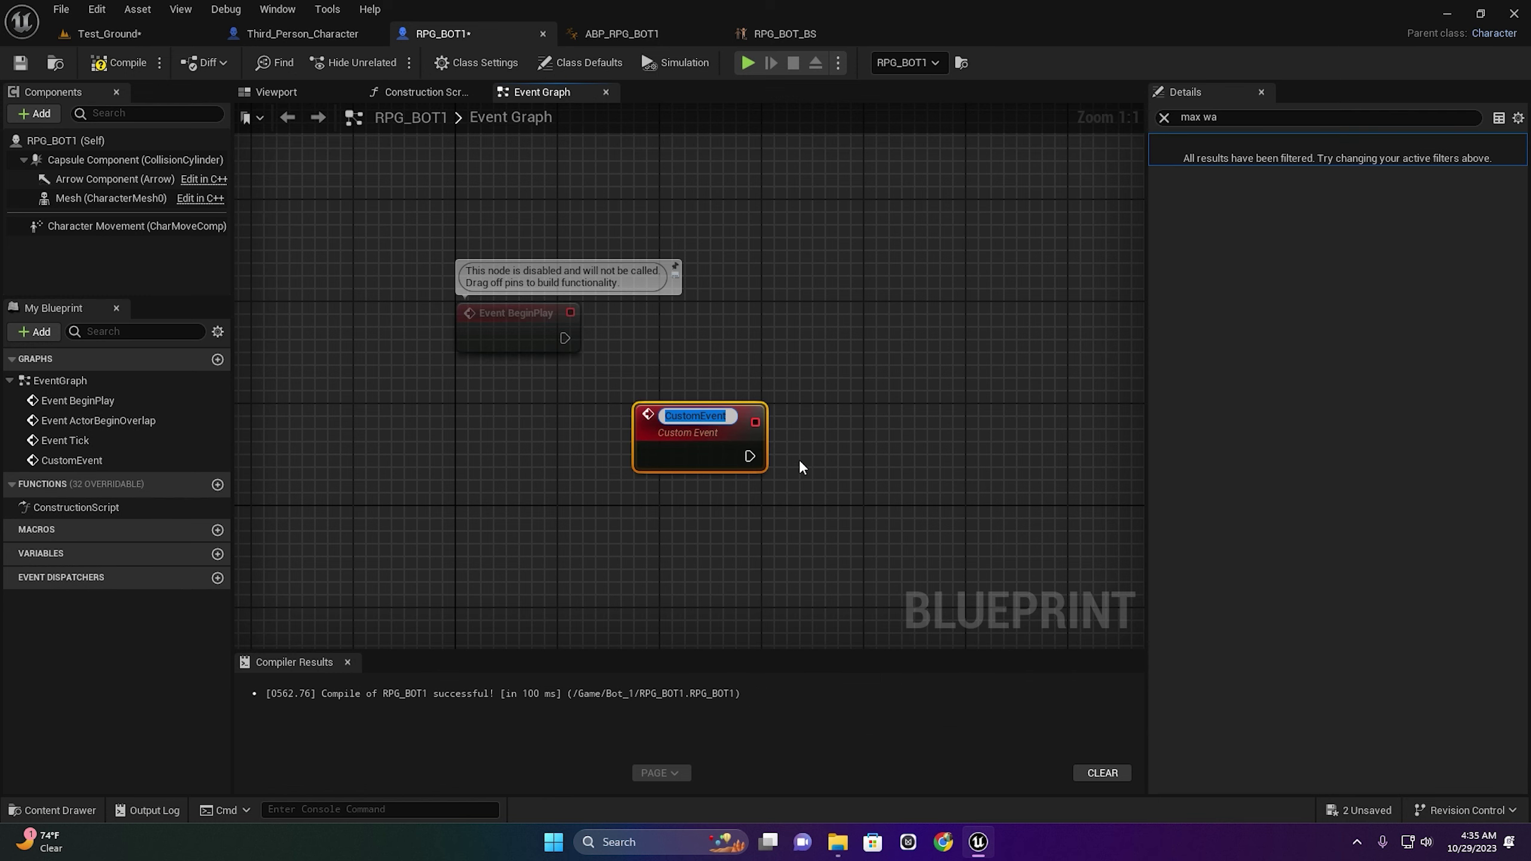
pyautogui.click(683, 434)
pyautogui.press('Delete')
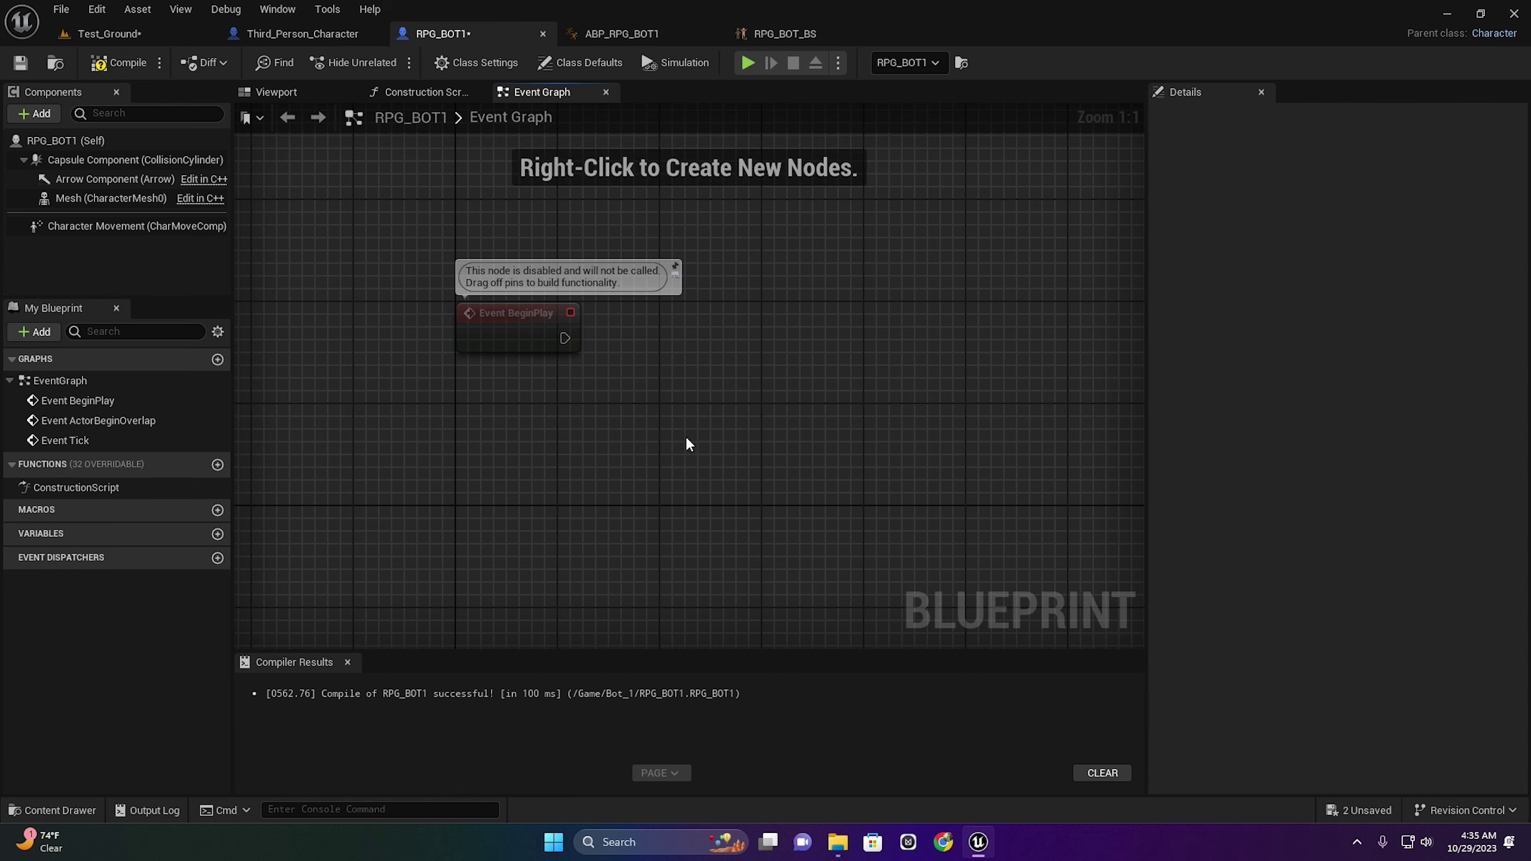
pyautogui.moveTo(651, 407); pyautogui.dragTo(575, 441, button='right')
pyautogui.moveTo(489, 373); pyautogui.dragTo(687, 369)
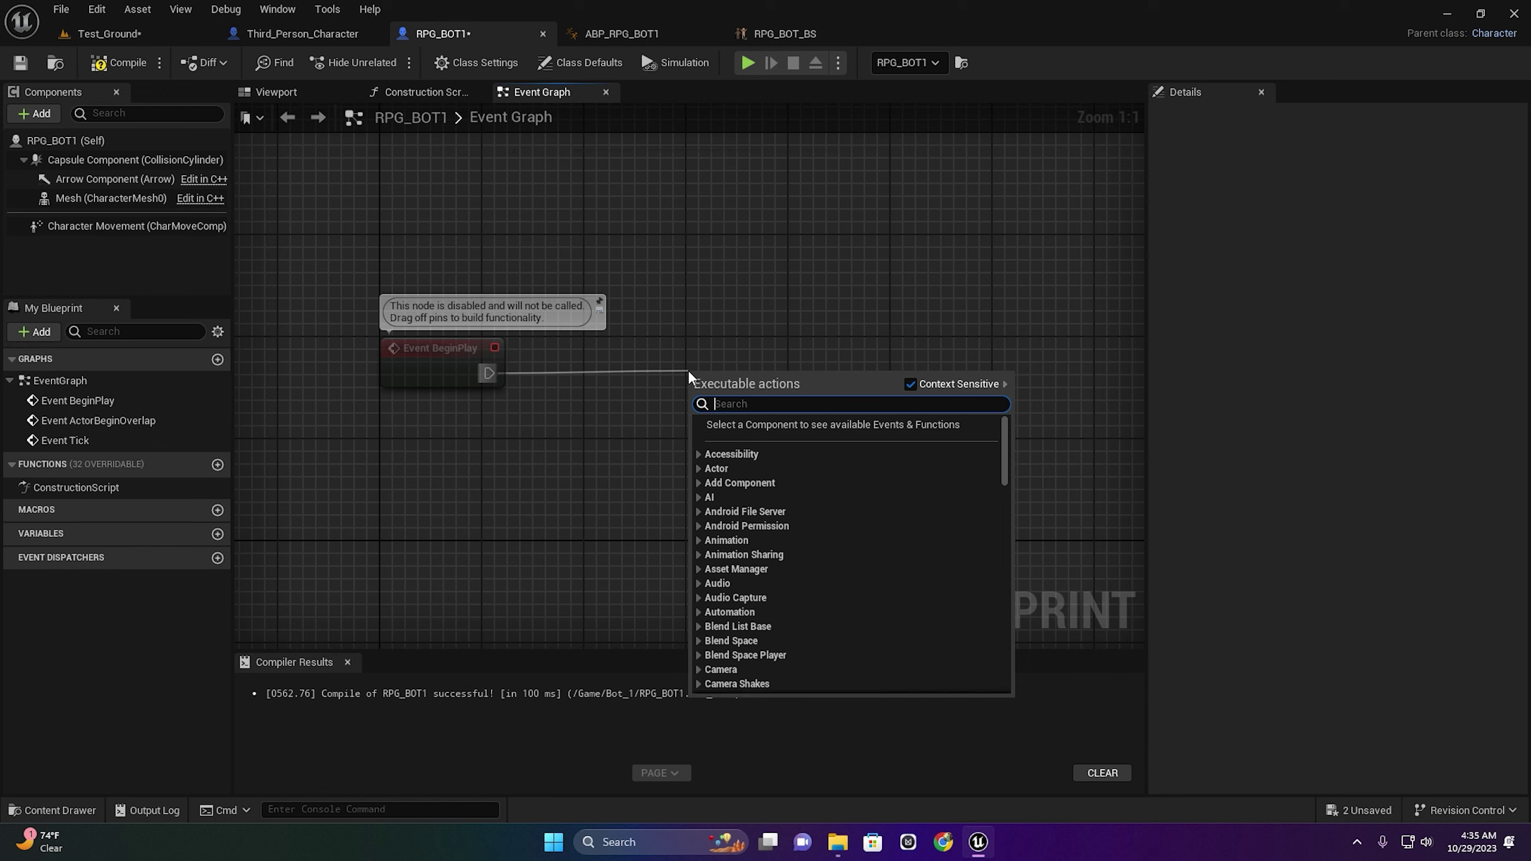
# Add an AI MoveTo node after BeginPlay with a Self reference as Pawn.
pyautogui.write('ai mo')
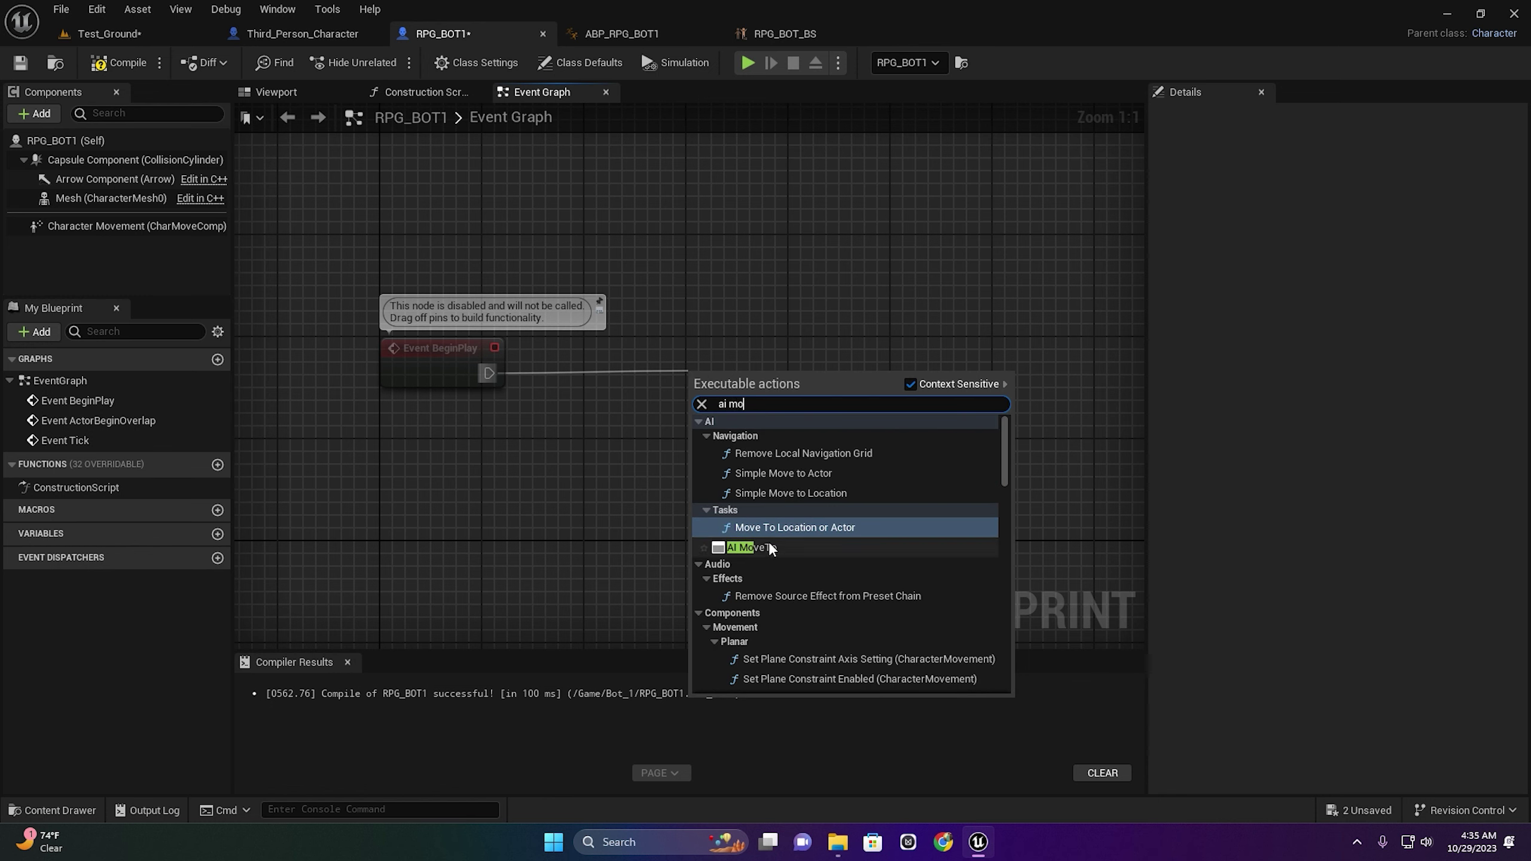
pyautogui.click(767, 546)
pyautogui.moveTo(823, 359); pyautogui.dragTo(829, 346)
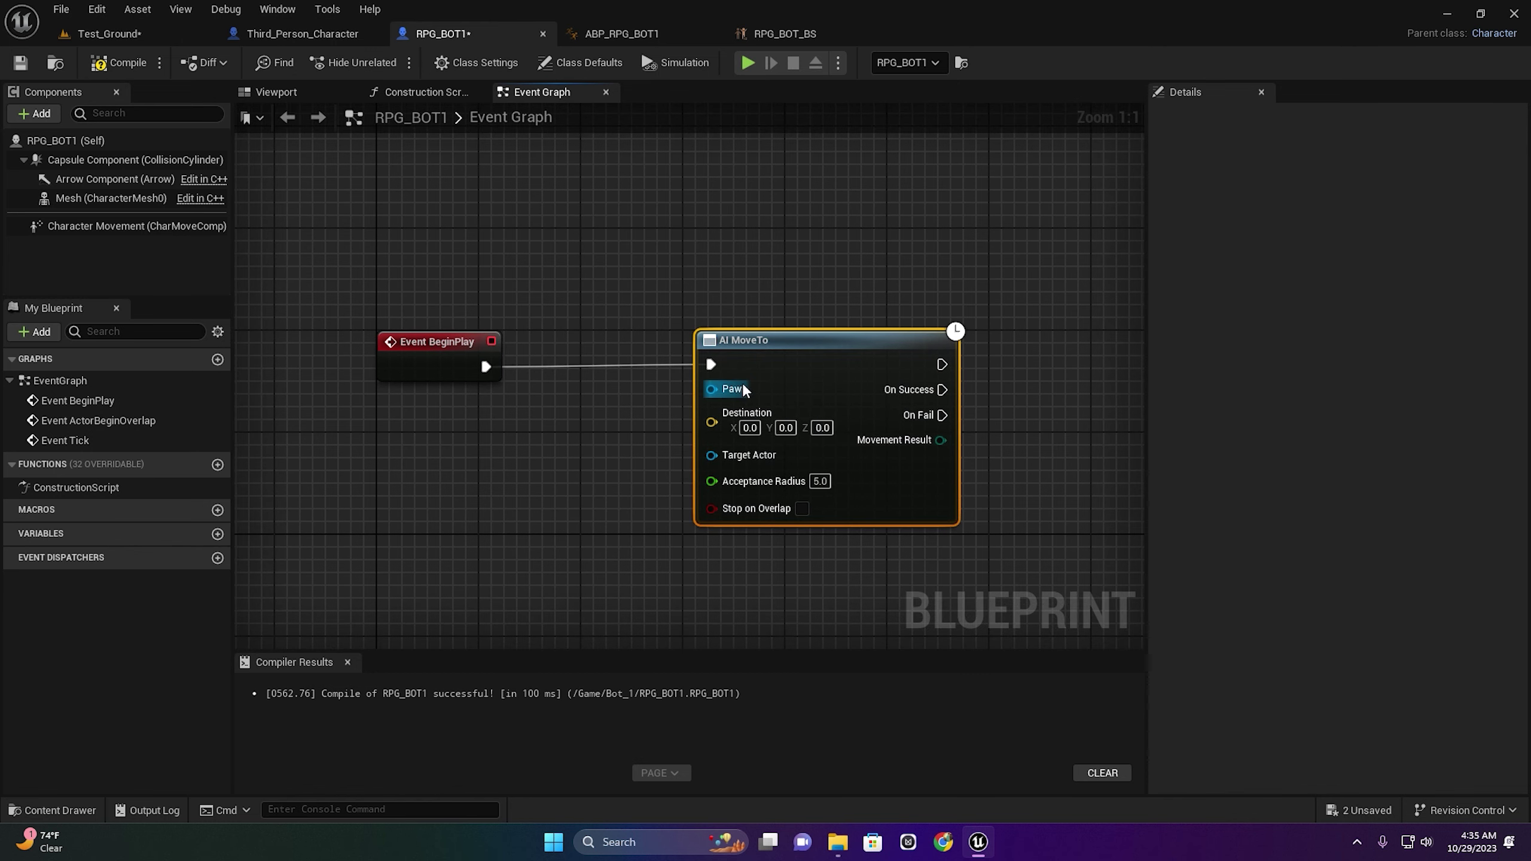
pyautogui.moveTo(711, 402); pyautogui.dragTo(600, 294)
pyautogui.write('sel')
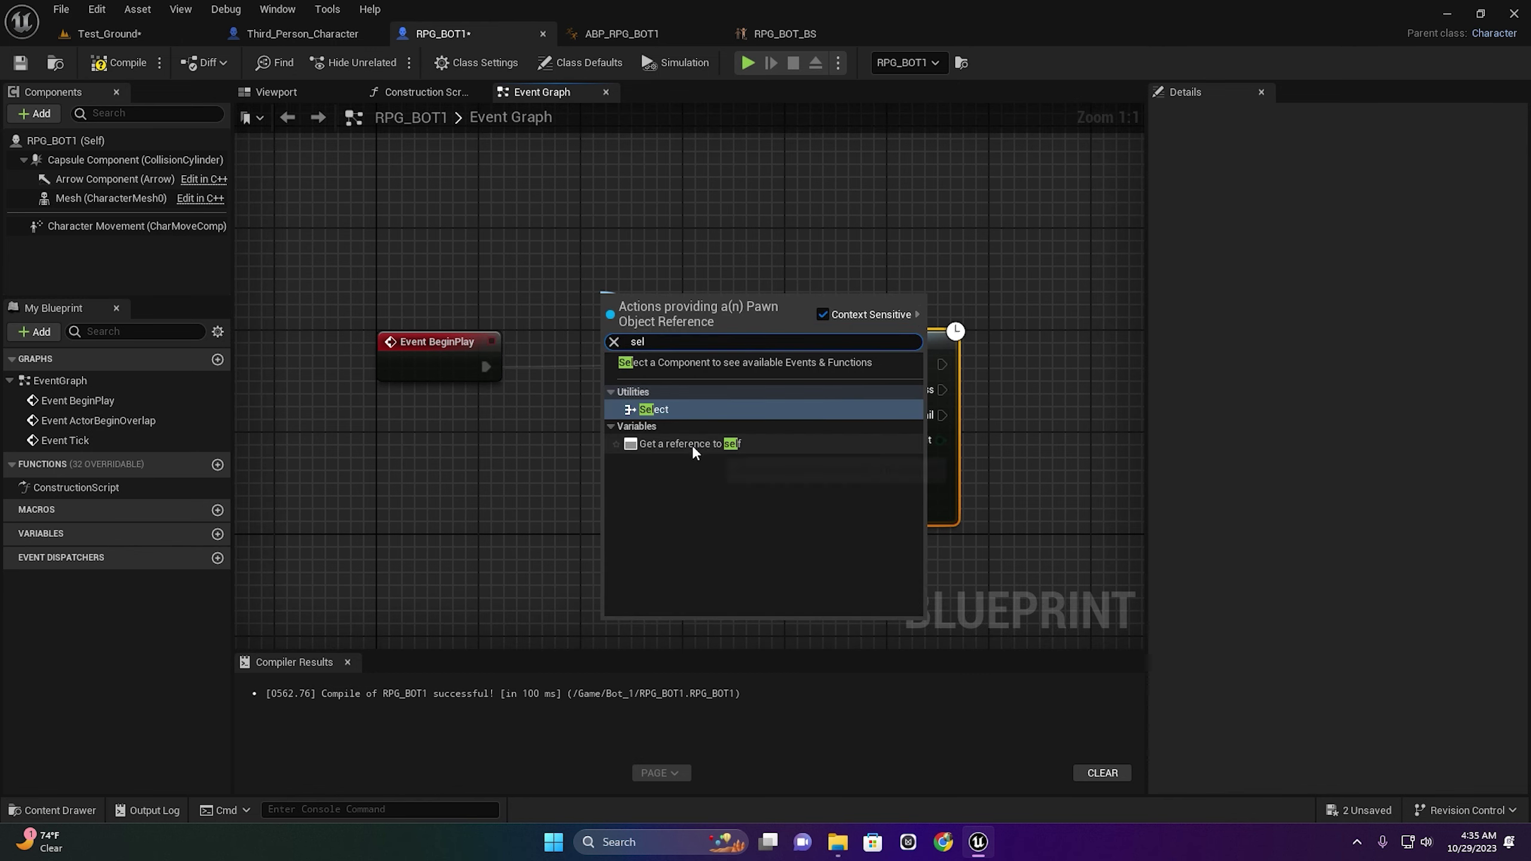
pyautogui.click(690, 444)
# Set AI MoveTo's Acceptance Radius to 100.
pyautogui.moveTo(664, 522); pyautogui.dragTo(687, 475, button='right')
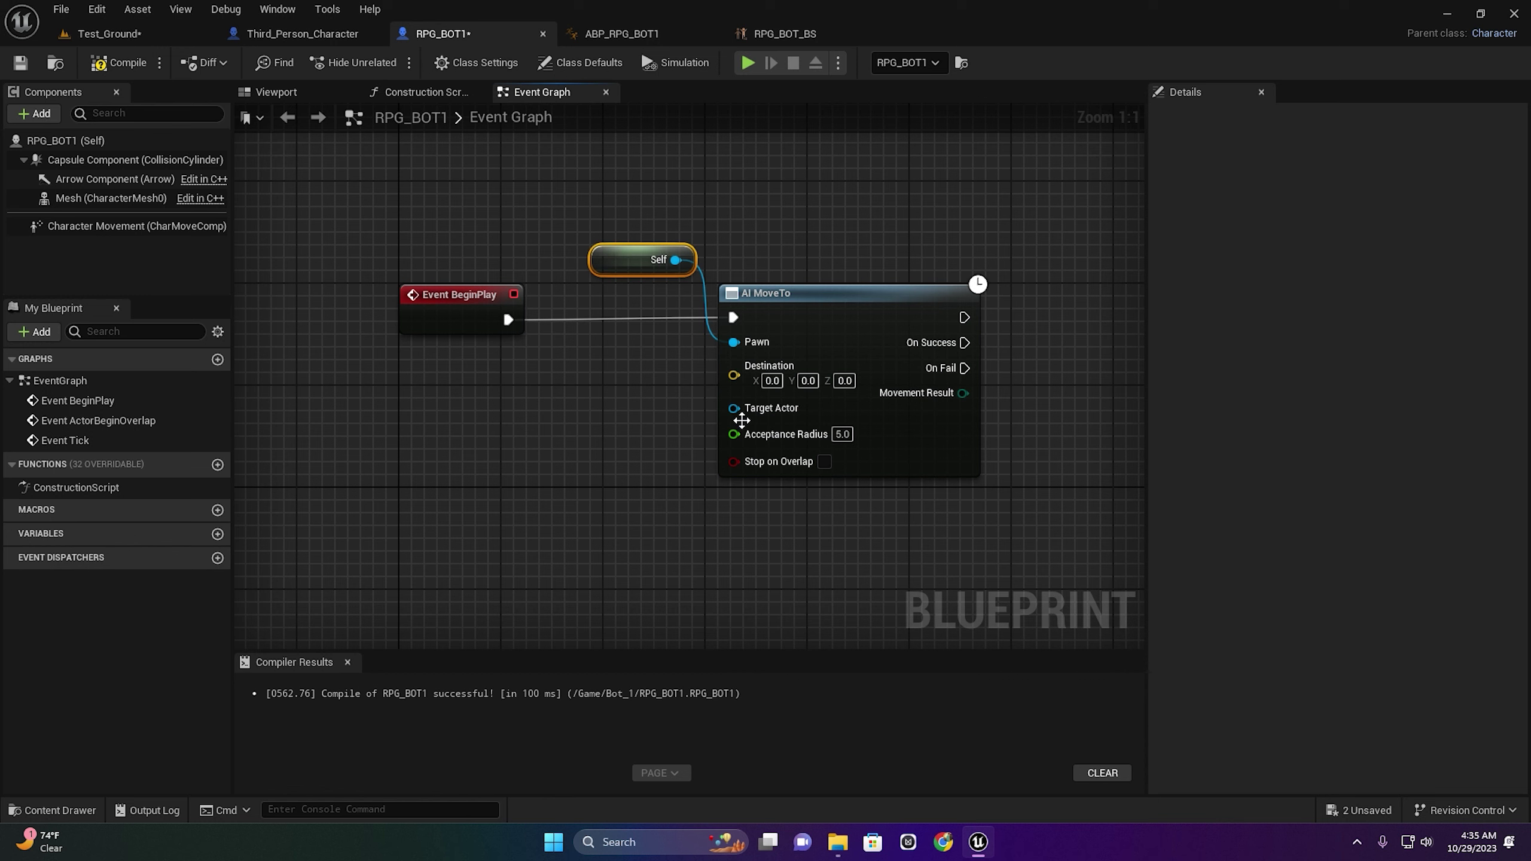
pyautogui.click(842, 434)
pyautogui.write('100')
pyautogui.press('Return')
pyautogui.click(907, 513)
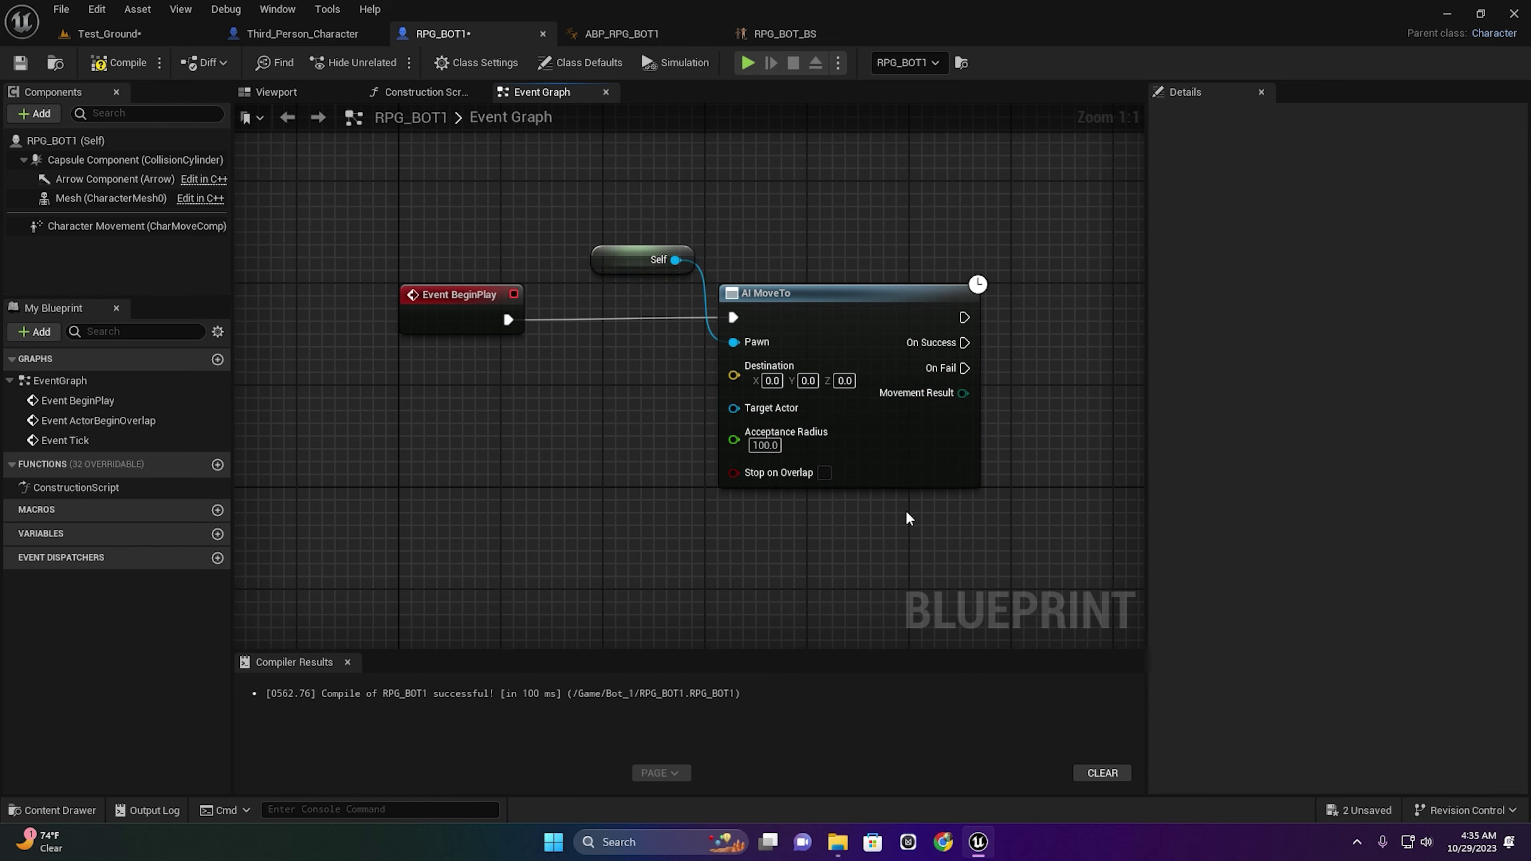
pyautogui.moveTo(883, 430); pyautogui.dragTo(991, 413, button='right')
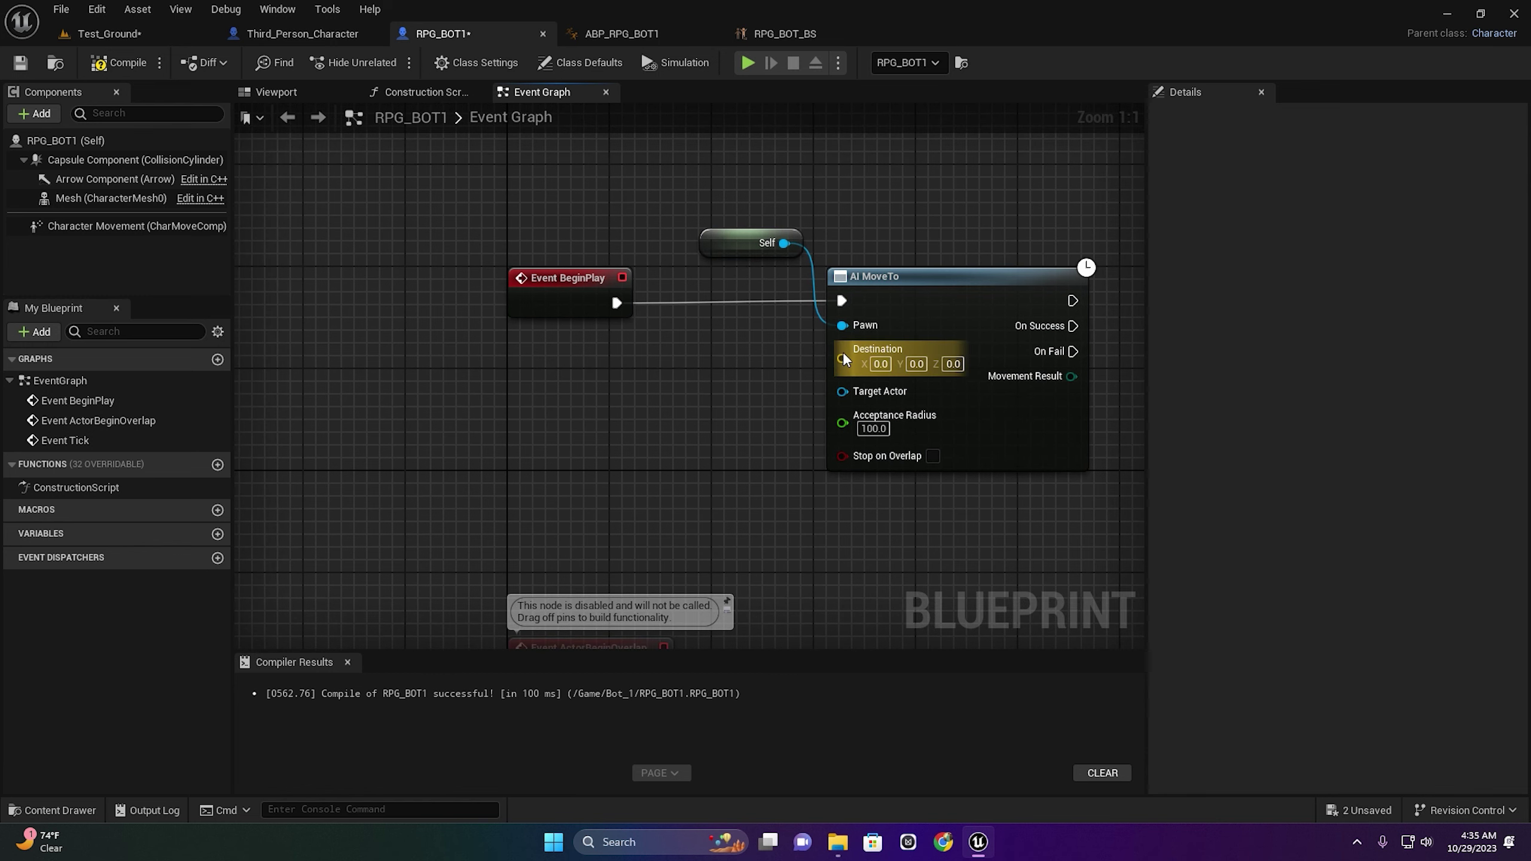
pyautogui.moveTo(842, 358); pyautogui.dragTo(613, 437)
# Connect a GetRandomReachablePointInRadius node with Radius 5000 to AI MoveTo's Destination.
pyautogui.write('random')
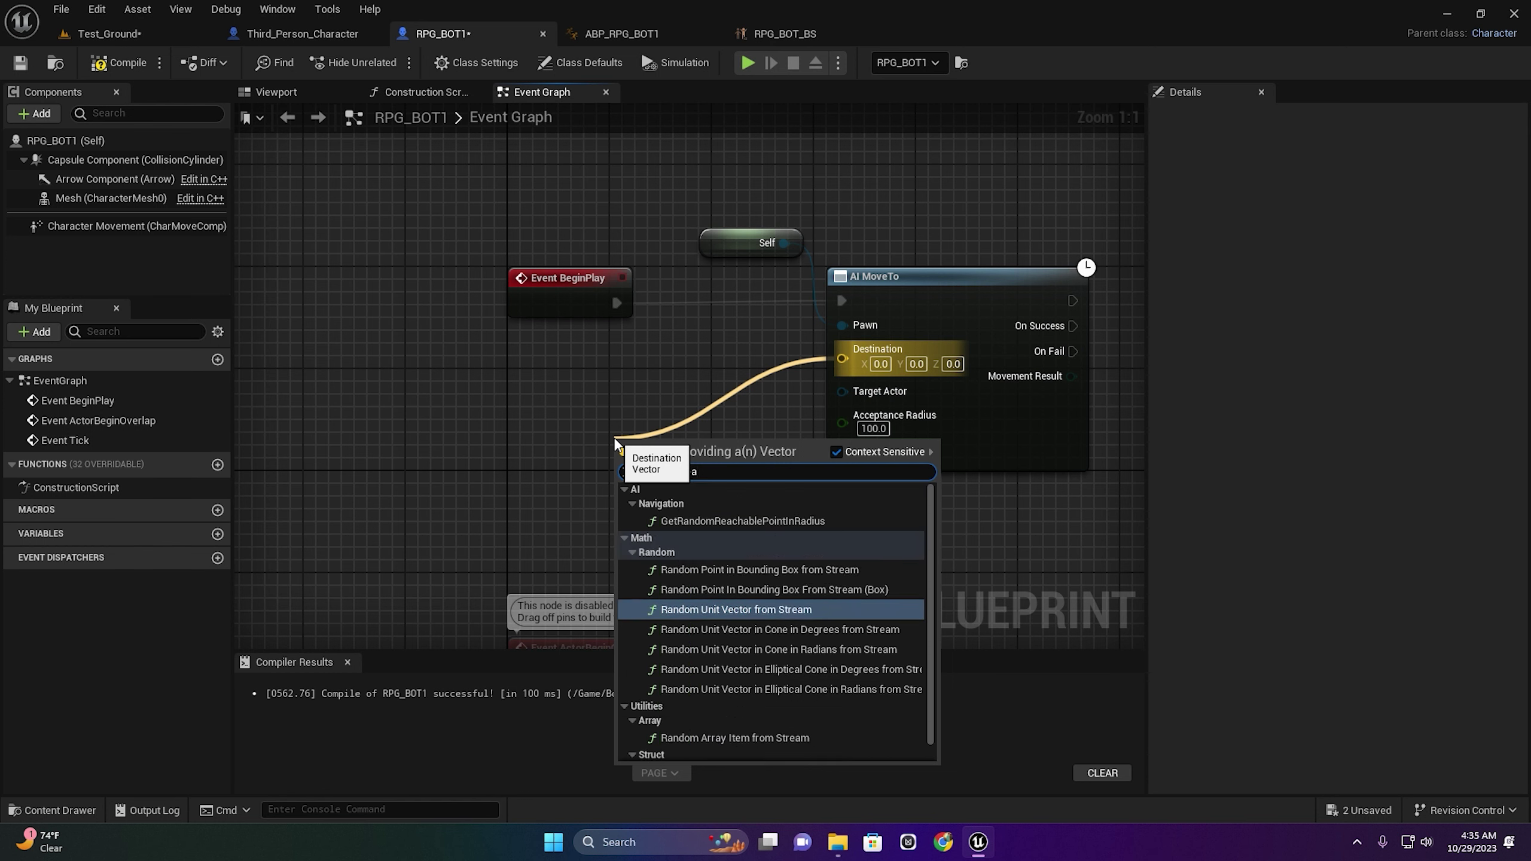
pyautogui.write(' reac')
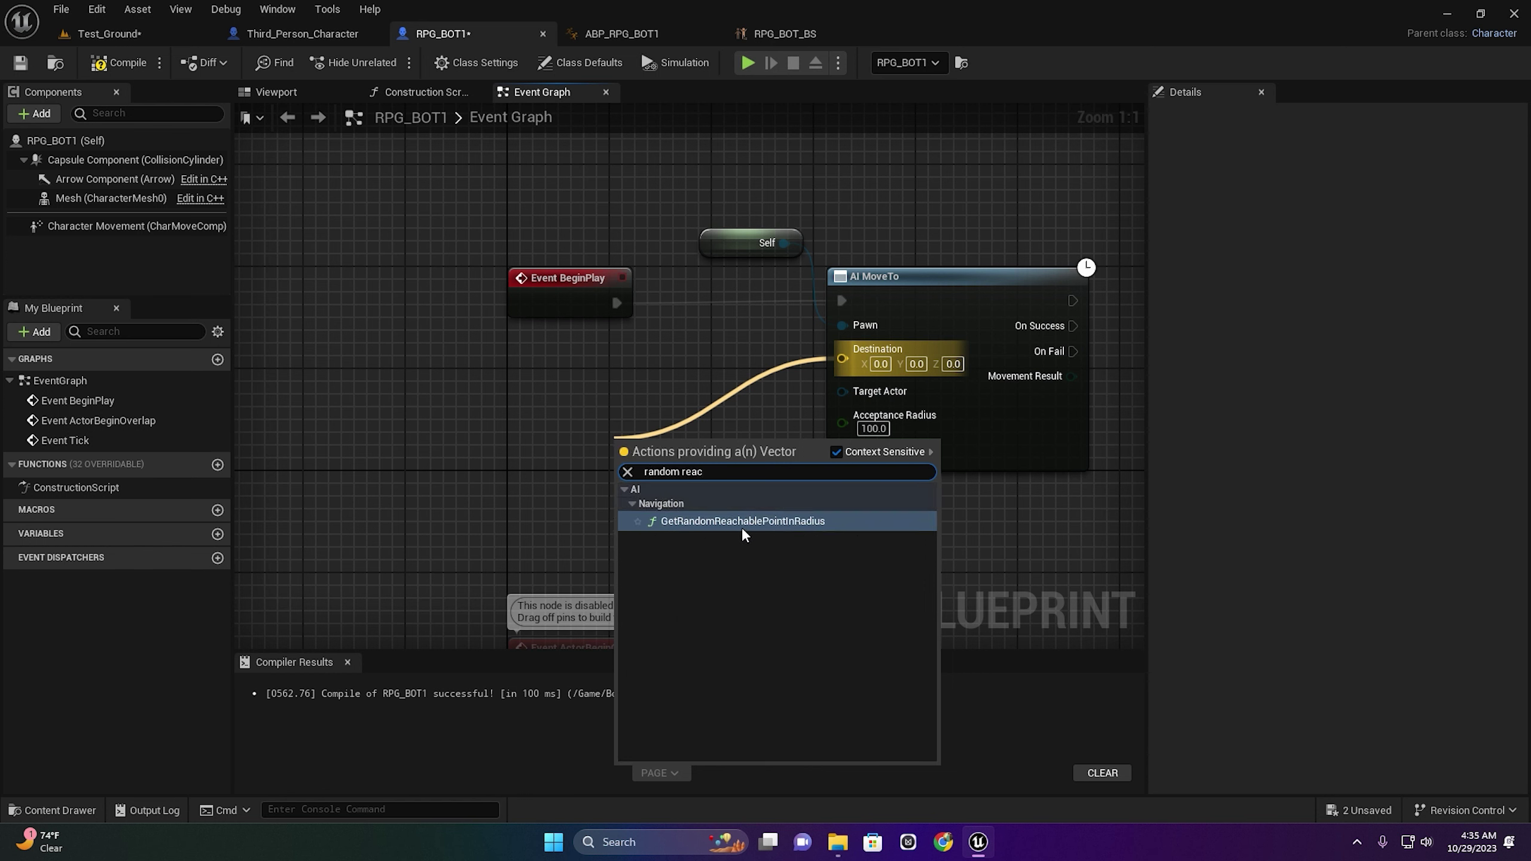
pyautogui.click(744, 526)
pyautogui.moveTo(735, 520); pyautogui.dragTo(632, 488)
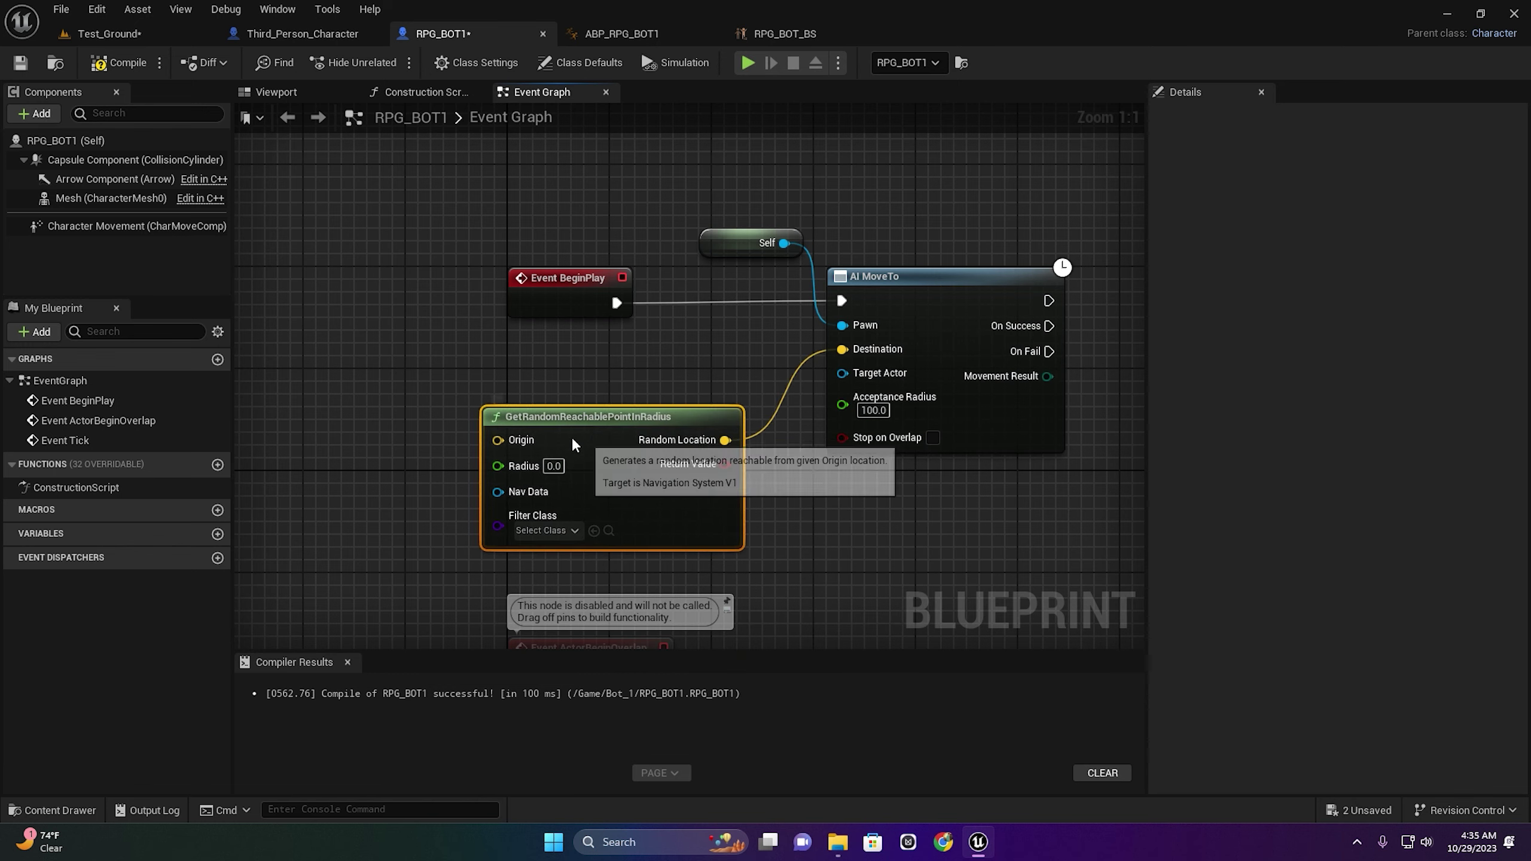
pyautogui.moveTo(774, 530); pyautogui.dragTo(803, 505, button='right')
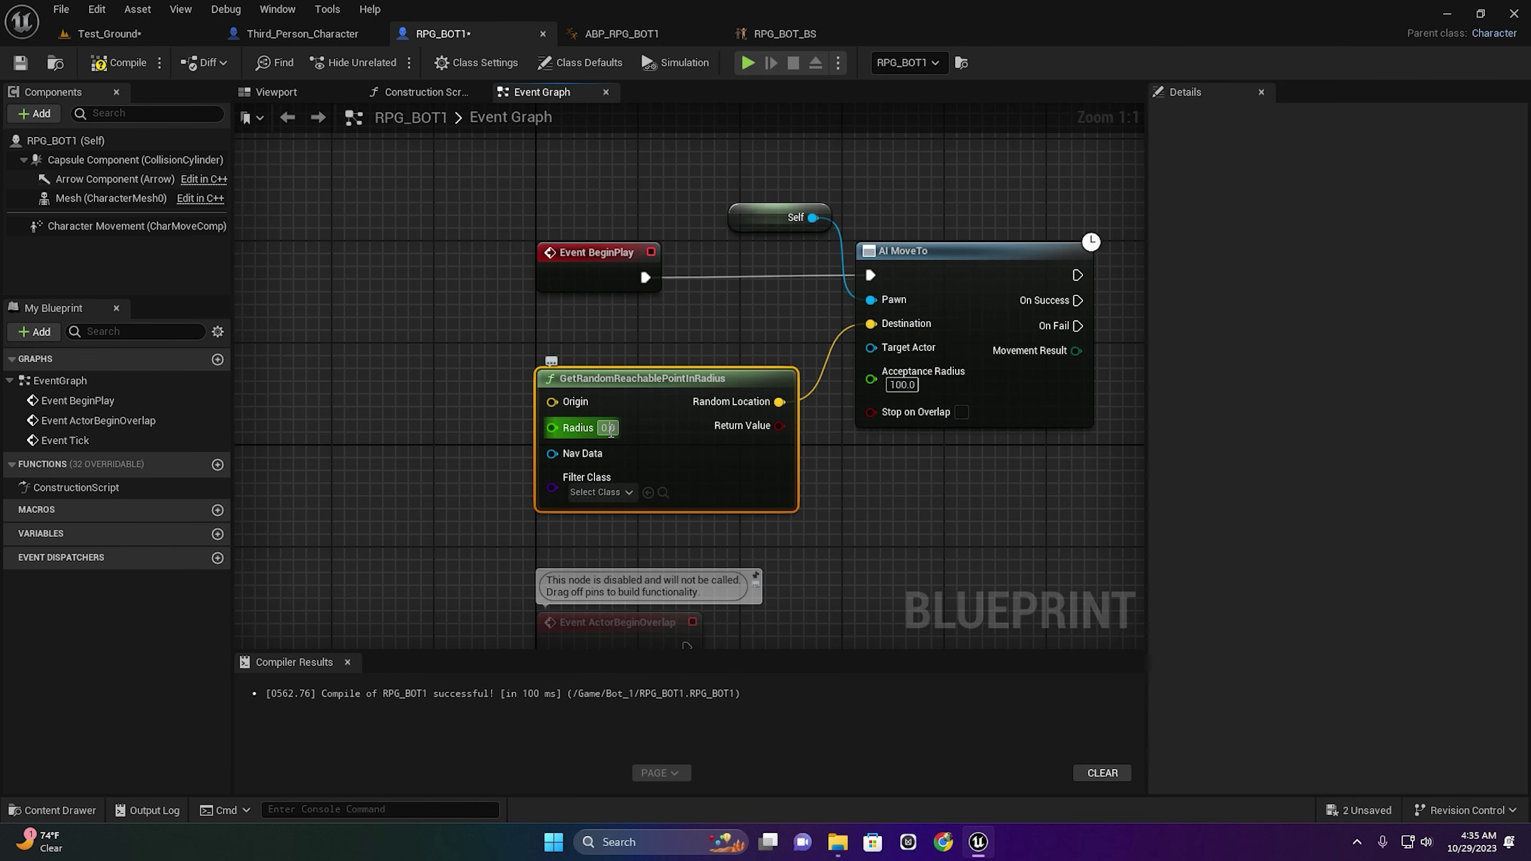
pyautogui.write('5000')
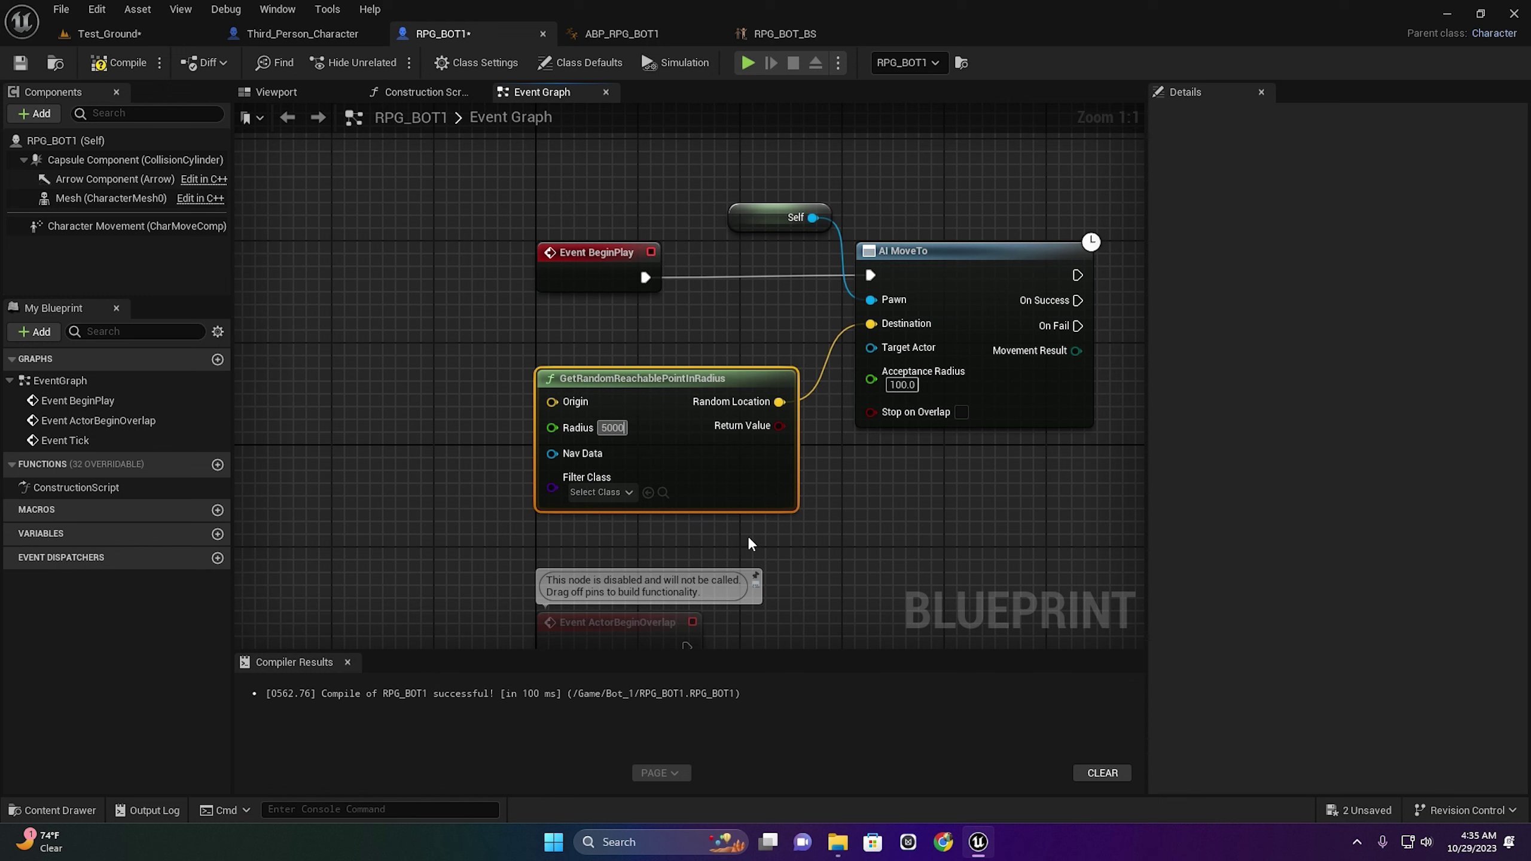
pyautogui.click(748, 536)
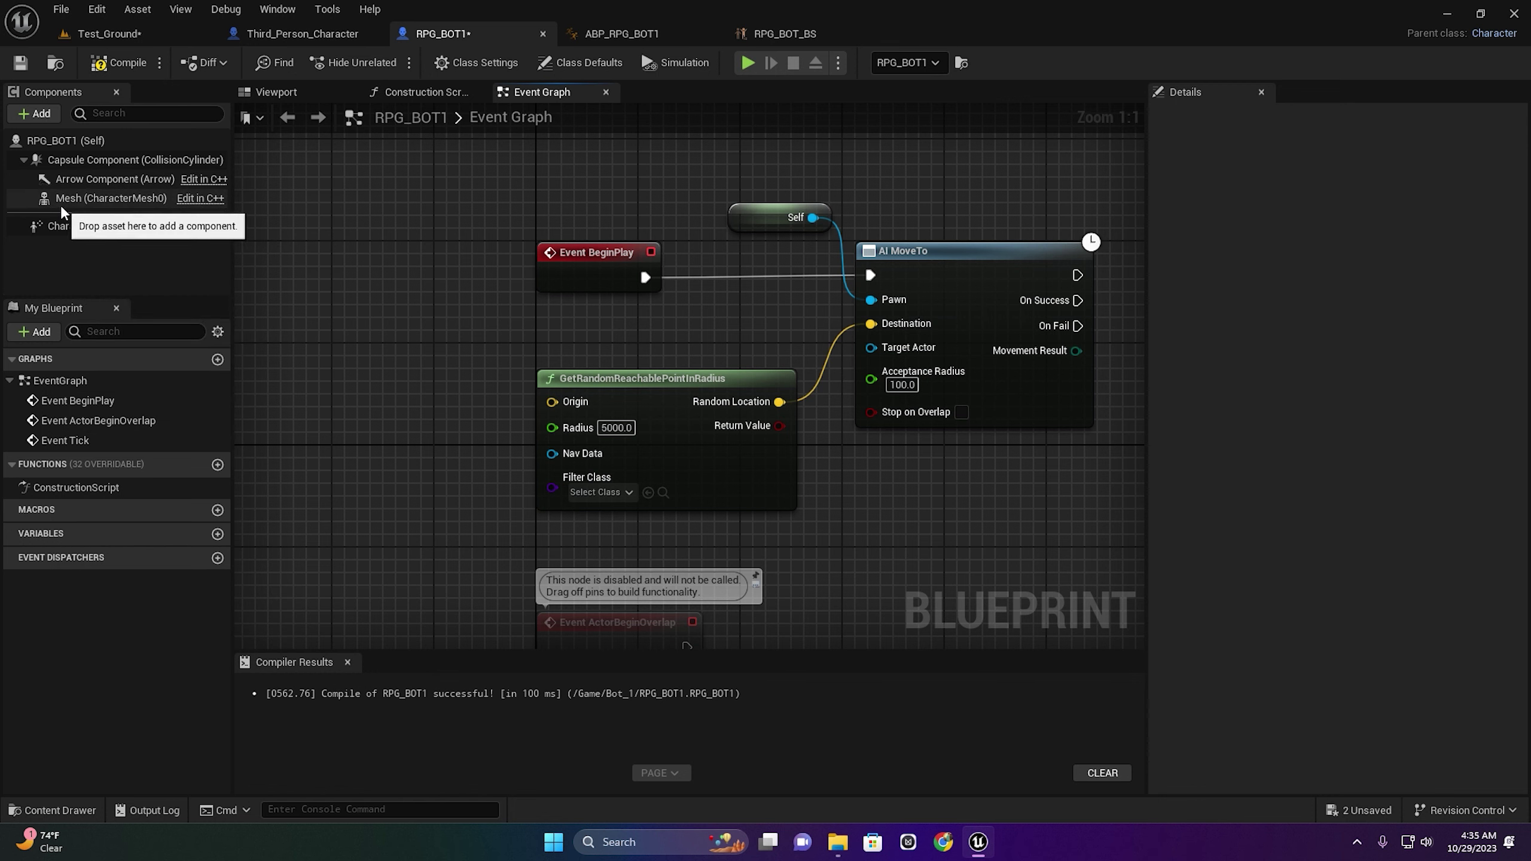
# Wire the Mesh component's Get World Location into the random point's Origin.
pyautogui.moveTo(49, 196); pyautogui.dragTo(308, 373)
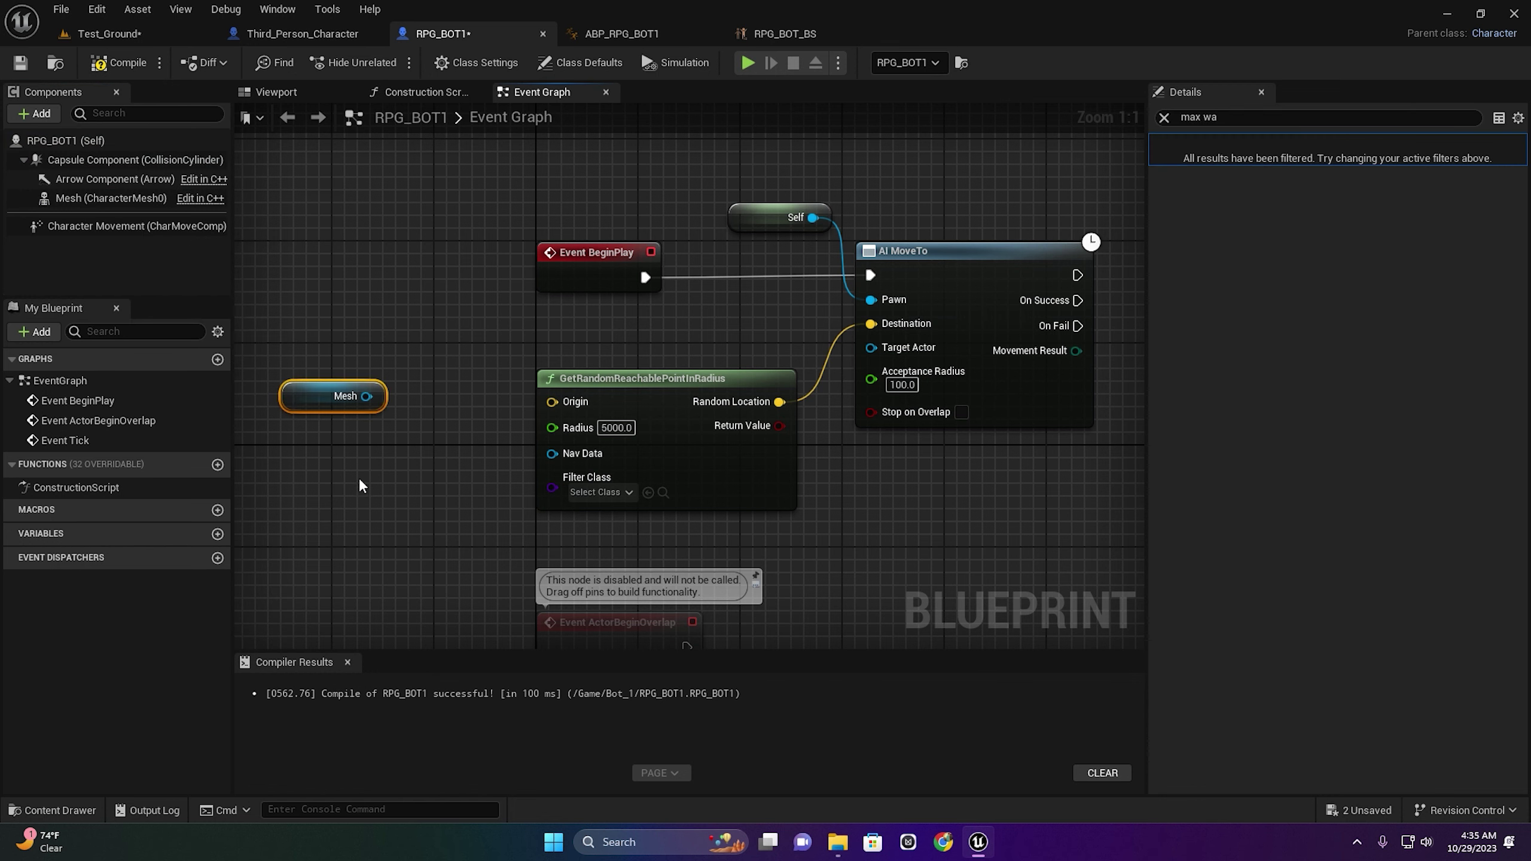
pyautogui.moveTo(358, 478); pyautogui.dragTo(476, 456, button='right')
pyautogui.moveTo(434, 375)
pyautogui.mouseDown()
pyautogui.moveTo(337, 374)
pyautogui.moveTo(476, 464)
pyautogui.mouseUp()
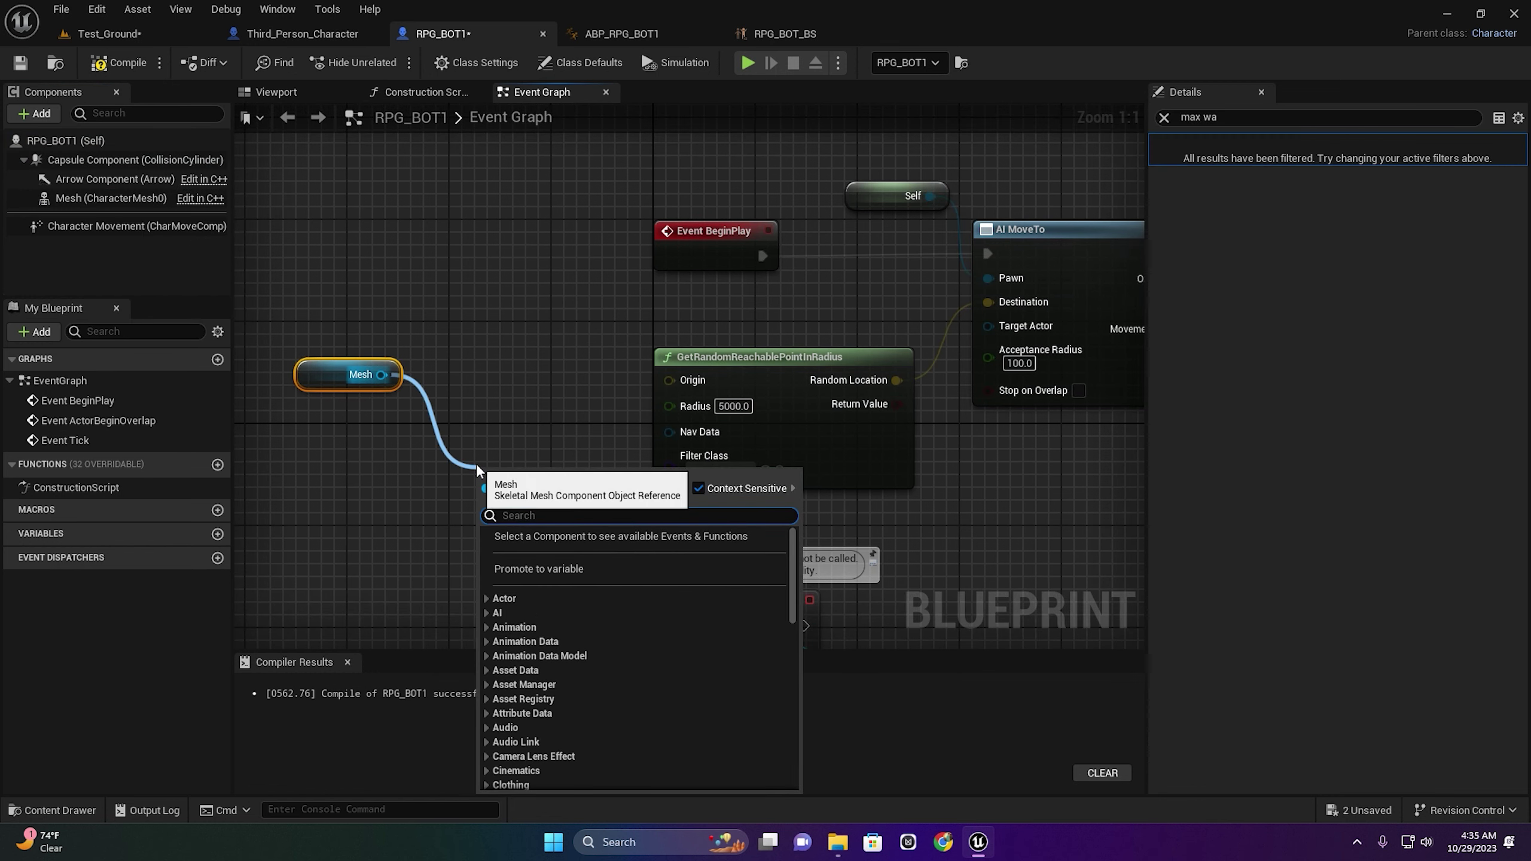
pyautogui.write('get world location')
pyautogui.press('Return')
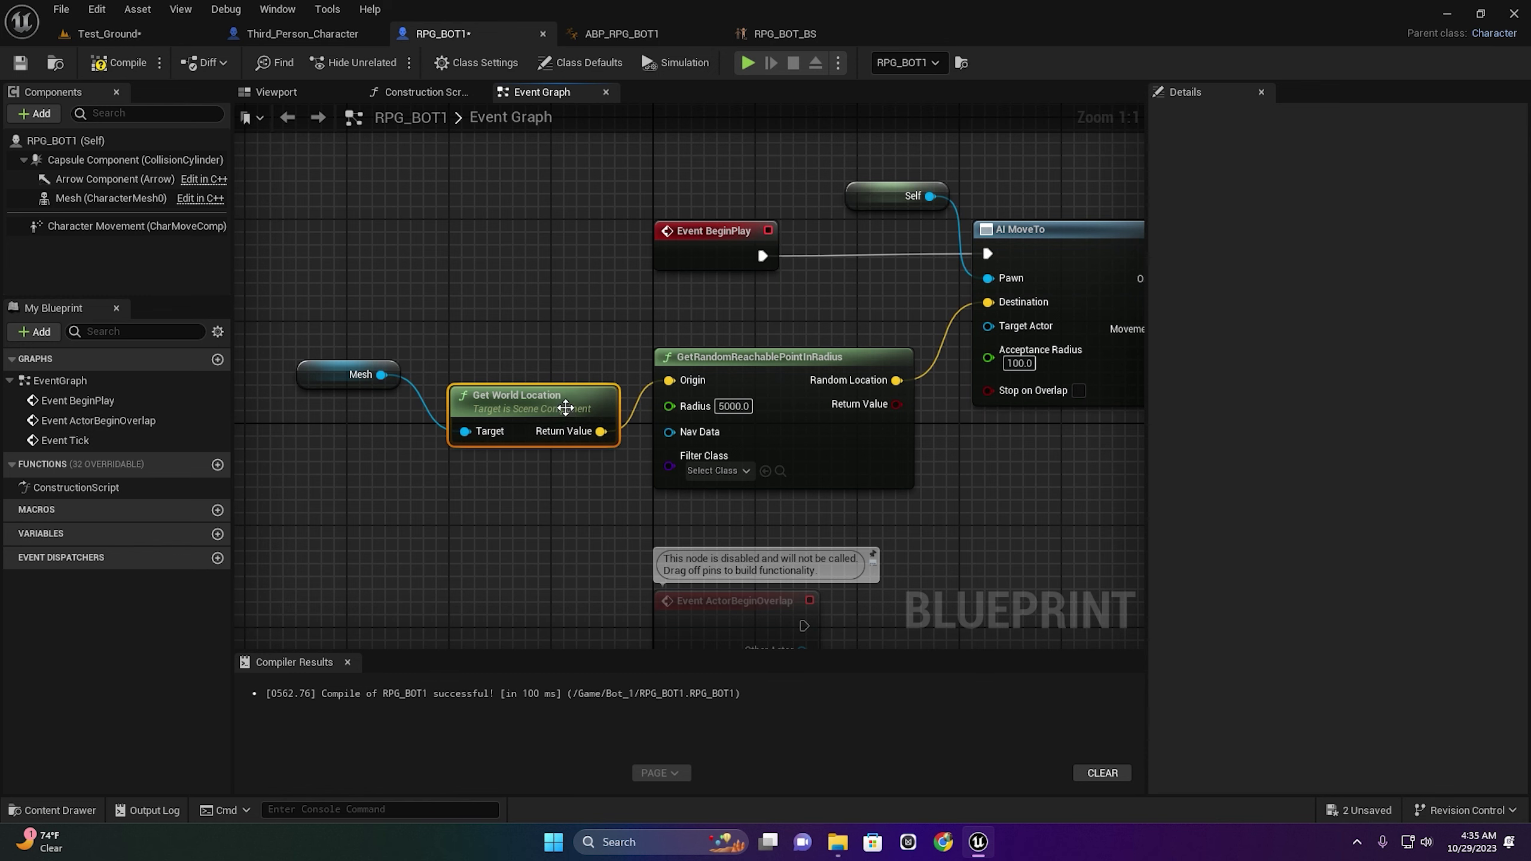
pyautogui.moveTo(558, 395)
pyautogui.mouseDown()
pyautogui.moveTo(575, 364)
pyautogui.moveTo(670, 380)
pyautogui.mouseUp()
pyautogui.moveTo(323, 363); pyautogui.dragTo(361, 364)
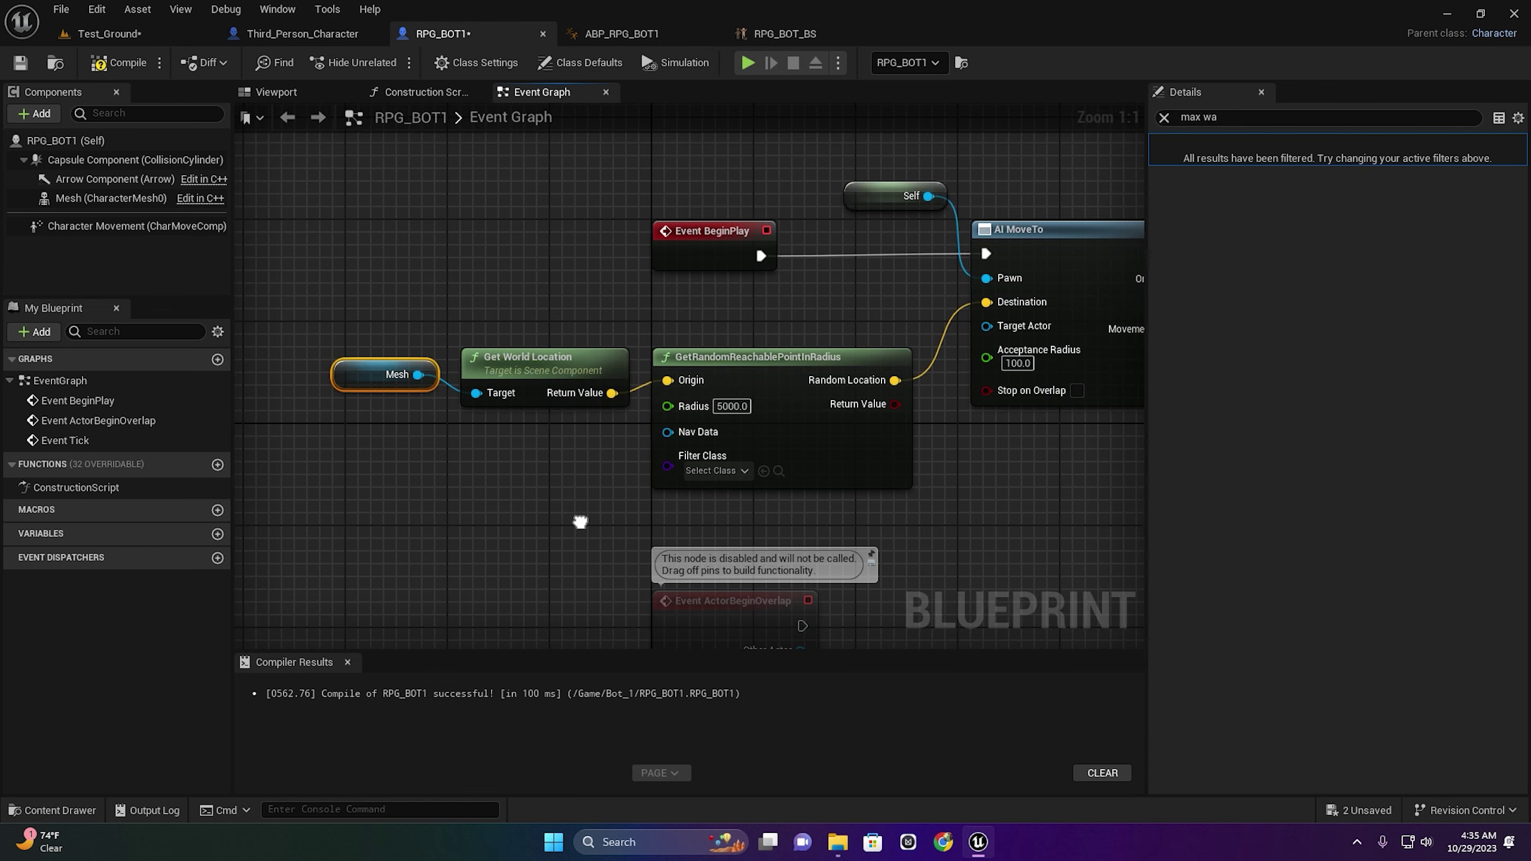
pyautogui.moveTo(362, 363); pyautogui.dragTo(306, 349, button='right')
# Compile RPG_BOT1 and go back to the Test_Ground level.
pyautogui.click(119, 62)
pyautogui.moveTo(910, 494); pyautogui.dragTo(764, 487, button='right')
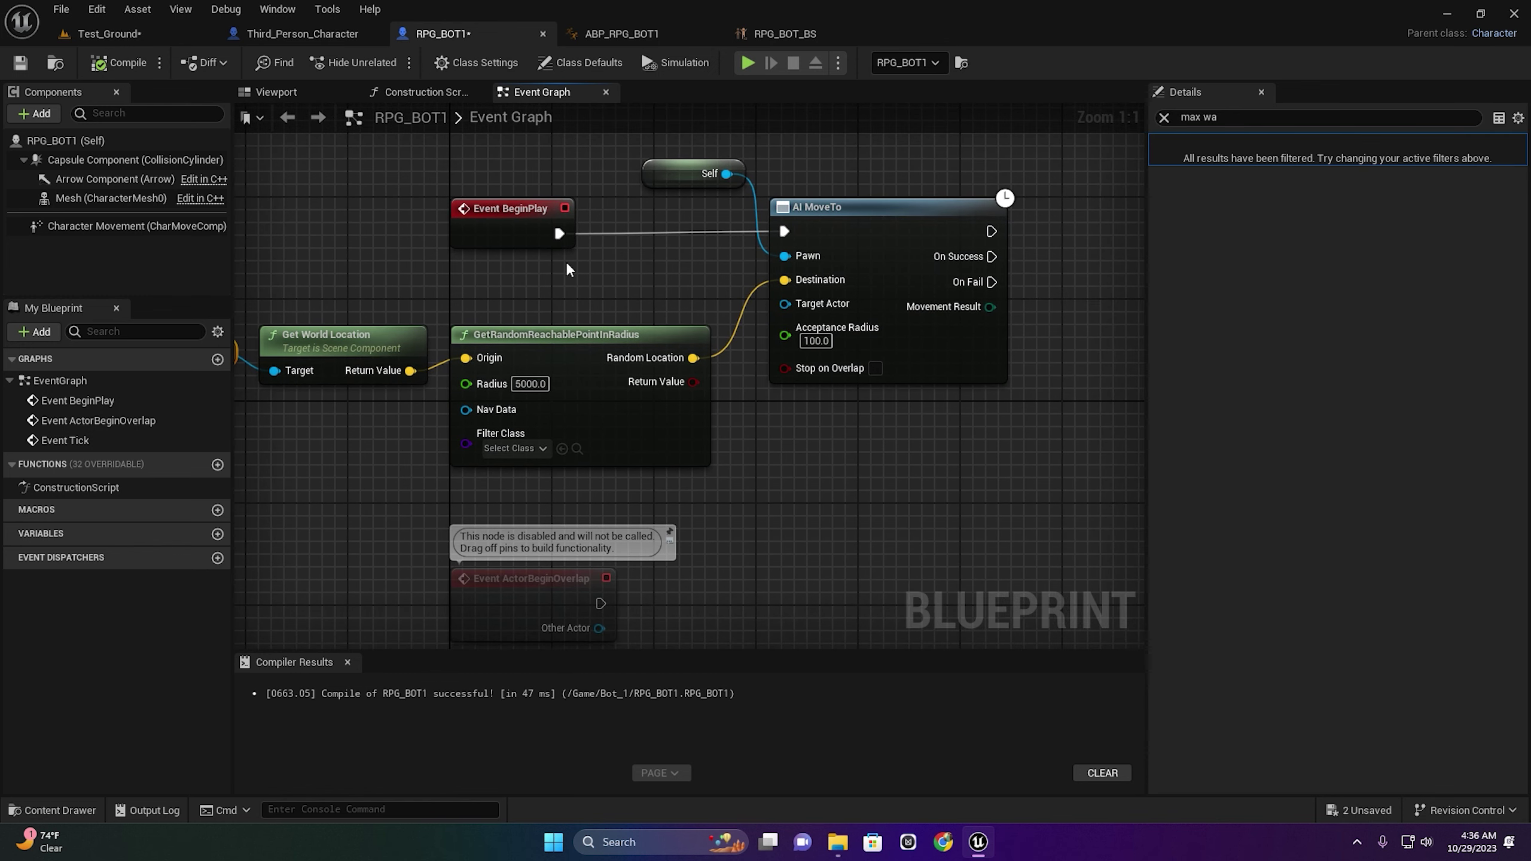
pyautogui.click(108, 33)
# Place a Nav Mesh Bounds Volume from the Volumes category of placeable actors.
pyautogui.click(244, 62)
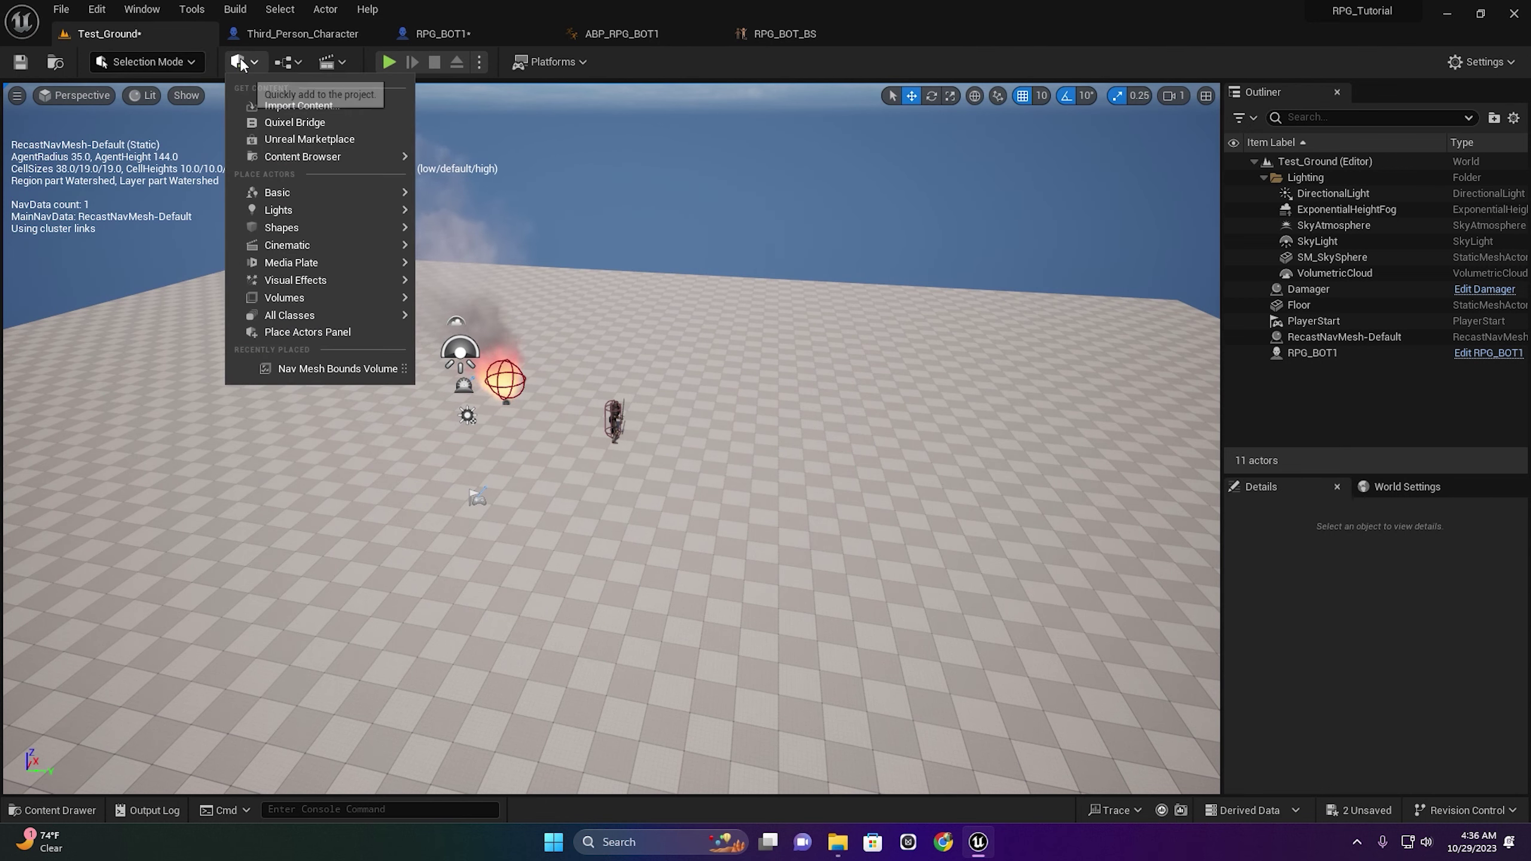
pyautogui.moveTo(283, 227)
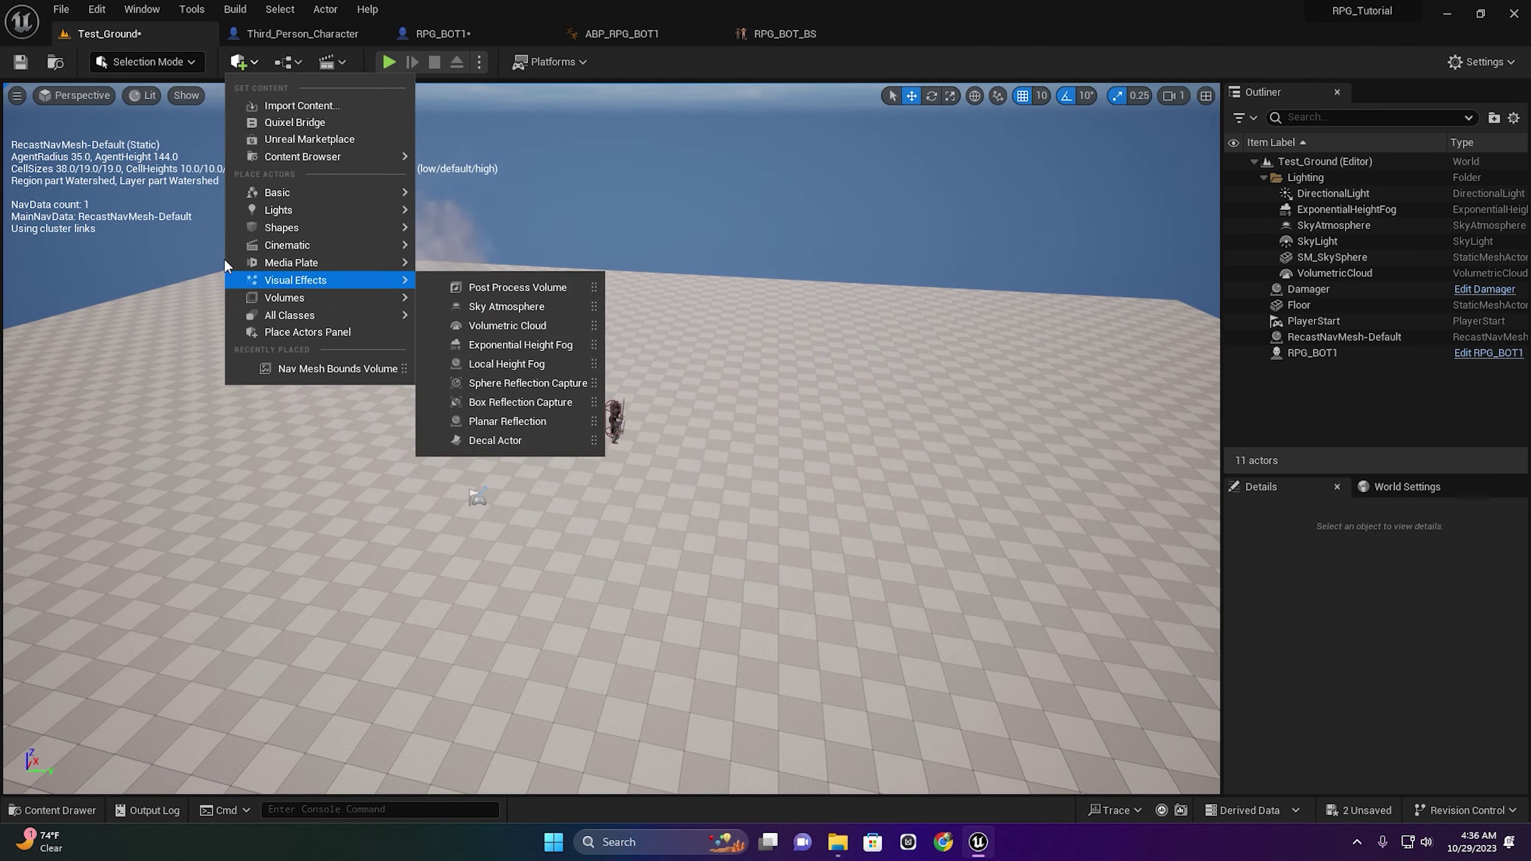
pyautogui.moveTo(298, 156)
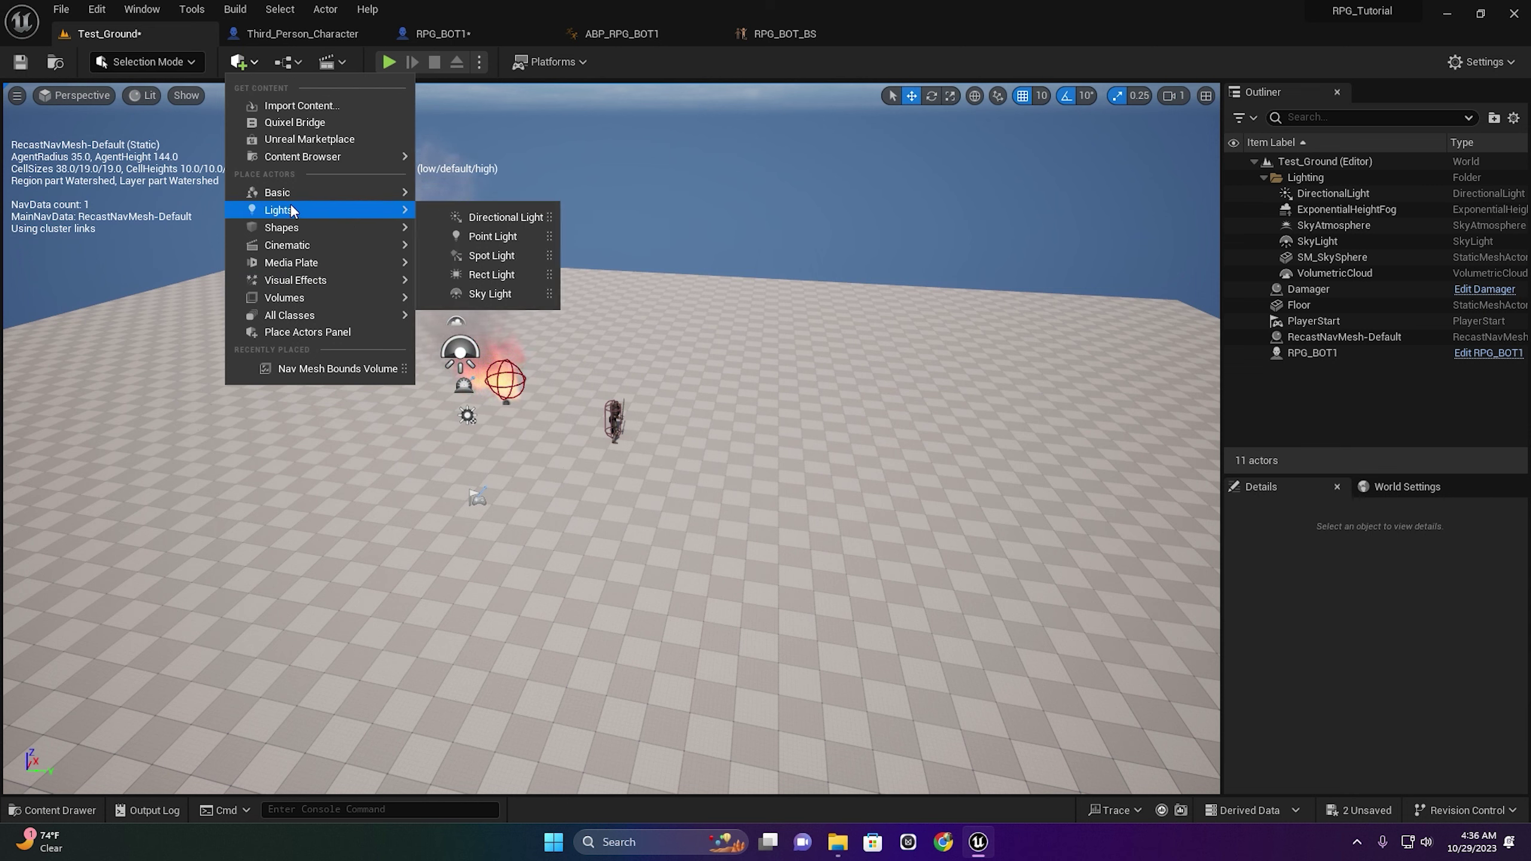
pyautogui.moveTo(295, 191)
pyautogui.moveTo(288, 304)
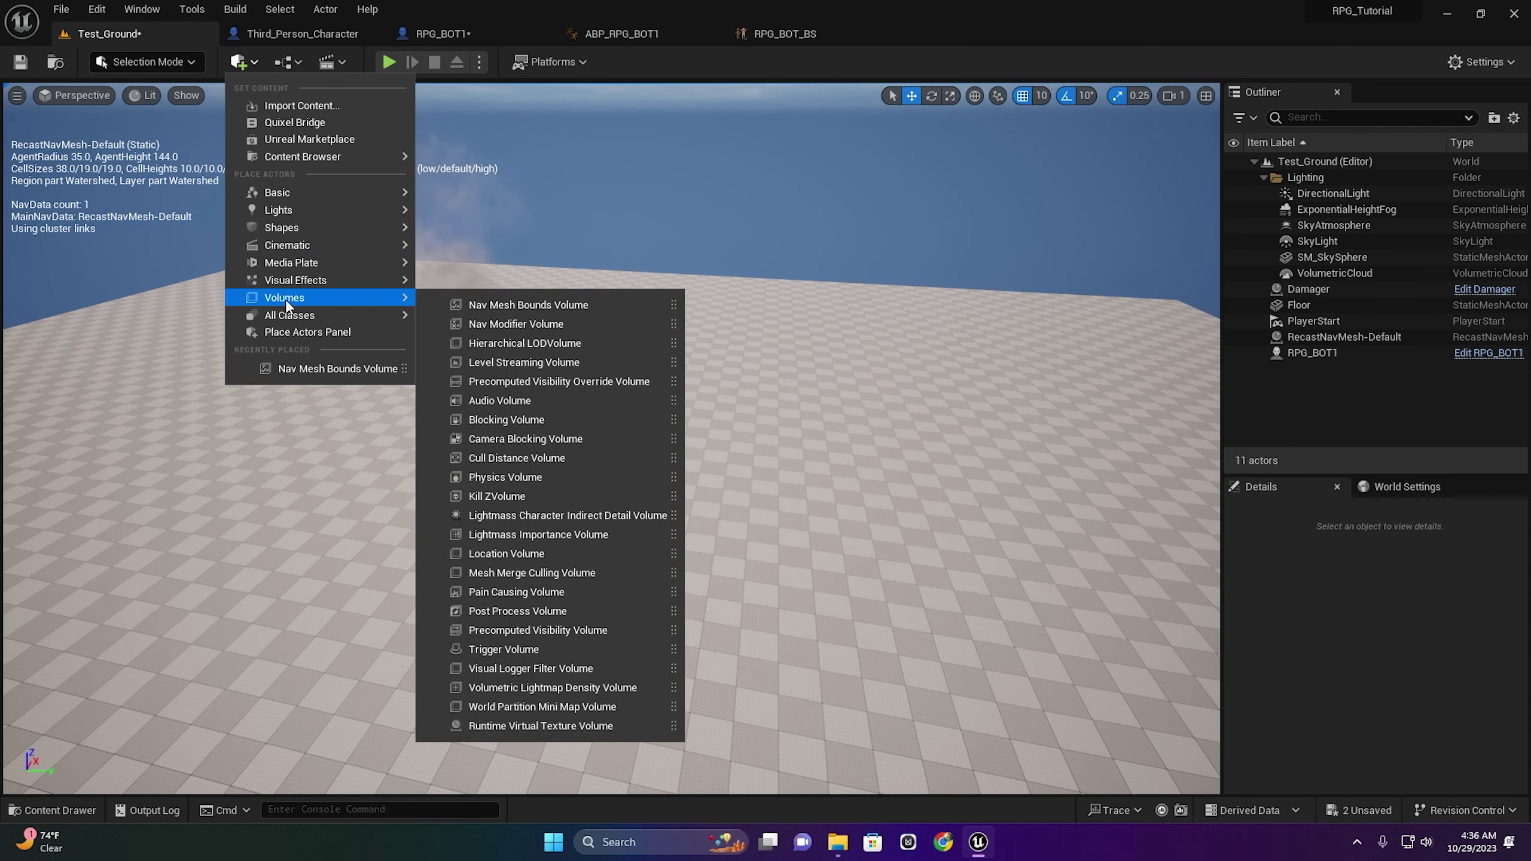
pyautogui.click(598, 304)
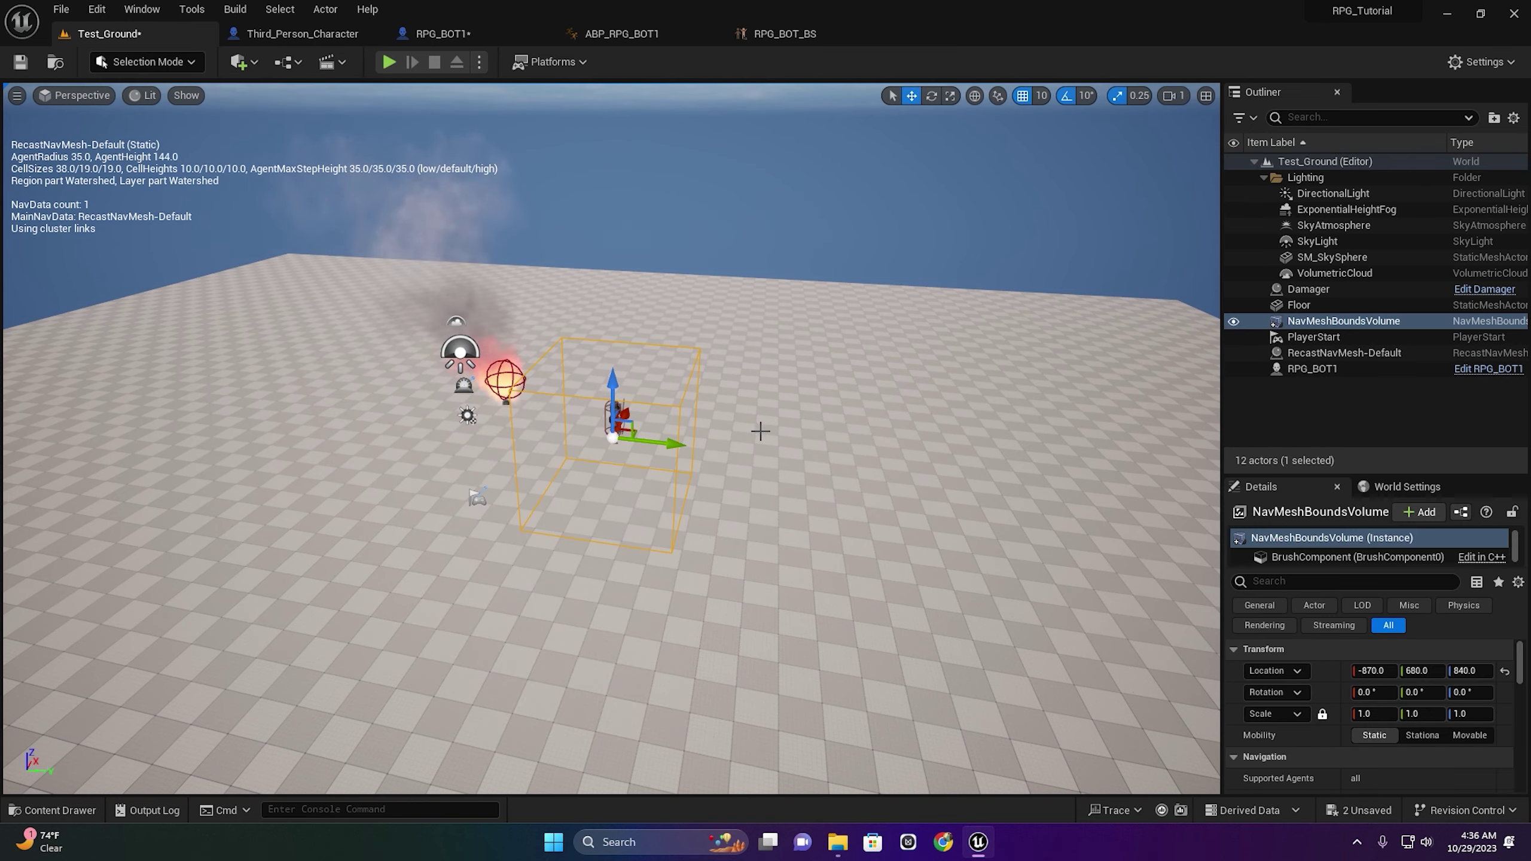
# Drop the volume to the floor, move it to the knight, and scale it into a wide strip.
pyautogui.moveTo(759, 431); pyautogui.dragTo(730, 416, button='right')
pyautogui.press('End')
pyautogui.keyDown('shift'); pyautogui.moveTo(527, 338); pyautogui.dragTo(527, 362); pyautogui.keyUp('shift')
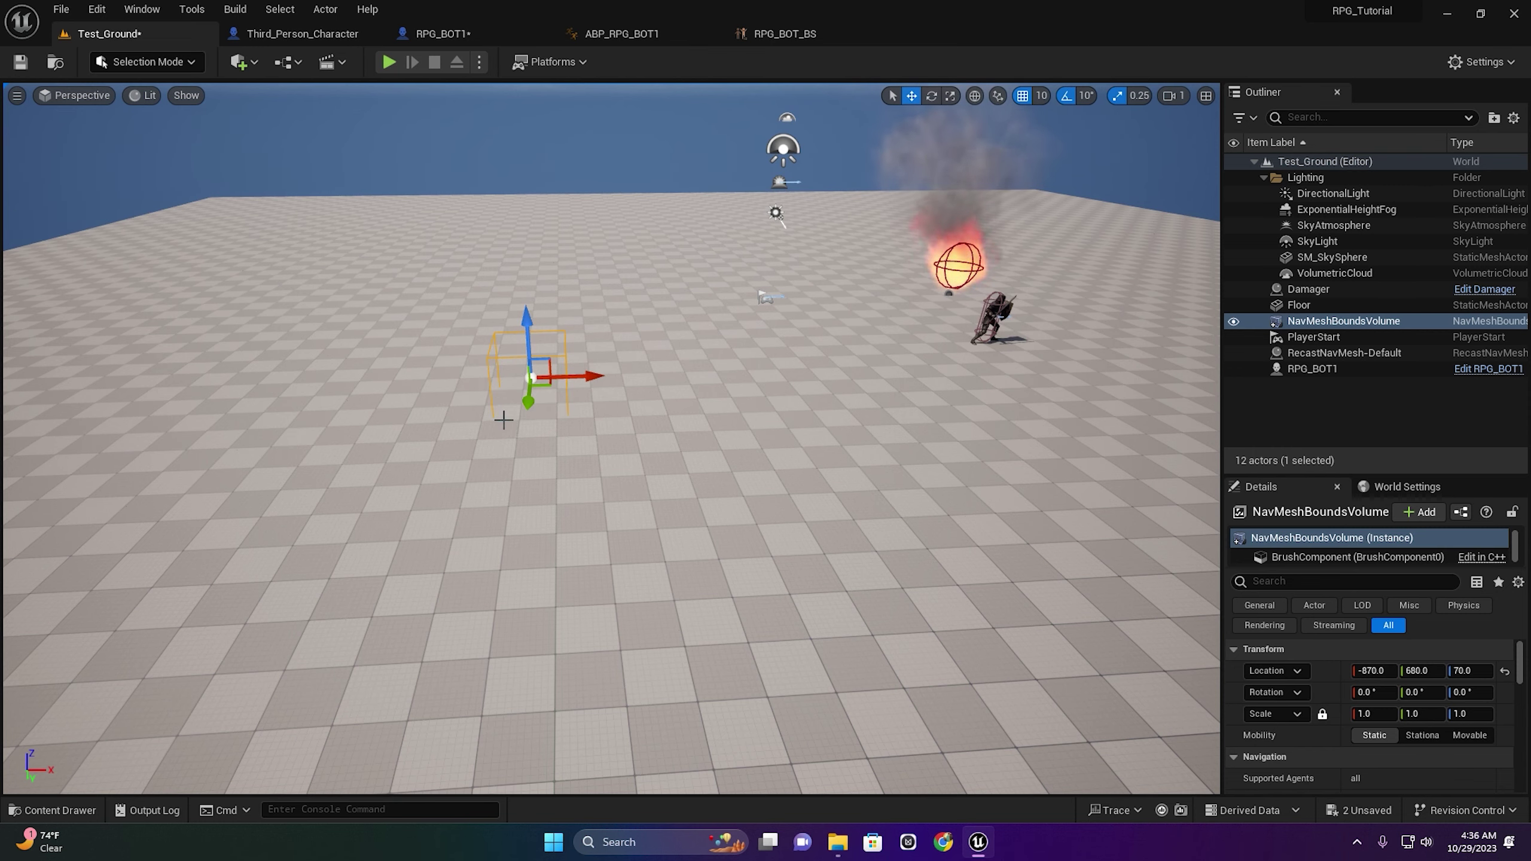
pyautogui.moveTo(586, 376); pyautogui.dragTo(974, 384)
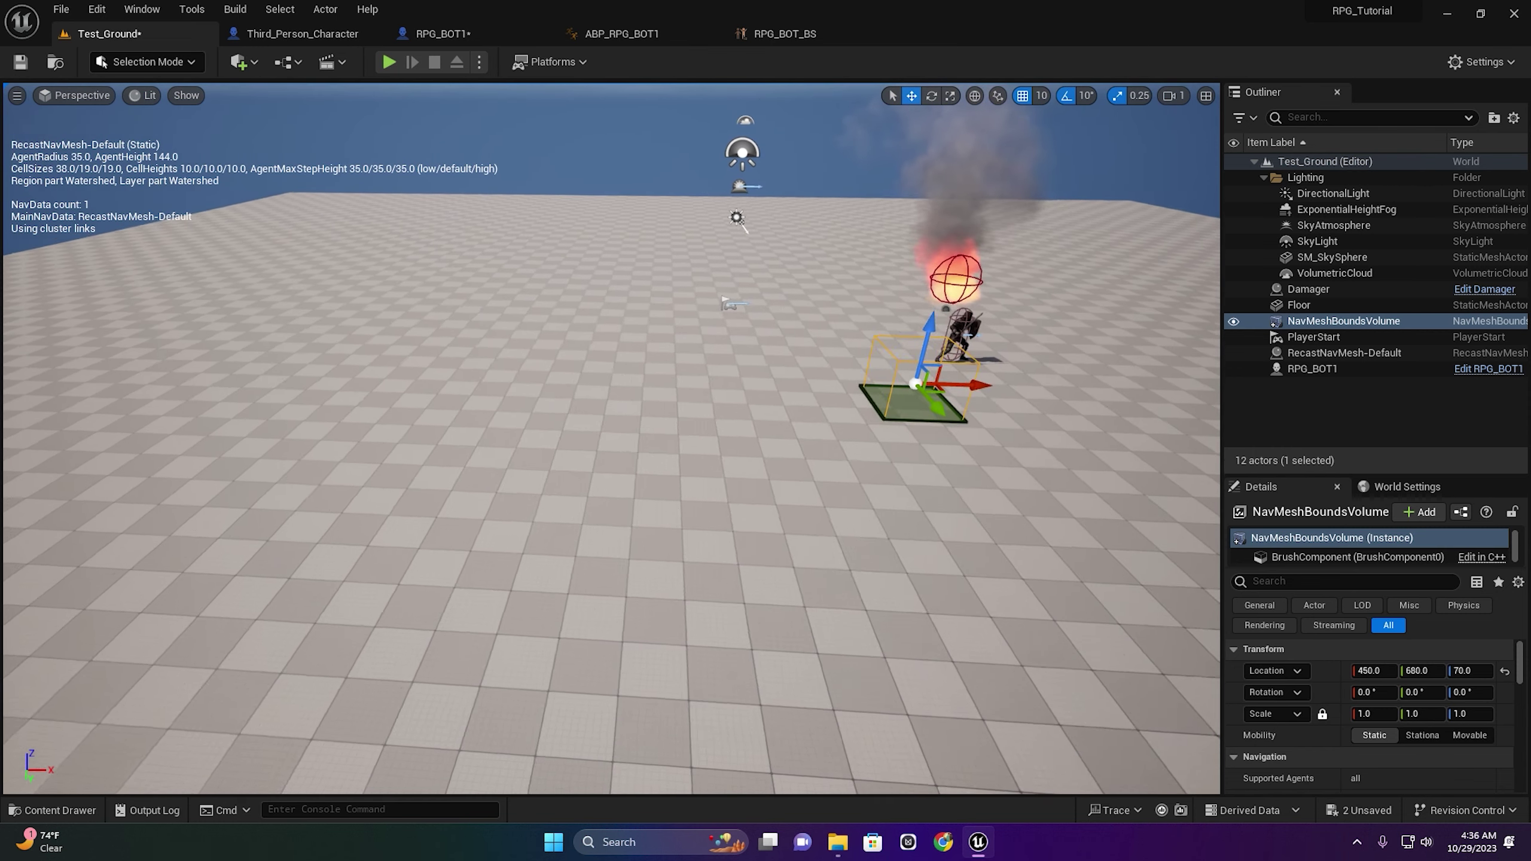
pyautogui.moveTo(723, 392); pyautogui.dragTo(748, 437)
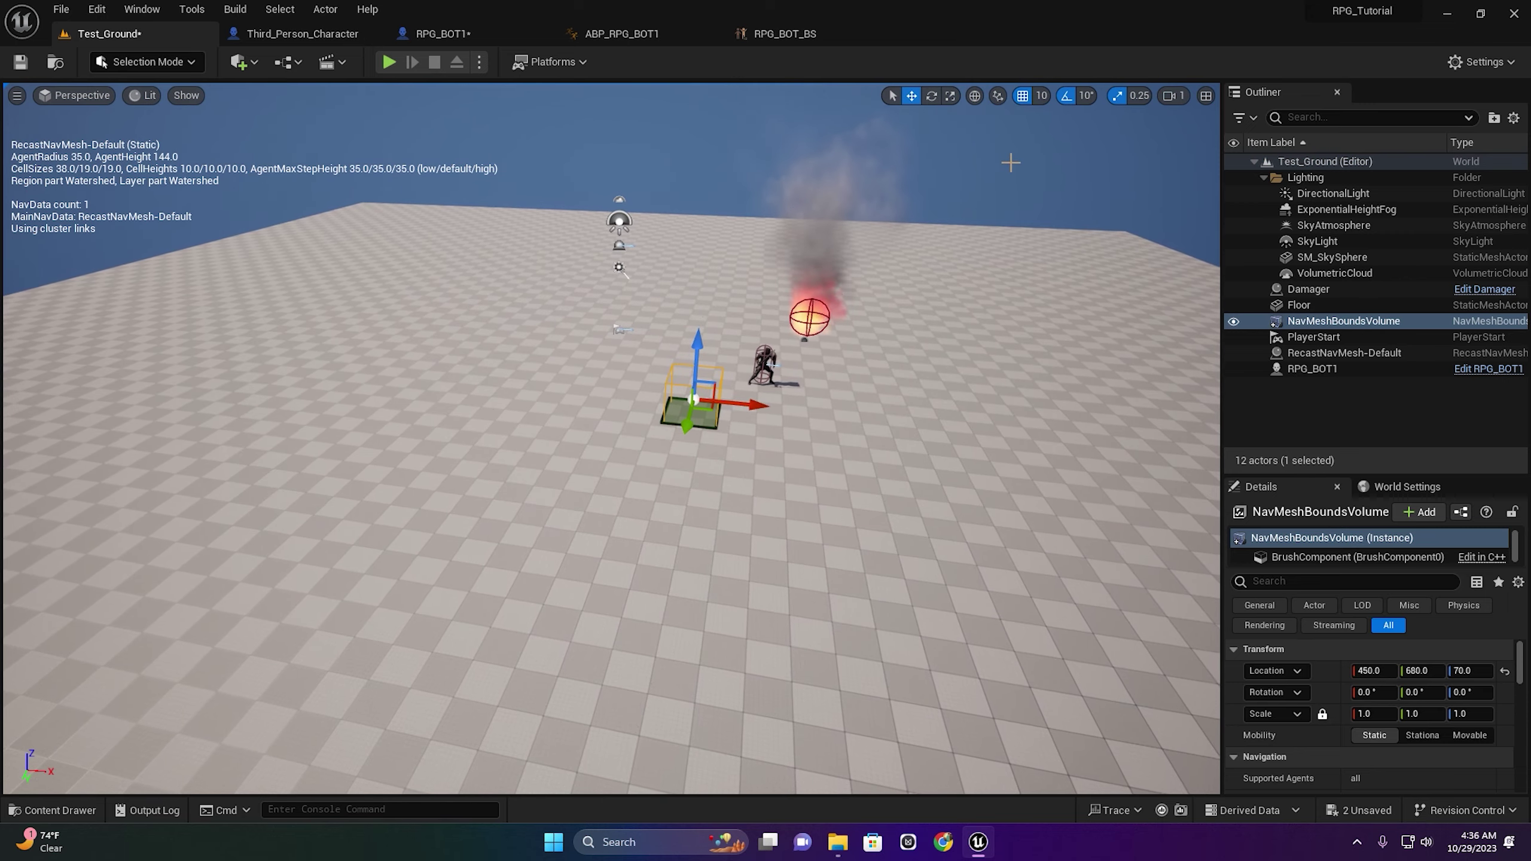
pyautogui.press('r')
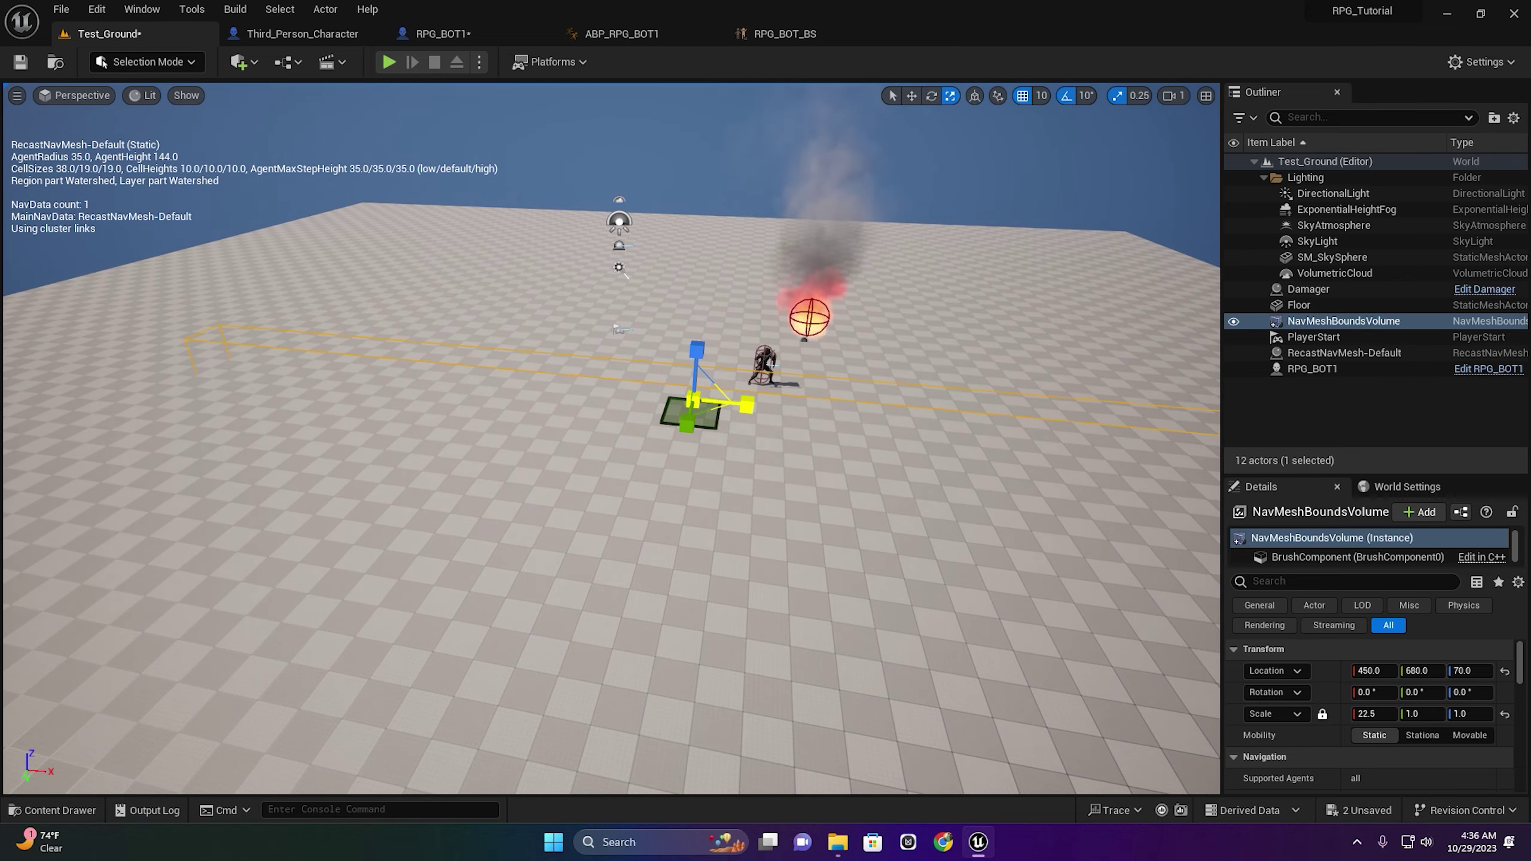
pyautogui.moveTo(687, 425); pyautogui.dragTo(649, 380)
# Run a Play-in-Editor test of the level, then stop it with Esc.
pyautogui.click(388, 62)
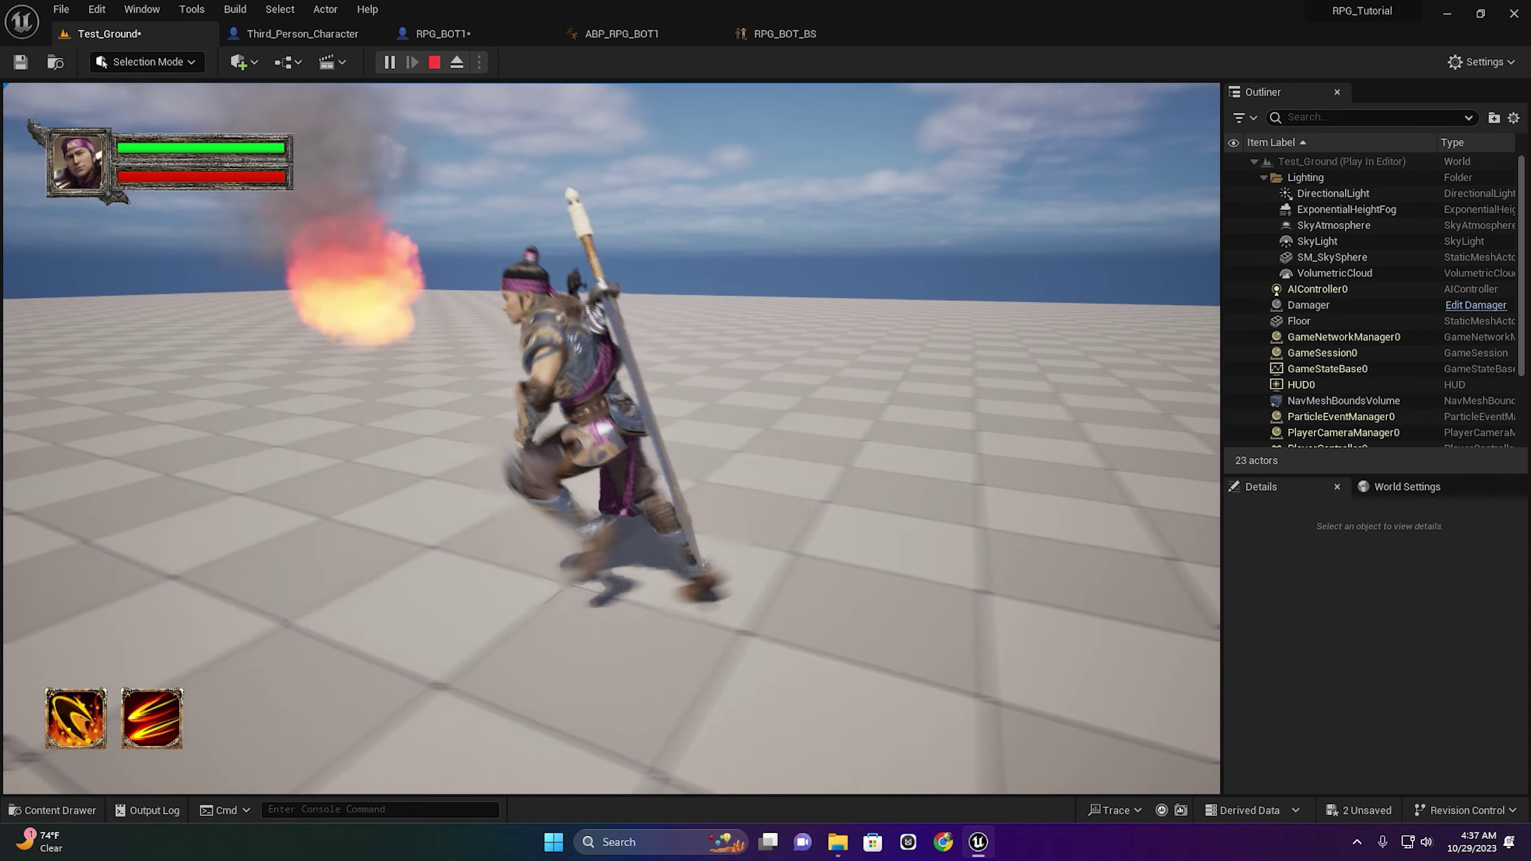
pyautogui.press('Escape')
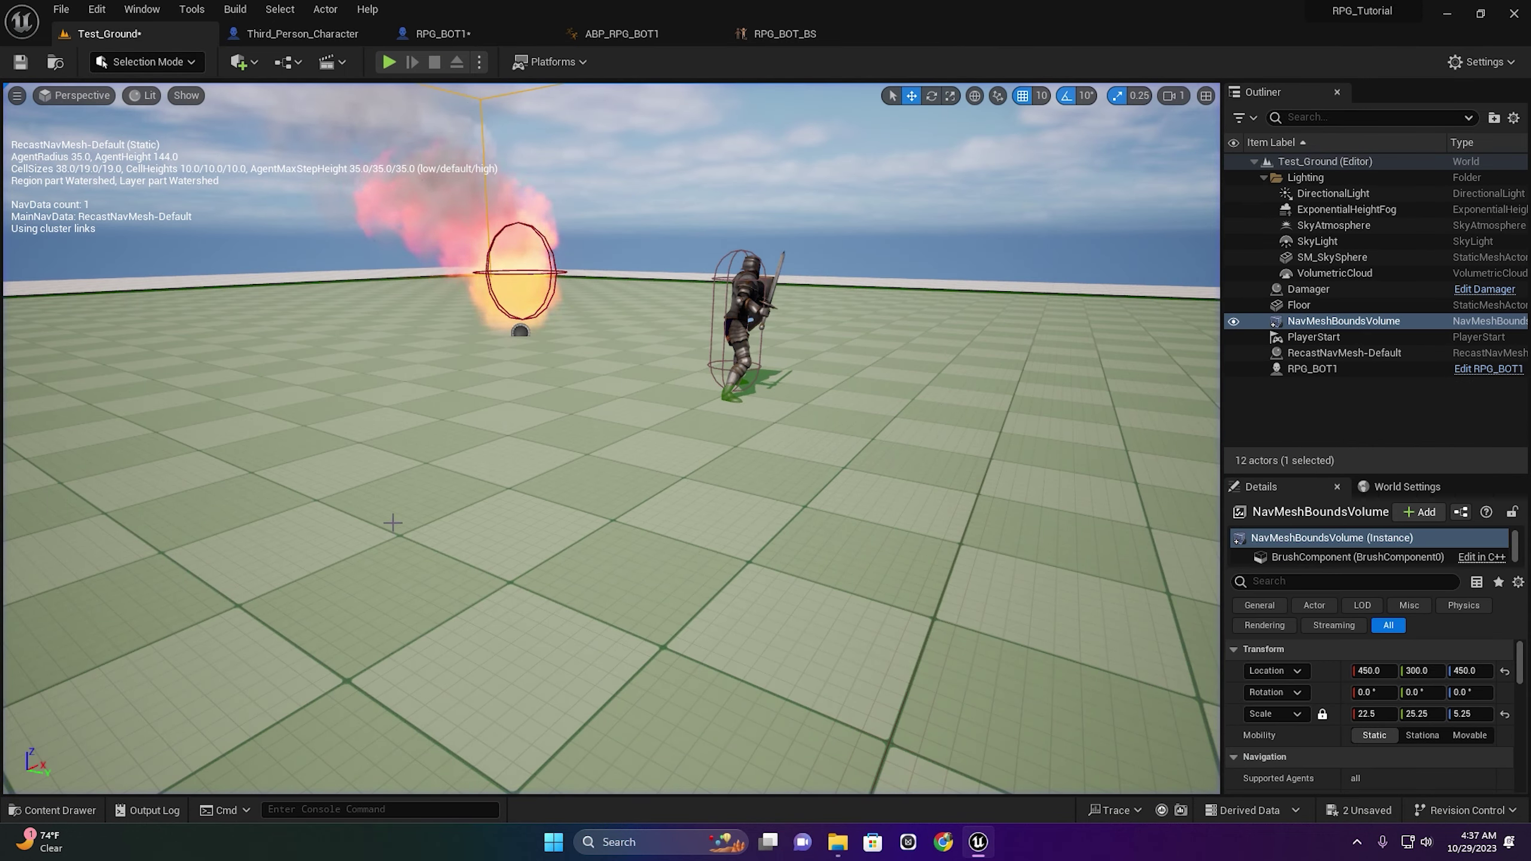
# In RPG_BOT1's Event Graph, bring Get World Location into view, then run and close a standalone preview.
pyautogui.click(429, 33)
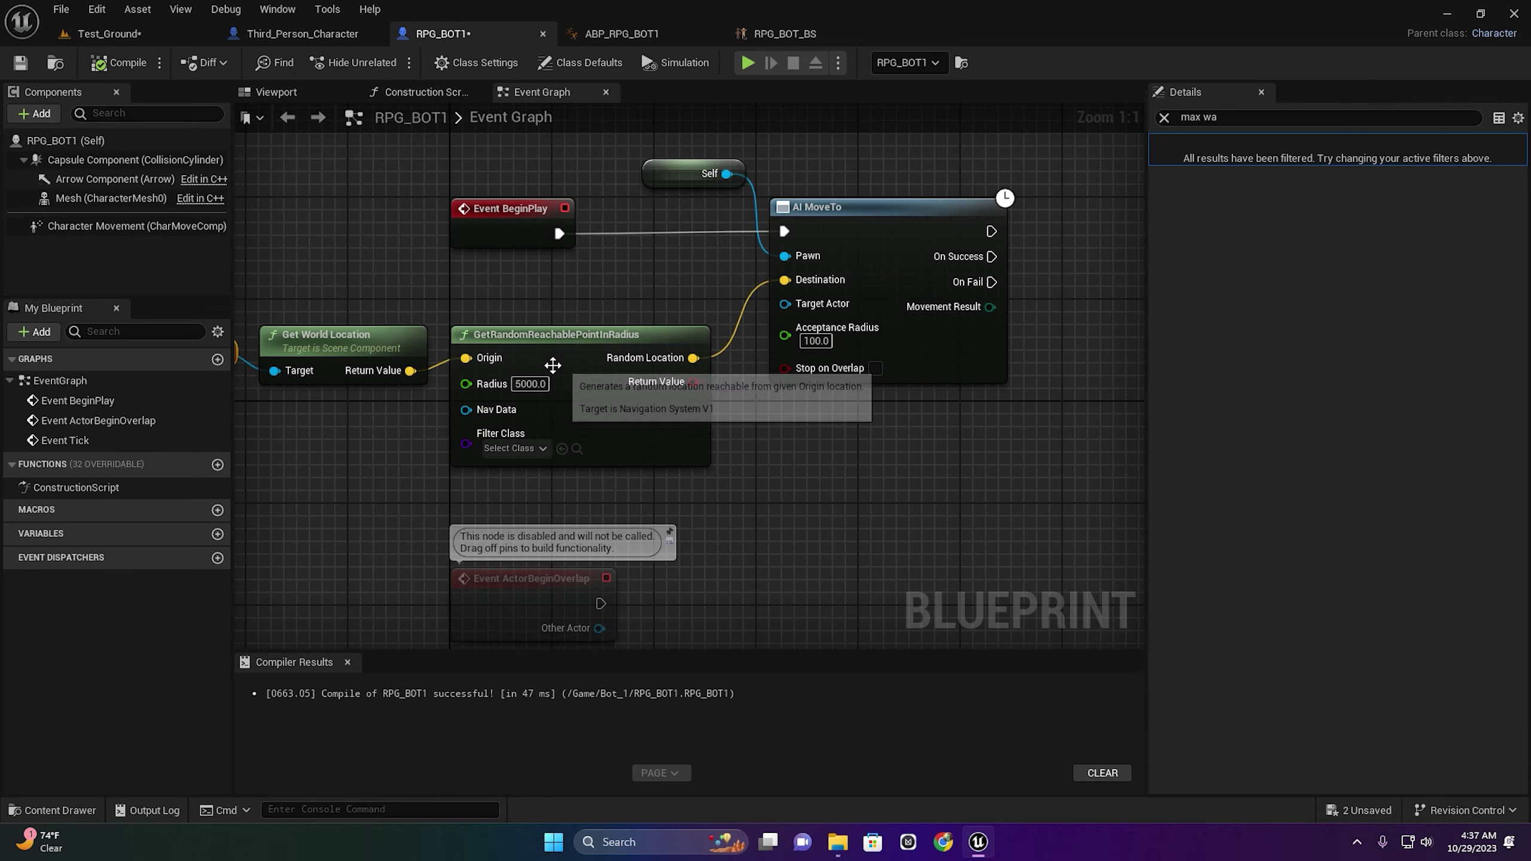
pyautogui.scroll(-4, 581, 382)
pyautogui.scroll(1, 603, 373)
pyautogui.scroll(1, 573, 344)
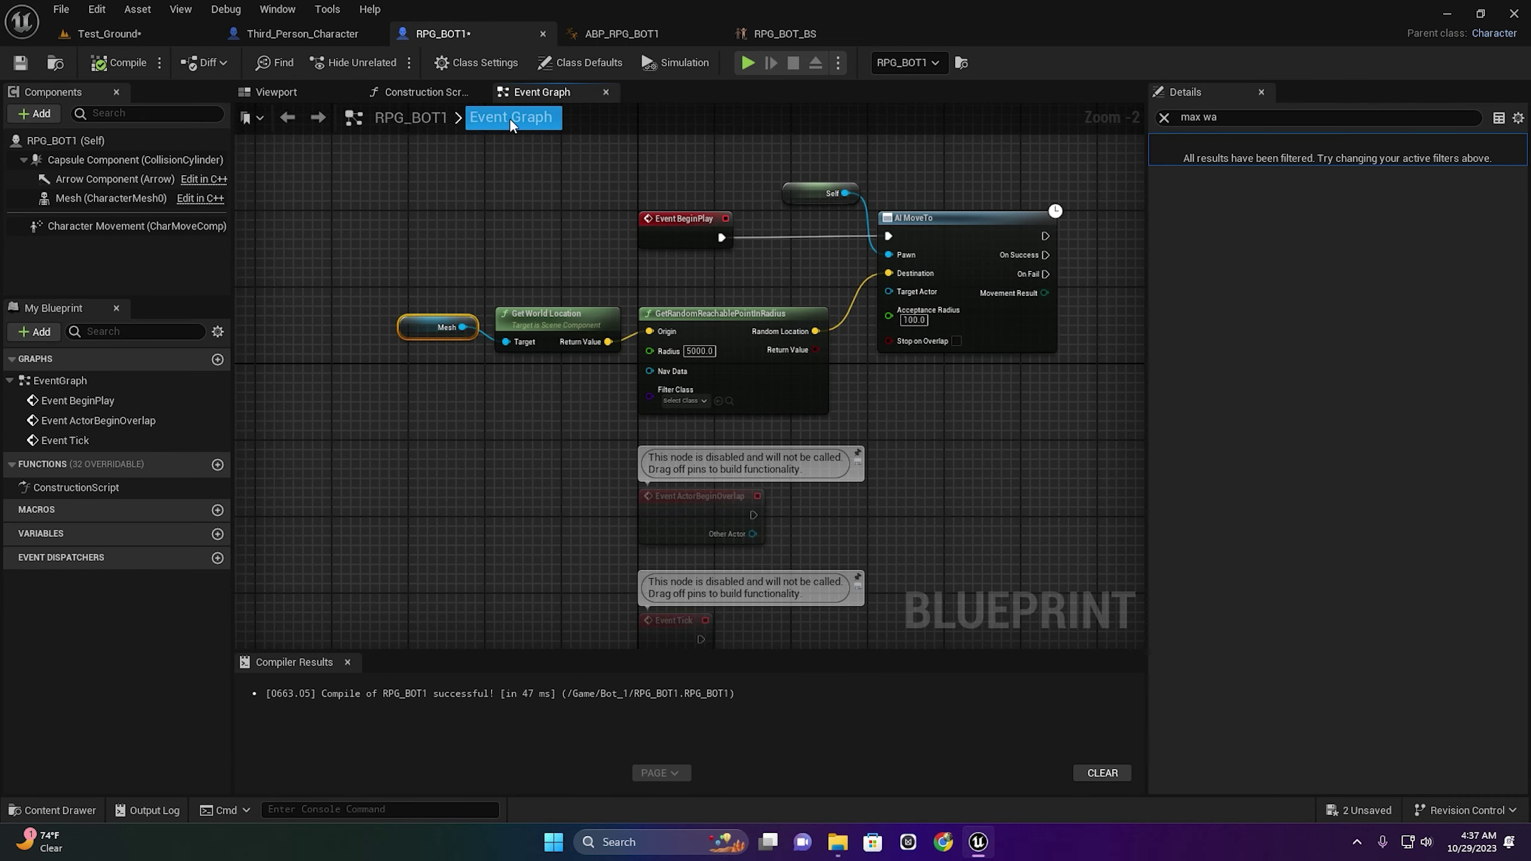
pyautogui.moveTo(565, 257)
pyautogui.mouseDown(button='right')
pyautogui.moveTo(480, 350)
pyautogui.moveTo(476, 398)
pyautogui.moveTo(461, 358)
pyautogui.mouseUp(button='right')
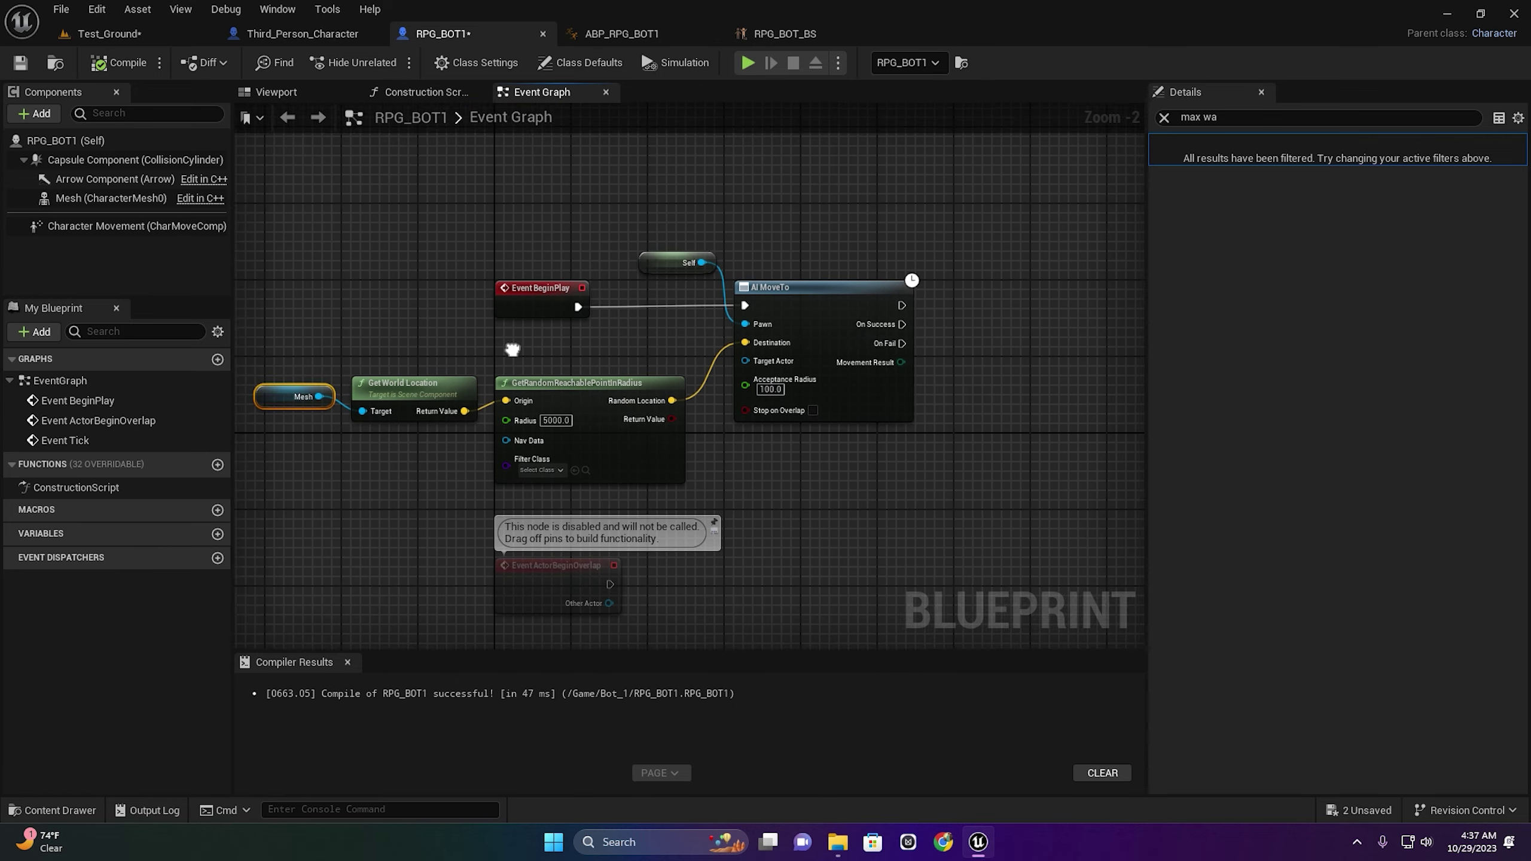
pyautogui.scroll(2, 733, 436)
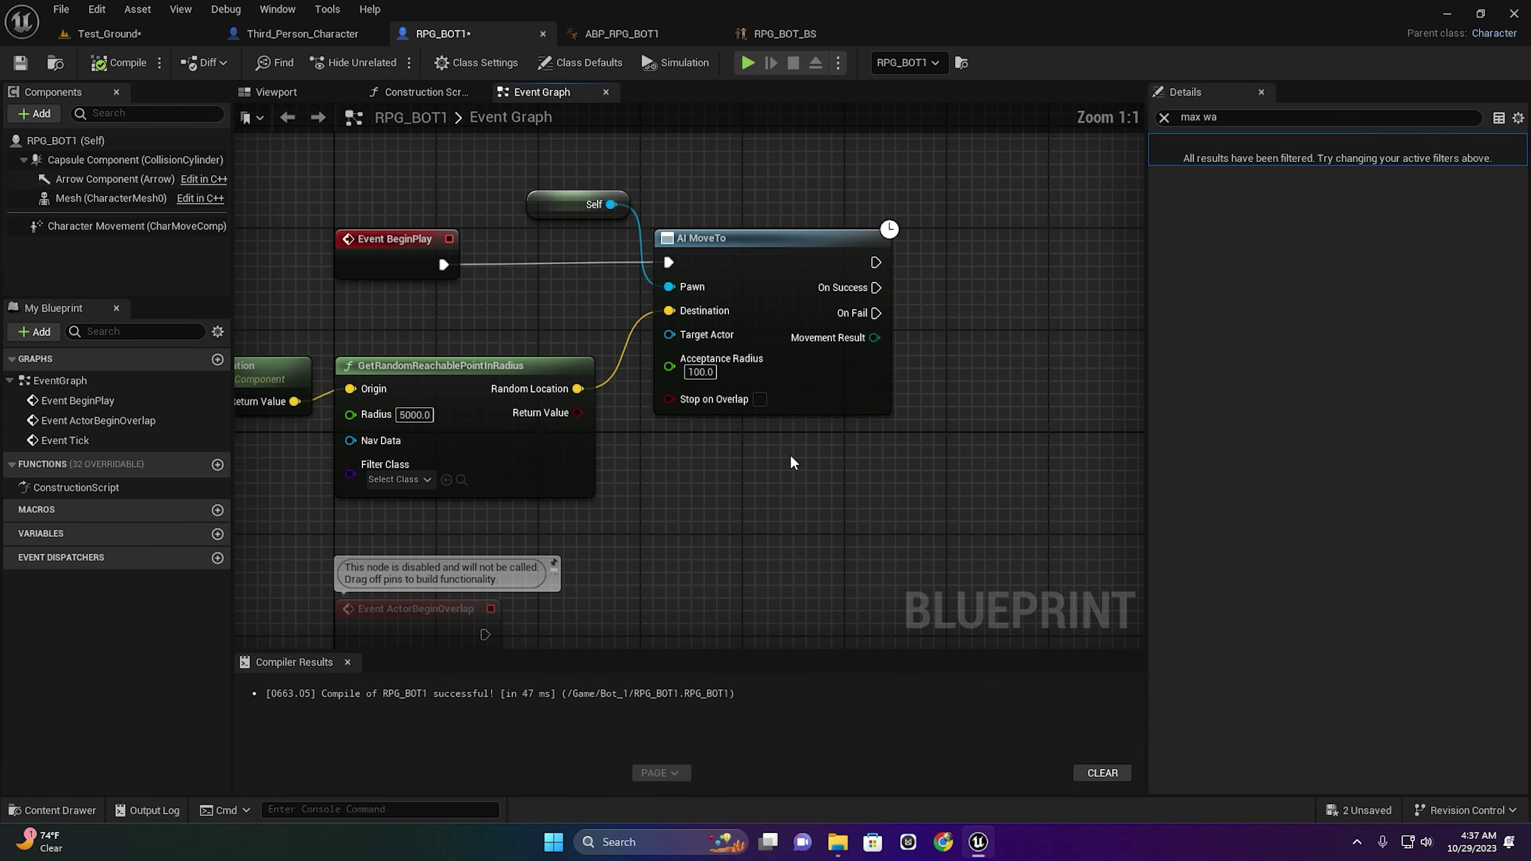
pyautogui.moveTo(644, 433); pyautogui.dragTo(796, 399, button='right')
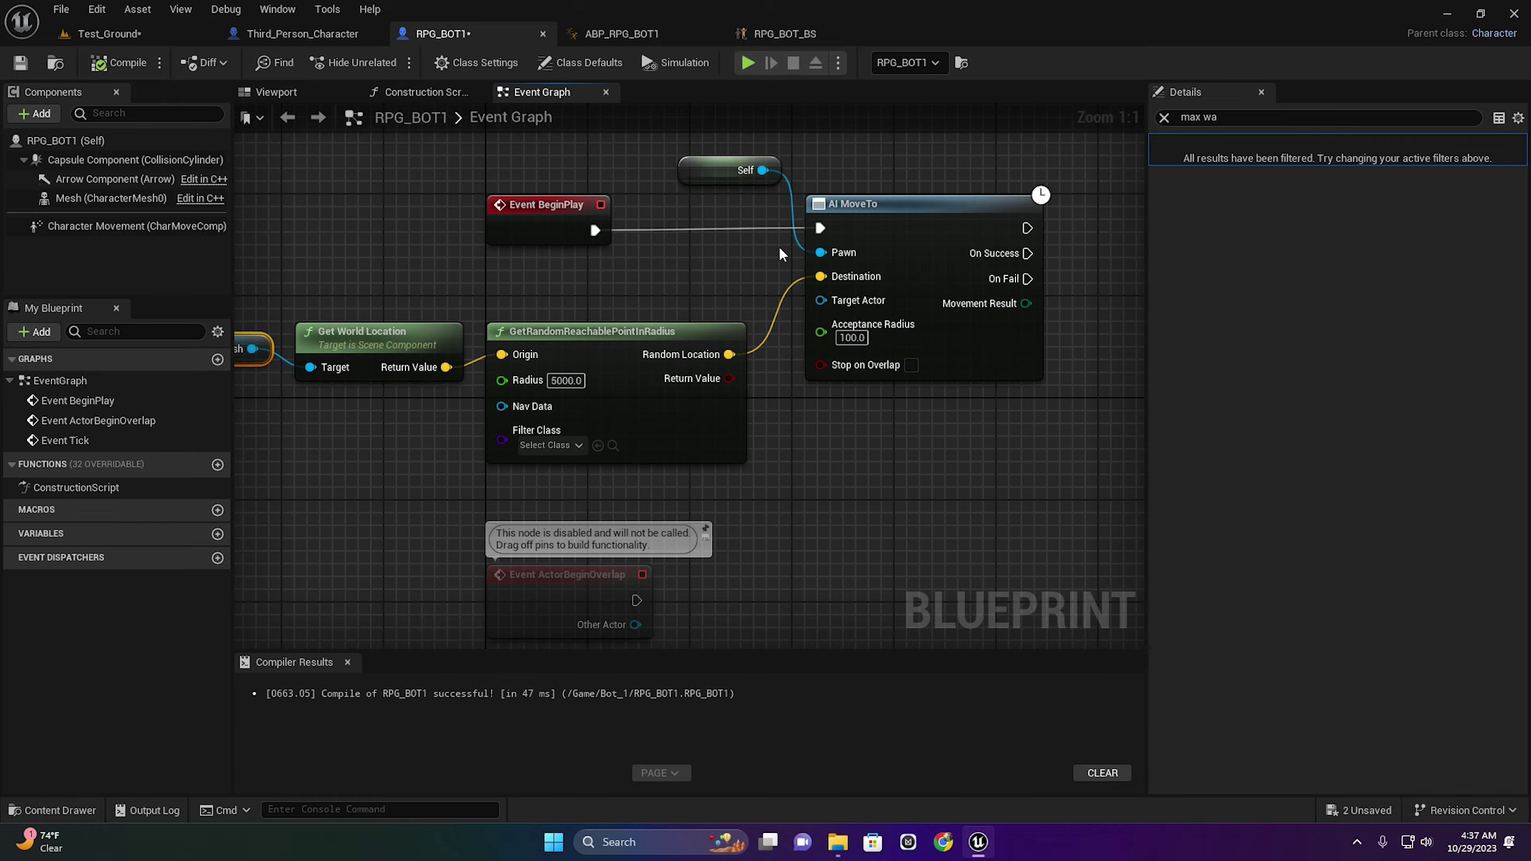
pyautogui.click(748, 63)
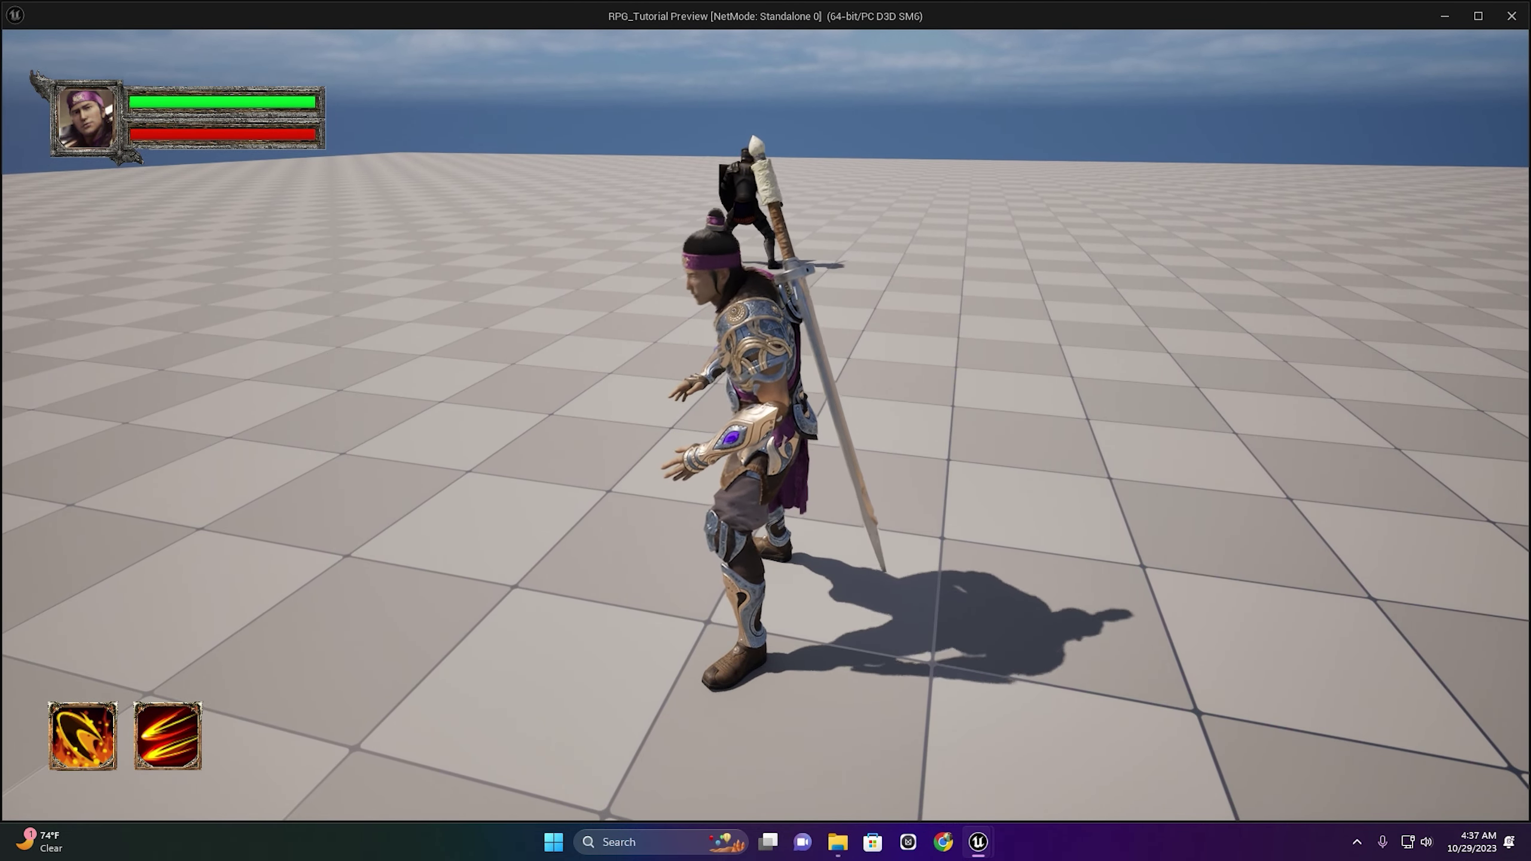
pyautogui.press('Escape')
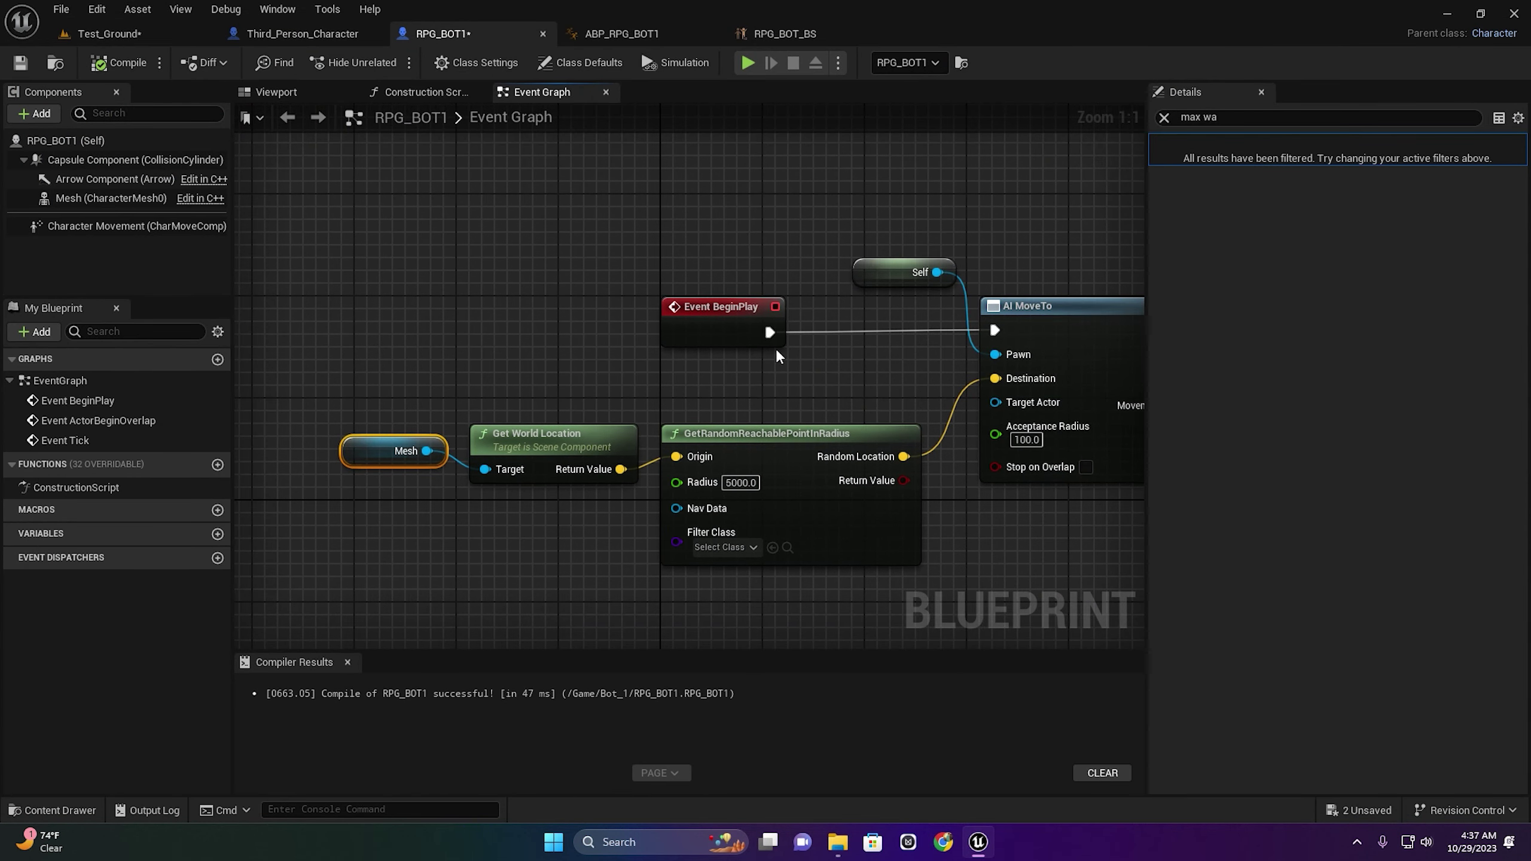
# Place the Character Movement component in the graph near AI MoveTo, discarding a stray Max Walk Speed getter.
pyautogui.moveTo(776, 356); pyautogui.dragTo(693, 373, button='right')
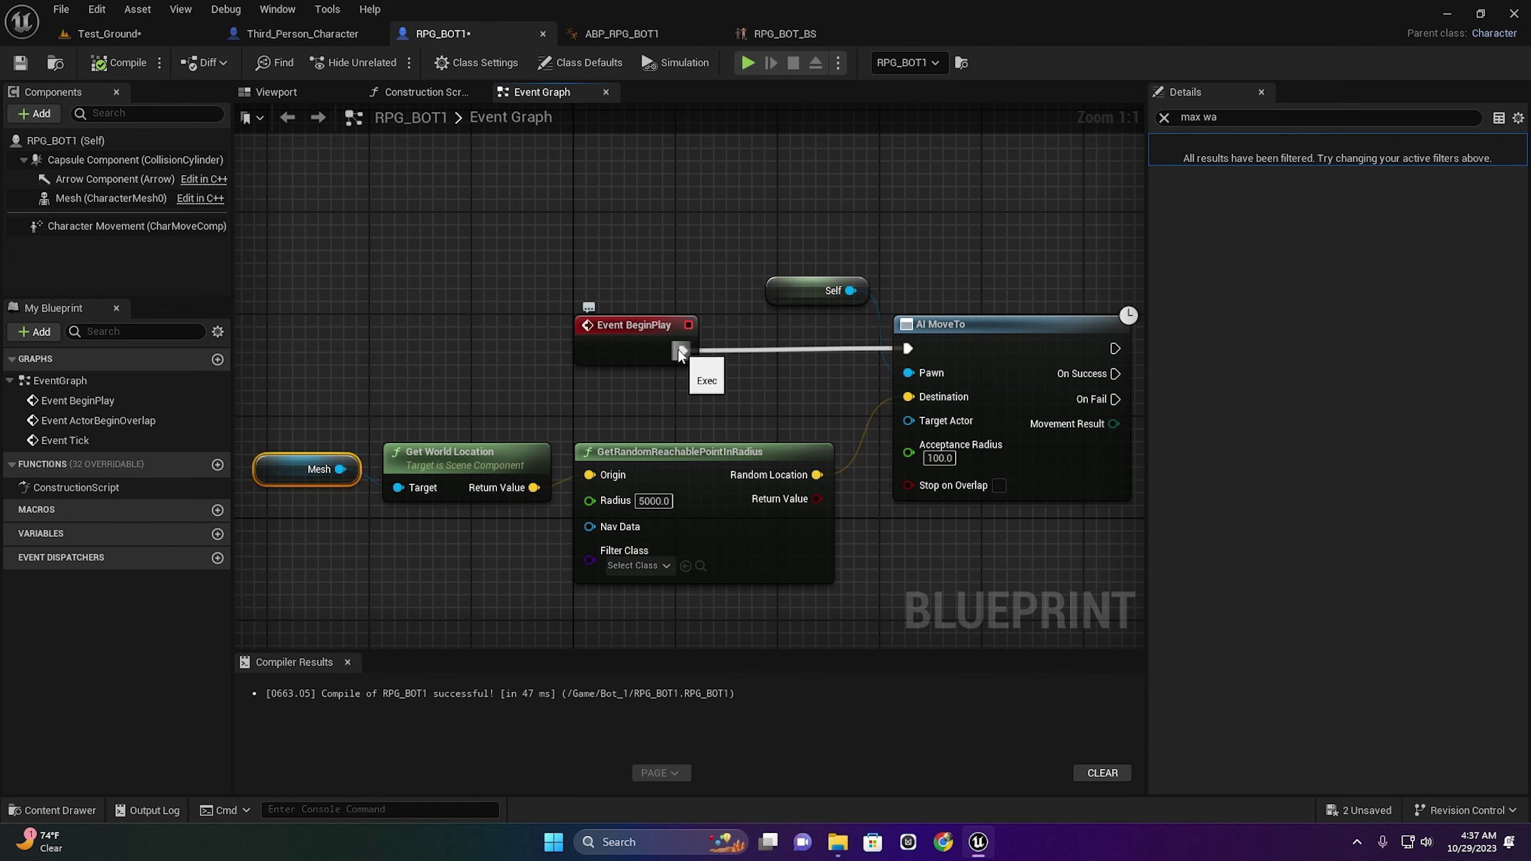
pyautogui.moveTo(680, 354); pyautogui.dragTo(648, 355, button='right')
pyautogui.moveTo(104, 226)
pyautogui.mouseDown()
pyautogui.moveTo(623, 395)
pyautogui.moveTo(768, 336)
pyautogui.mouseUp()
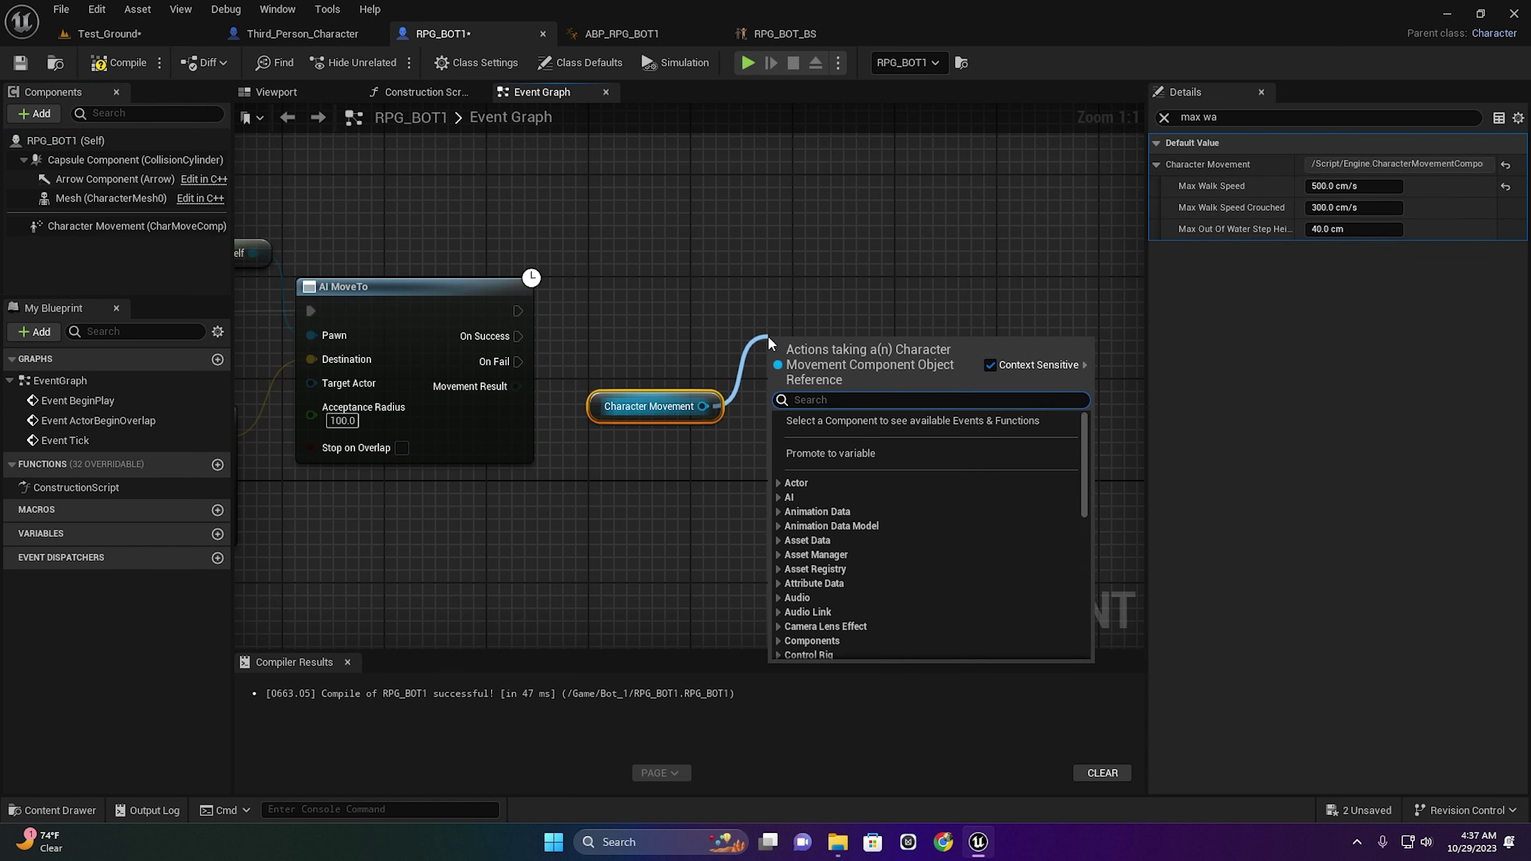
pyautogui.write('max wa')
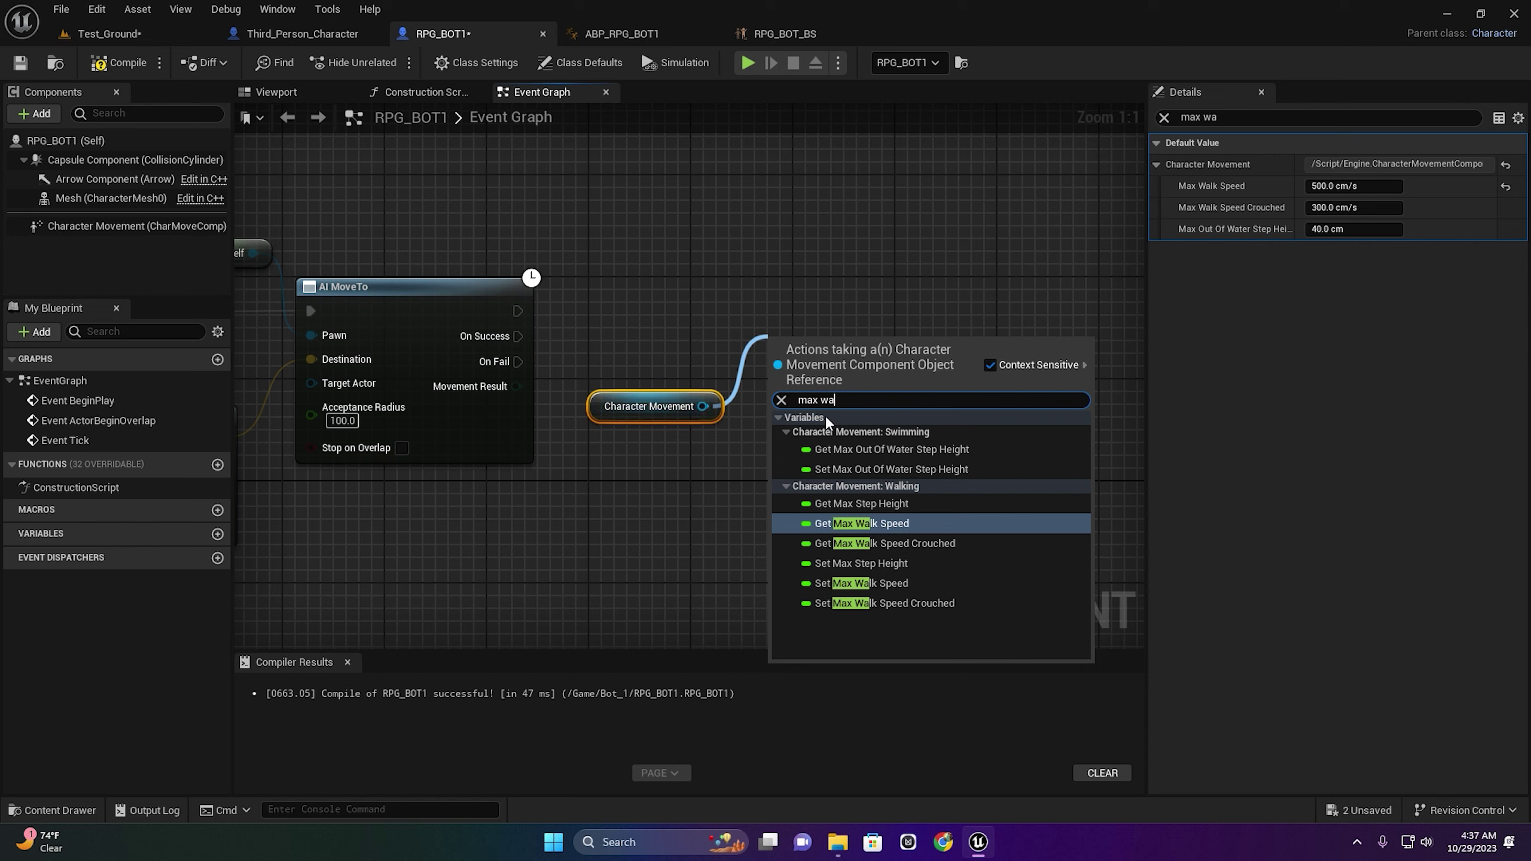
pyautogui.click(885, 523)
pyautogui.press('Delete')
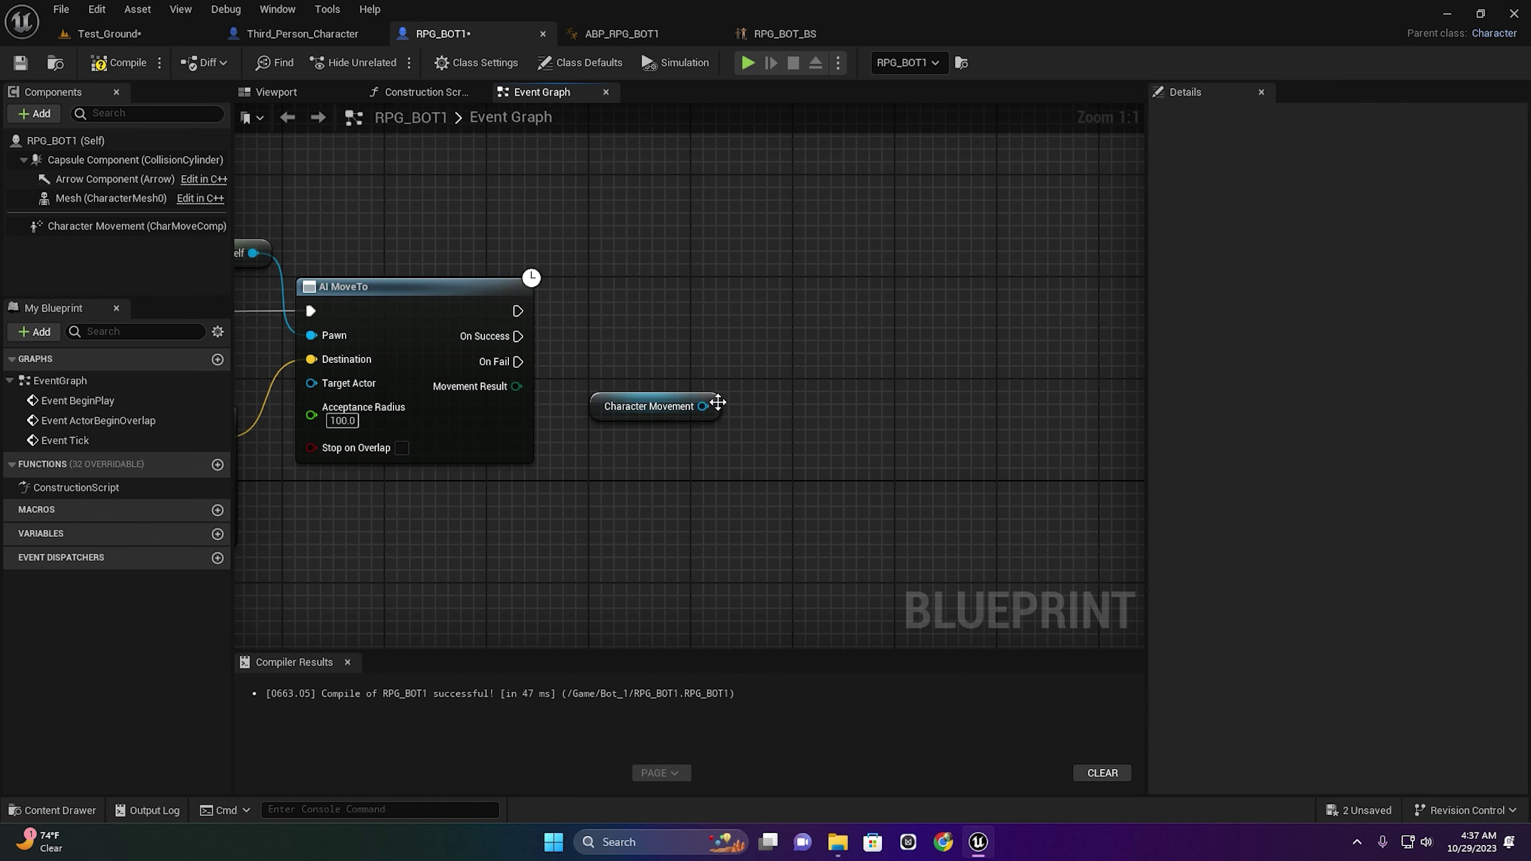
# Add a SET Max Walk Speed node from Character Movement with value 200.
pyautogui.moveTo(703, 406); pyautogui.dragTo(754, 329)
pyautogui.write('set max wa')
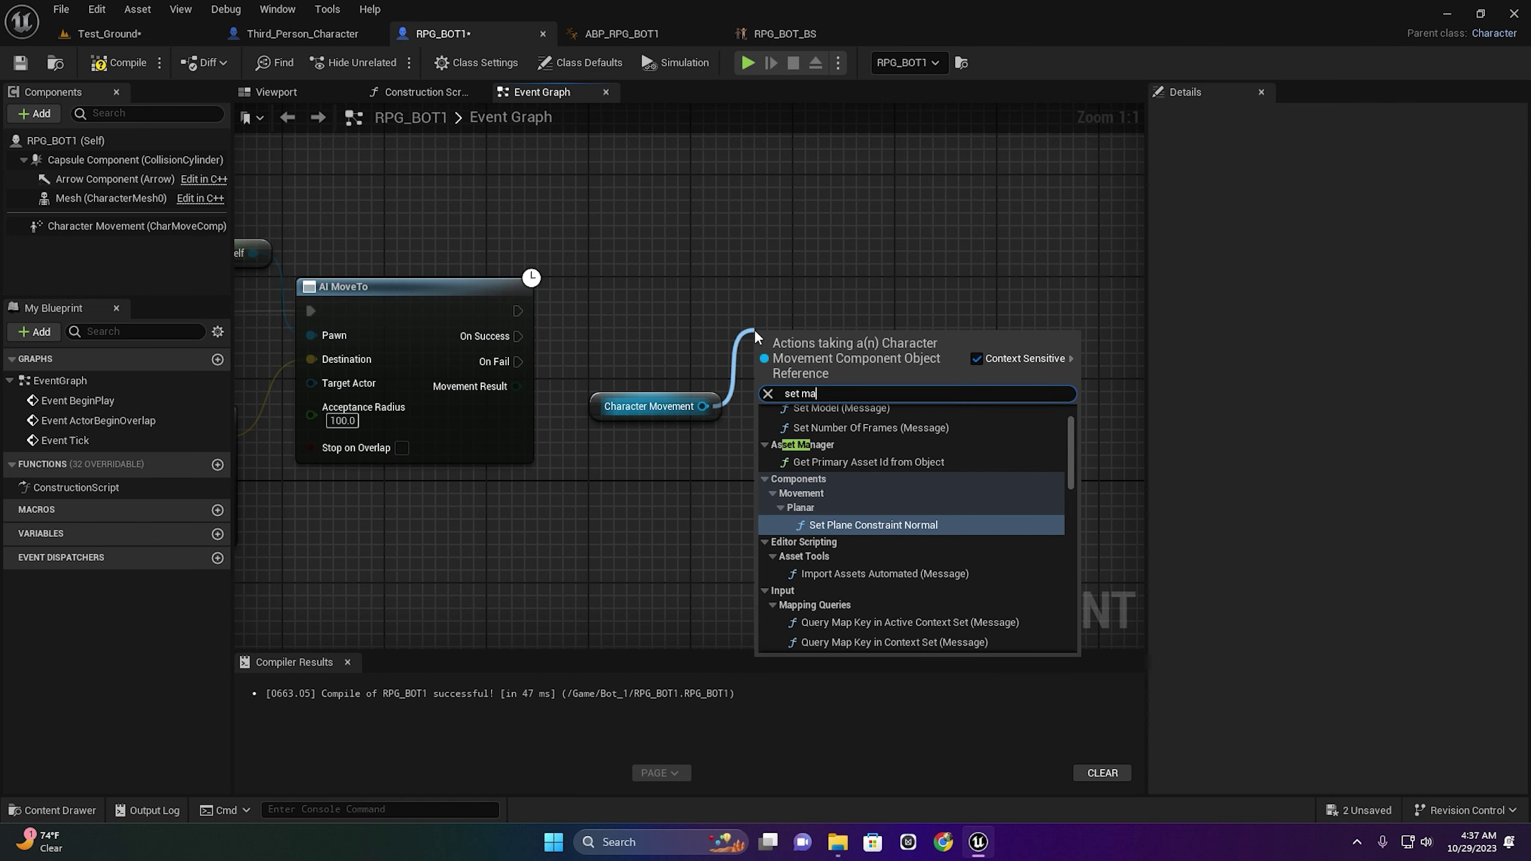
pyautogui.click(866, 497)
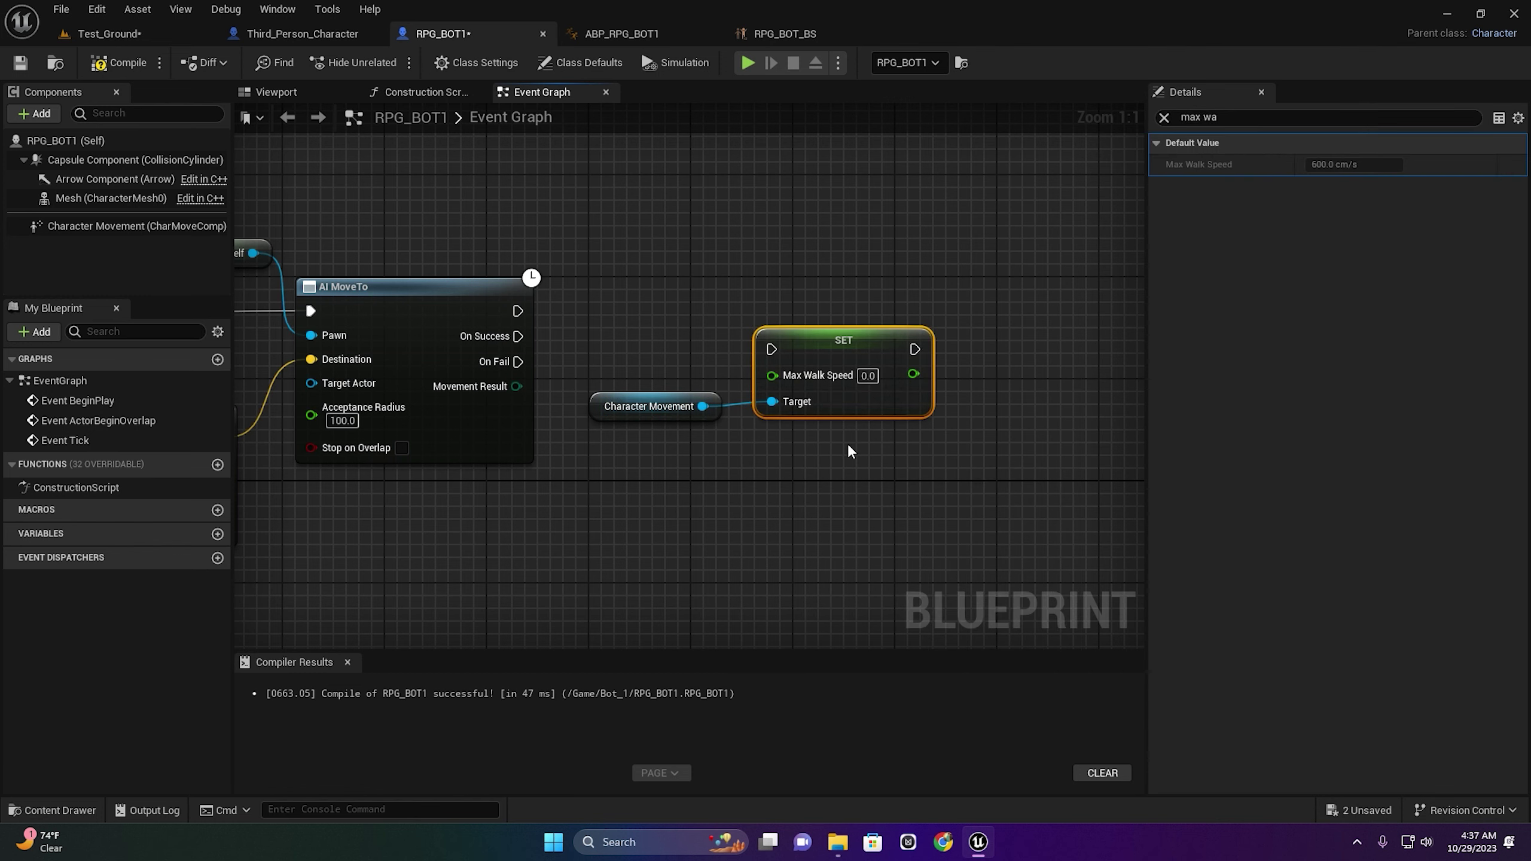
pyautogui.click(863, 375)
pyautogui.write('200')
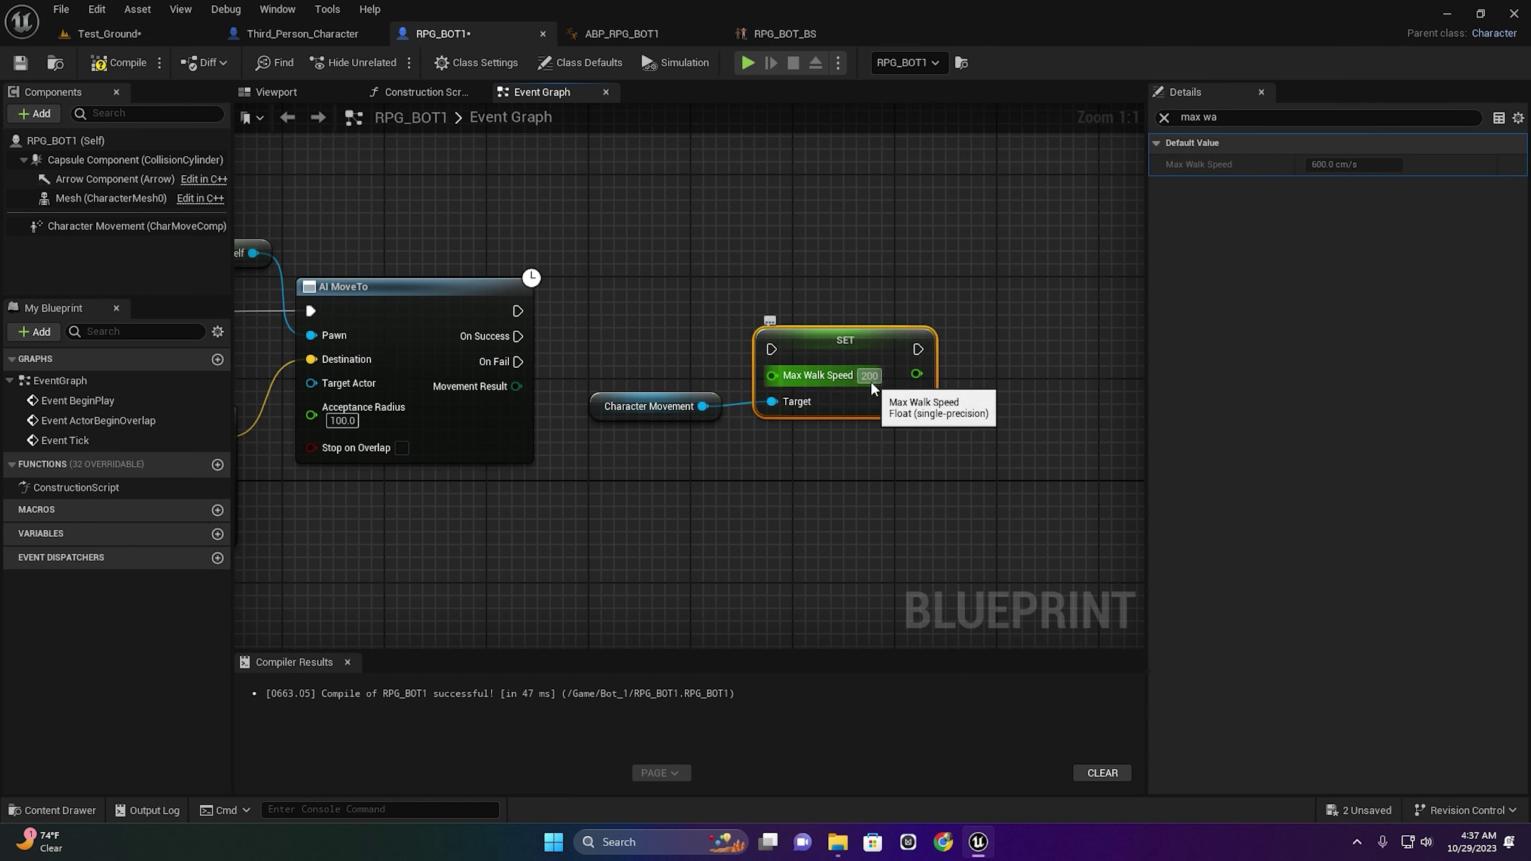
pyautogui.press('Return')
# Move the Character Movement and SET Max Walk Speed nodes next to Event BeginPlay.
pyautogui.moveTo(518, 310)
pyautogui.mouseDown()
pyautogui.moveTo(770, 343)
pyautogui.moveTo(773, 290)
pyautogui.mouseUp()
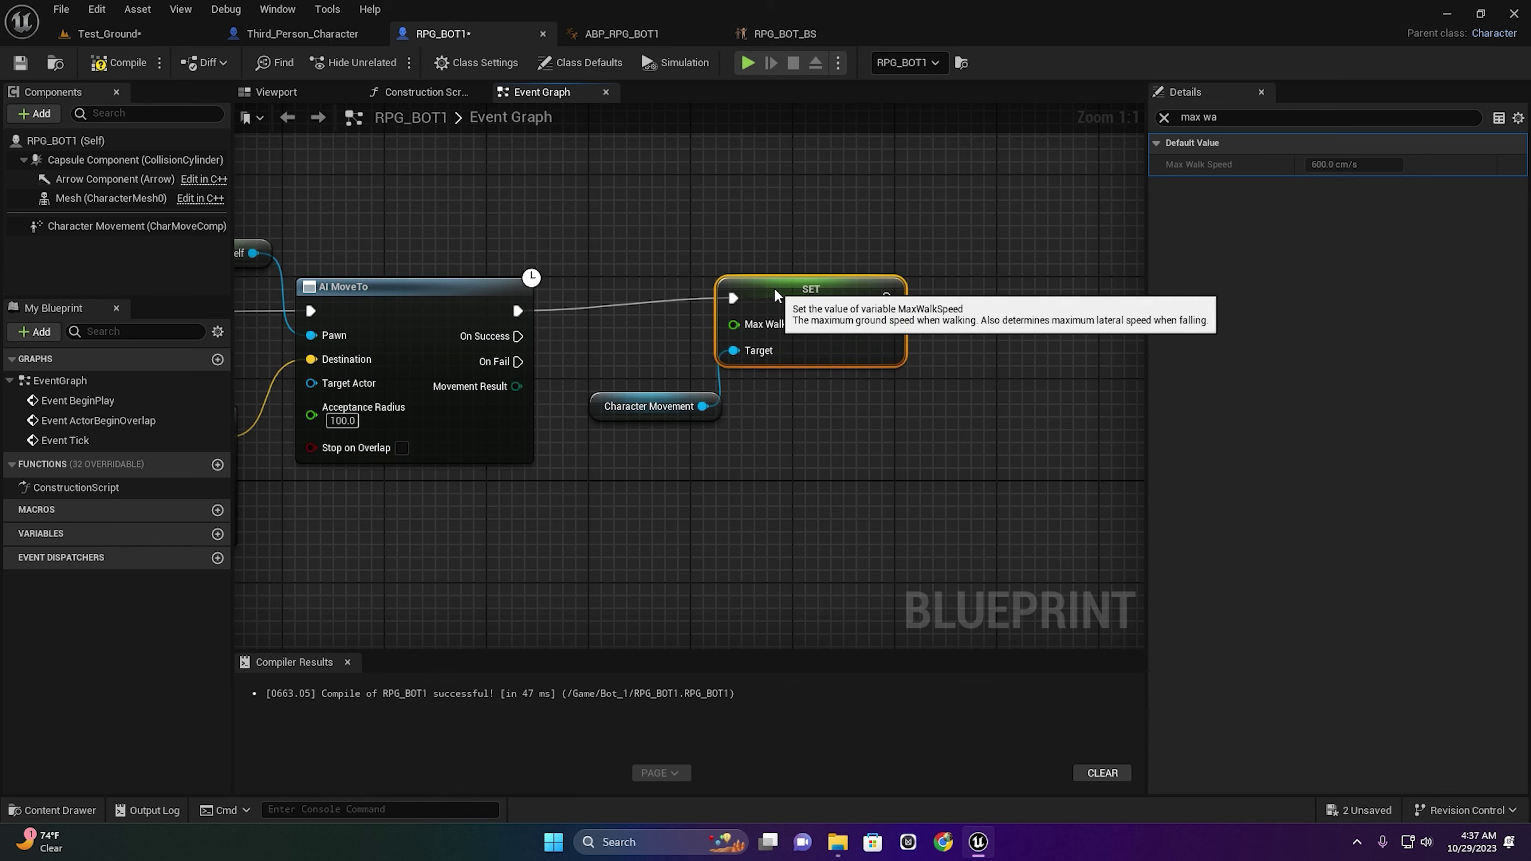
pyautogui.moveTo(642, 416); pyautogui.dragTo(613, 403)
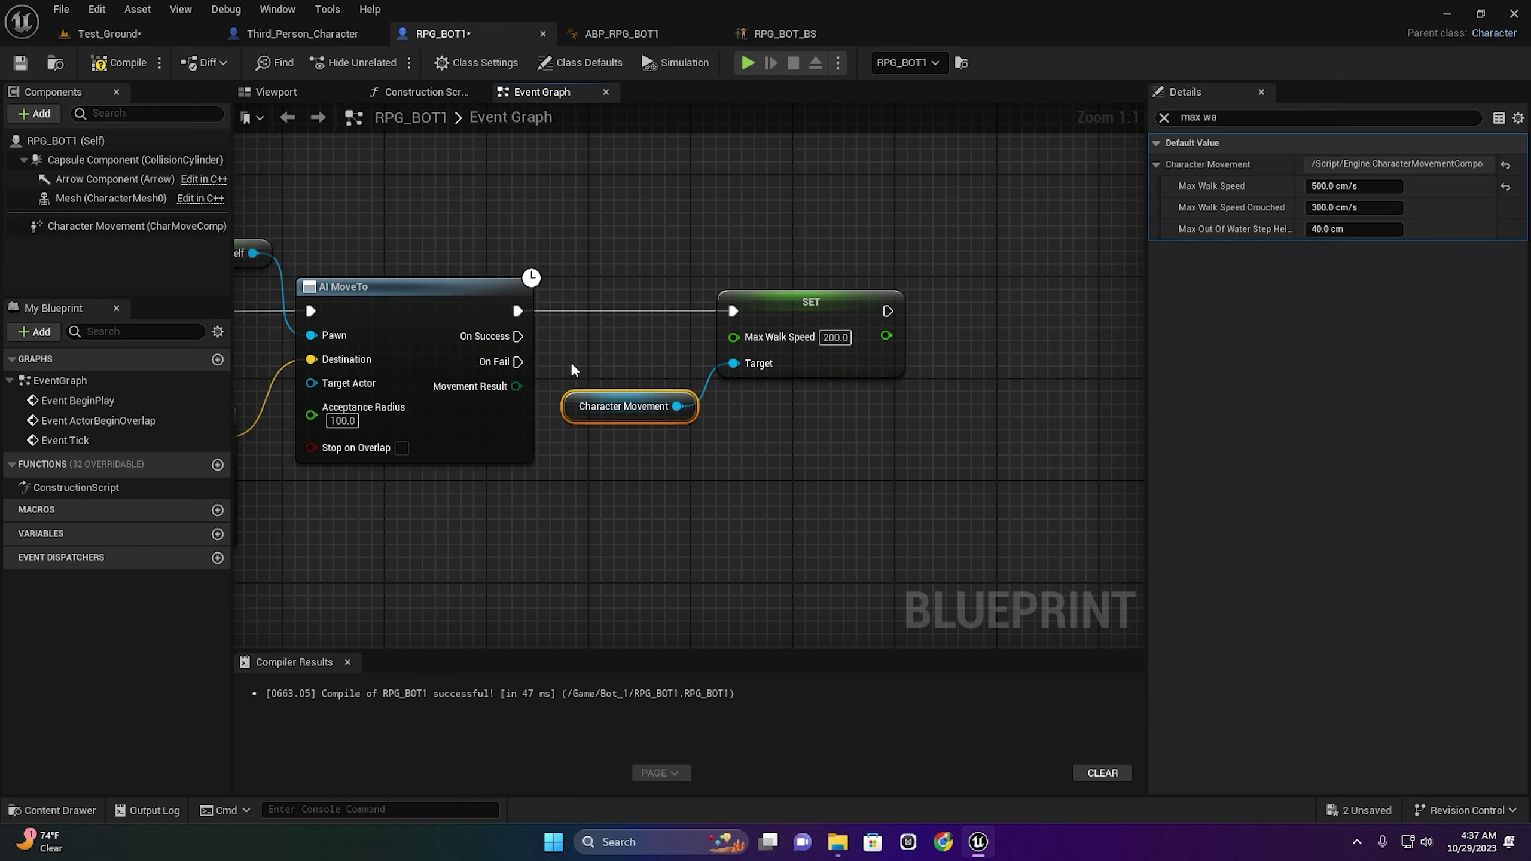
pyautogui.moveTo(710, 301); pyautogui.dragTo(866, 264, button='right')
pyautogui.moveTo(818, 261); pyautogui.dragTo(946, 363)
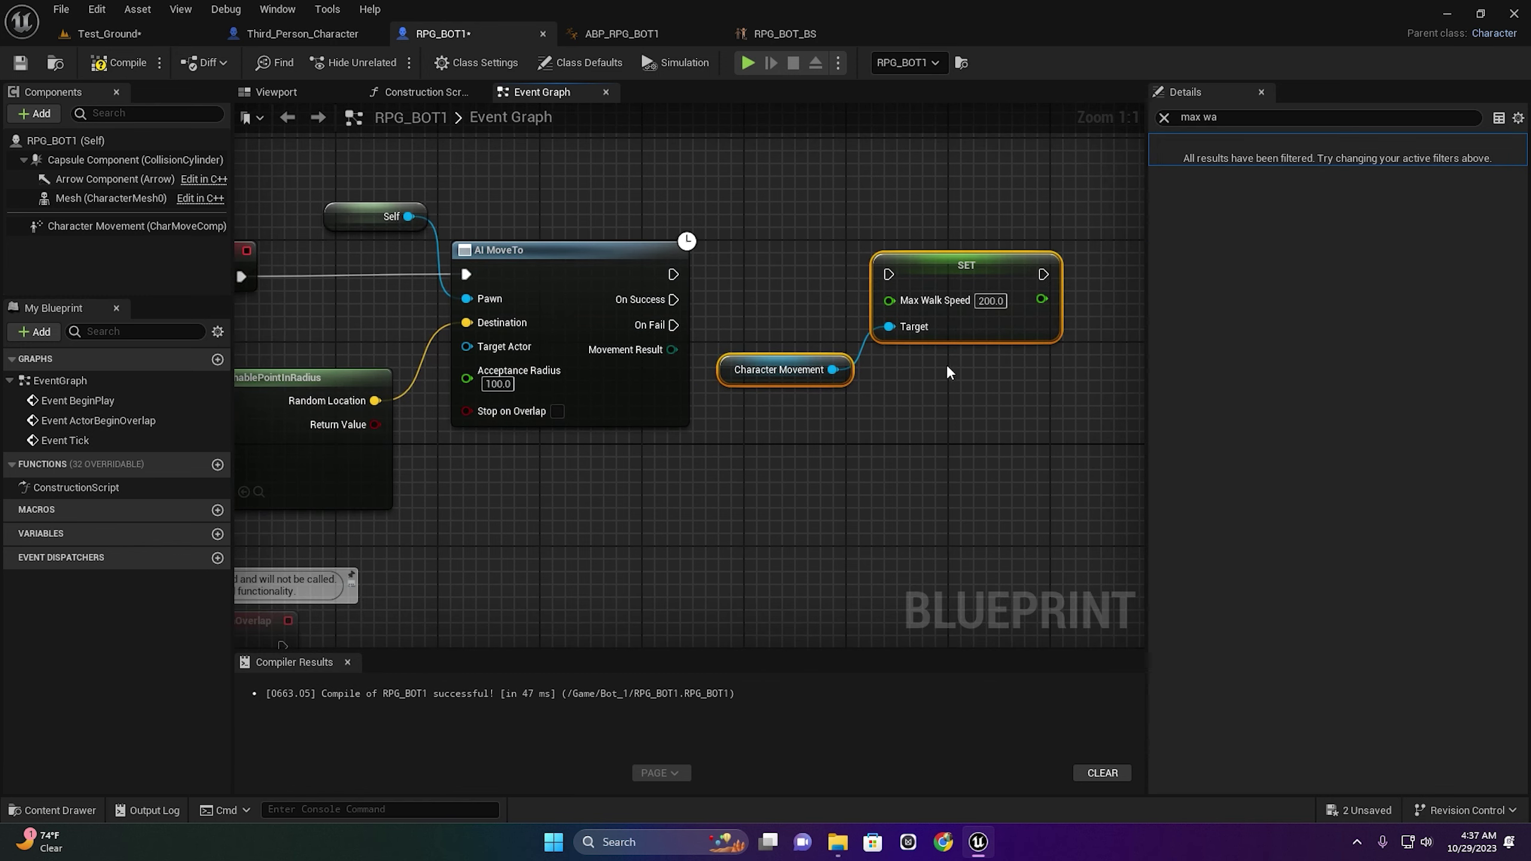
pyautogui.moveTo(886, 358); pyautogui.dragTo(1063, 371, button='right')
pyautogui.moveTo(1097, 292); pyautogui.dragTo(567, 139)
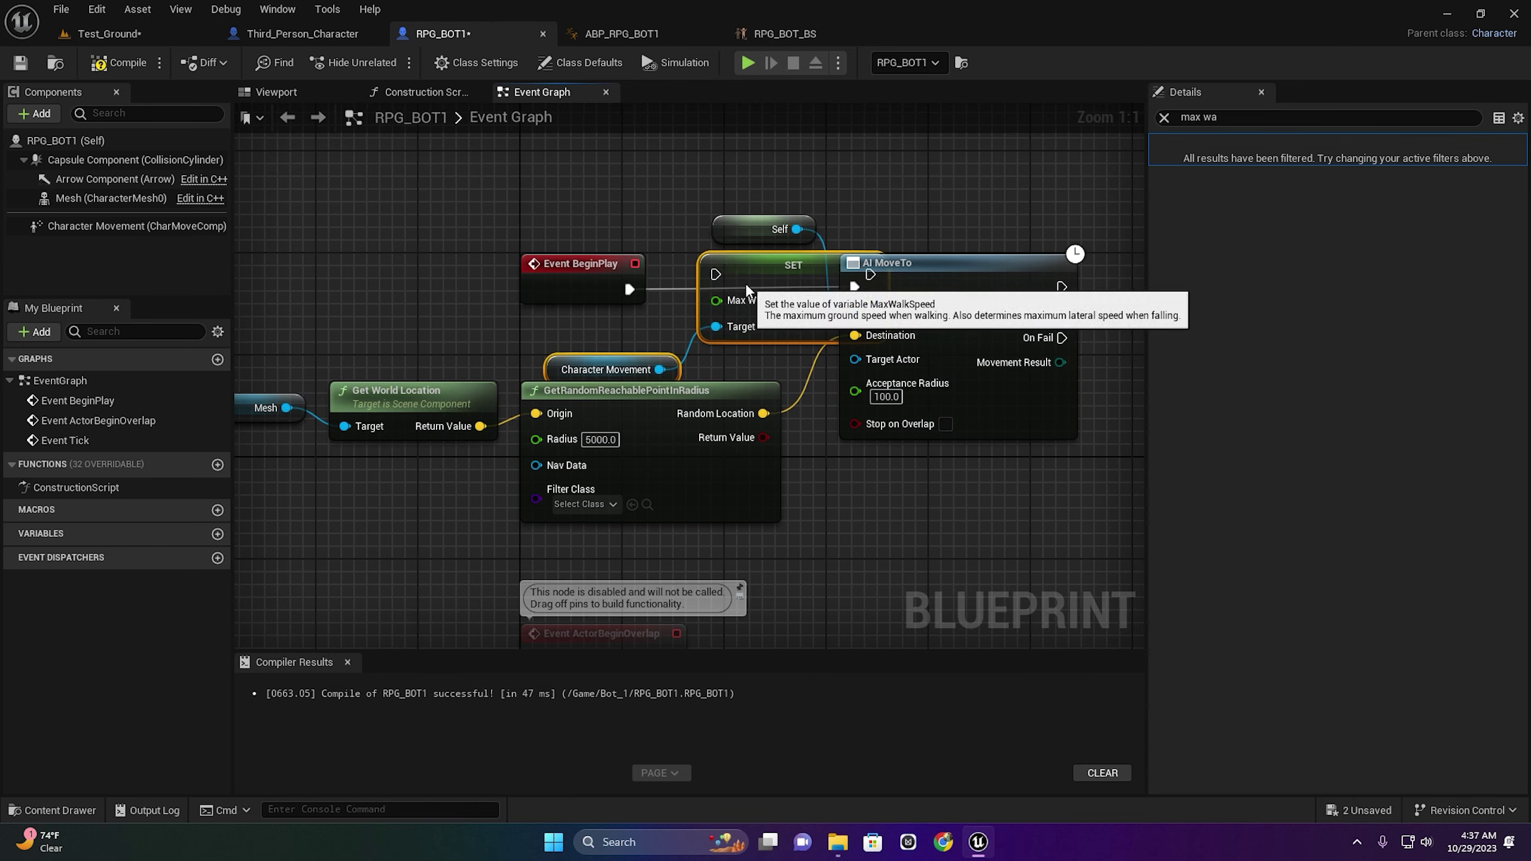
pyautogui.moveTo(548, 226); pyautogui.dragTo(696, 300, button='right')
pyautogui.moveTo(730, 349); pyautogui.dragTo(394, 357)
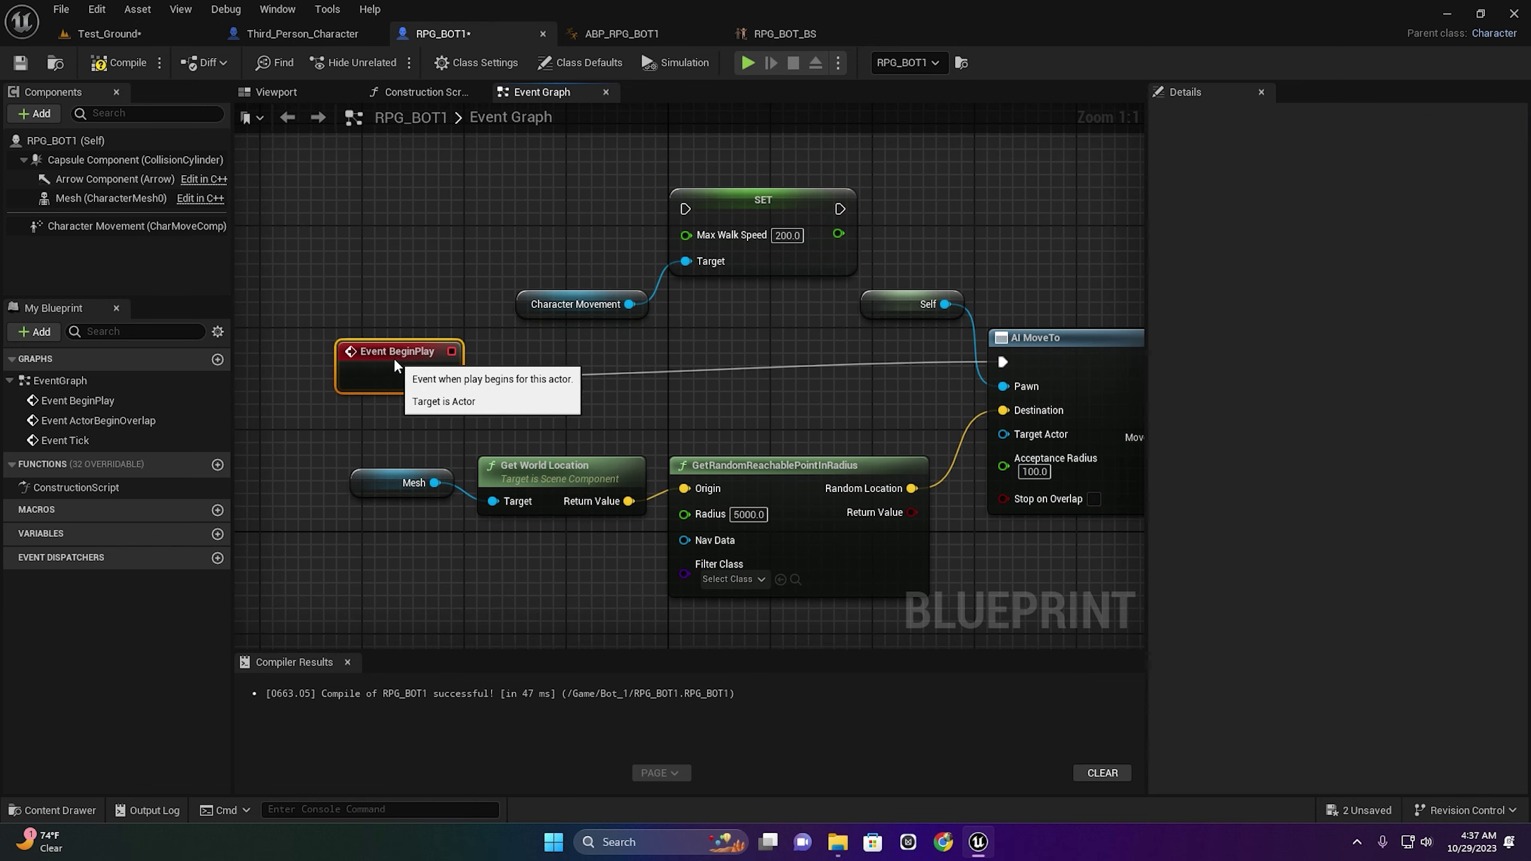
# Rewire the chain as BeginPlay → SET Max Walk Speed → AI MoveTo and tidy the nodes.
pyautogui.keyDown('alt'); pyautogui.click(458, 376); pyautogui.keyUp('alt')
pyautogui.moveTo(607, 190); pyautogui.dragTo(861, 314)
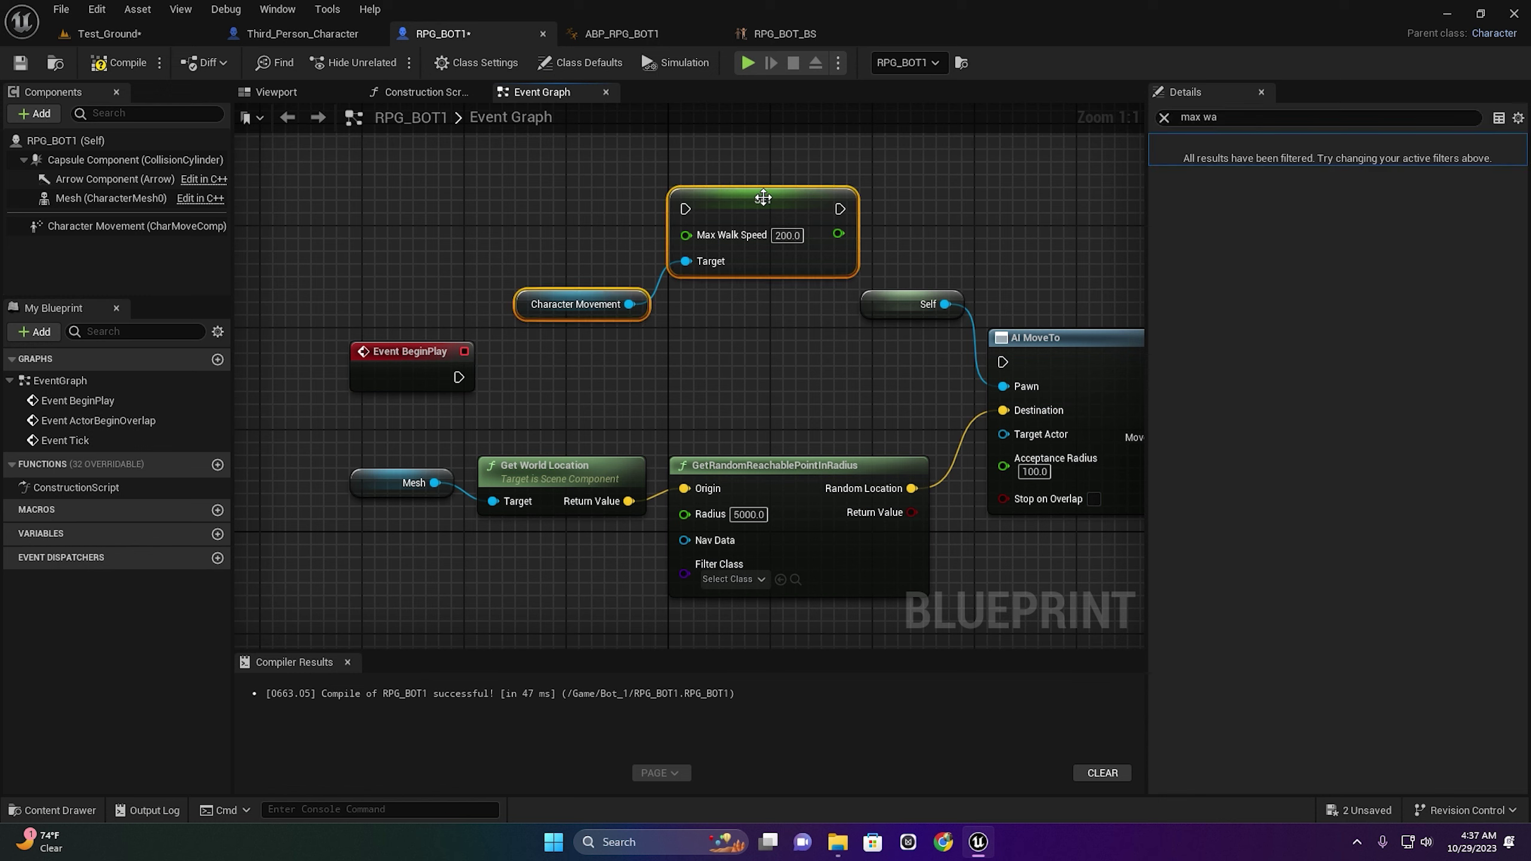
pyautogui.moveTo(816, 214); pyautogui.dragTo(816, 354)
pyautogui.moveTo(848, 349); pyautogui.dragTo(1002, 362)
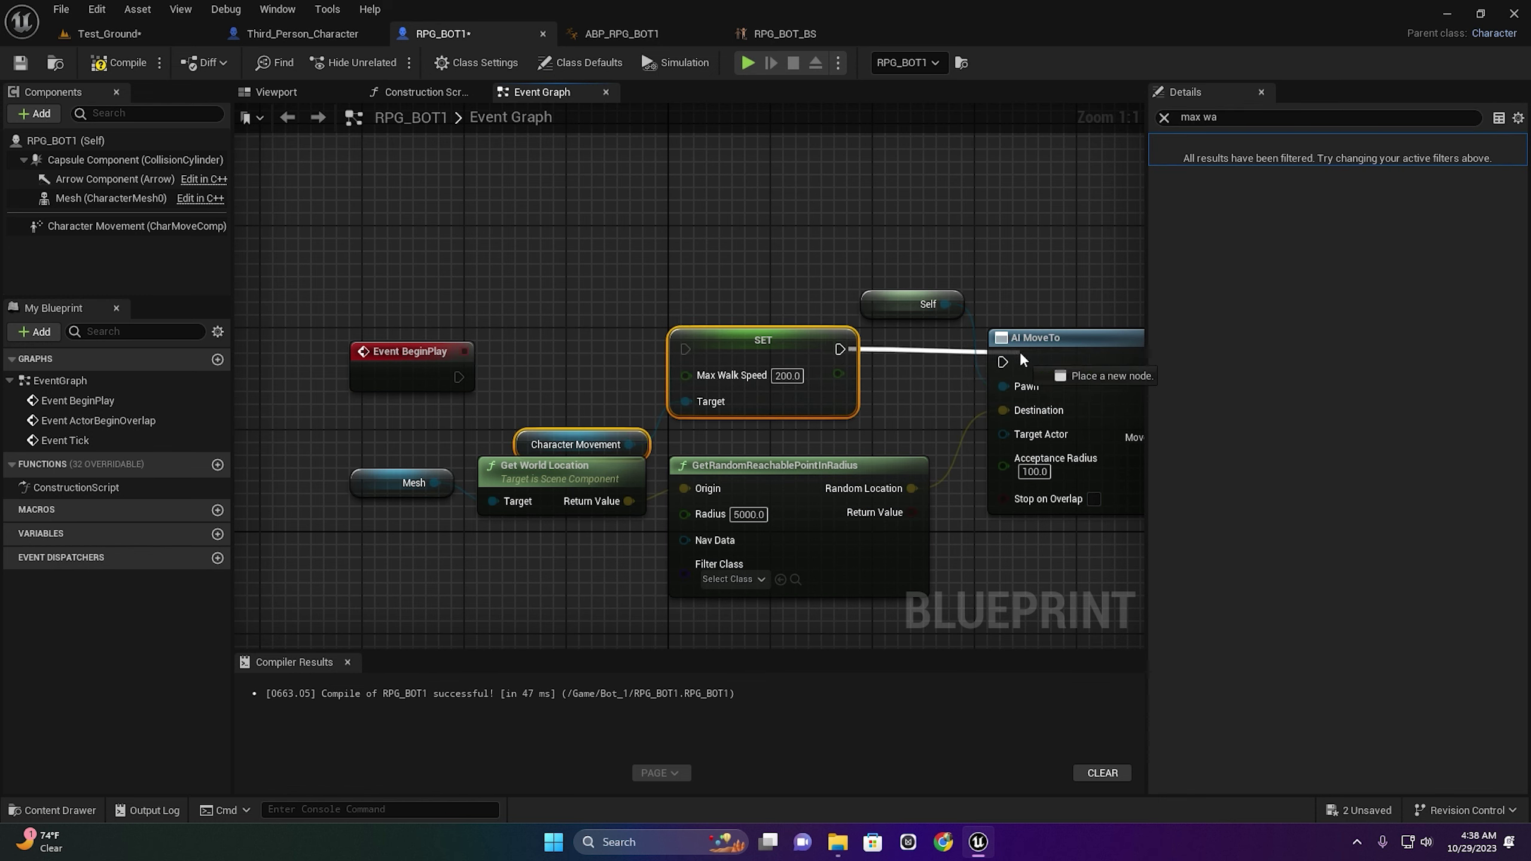
pyautogui.moveTo(808, 348); pyautogui.dragTo(808, 362)
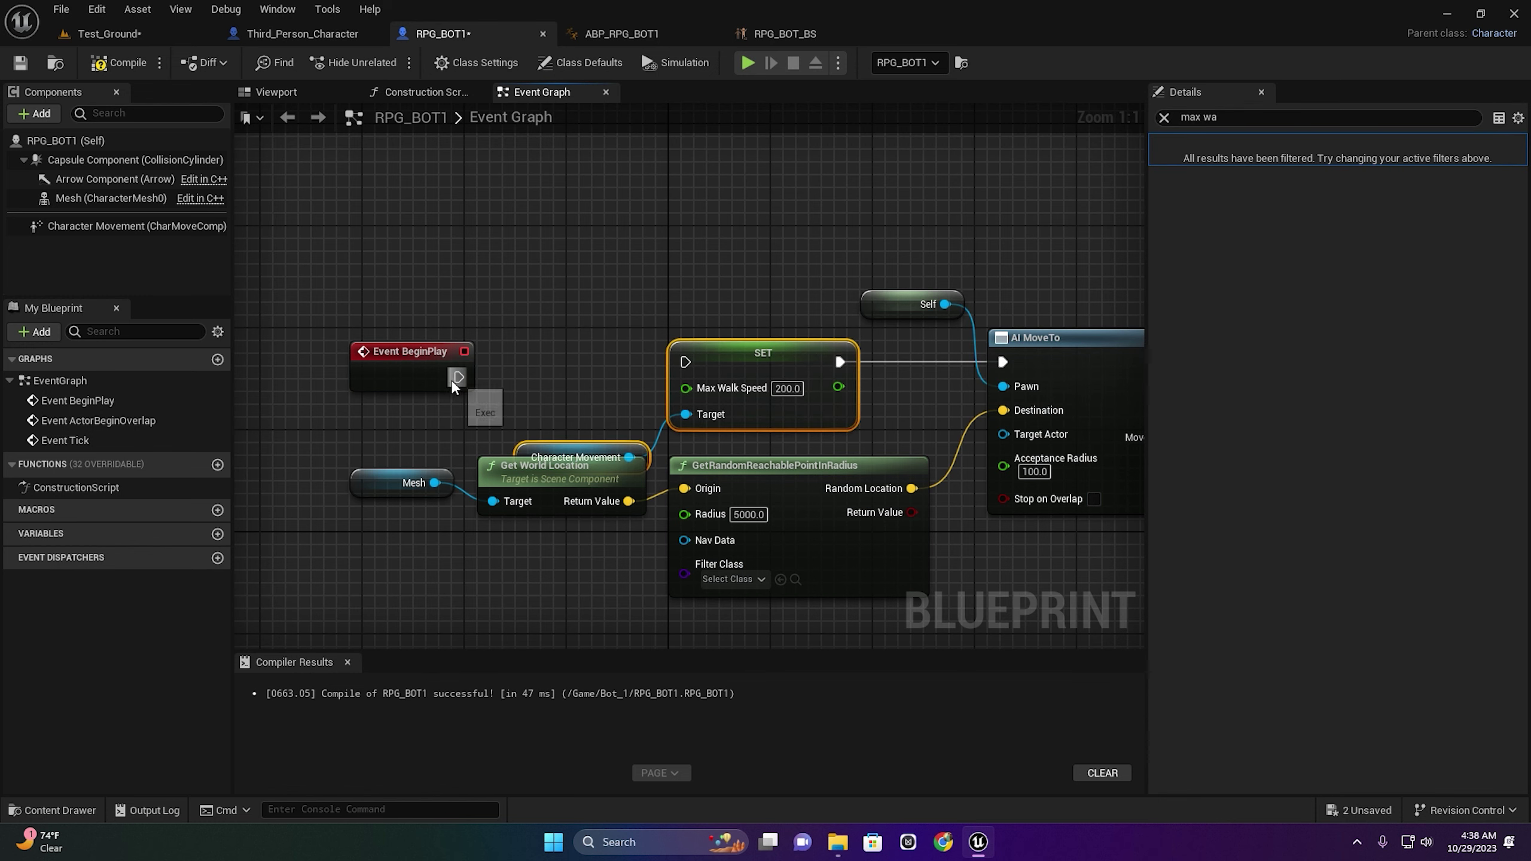
pyautogui.moveTo(459, 377); pyautogui.dragTo(685, 362)
pyautogui.moveTo(383, 376); pyautogui.dragTo(383, 363)
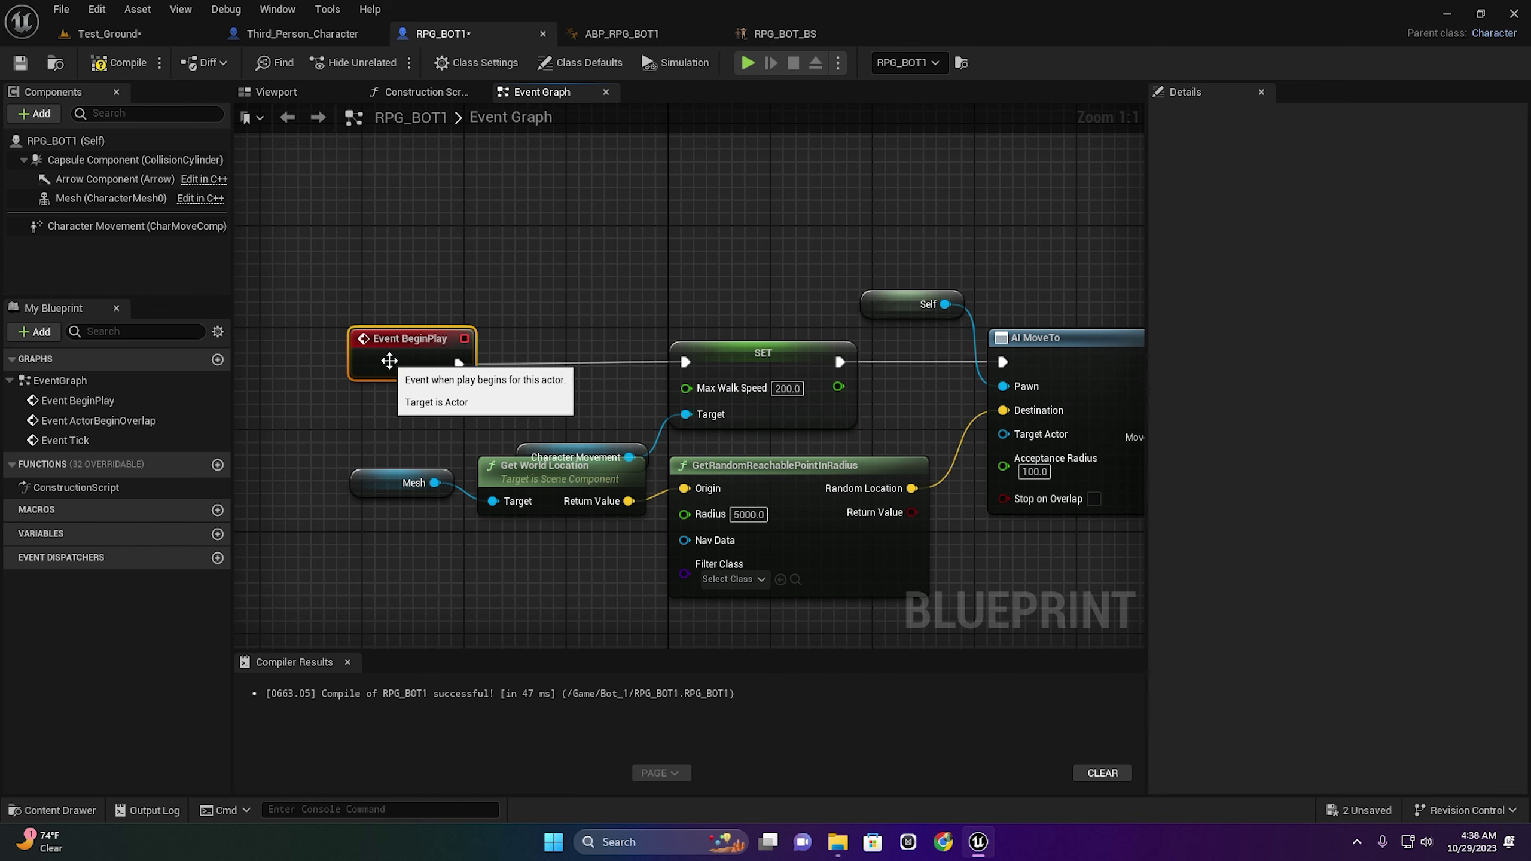
pyautogui.moveTo(556, 451); pyautogui.dragTo(555, 400)
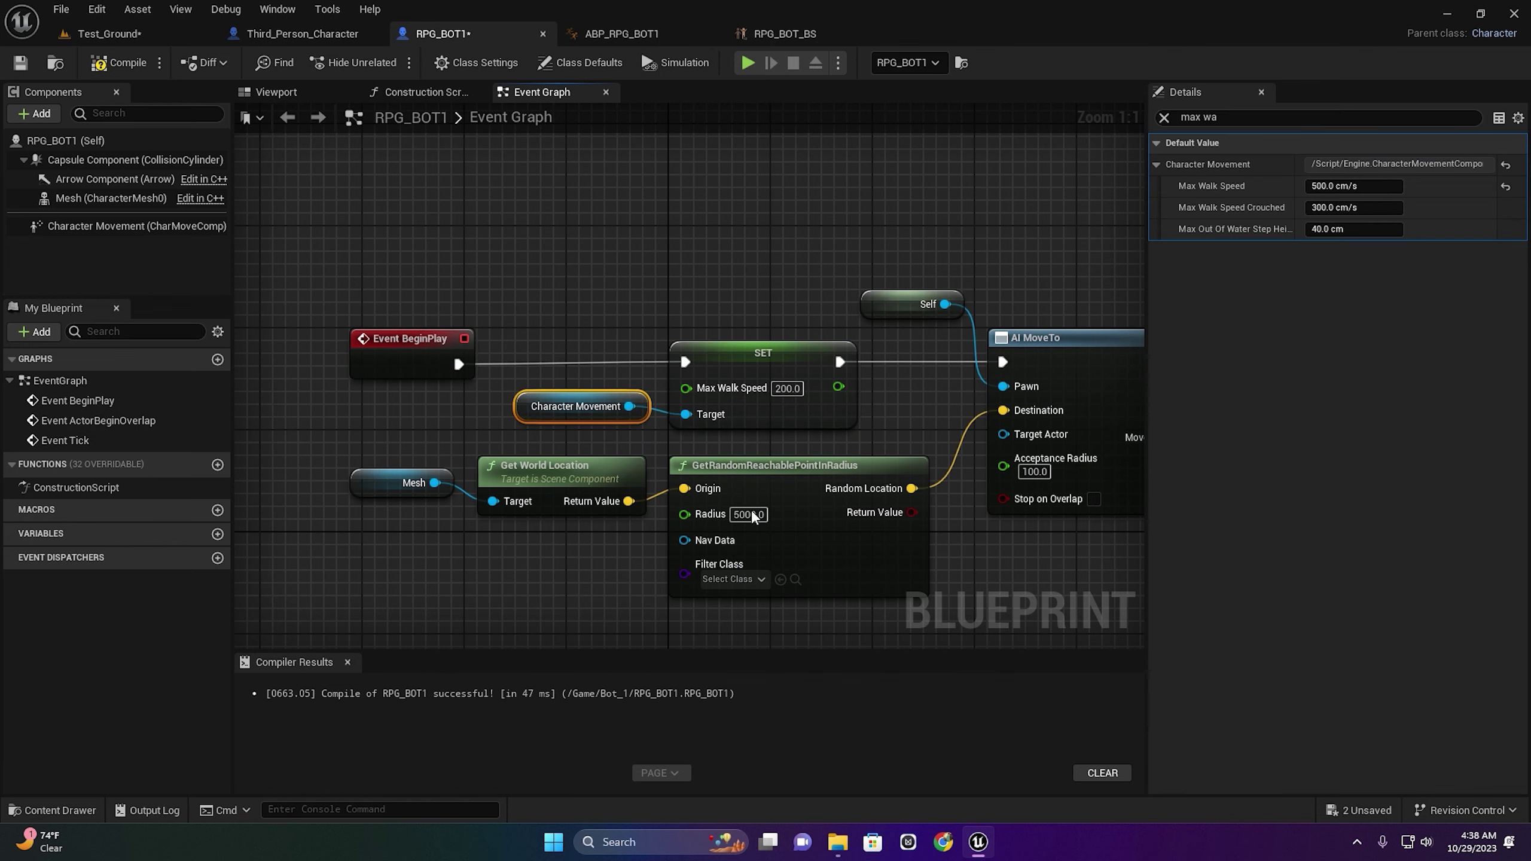
# Compile RPG_BOT1 and change the SET node's Max Walk Speed to 150.
pyautogui.click(118, 71)
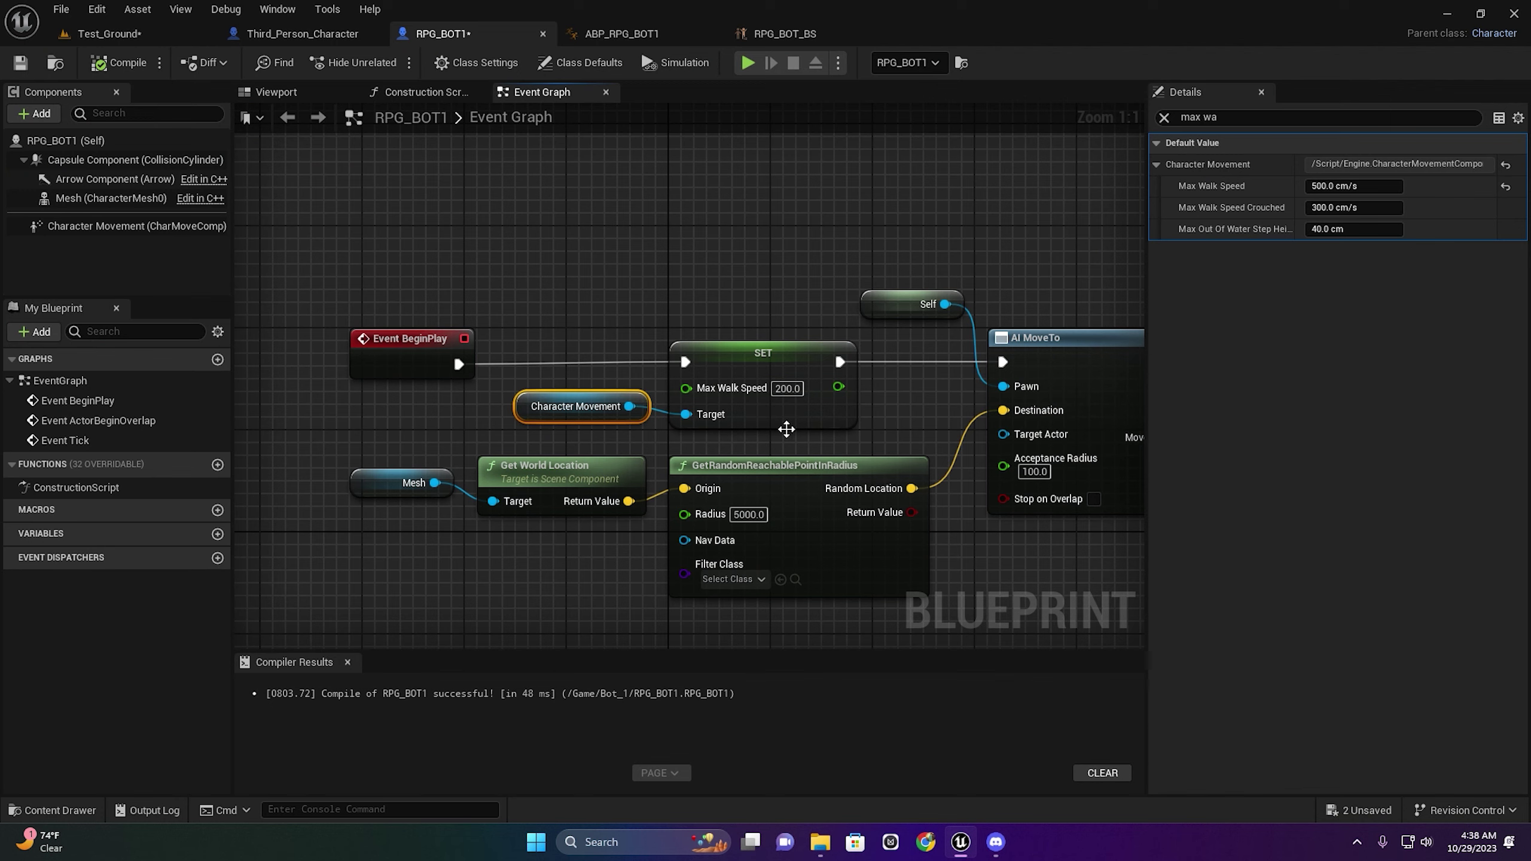
pyautogui.click(786, 388)
pyautogui.write('150')
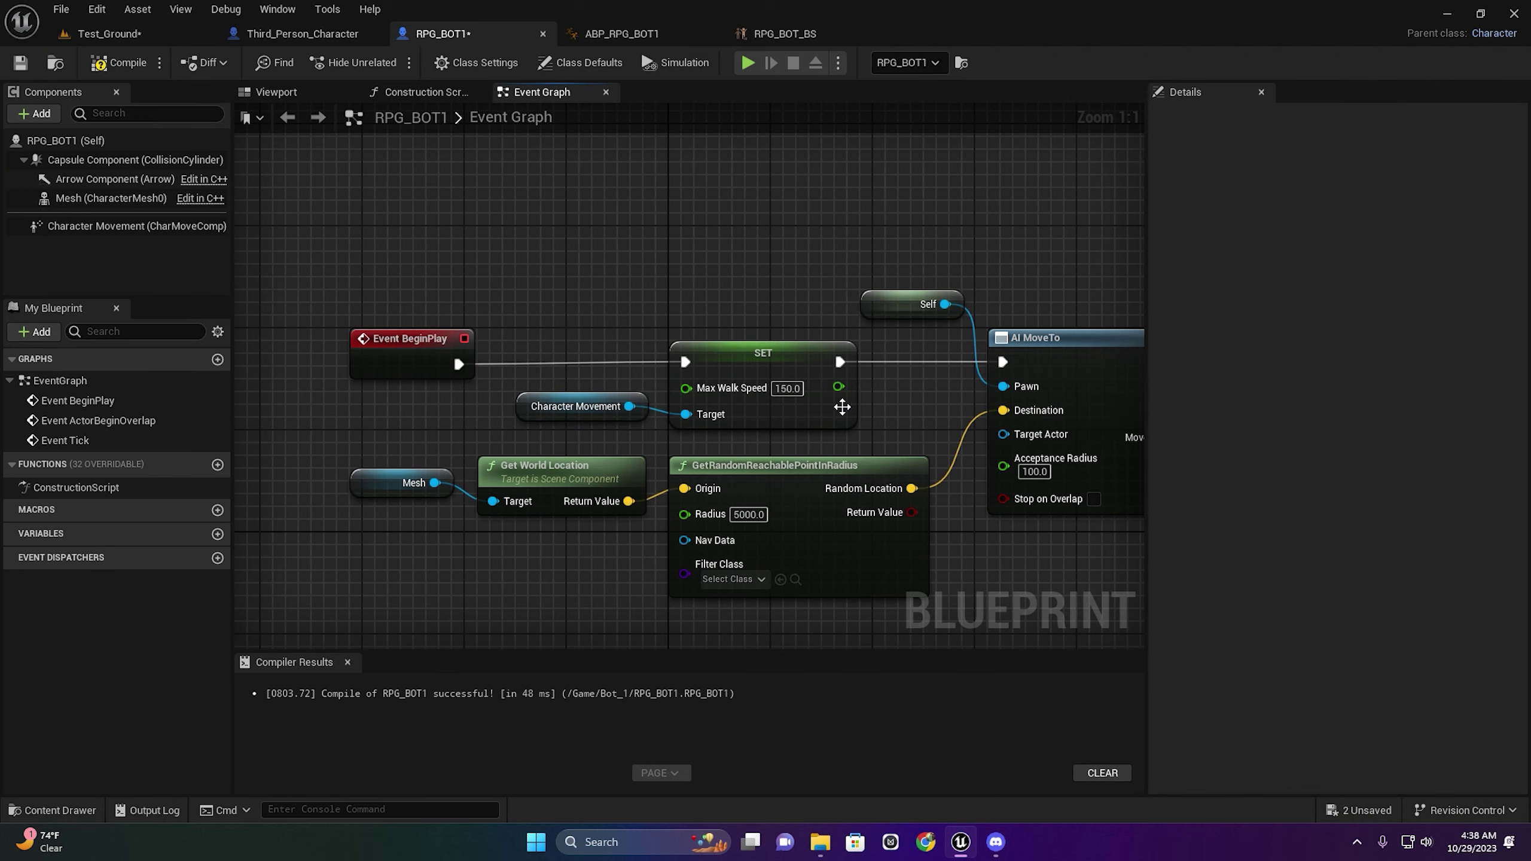
# In the RPG_BOT_BS blend space, set the preview Speed to about 150 to check the walk animation.
pyautogui.click(652, 34)
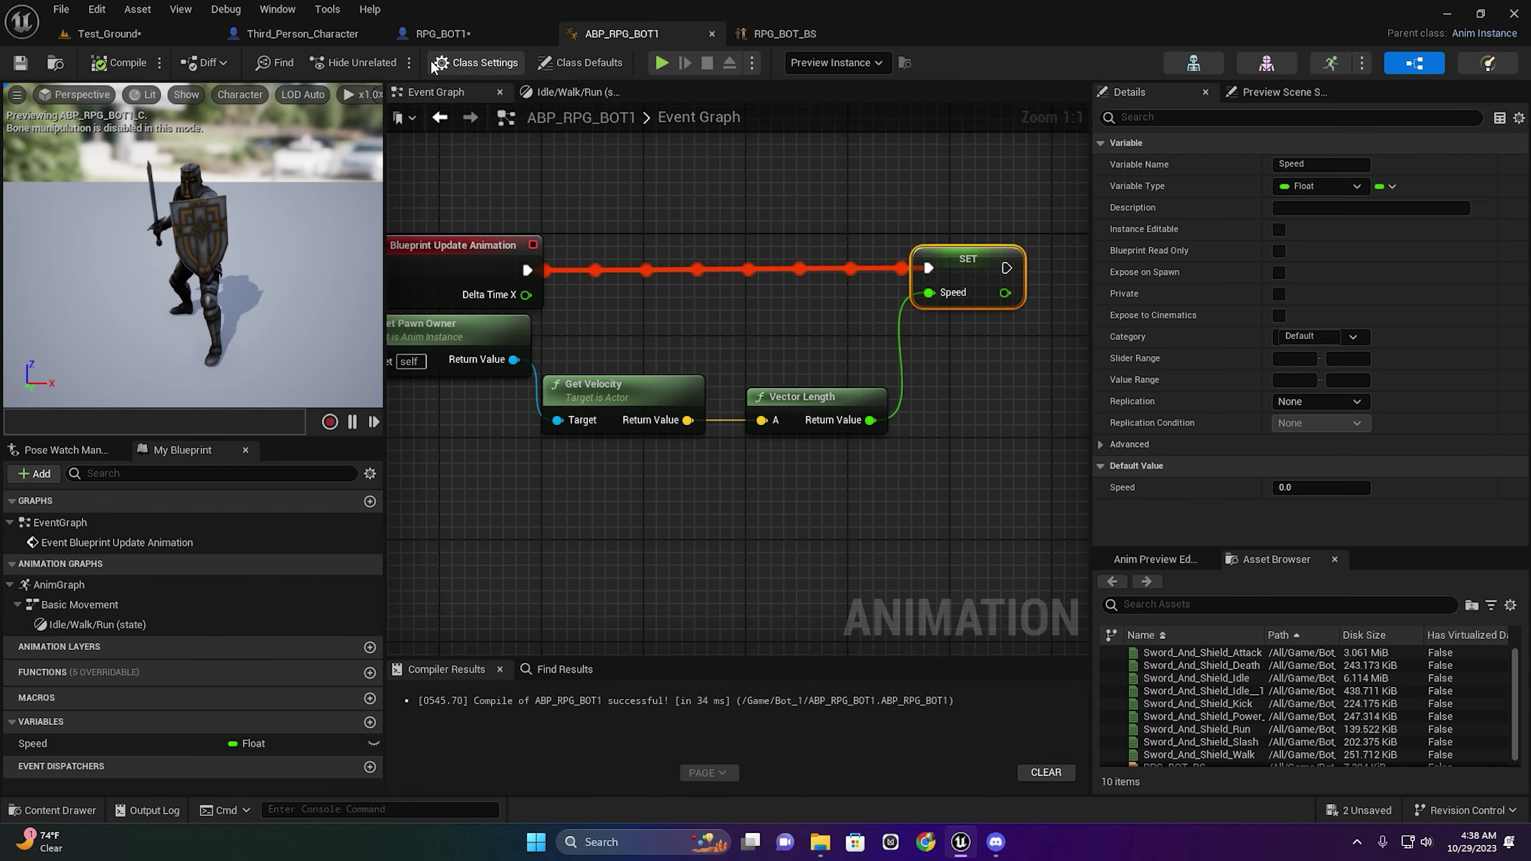
pyautogui.click(304, 37)
pyautogui.click(181, 34)
pyautogui.click(302, 34)
pyautogui.click(441, 39)
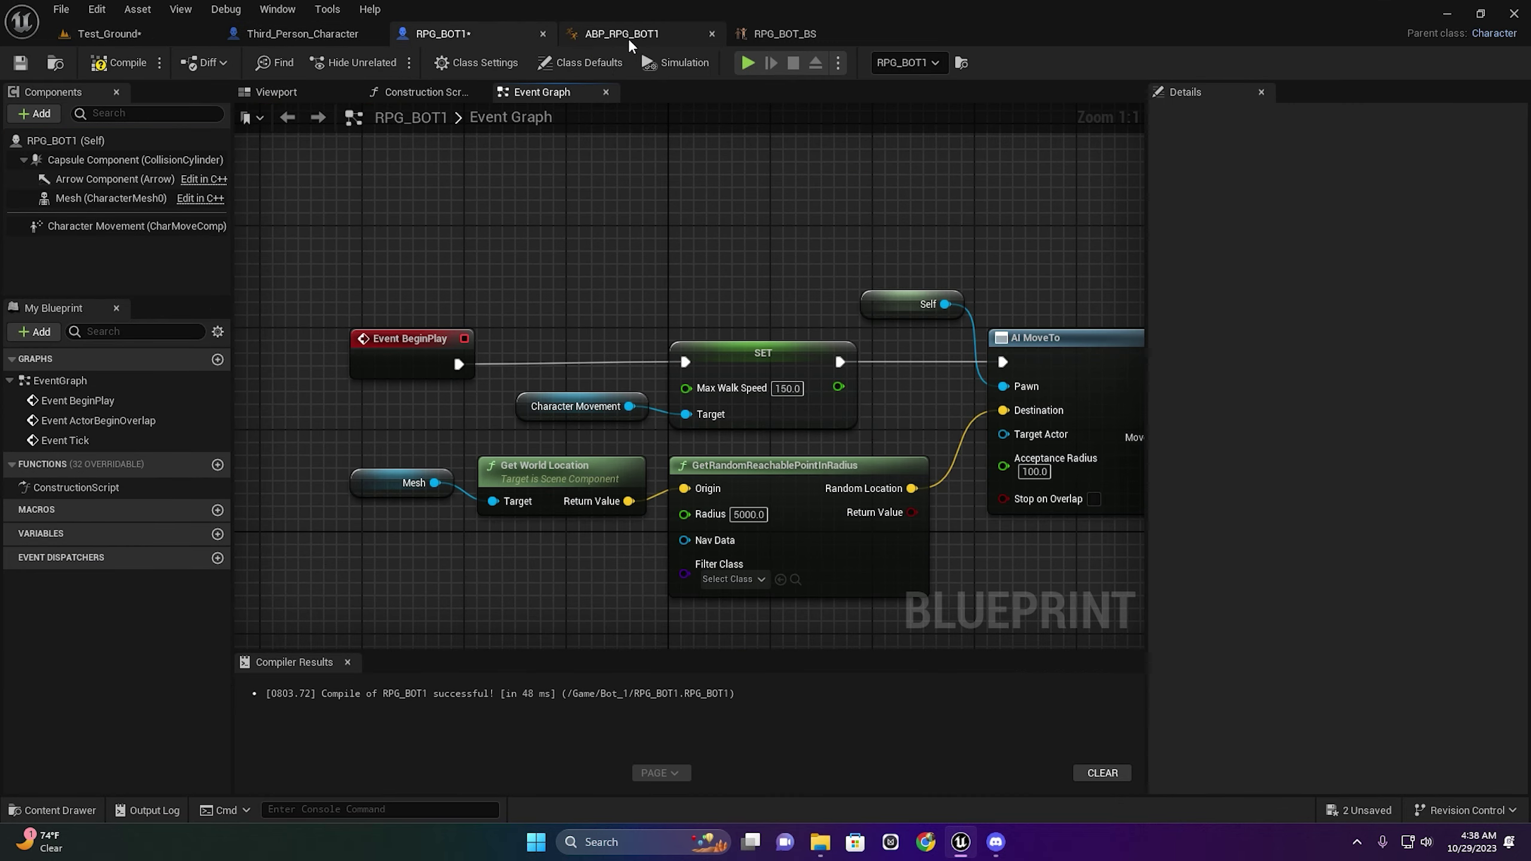
pyautogui.click(777, 33)
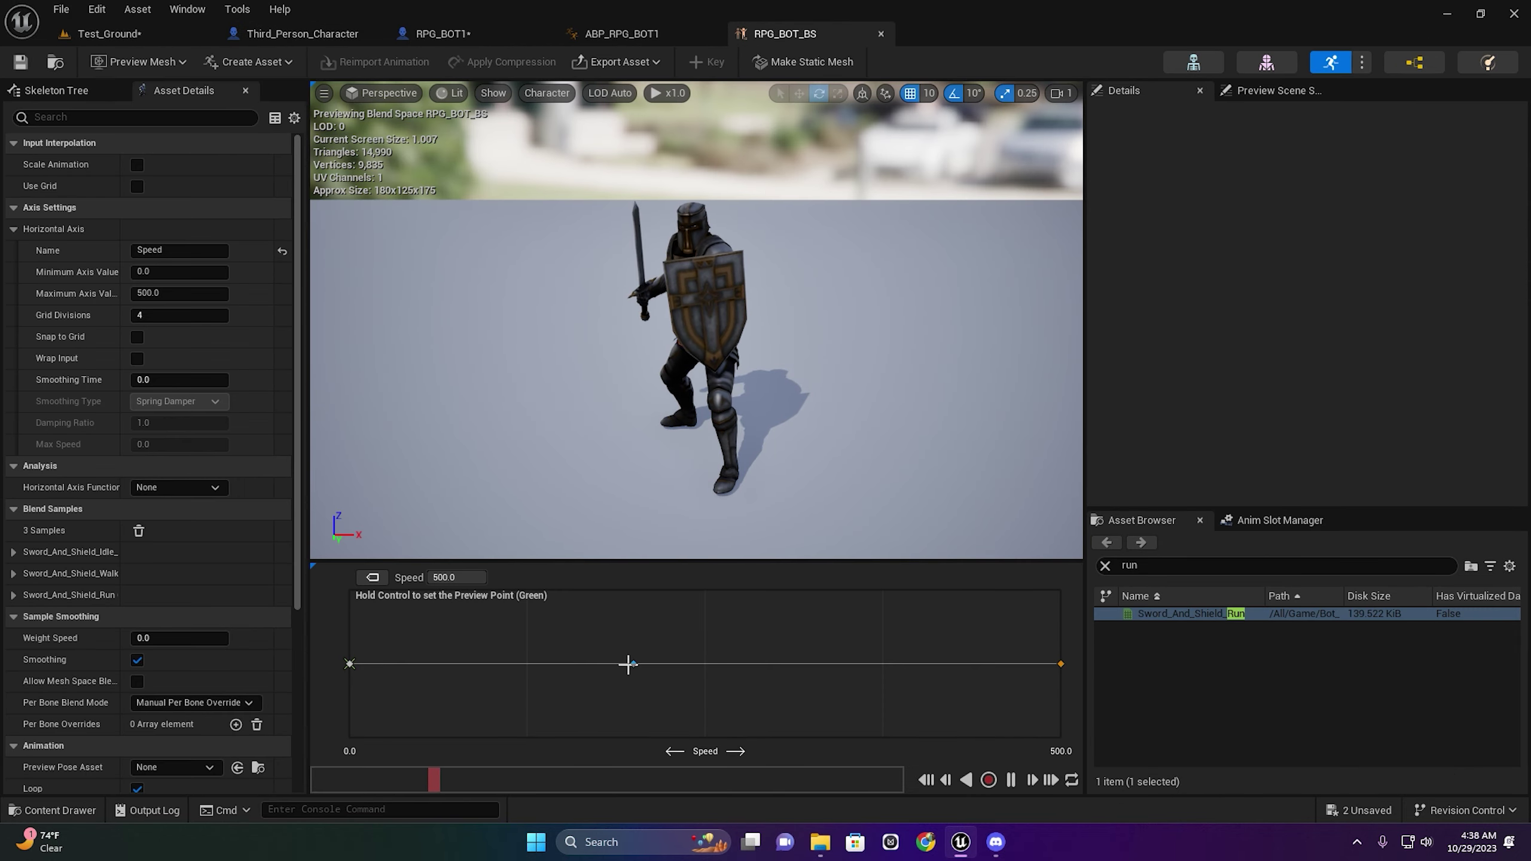
pyautogui.click(449, 577)
pyautogui.write('150')
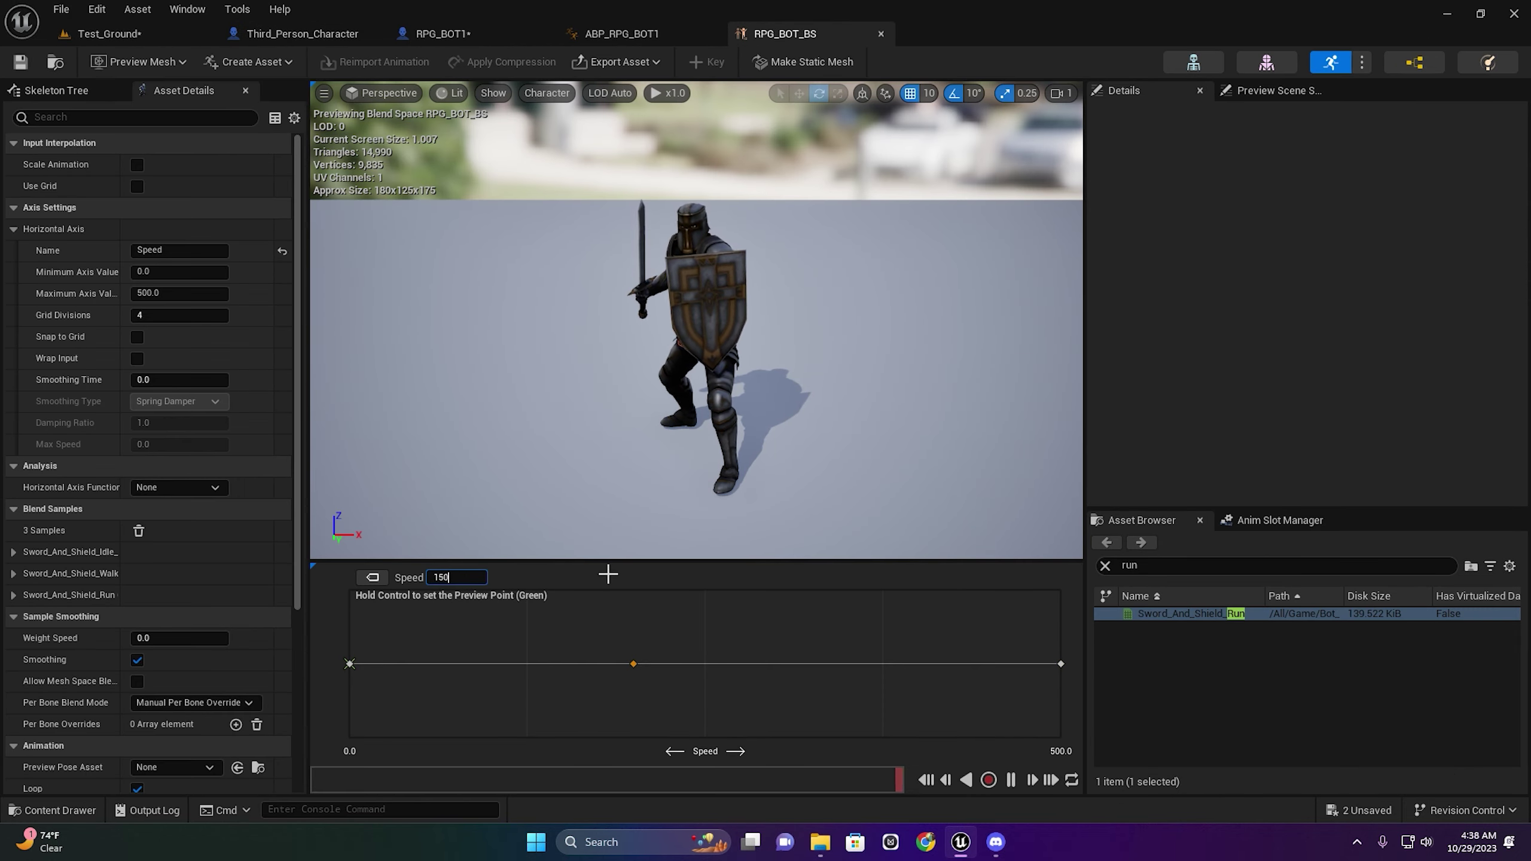
pyautogui.press('Return')
pyautogui.press('ctrl')
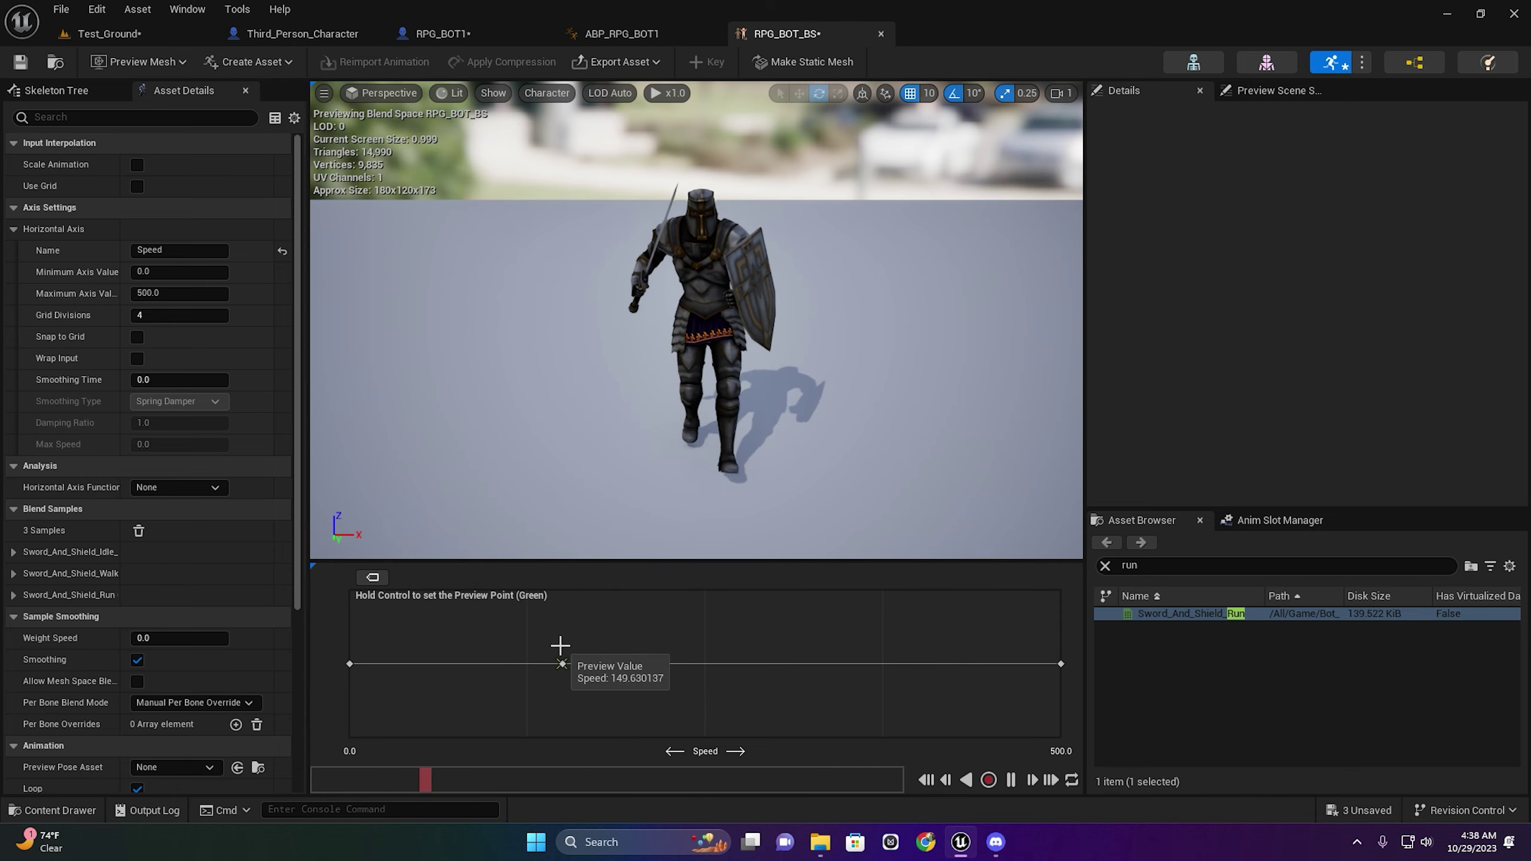
pyautogui.click(428, 35)
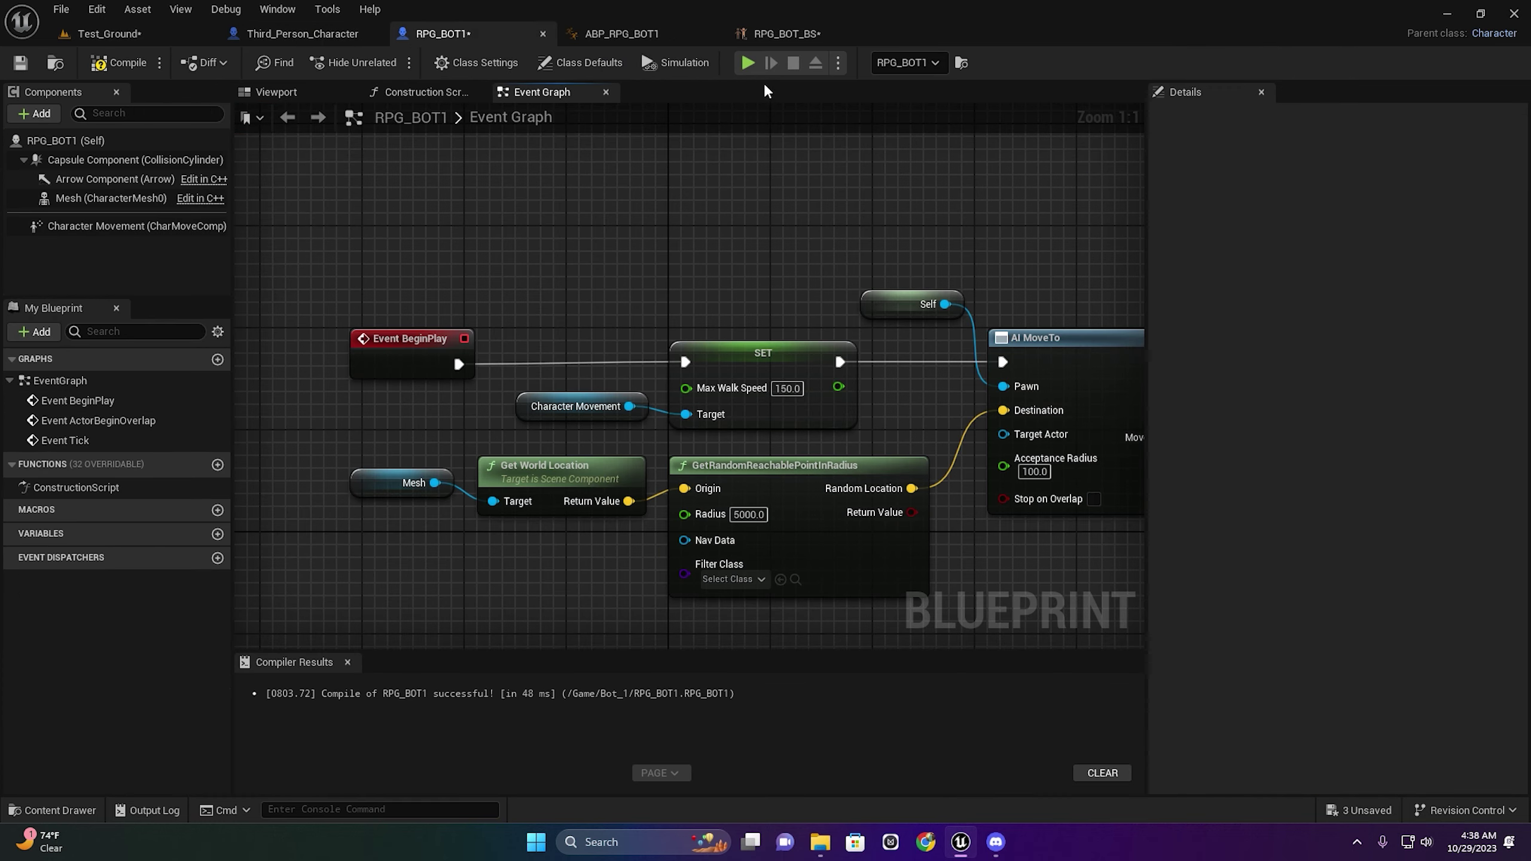
pyautogui.click(749, 63)
pyautogui.press('Escape')
# Detach BeginPlay and add a 'Random Roam' custom event that triggers the SET Max Walk Speed node.
pyautogui.moveTo(888, 260); pyautogui.dragTo(629, 157, button='right')
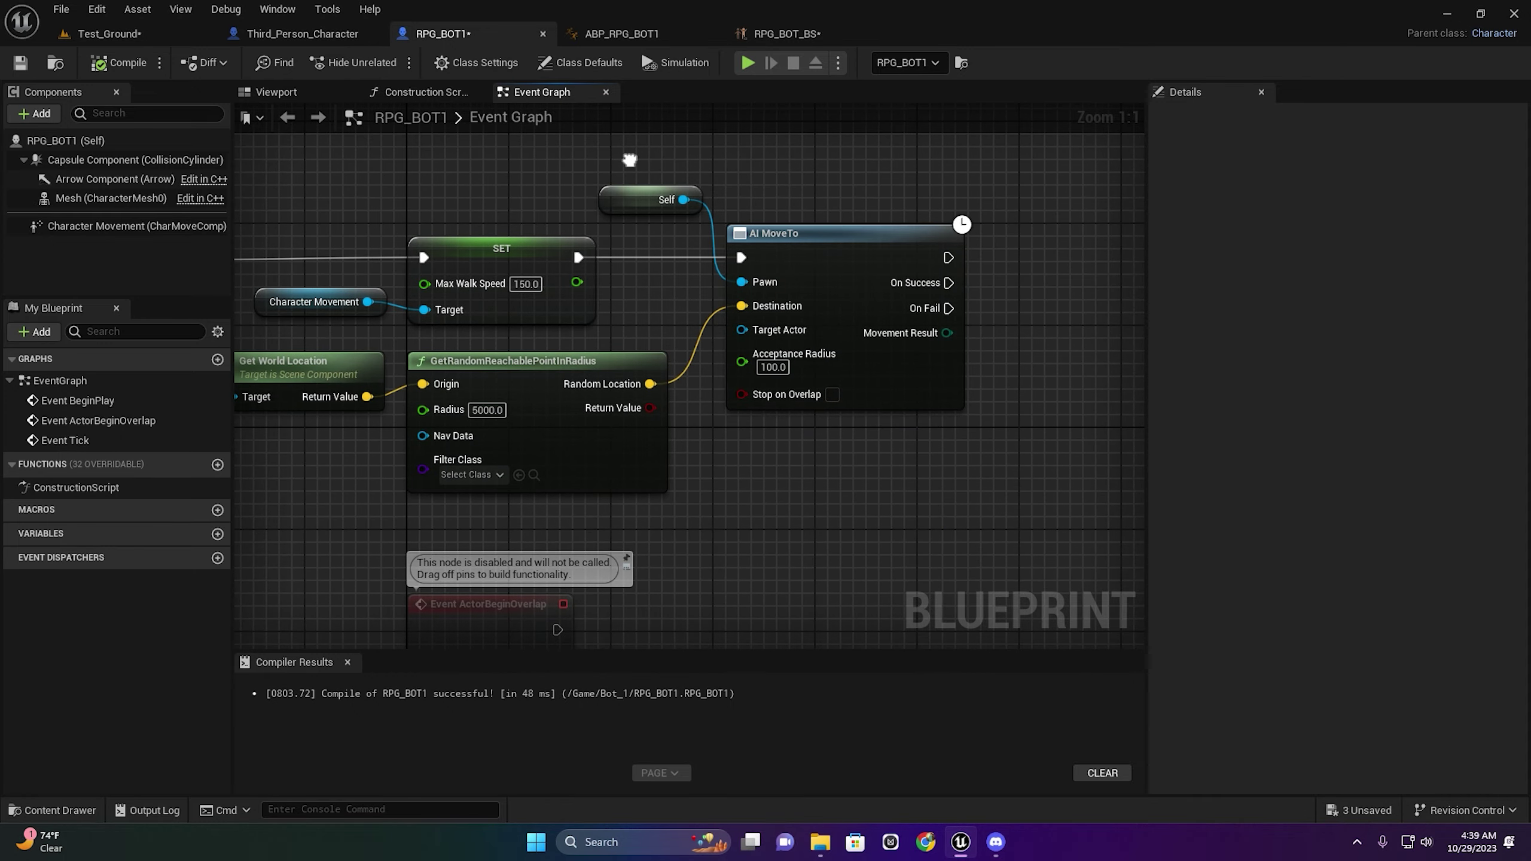
pyautogui.moveTo(612, 314); pyautogui.dragTo(892, 348, button='right')
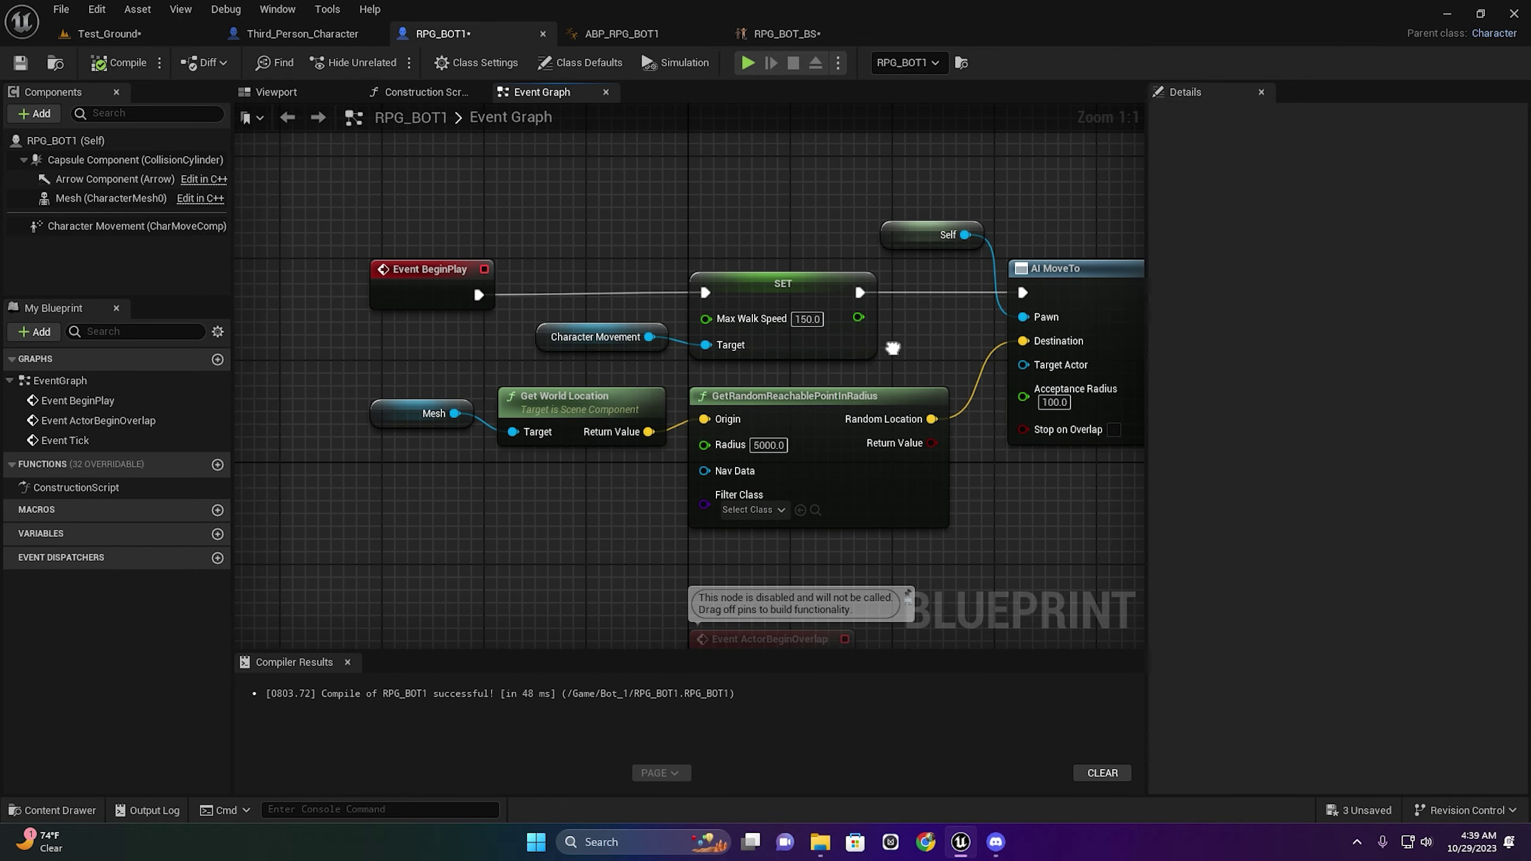
pyautogui.keyDown('alt'); pyautogui.click(479, 295); pyautogui.keyUp('alt')
pyautogui.moveTo(432, 290); pyautogui.dragTo(418, 188)
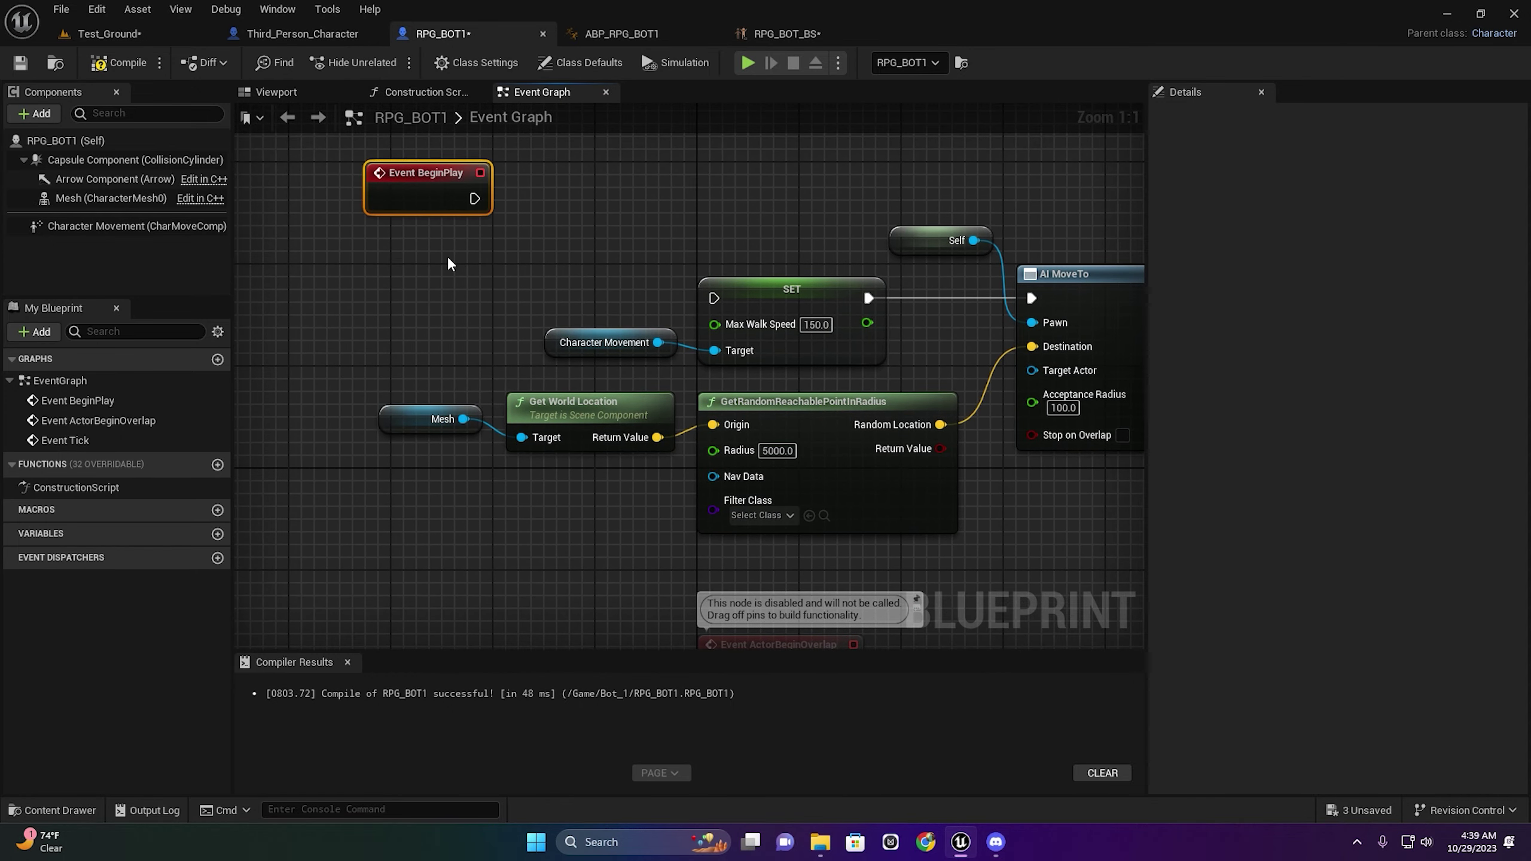
pyautogui.rightClick(431, 281)
pyautogui.write('cust')
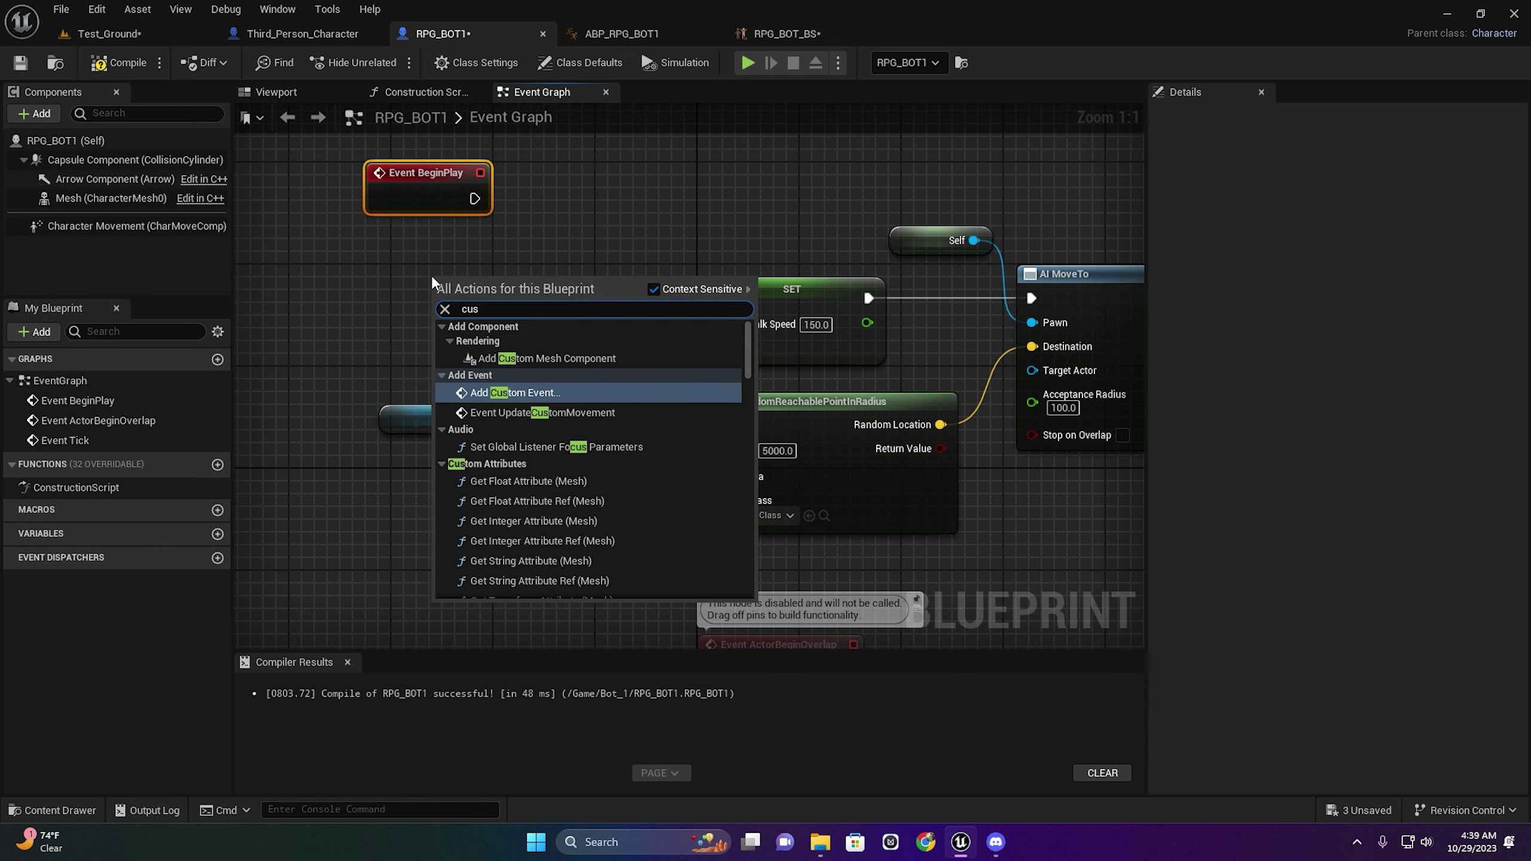
pyautogui.press('Return')
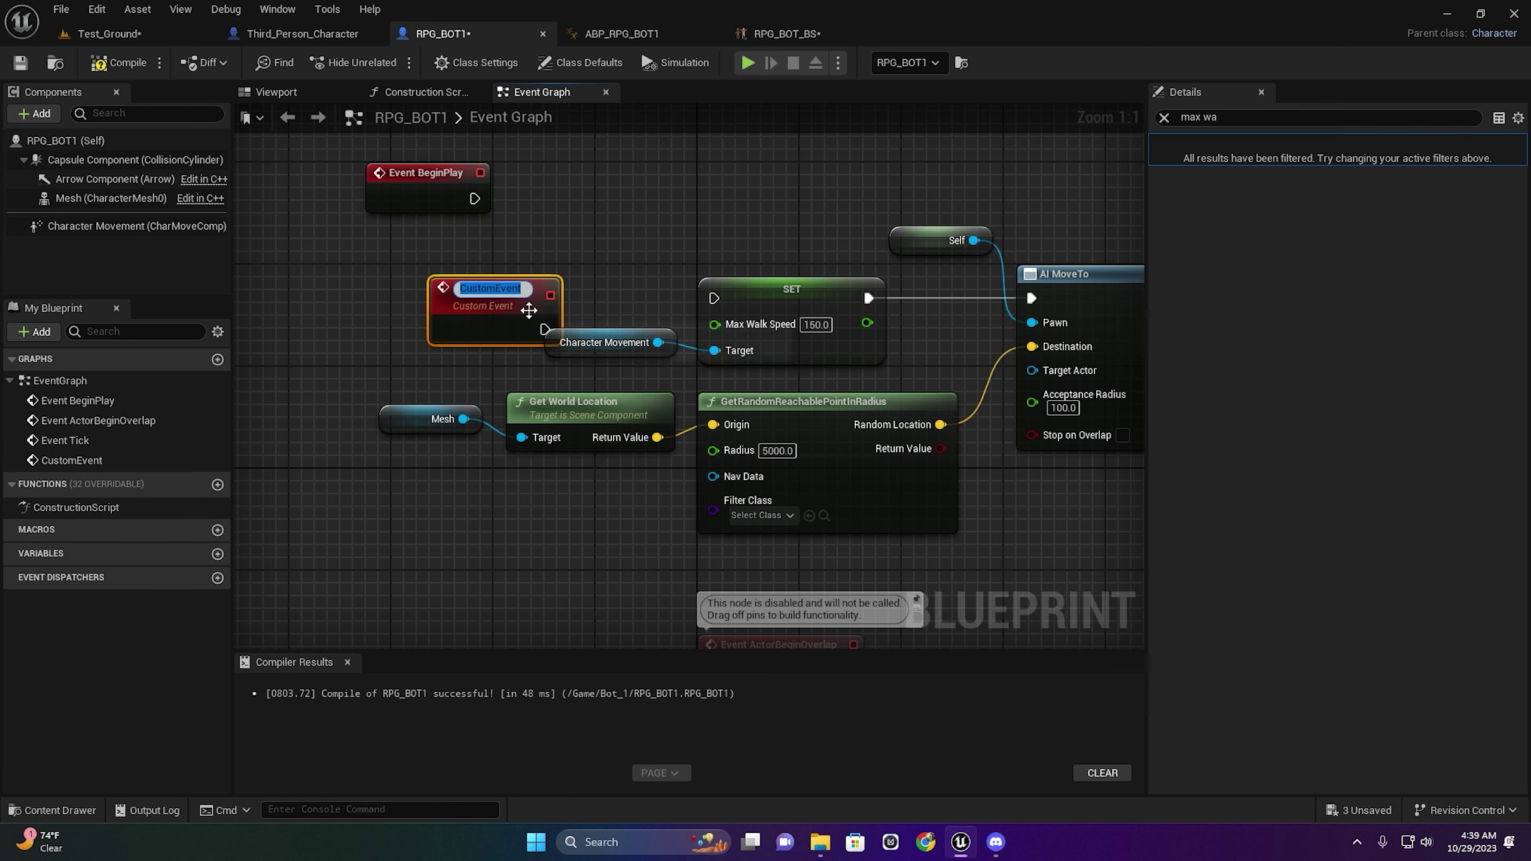
pyautogui.write('Random')
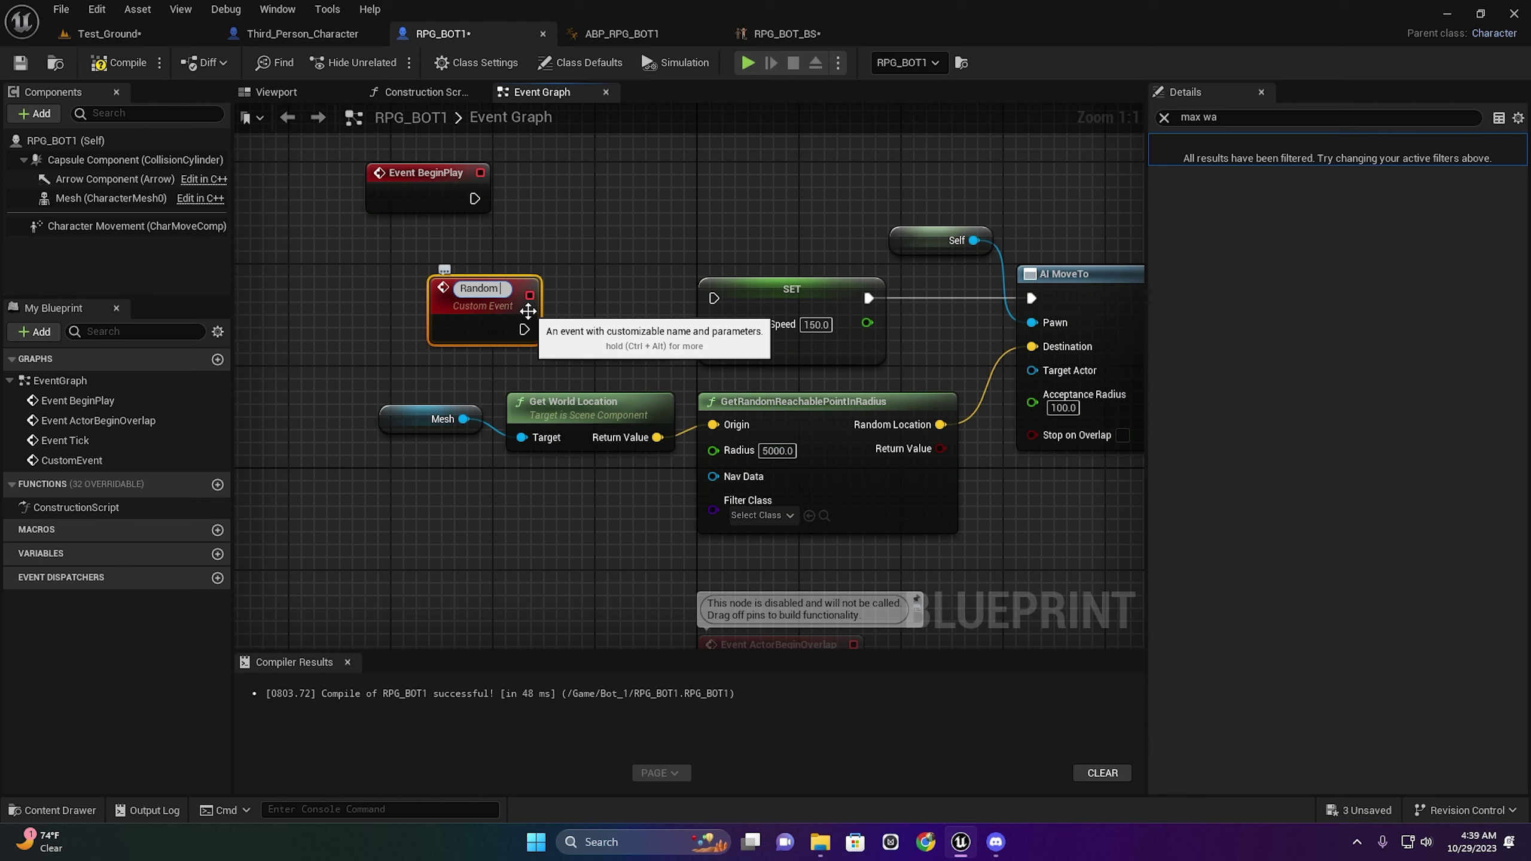
pyautogui.write(' Roam')
pyautogui.click(549, 307)
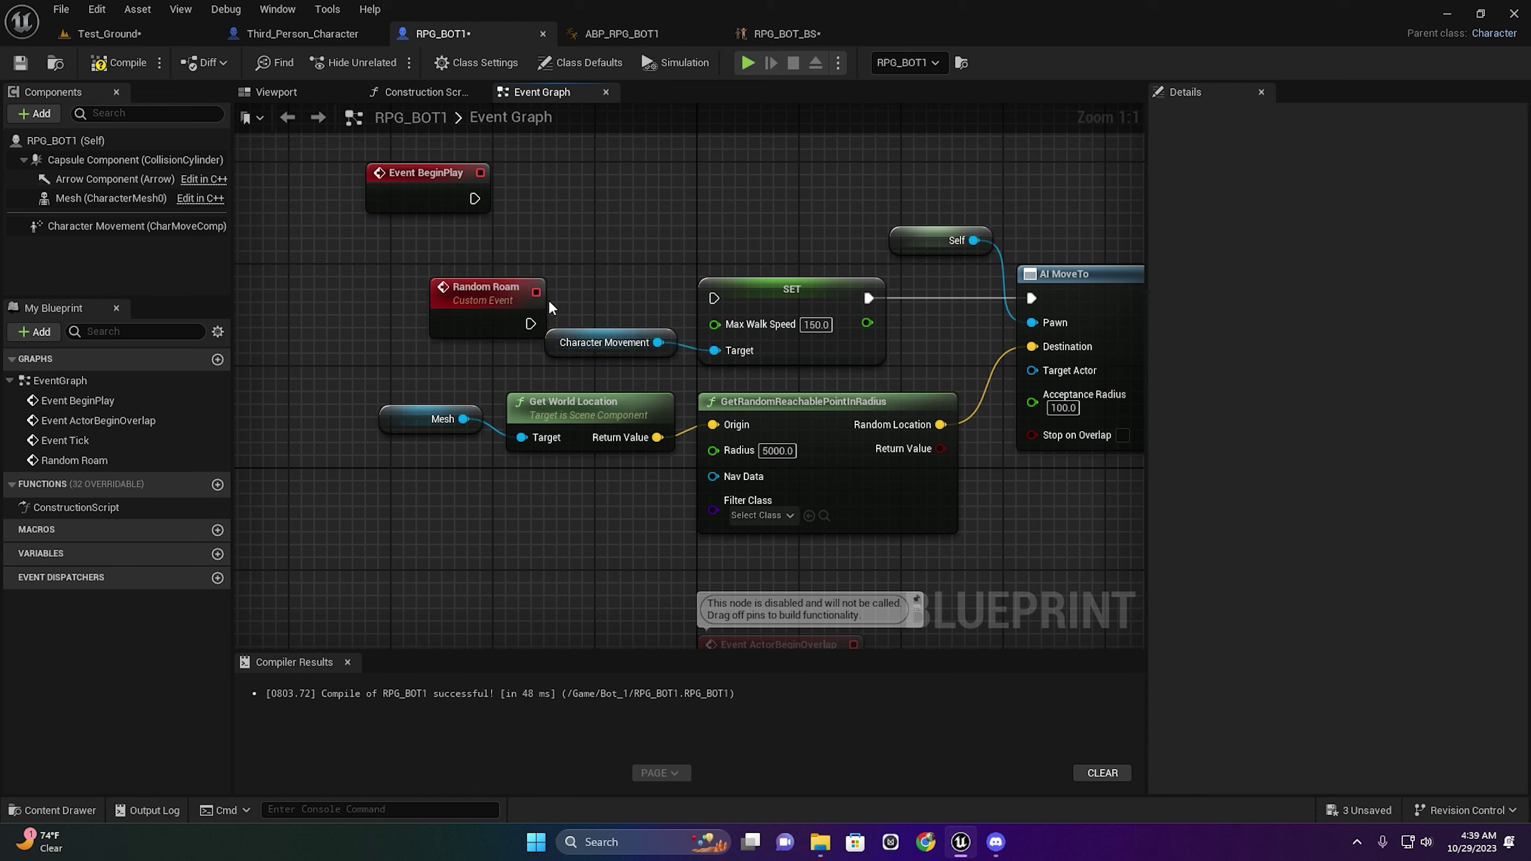
pyautogui.moveTo(488, 293)
pyautogui.mouseDown()
pyautogui.moveTo(487, 279)
pyautogui.moveTo(712, 298)
pyautogui.mouseUp()
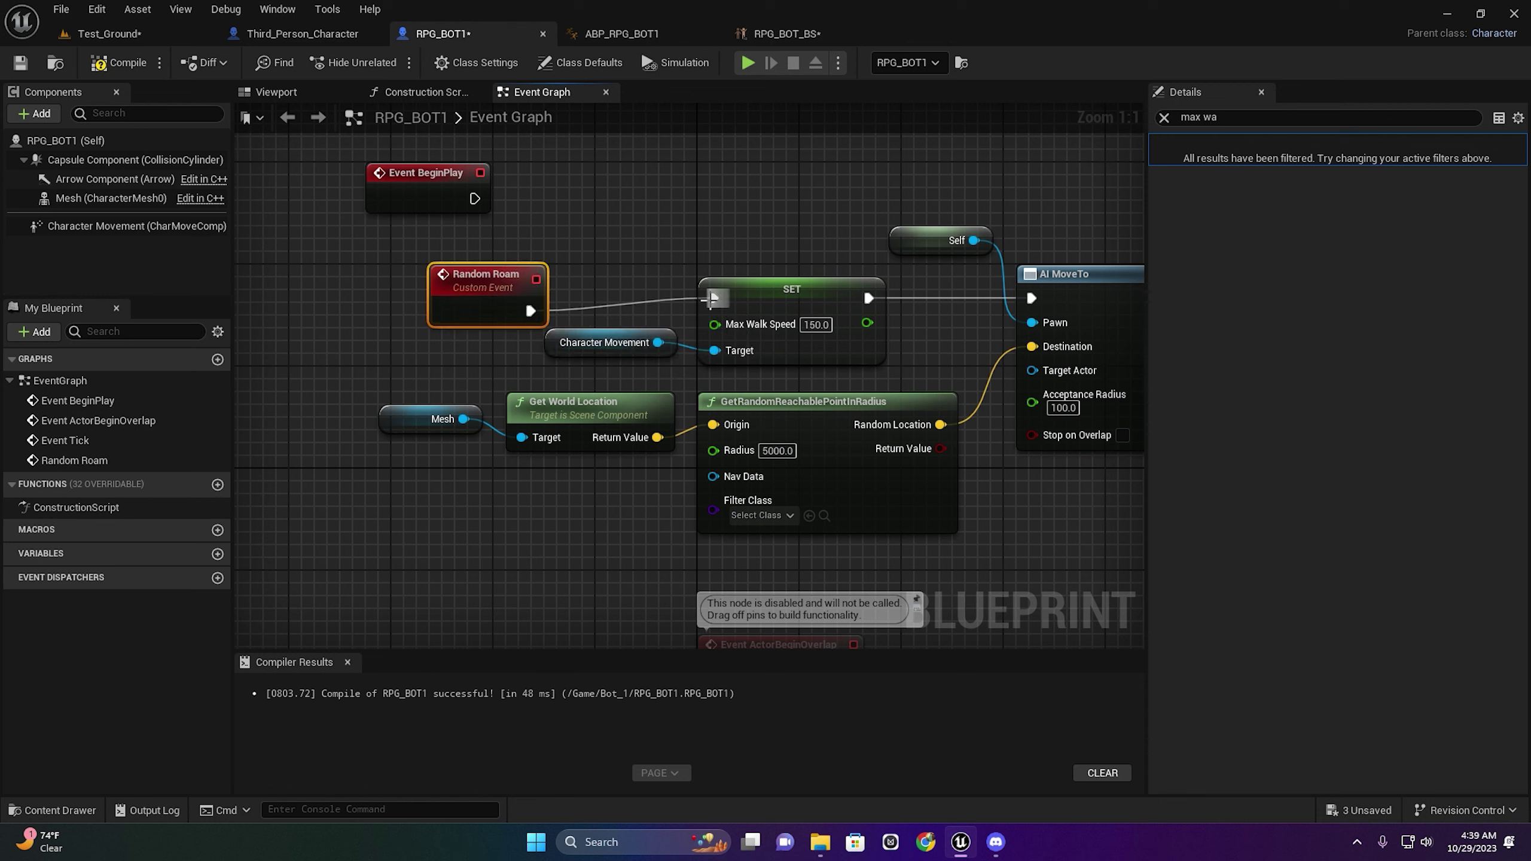
# Call Random Roam from Event BeginPlay and reposition the nodes.
pyautogui.moveTo(649, 241); pyautogui.dragTo(600, 360, button='right')
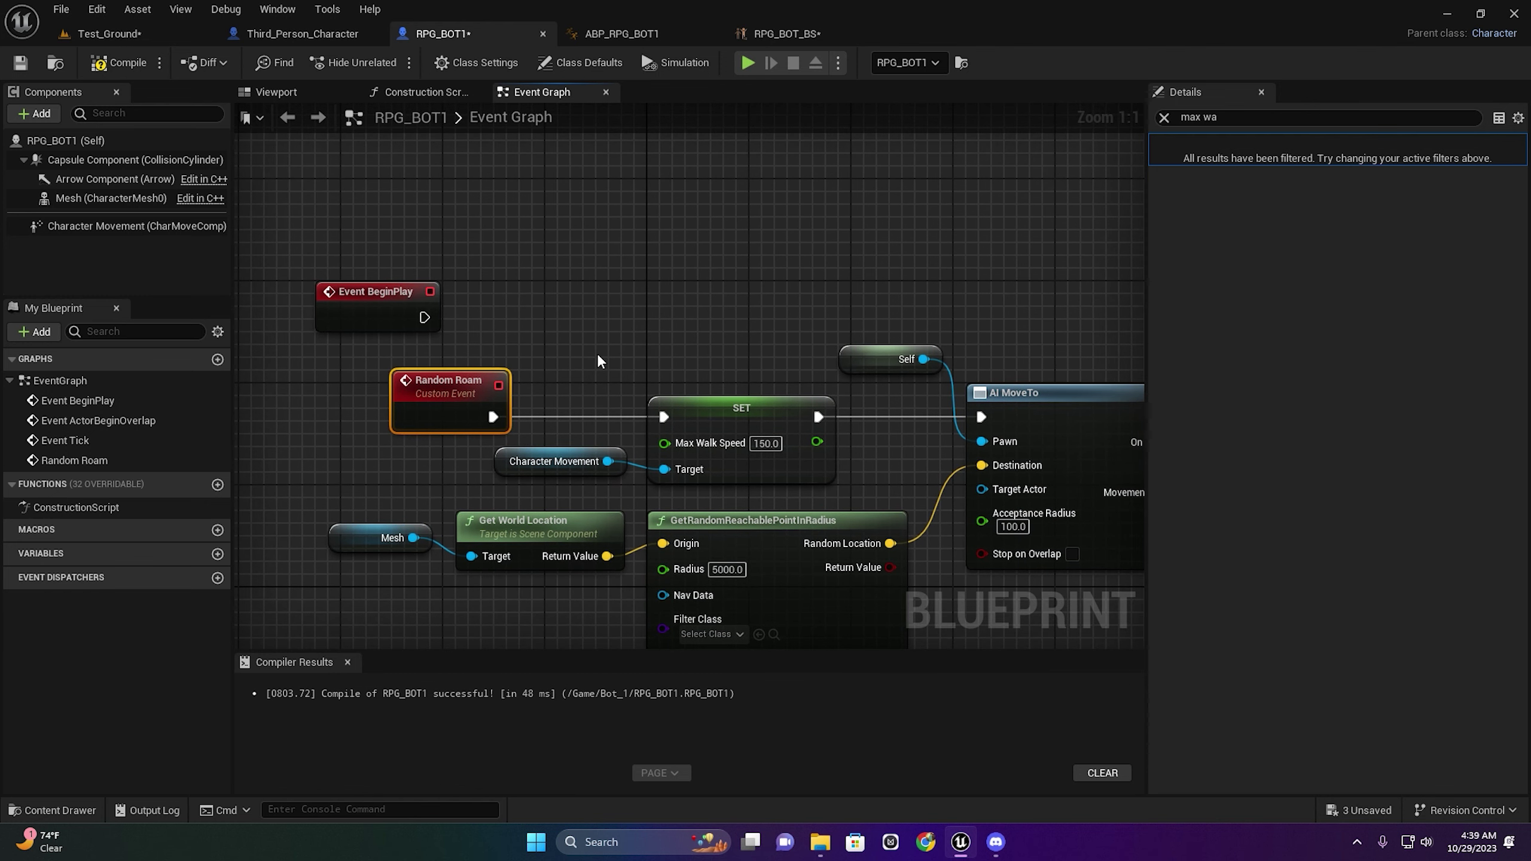
pyautogui.moveTo(74, 460); pyautogui.dragTo(550, 249)
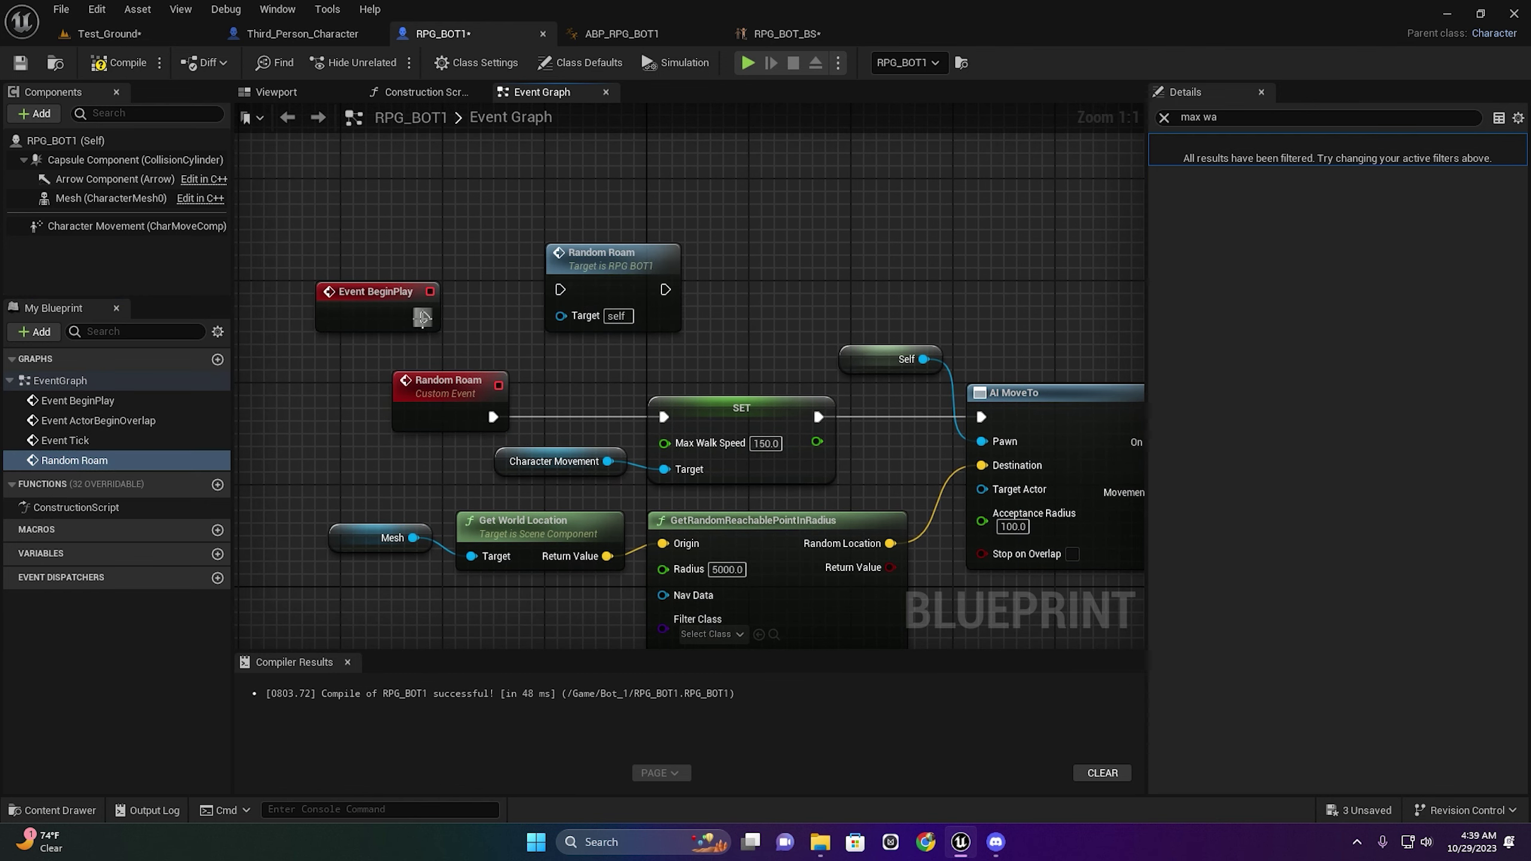
pyautogui.moveTo(422, 318)
pyautogui.mouseDown()
pyautogui.moveTo(559, 290)
pyautogui.moveTo(510, 301)
pyautogui.mouseUp()
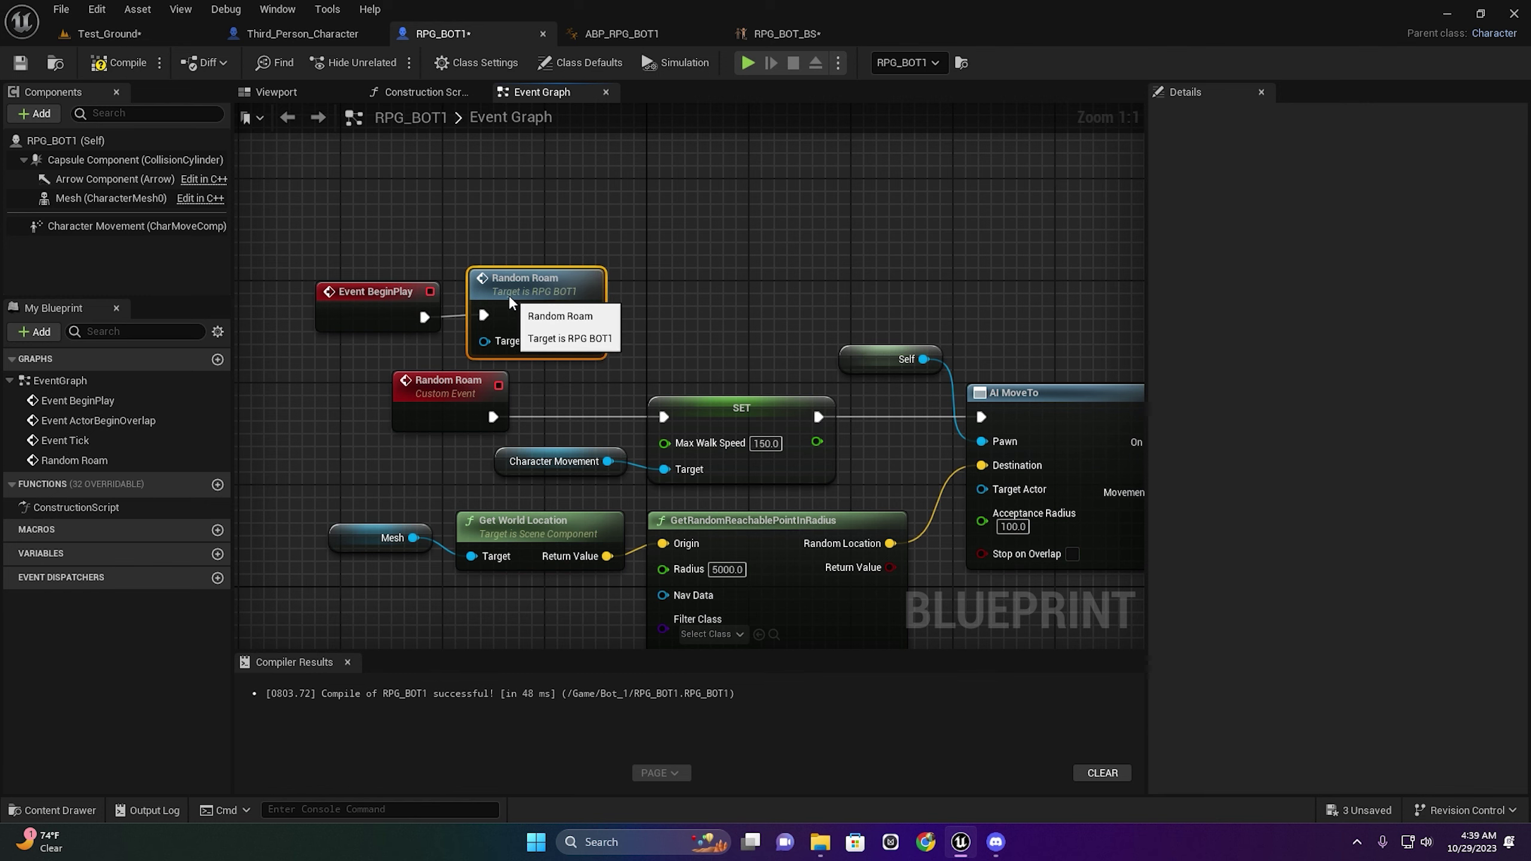
pyautogui.moveTo(370, 304); pyautogui.dragTo(559, 359)
pyautogui.moveTo(496, 344); pyautogui.dragTo(588, 393, button='right')
pyautogui.moveTo(621, 329); pyautogui.dragTo(646, 227)
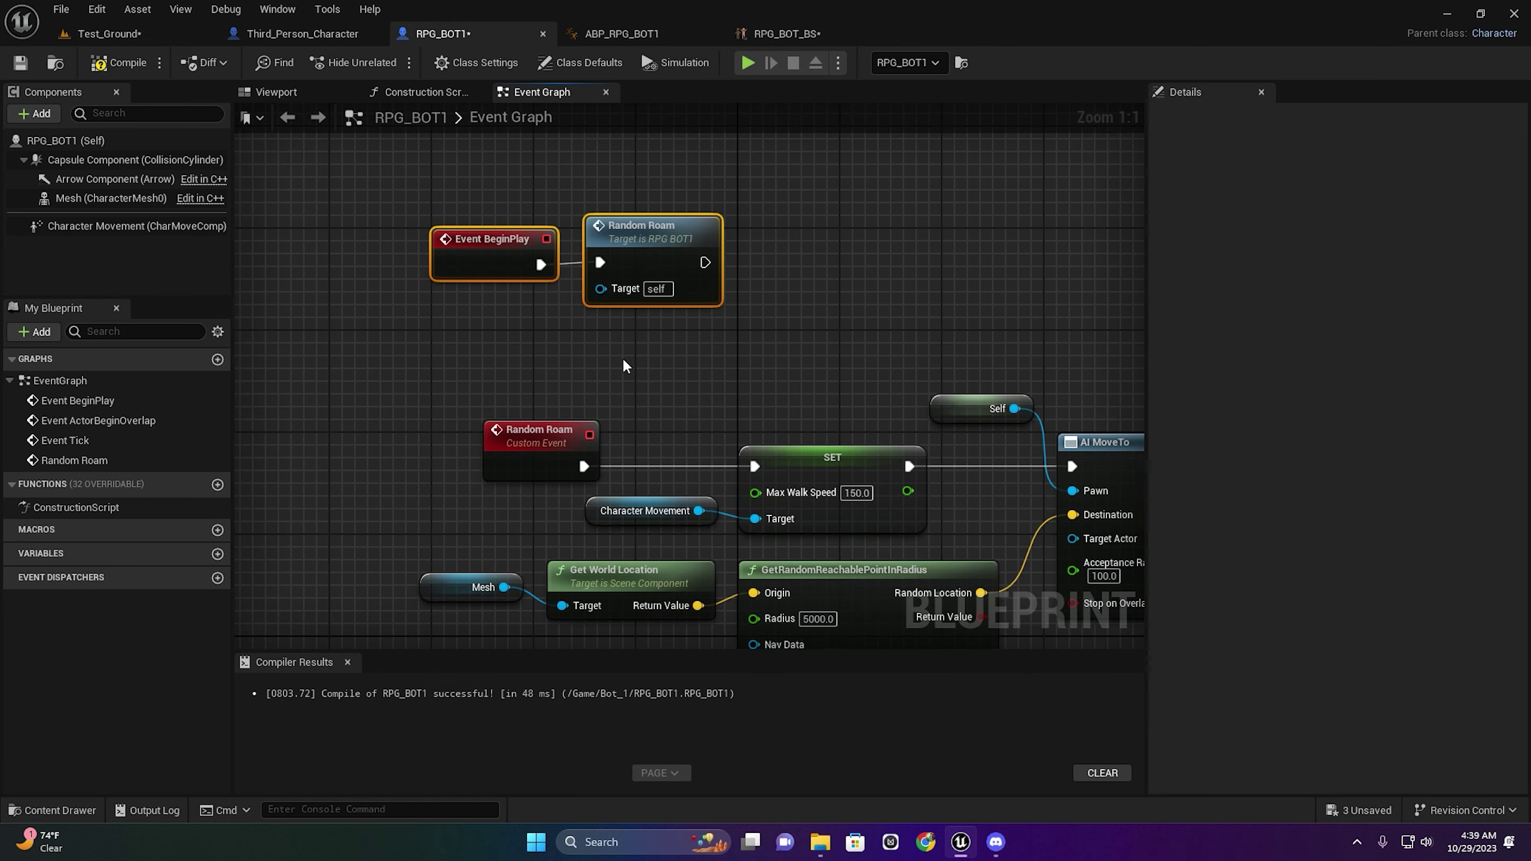
pyautogui.moveTo(633, 265); pyautogui.dragTo(628, 191, button='right')
pyautogui.click(670, 177)
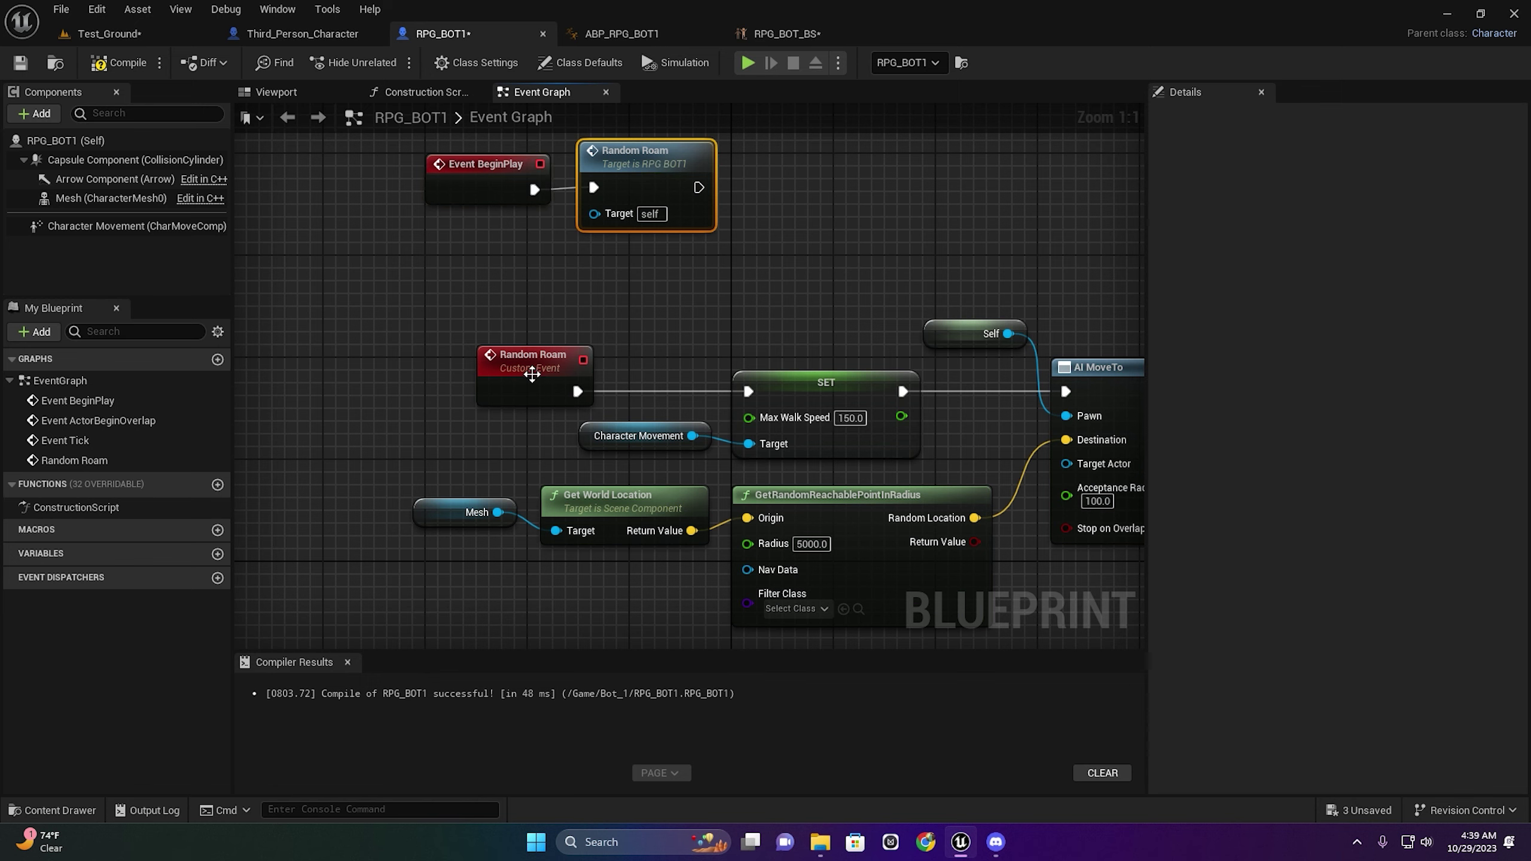
pyautogui.click(549, 375)
pyautogui.moveTo(548, 375); pyautogui.dragTo(699, 375, button='right')
pyautogui.moveTo(844, 319); pyautogui.dragTo(649, 311, button='right')
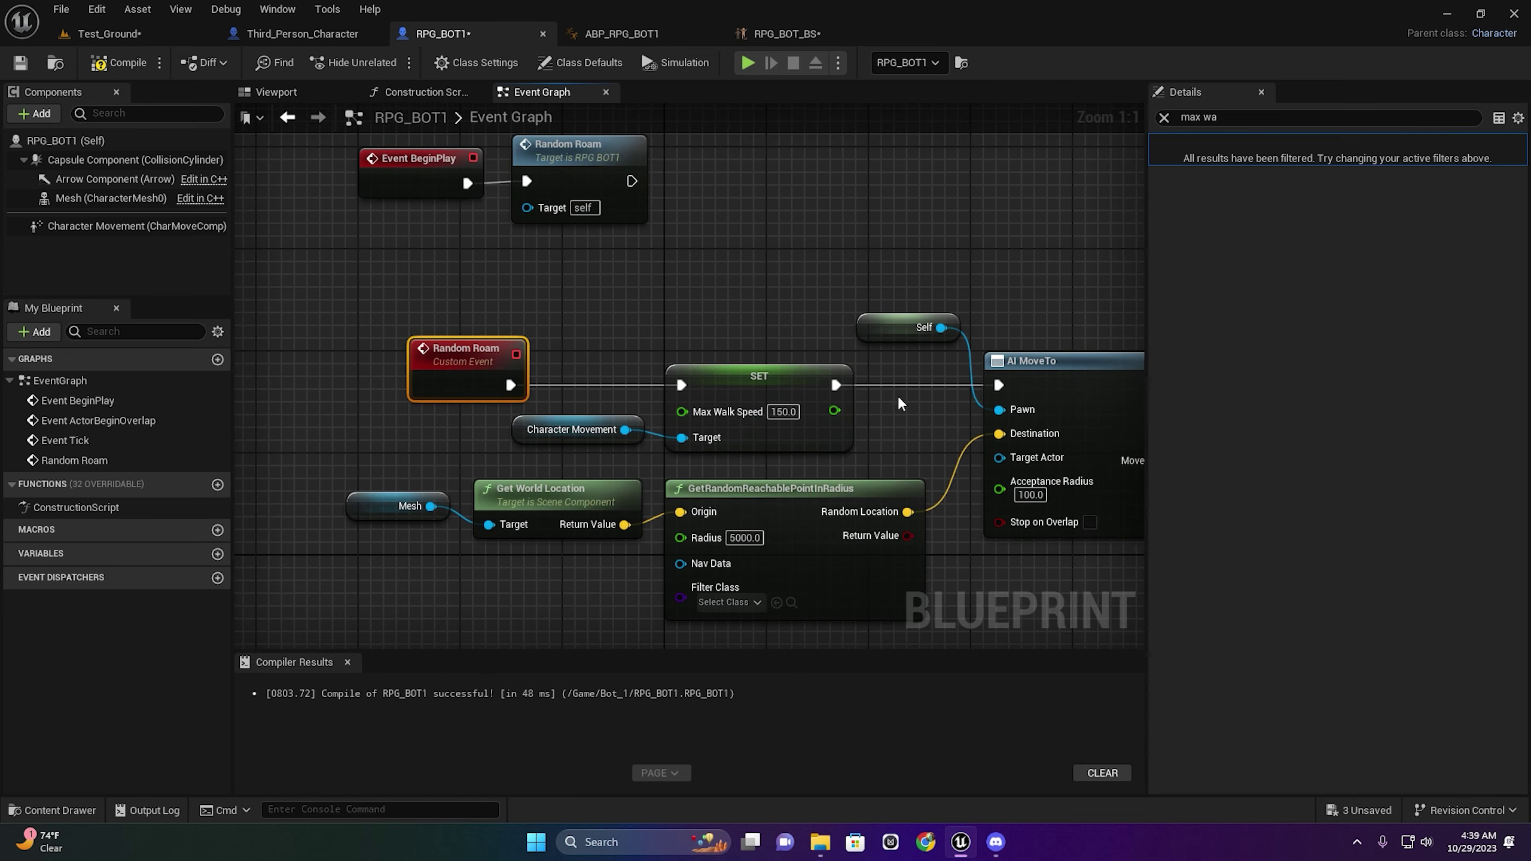
pyautogui.moveTo(1084, 368); pyautogui.dragTo(683, 332, button='right')
# After AI MoveTo On Success, add a 1-second Delay that calls Random Roam again.
pyautogui.moveTo(789, 360); pyautogui.dragTo(862, 361)
pyautogui.write('delay')
pyautogui.press('Return')
pyautogui.moveTo(904, 513); pyautogui.dragTo(724, 524, button='right')
pyautogui.moveTo(75, 460); pyautogui.dragTo(991, 349)
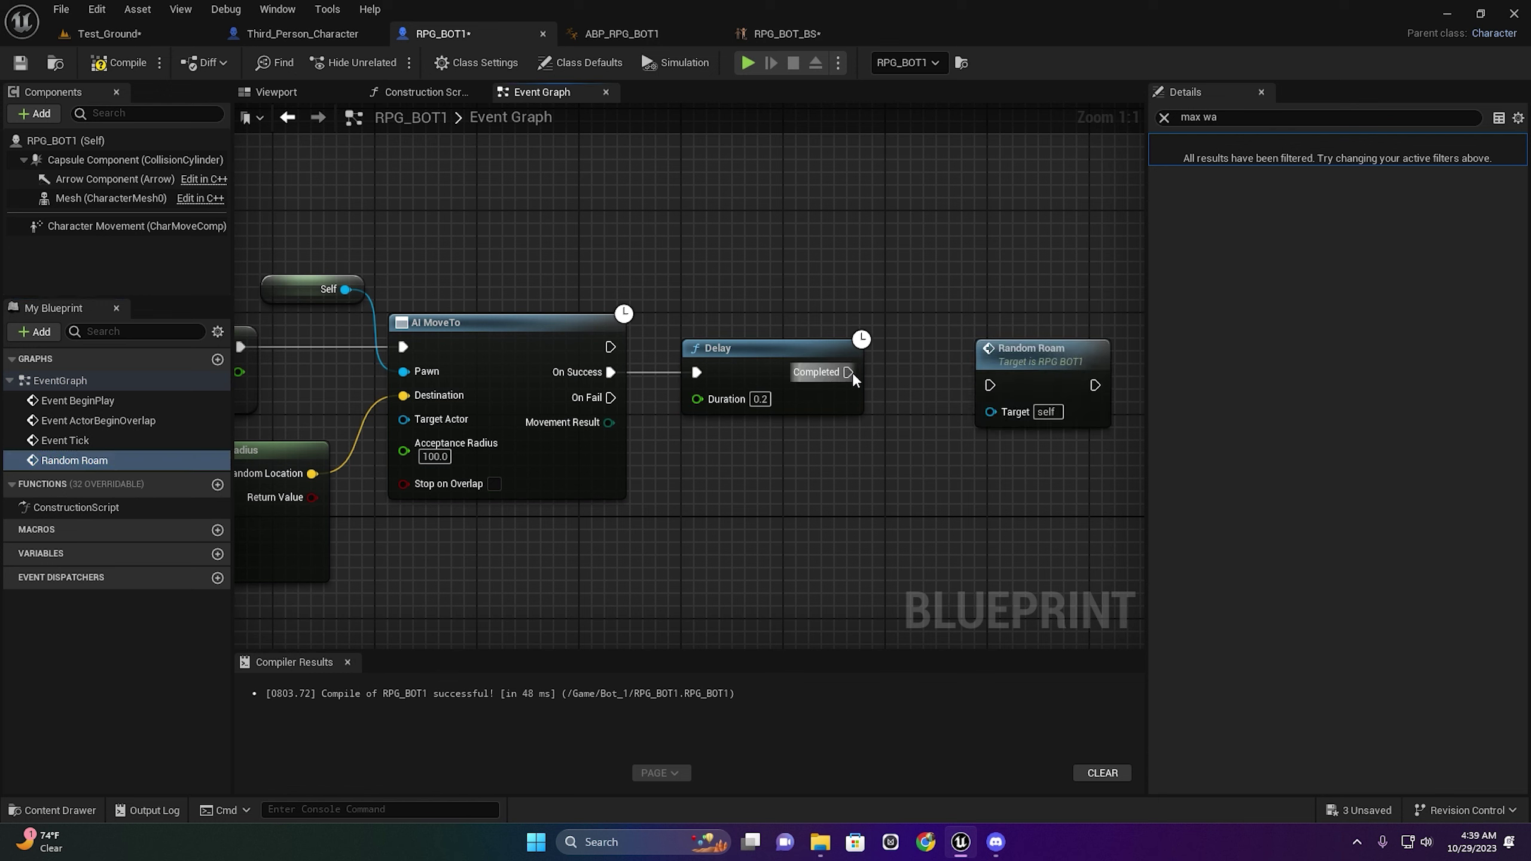
pyautogui.moveTo(848, 372)
pyautogui.mouseDown()
pyautogui.moveTo(993, 384)
pyautogui.moveTo(948, 355)
pyautogui.mouseUp()
pyautogui.click(760, 399)
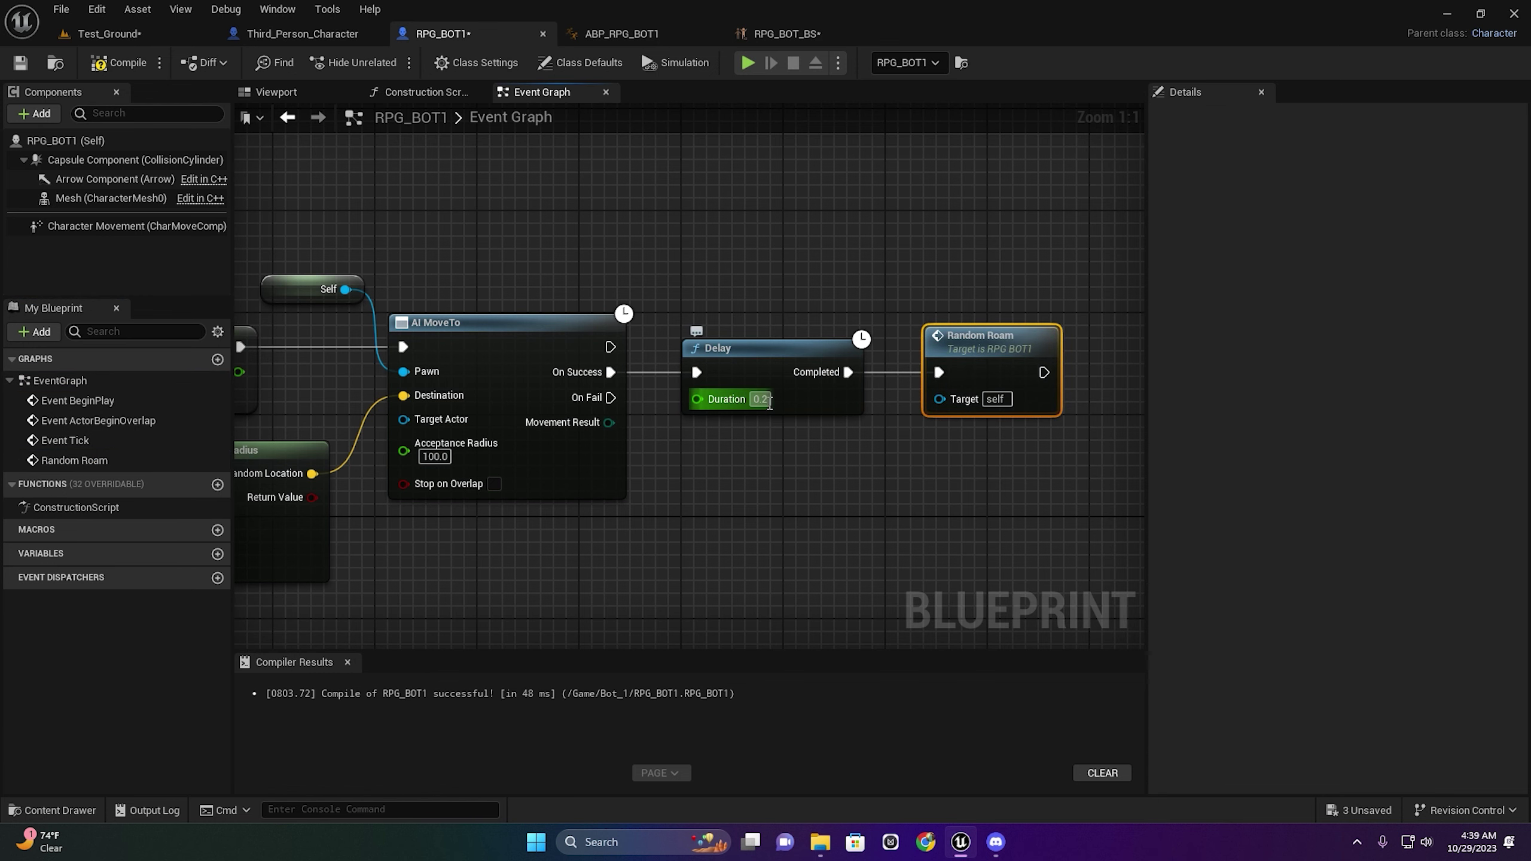
pyautogui.write('1')
pyautogui.click(109, 33)
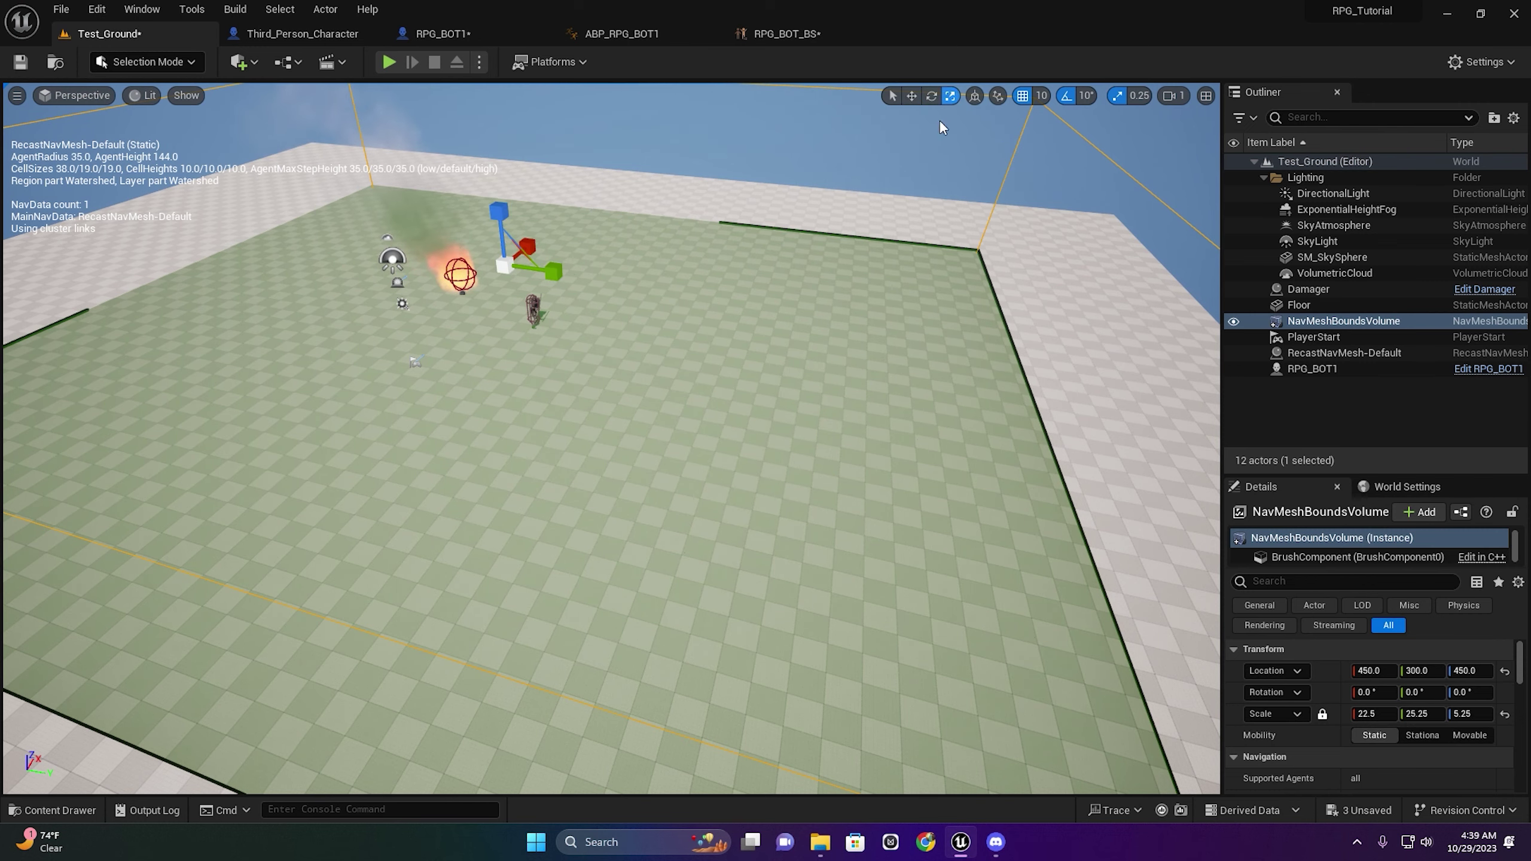
# Shrink the NavMeshBoundsVolume to scale 17.25 × 15.75 and frame it in the viewport.
pyautogui.moveTo(569, 278); pyautogui.dragTo(518, 289)
pyautogui.press('f')
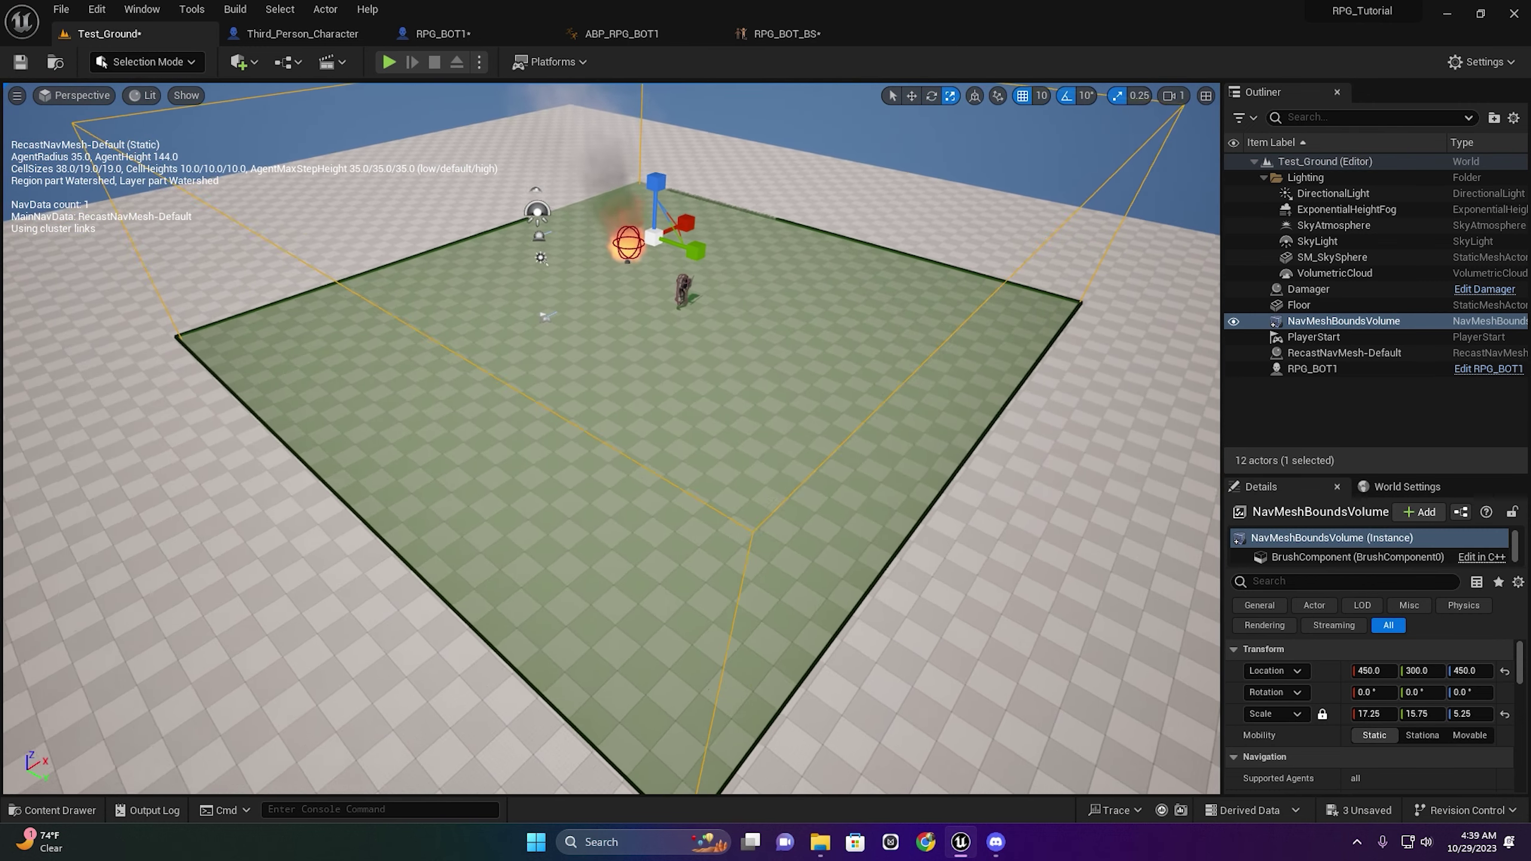
pyautogui.moveTo(614, 190); pyautogui.dragTo(542, 193, button='right')
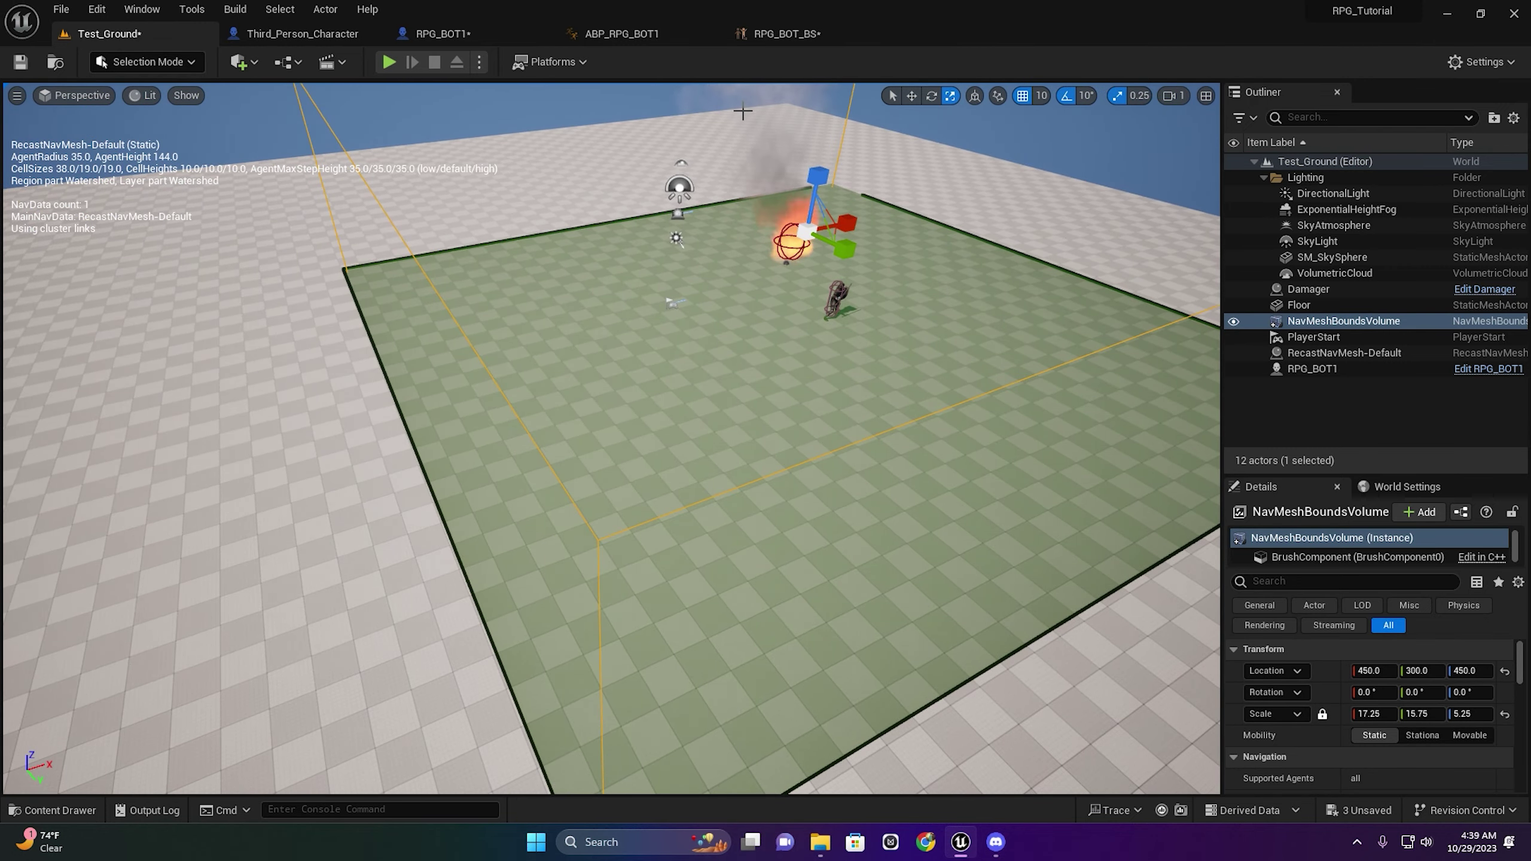
# Play-test the level to watch the bot roam, stop, and Save All.
pyautogui.click(389, 62)
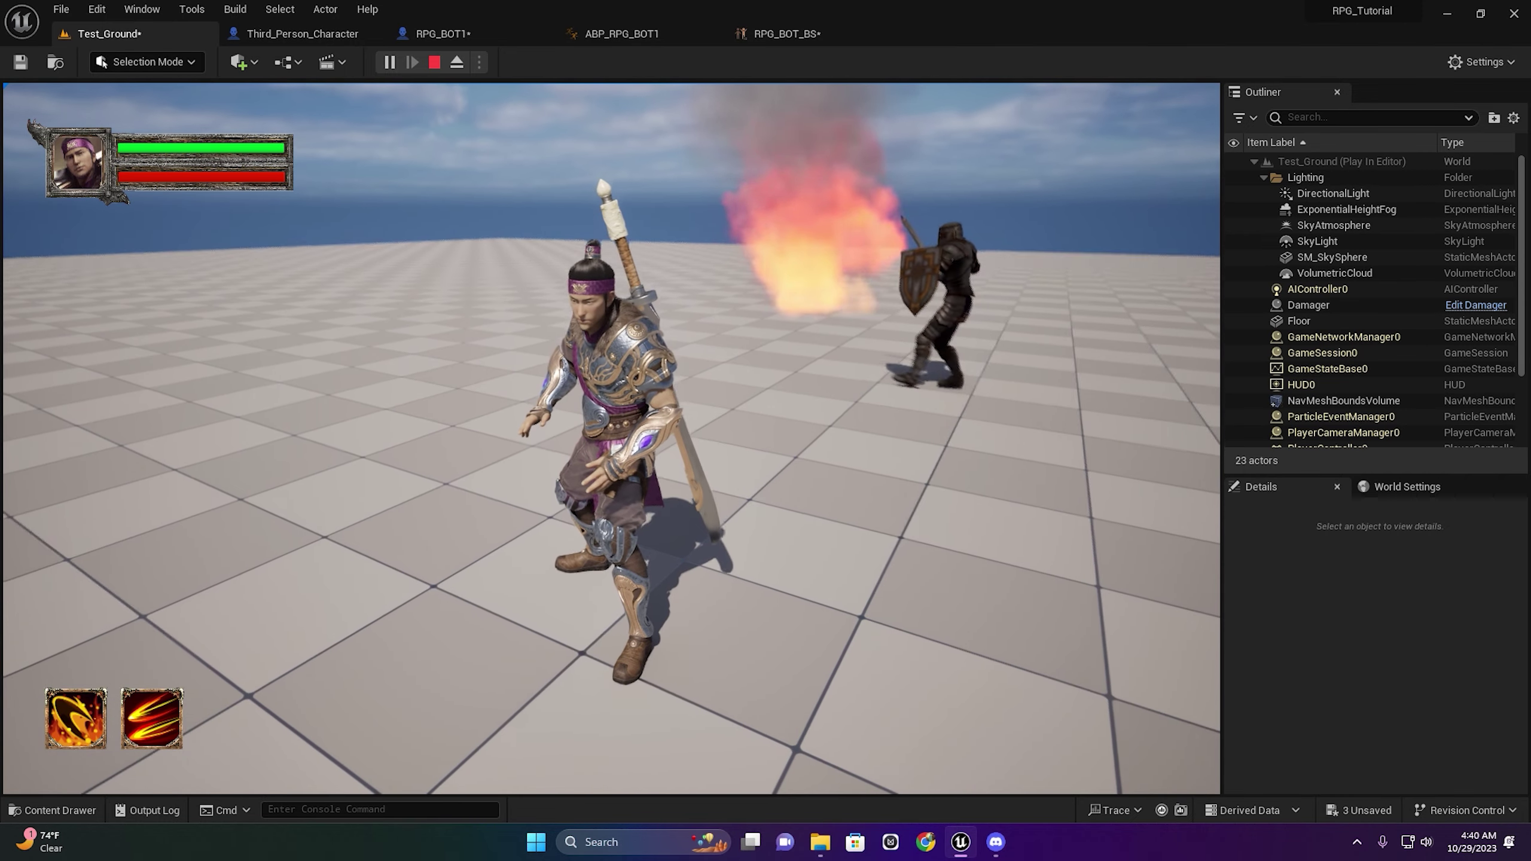
pyautogui.press('Escape')
pyautogui.click(61, 9)
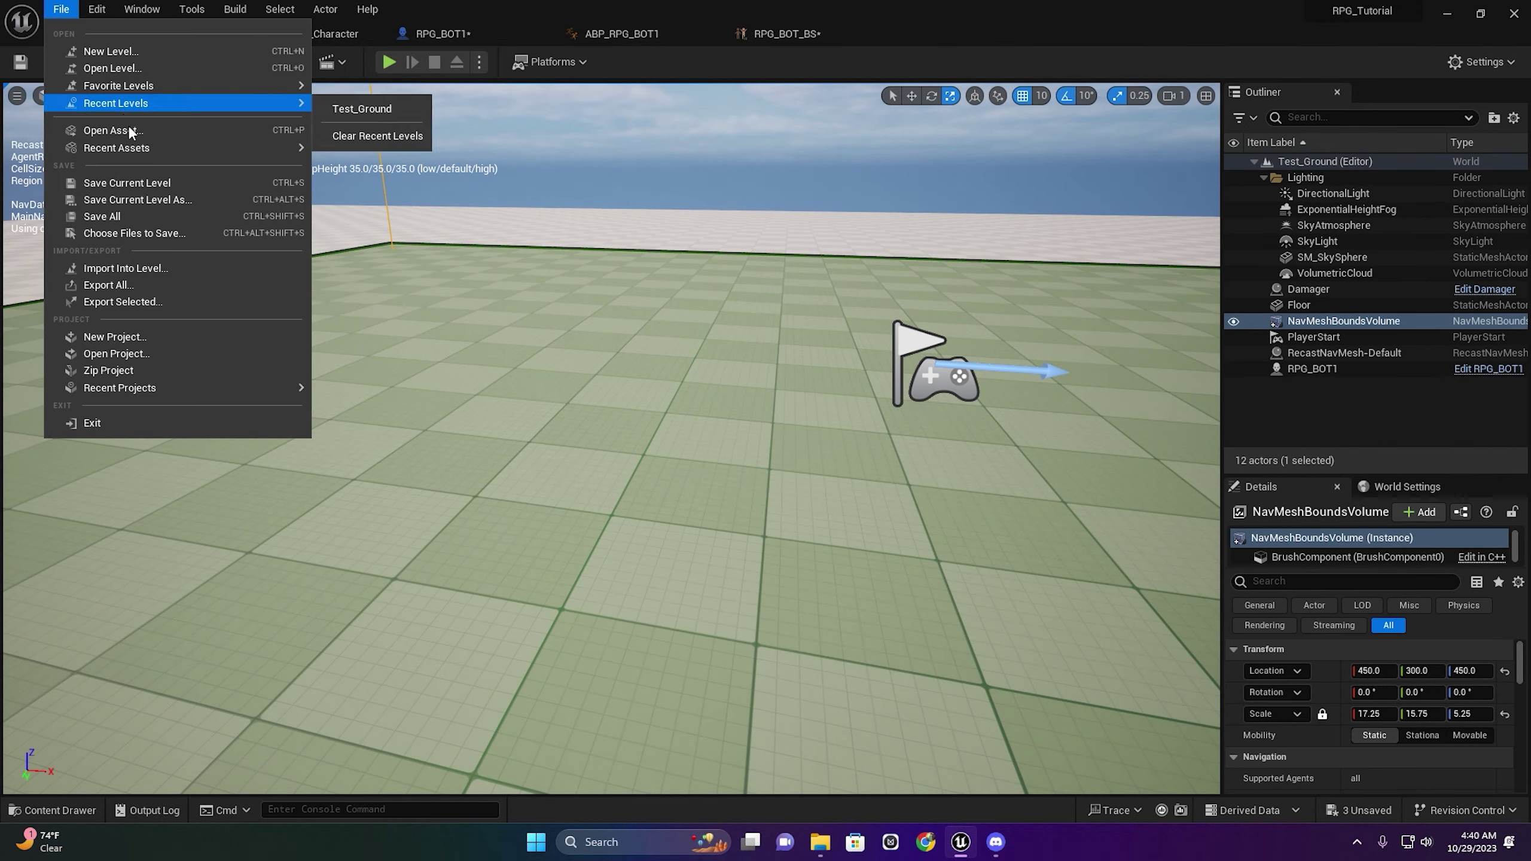